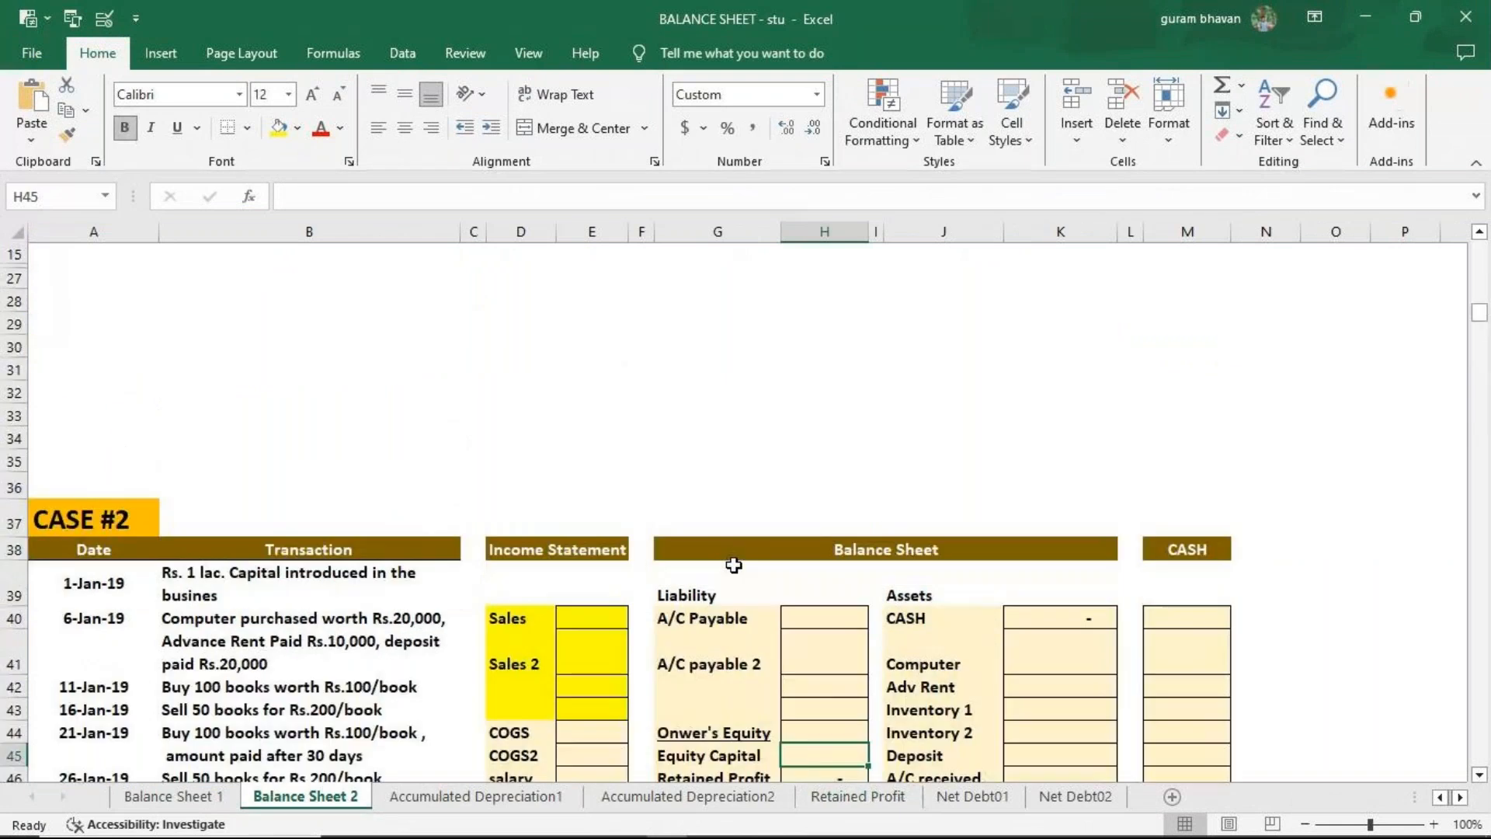
Enter =100000 as Equity Capital in cell H45 of the Case #2 balance sheet.
scroll(741, 545, "down", 7)
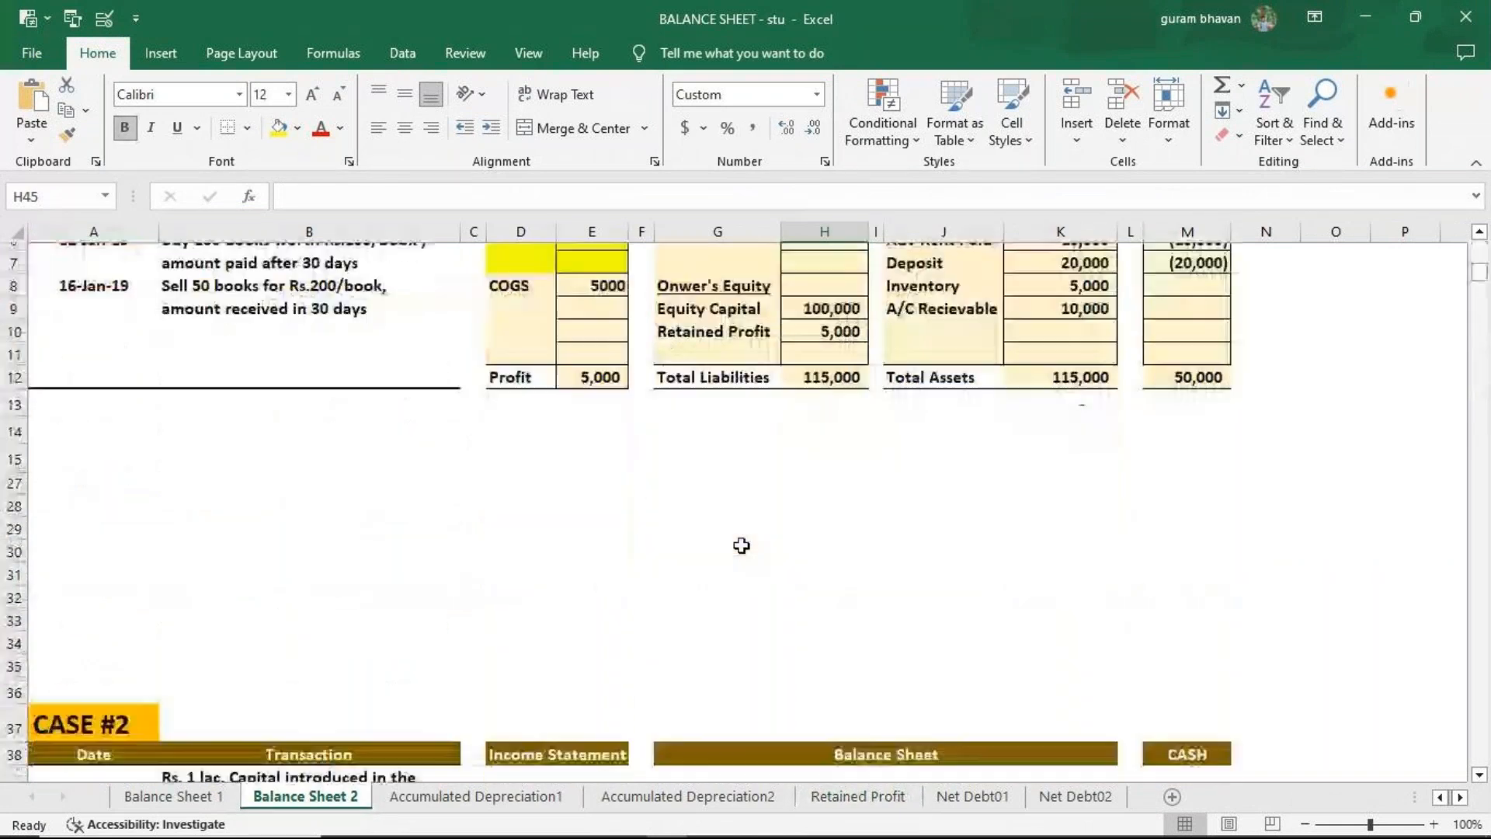
scroll(741, 545, "down", 2)
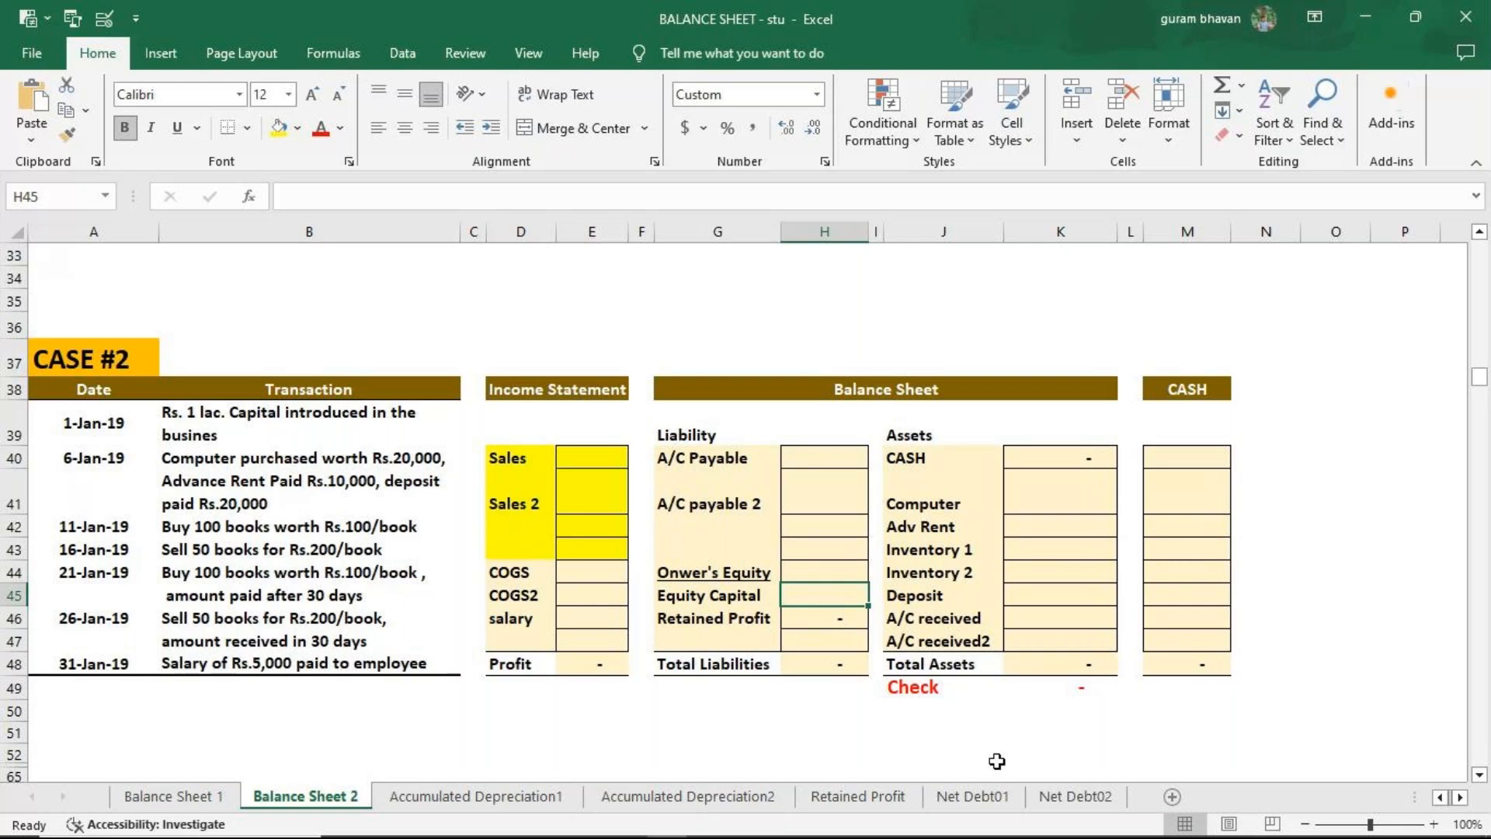
type("=")
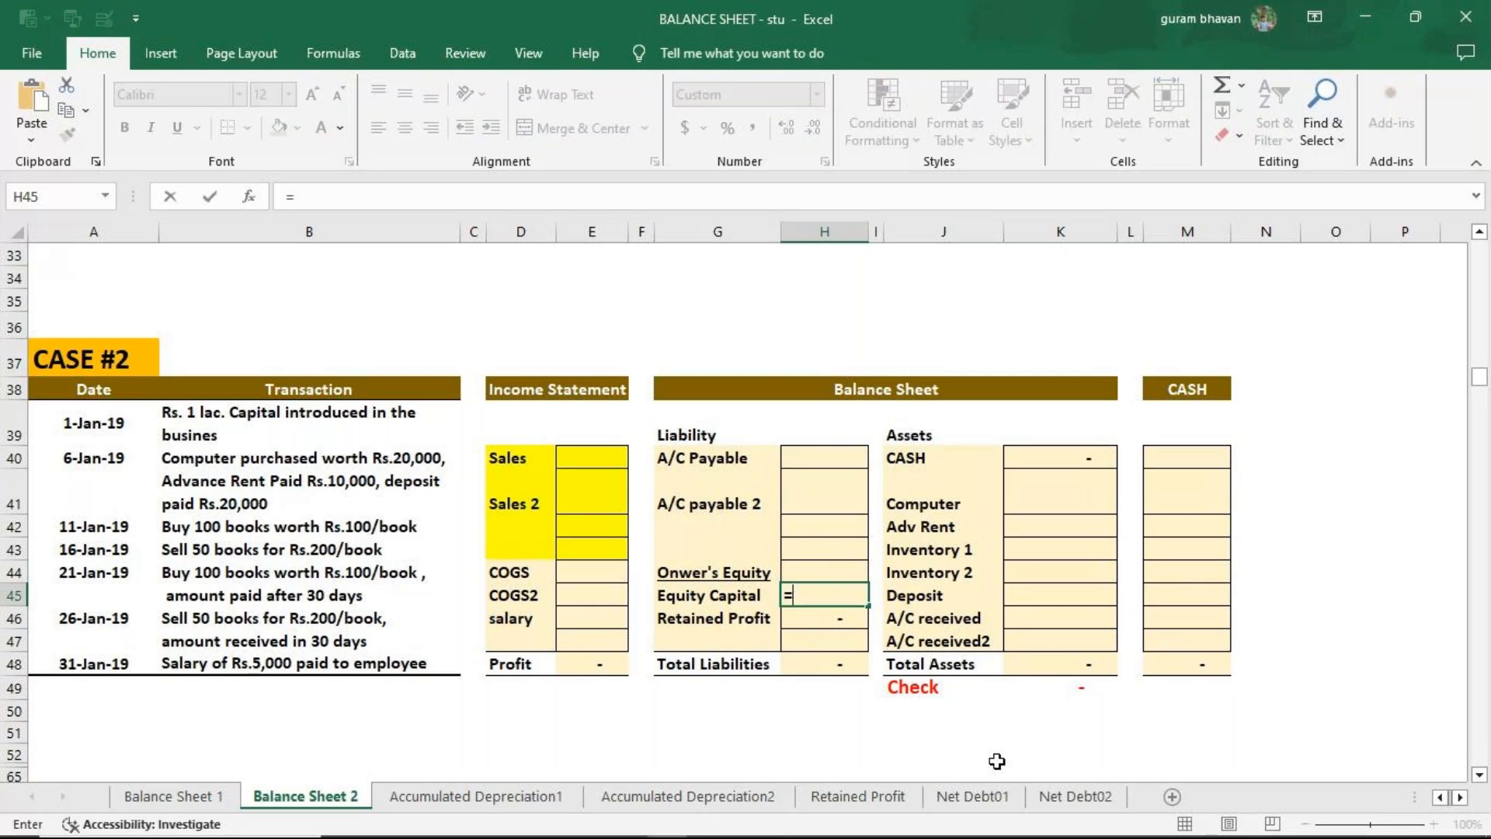
type("100000")
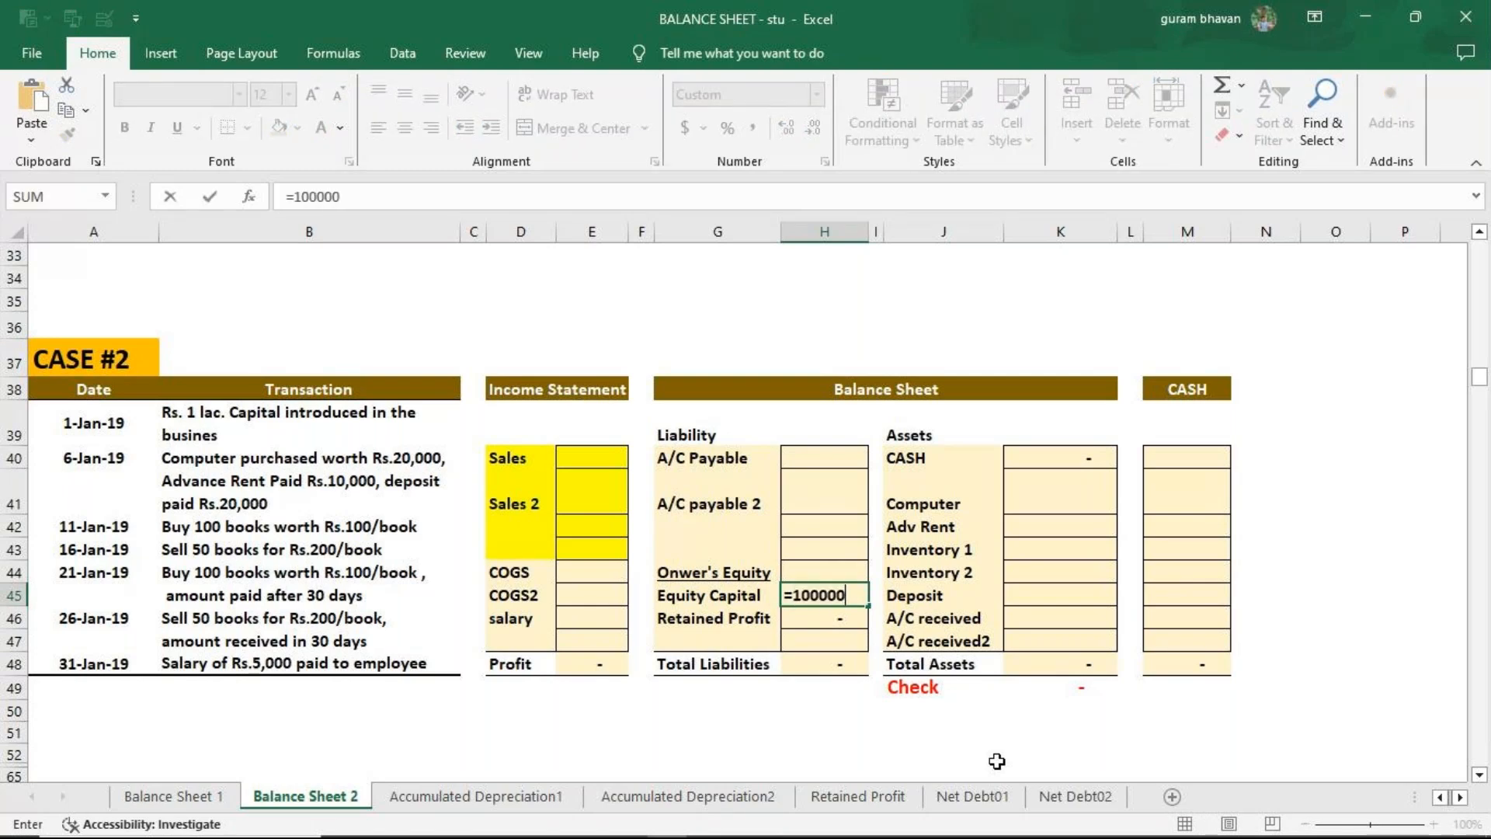
key("Return")
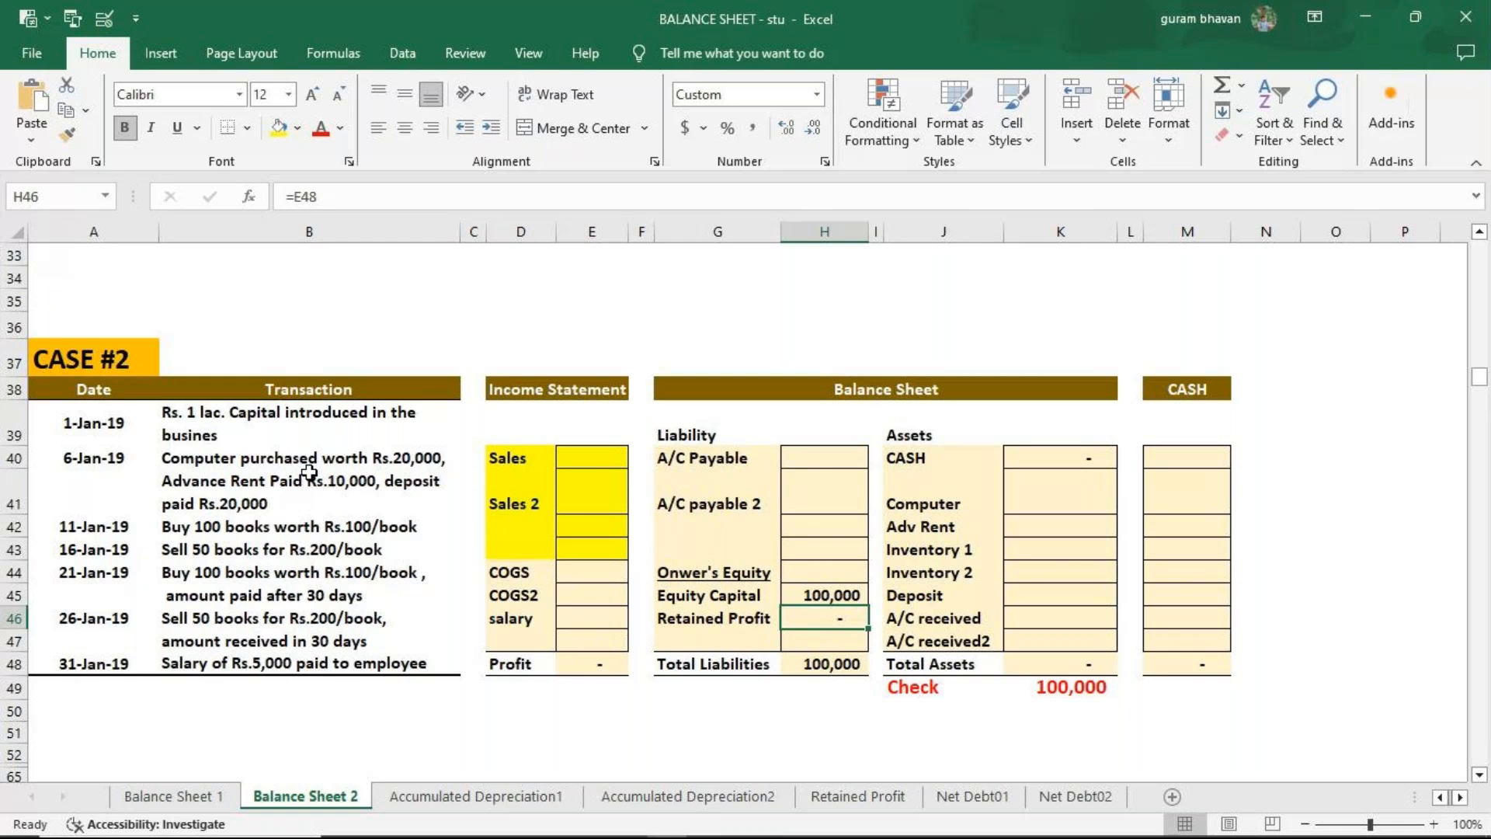
Record the computer purchase as an asset by entering =20000 in cell K41.
left_click(1014, 497)
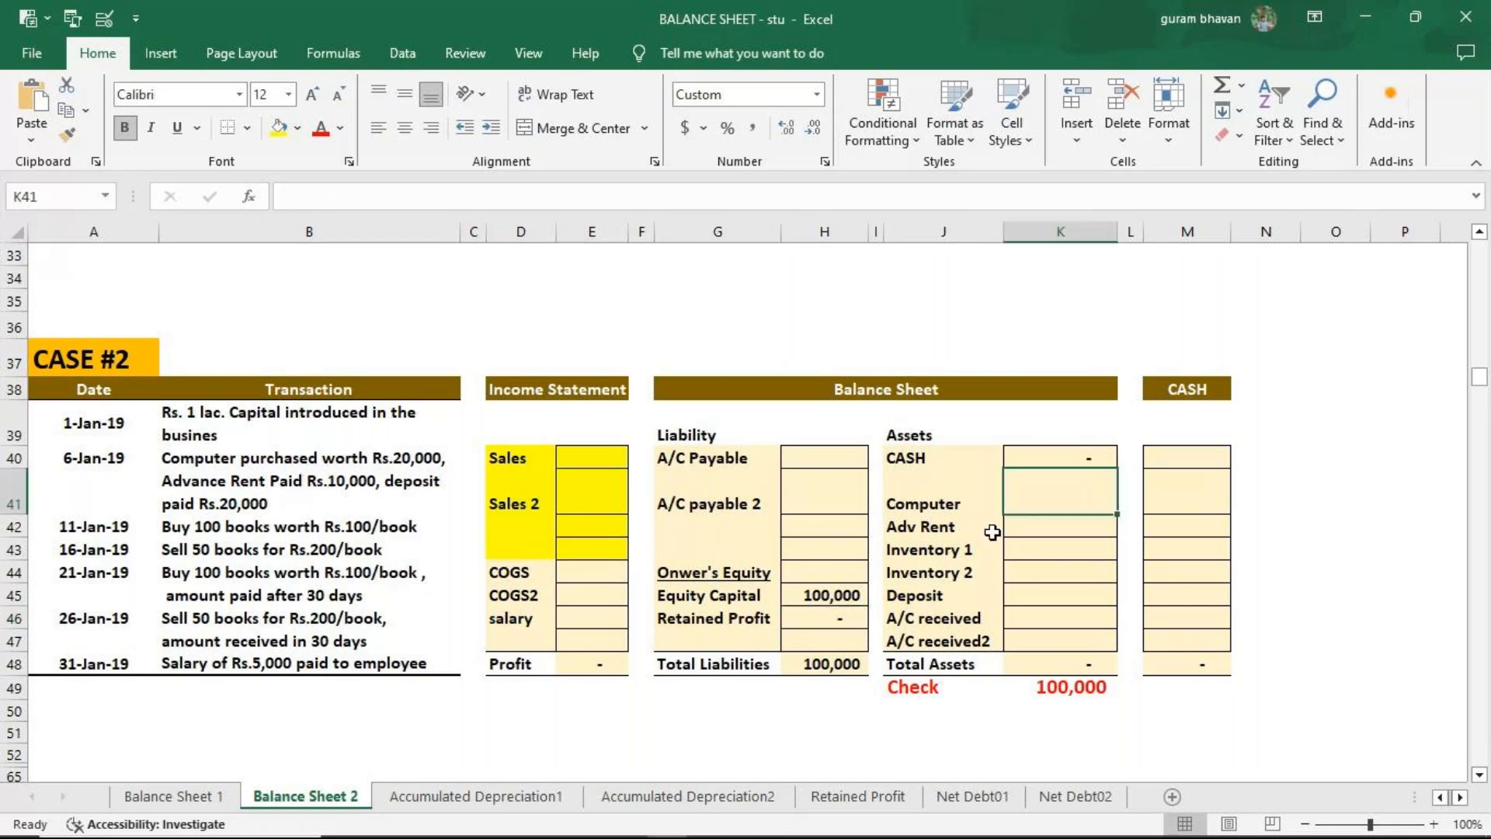
type("=20")
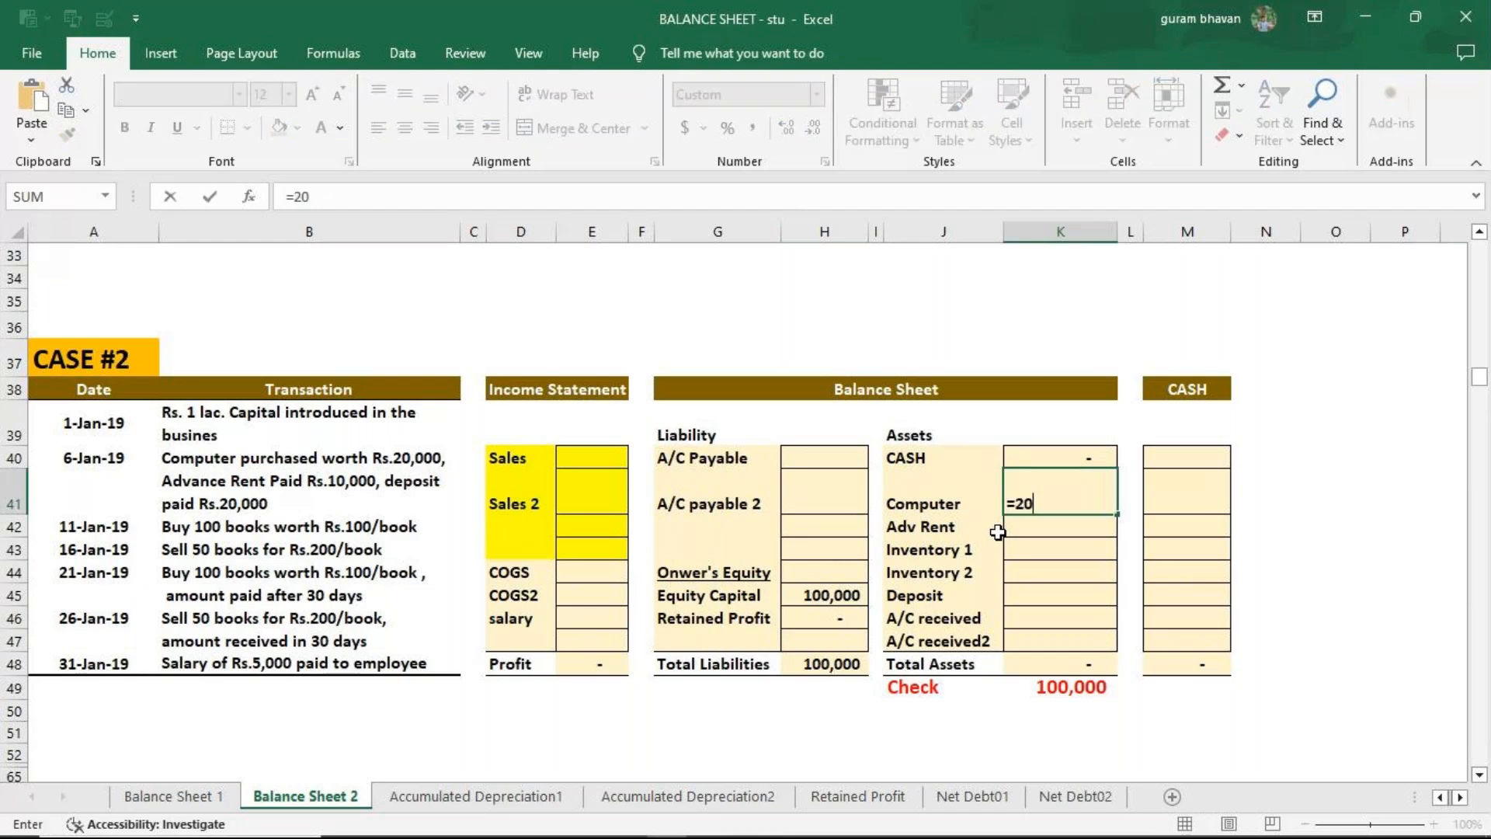
type("000")
key("Return")
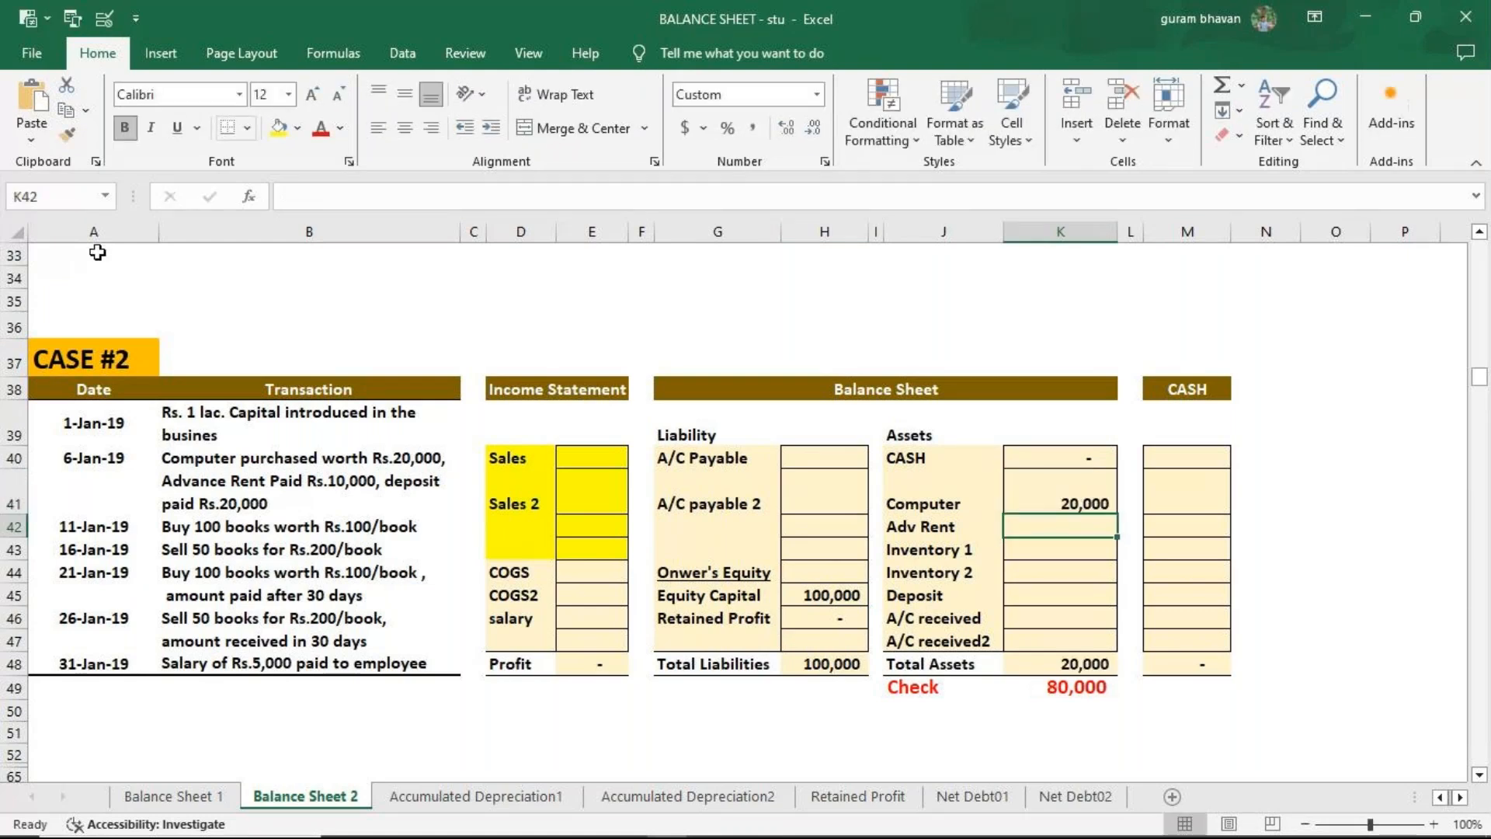
In the Case #2 CASH column, enter the capital inflow =100000 in M40 and the computer payment =-20000 in M41.
left_click(1177, 461)
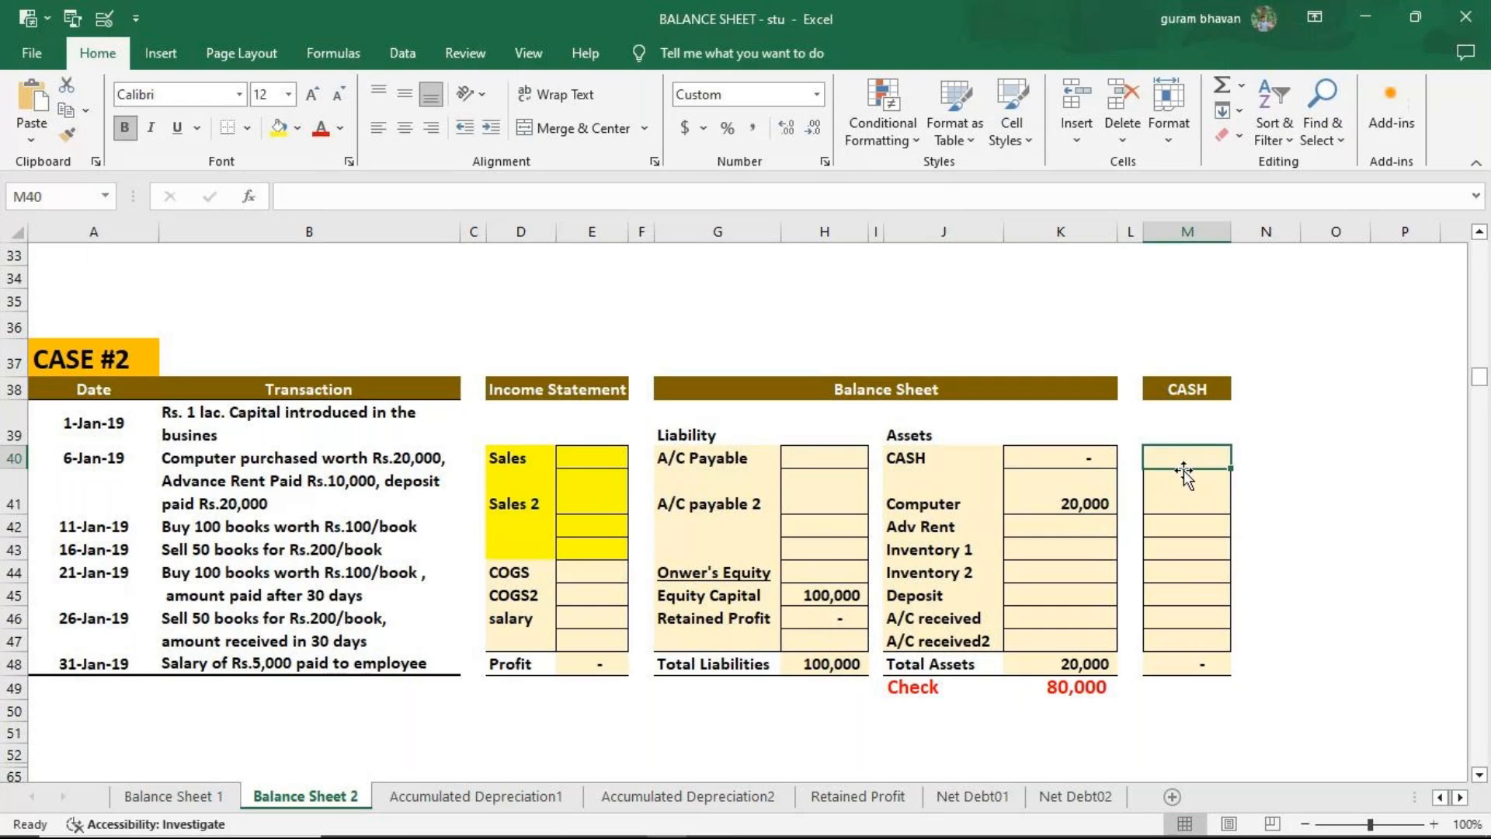
type("=")
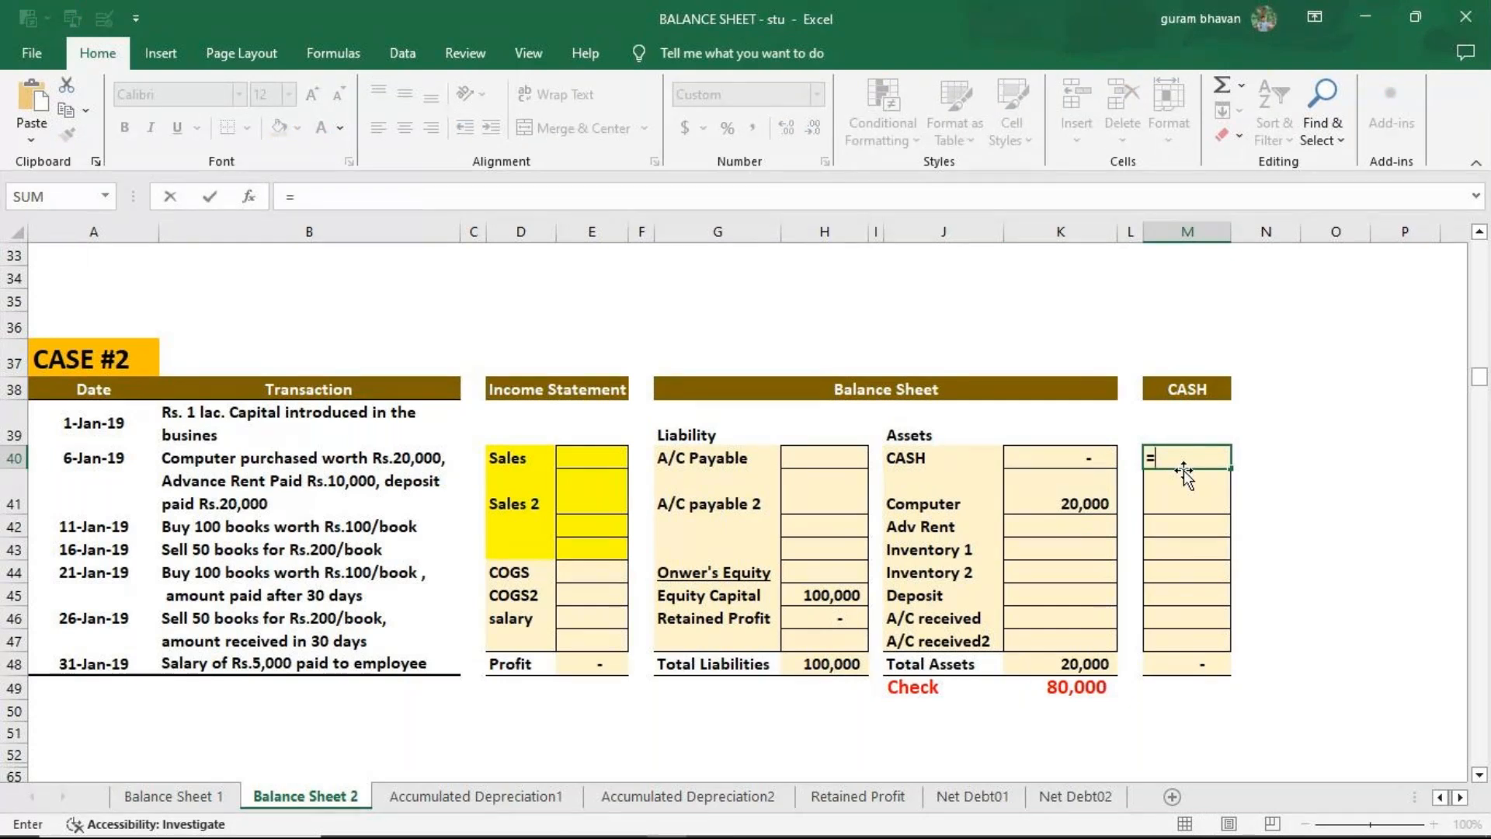
type("100000")
key("Return")
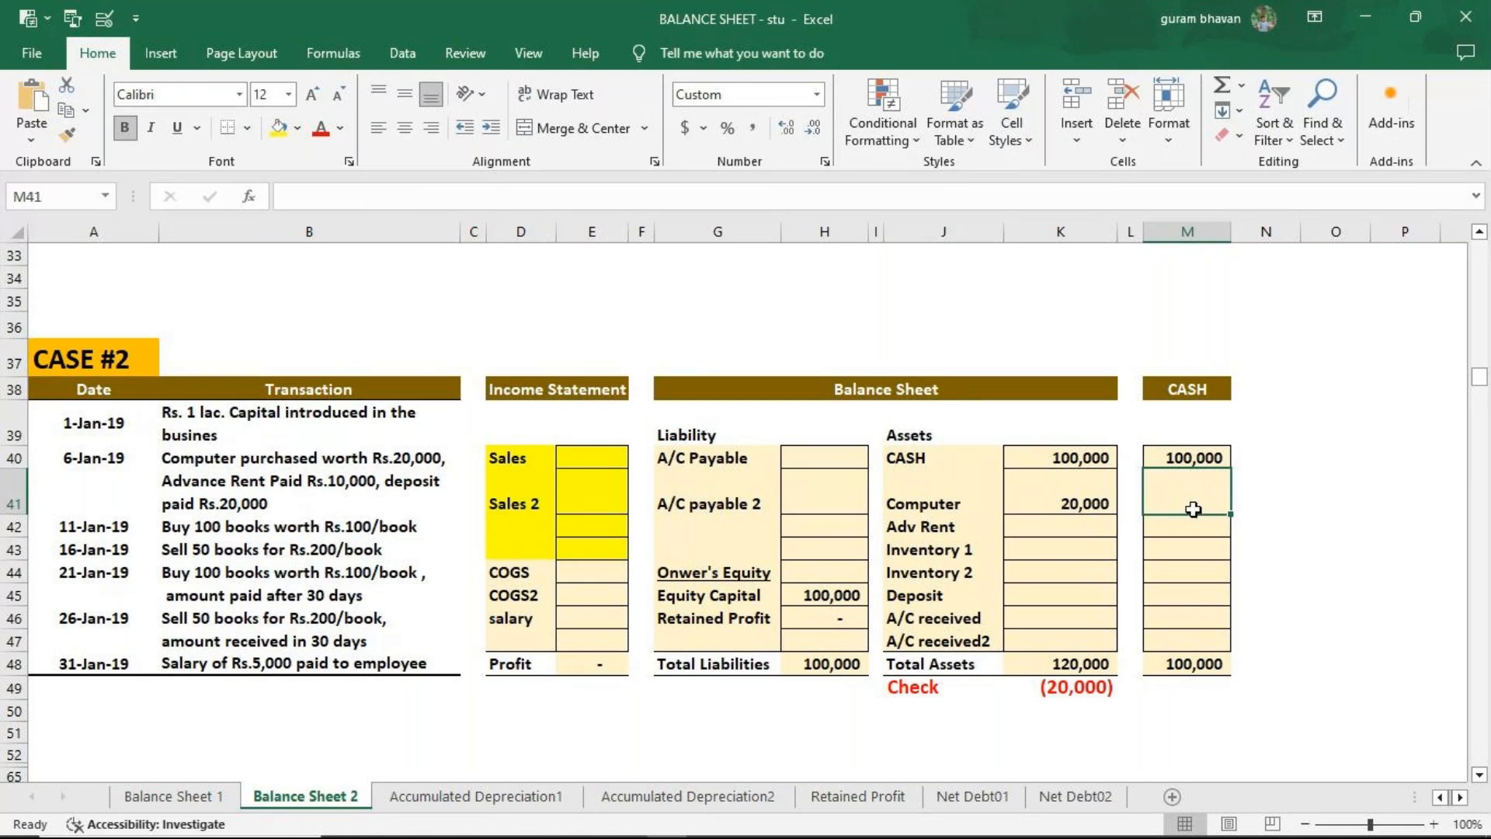
type("=-200")
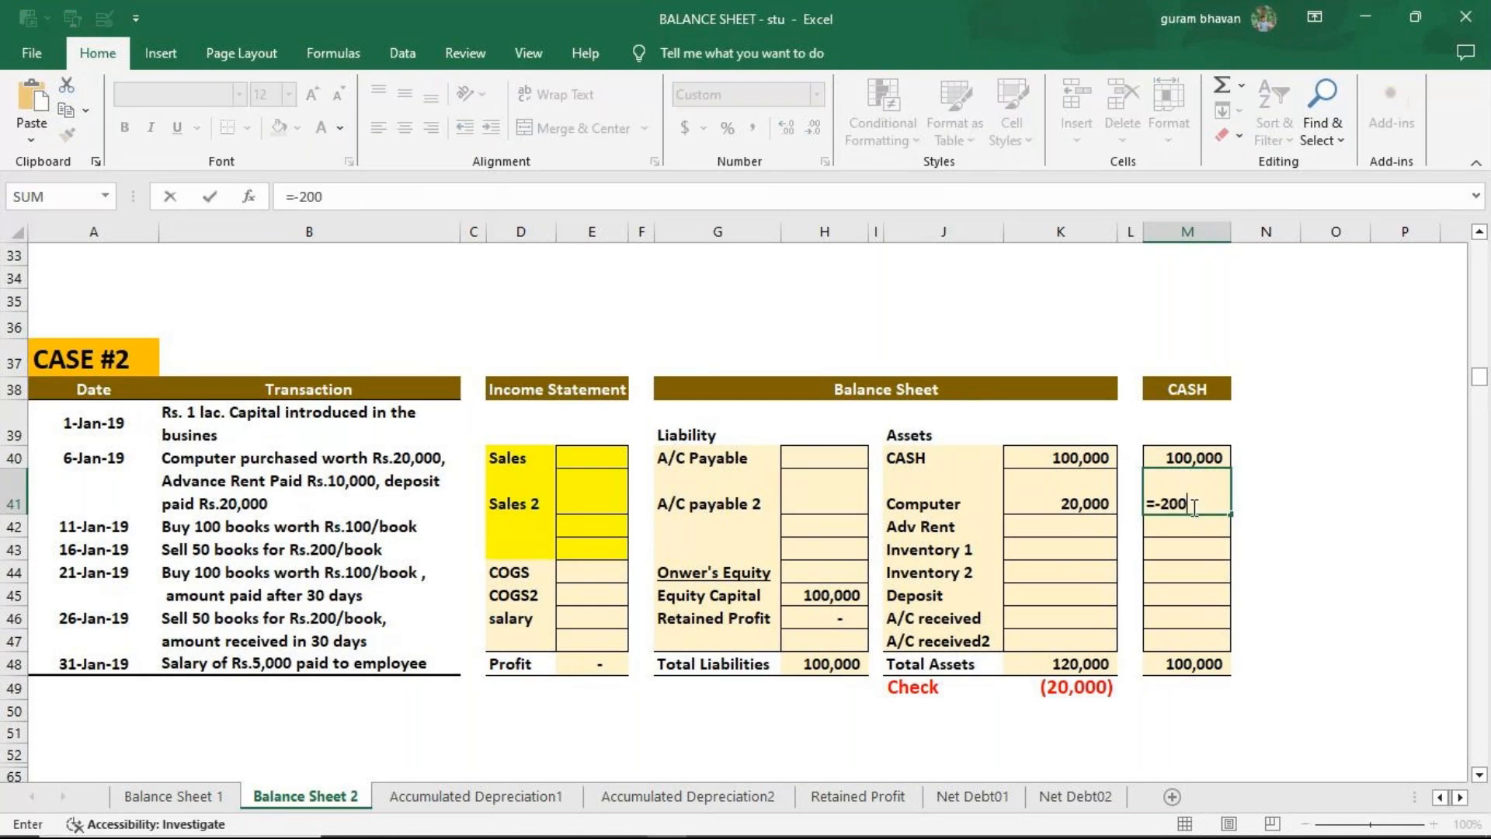
type("00")
key("Return")
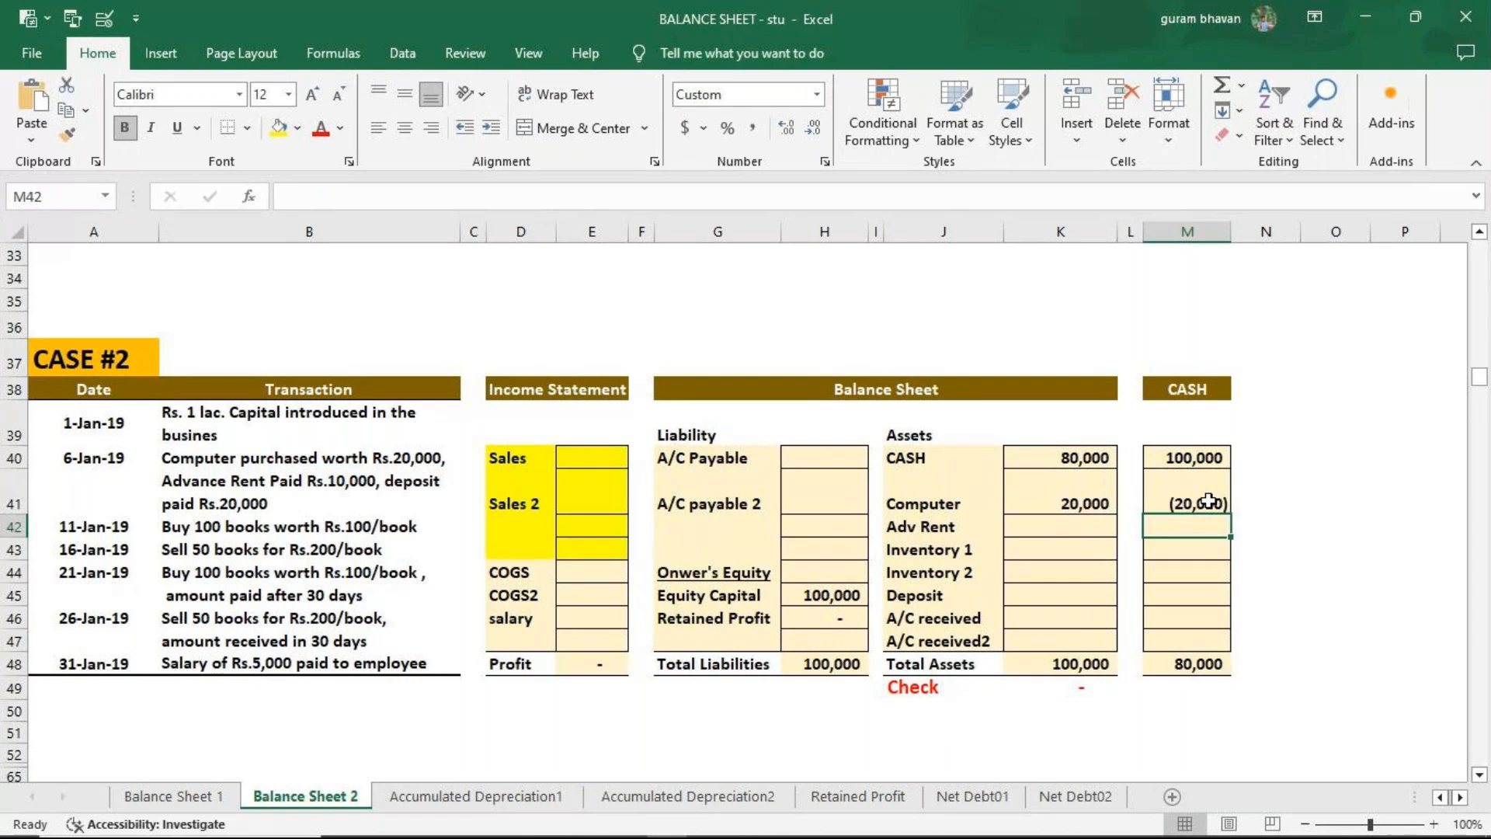
Record the advance rent with =10000 in the Adv Rent asset cell K42 and =-10000 in cash cell M42.
left_click(1037, 526)
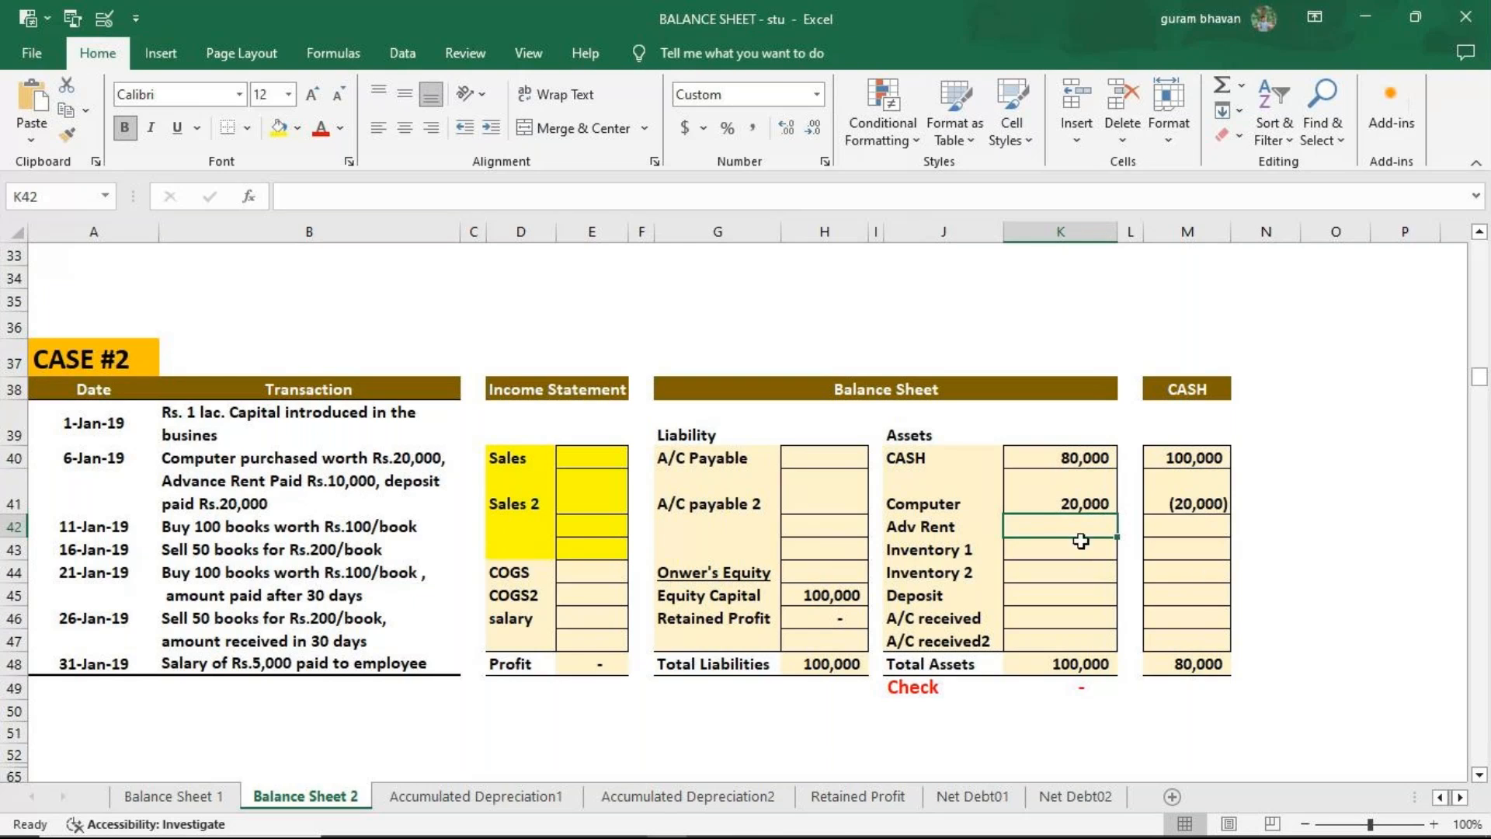
type("=10000")
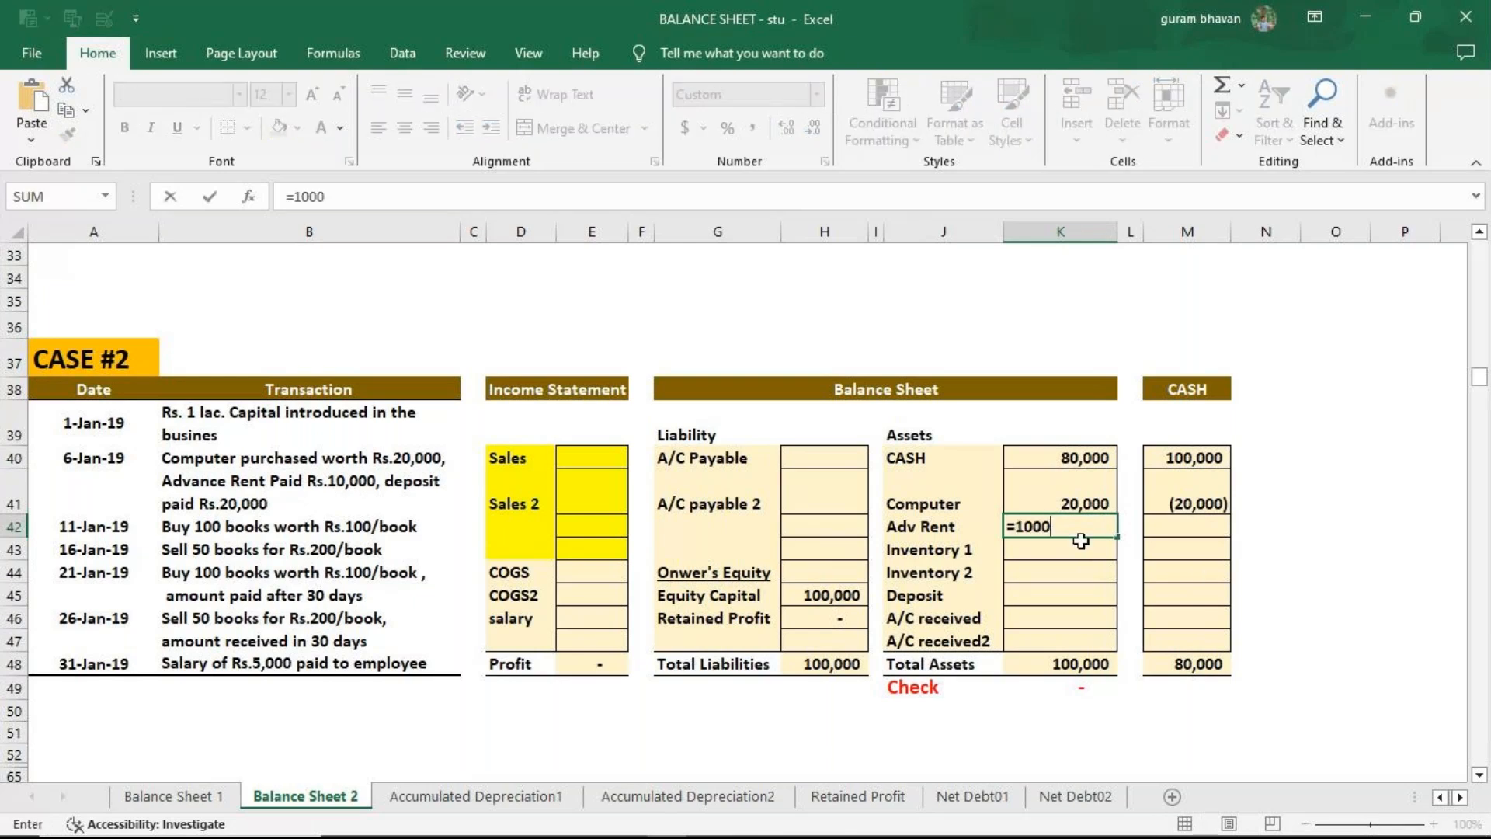
key("Return")
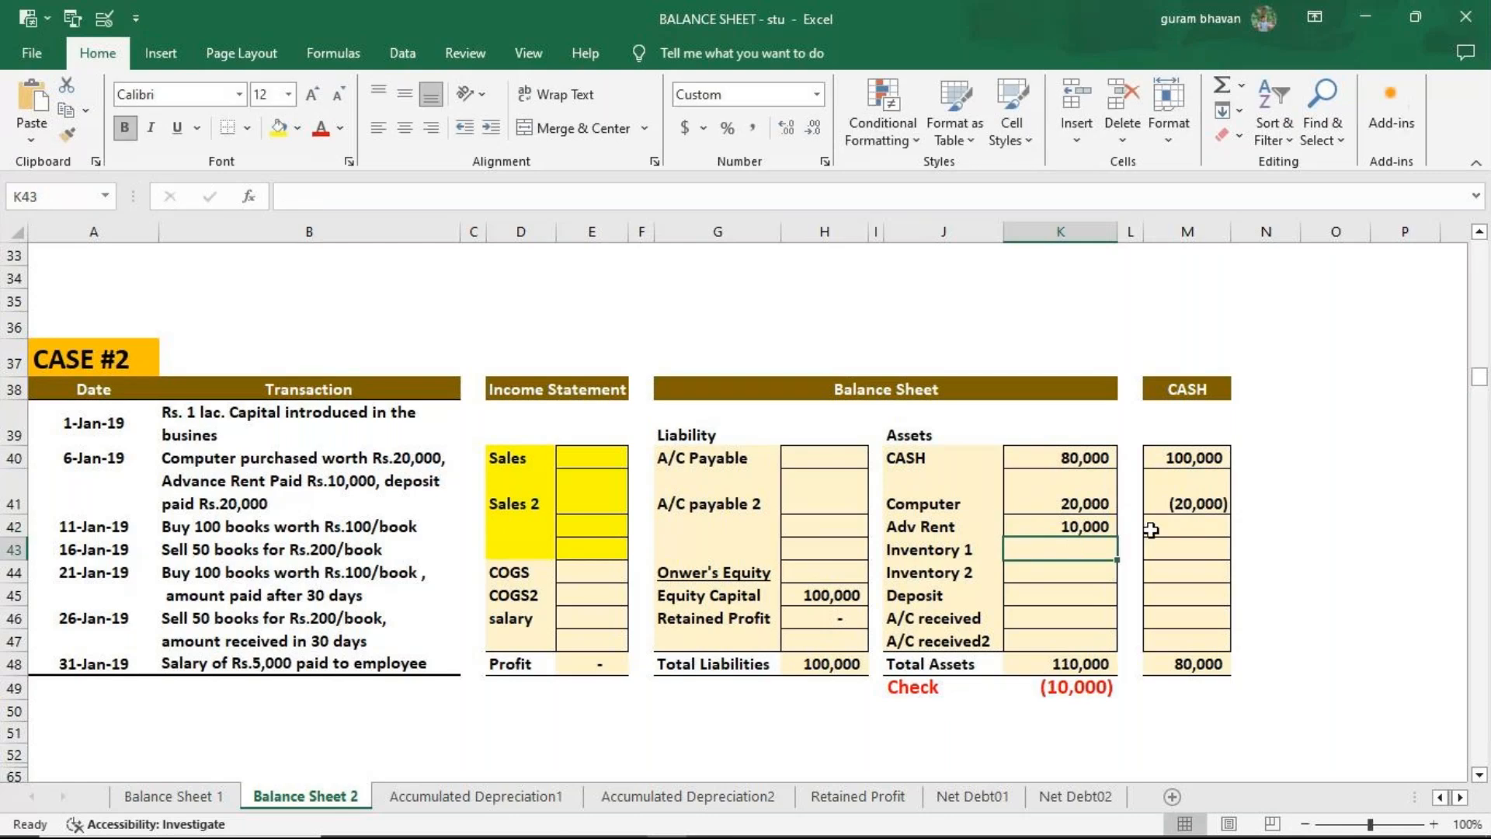
left_click(1163, 529)
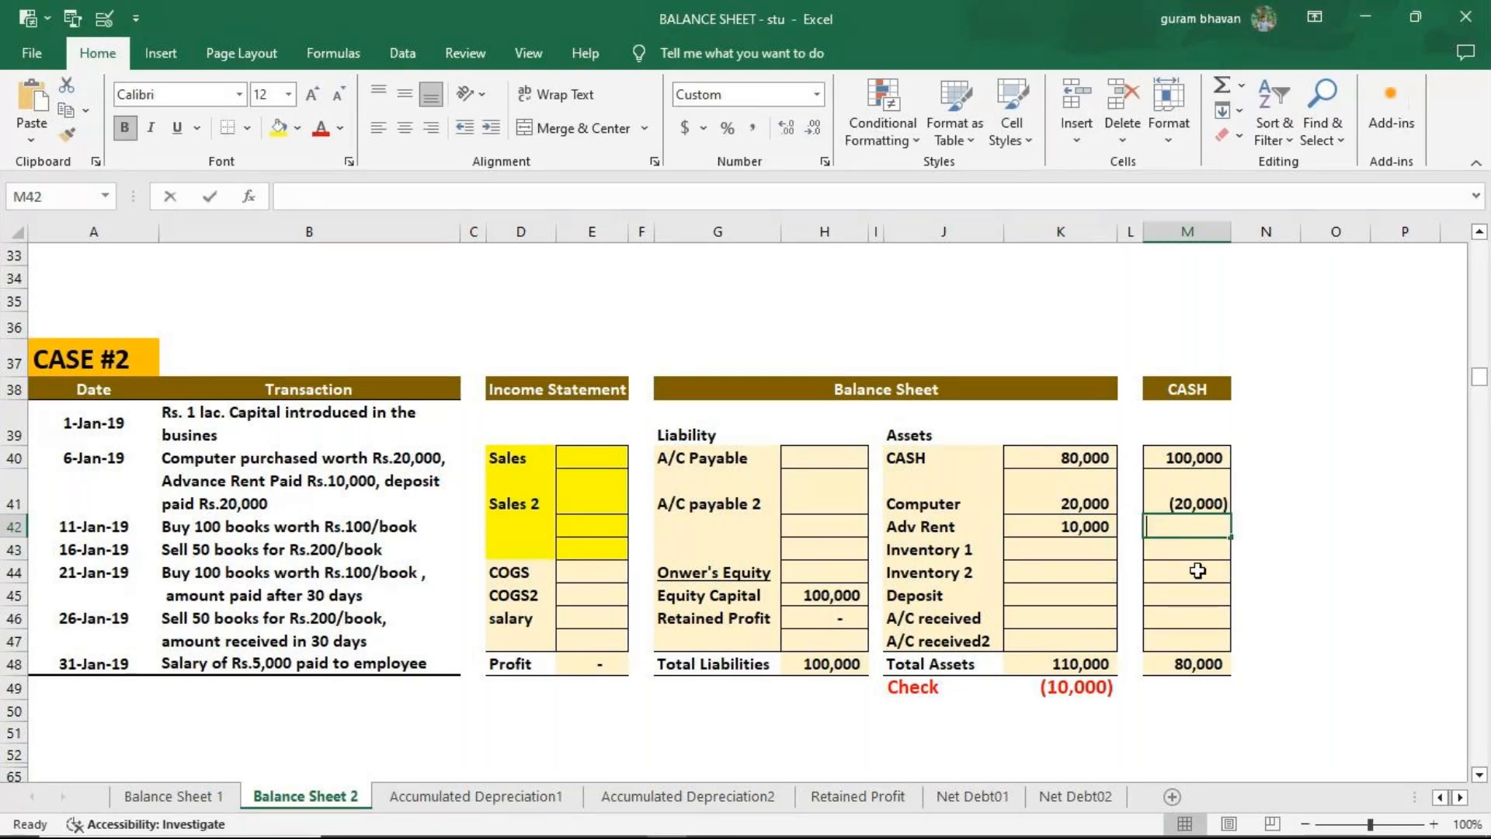
type("=-10000")
key("Return")
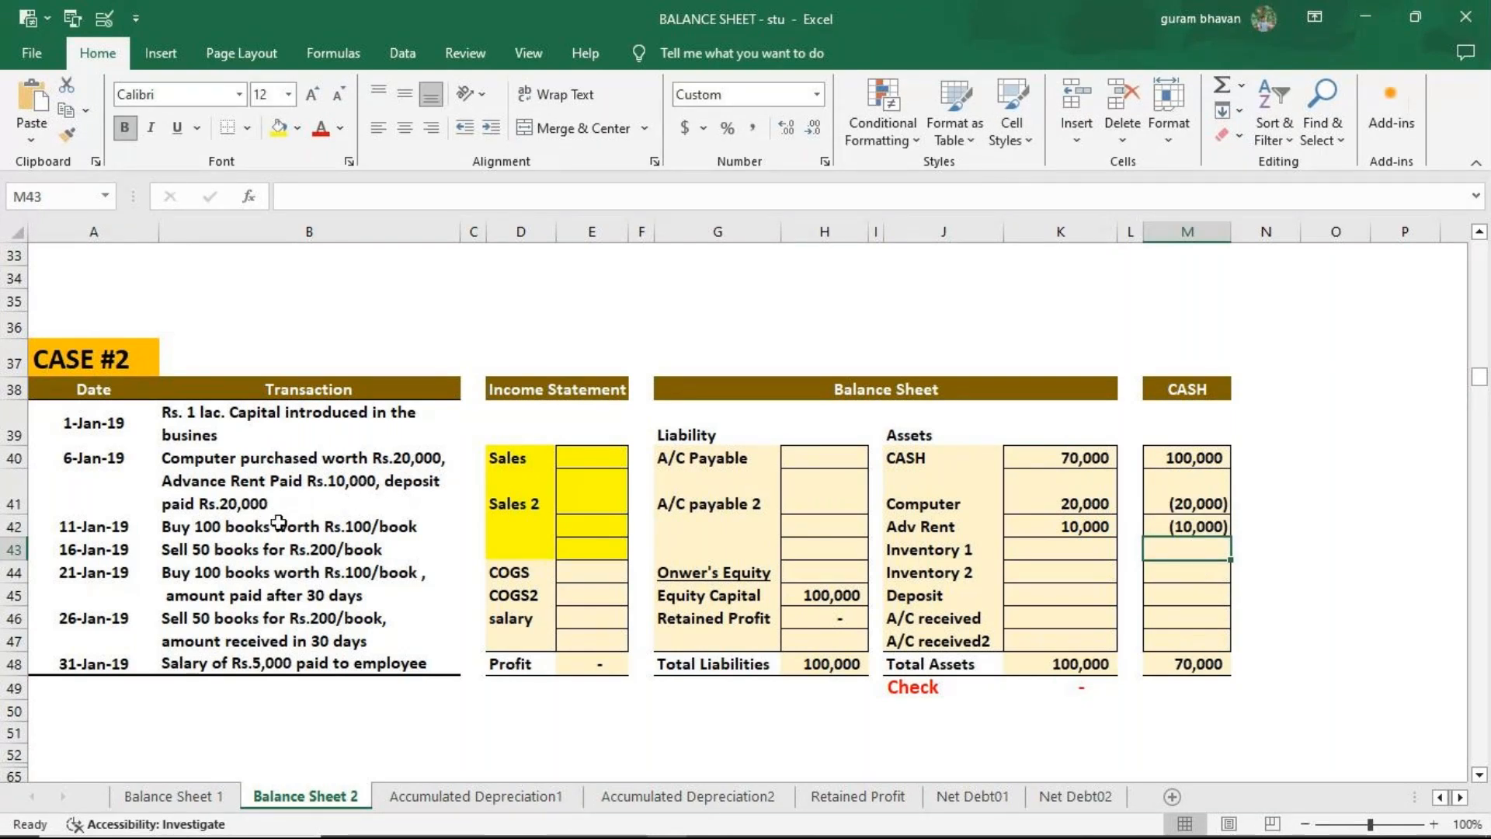
Record the deposit with =20000 in the Deposit asset cell K45 and =-20000 in cash cell M45.
left_click(1035, 600)
type("=20000")
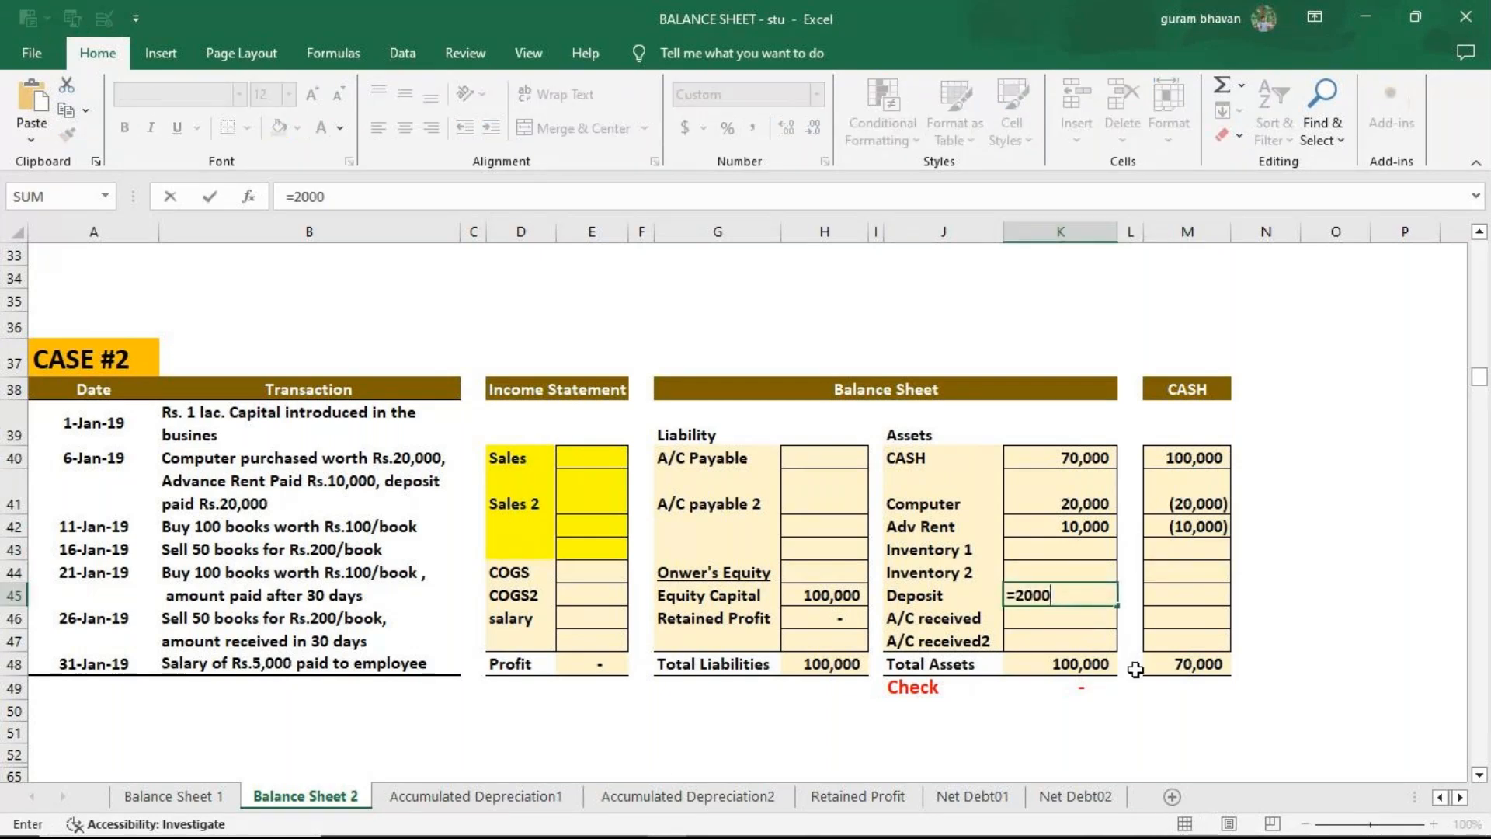
key("Return")
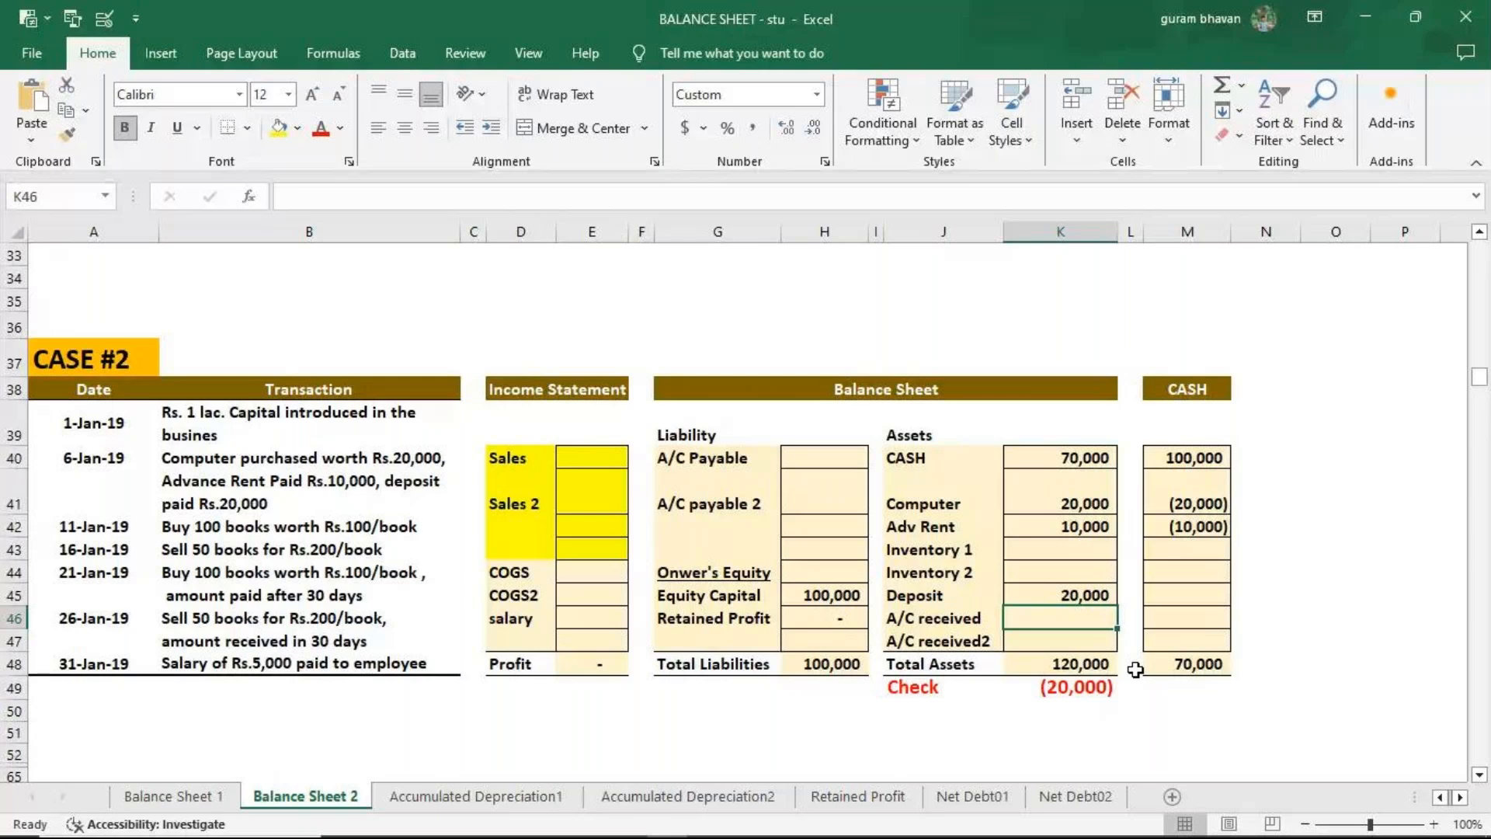
left_click(1196, 597)
type("=-20000")
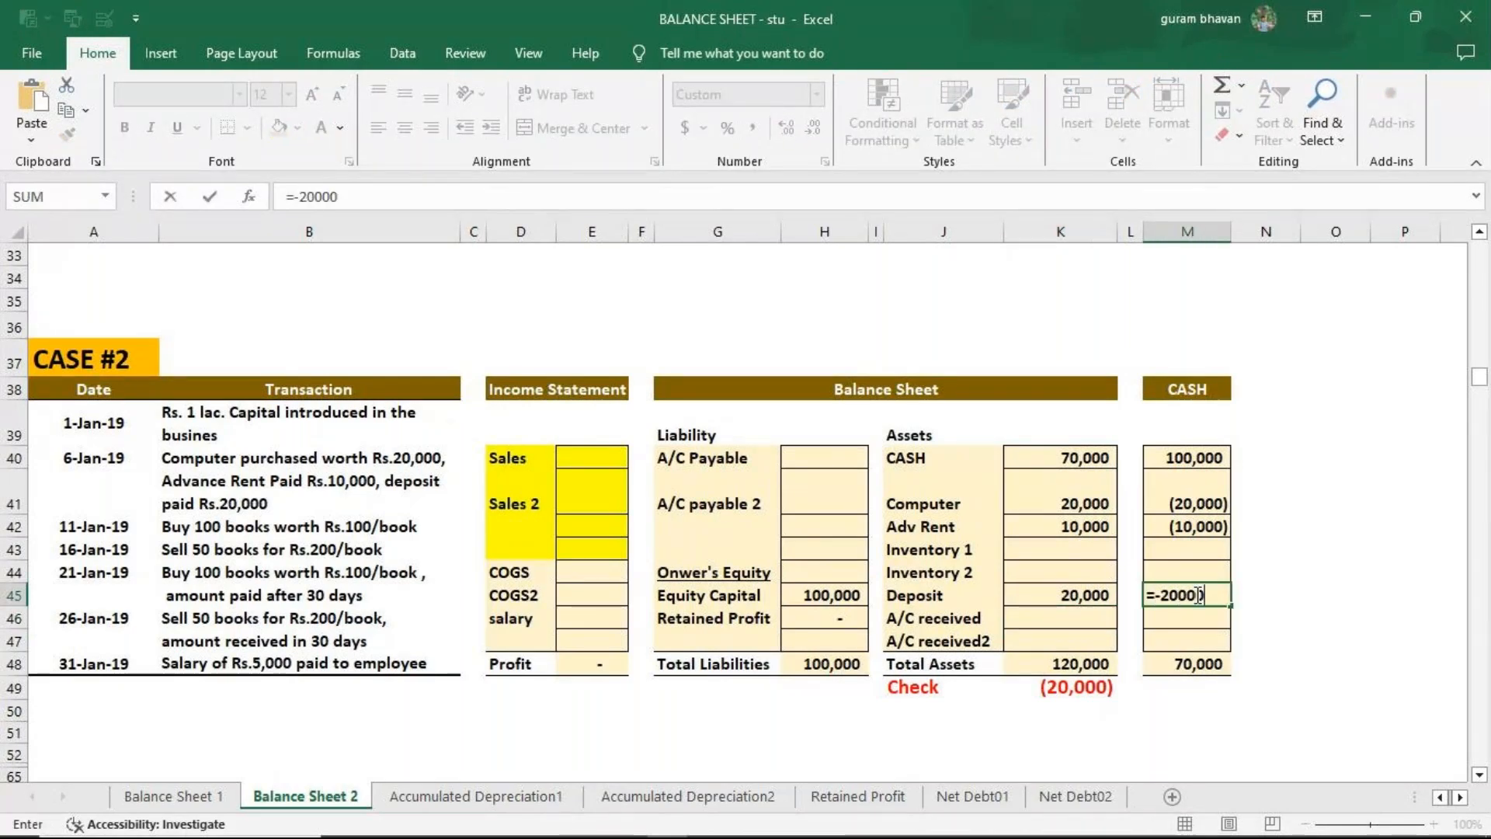
key("Return")
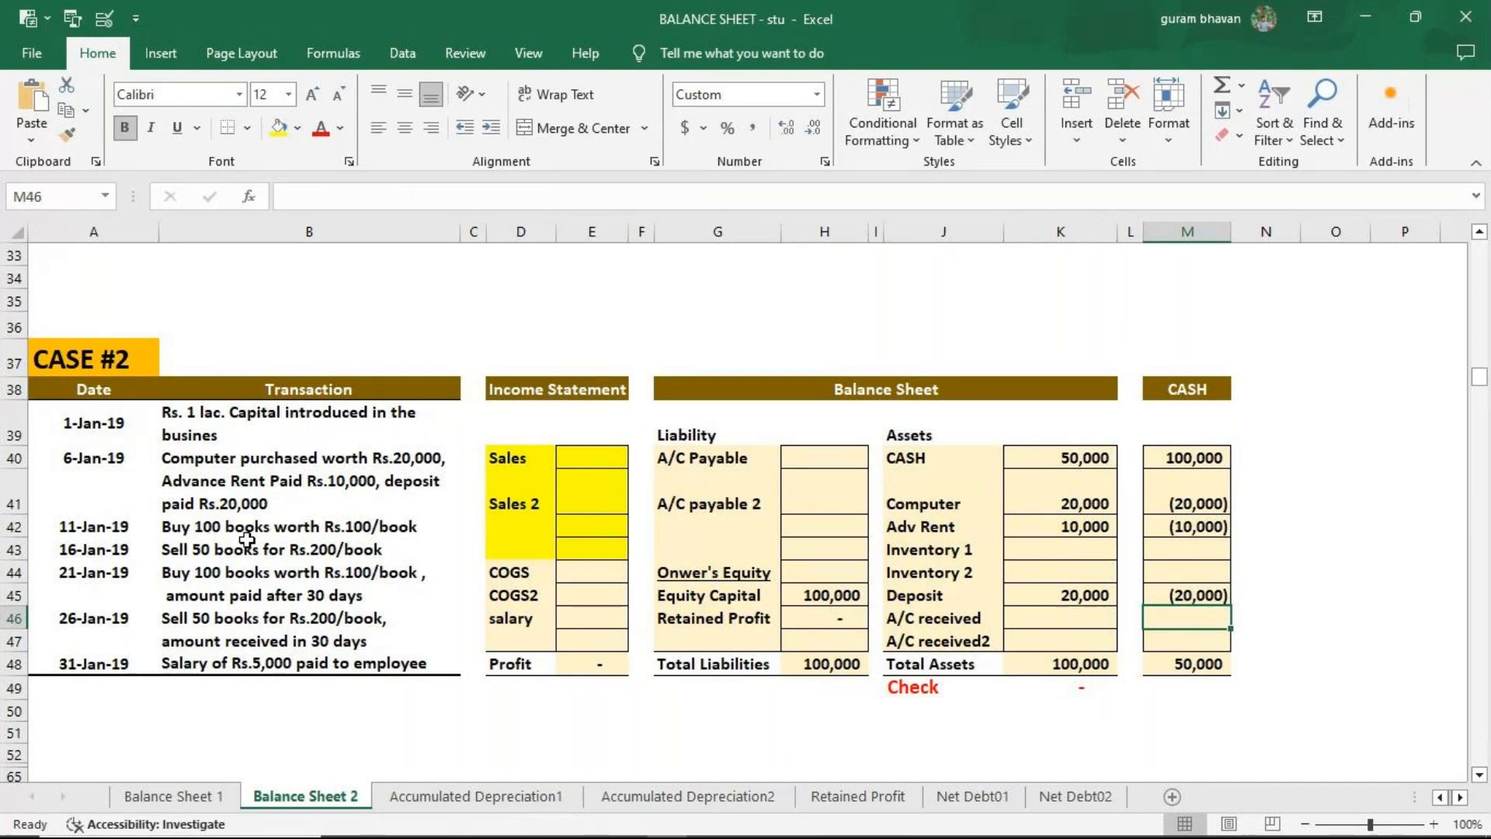
Record the first book purchase by entering =100*100 for A/C Payable in cell H40.
left_click(815, 459)
type("=")
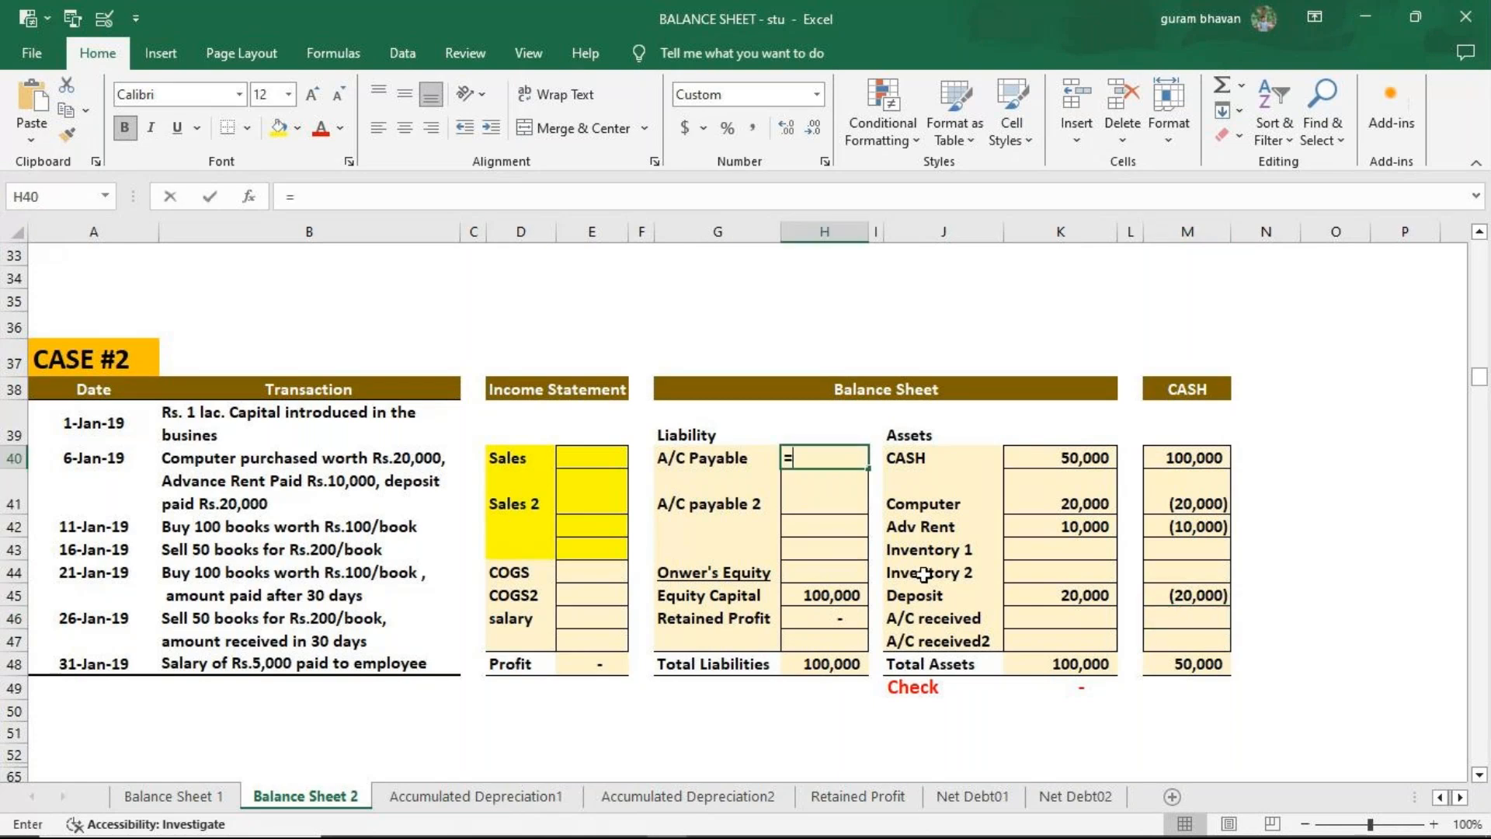
type("100*100")
key("Return")
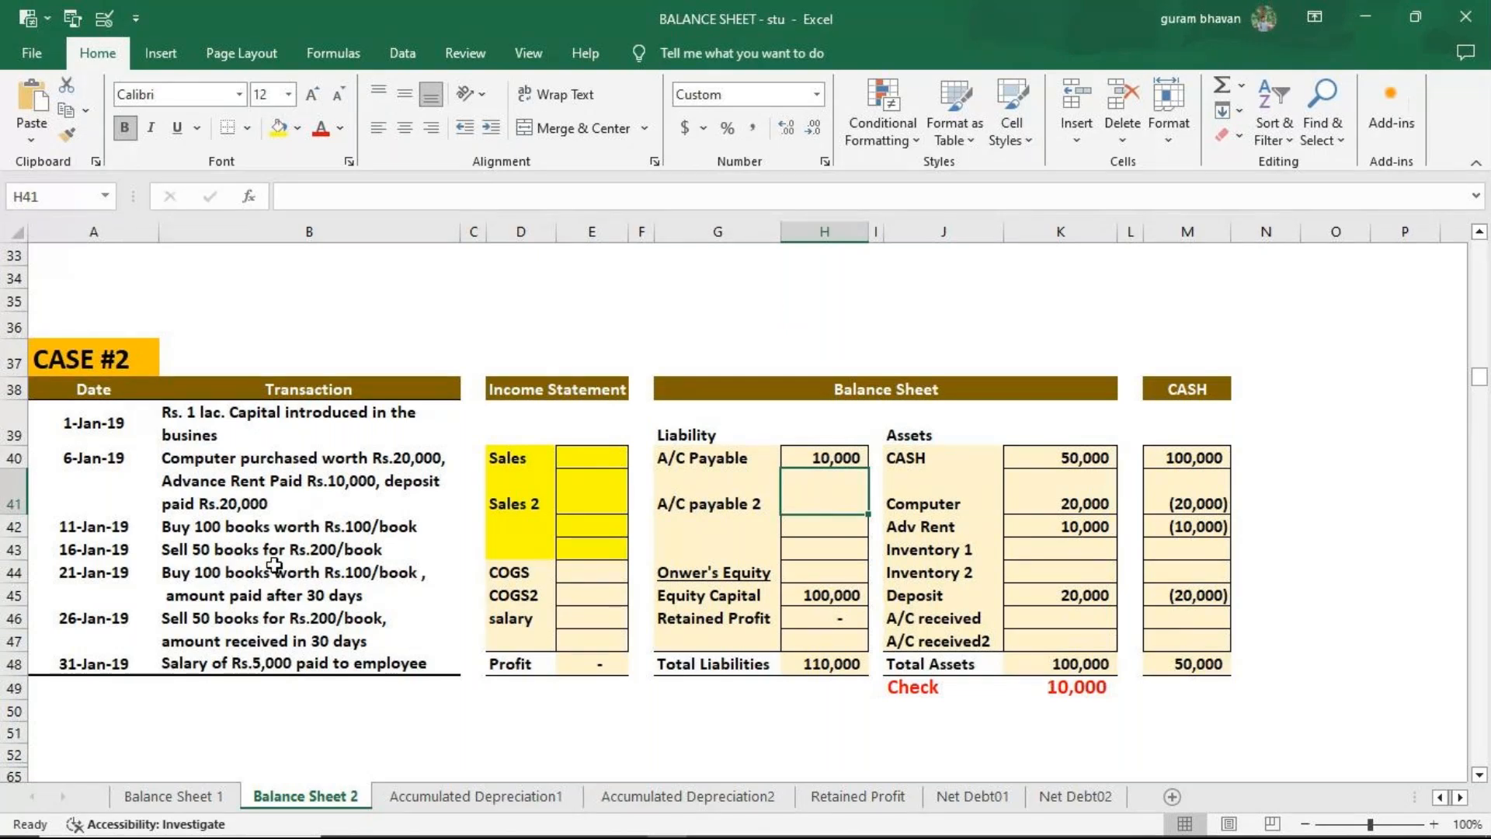
Record the first book sale by entering =50*200 for Sales in cell E40.
left_click(606, 460)
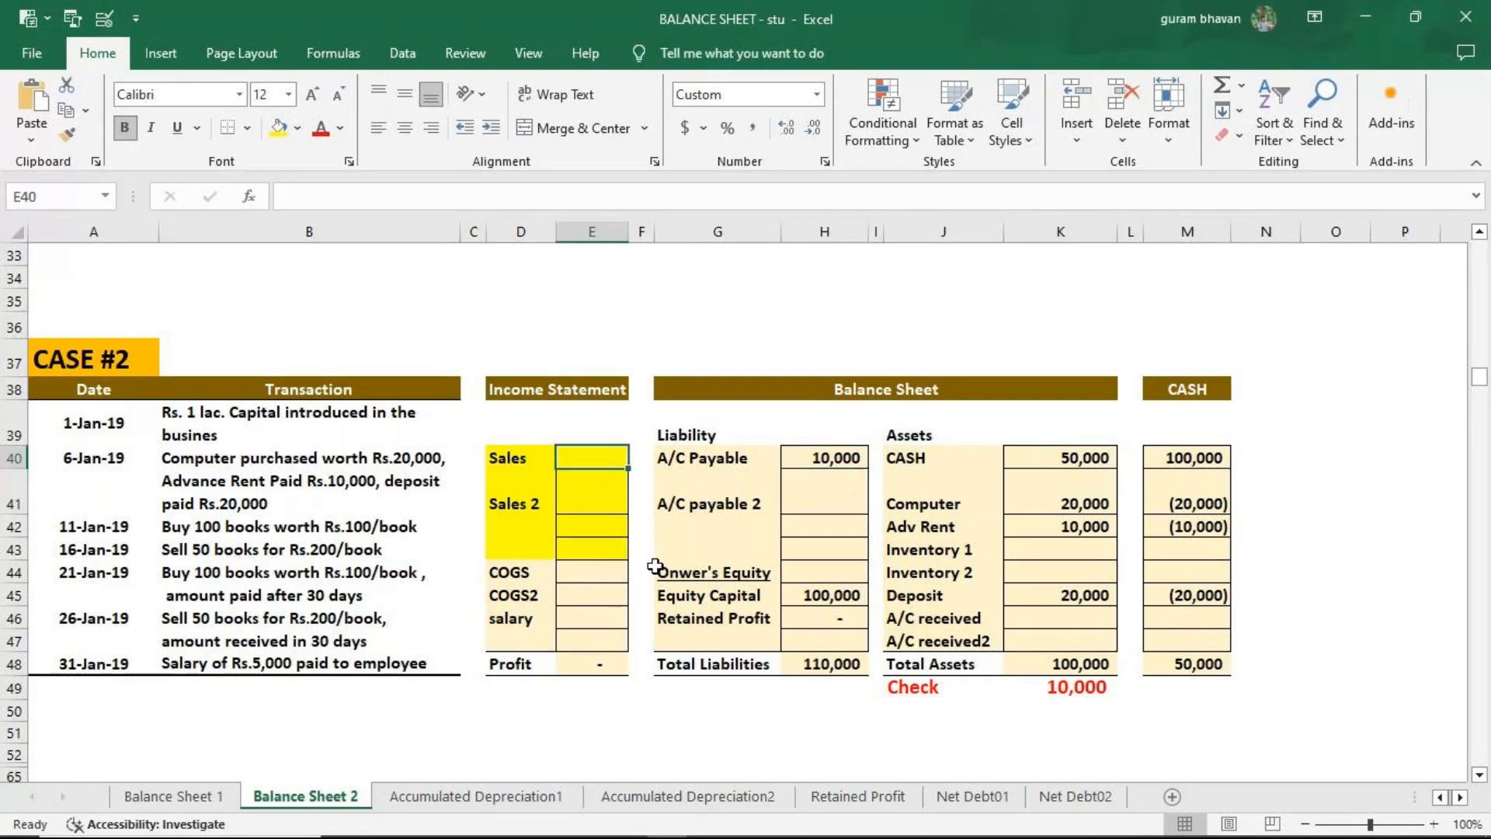
type("=50*200")
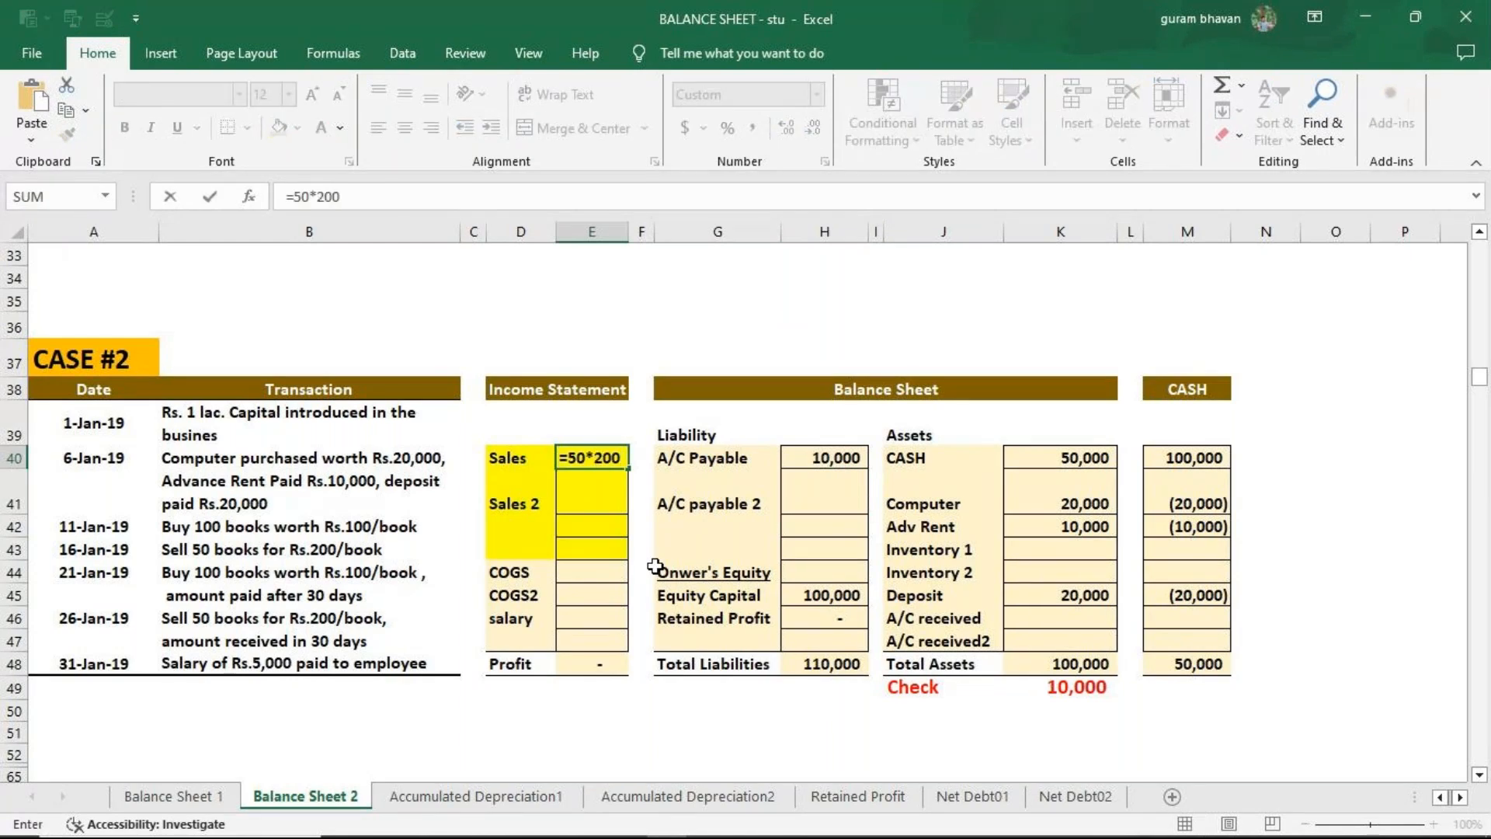
key("Return")
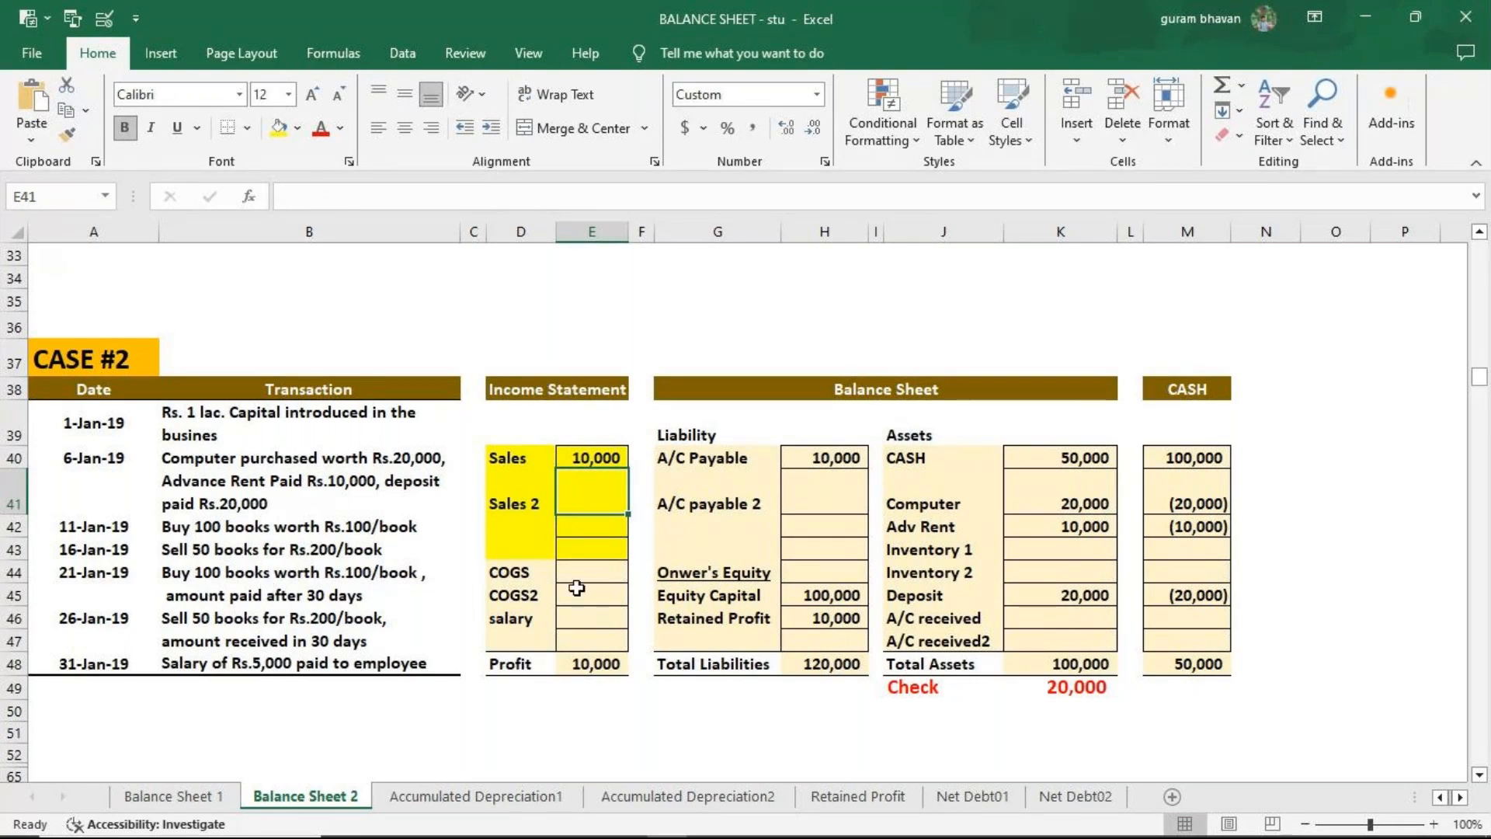
Record the second book purchase by entering =100*100 for A/C payable 2 in cell H41.
left_click(823, 503)
type("=")
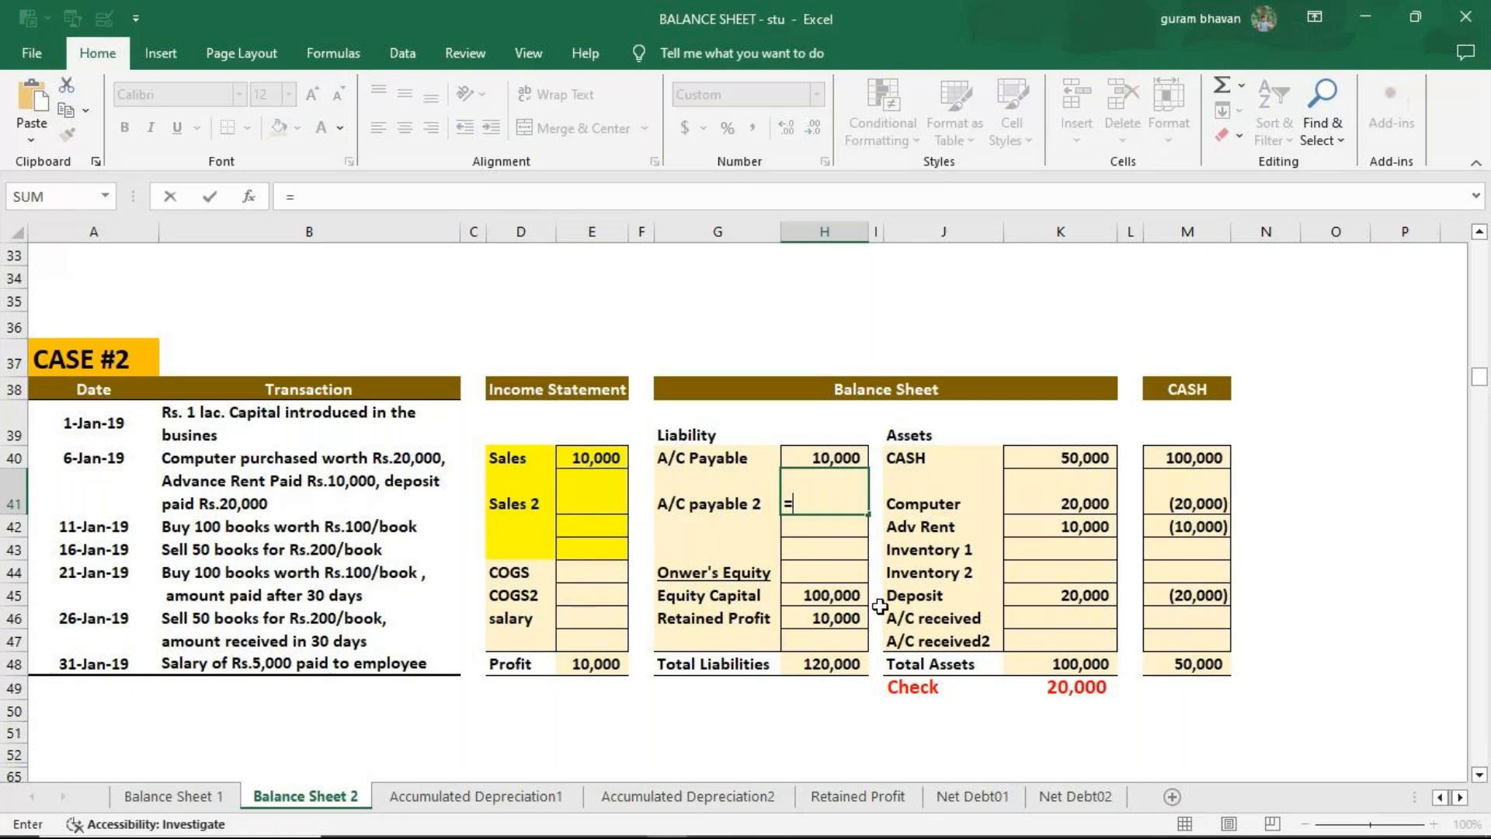
type("100*100*10")
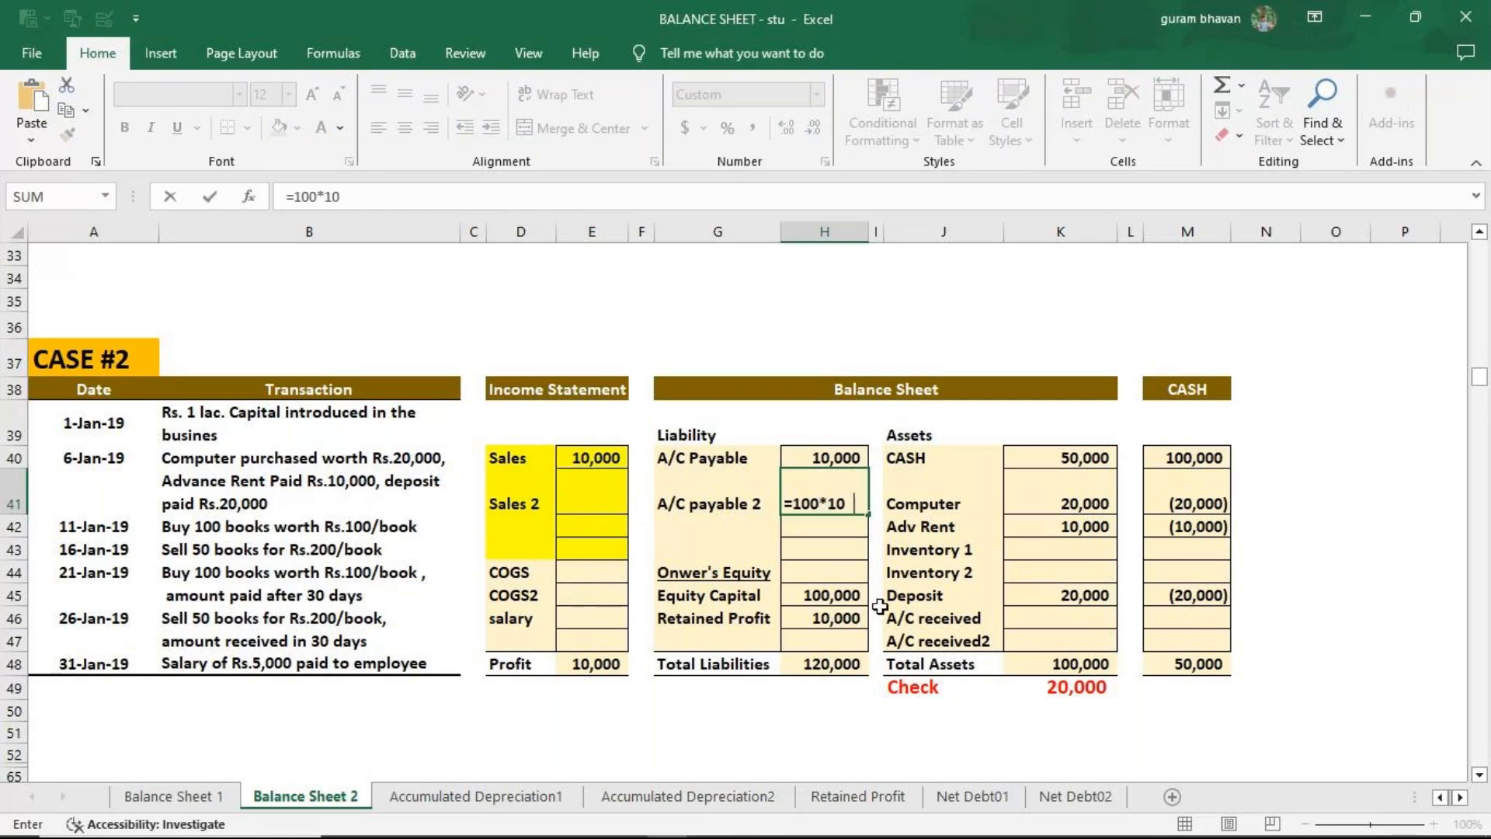
key("Return")
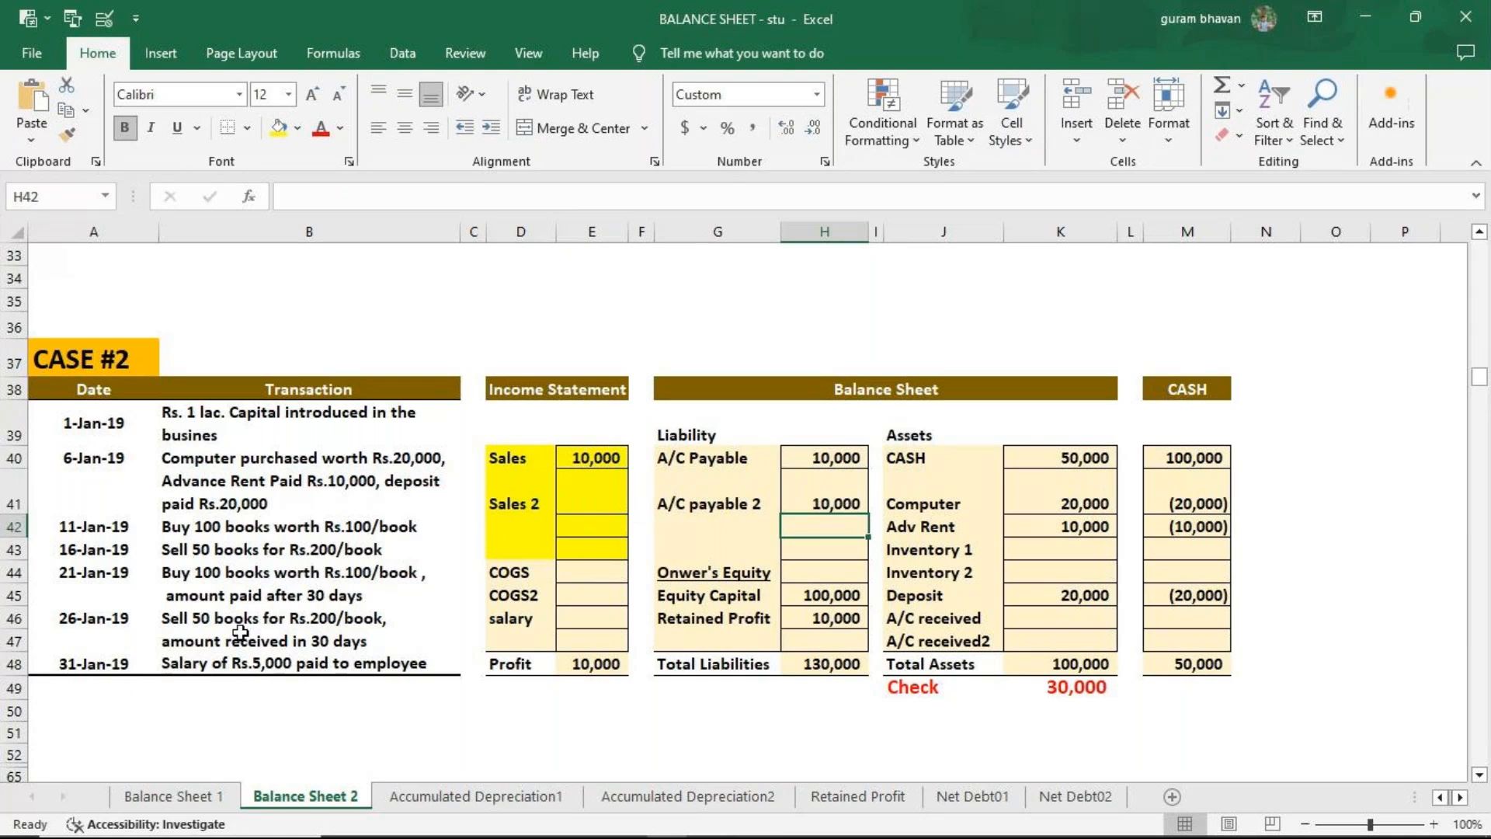
Record the second book sale by entering =50*200 for Sales 2 in cell E41.
left_click(580, 503)
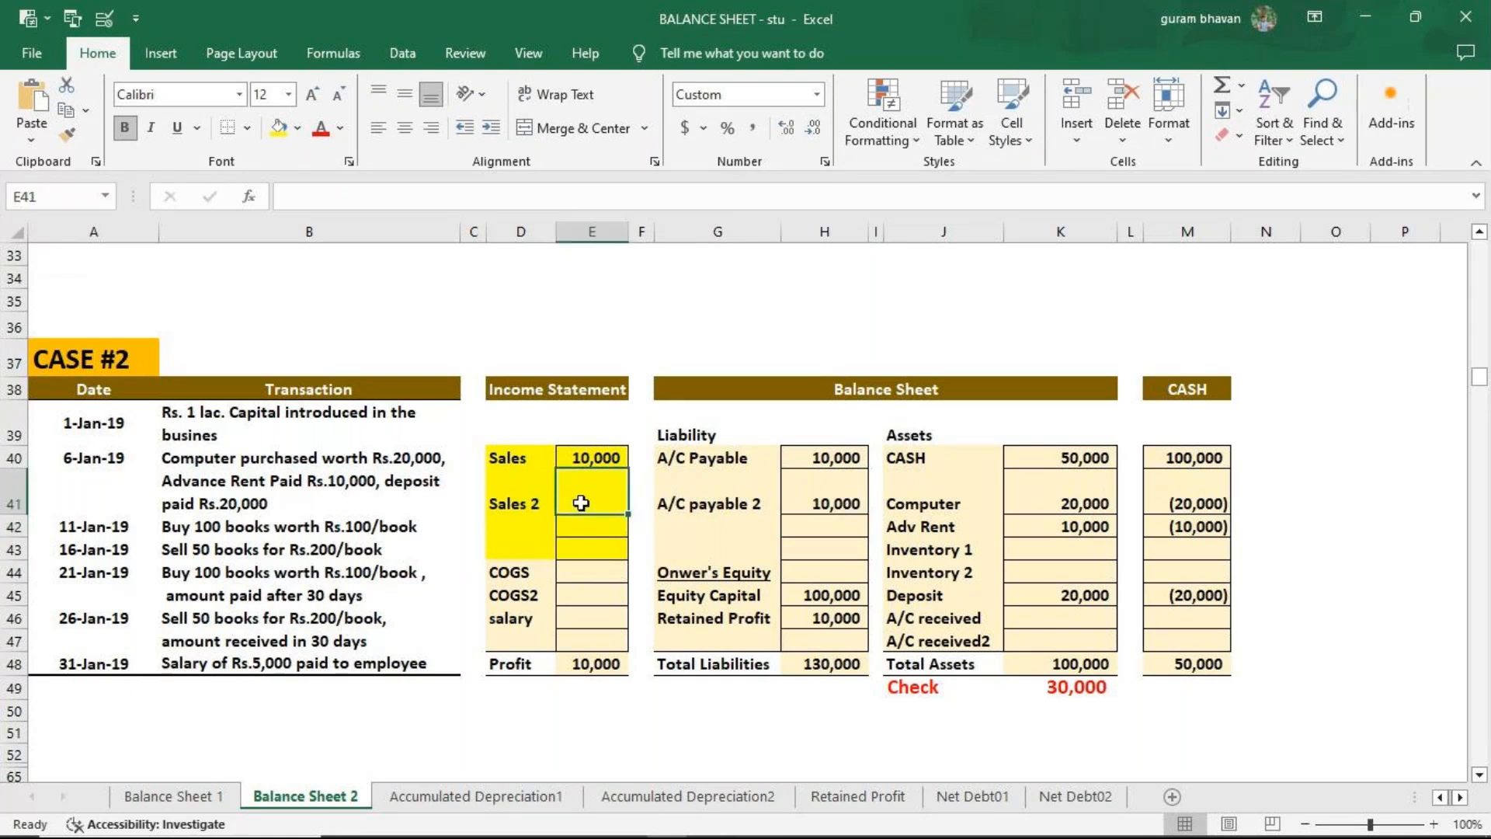
type("=50")
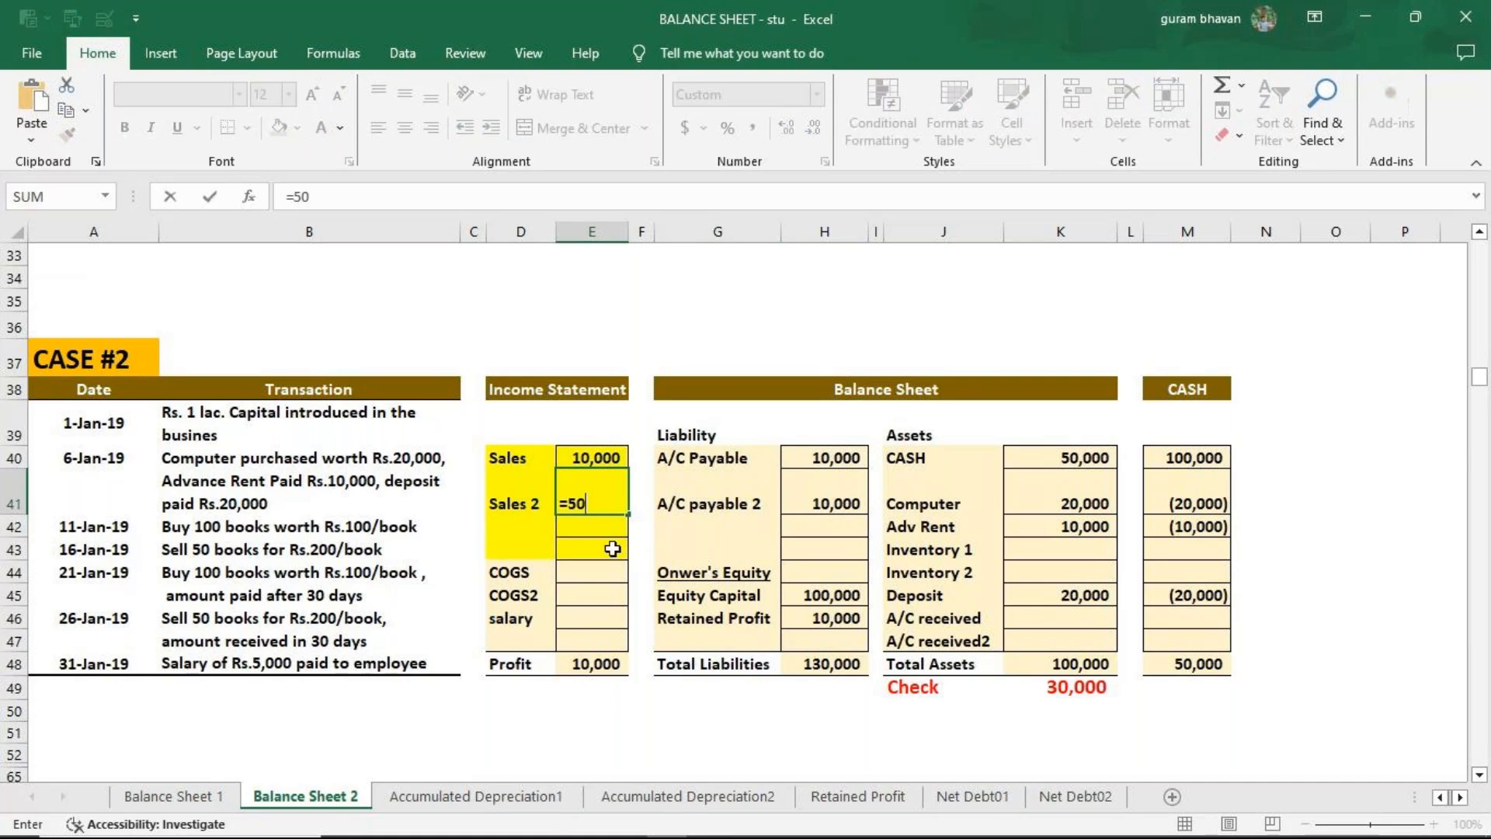
type("*200")
key("Return")
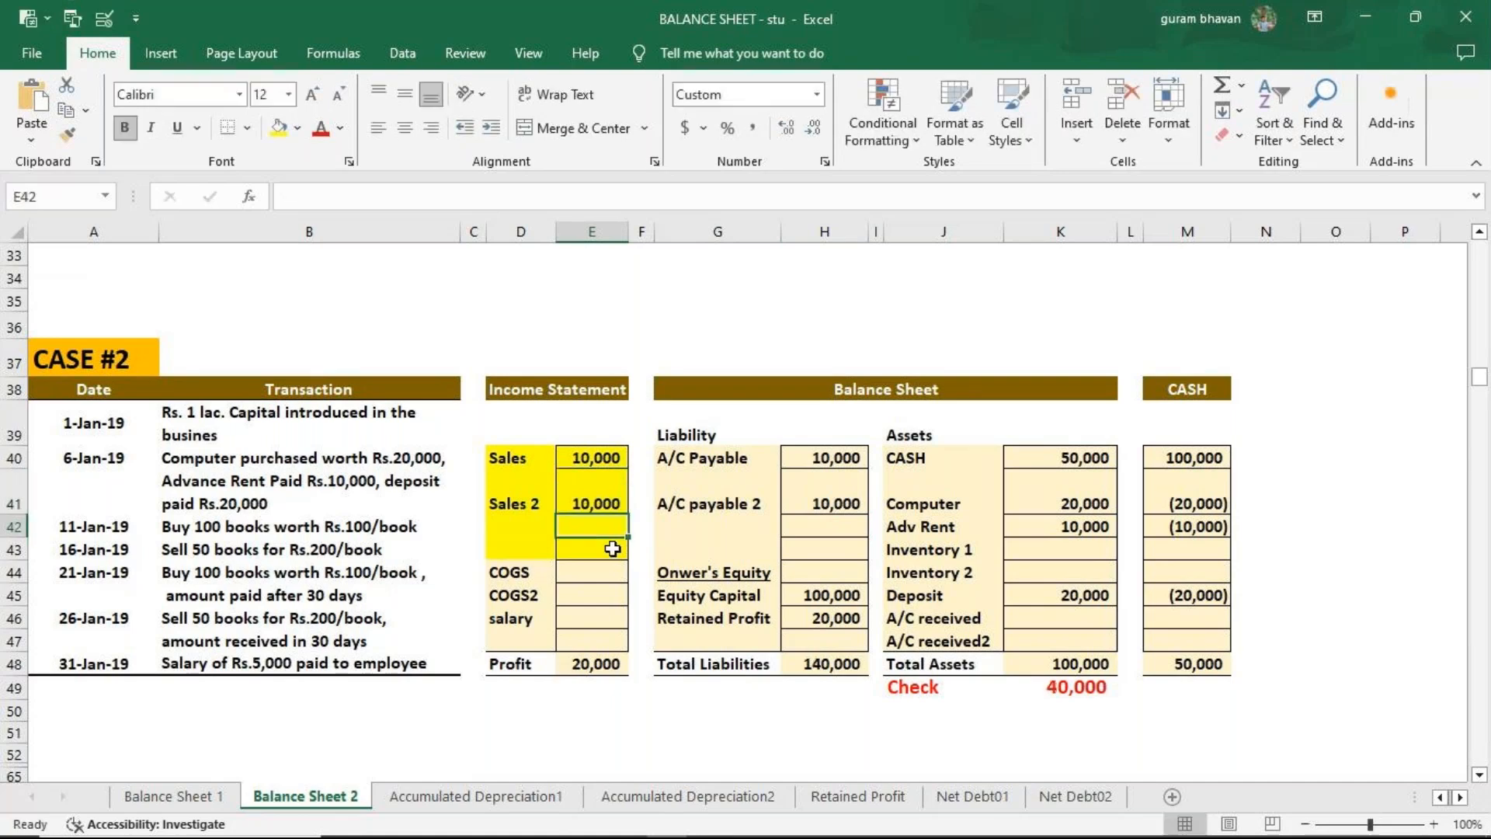
Enter =(100*100)-(50*100) for Inventory 1 in cell K43.
left_click(1084, 550)
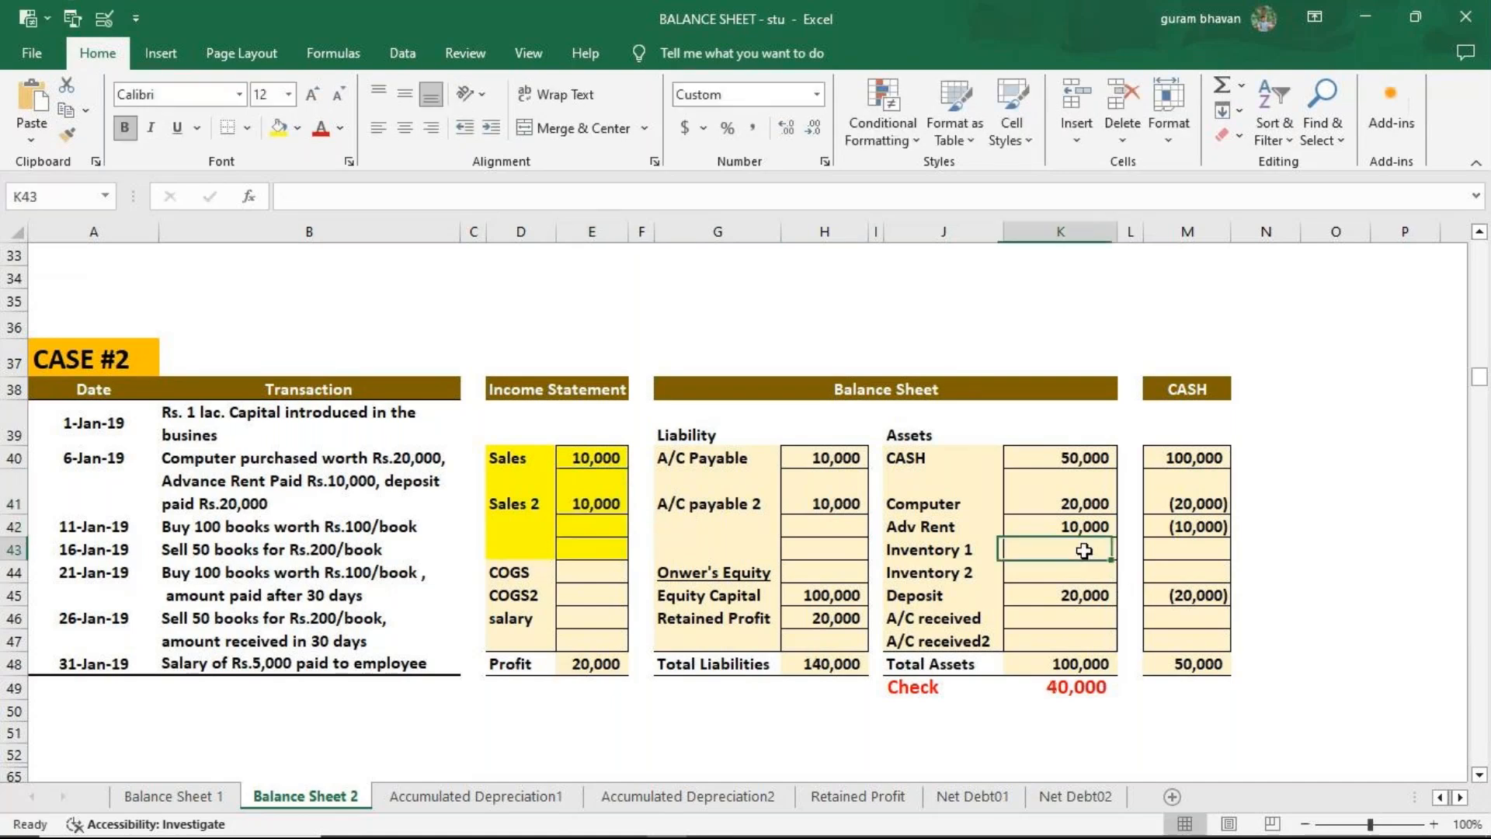
type("=")
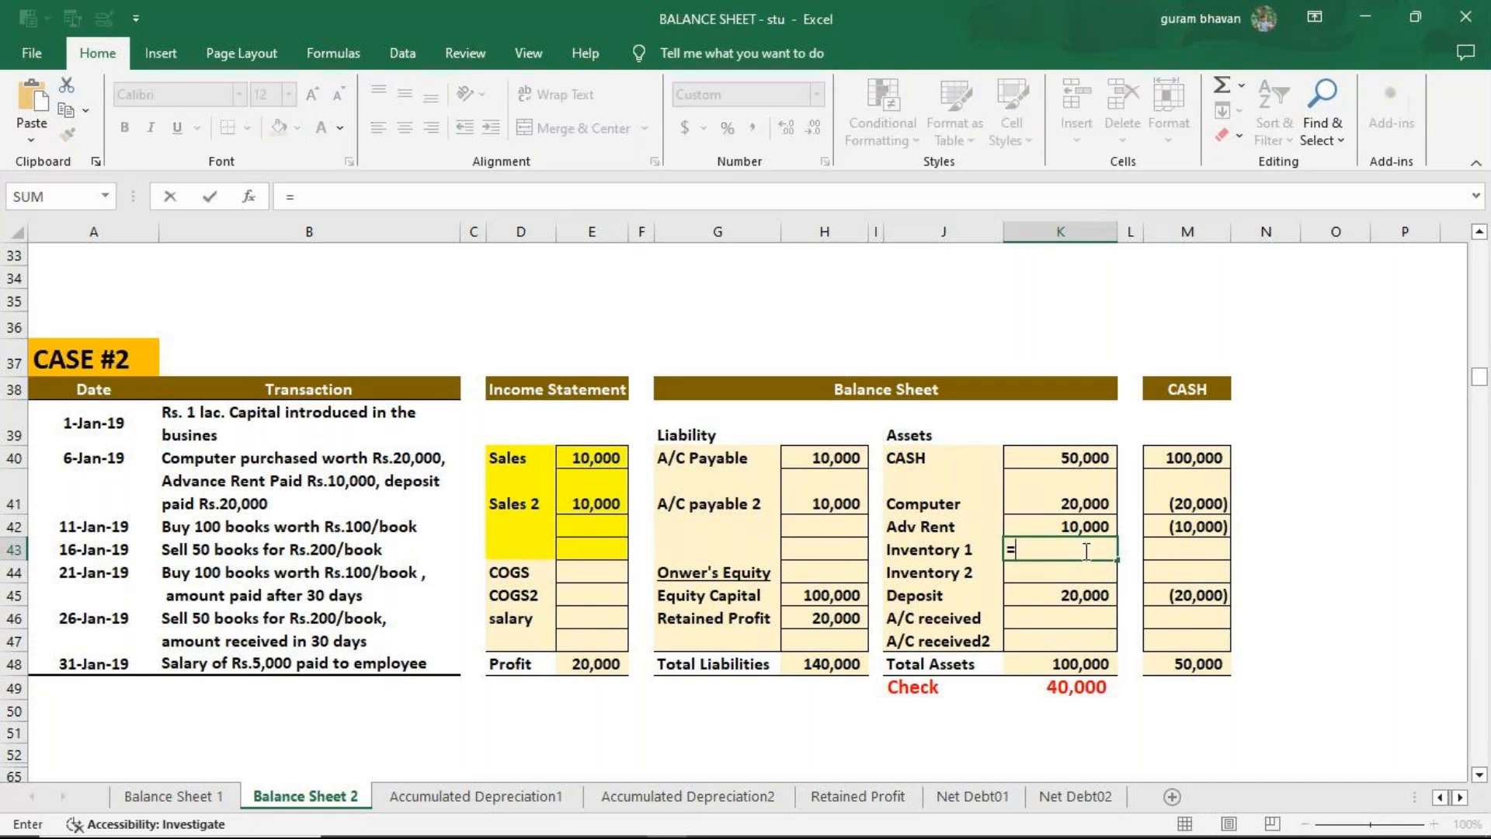
type("(1")
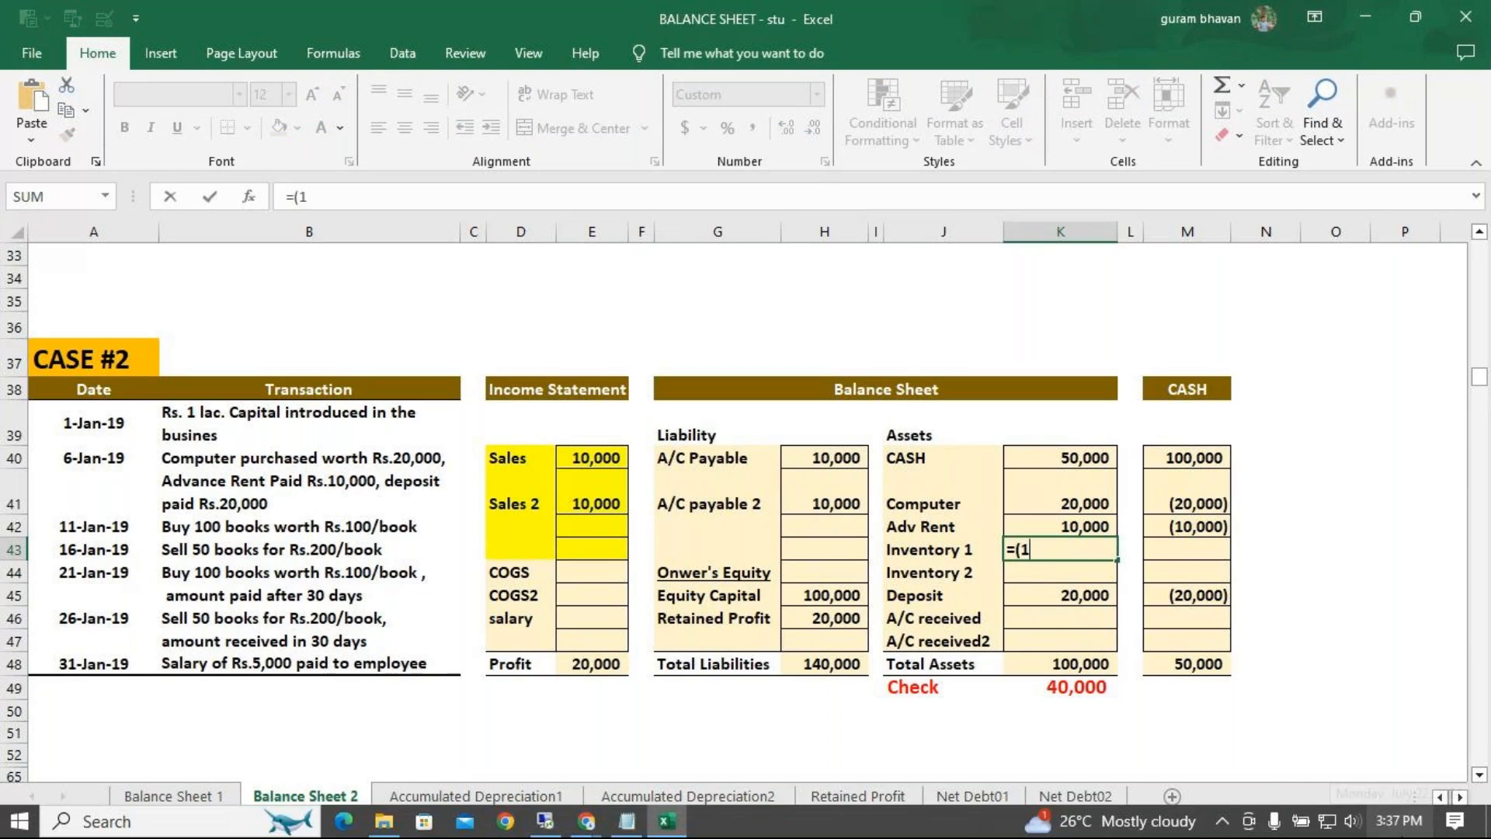
type("00*1")
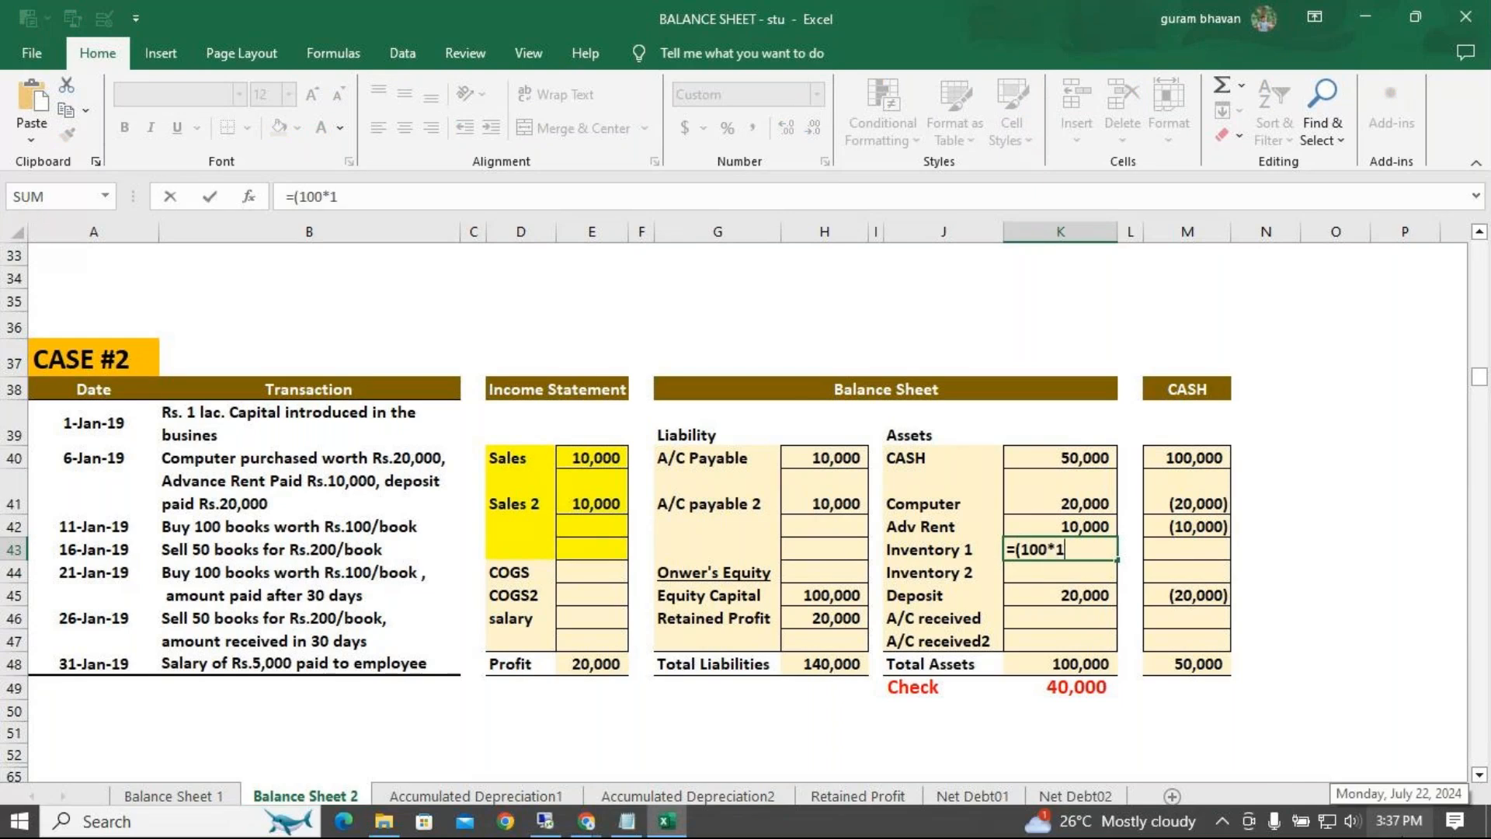
type("00)-")
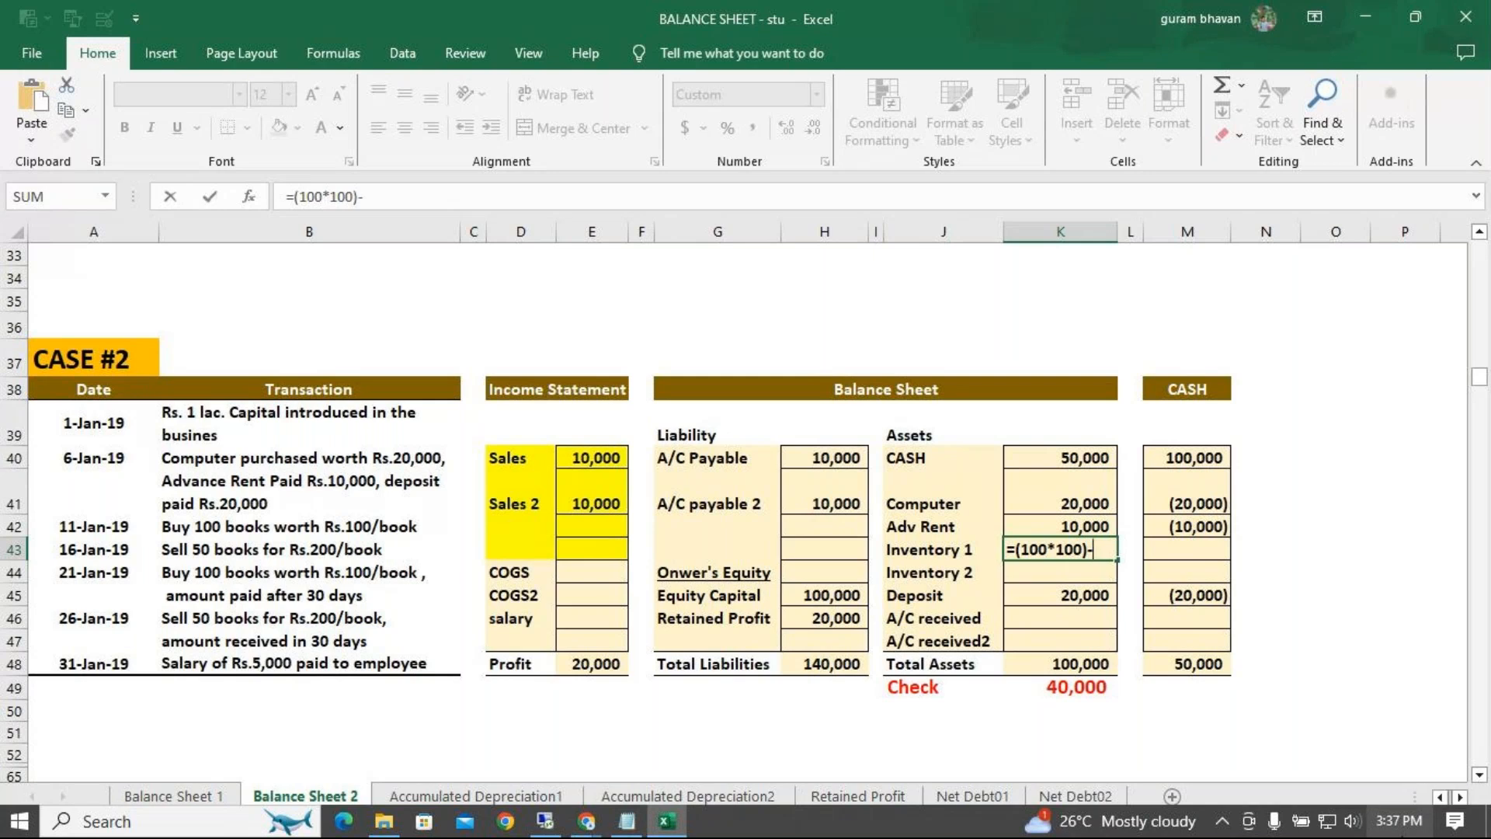
type("(50*100)")
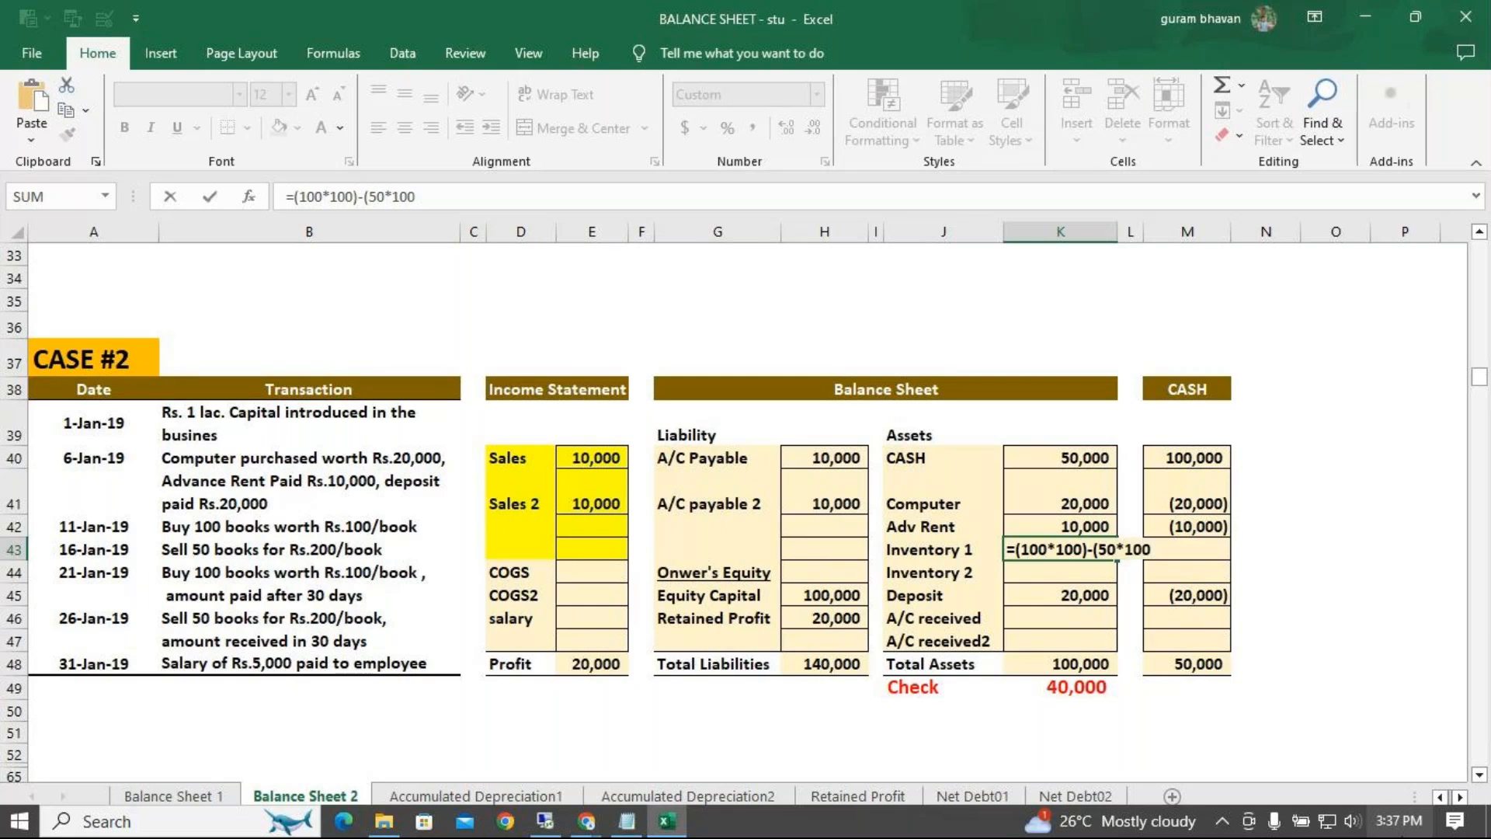
key("Return")
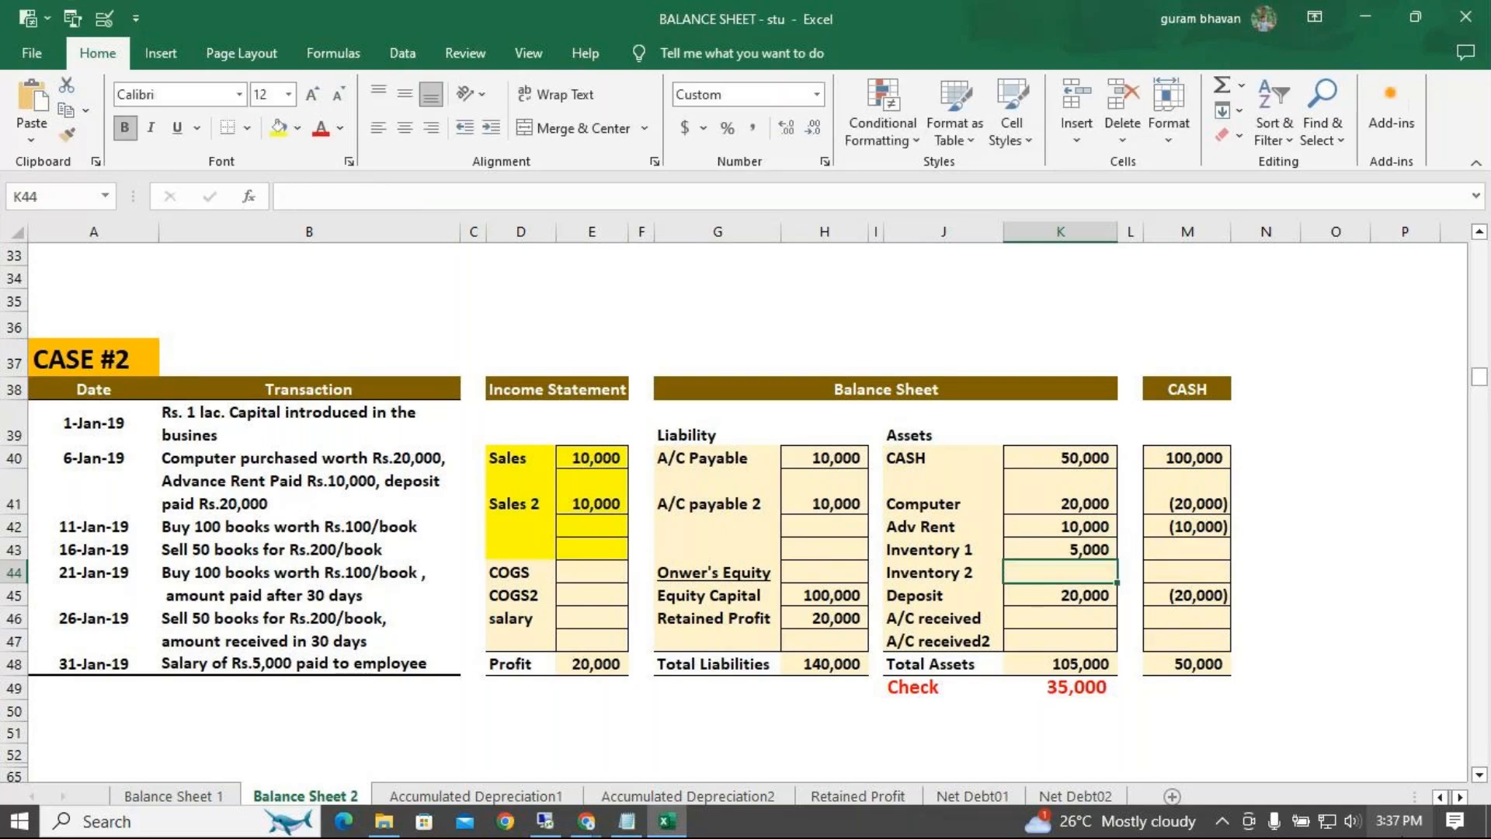
Enter =(100*100)-(50*100) for Inventory 2 in cell K44.
type("=")
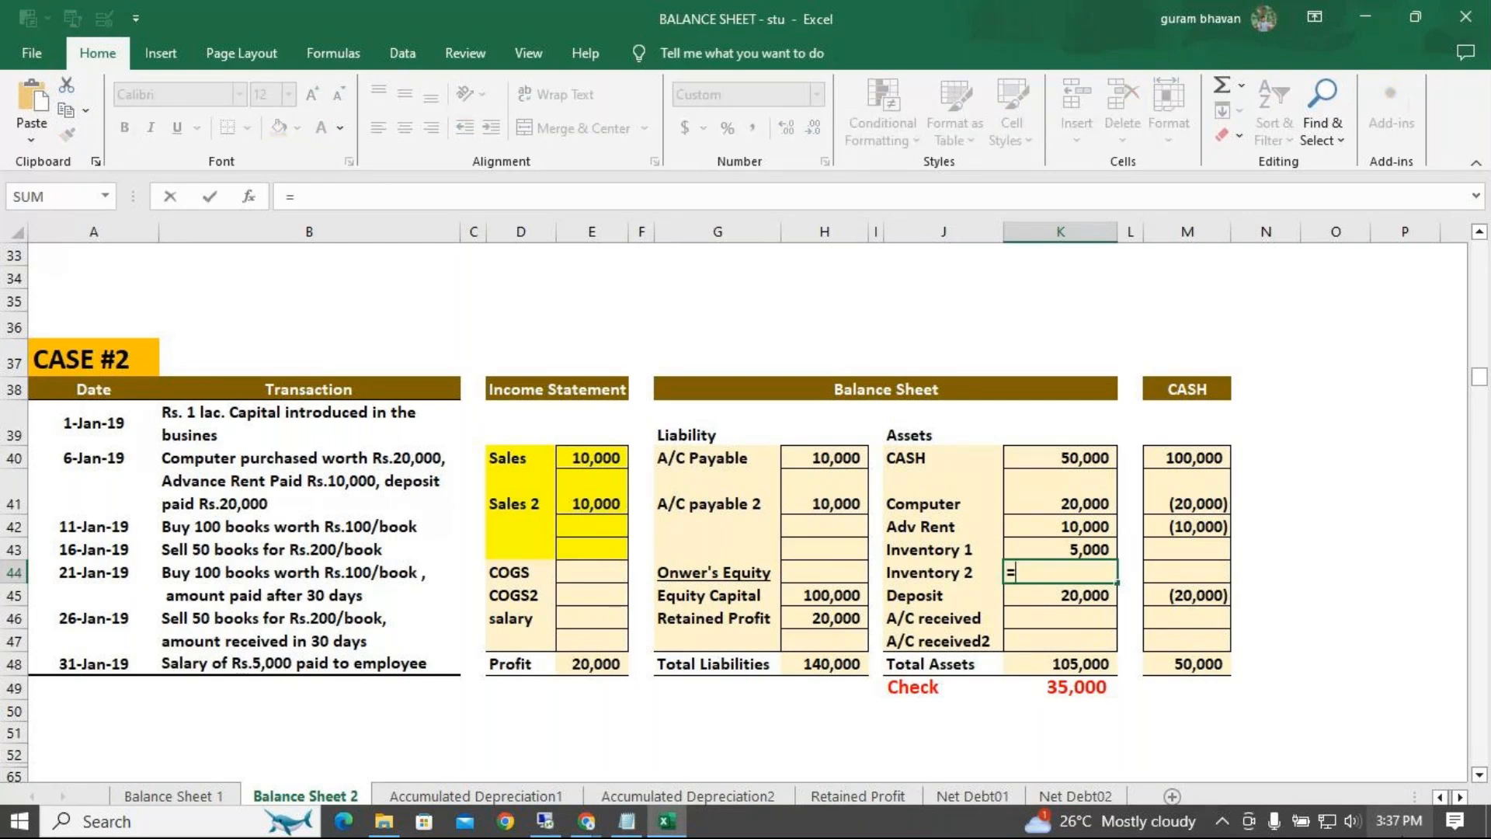
type("(100*100)-")
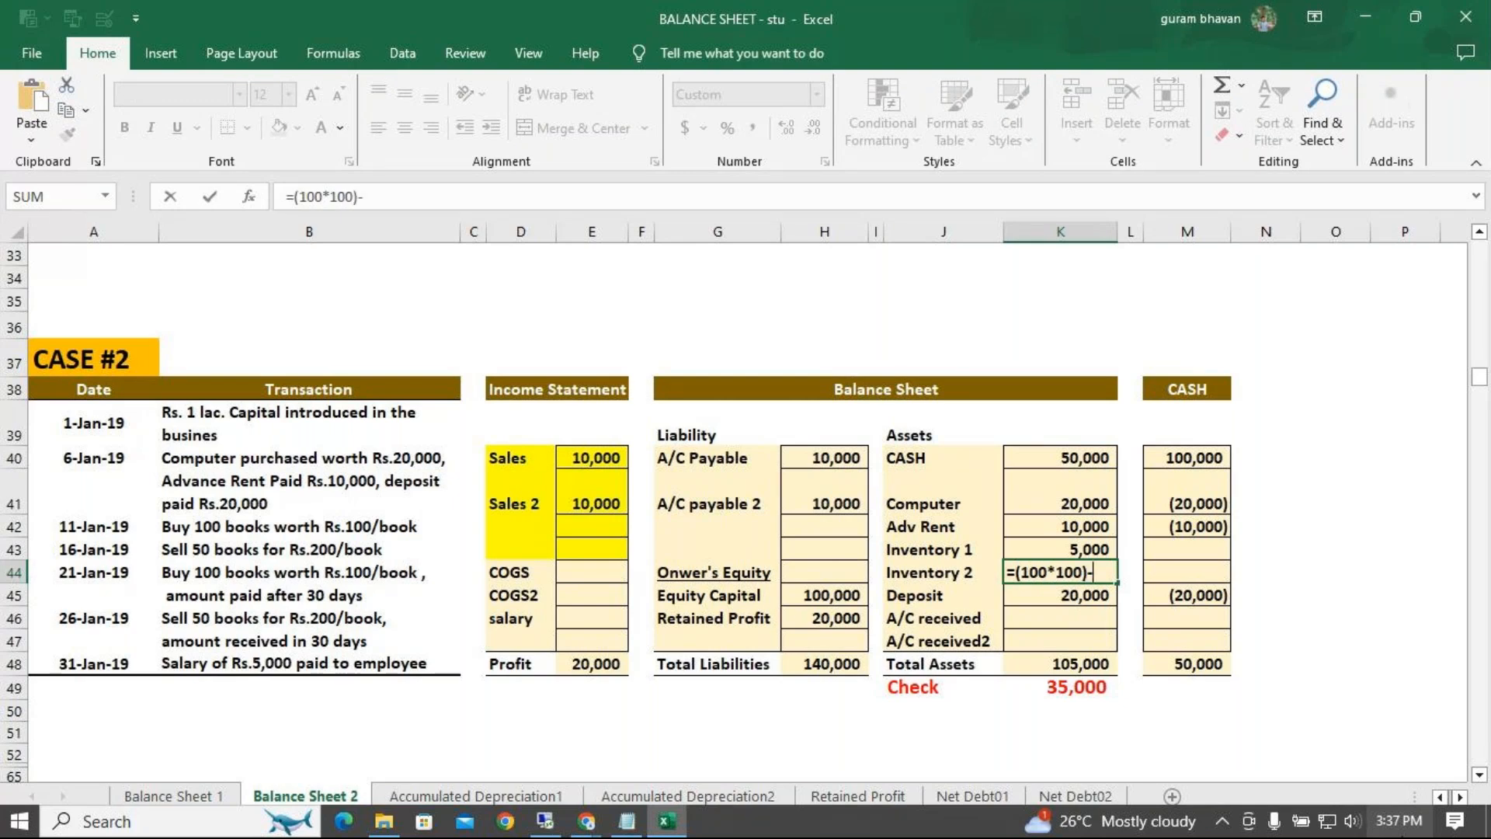
type("(50*100")
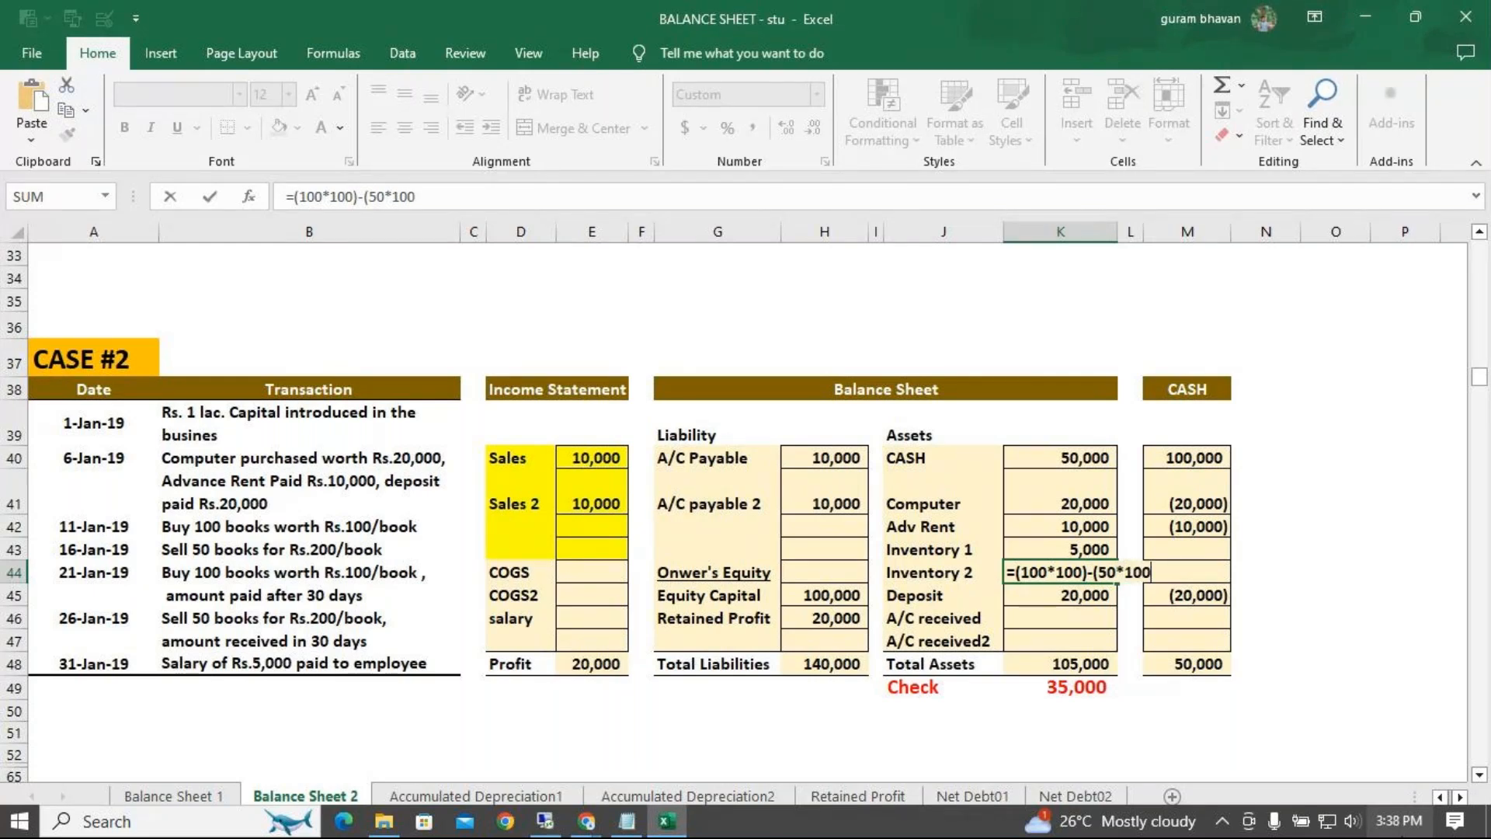
type(")")
key("Return")
Record the credit sales as receivables by entering =50*200 for A/C received in K46 and for A/C received2 in K47.
left_click(1060, 622)
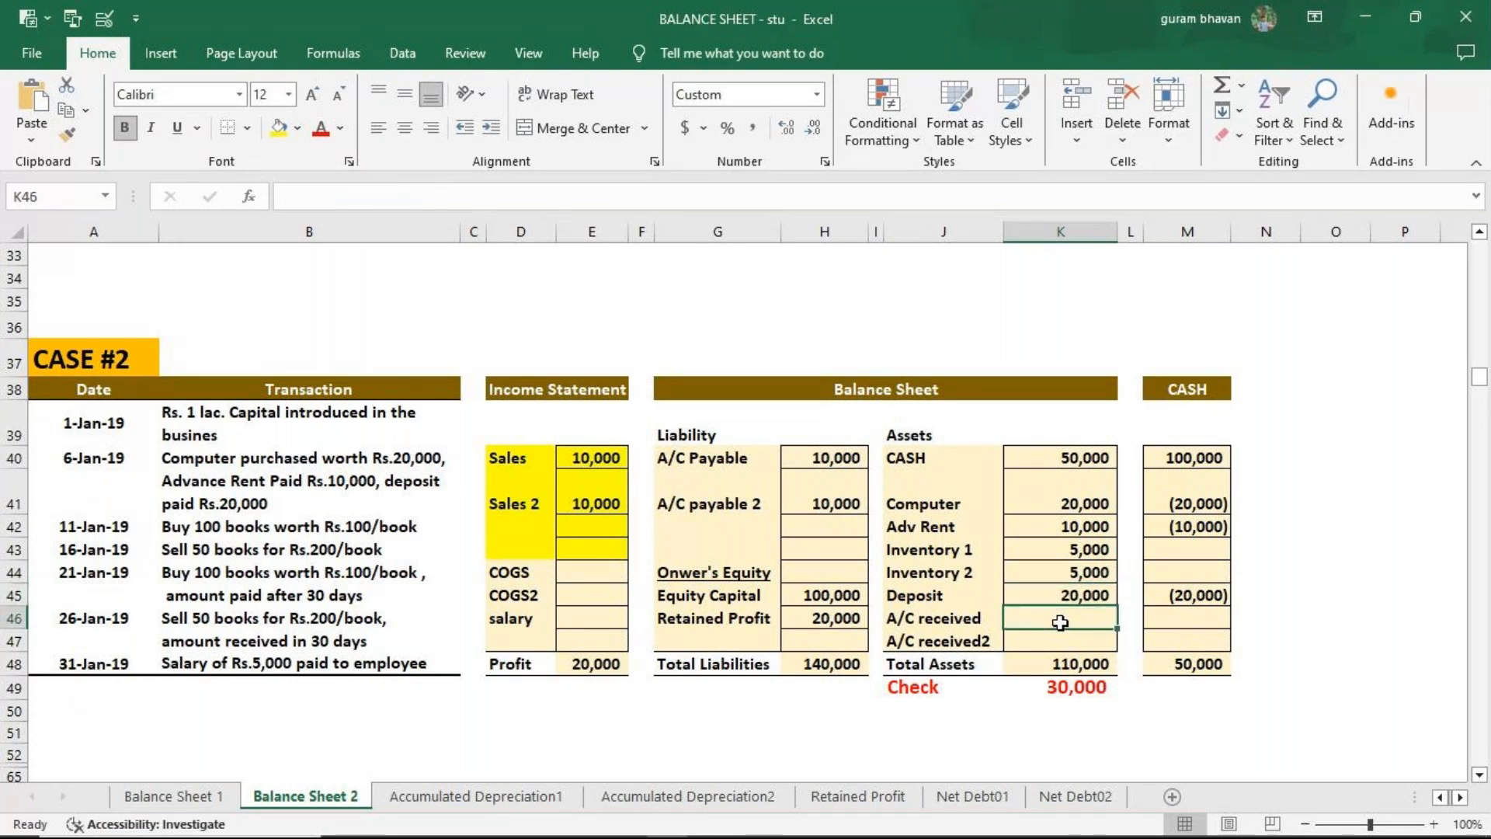
type("=50*200")
key("Return")
type("=")
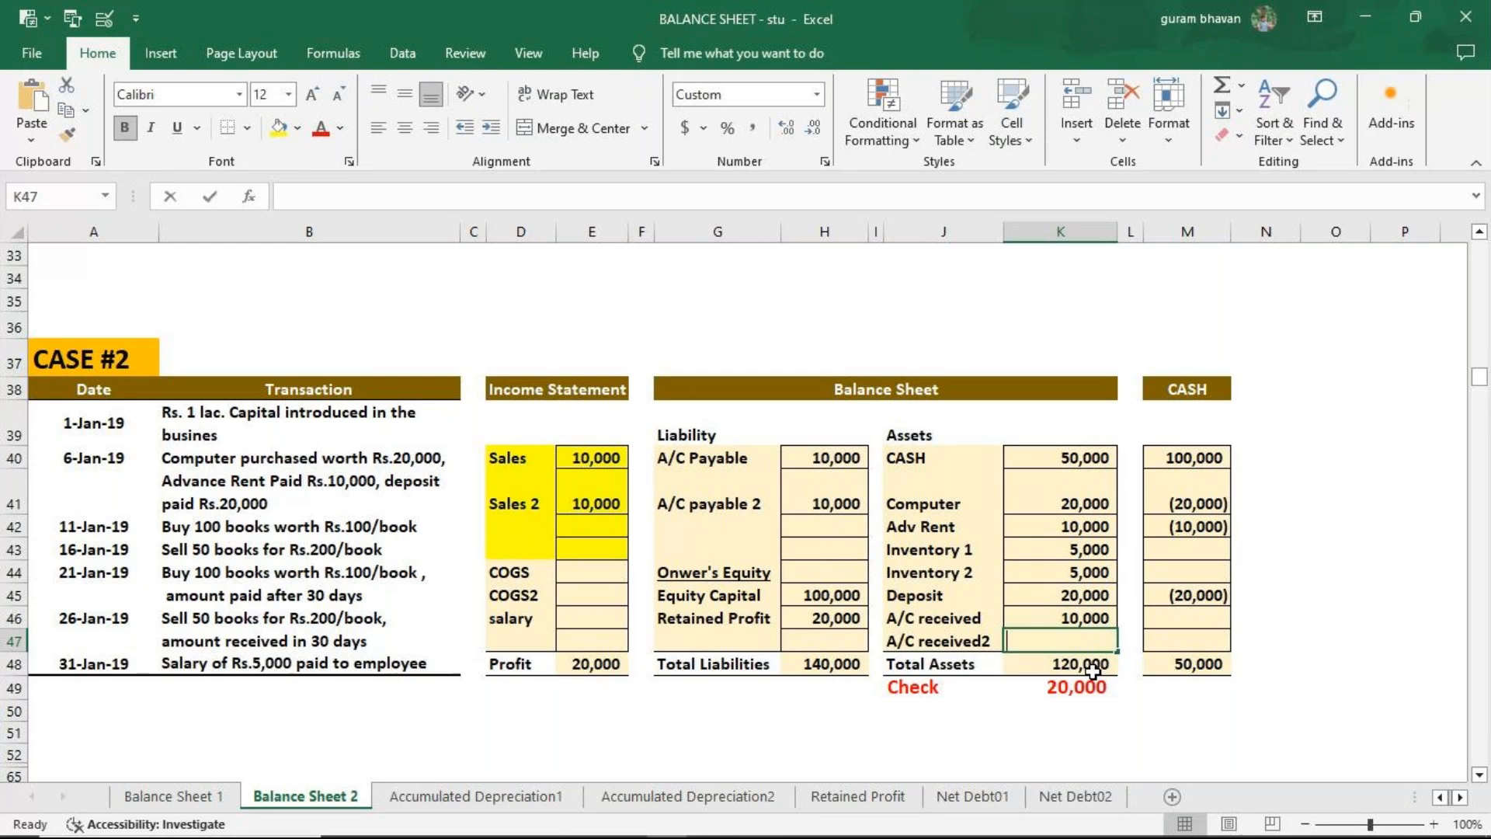
type("50*200")
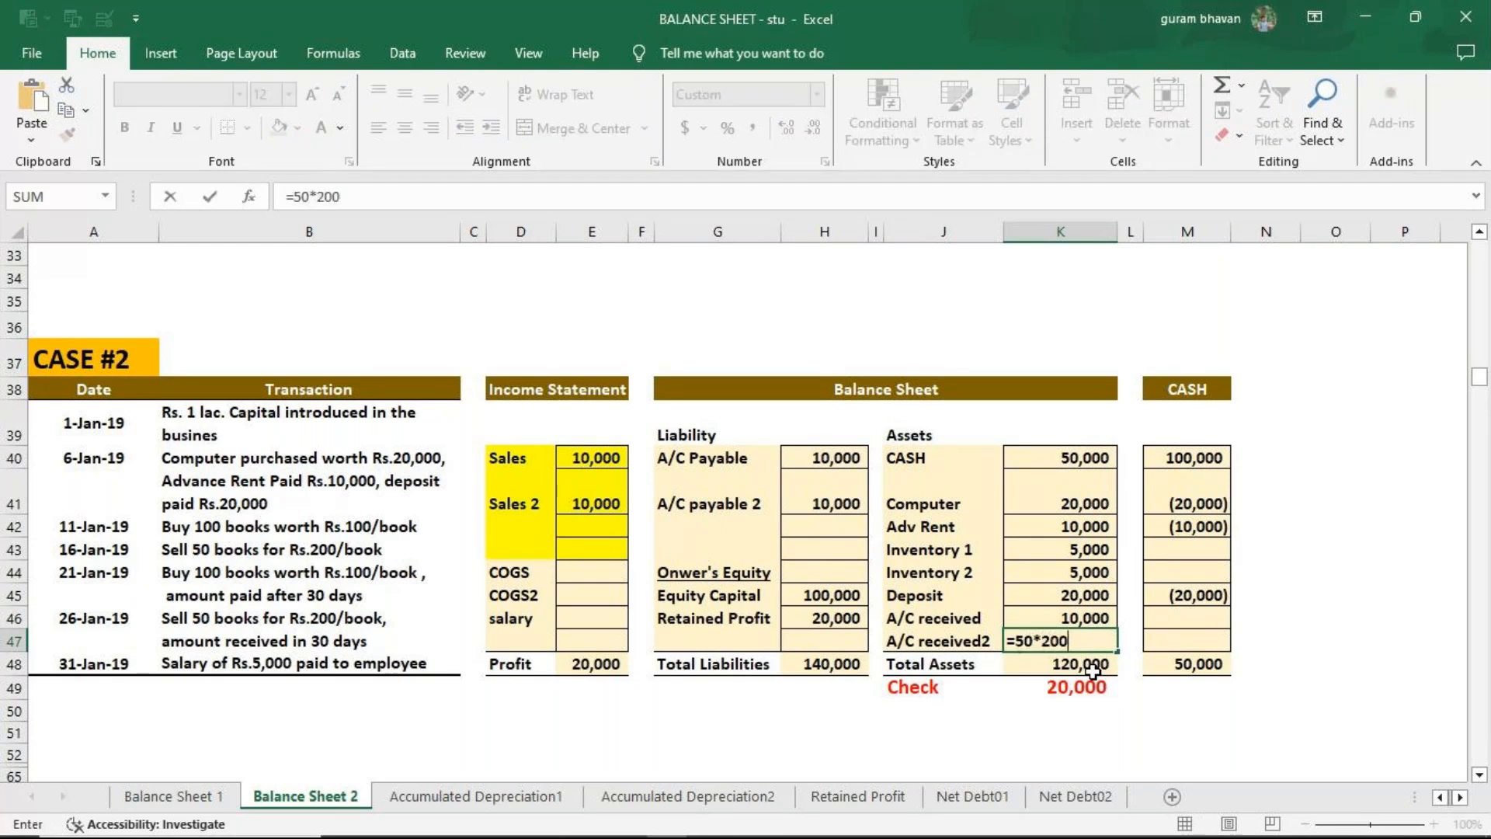
key("Return")
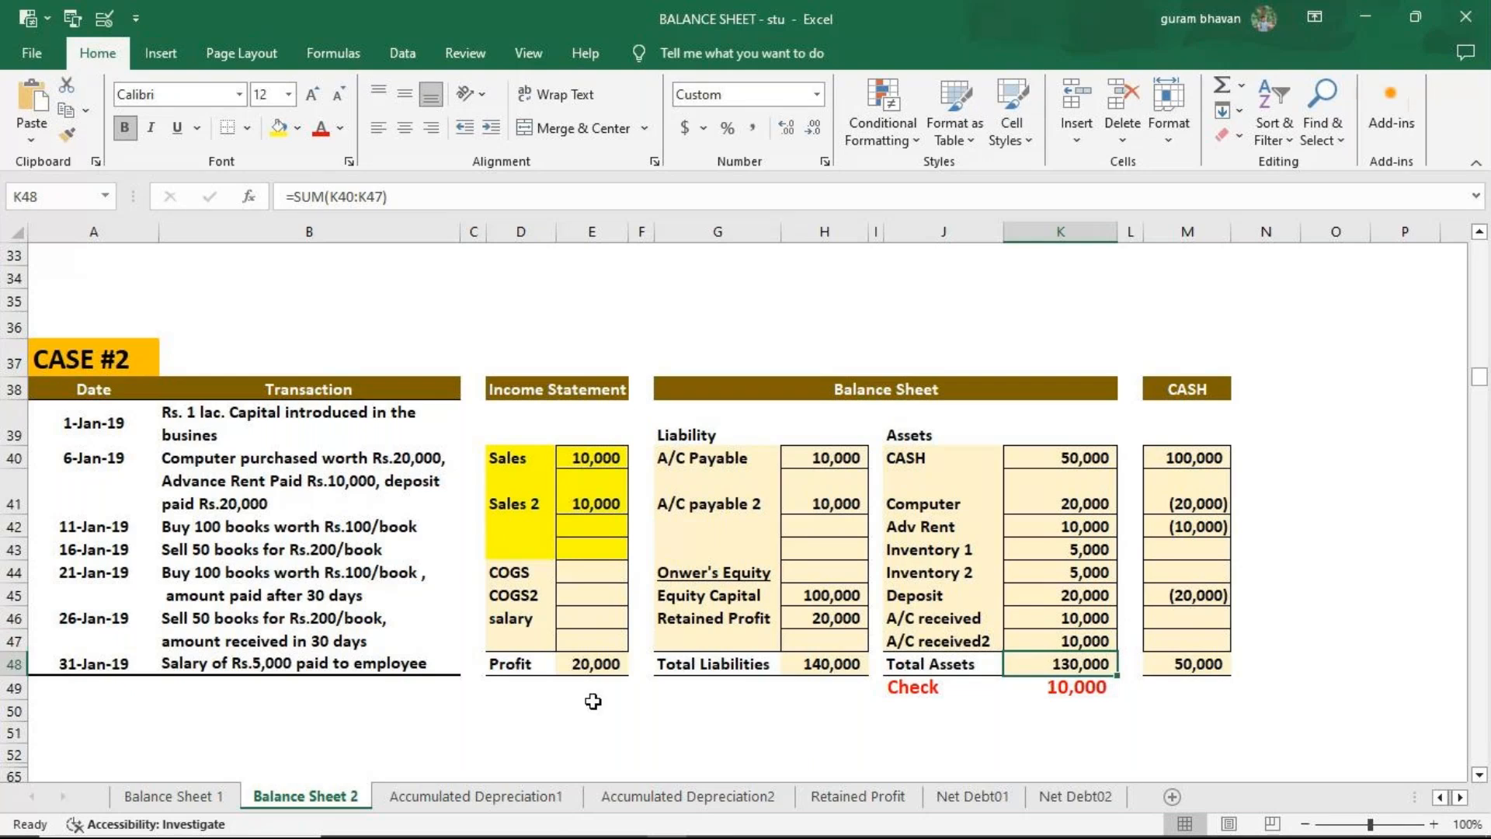
Record the cost of the books sold by entering =50*100 for COGS in E44 and for COGS2 in E45.
left_click(606, 571)
type("=50")
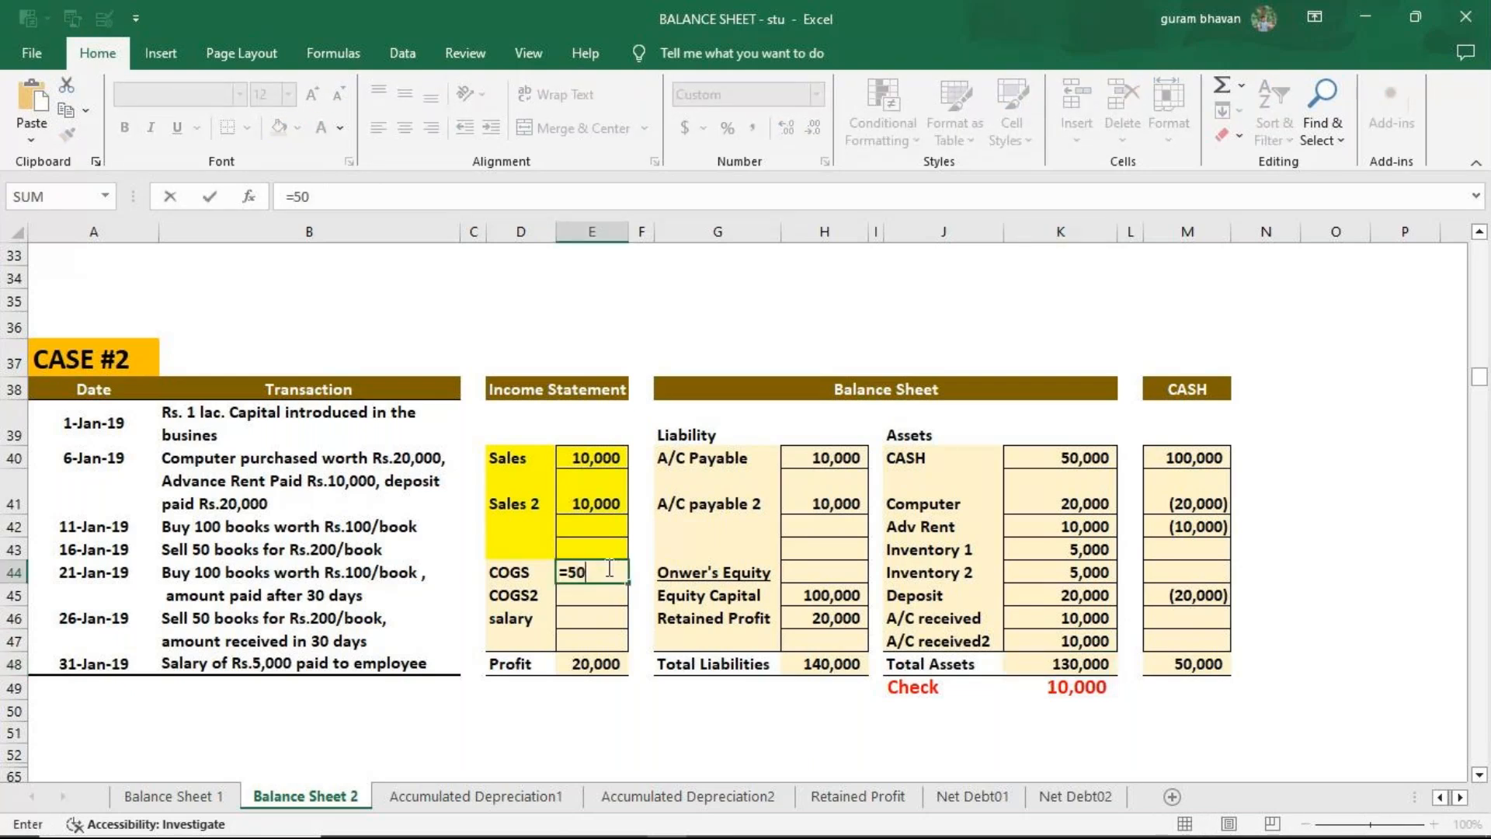
type("*100")
key("Return")
type("=50*100")
key("Return")
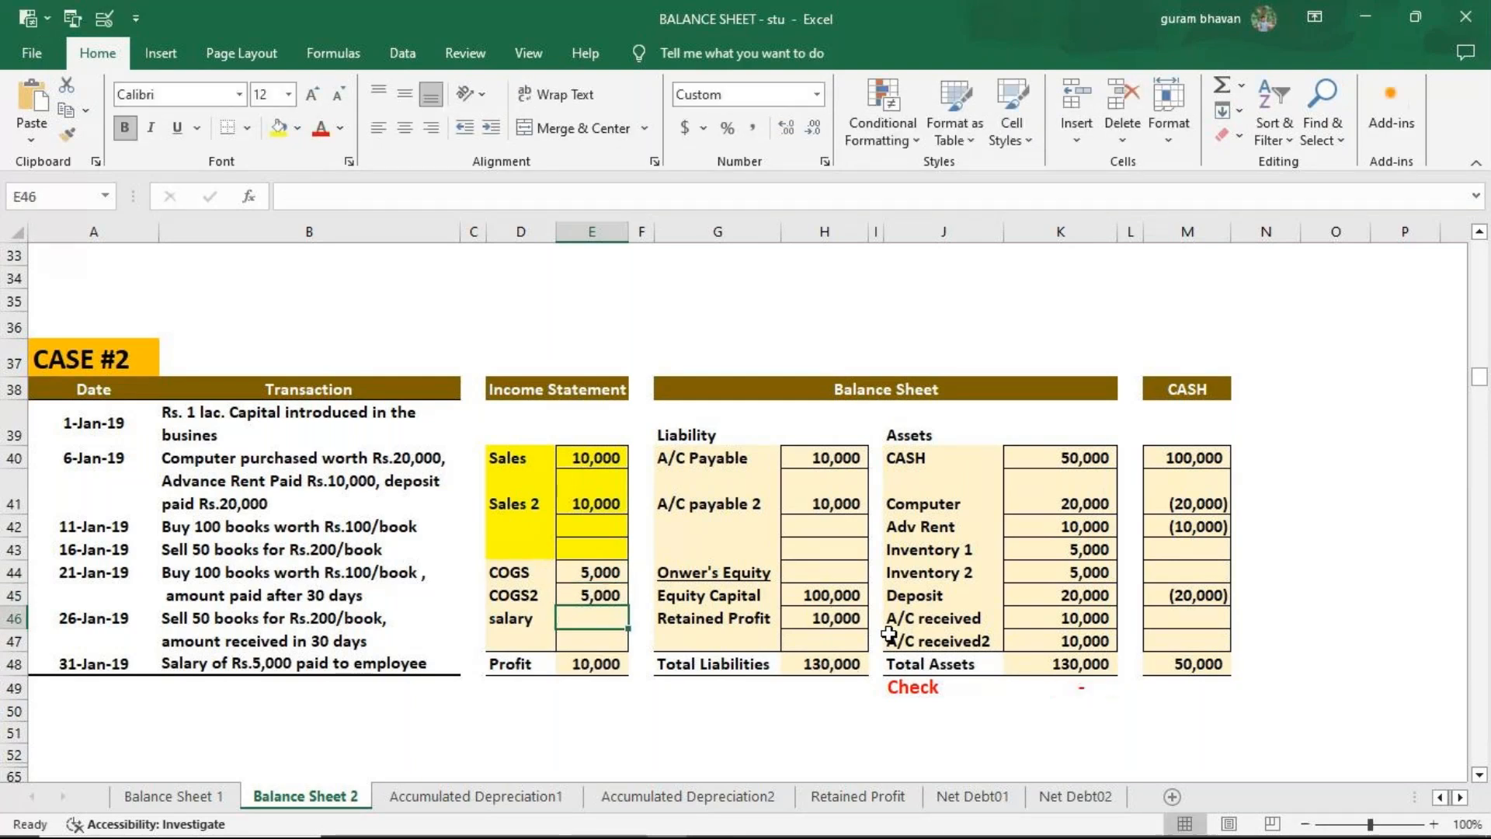
Record the salary payment by entering =5000 for salary in E46 and =-5000 in the CASH column in M46.
type("=")
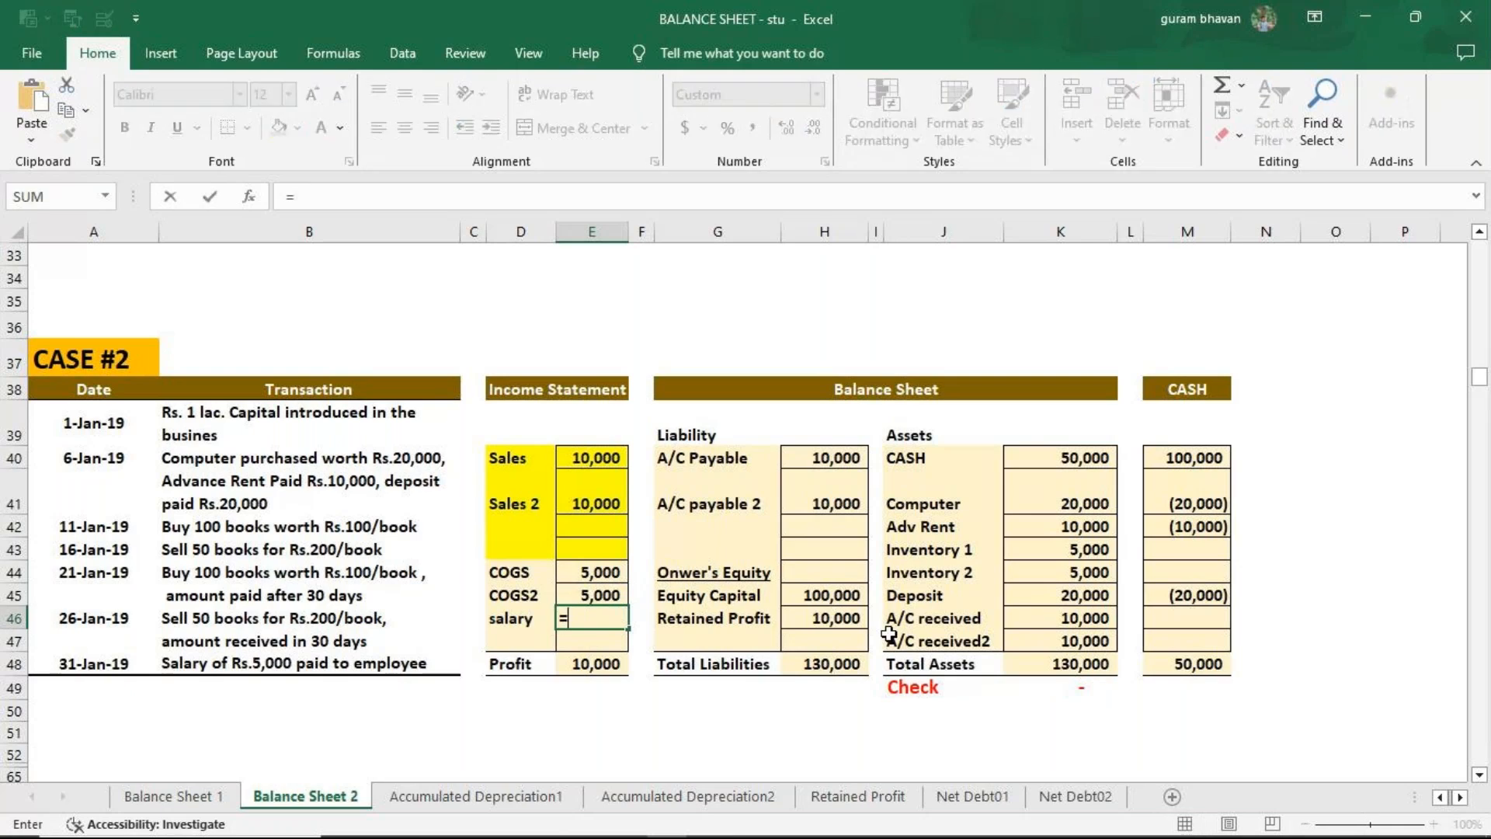
type("5000")
key("Return")
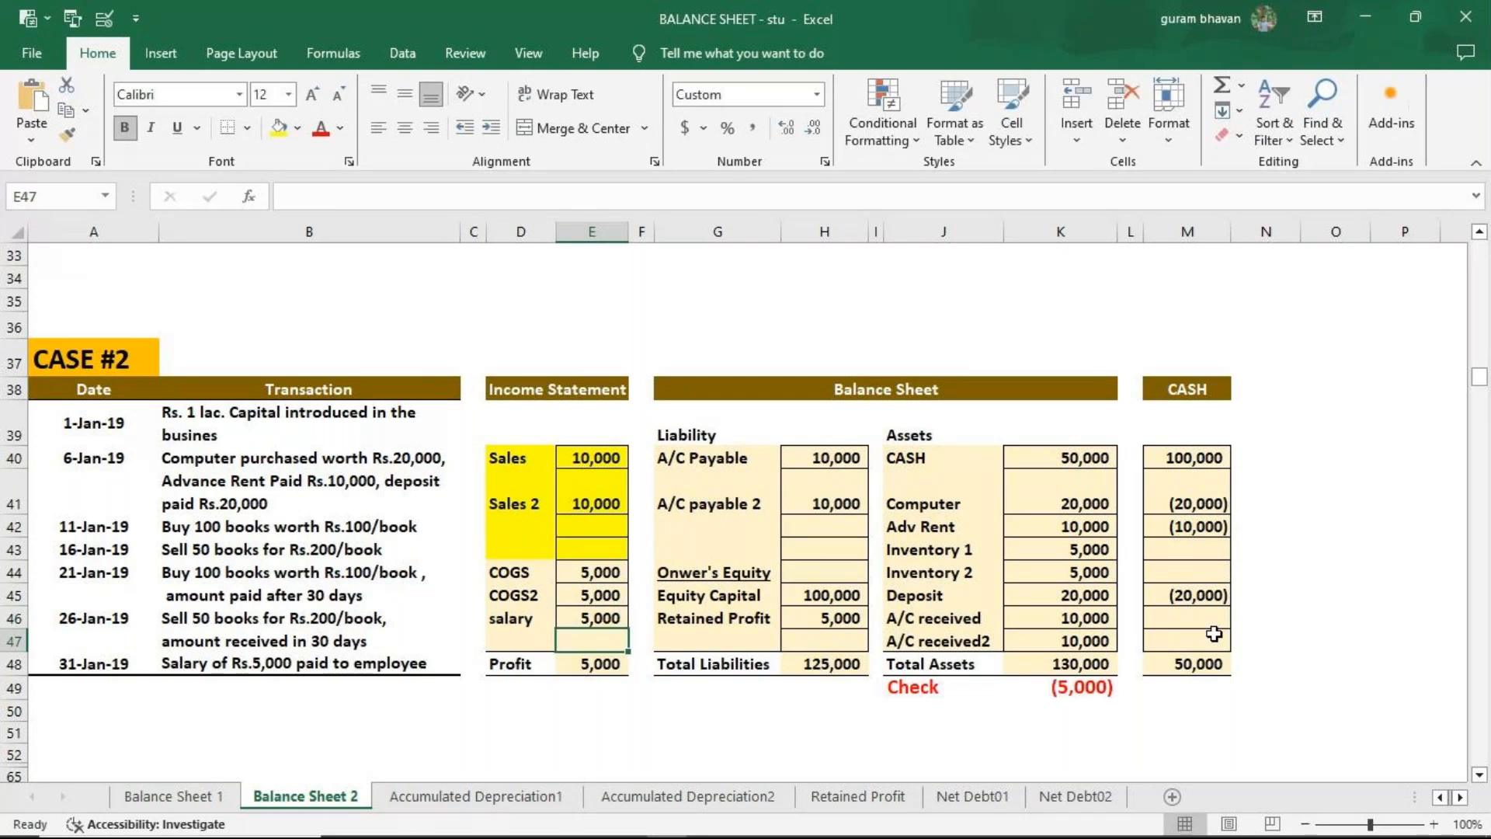
left_click(1189, 619)
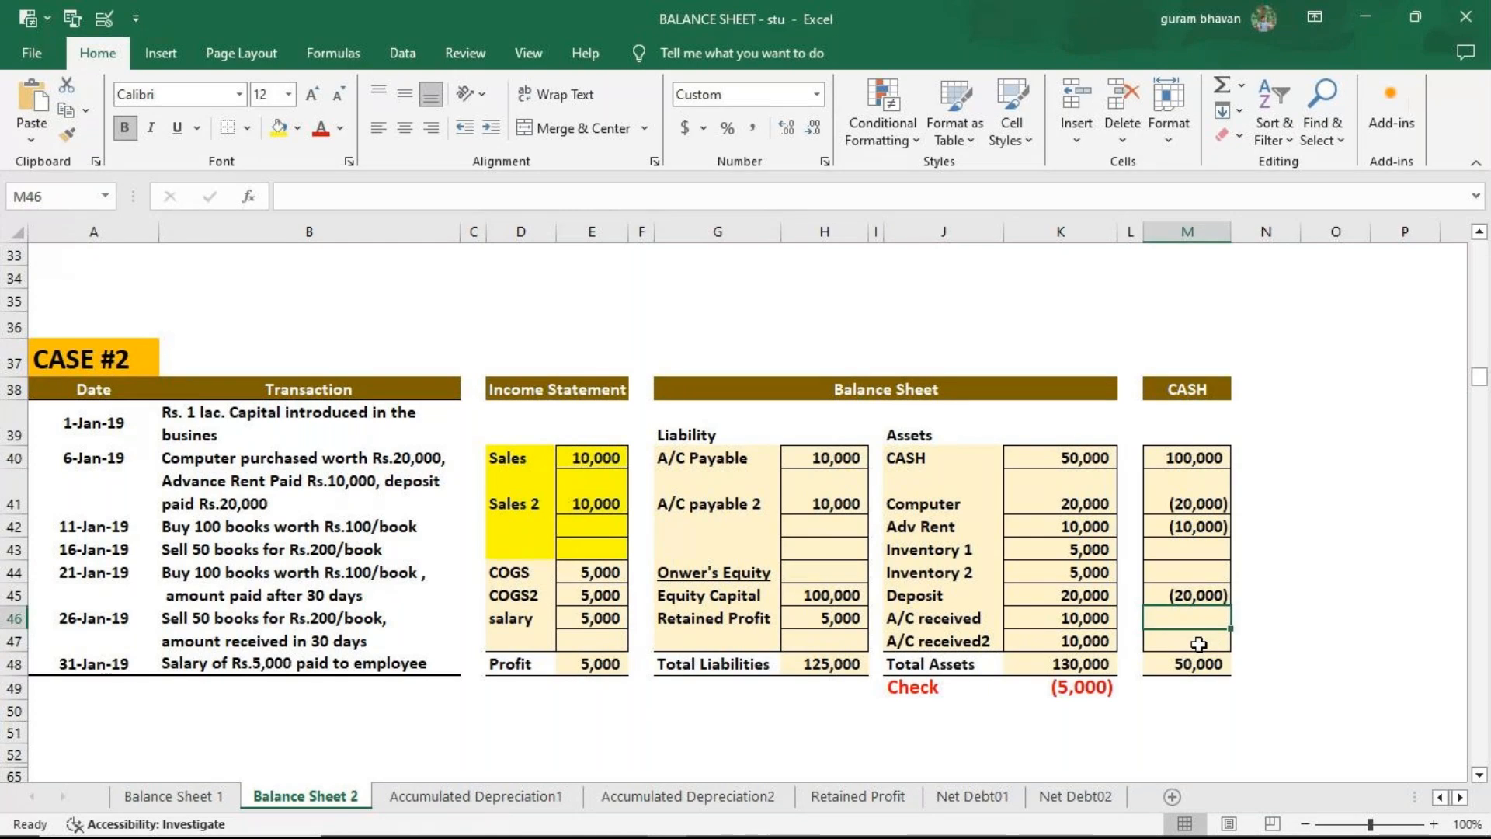
type("=-5000")
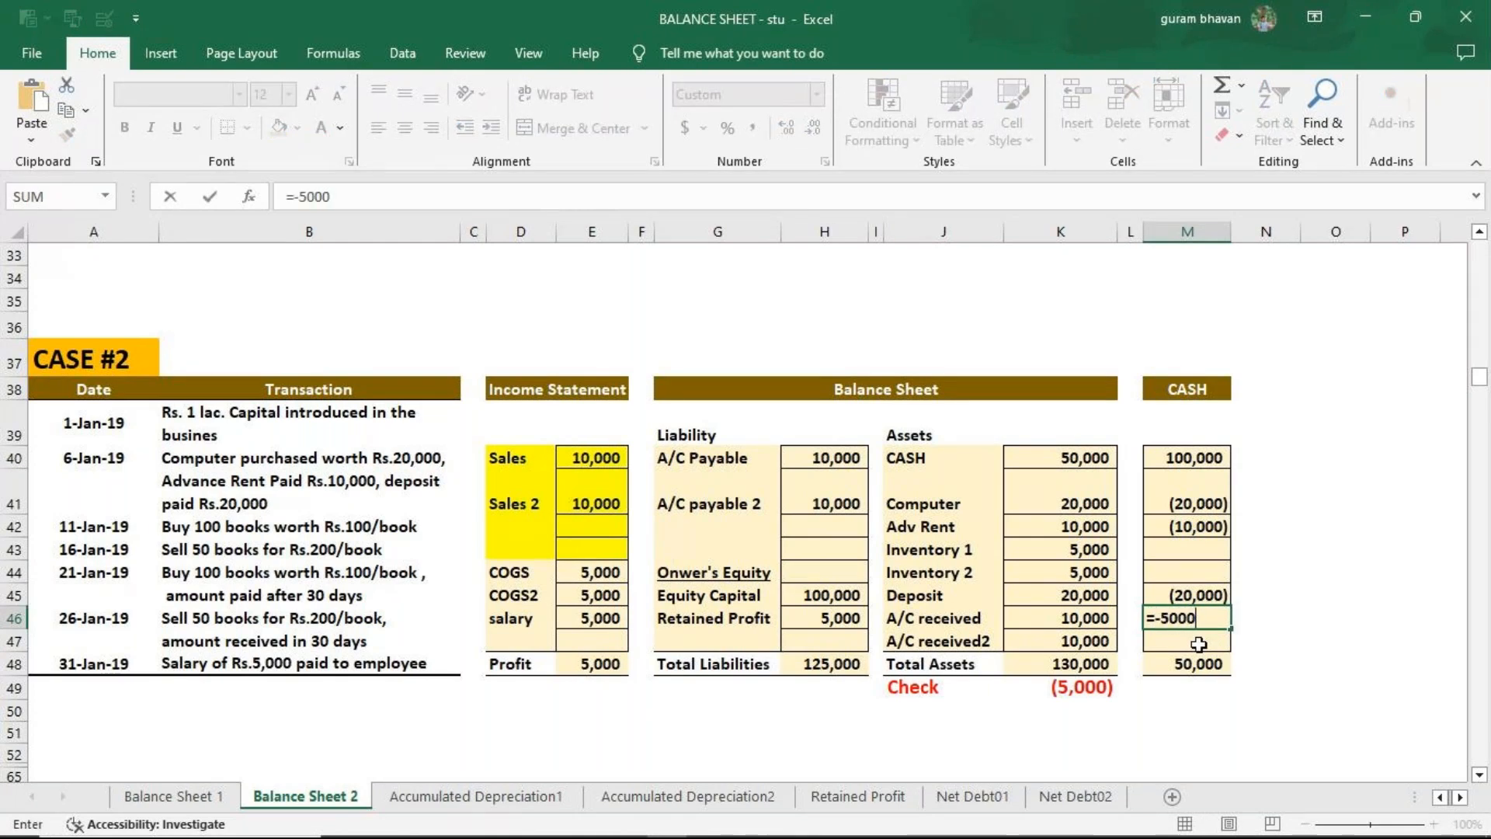
key("Return")
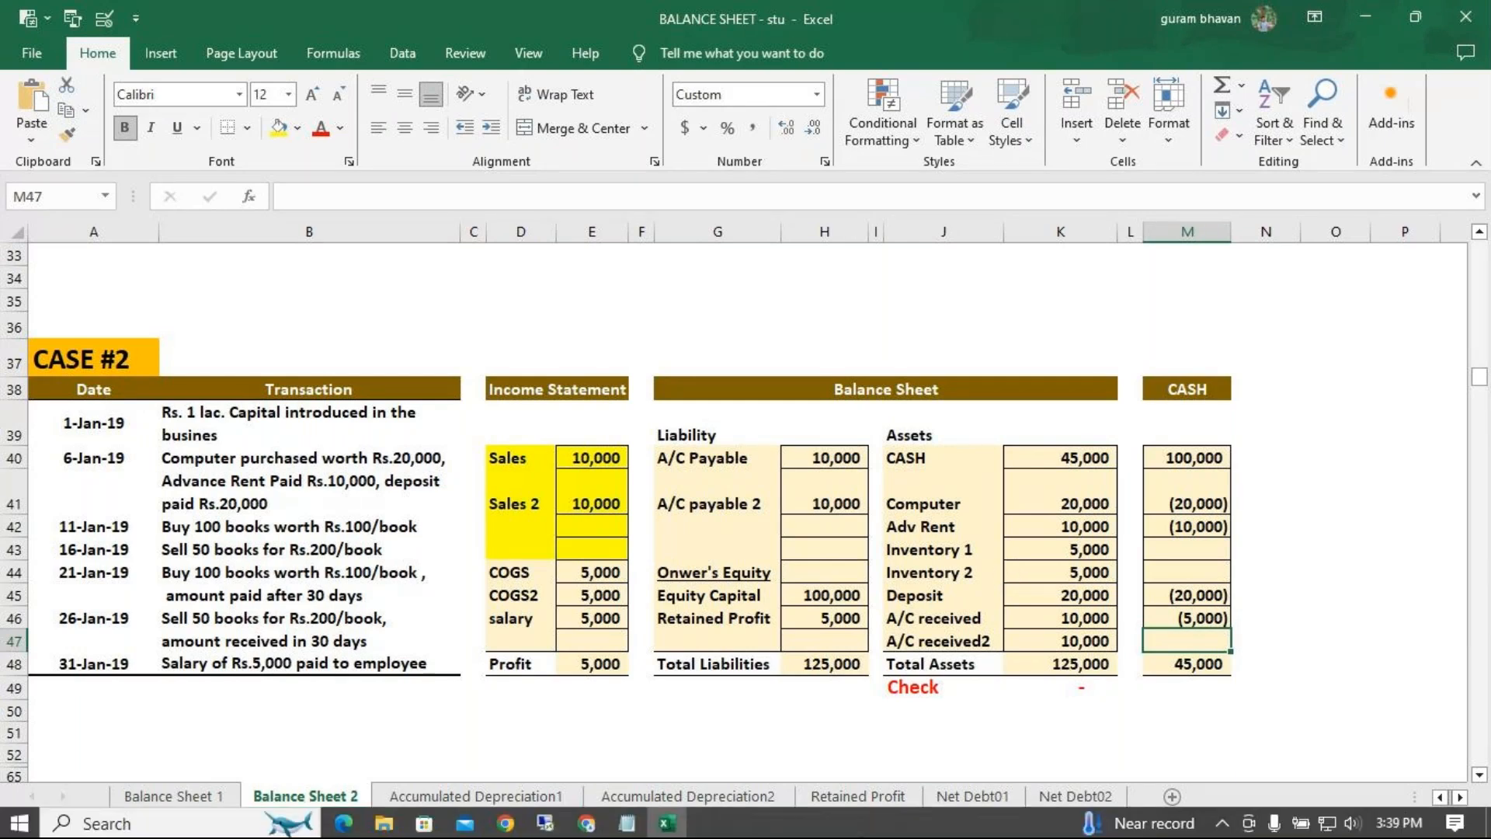
mouse_move(586, 821)
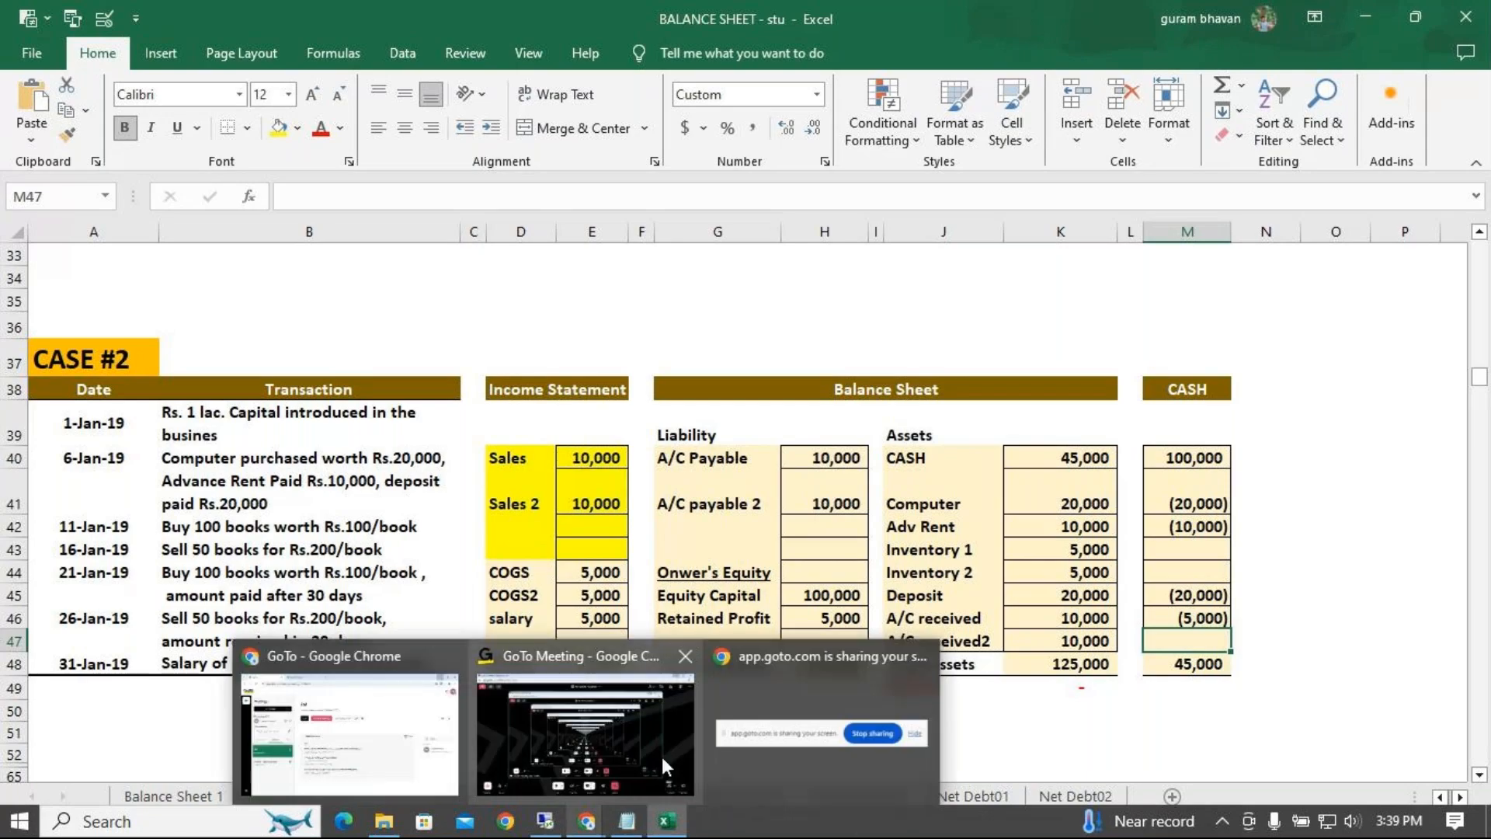
left_click(661, 757)
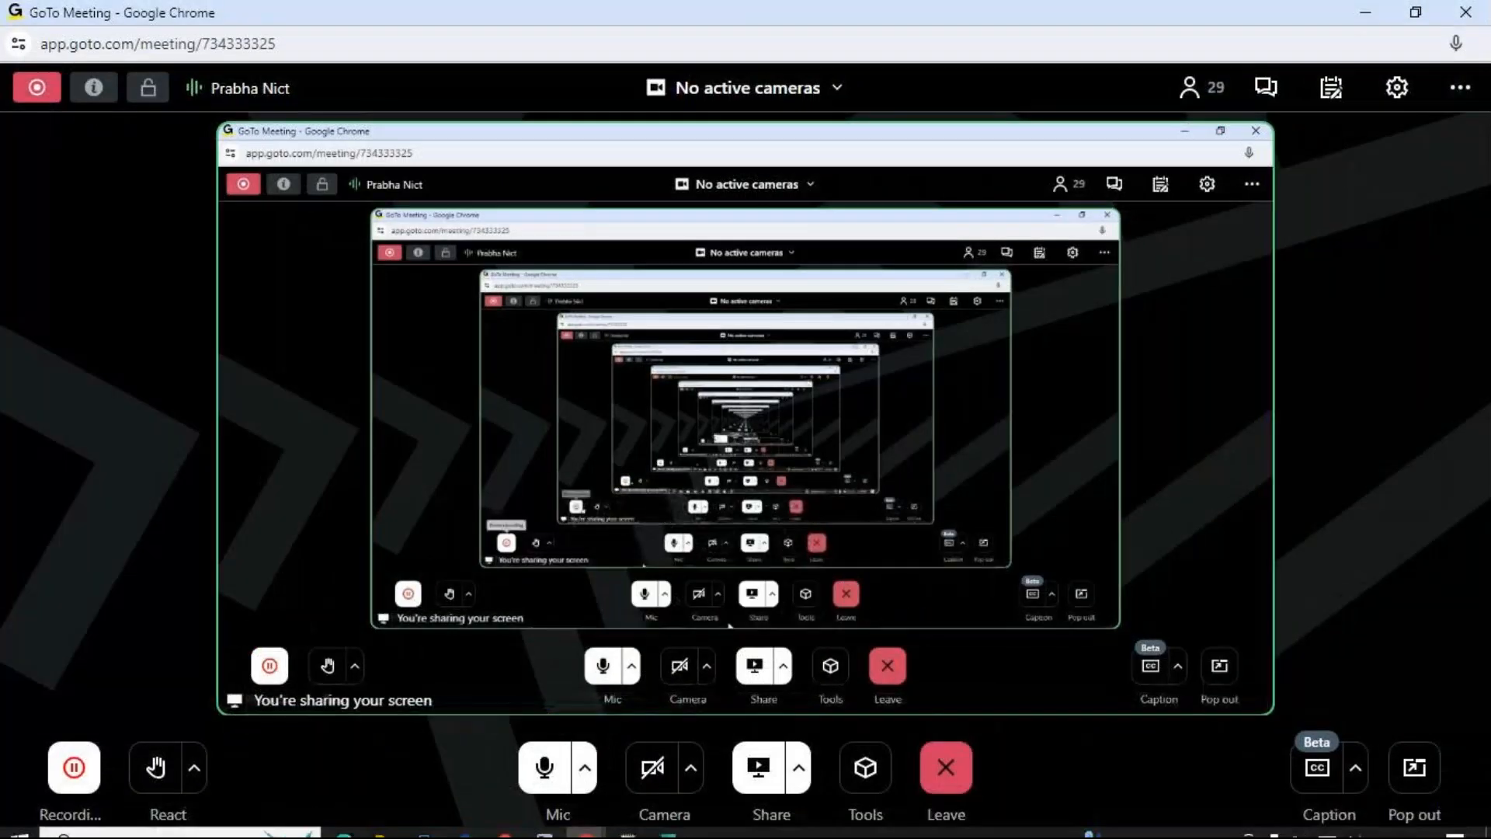
left_click(666, 821)
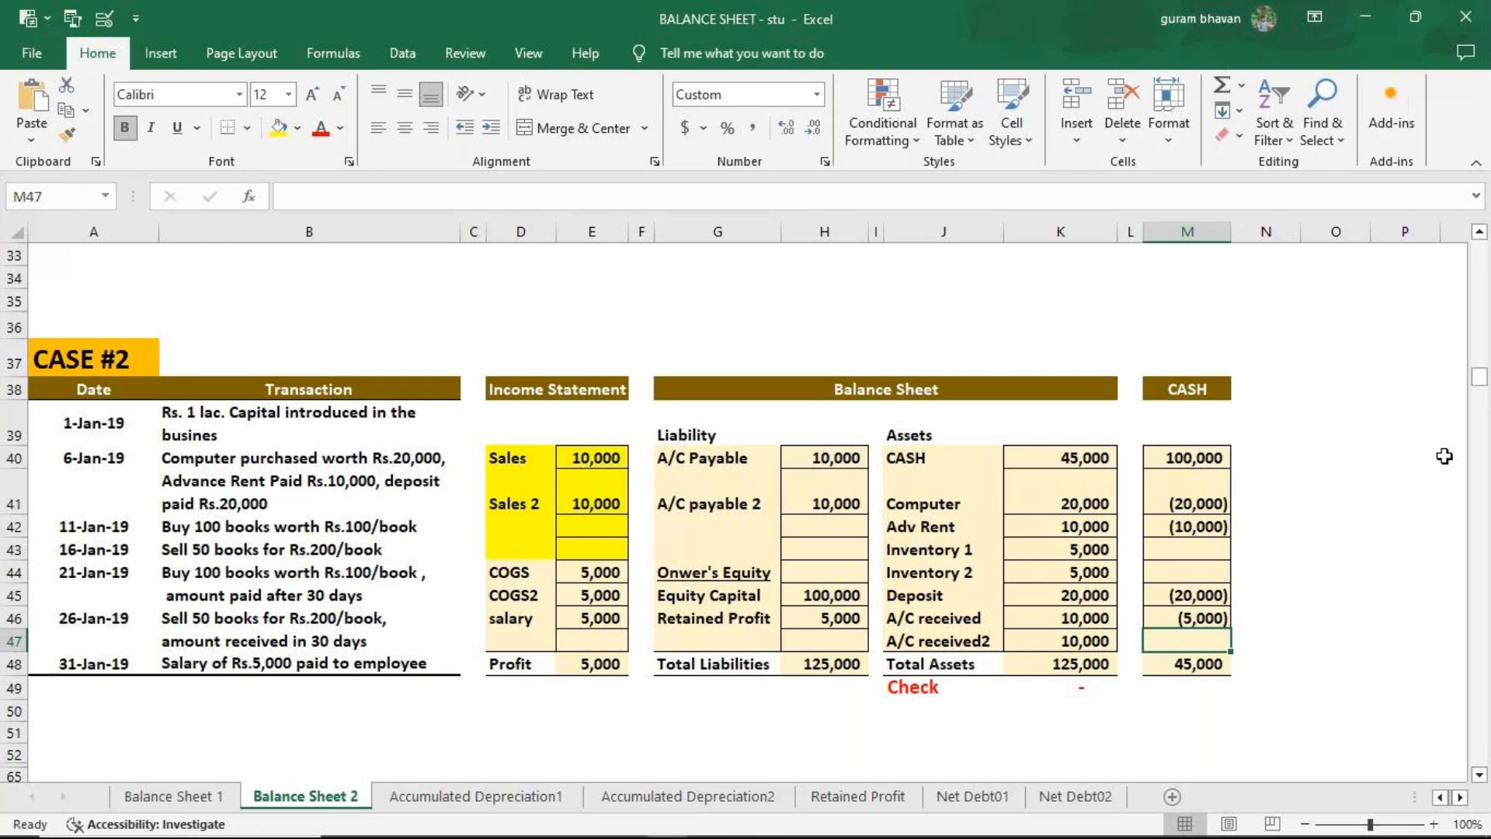
Review the formulas behind the two payables, the two receivables, Total Assets, the Check cell and the Profit cell.
left_click(807, 450)
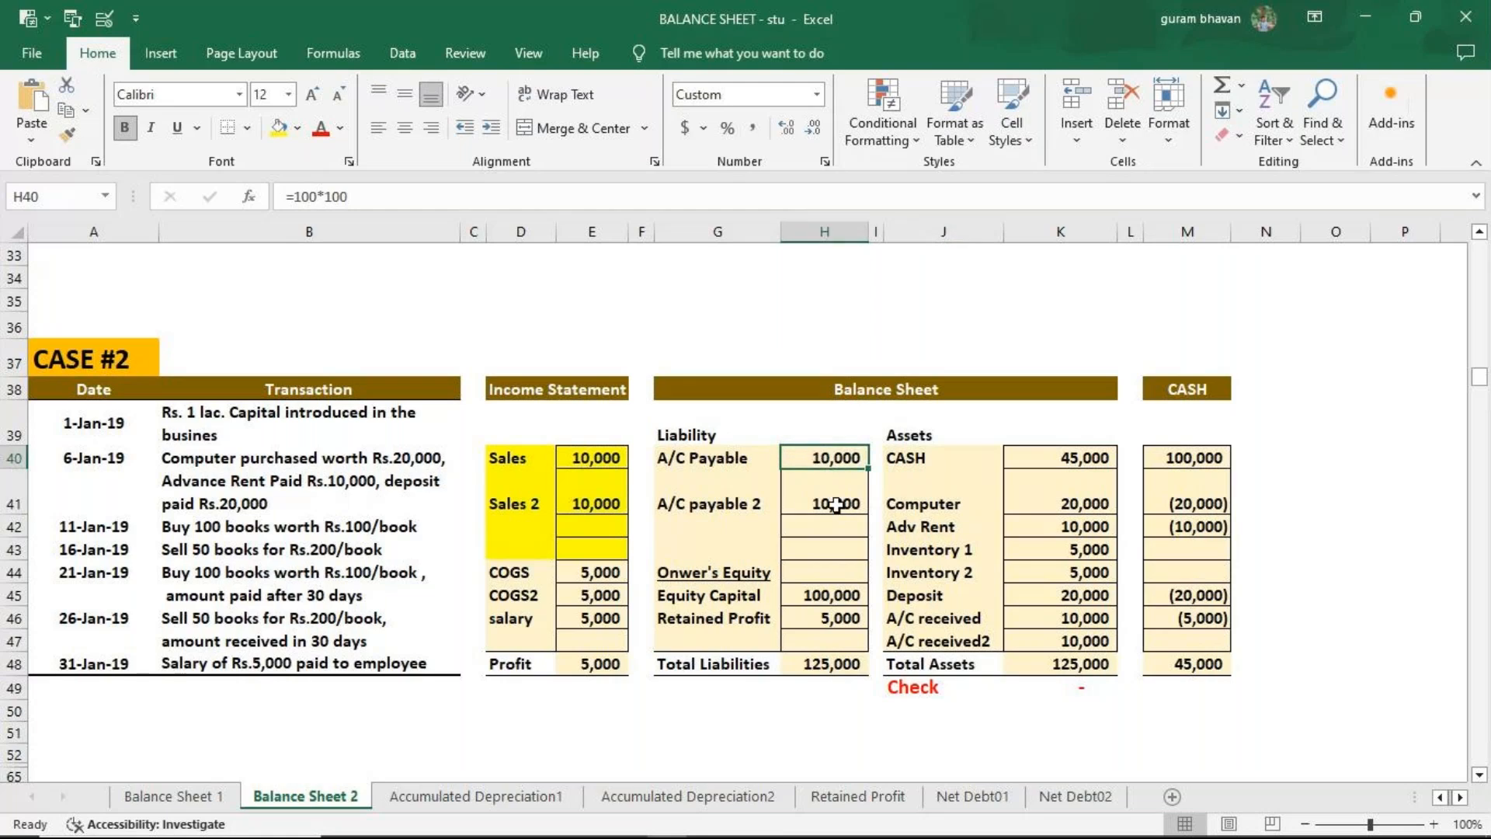
key("F2")
key("Return")
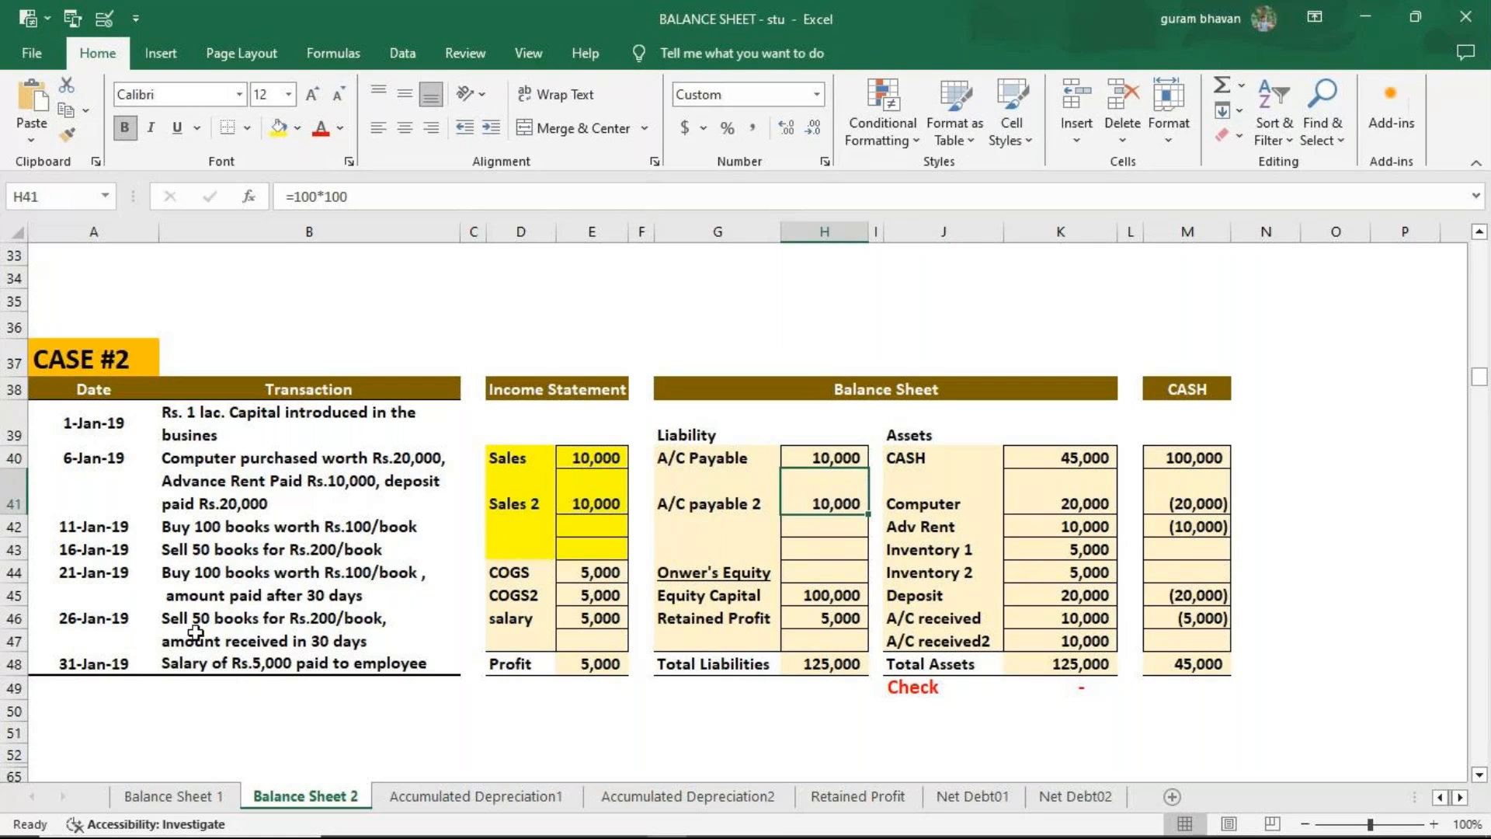
key("F2")
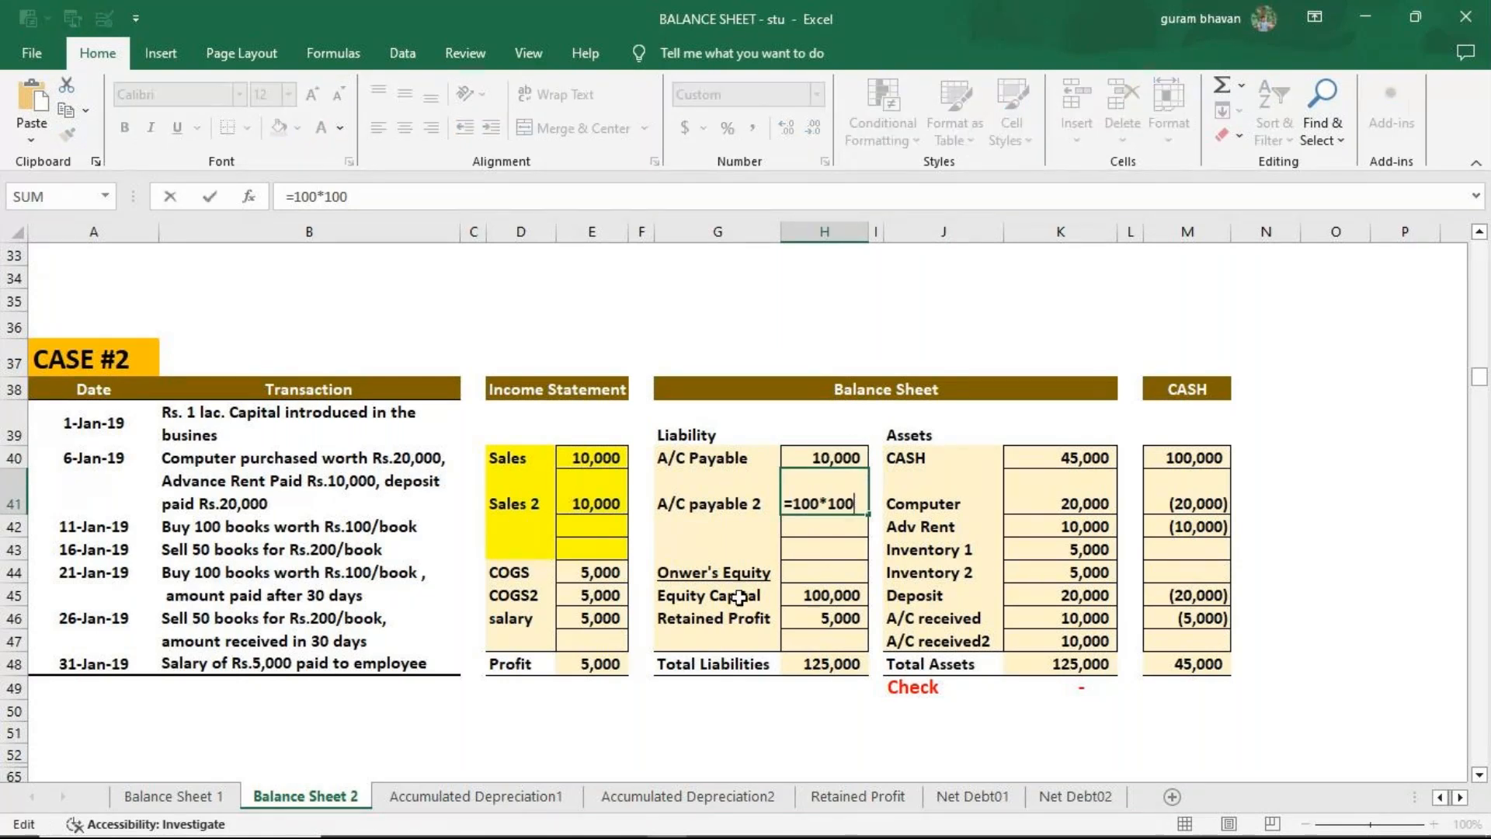
left_click(1082, 616)
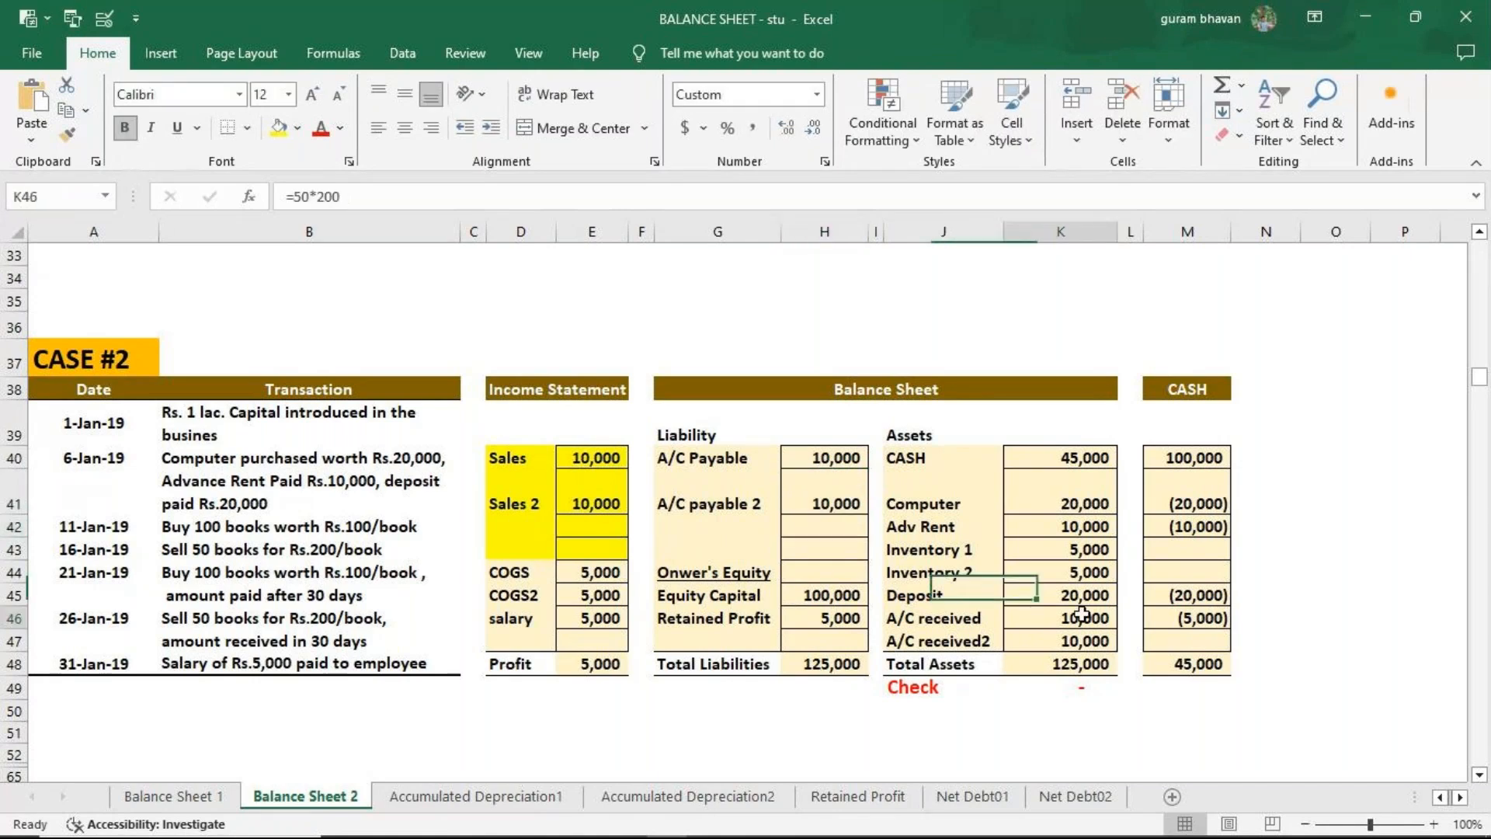
key("F2")
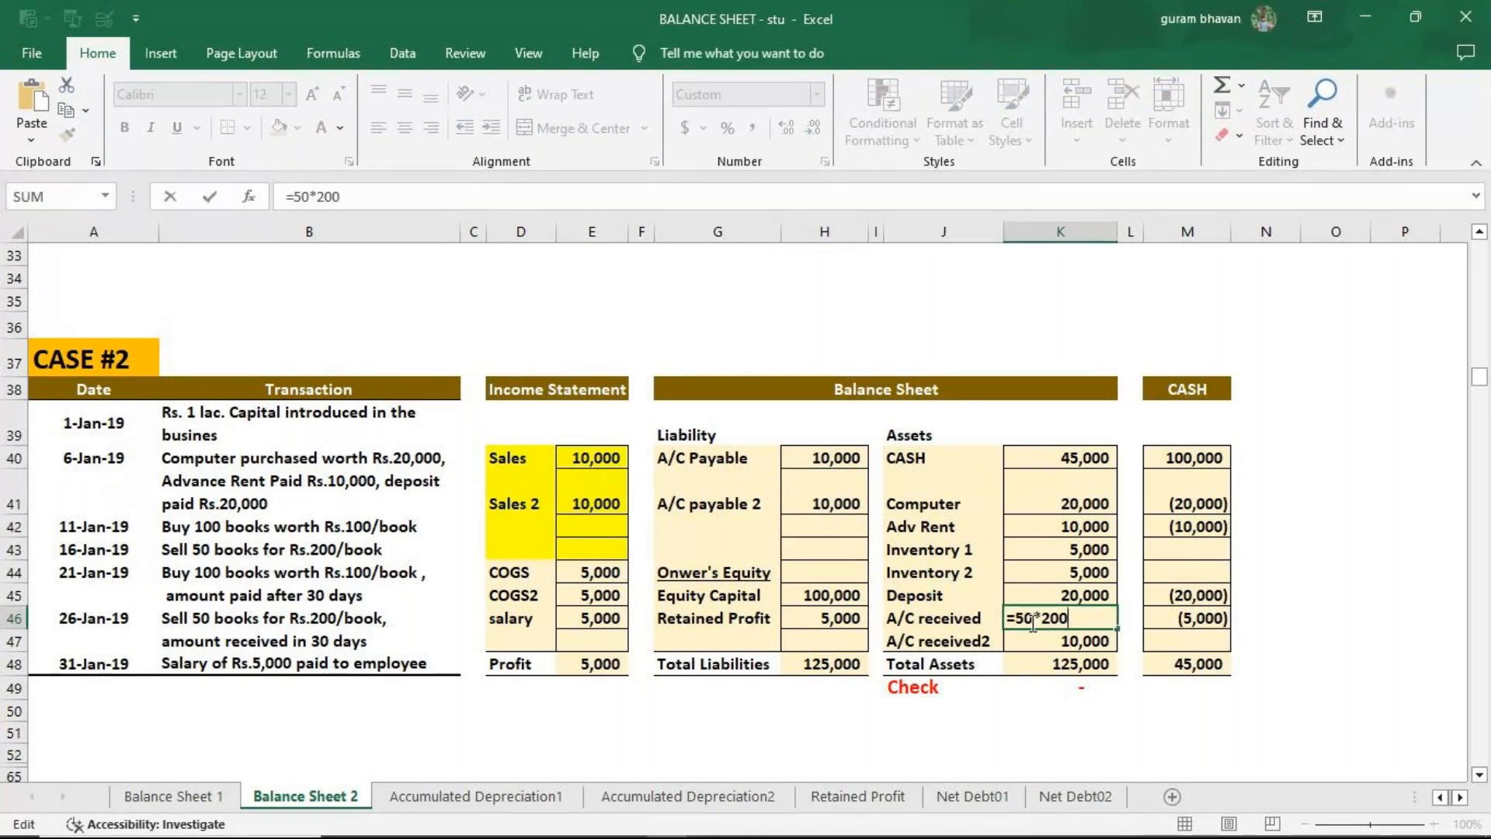
key("Escape")
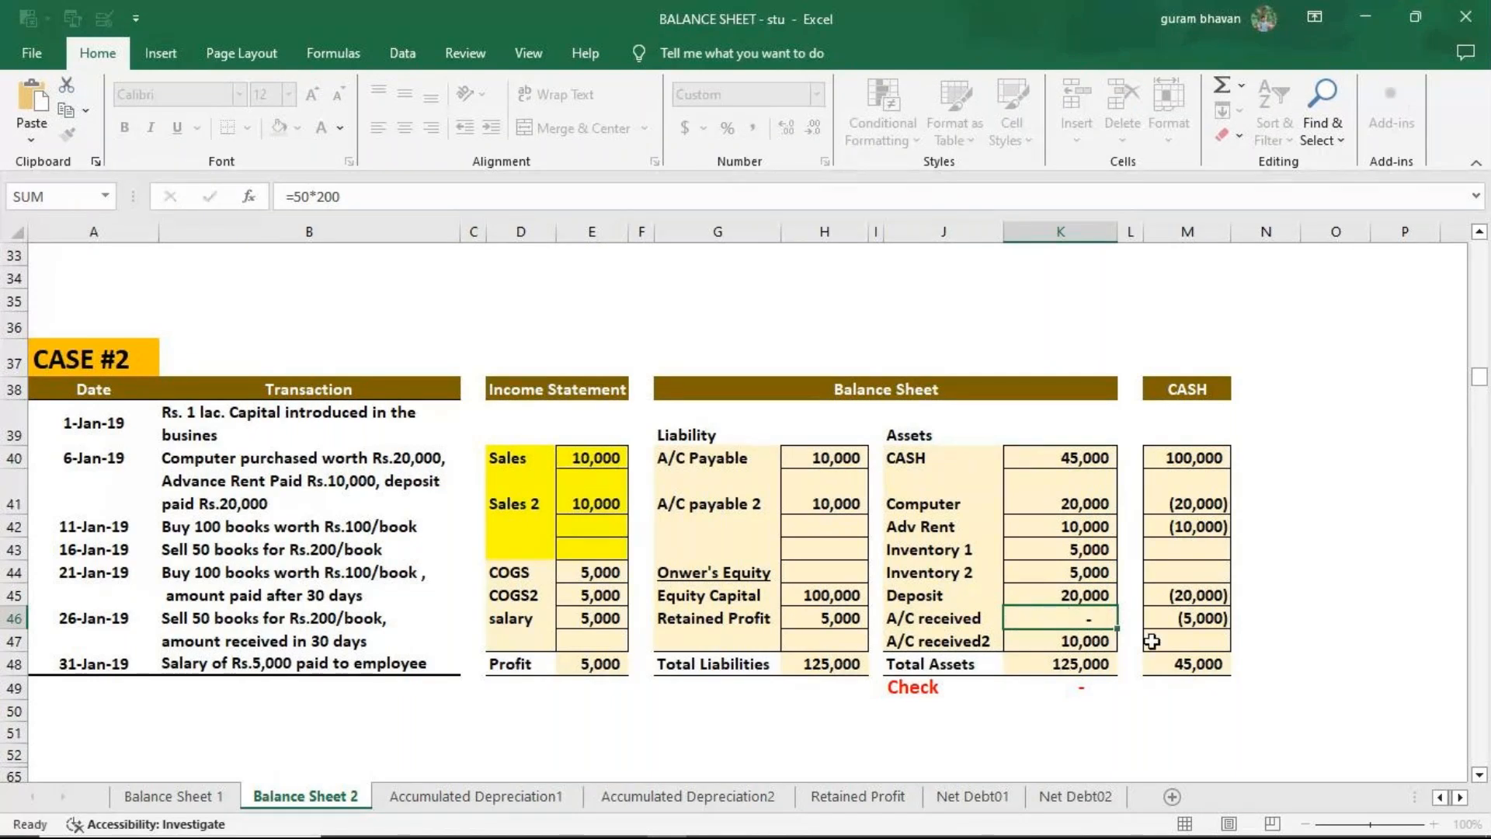
key("F2")
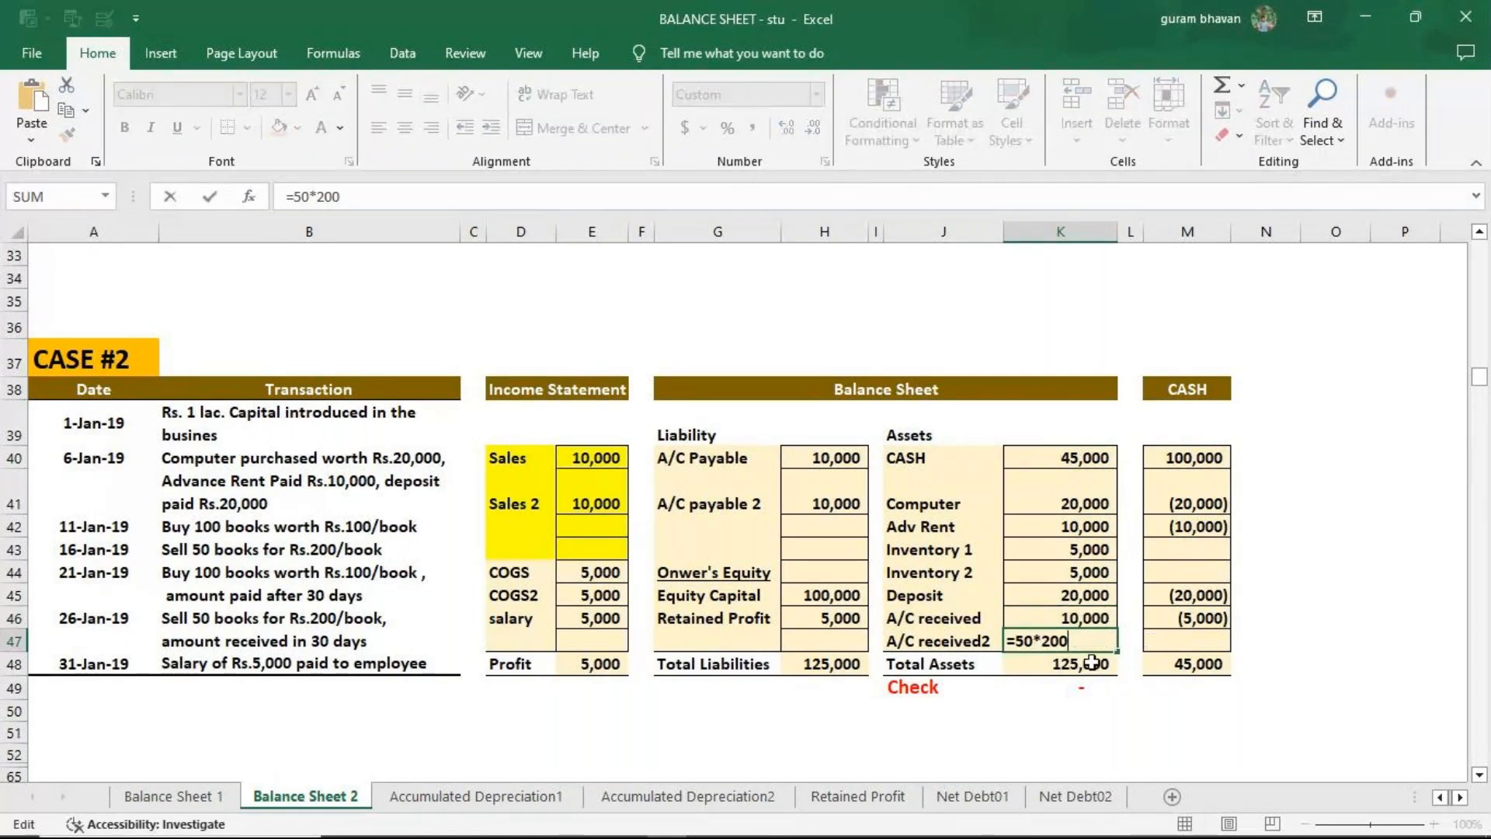
key("Return")
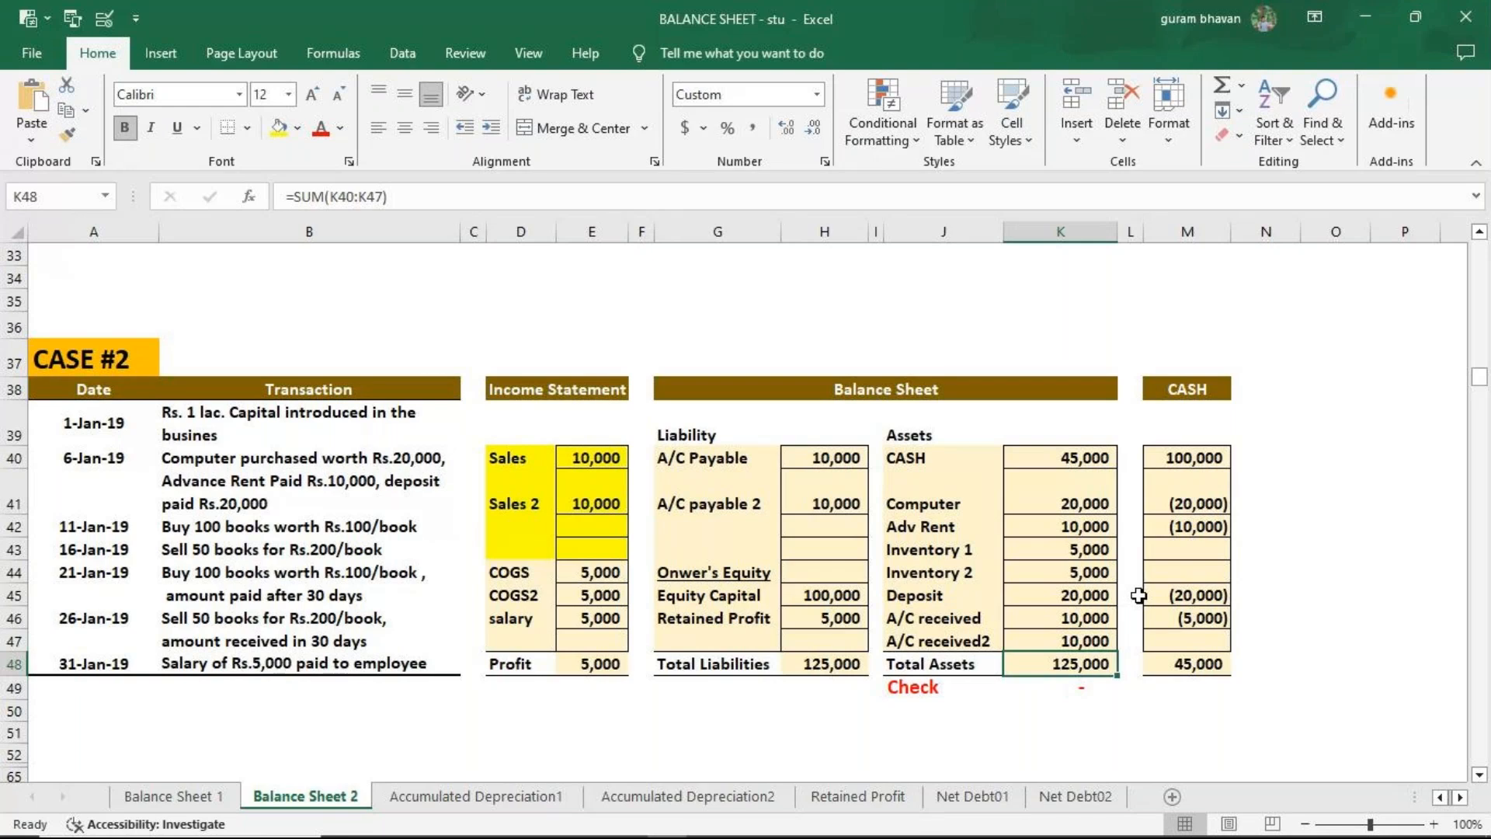
key("Down")
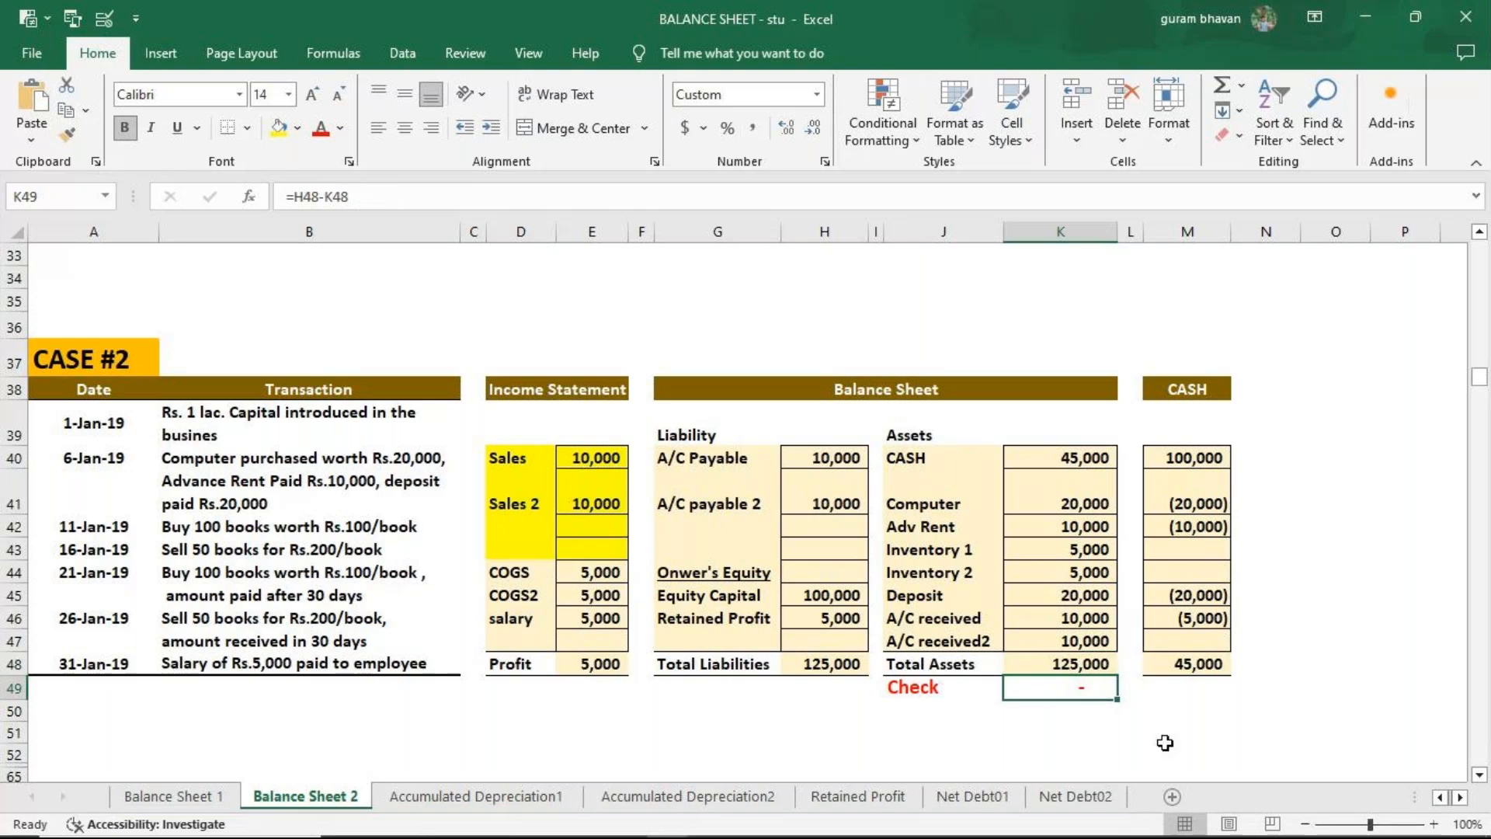
left_click(1233, 700)
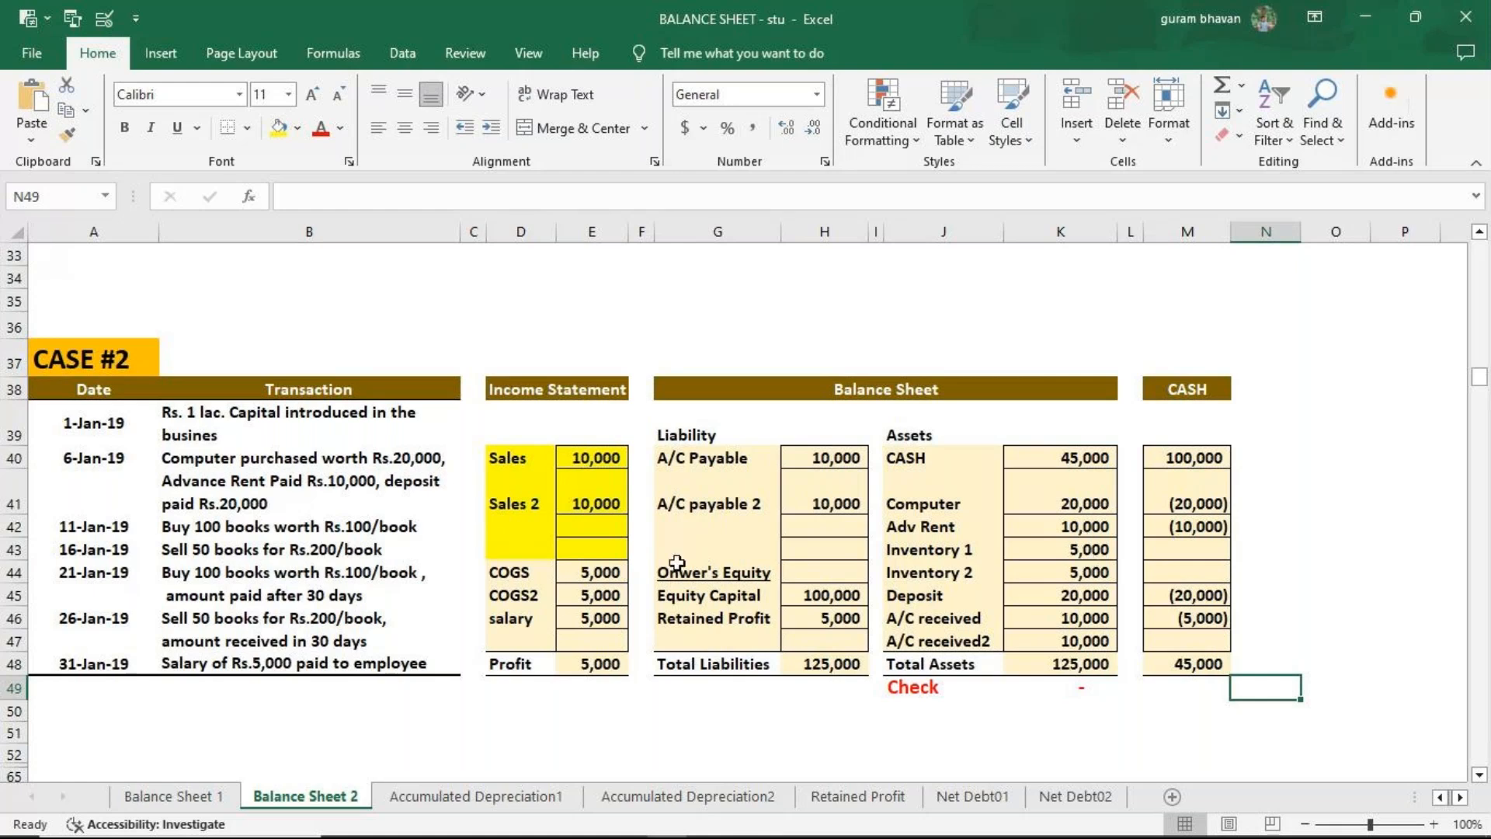
left_click(591, 666)
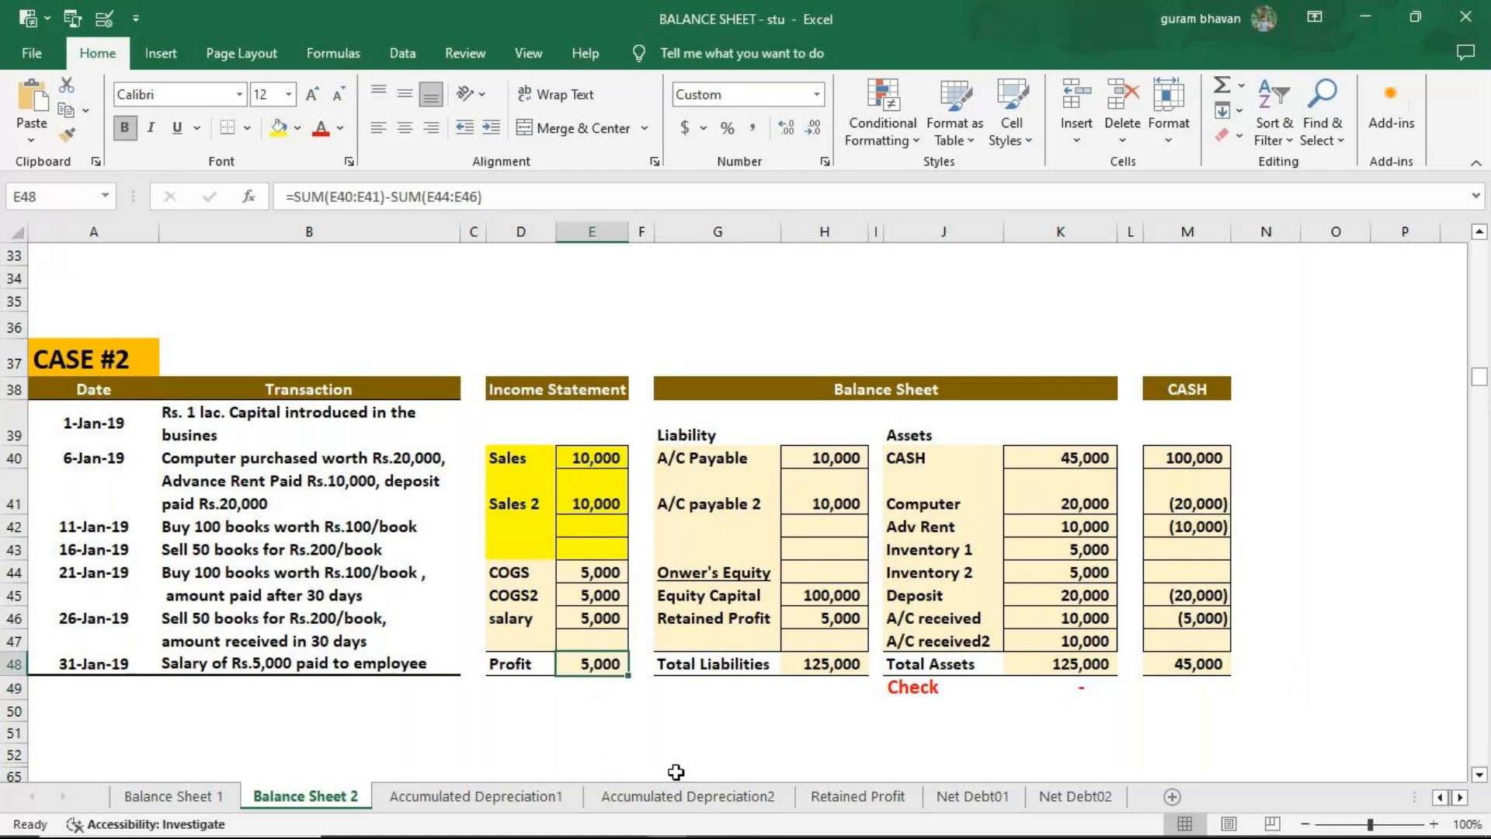
Review the Case #2 totals by inspecting the Total Liabilities, Total Assets and Check formulas and the CASH column entries.
left_click(815, 666)
key("alt+equal")
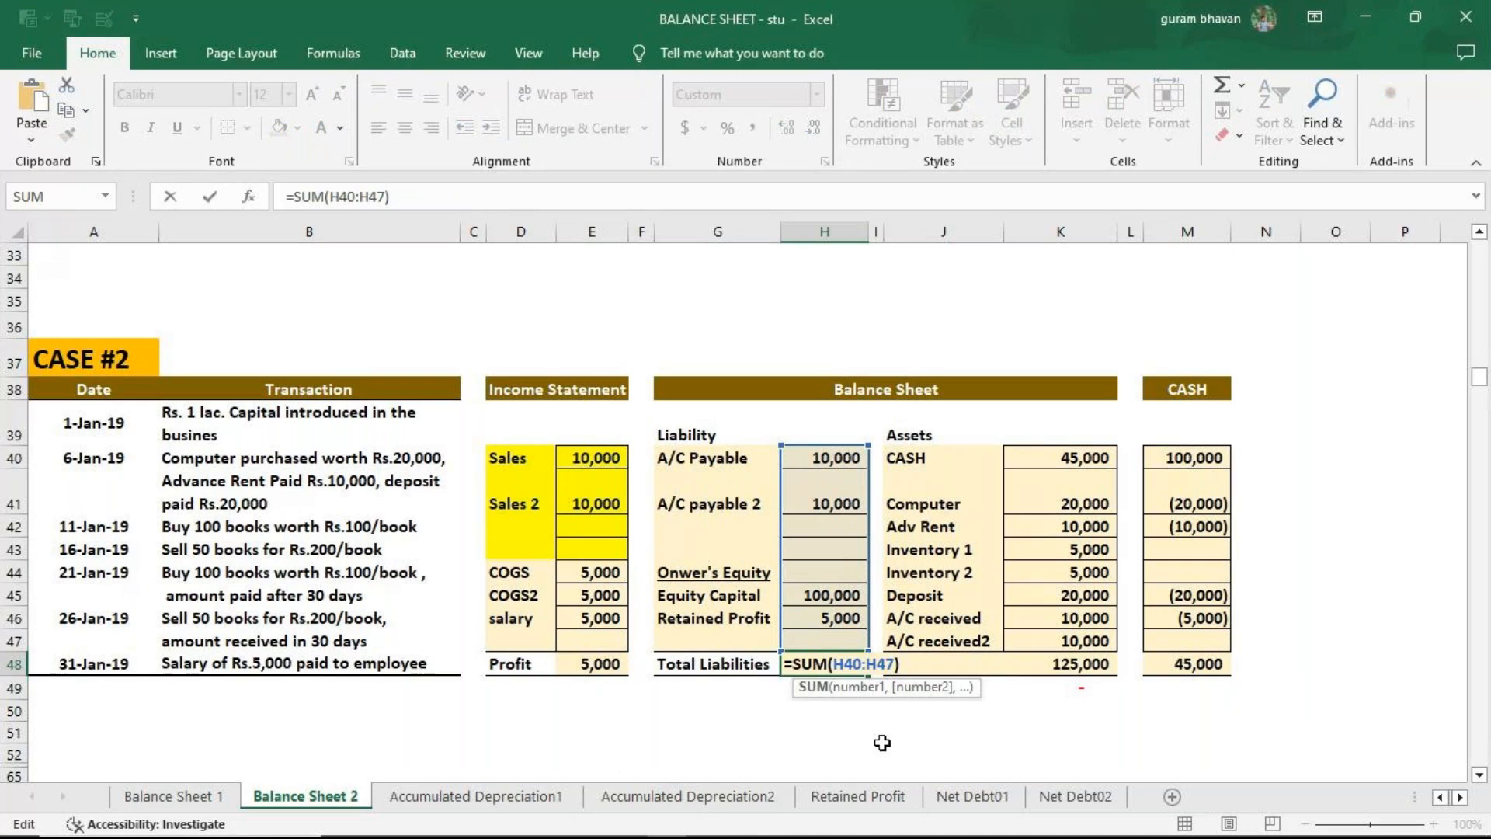
left_click(1060, 664)
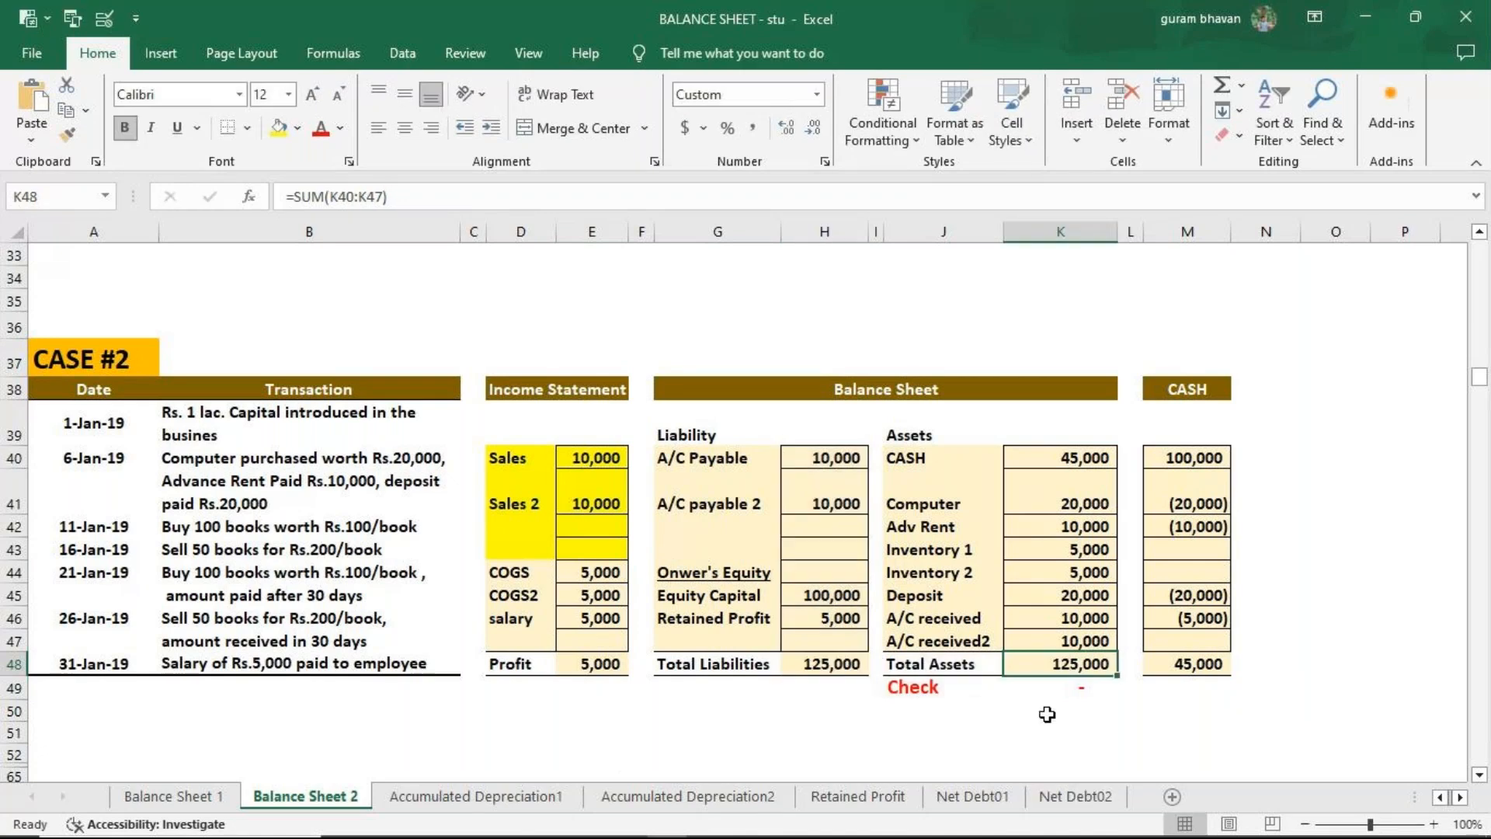
left_click(1052, 689)
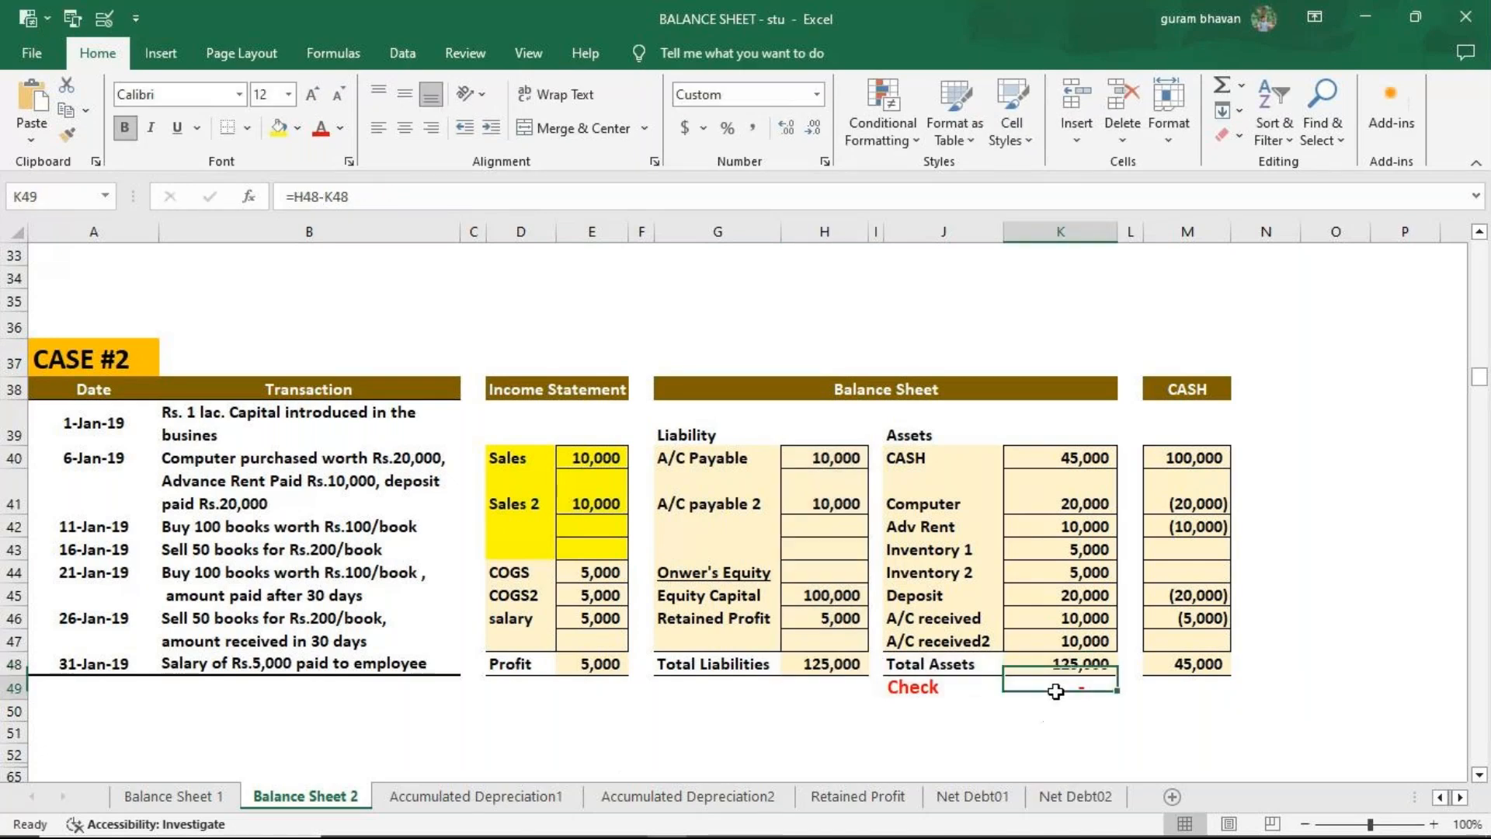
left_click(1160, 666)
left_click(1051, 730)
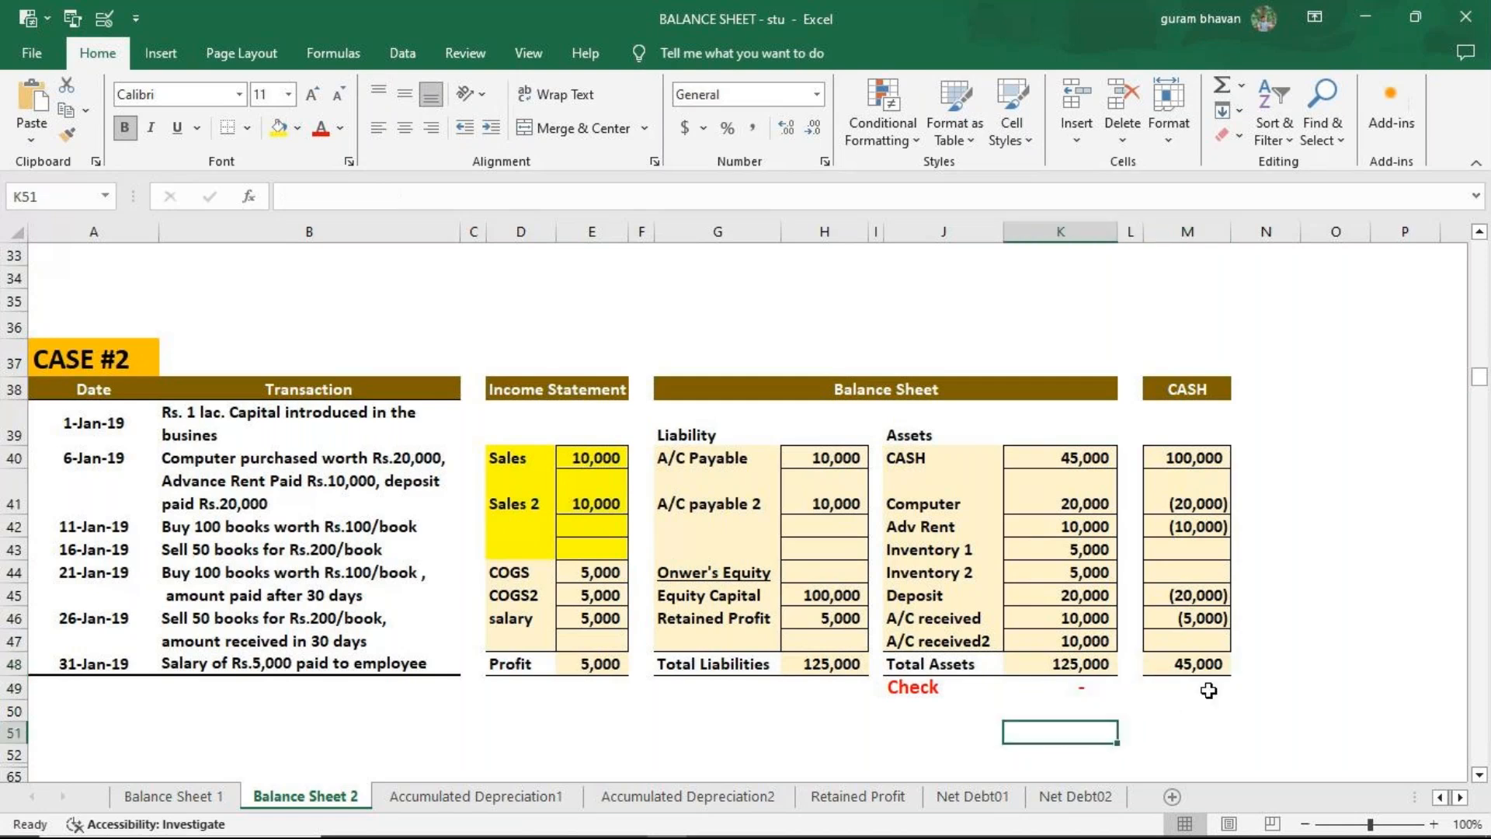
left_click(1174, 493)
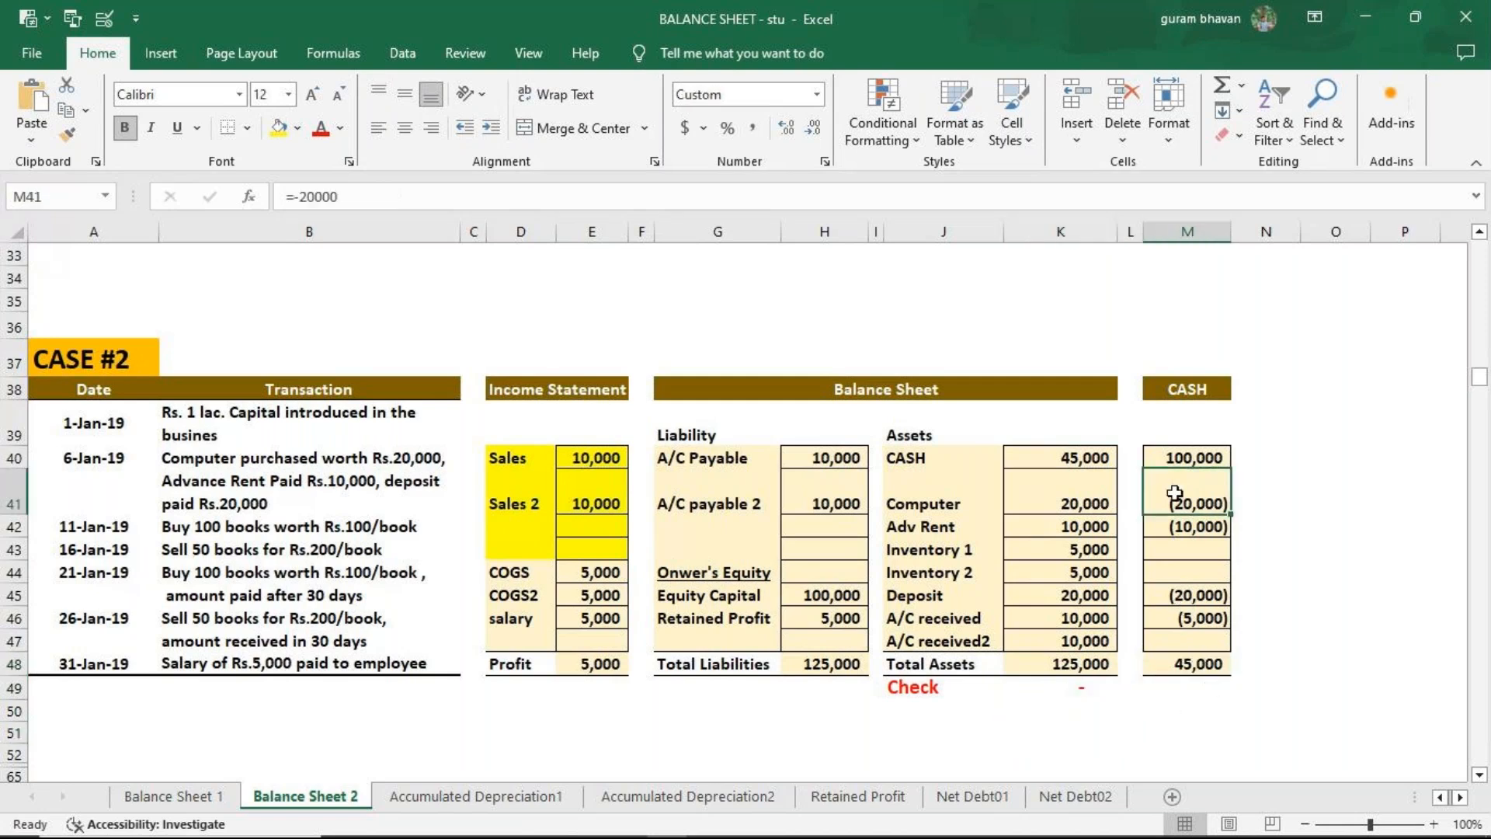
left_click(1224, 728)
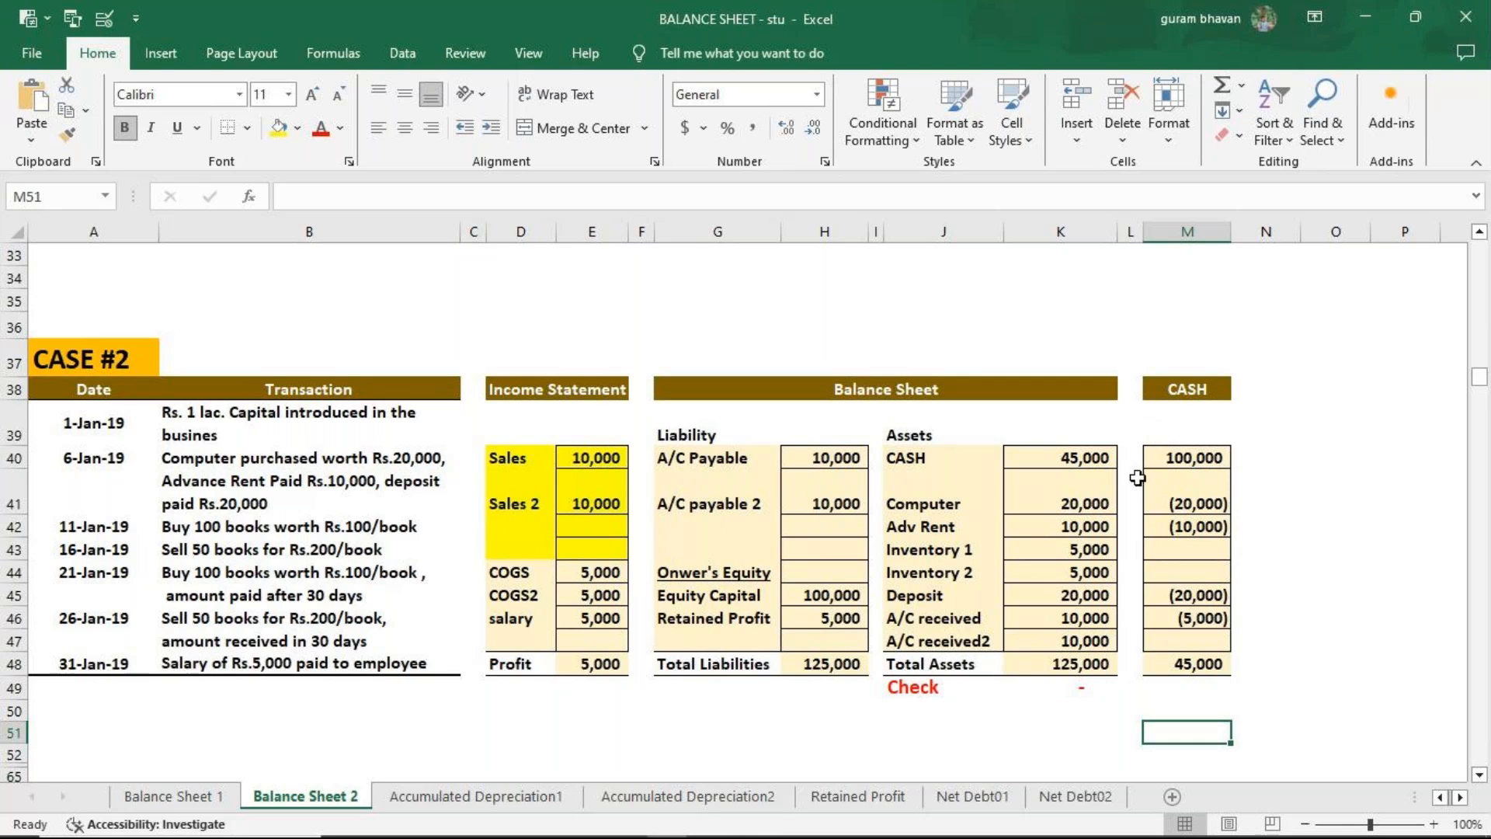
On the Accumulated Depreciation1 sheet, clear all Year - 1 to Year - 5 values in the Case #3 asset table, B45:F47.
left_click(502, 803)
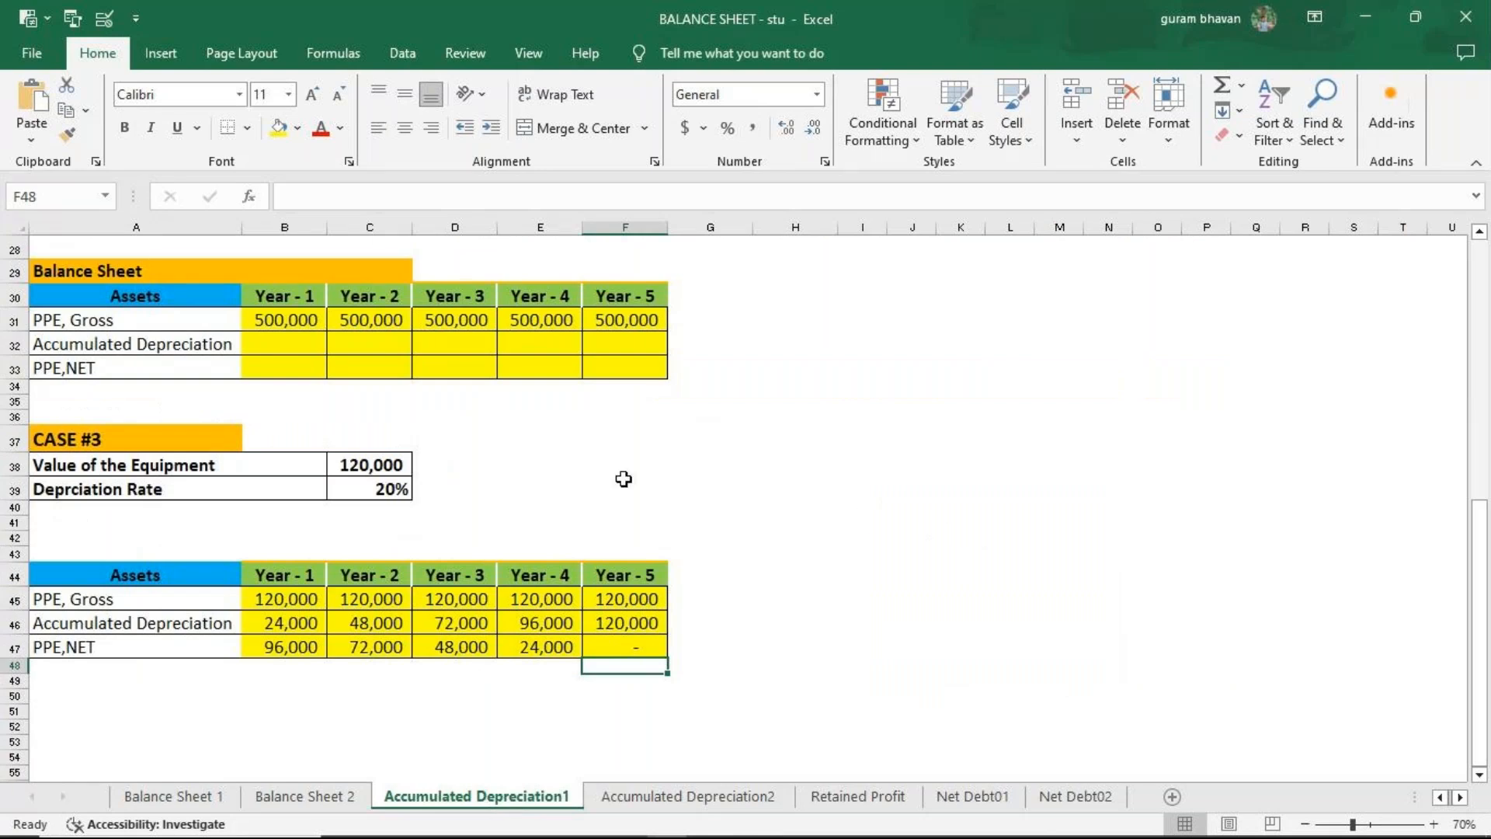
scroll(625, 477, "up", 1)
scroll(625, 478, "up", 4)
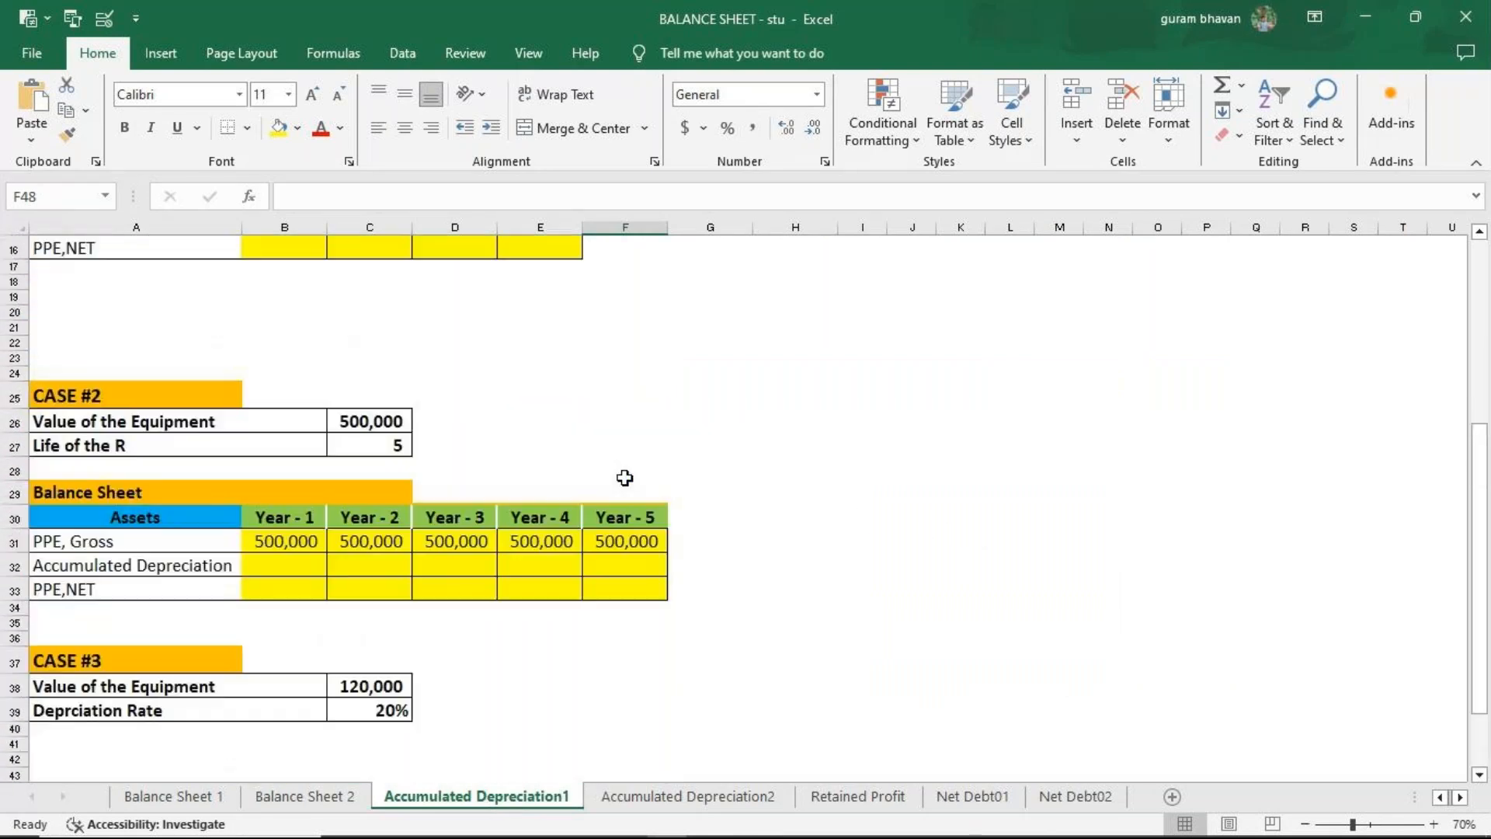
scroll(624, 478, "up", 1)
scroll(624, 477, "down", 5)
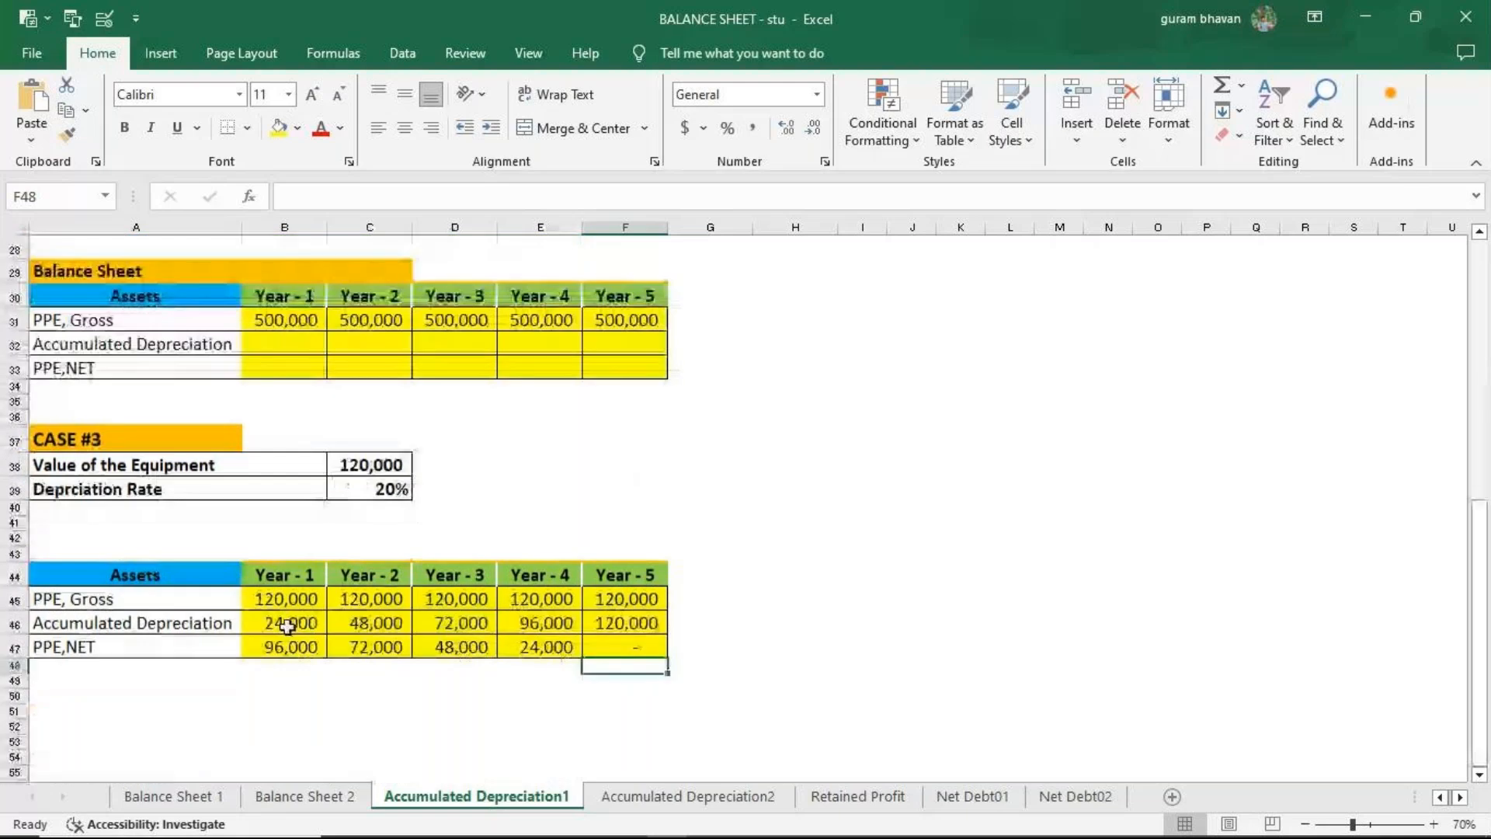
left_click(287, 624)
left_click_drag(288, 625, 615, 650)
key("Delete")
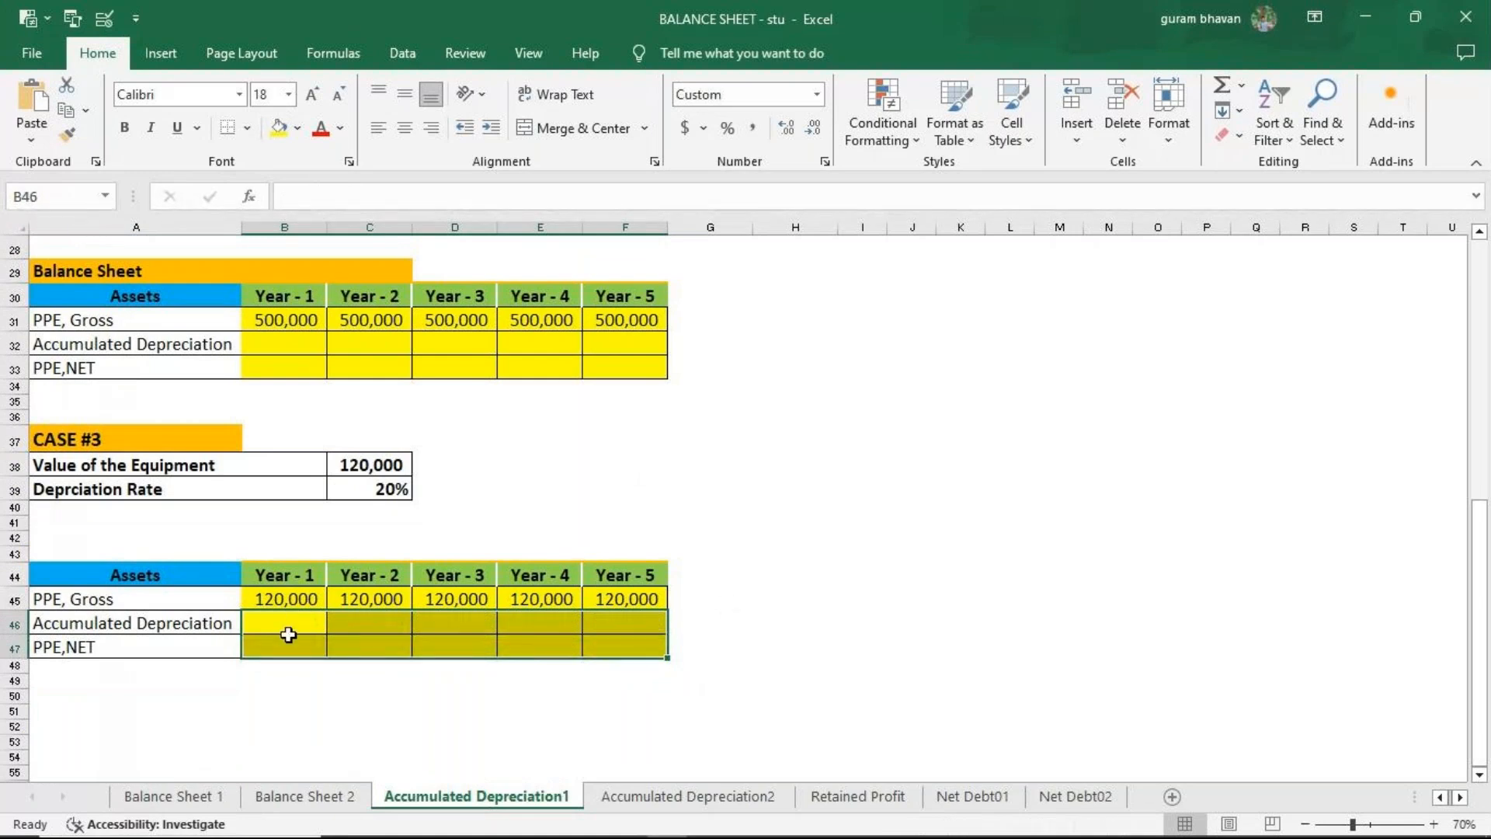
left_click_drag(303, 598, 614, 598)
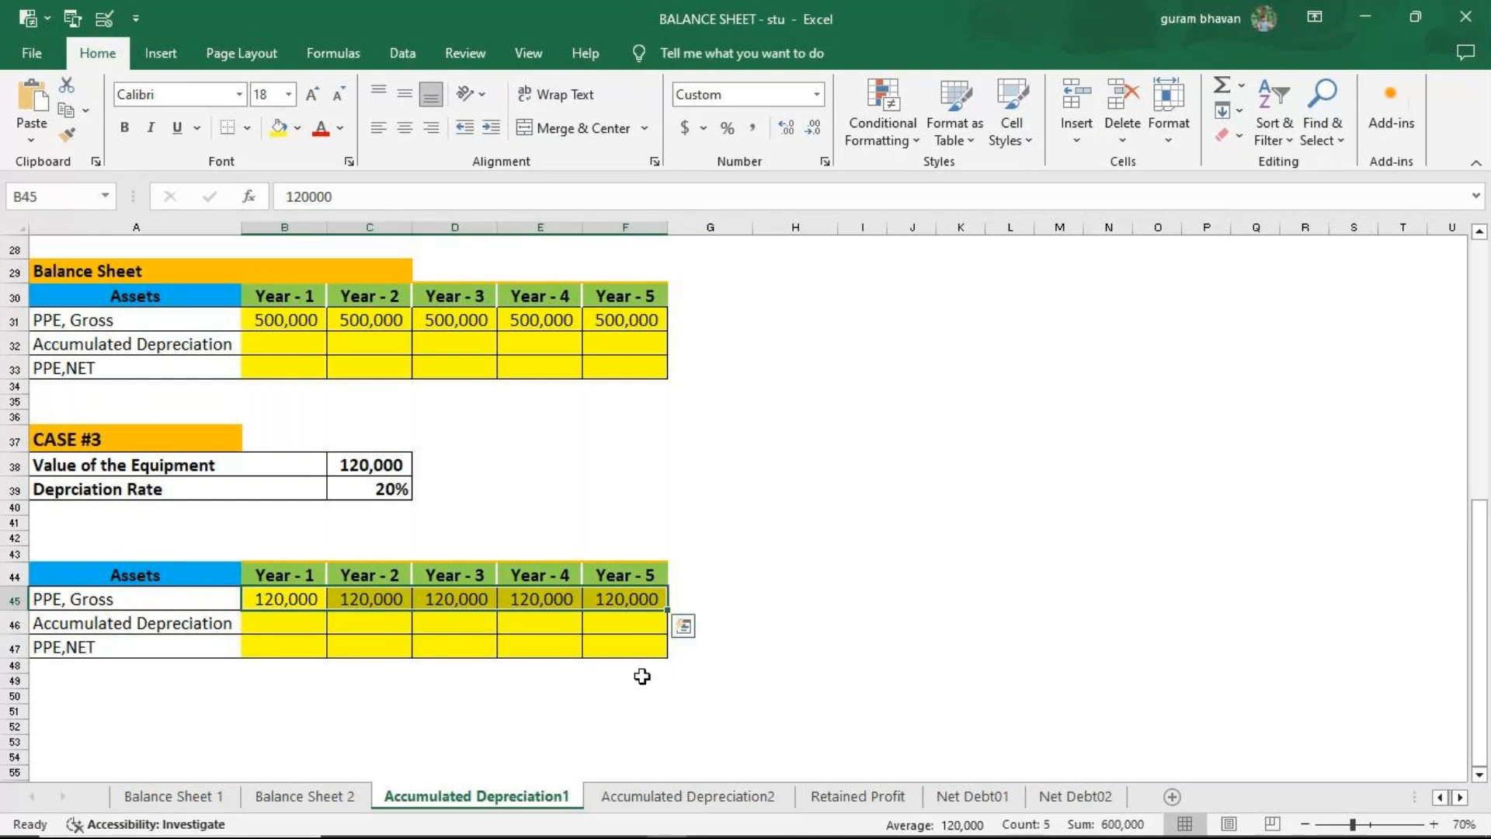
key("Delete")
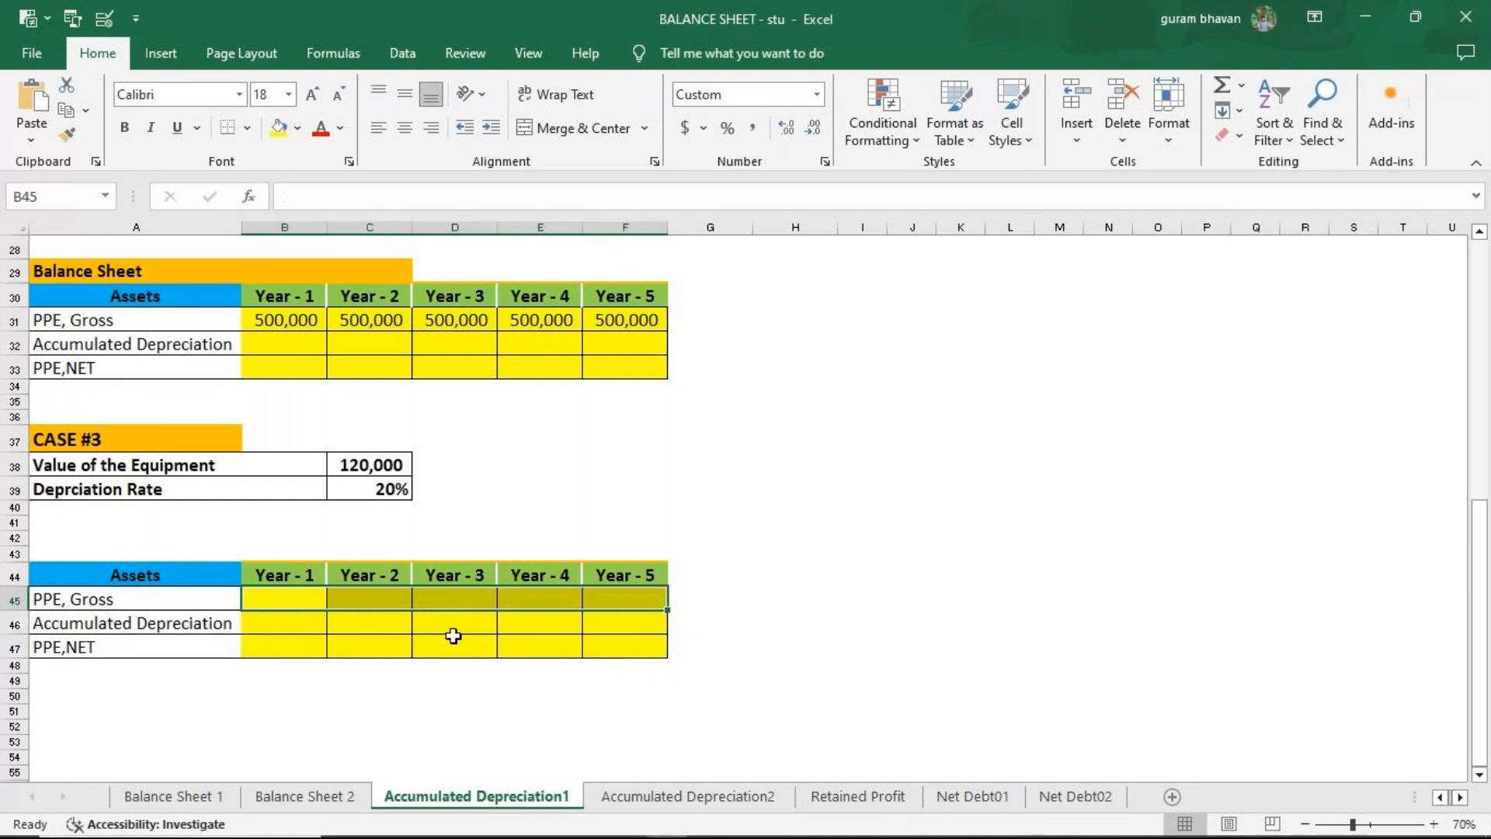
Enter =120000 as the Case #3 Year - 1 PPE, Gross value in B45.
left_click(291, 604)
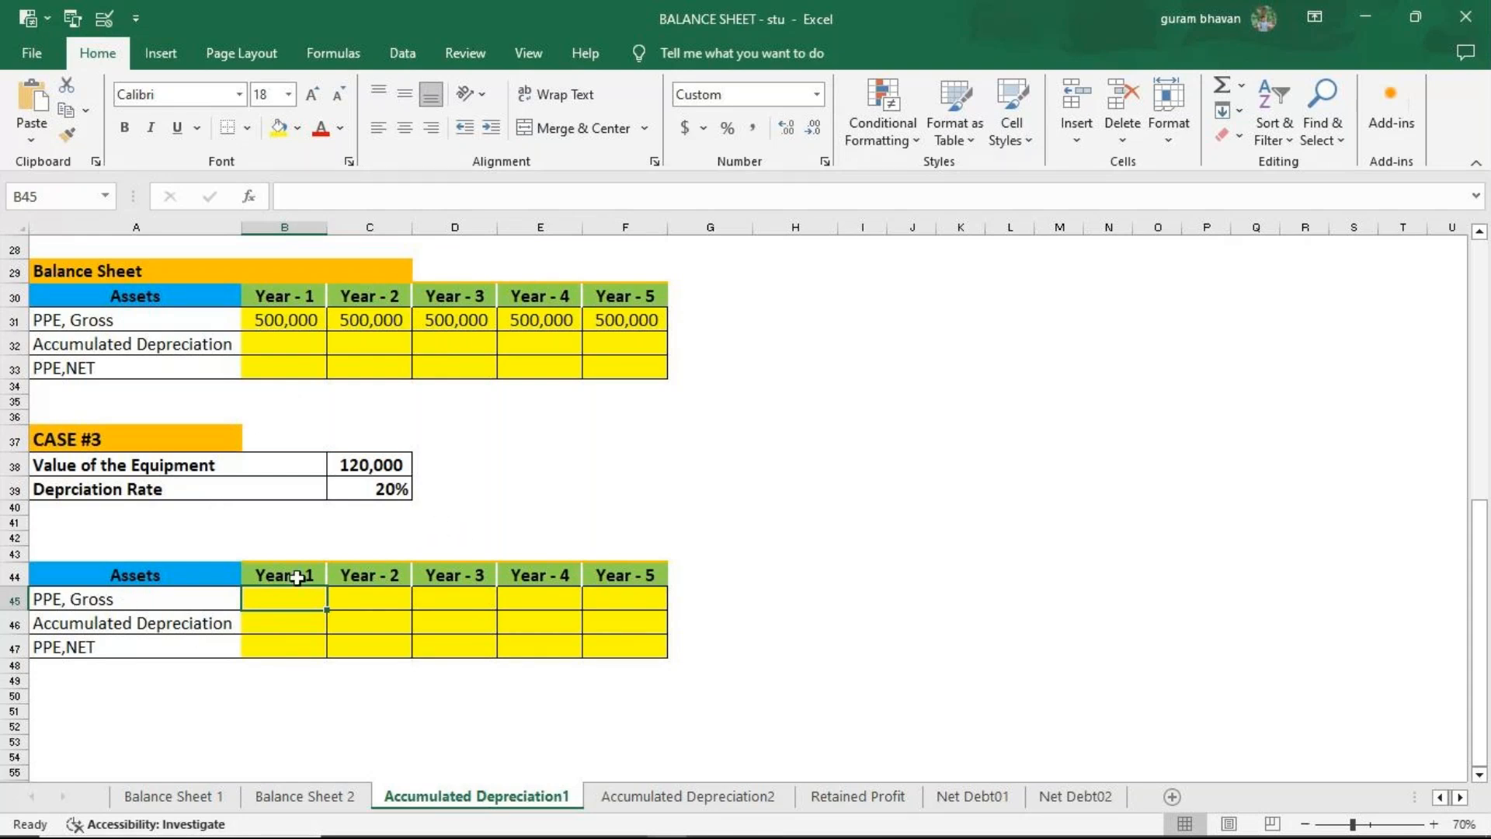
type("=")
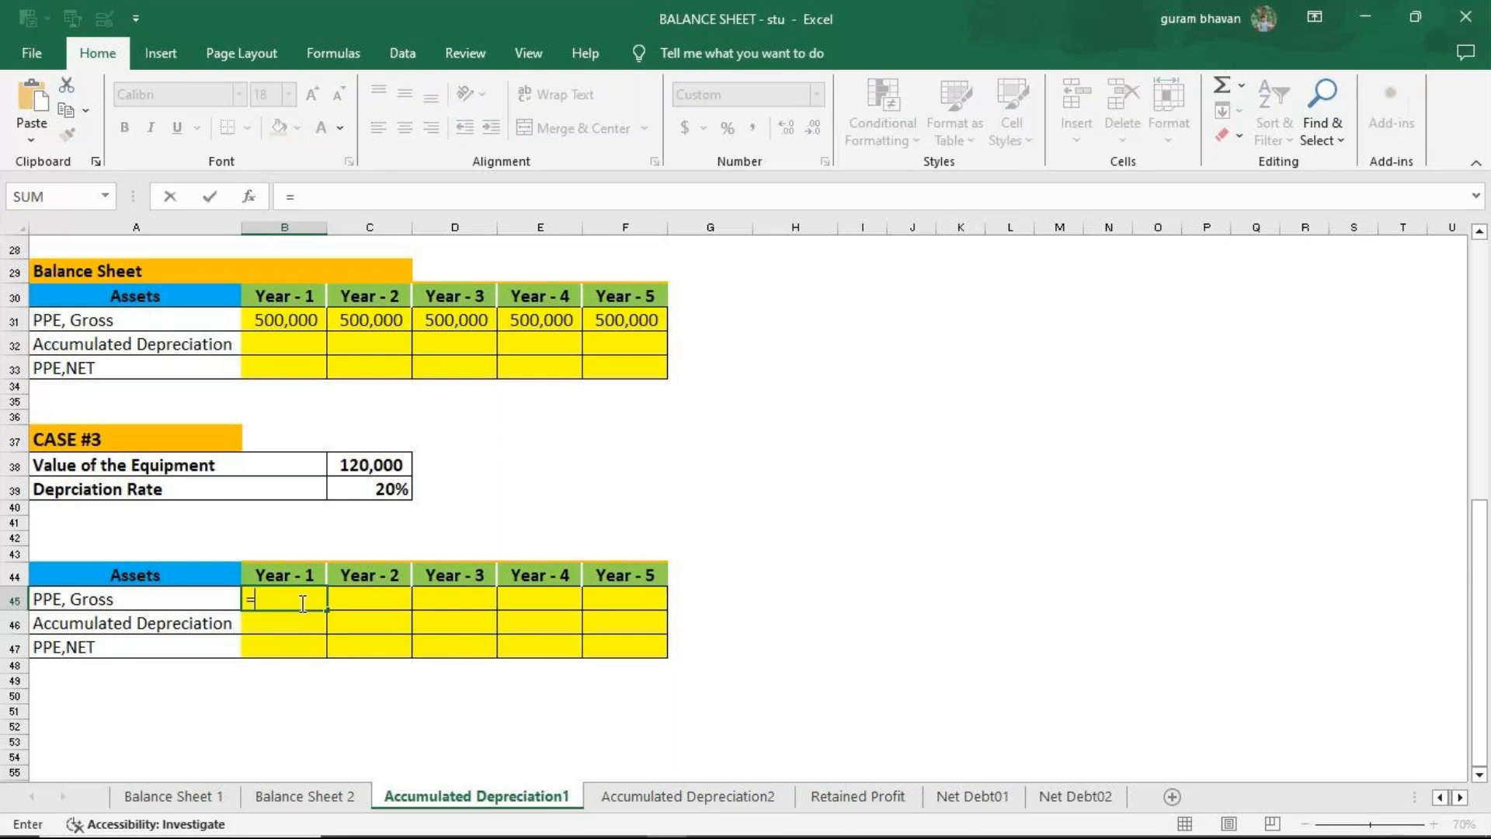
type("1200")
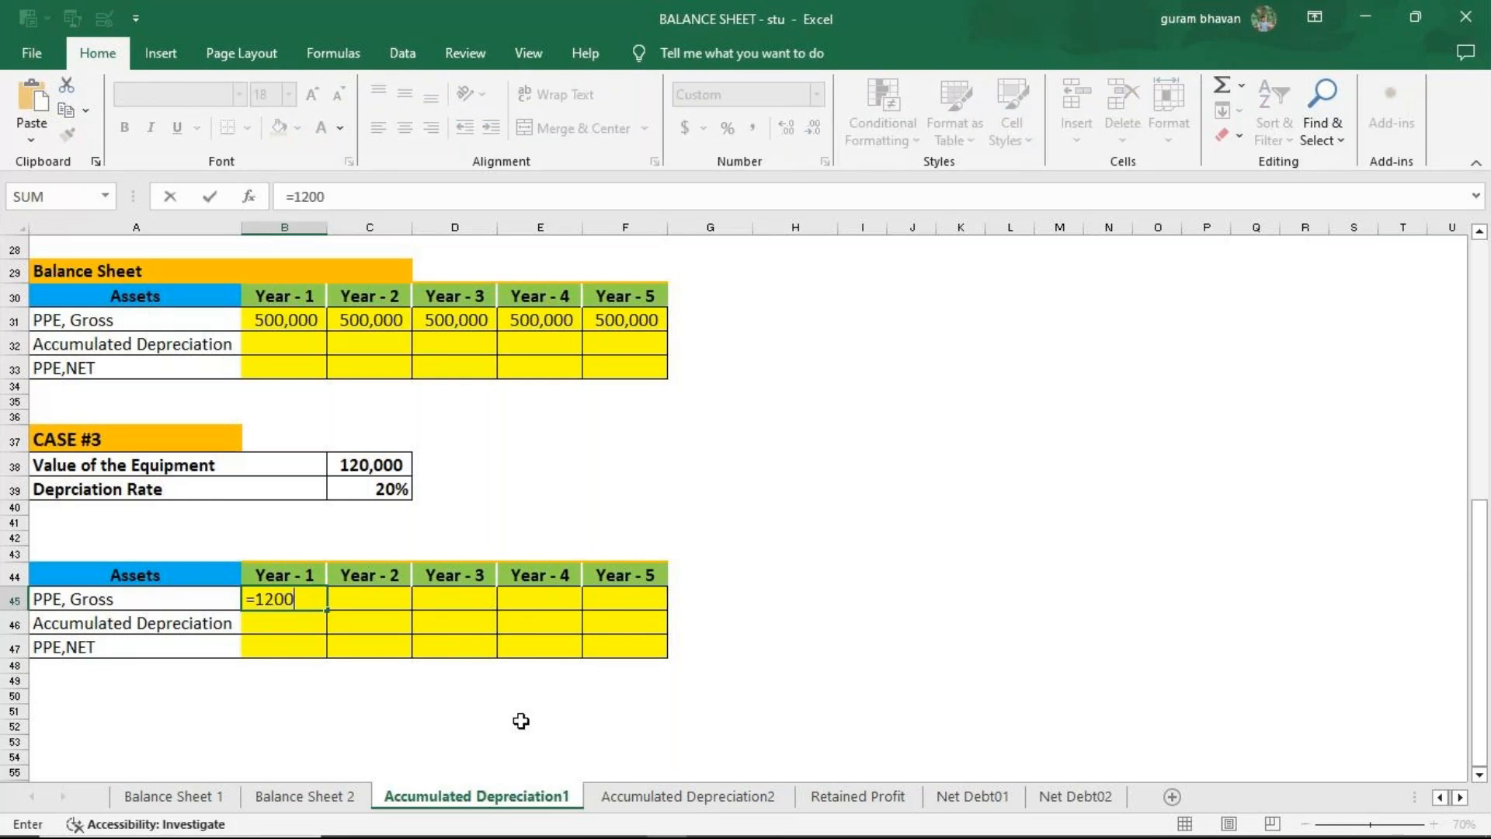
type("00")
key("Return")
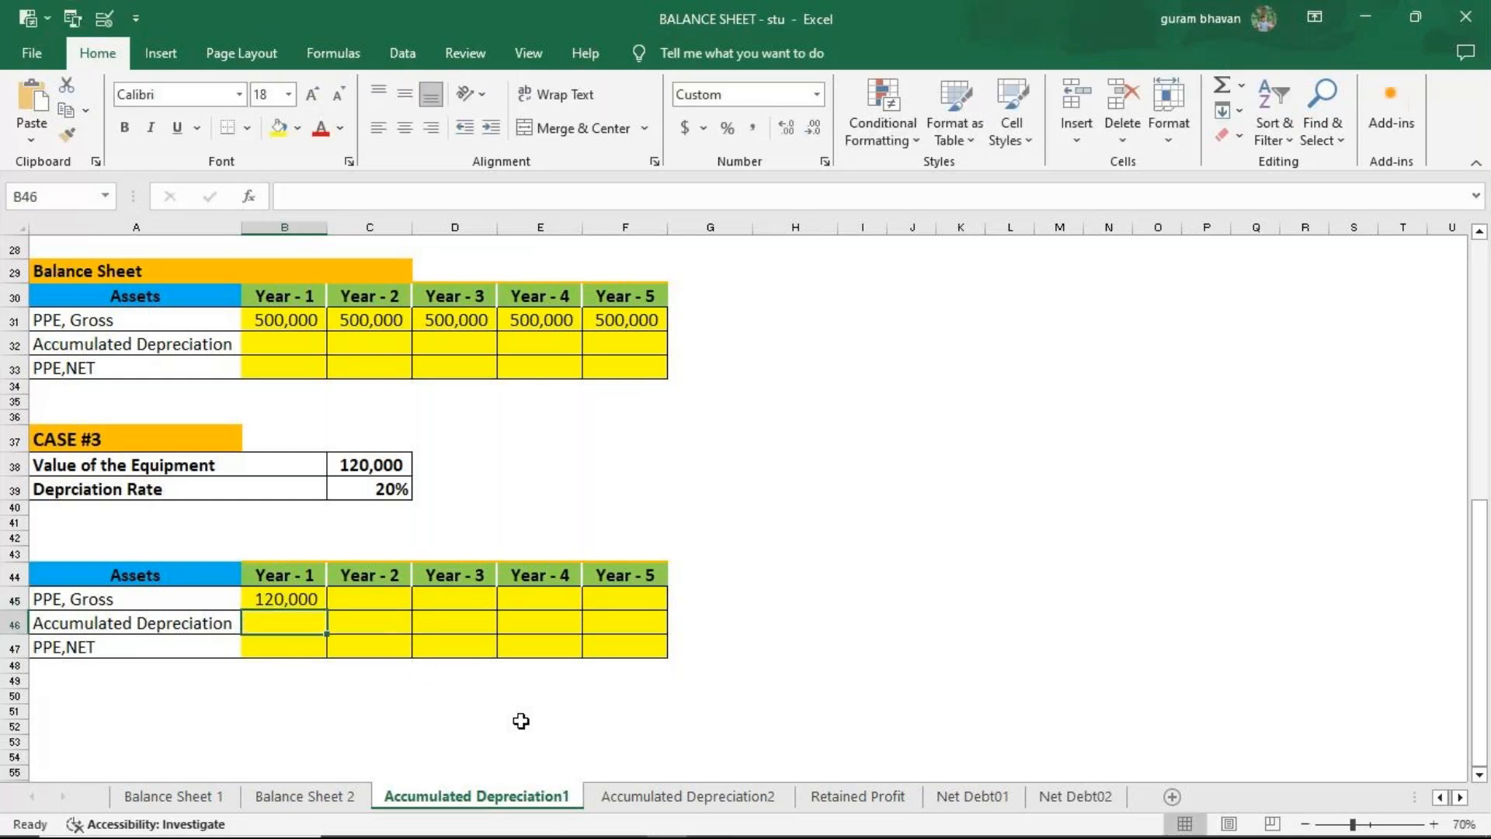
Link Year - 2 PPE, Gross in C45 to the prior year with =B45 and fill it across to Year - 5 in F45.
left_click(382, 604)
type("=")
left_click(282, 599)
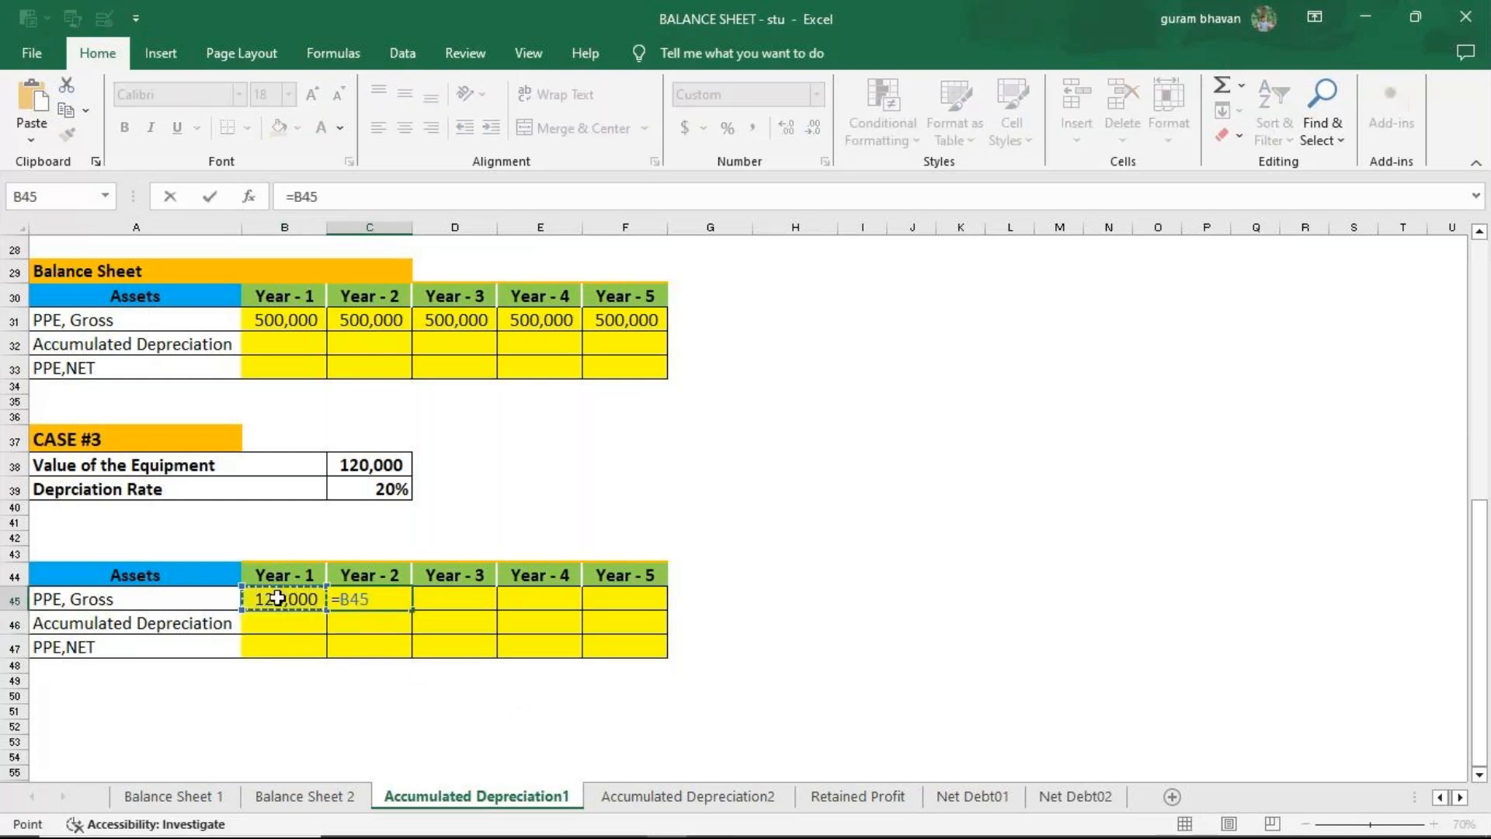
key("Return")
left_click(396, 597)
left_click_drag(413, 610, 639, 611)
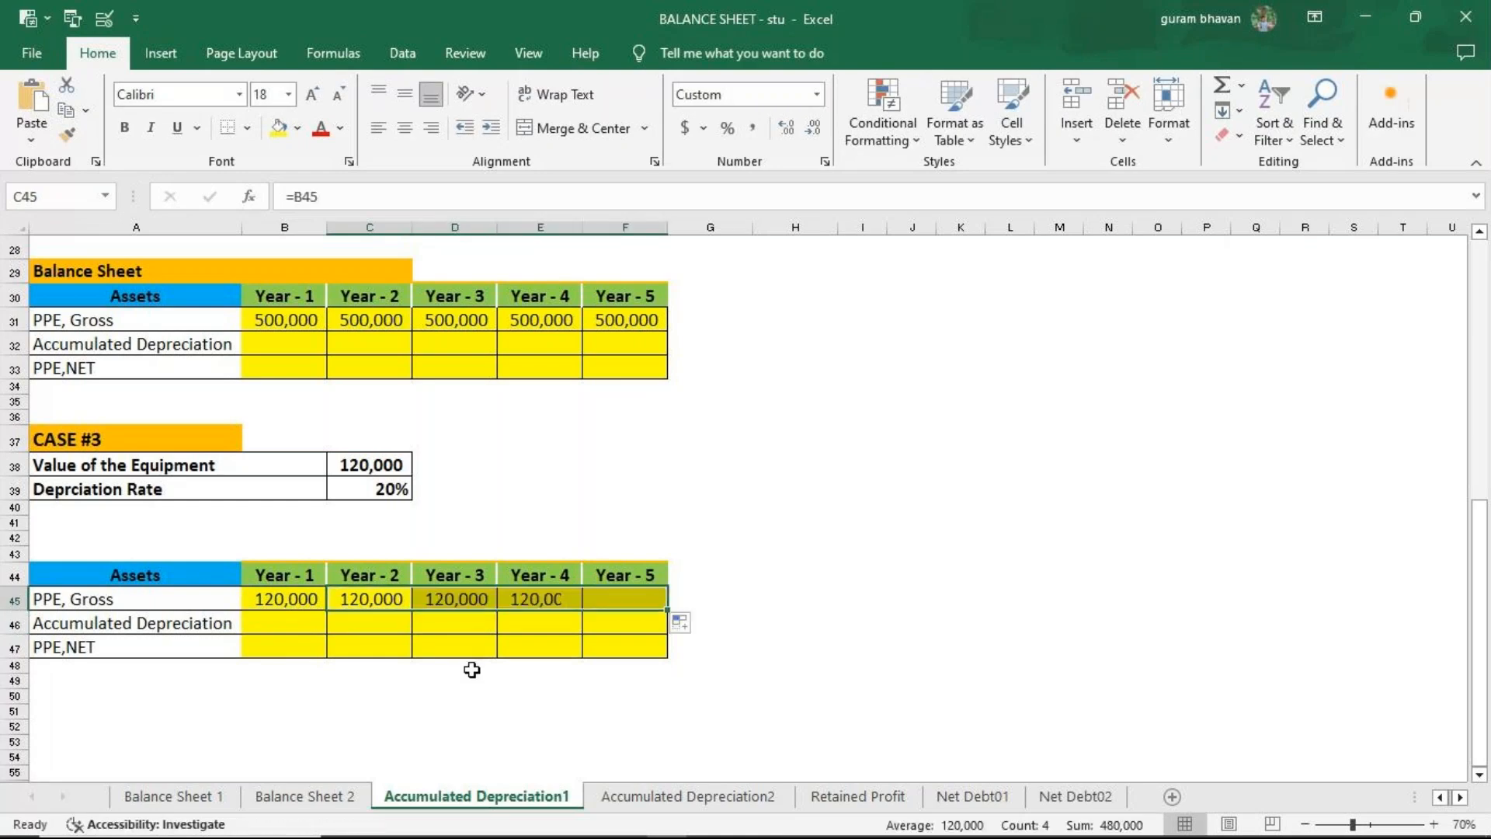
Calculate Year - 1 Accumulated Depreciation in B46 with =B45*20%.
left_click(293, 623)
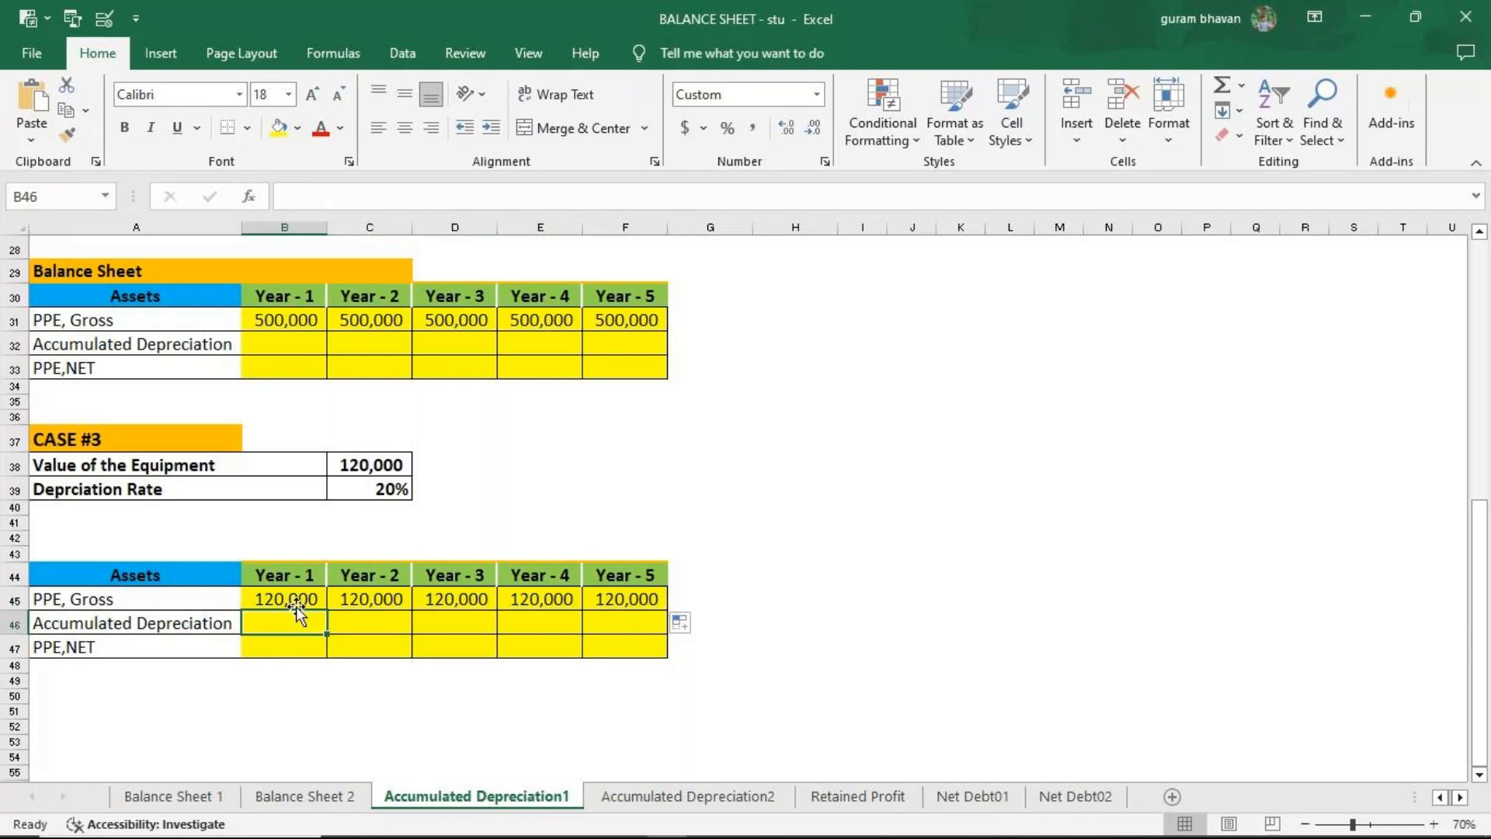
type("=")
left_click(300, 598)
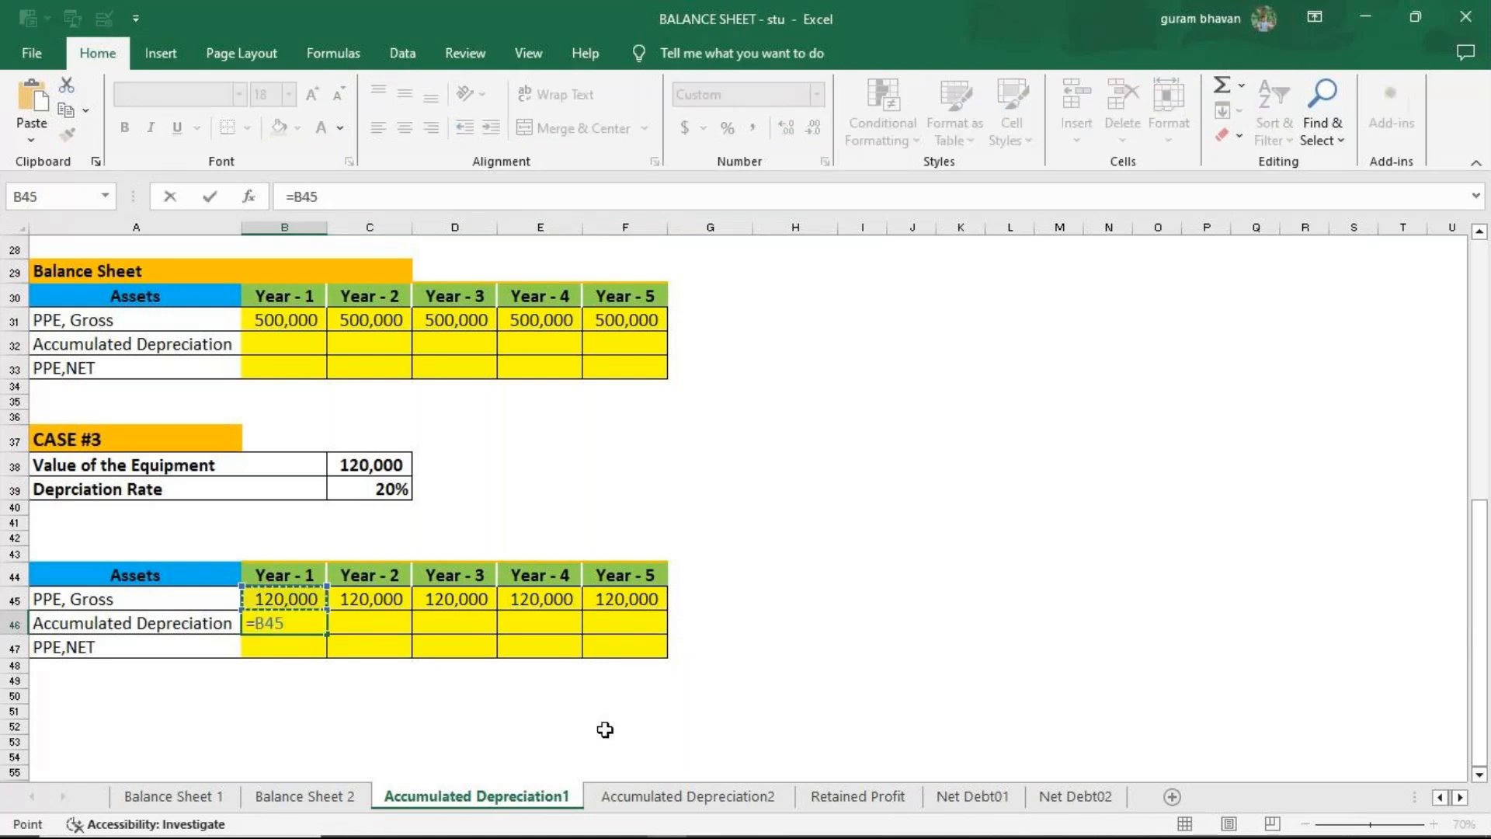
type("*")
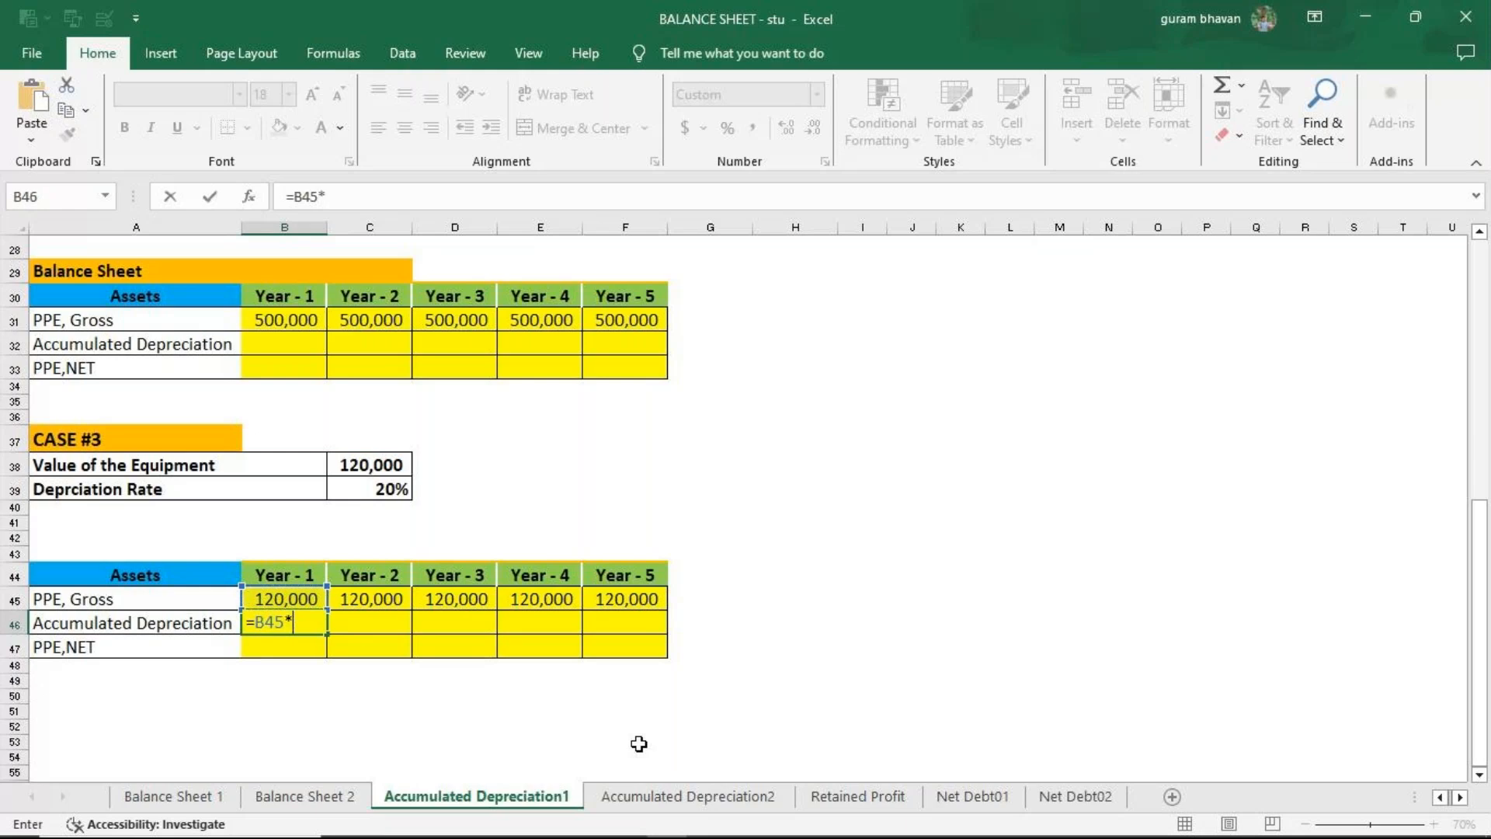
type("20%")
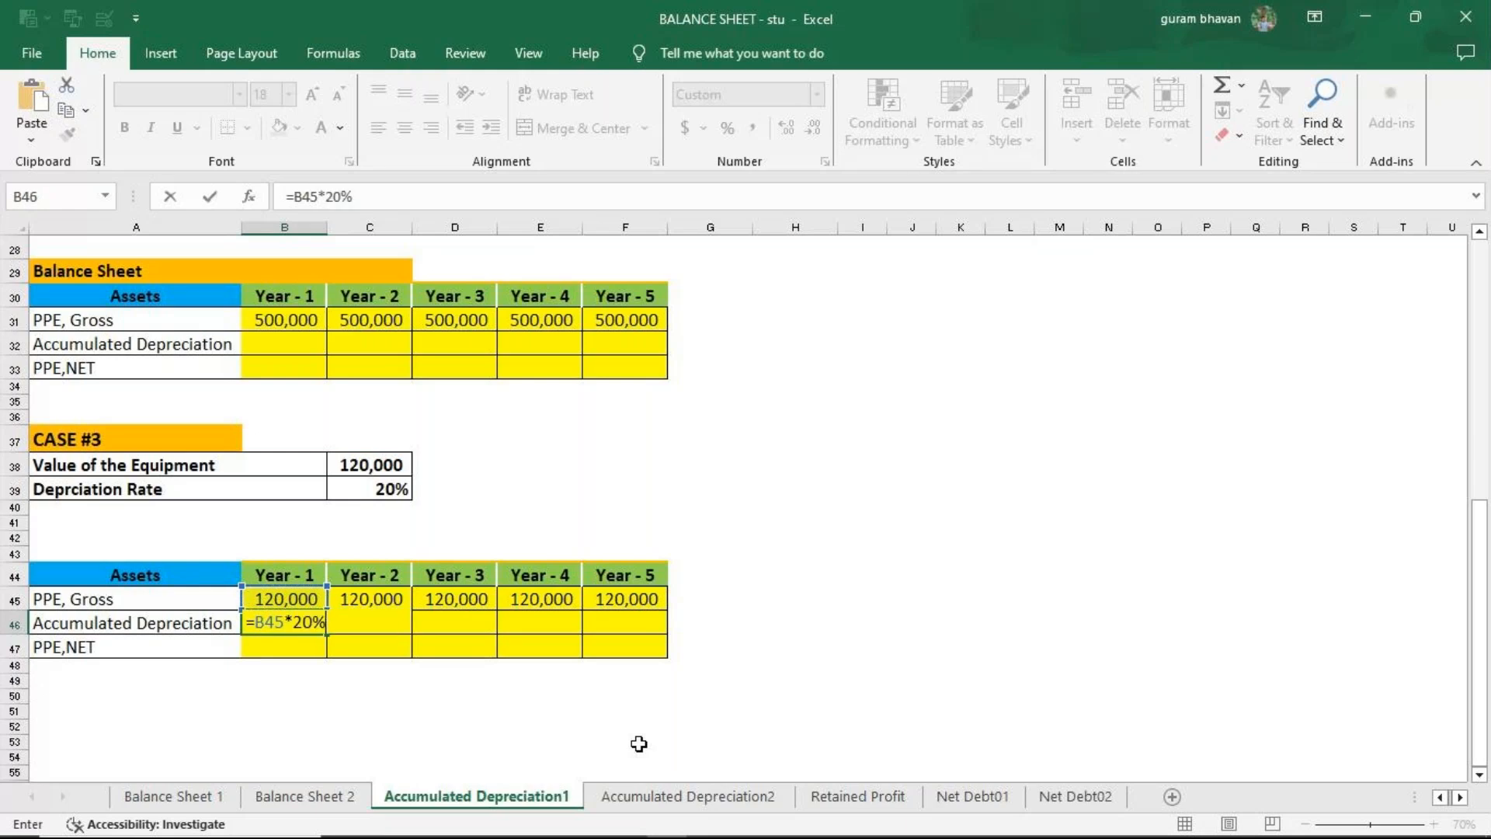
key("Return")
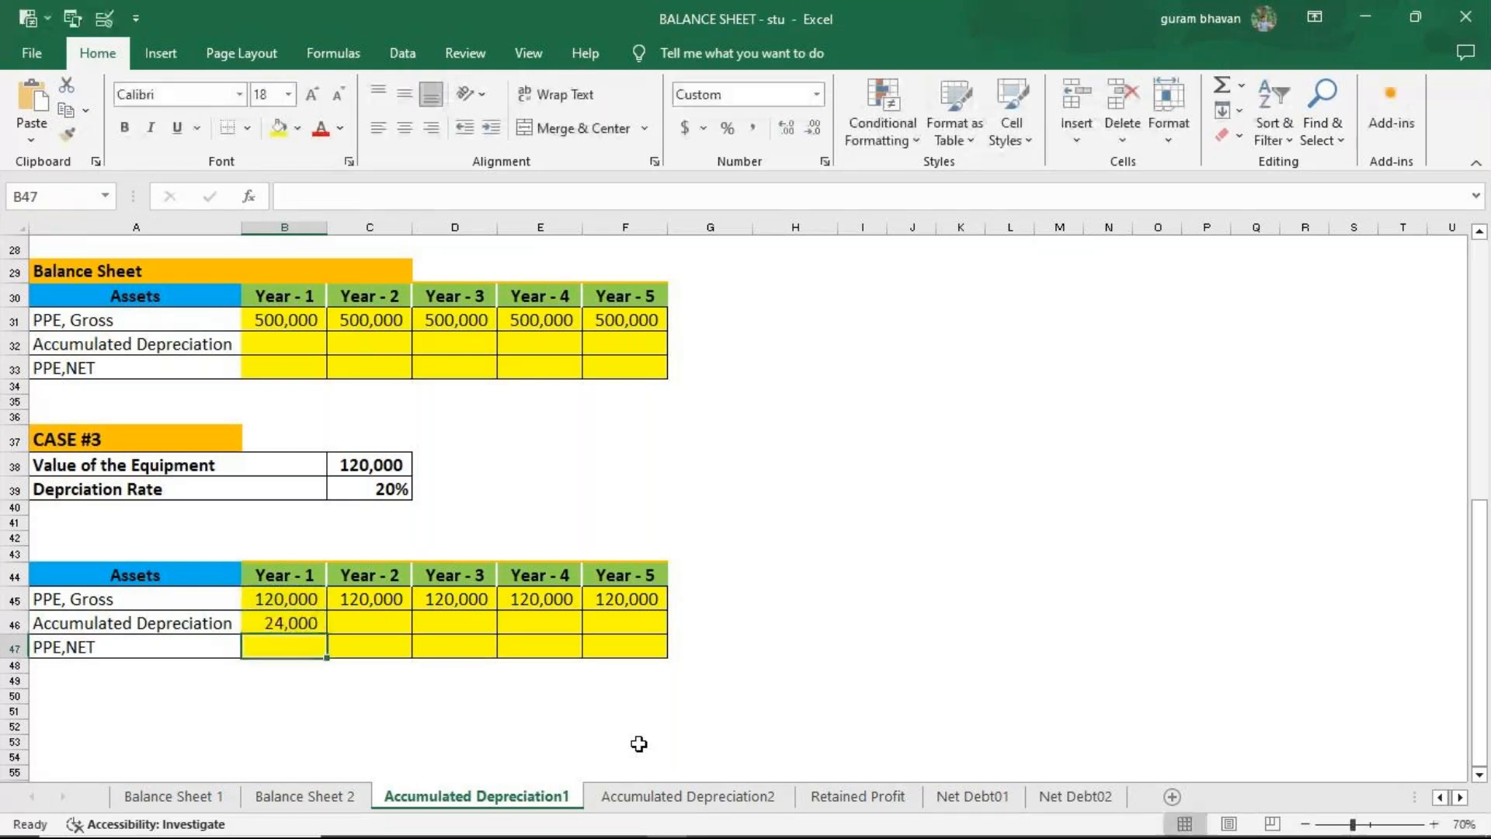
Calculate Year - 1 PPE,NET in B47 with =B45-B46.
type("=")
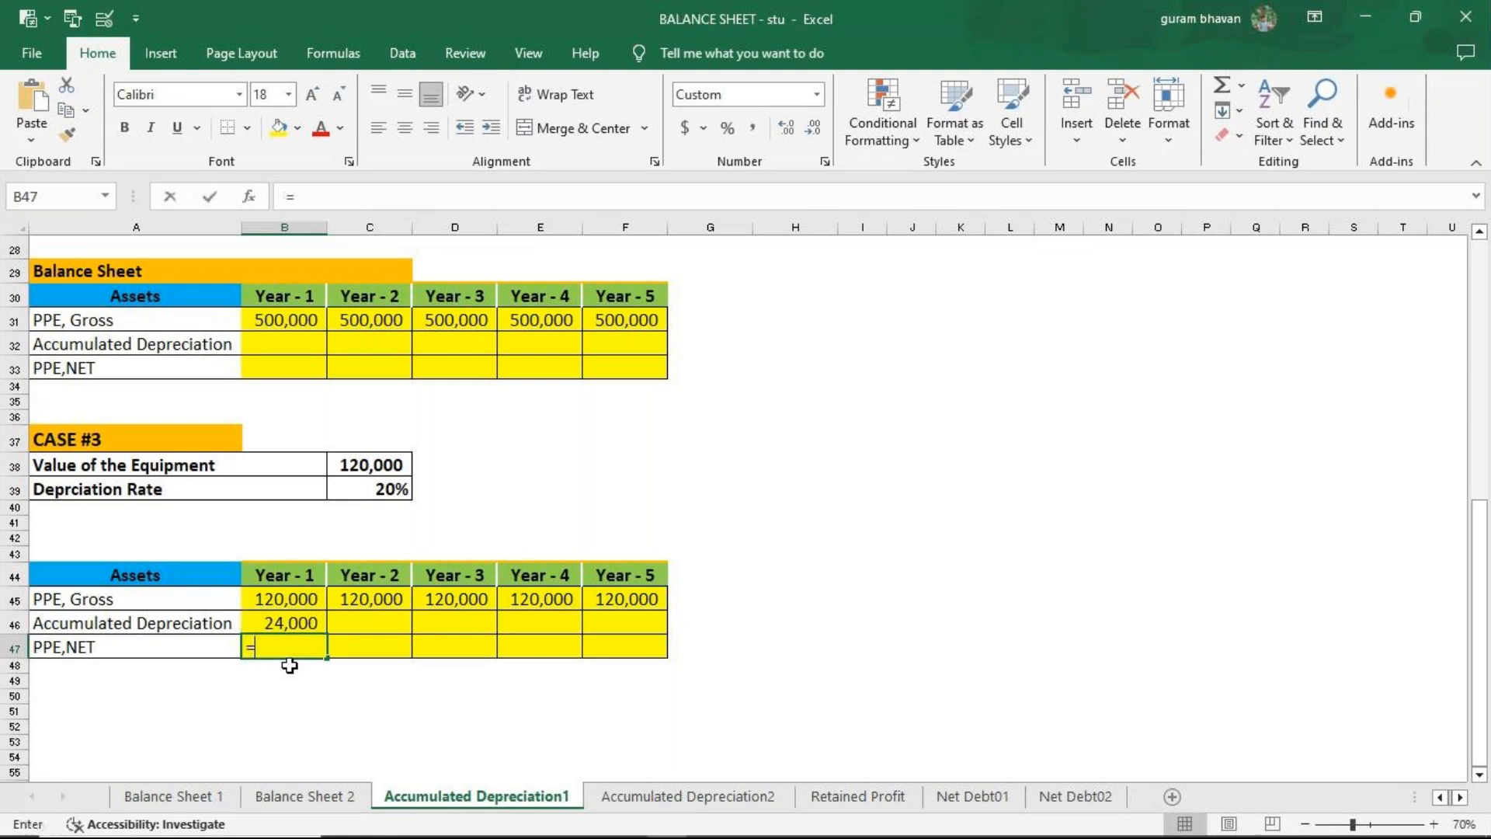
left_click(299, 599)
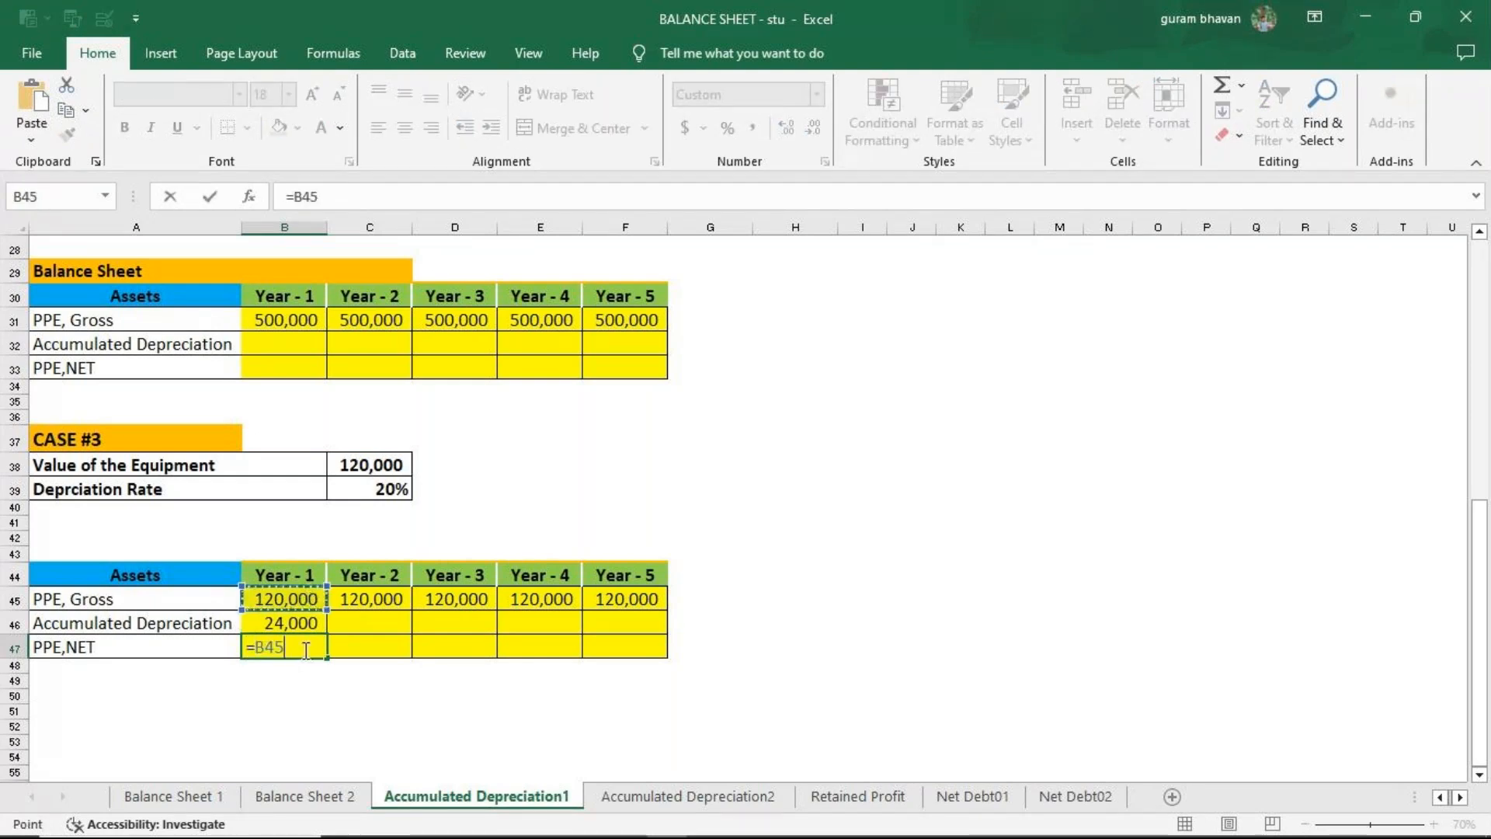
type("-")
left_click(298, 626)
key("Return")
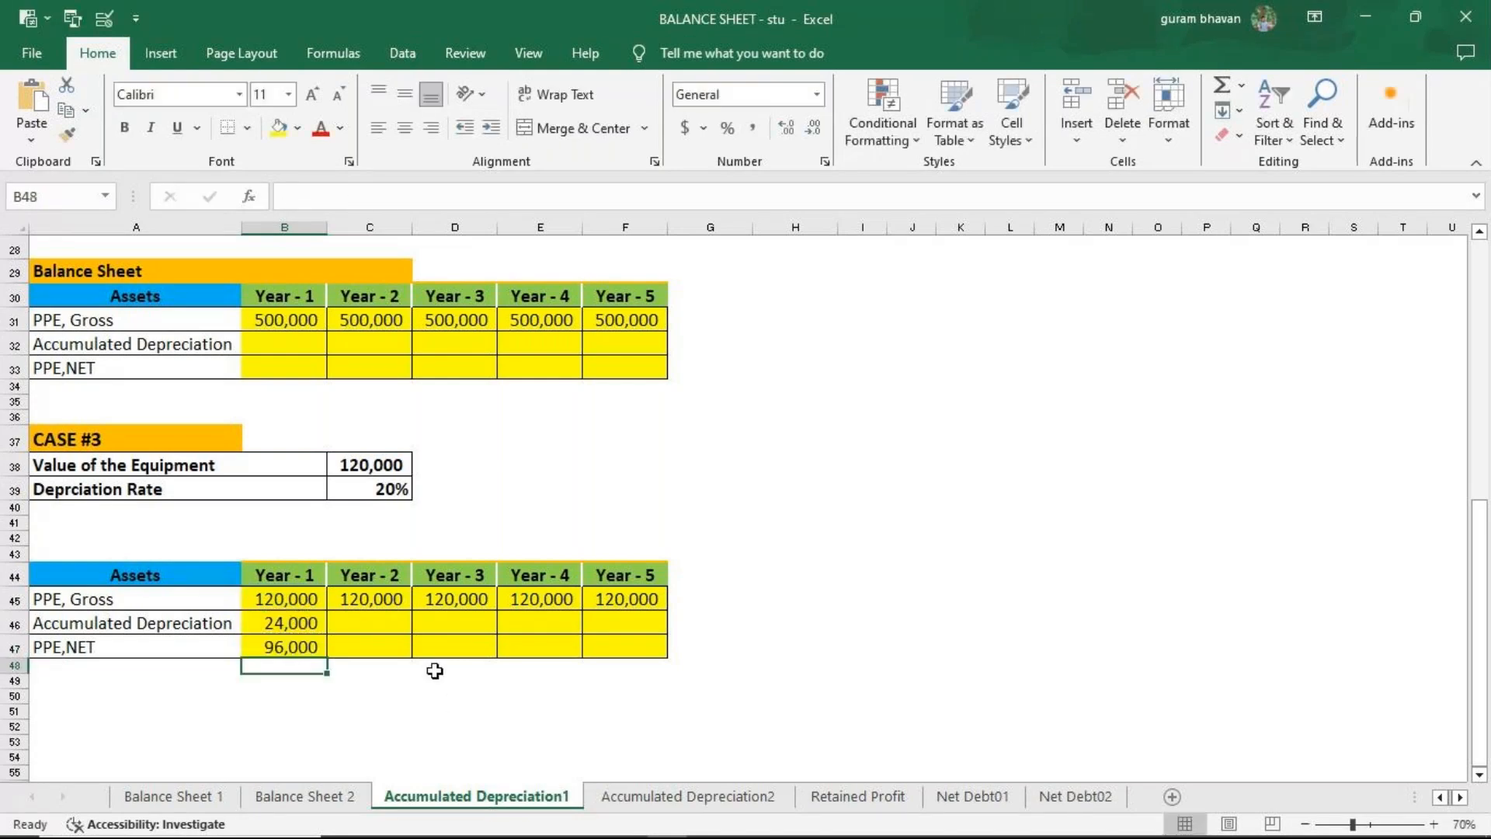
Calculate Year - 2 Accumulated Depreciation in C46 with =C45*20%+B46.
left_click(351, 620)
type("=")
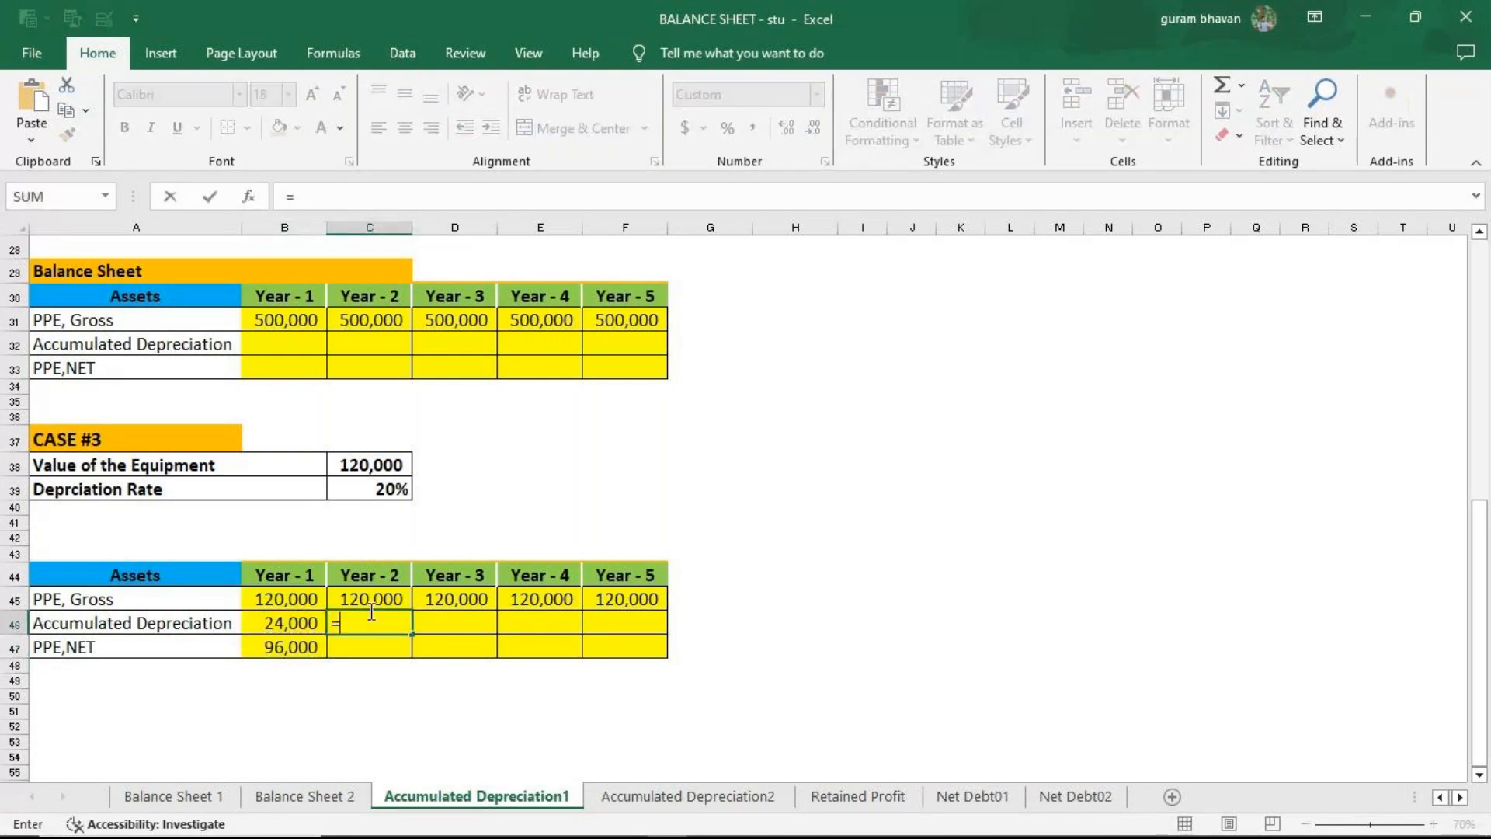
left_click(368, 597)
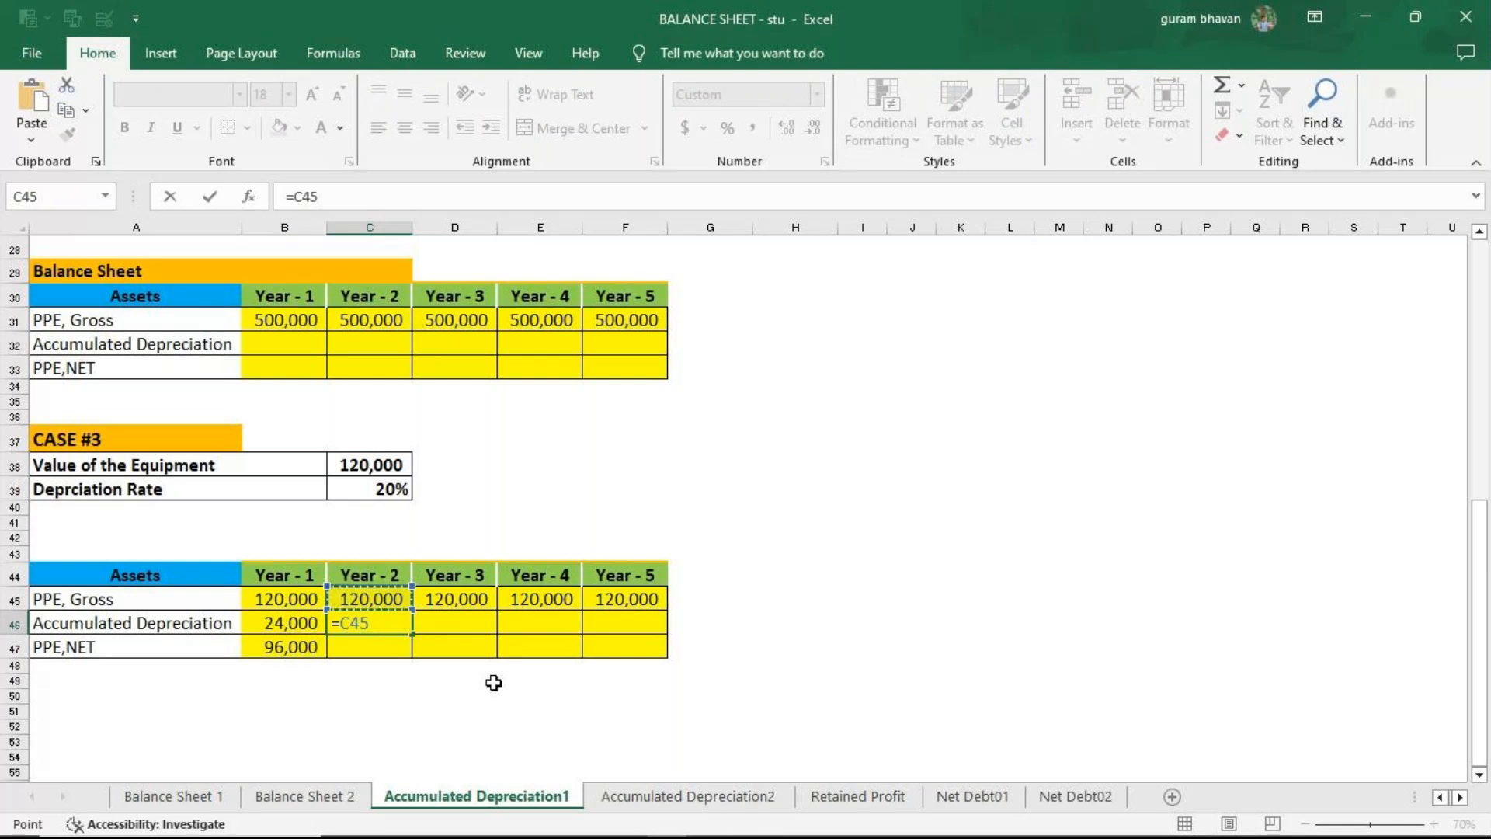
type("*2")
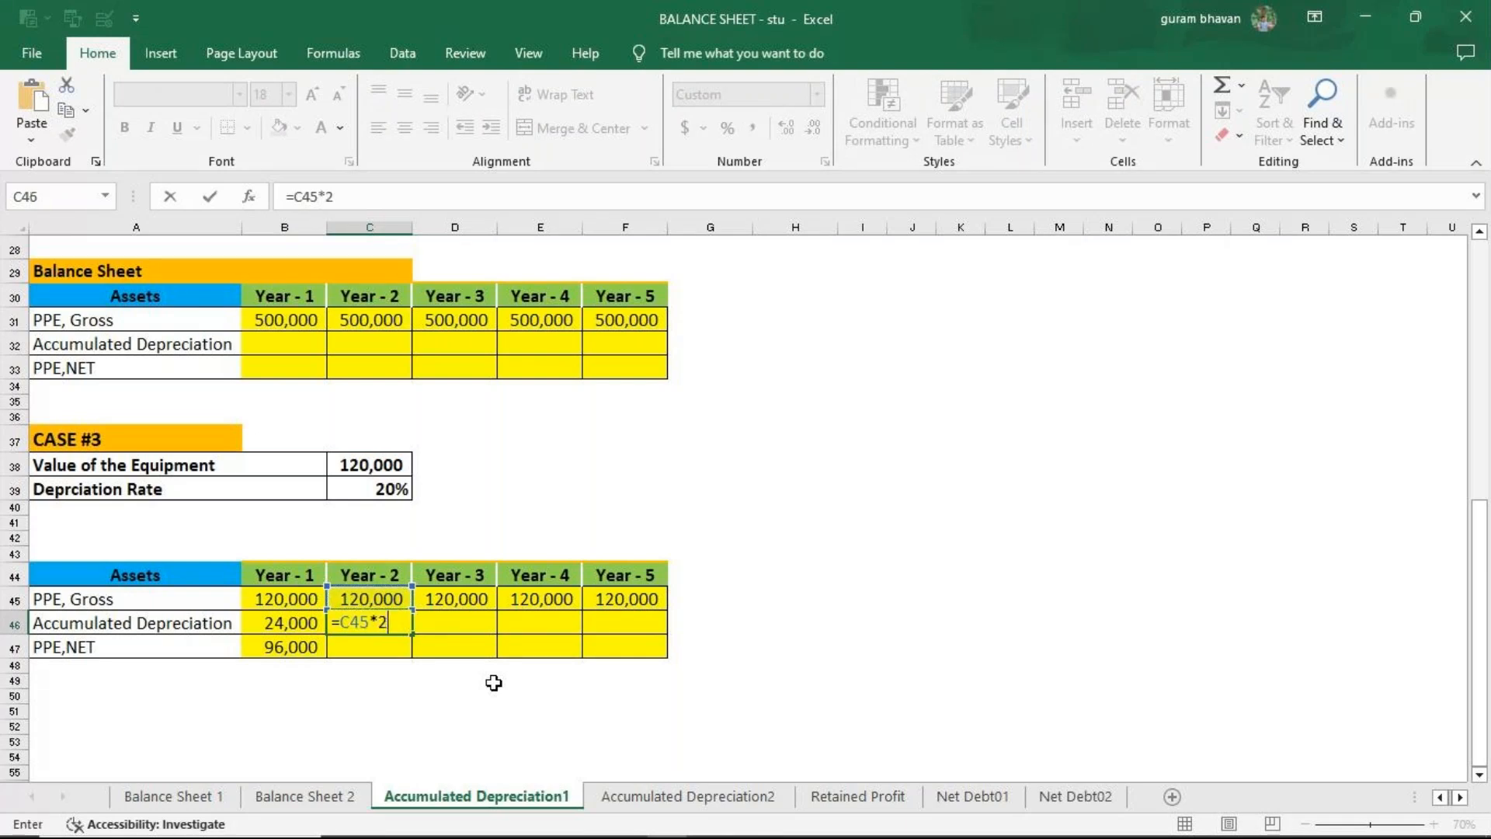
type("0%+")
left_click(310, 625)
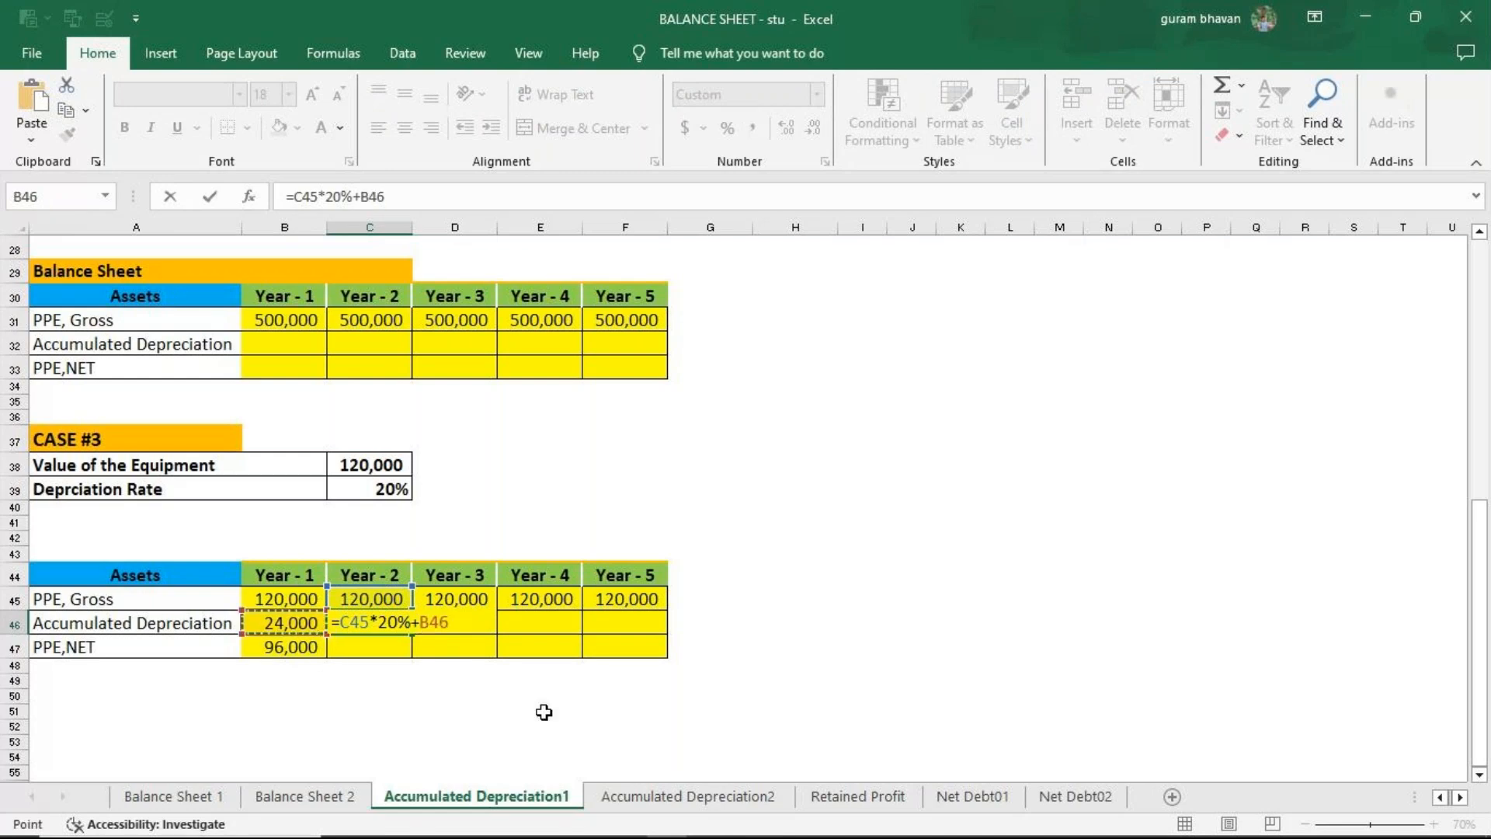
key("Return")
Calculate Year - 2 PPE,NET in C47 with =C45-C46.
type("=")
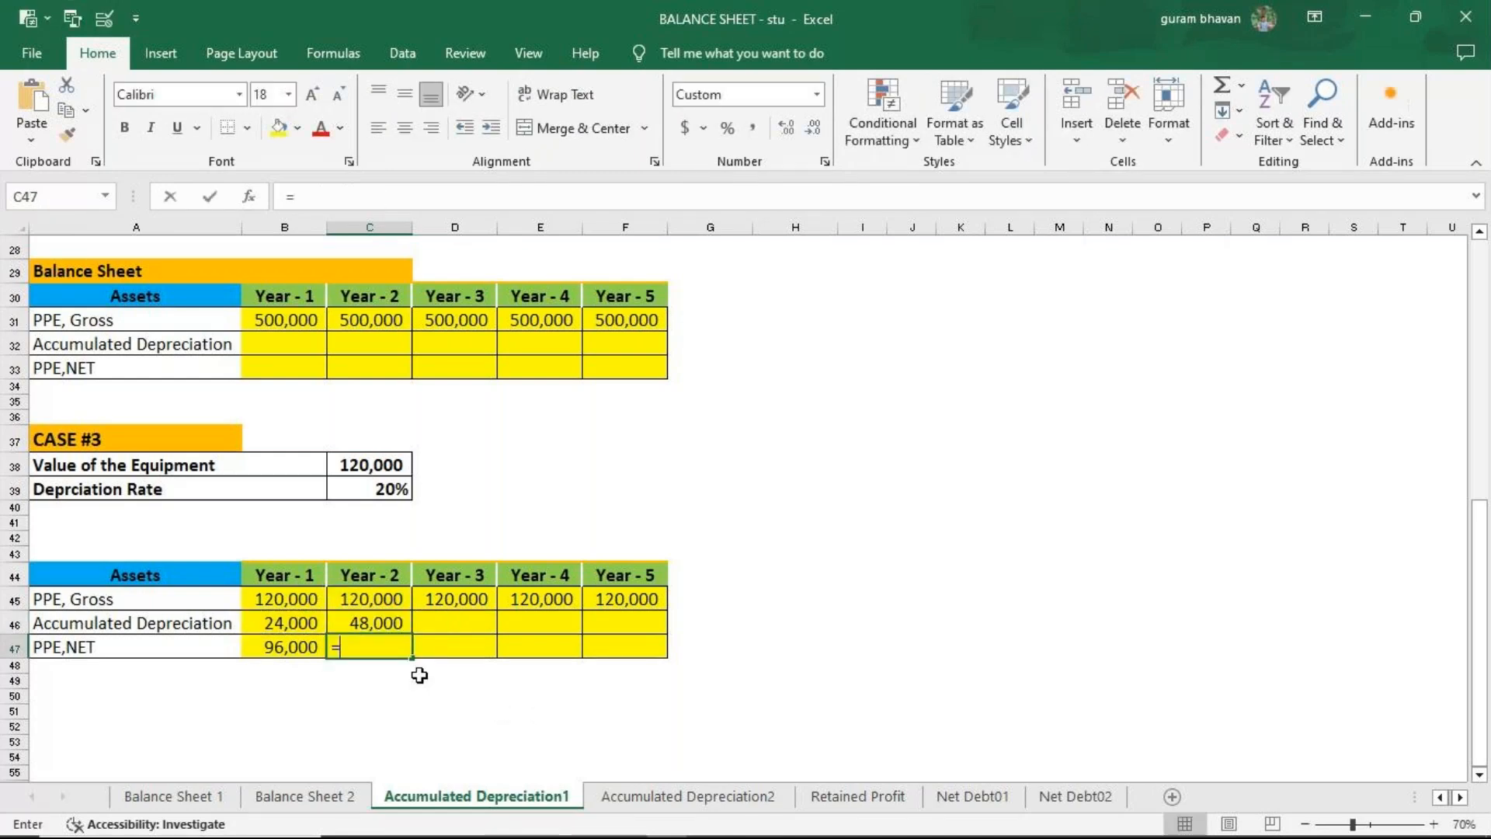
left_click(395, 603)
type("-")
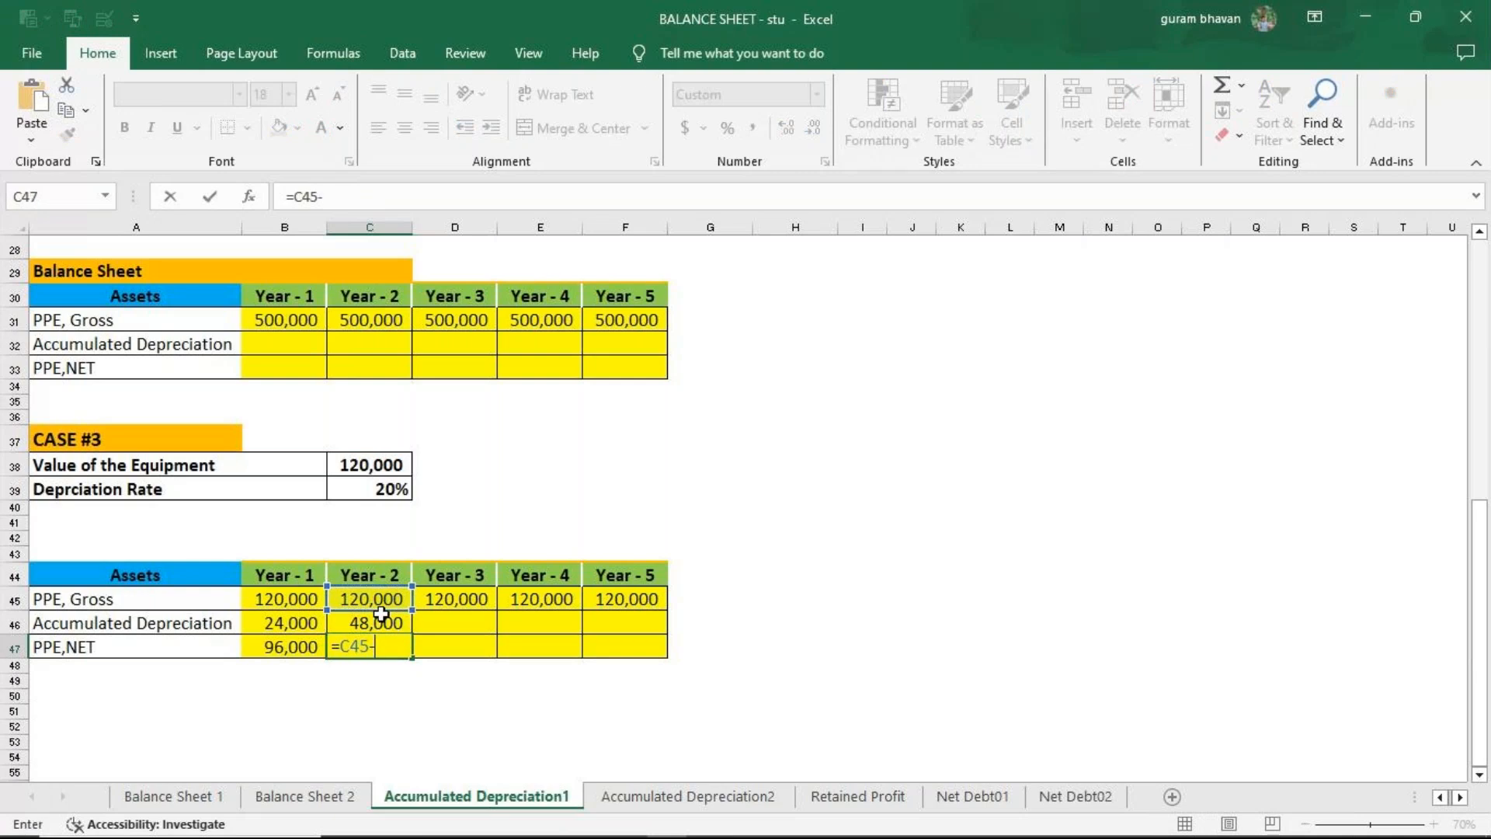
left_click(383, 621)
key("Return")
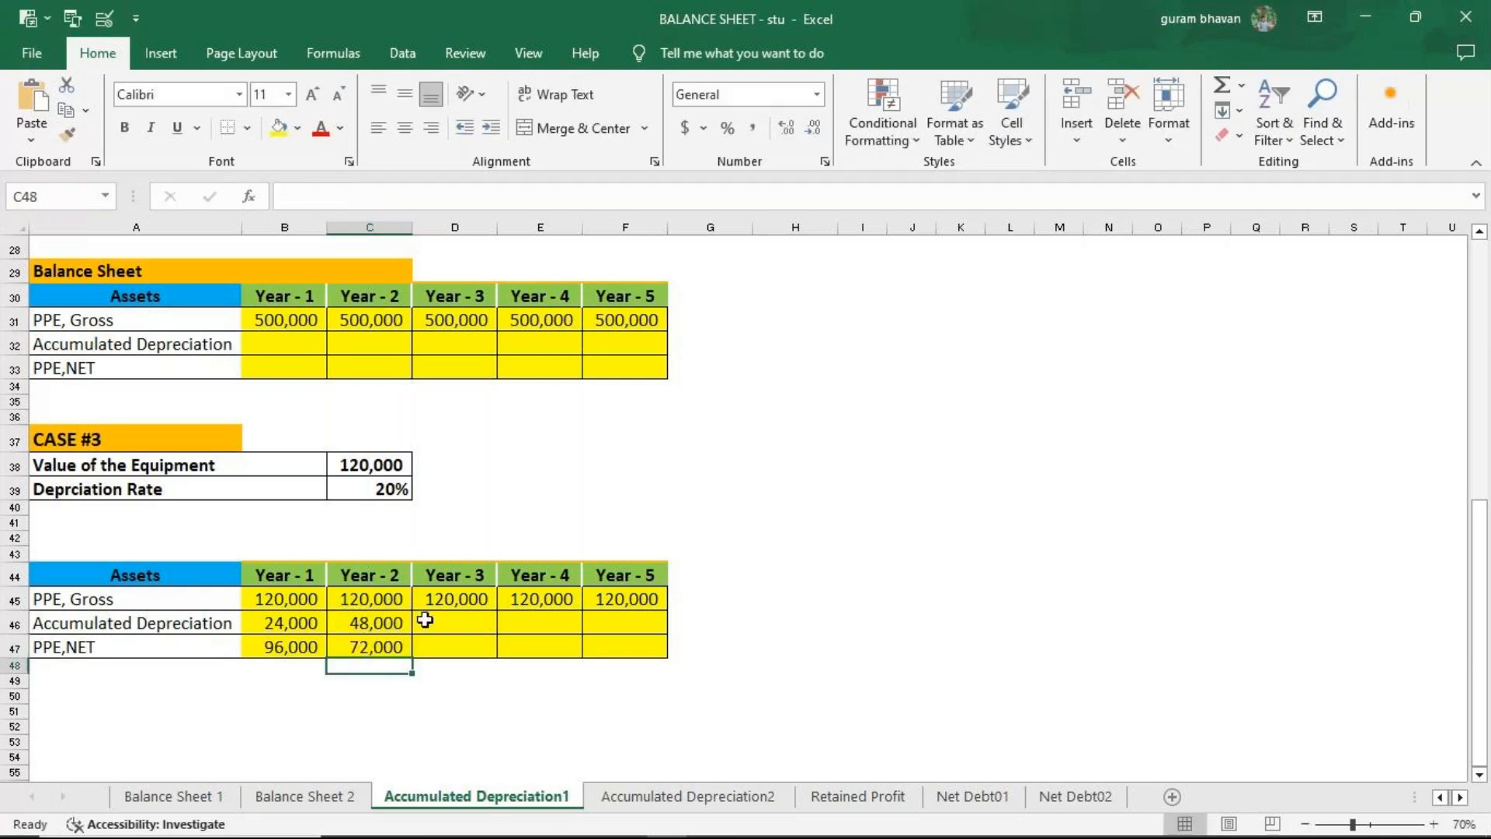
Calculate Year - 3 Accumulated Depreciation in D46 with =D45*20%+C46 and fill the formula across to Year - 5.
left_click(455, 618)
type("=")
key("Up")
type("*20")
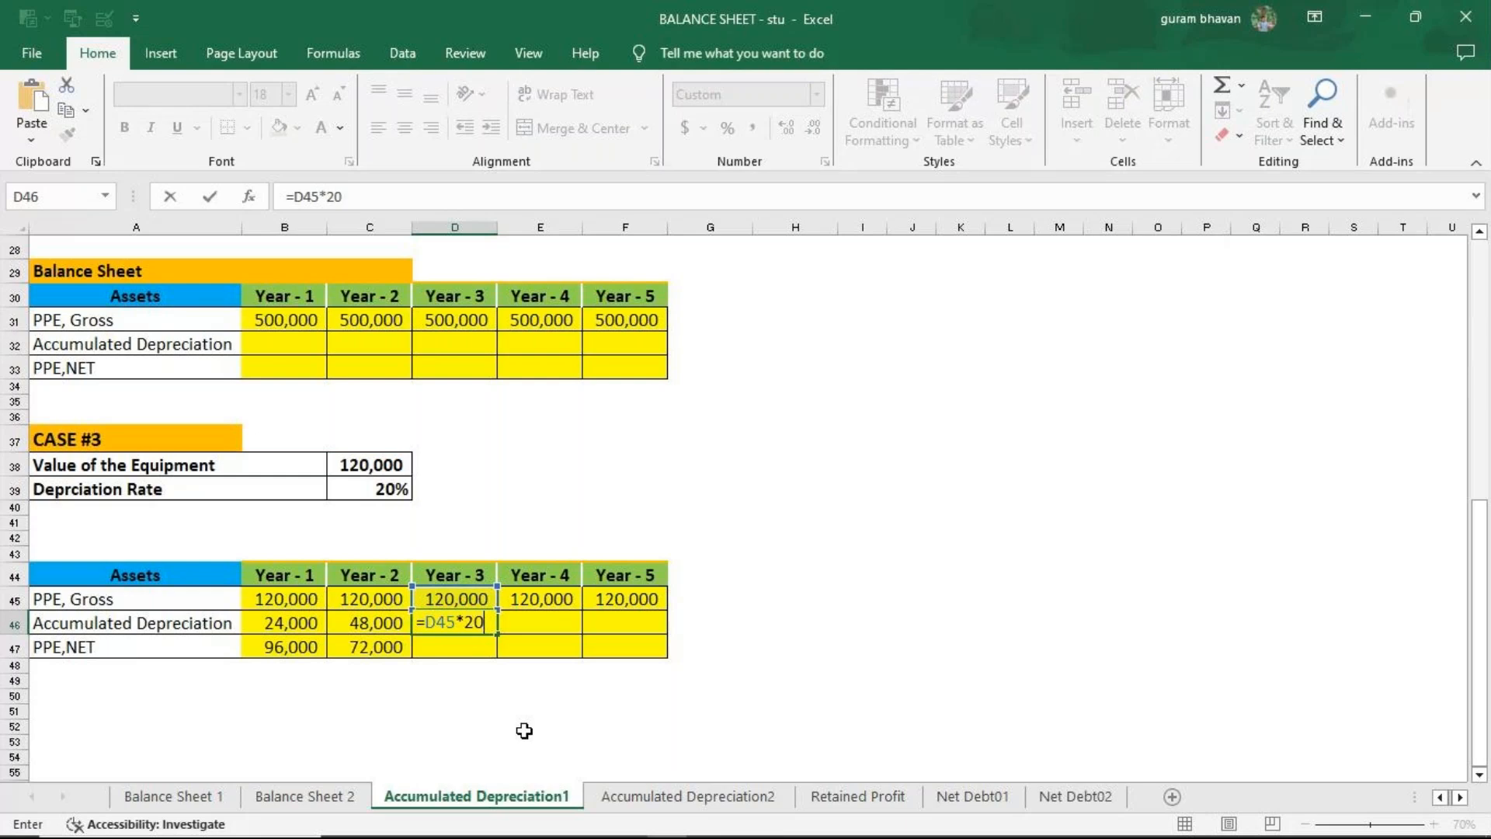
type("%+")
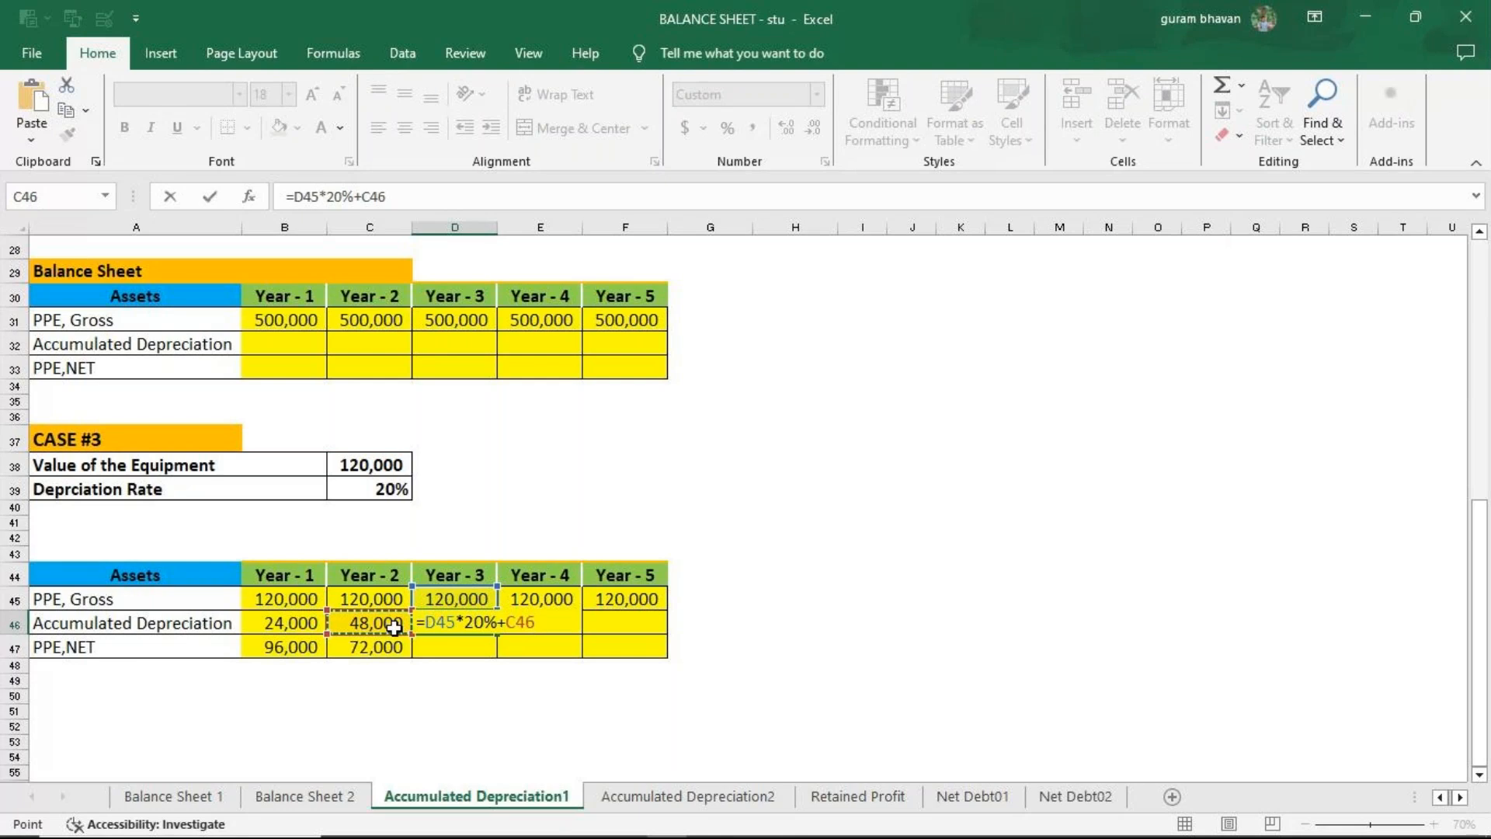
key("Return")
left_click(488, 625)
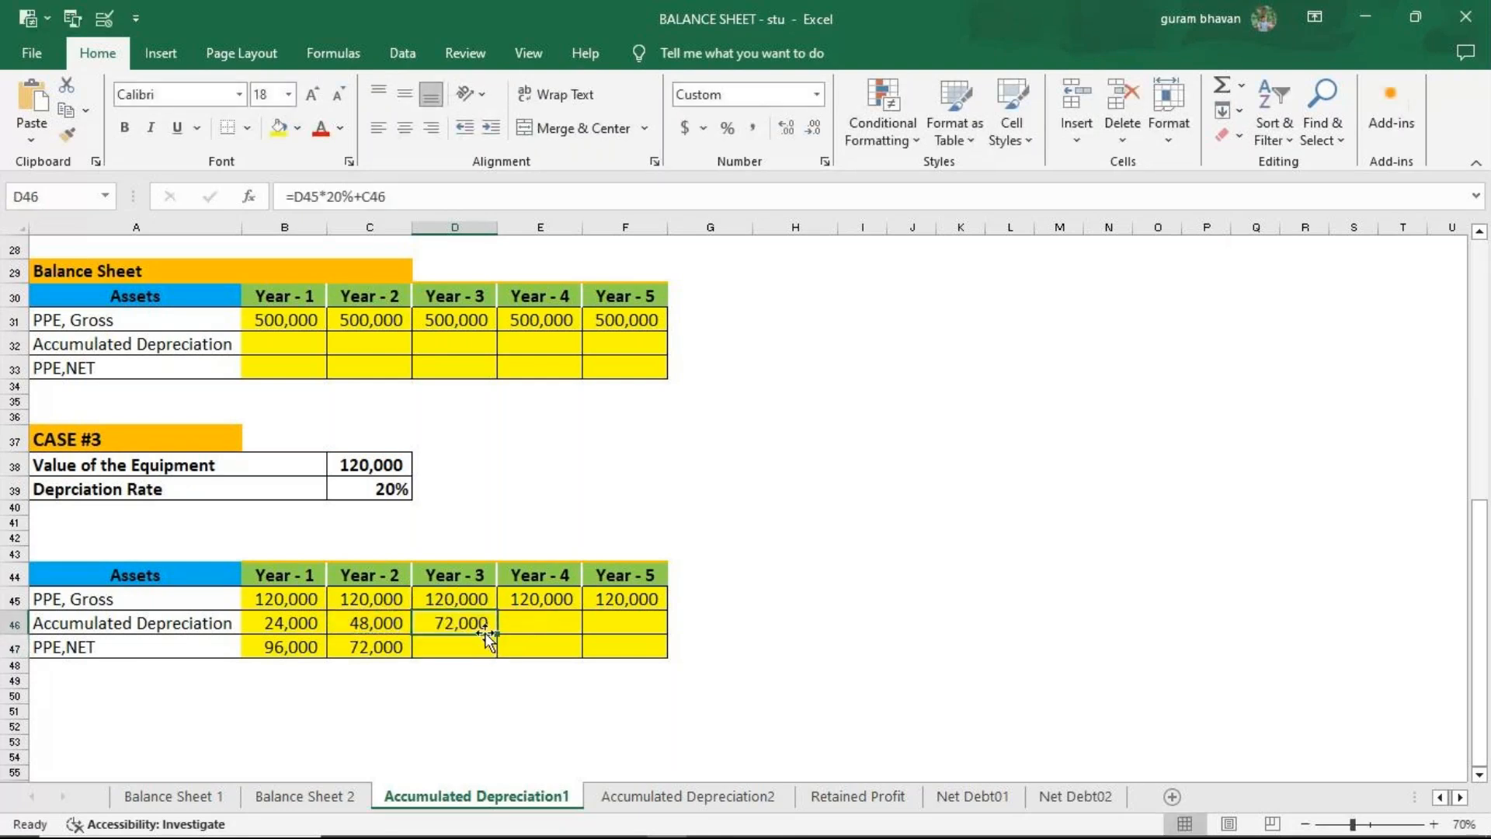
left_click_drag(500, 635, 657, 635)
Calculate Year - 3 PPE,NET in D47 with =D45-D46 and fill the formula across to Year - 5.
left_click(449, 645)
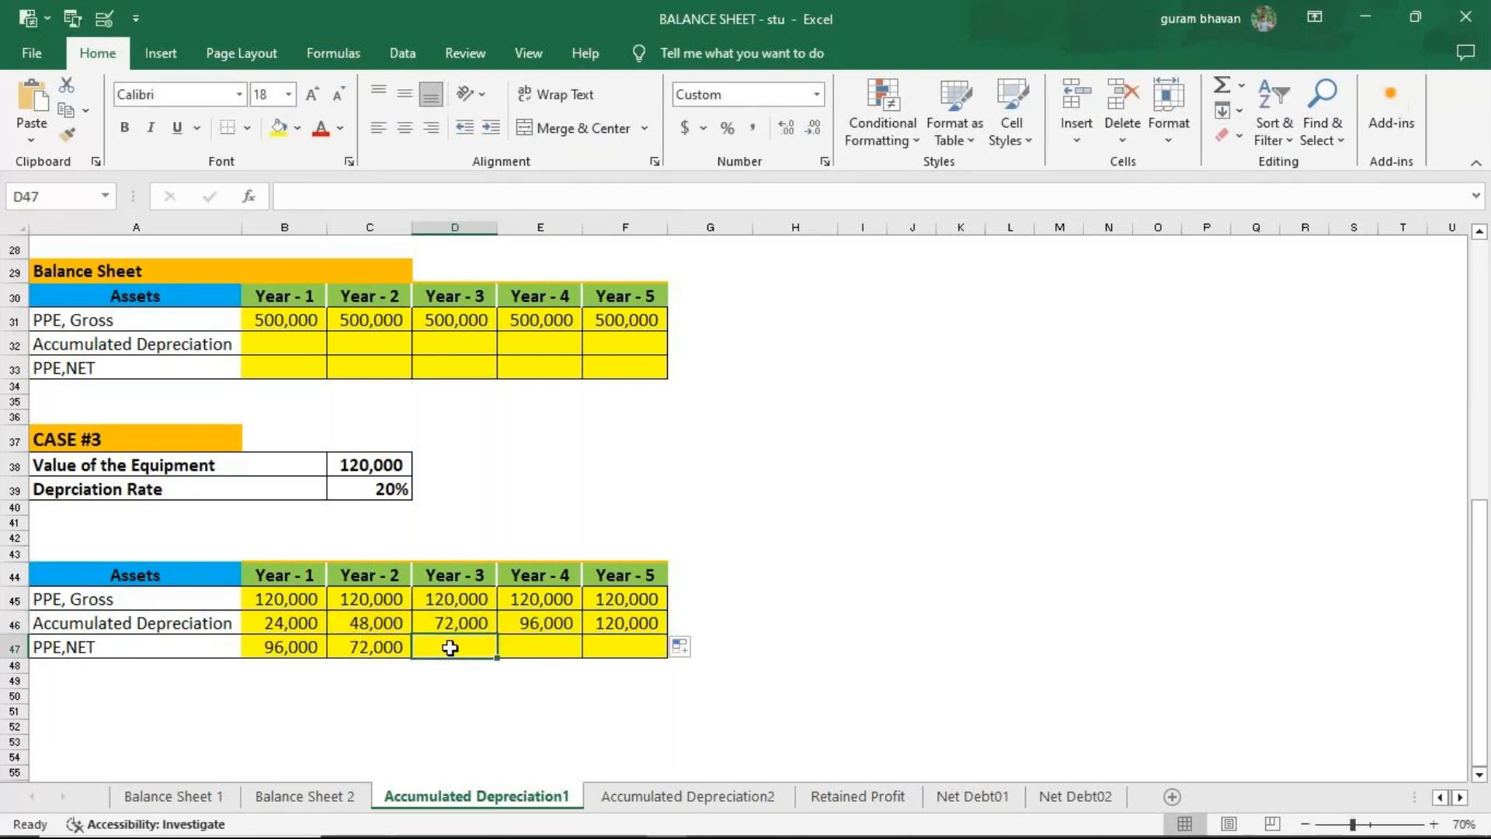
type("=D45-")
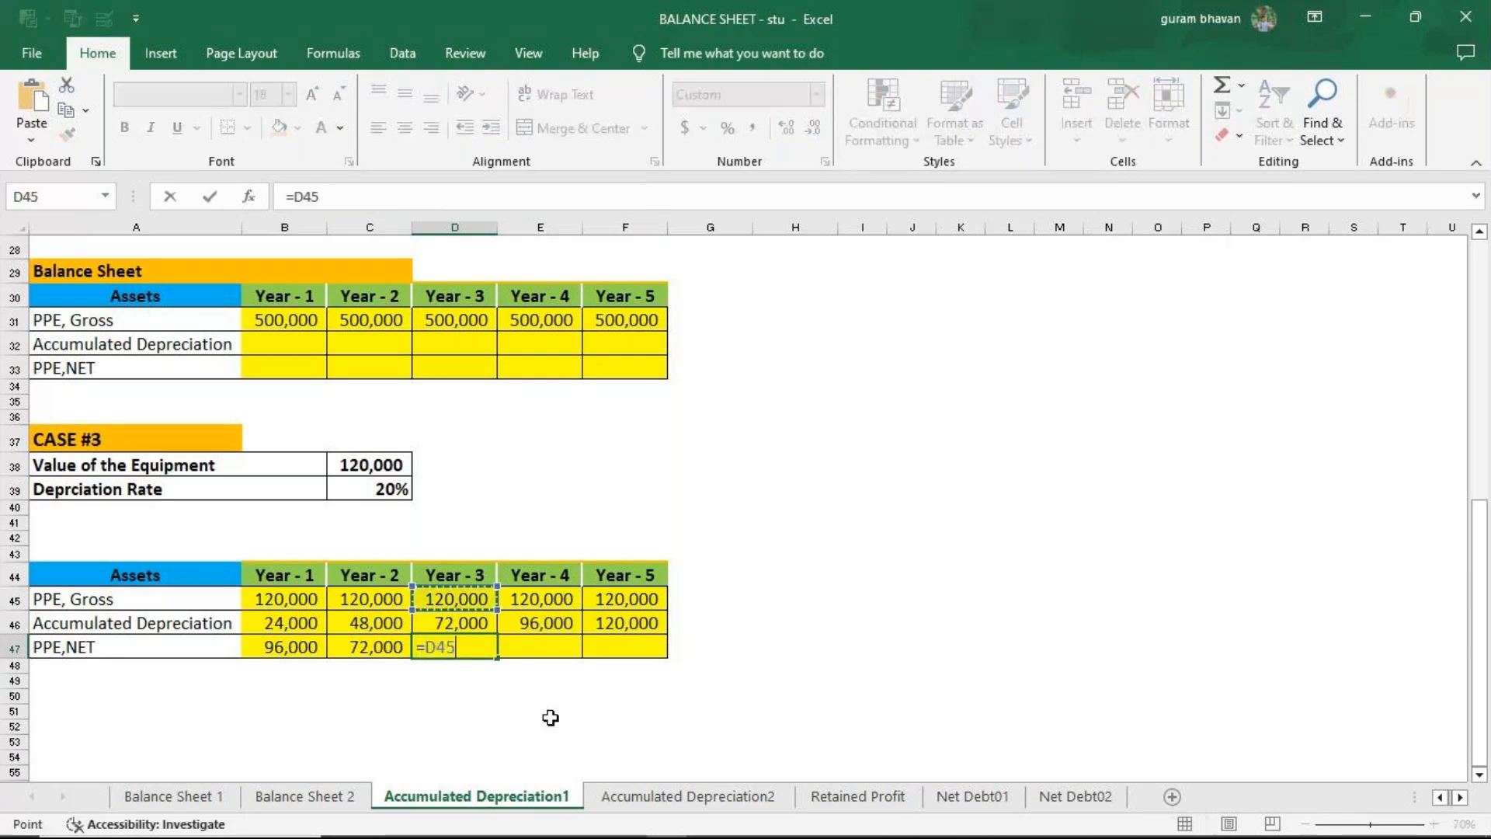
left_click(481, 623)
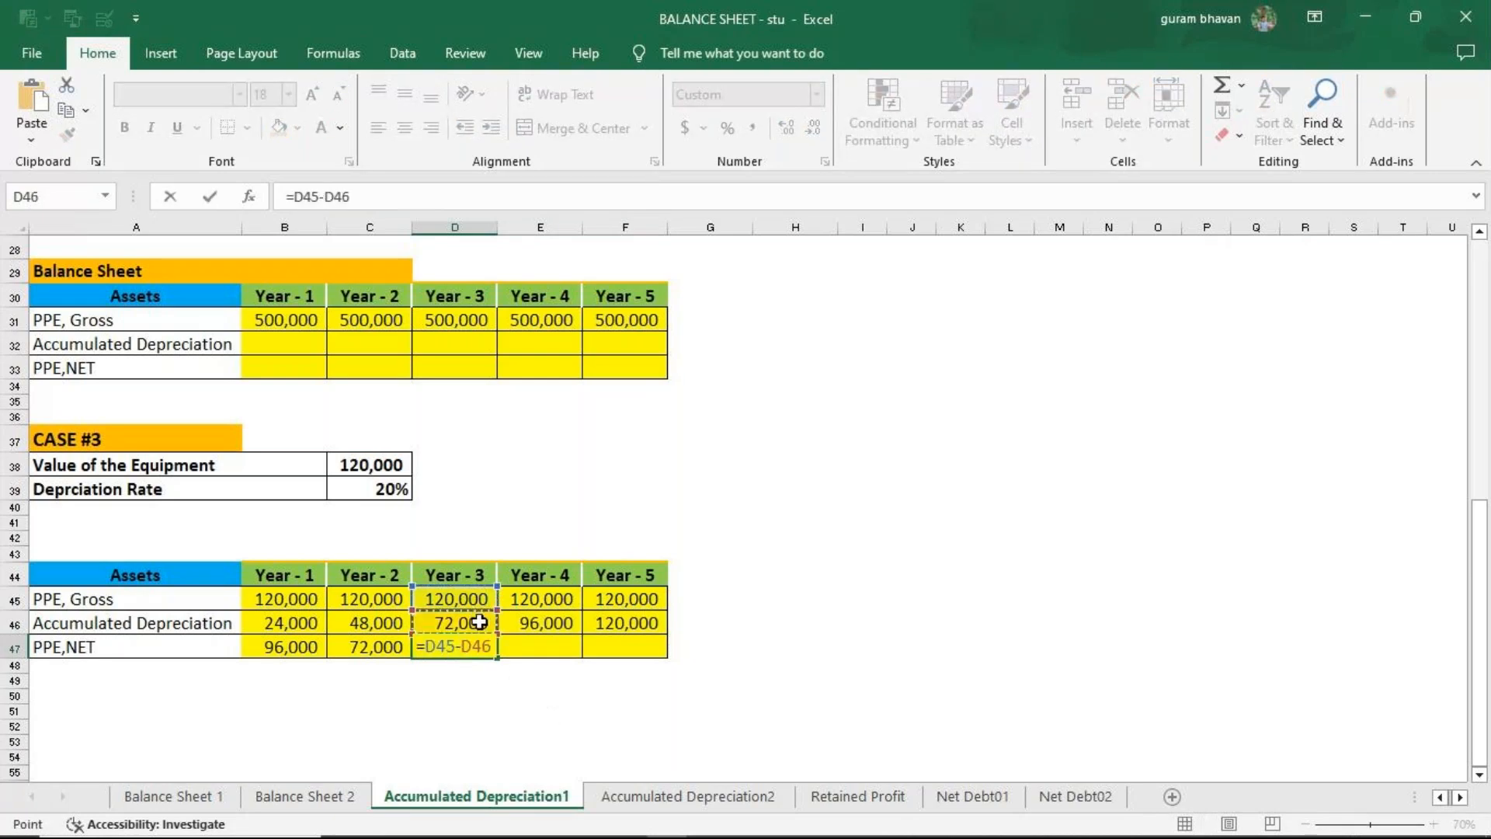
key("Return")
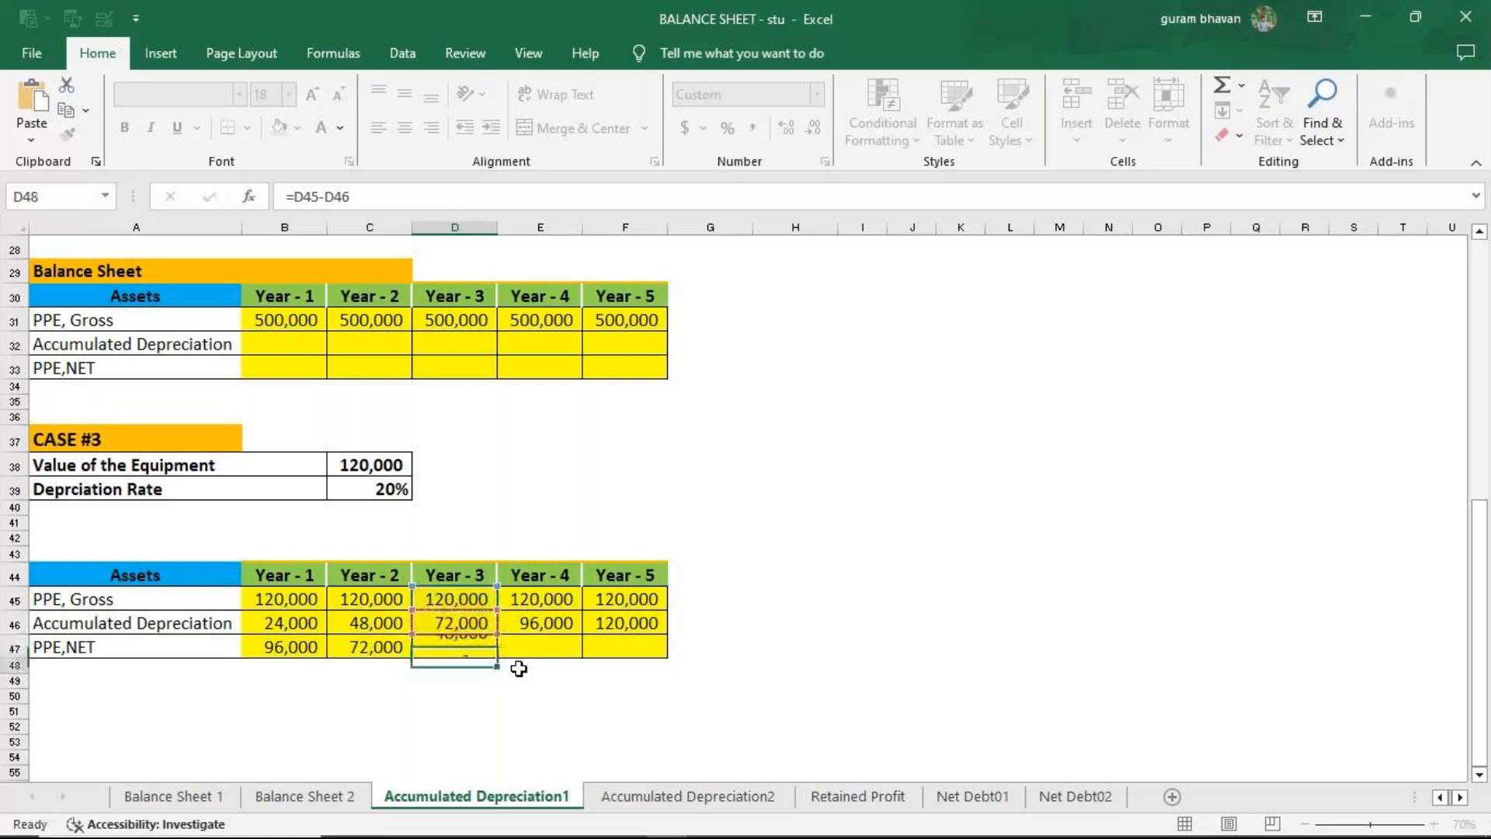
left_click(478, 649)
left_click_drag(497, 657, 666, 652)
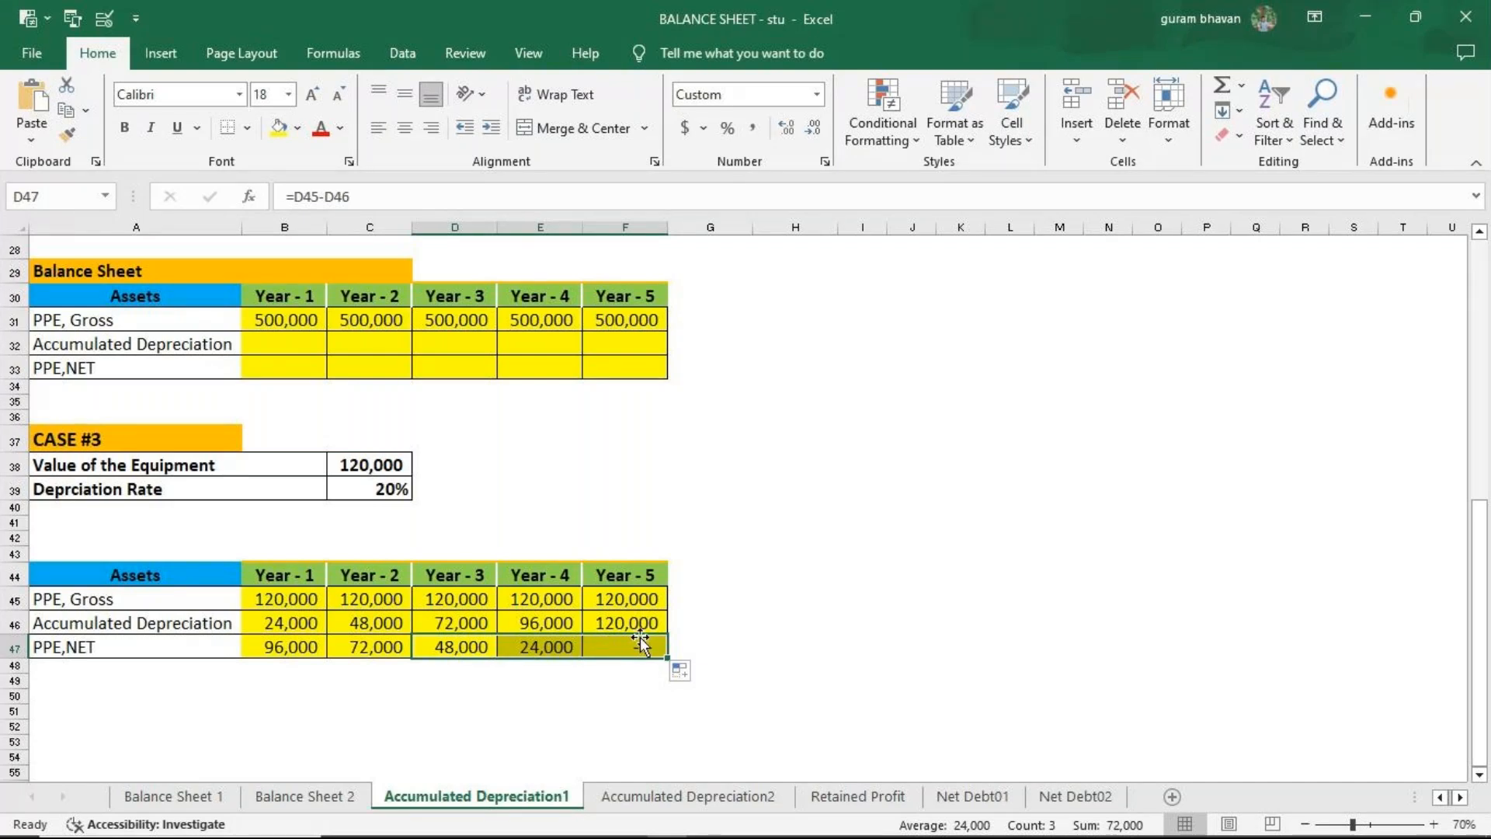
Show the sheet's formulas to review the completed Case #3 table, and return the display to values.
left_click(804, 543)
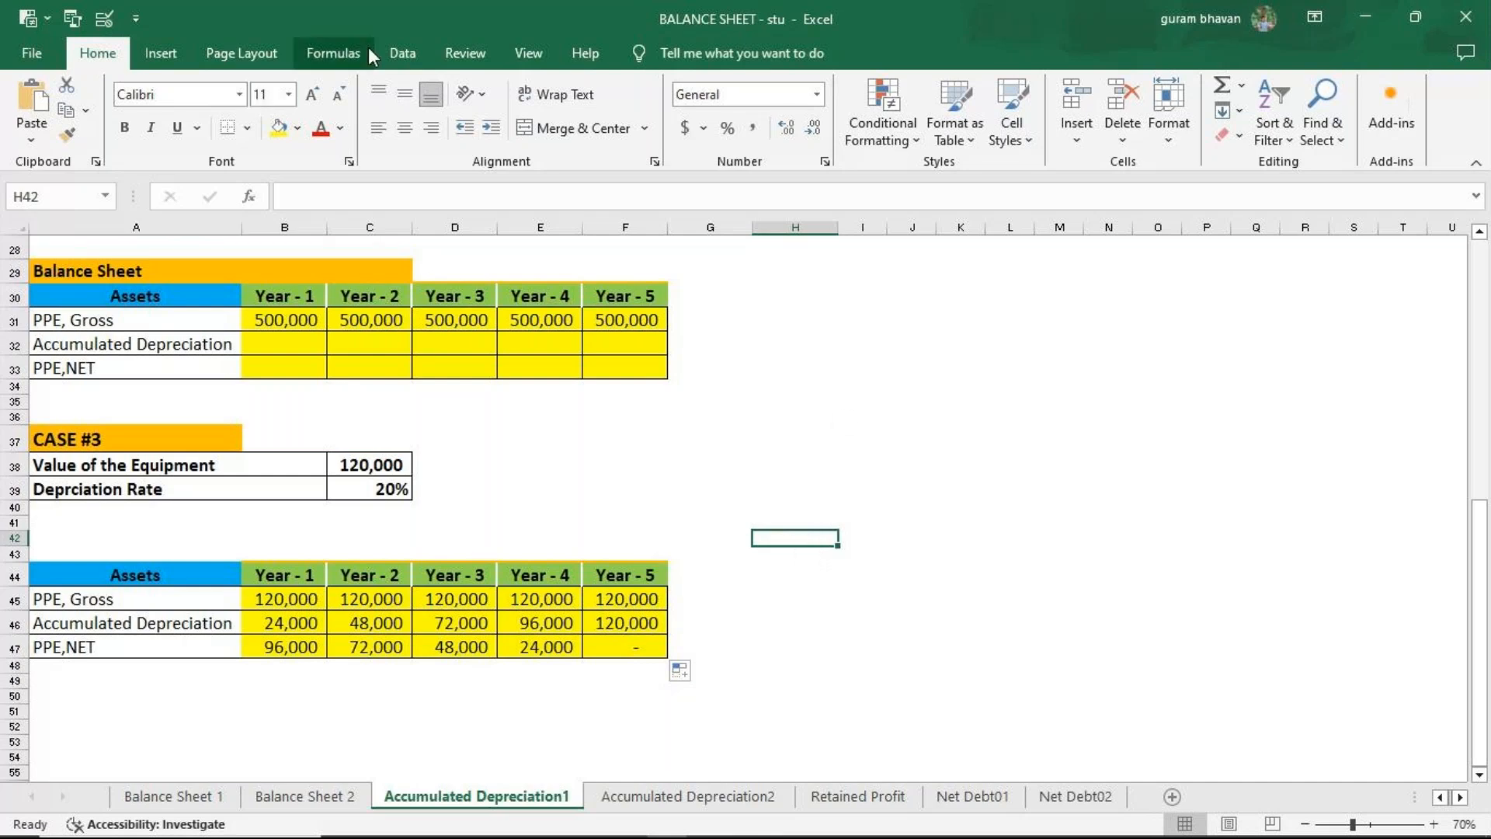
left_click(334, 56)
key("ctrl+grave")
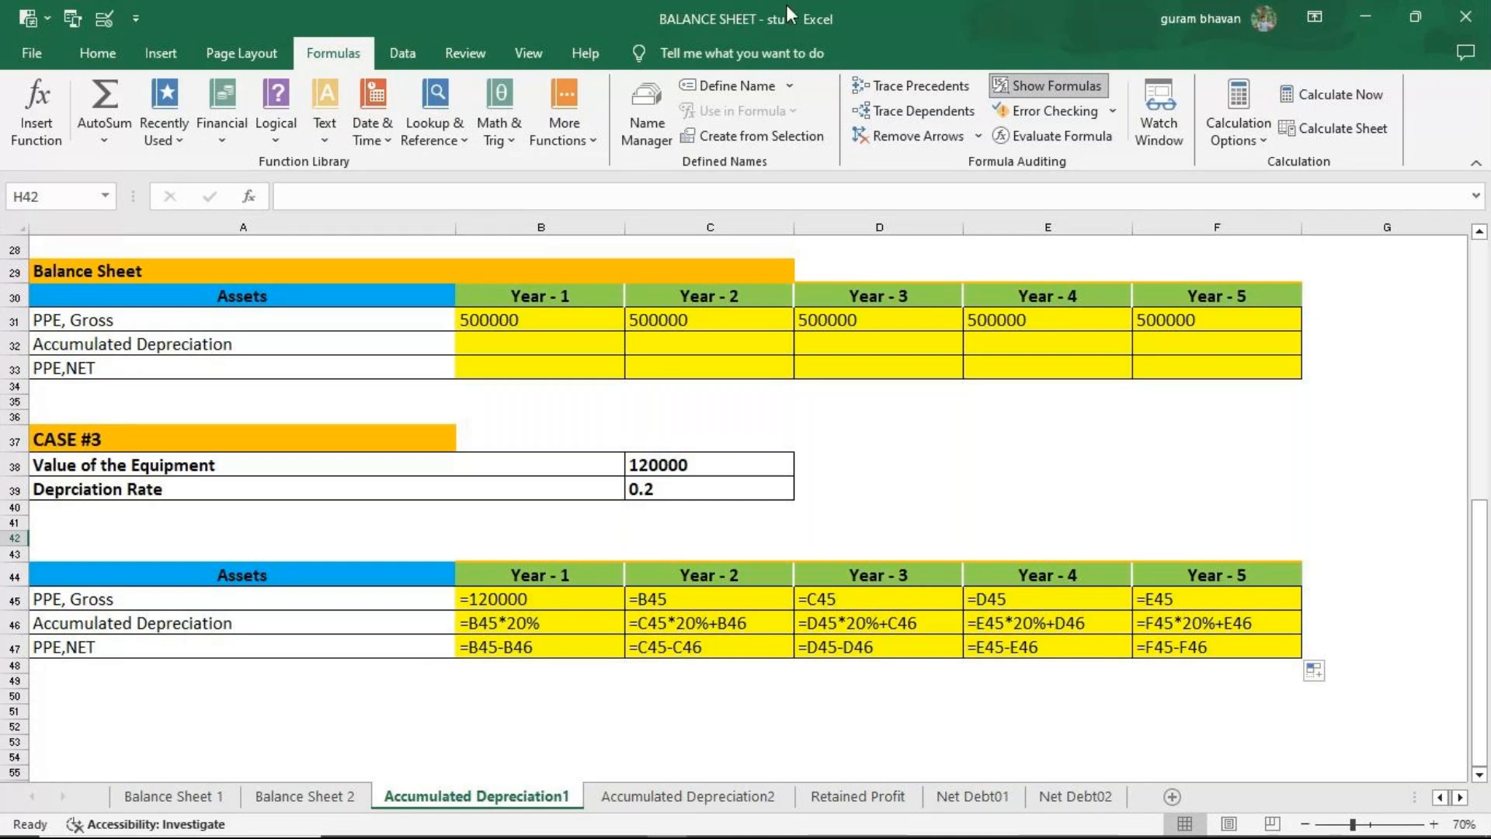
left_click(1076, 91)
On the Accumulated Depreciation2 sheet, clear Case #1's Accumulated Depreciation and Fixed Asset,Net values in C16:I17.
left_click(679, 796)
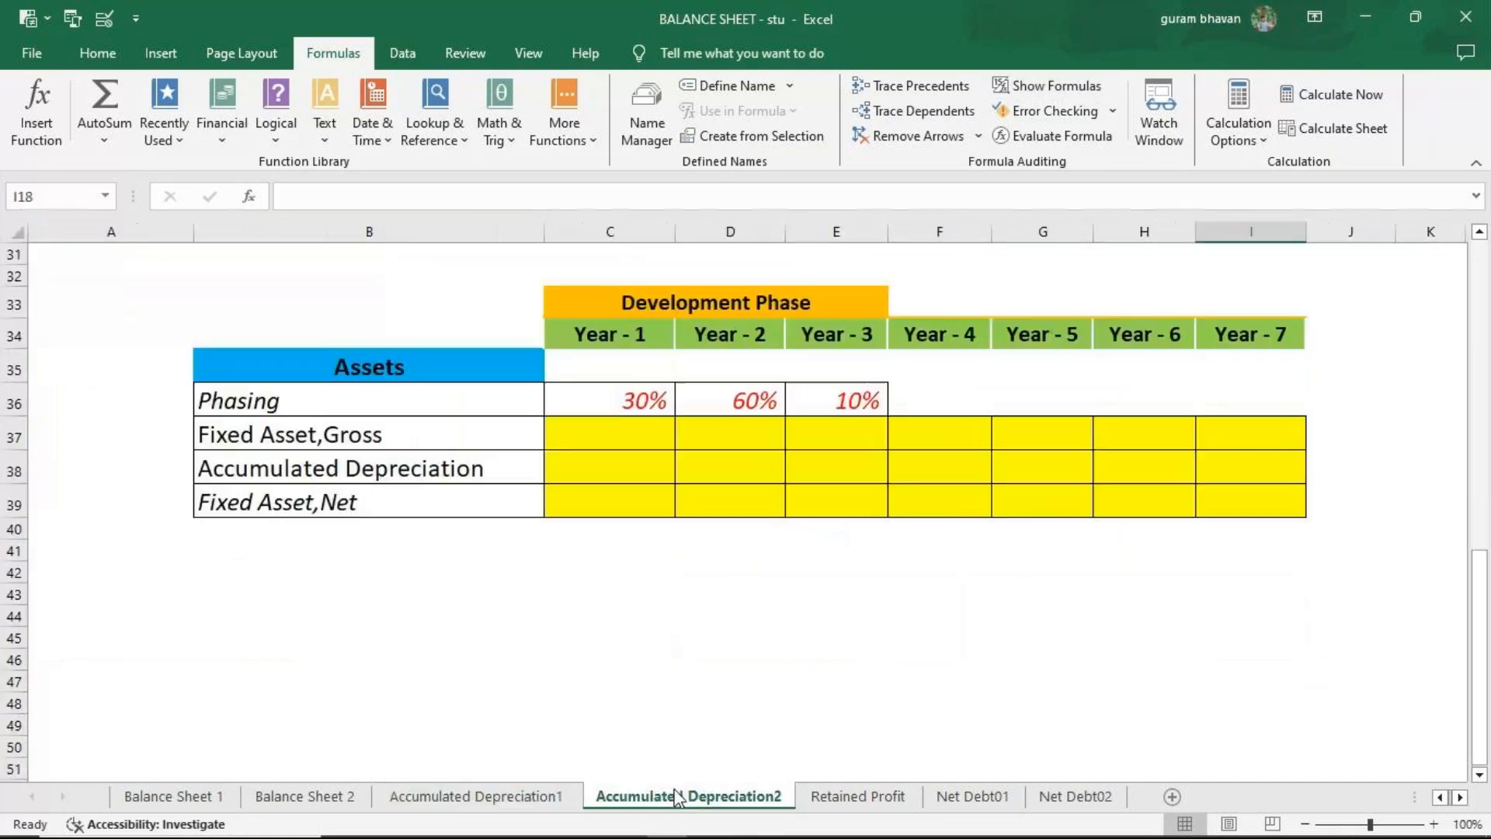
scroll(762, 641, "up", 10)
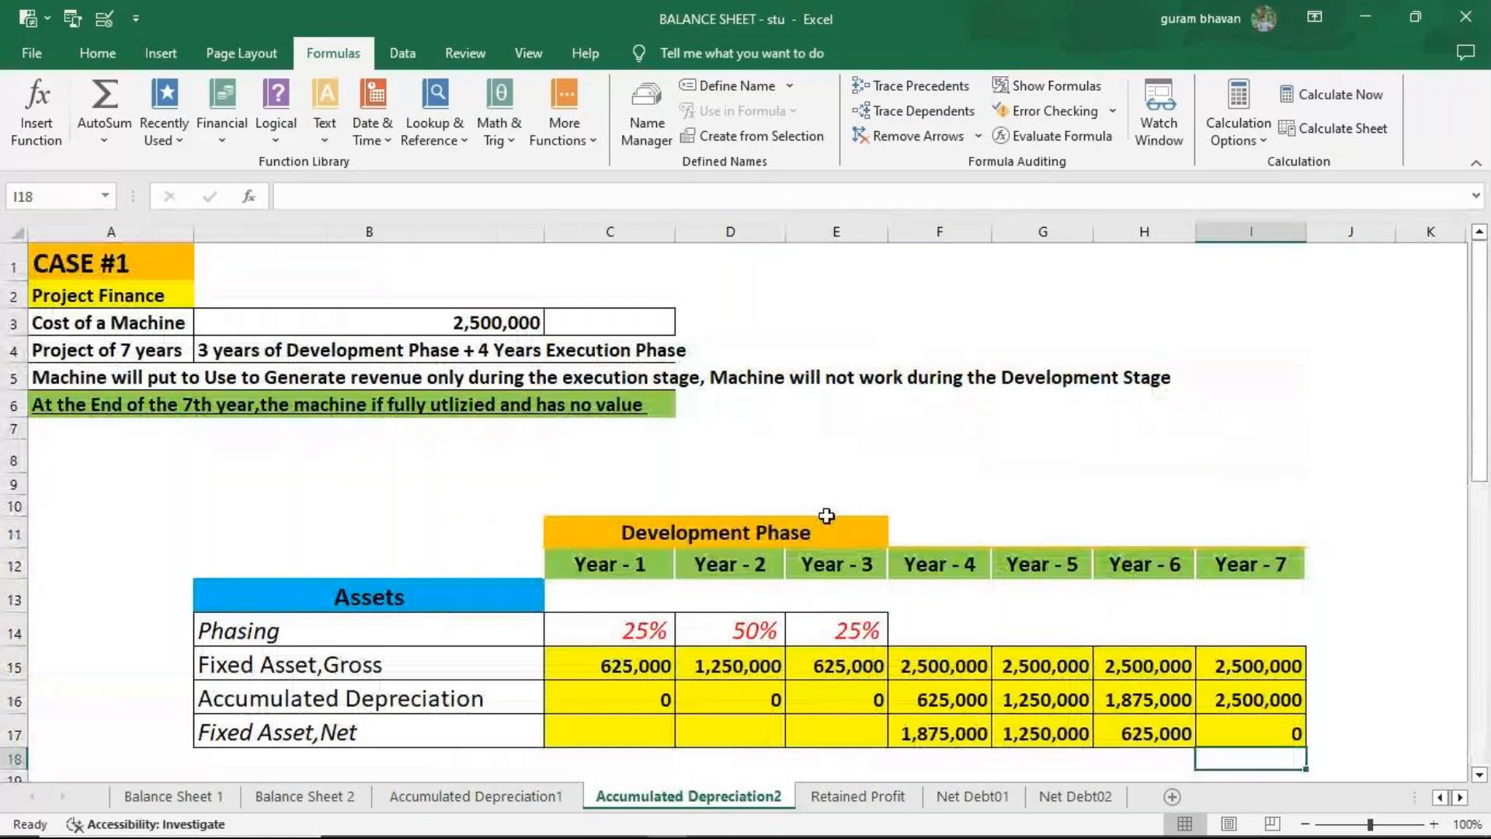
scroll(1087, 560, "down", 1)
left_click_drag(657, 610, 1228, 641)
key("Delete")
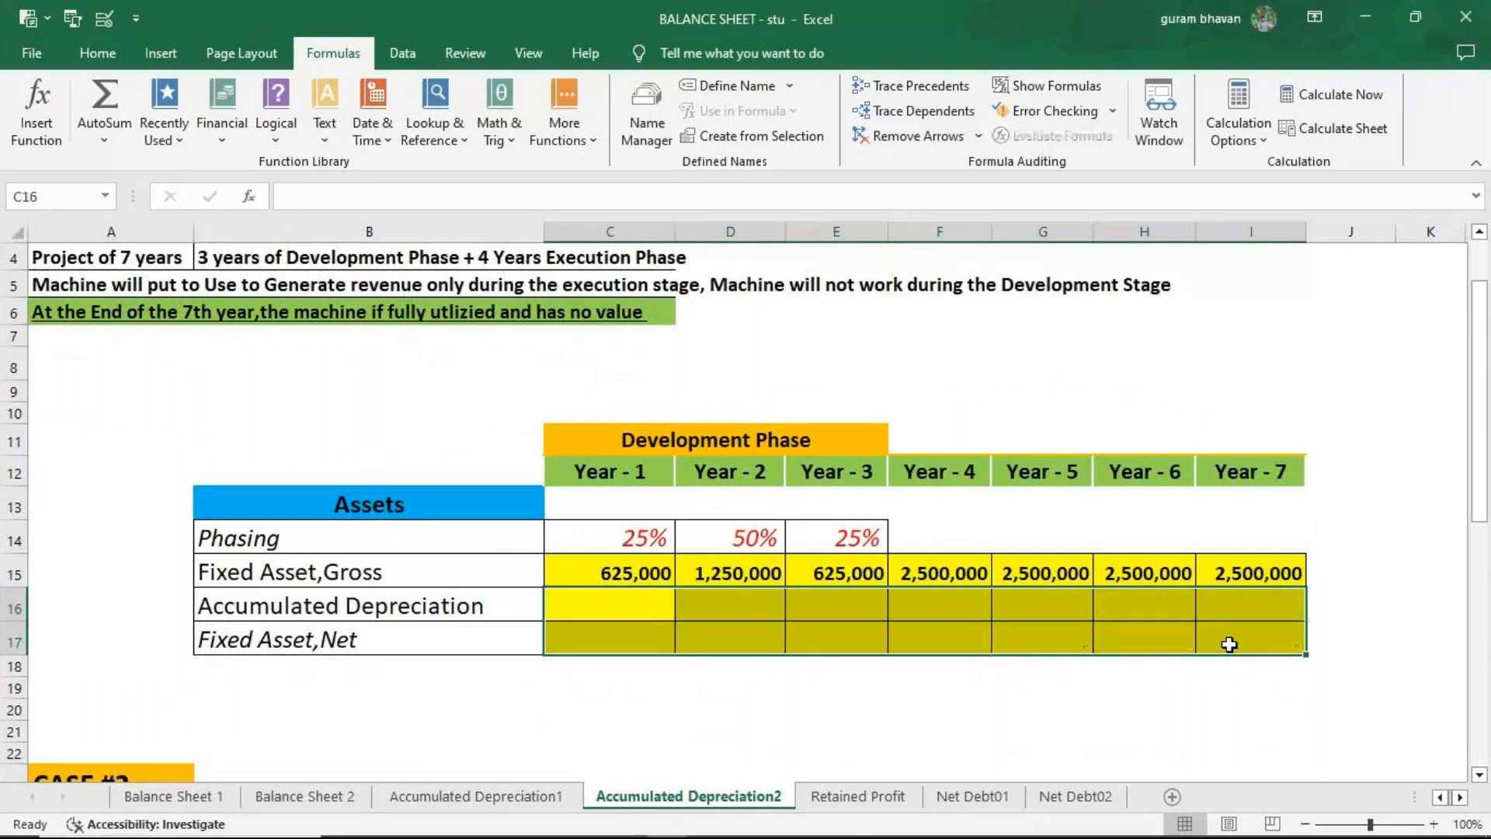
Clear Case #1's Fixed Asset,Gross values for Year - 1 through Year - 7 in C15:I15.
left_click(630, 568)
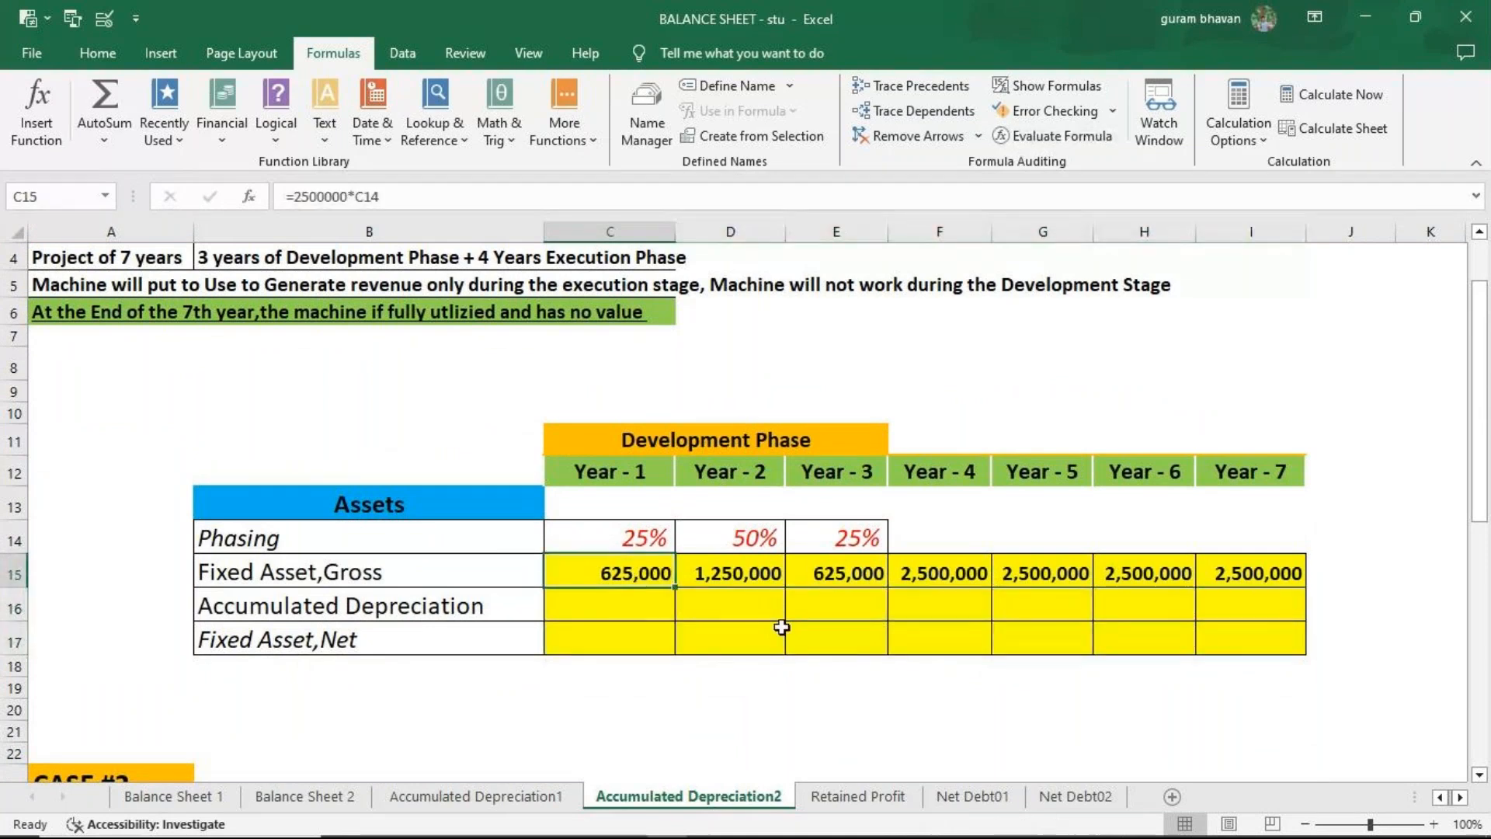
scroll(809, 609, "up", 1)
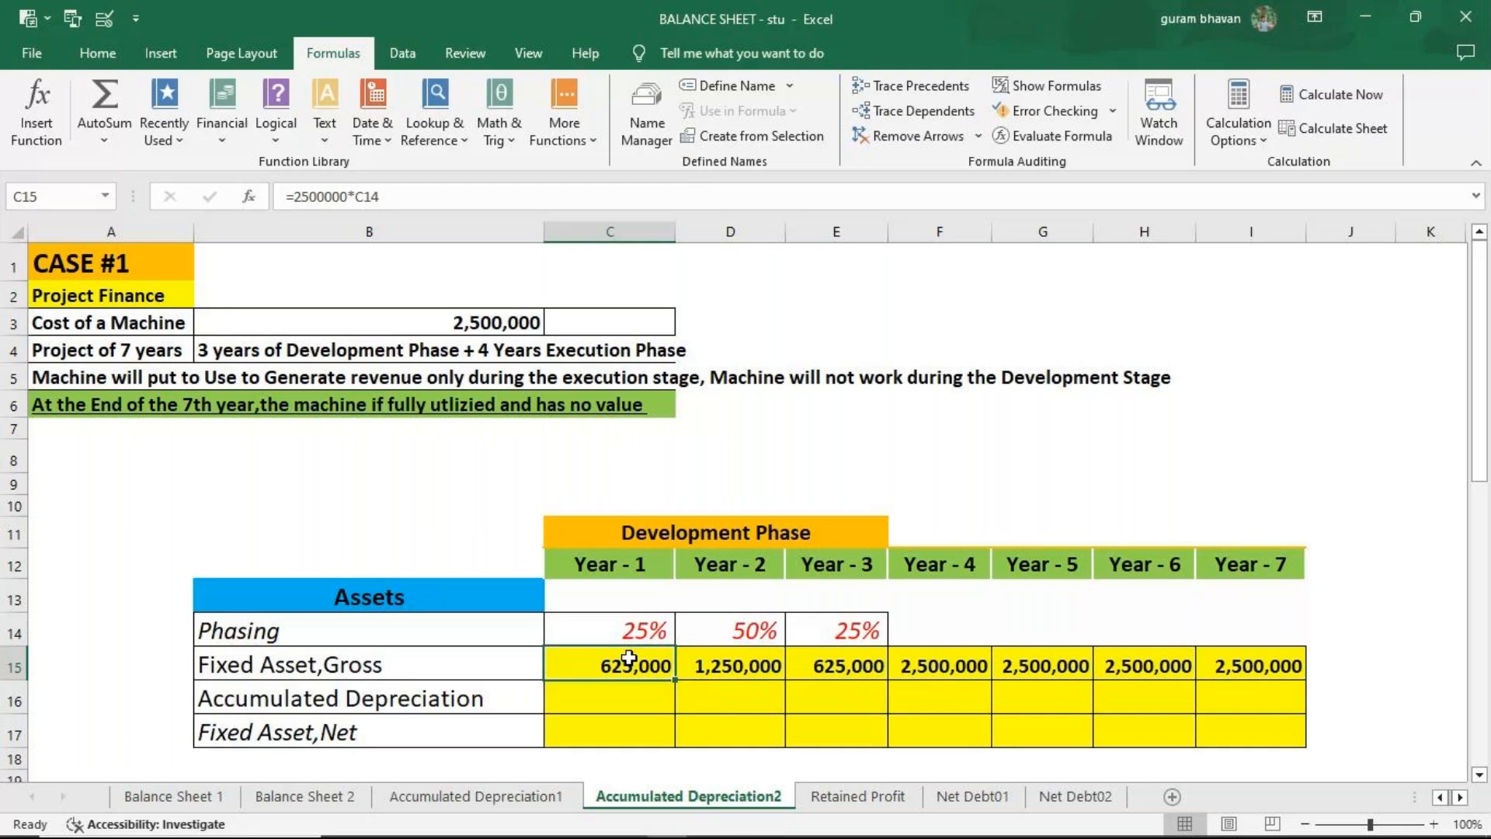
left_click(1138, 654)
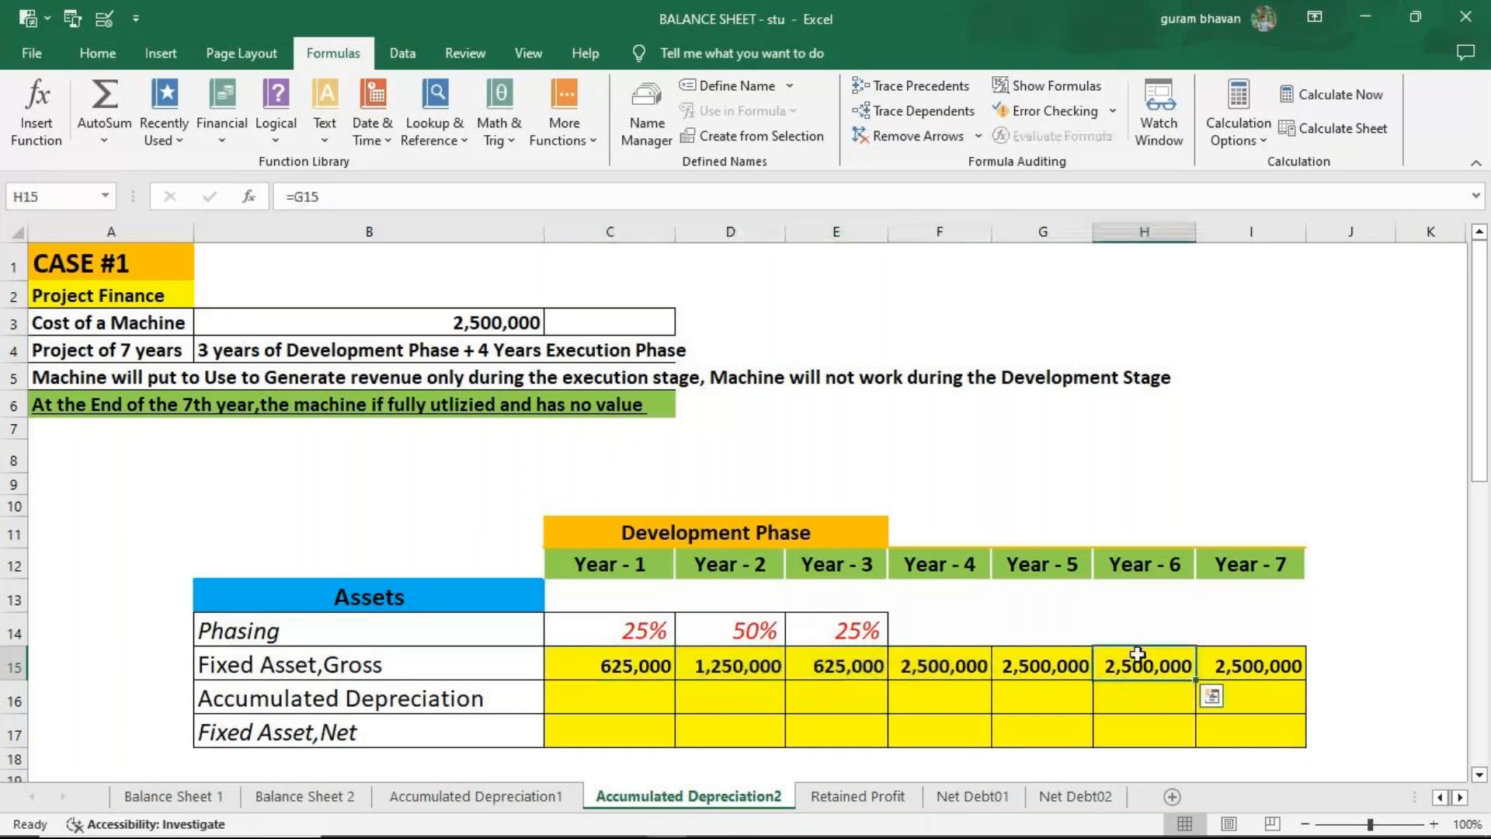
left_click_drag(1138, 654, 1231, 663)
key("Delete")
left_click_drag(610, 665, 1025, 661)
key("Delete")
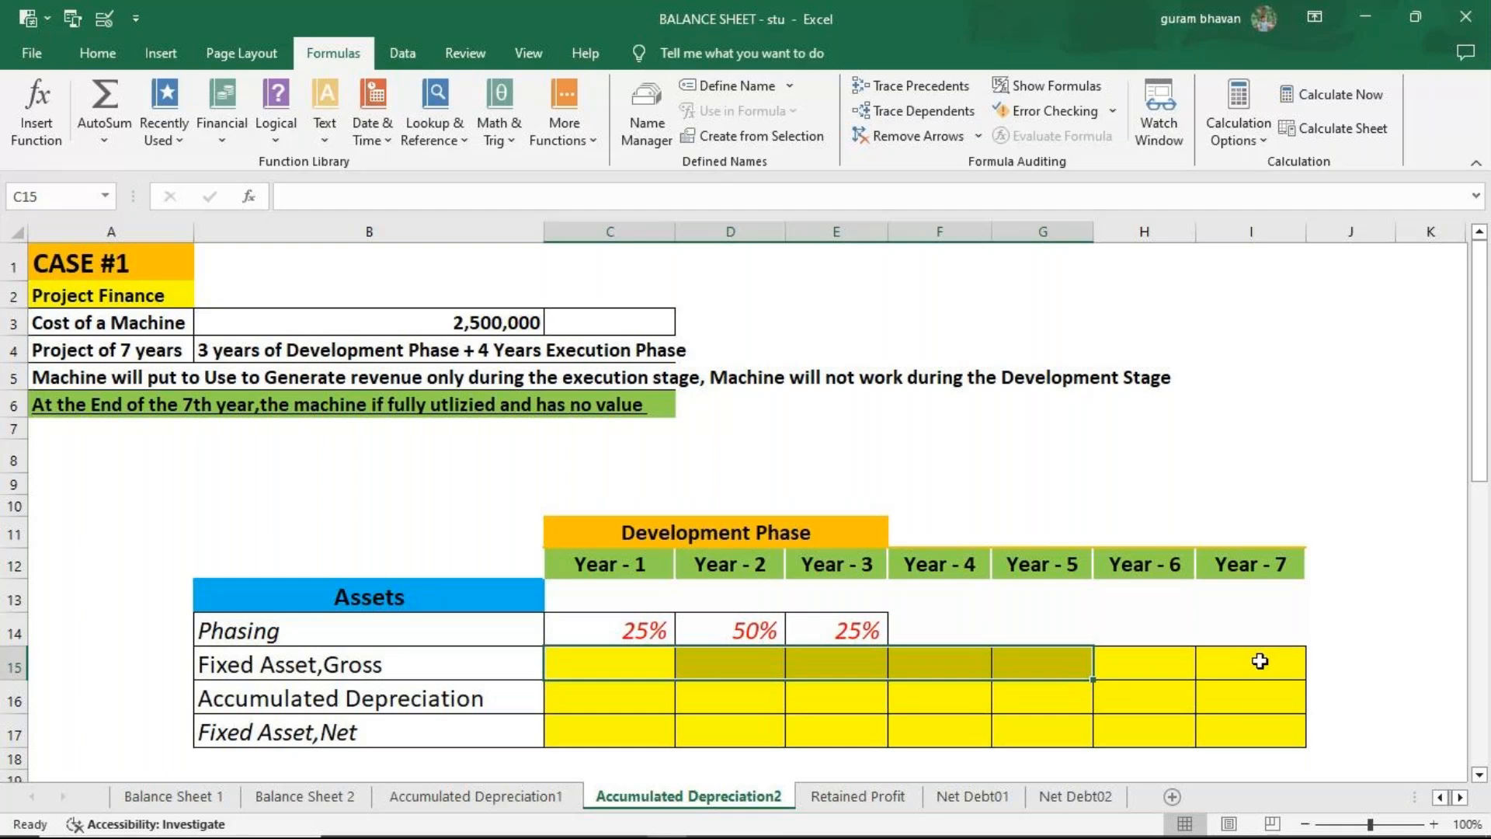
Calculate Year - 1 Fixed Asset,Gross in C15 of Case #1 with =2500000*C14.
scroll(893, 644, "down", 1)
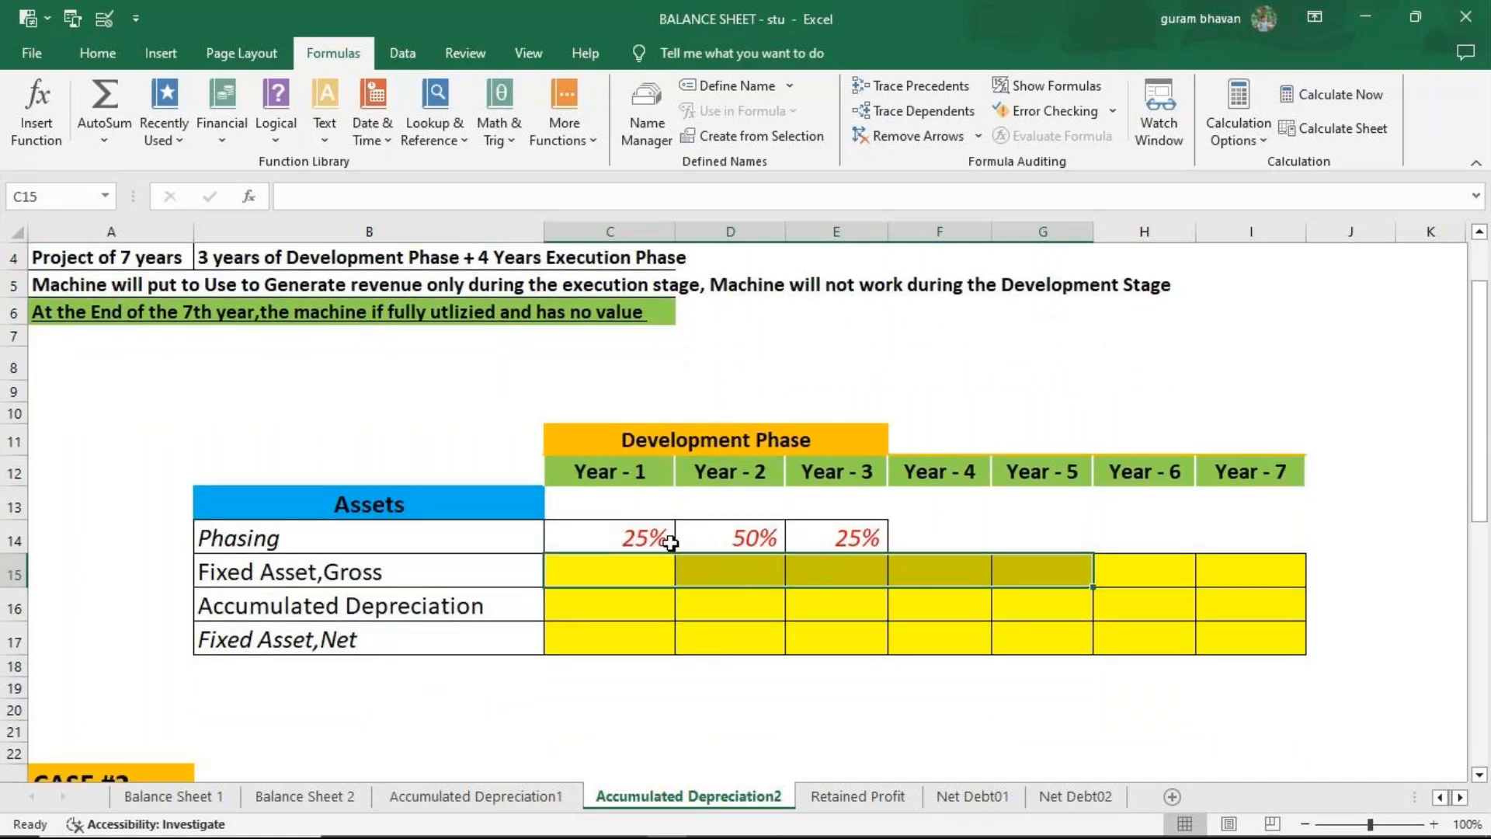
scroll(668, 543, "up", 1)
scroll(854, 621, "up", 1)
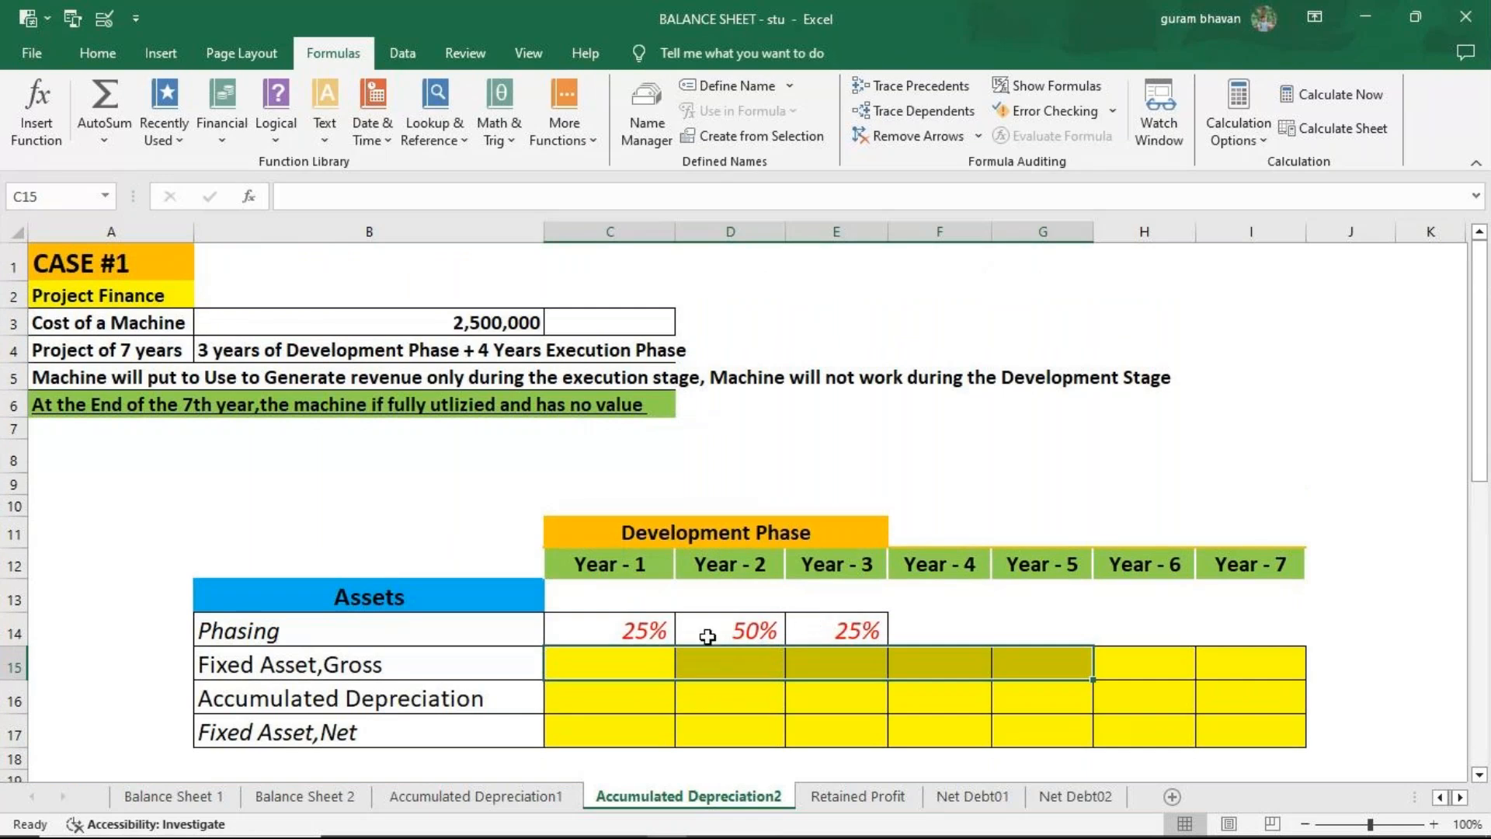
scroll(583, 607, "down", 1)
scroll(584, 607, "down", 1)
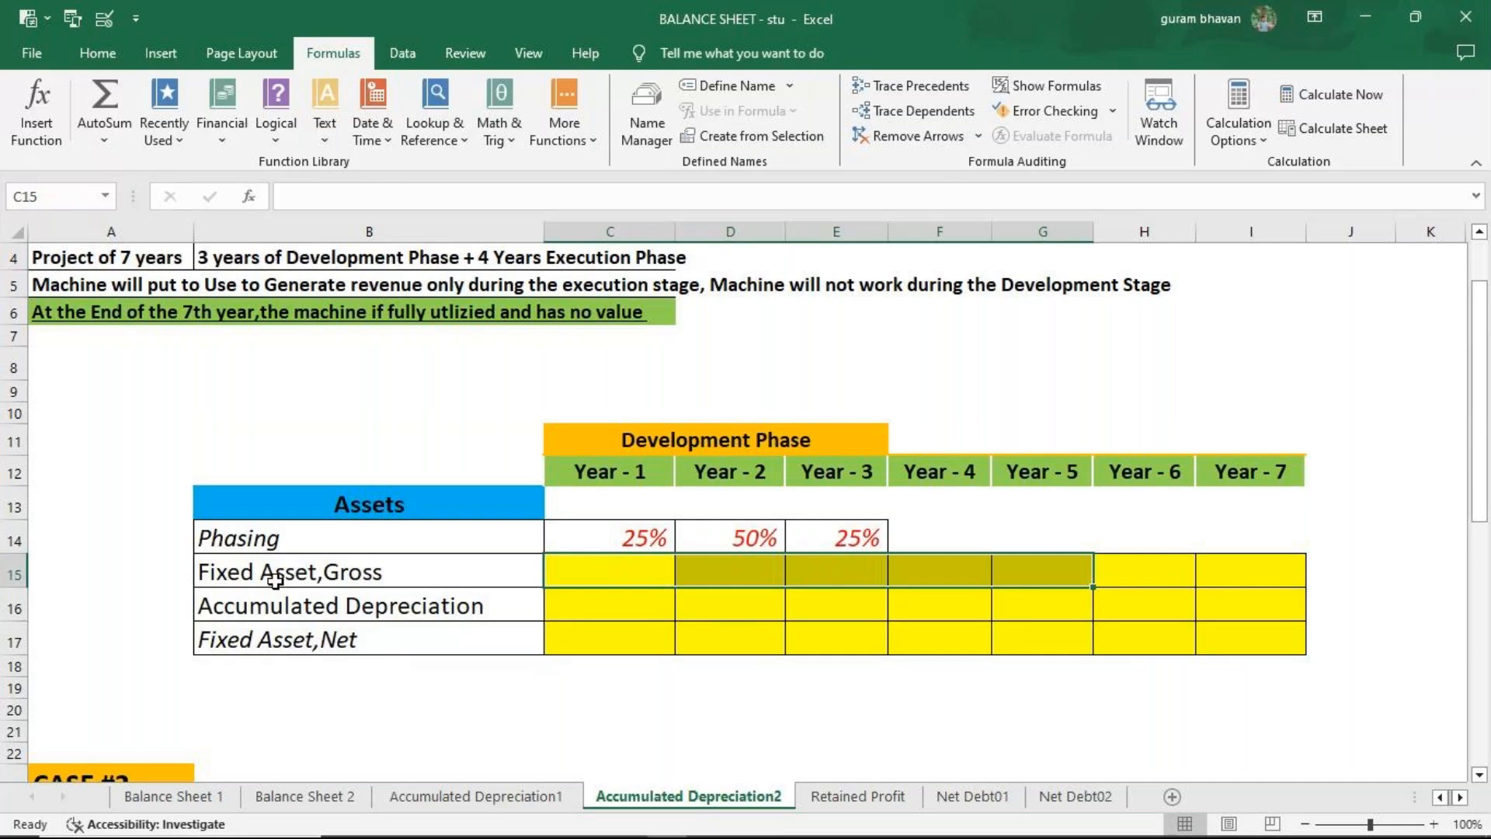
scroll(676, 593, "up", 1)
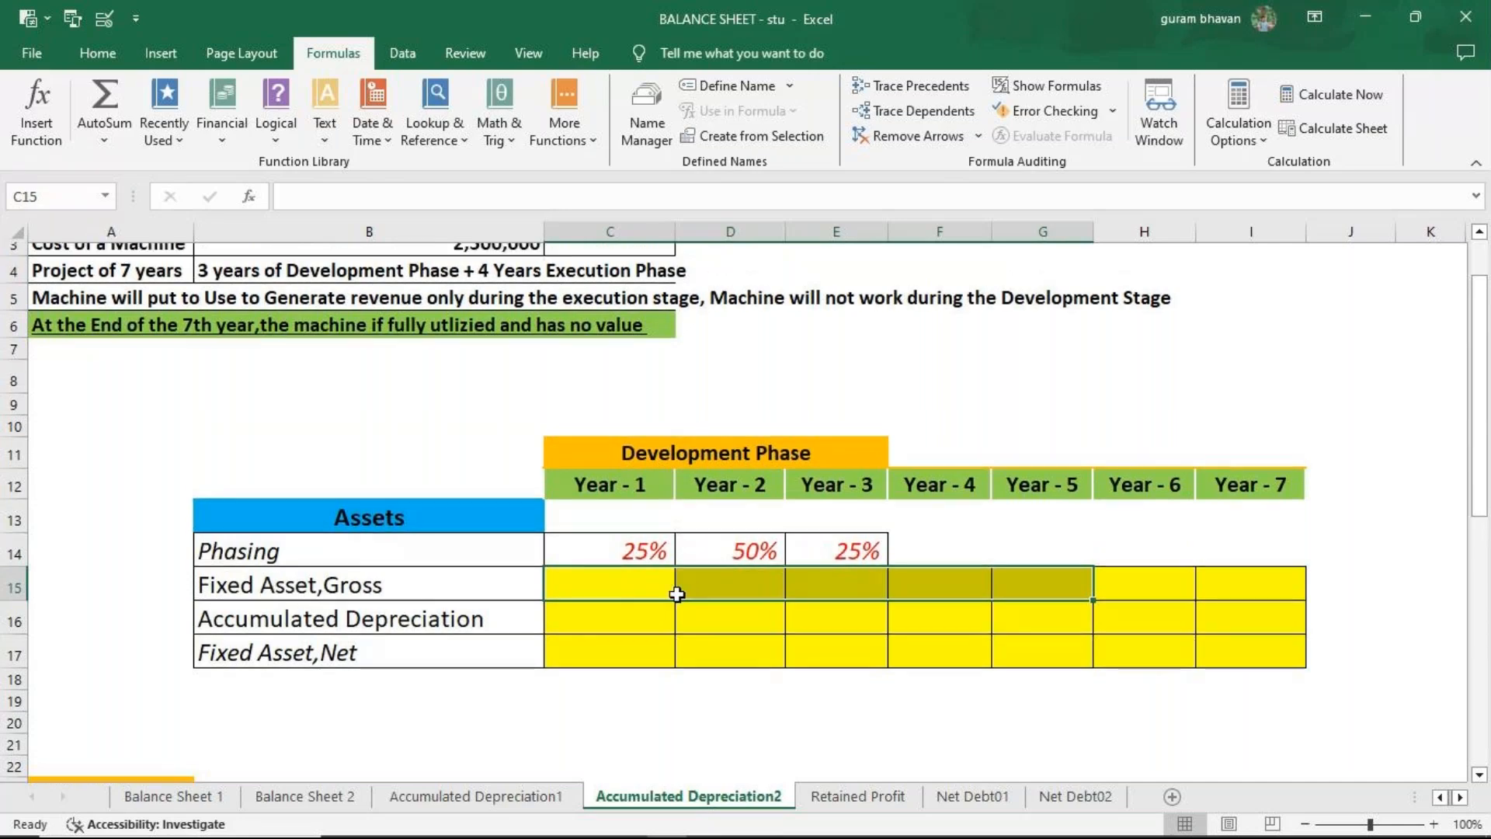
left_click(613, 662)
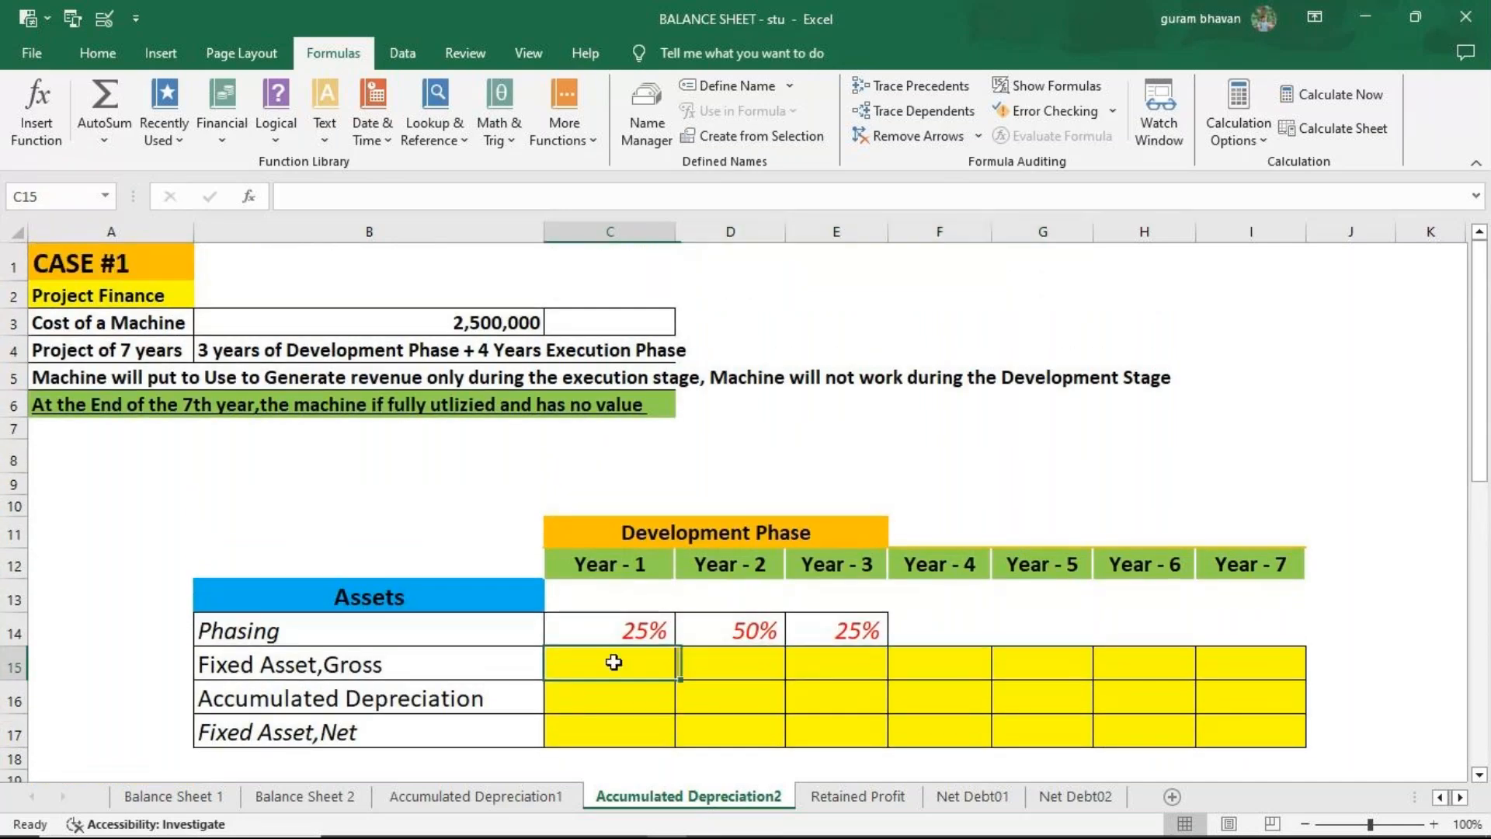
type("=")
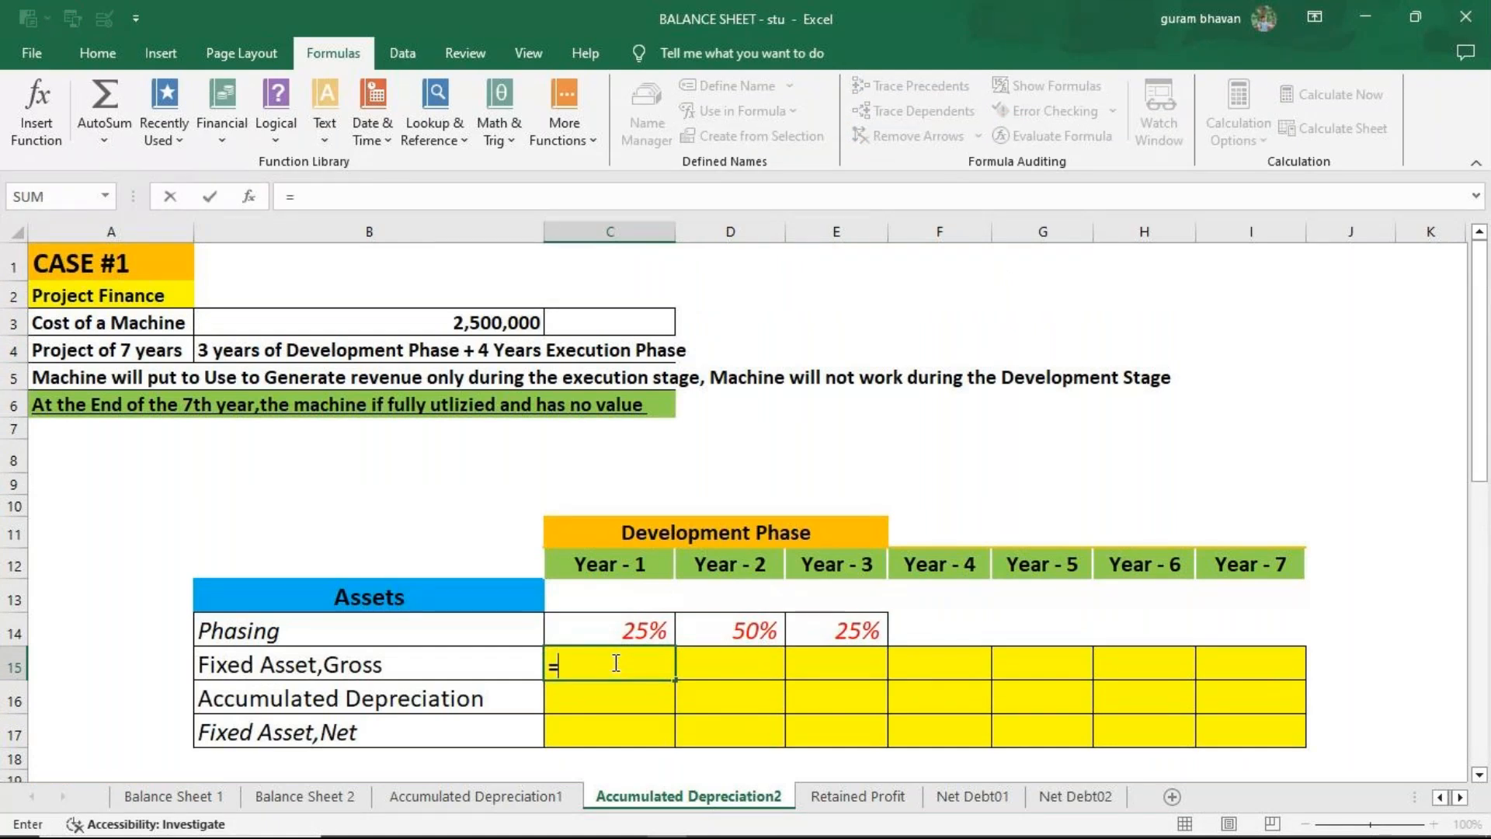
type("2500000")
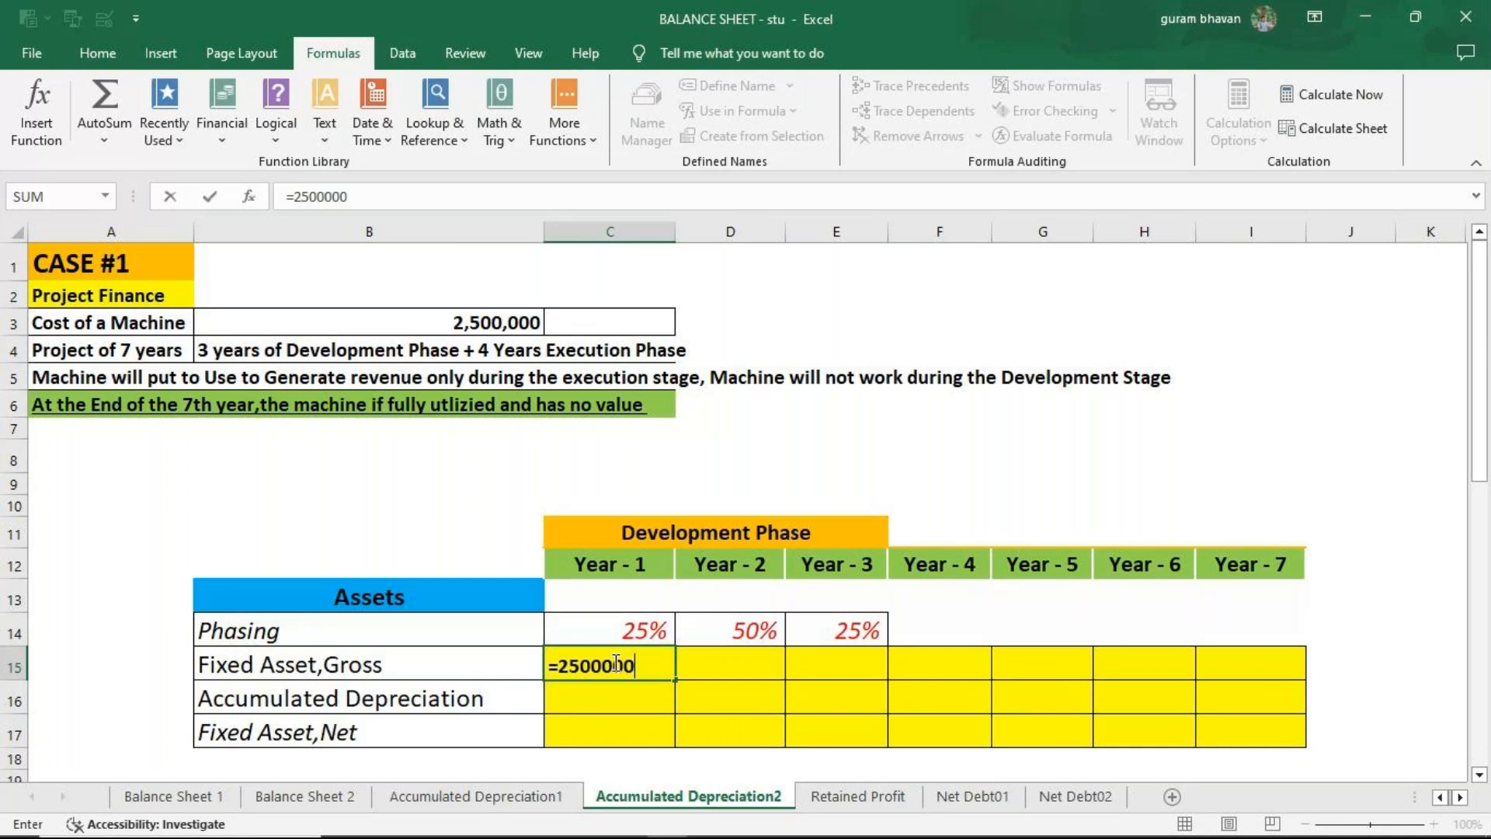
type("*")
left_click(572, 621)
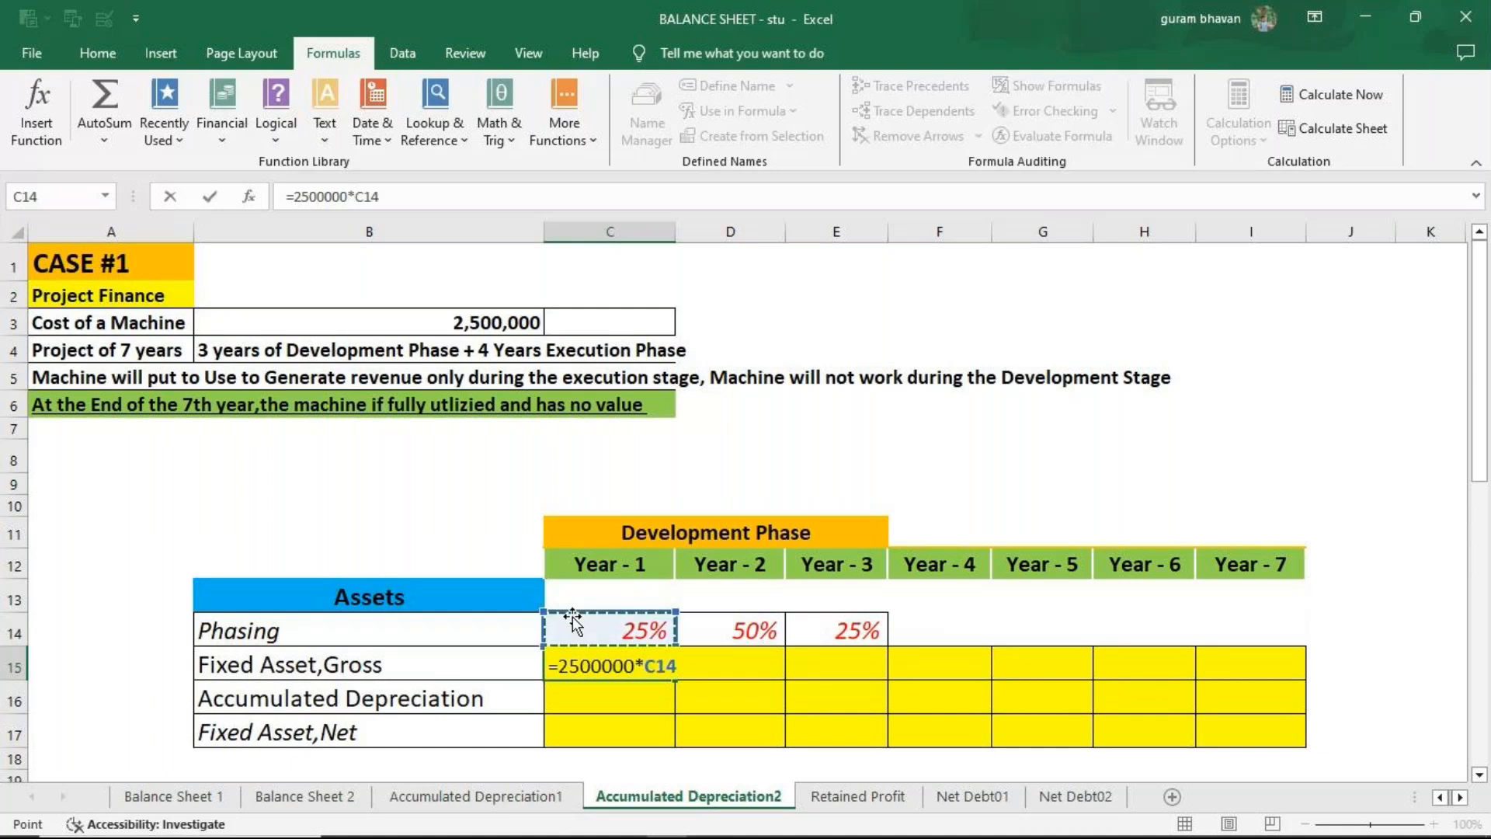
key("Return")
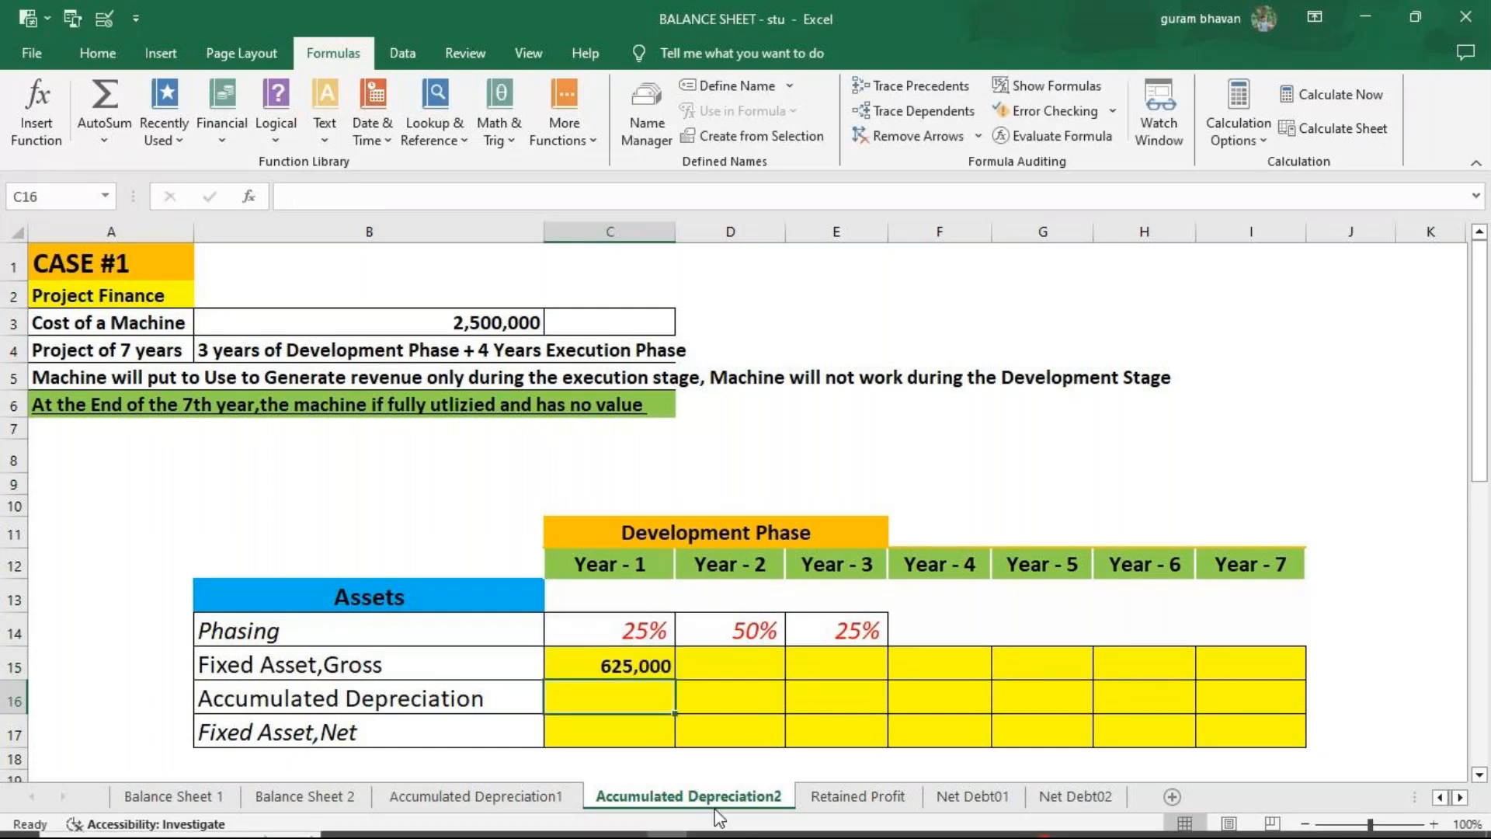
Calculate Year - 2 Fixed Asset,Gross in D15 with =2500000*D14.
left_click(719, 671)
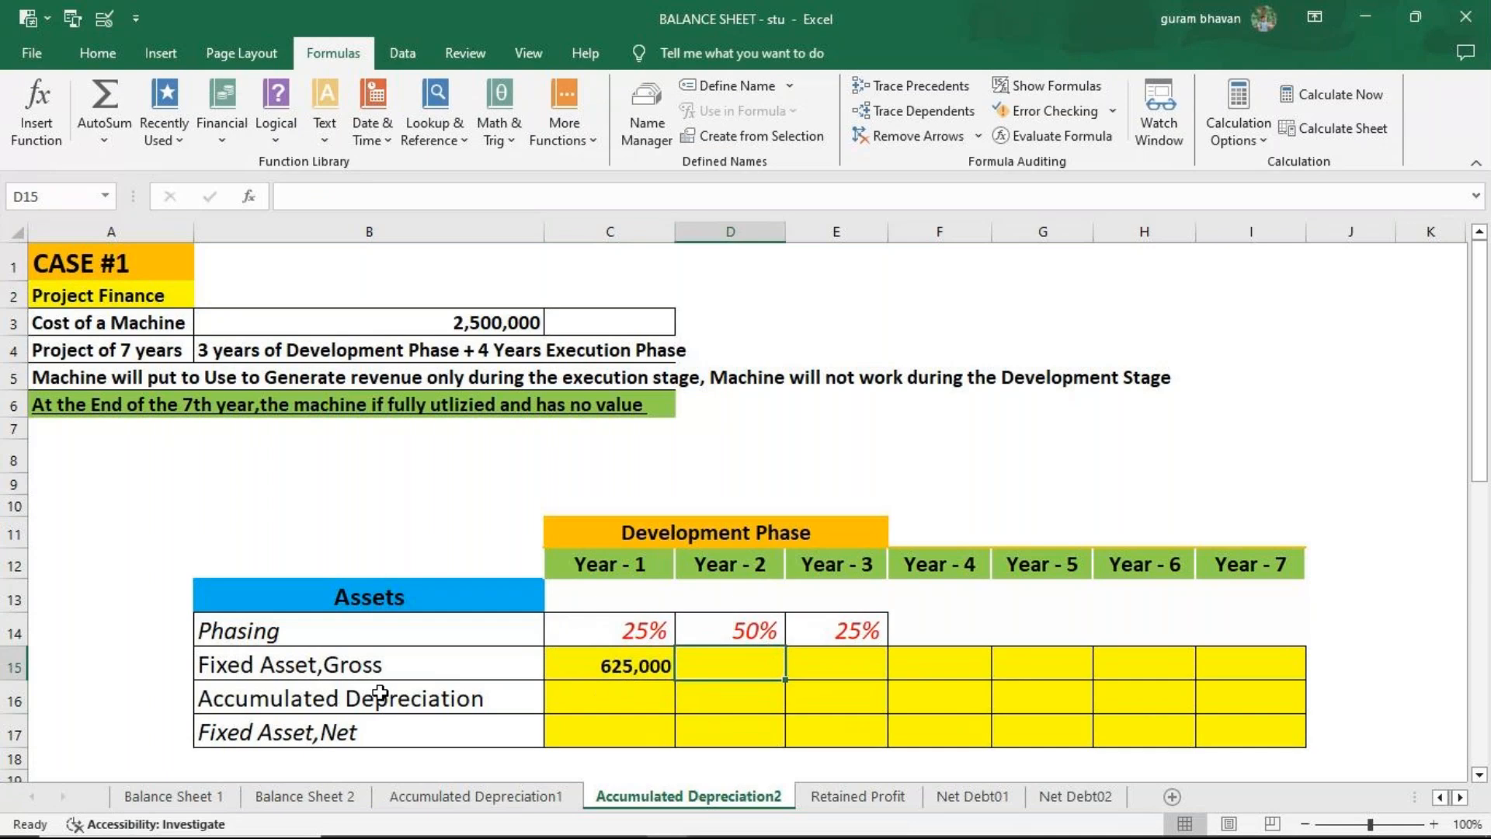
type("=")
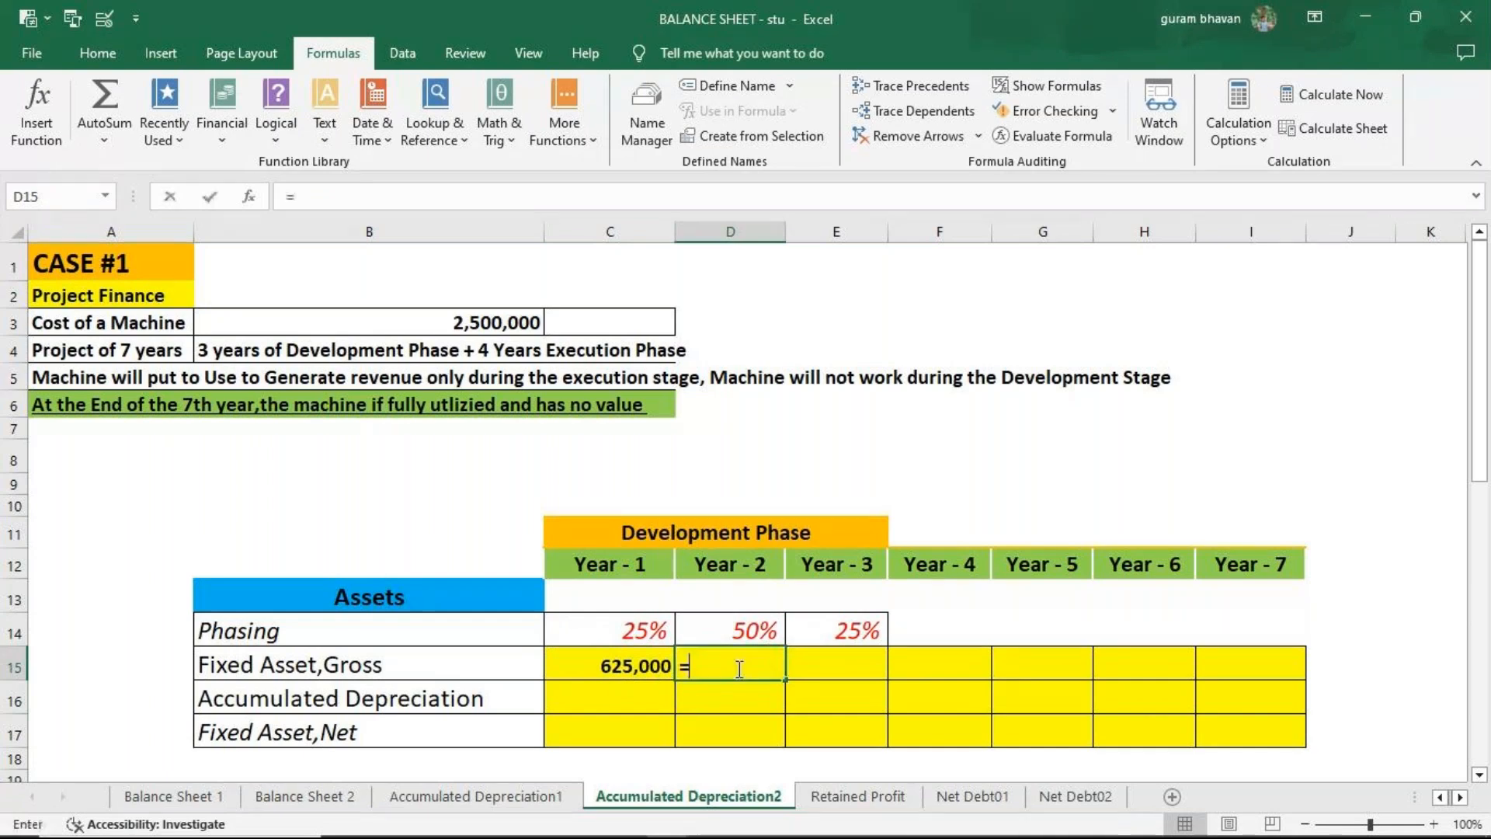
type("25")
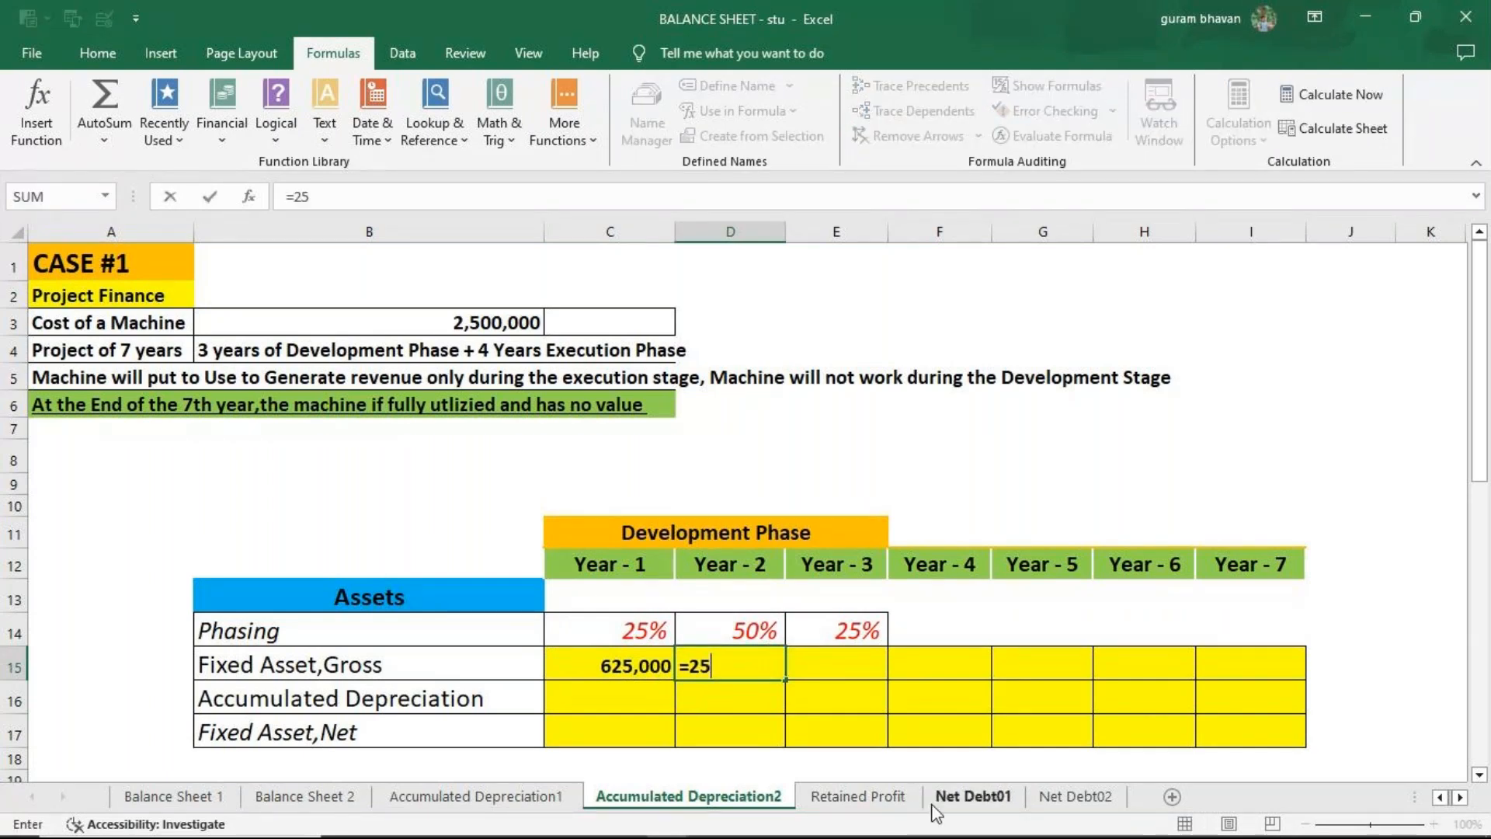
type("00000*")
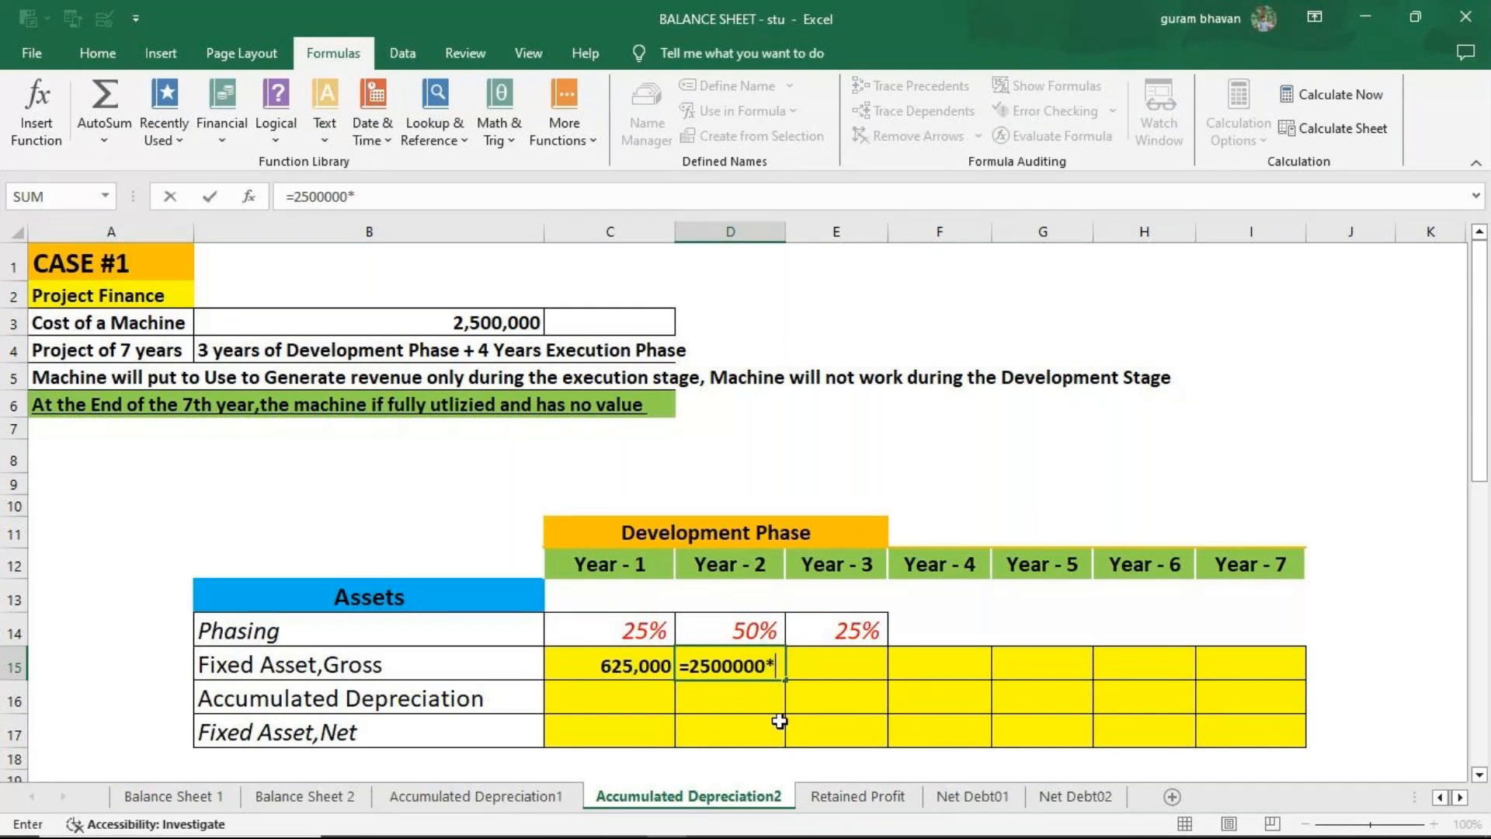
left_click(749, 629)
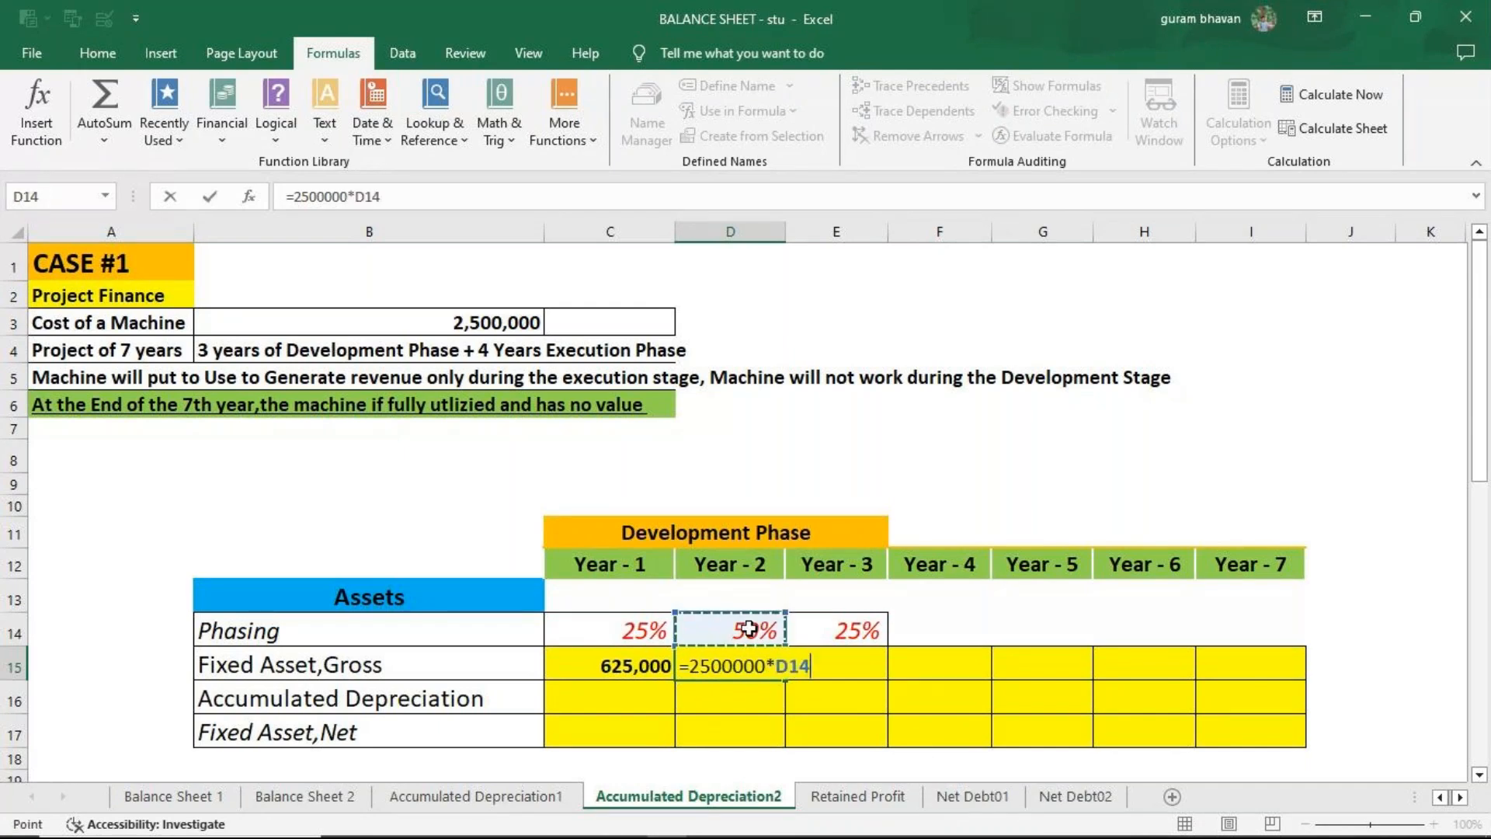
key("Return")
Calculate Year - 3 Fixed Asset,Gross in E15 with =2500000*E14.
left_click(831, 667)
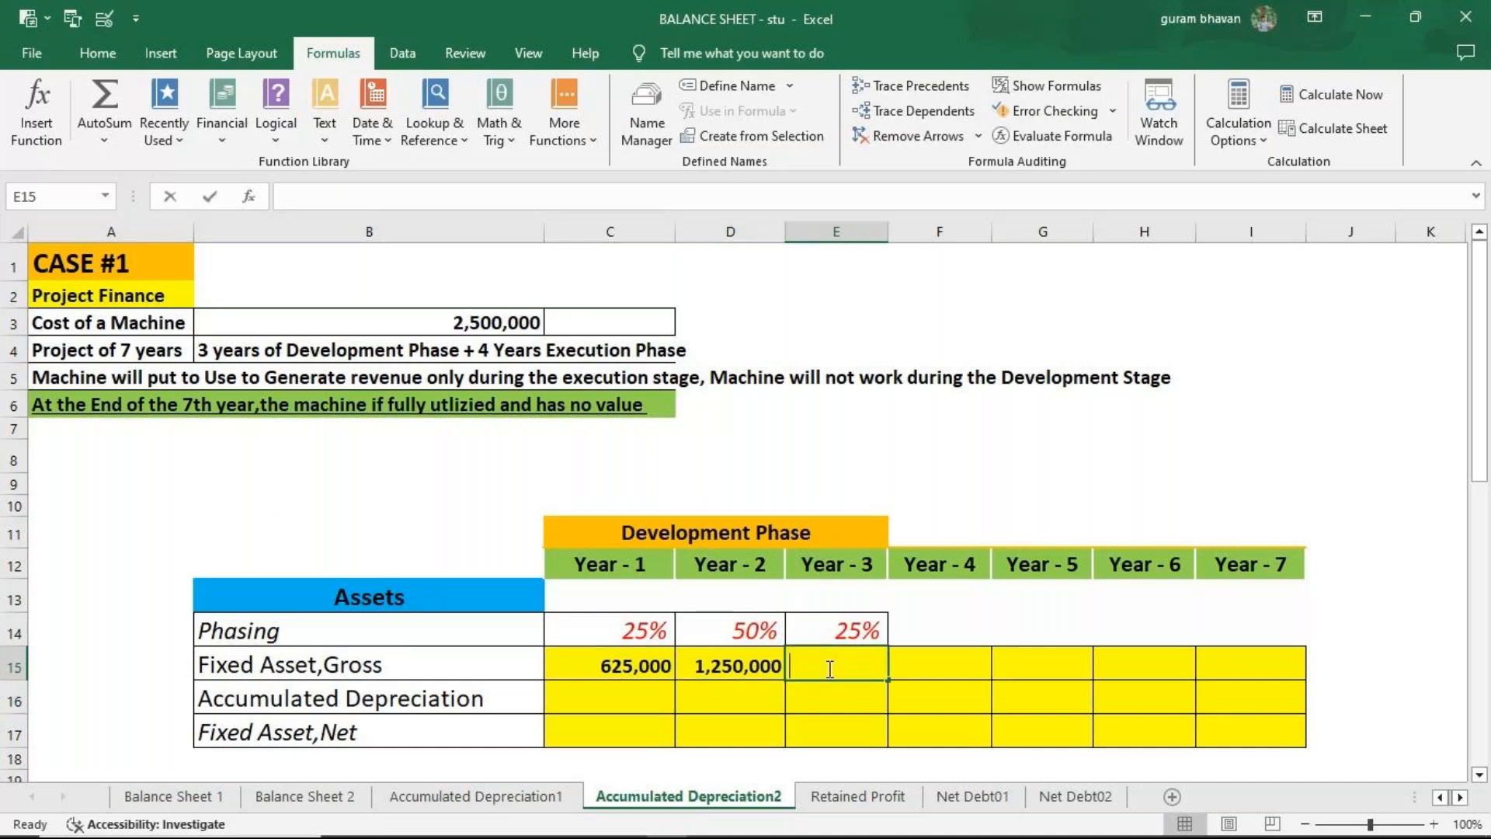
type("=")
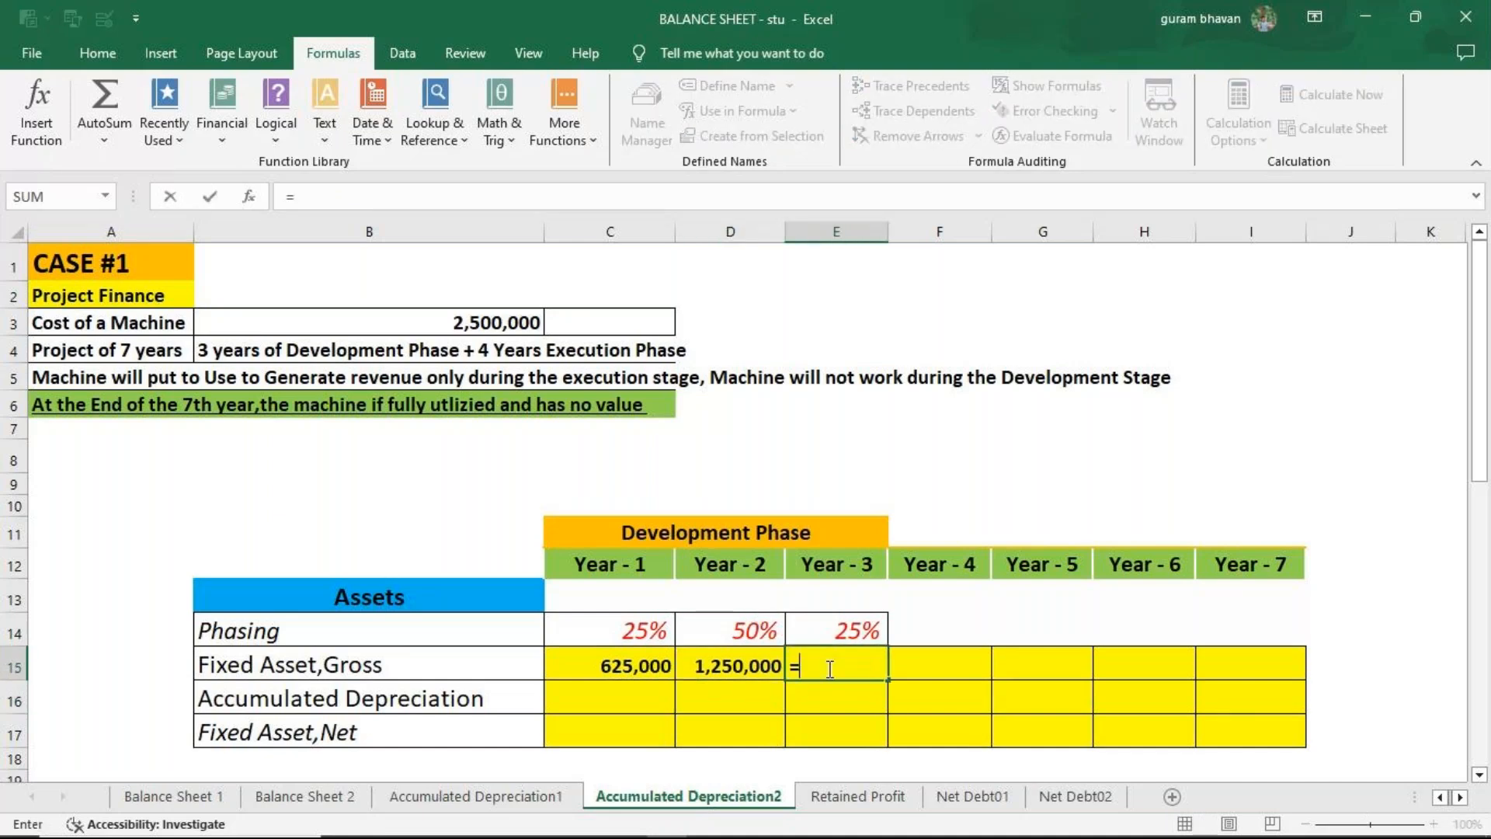
type("2500000*")
left_click(843, 631)
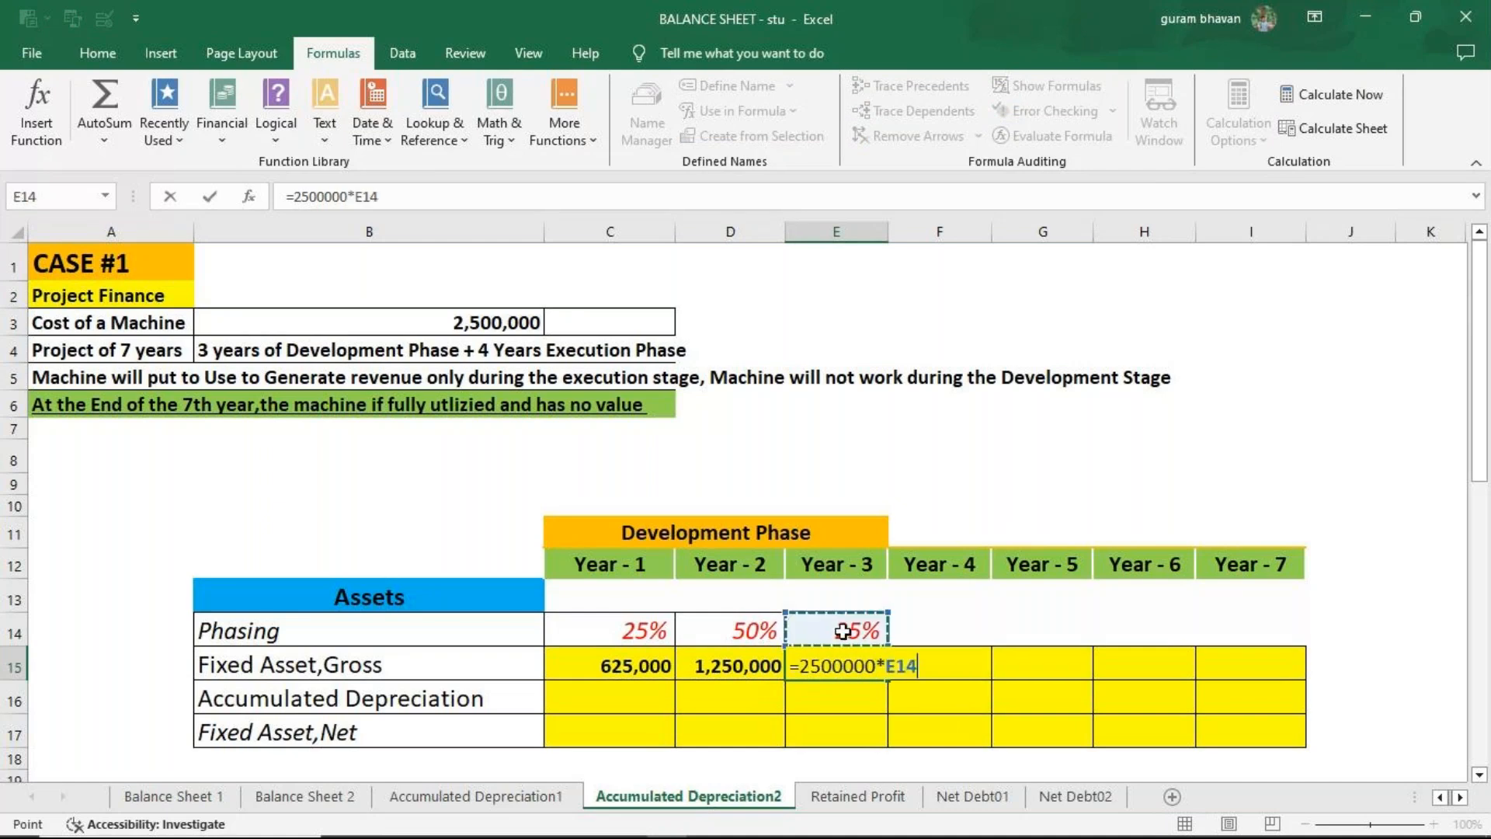
key("Return")
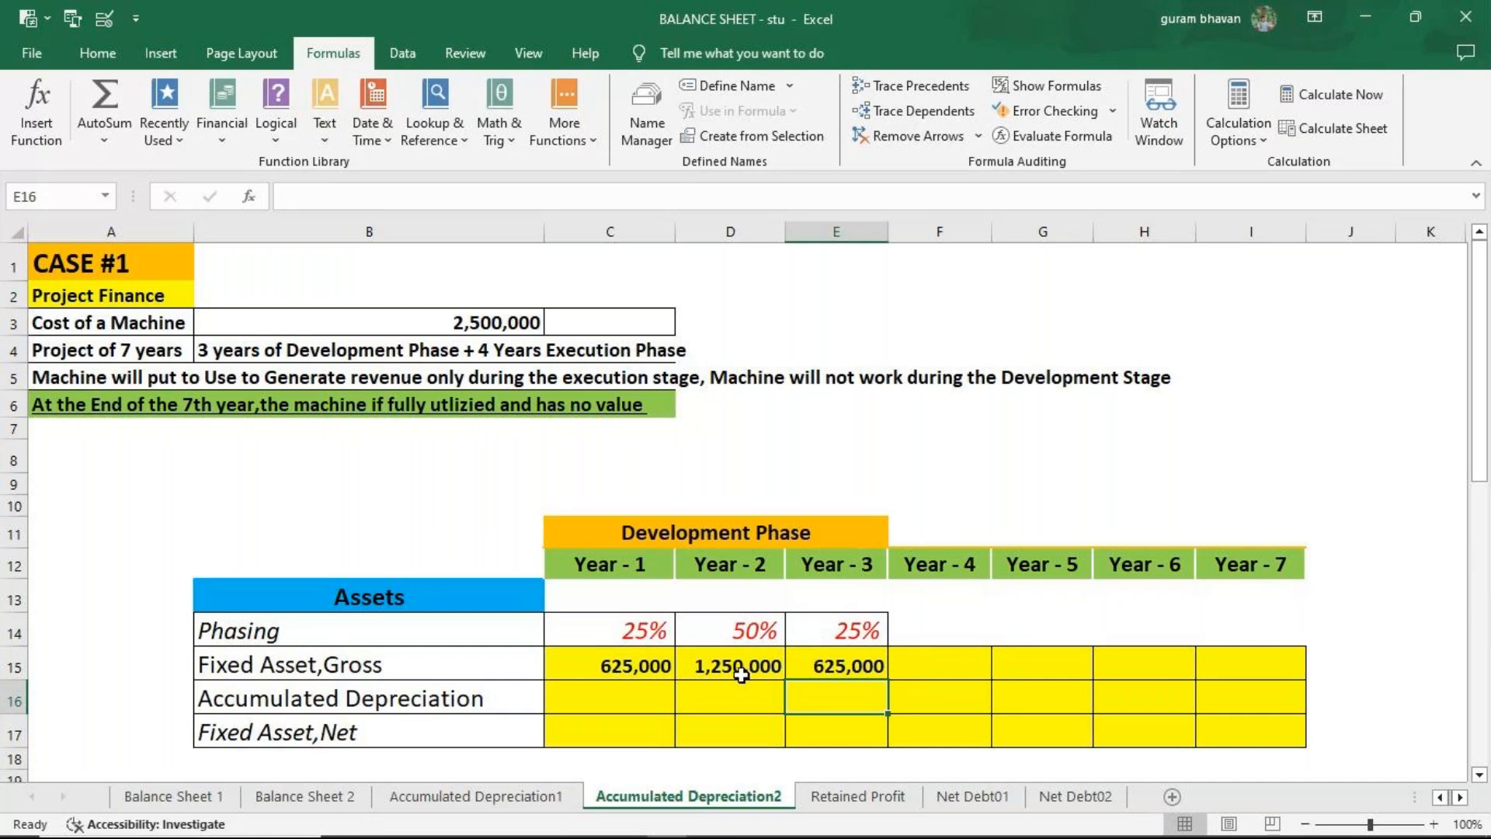
Calculate Case #1's Year - 4 Fixed Asset,Gross in F15 with =C15+D15+E15.
left_click(913, 662)
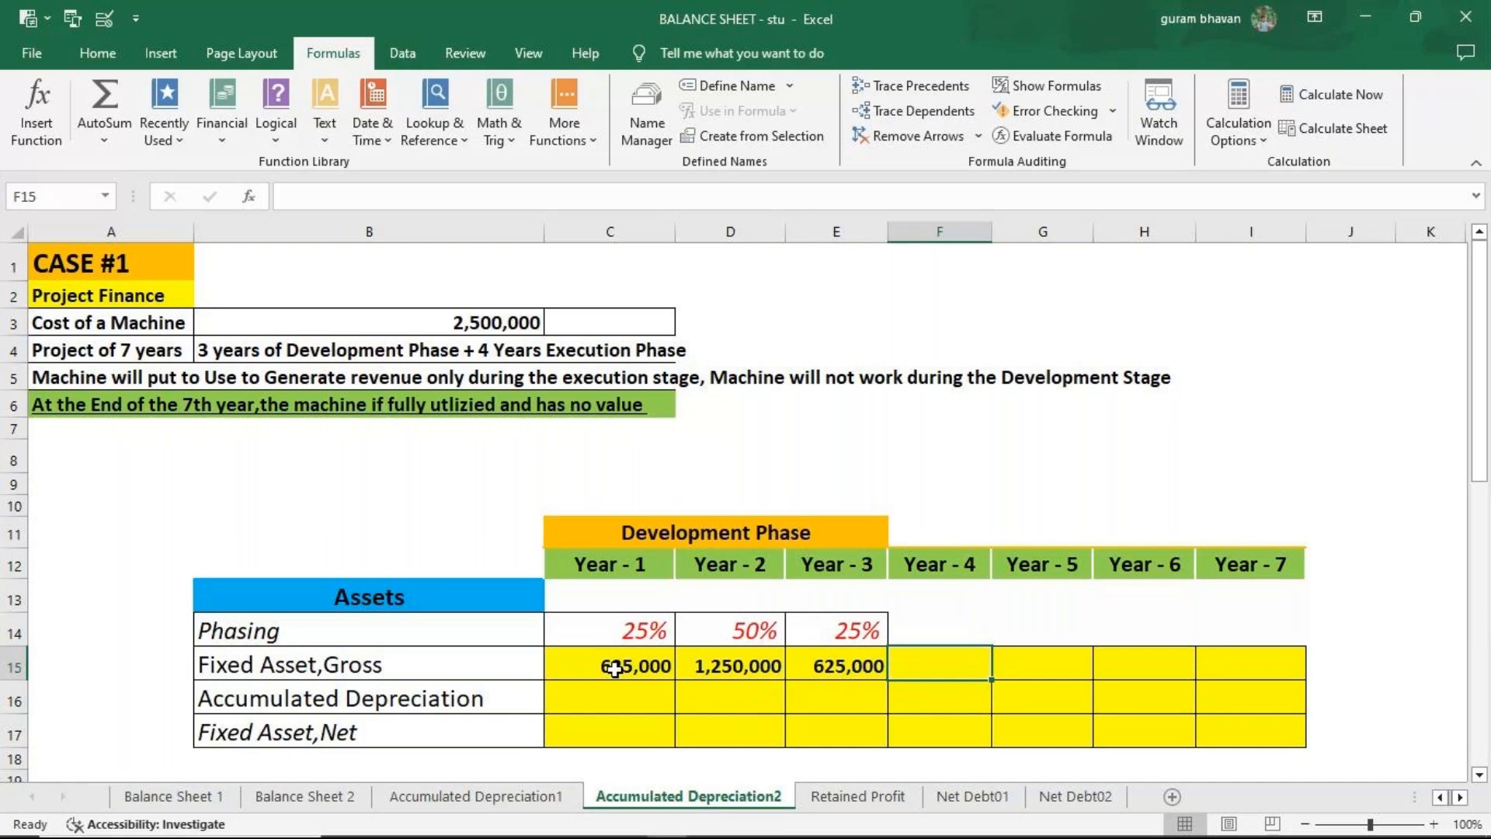
type("=")
left_click(645, 668)
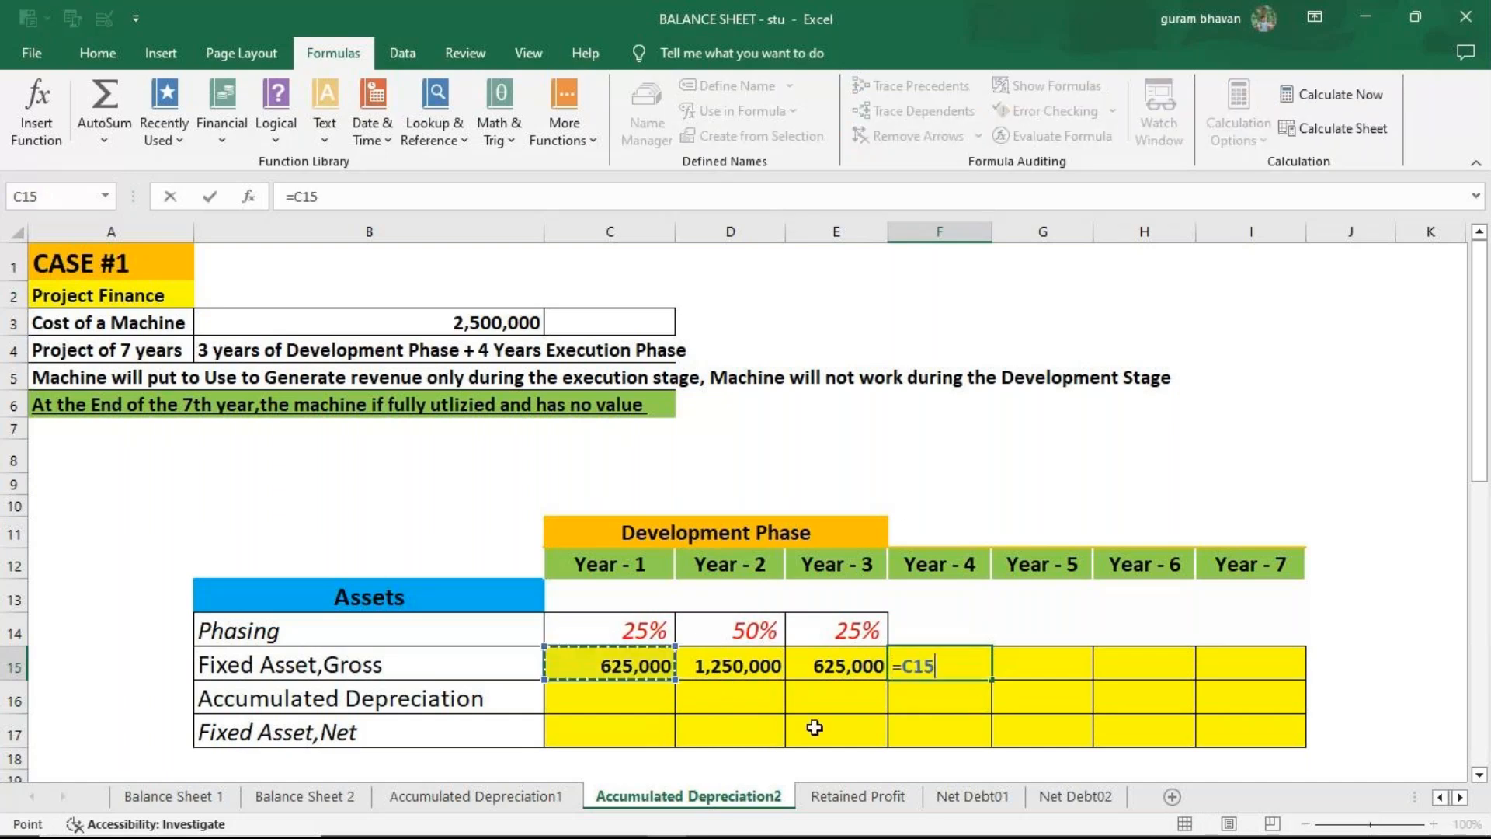
type("+")
left_click(744, 660)
type("+")
left_click(829, 667)
key("Return")
left_click(976, 652)
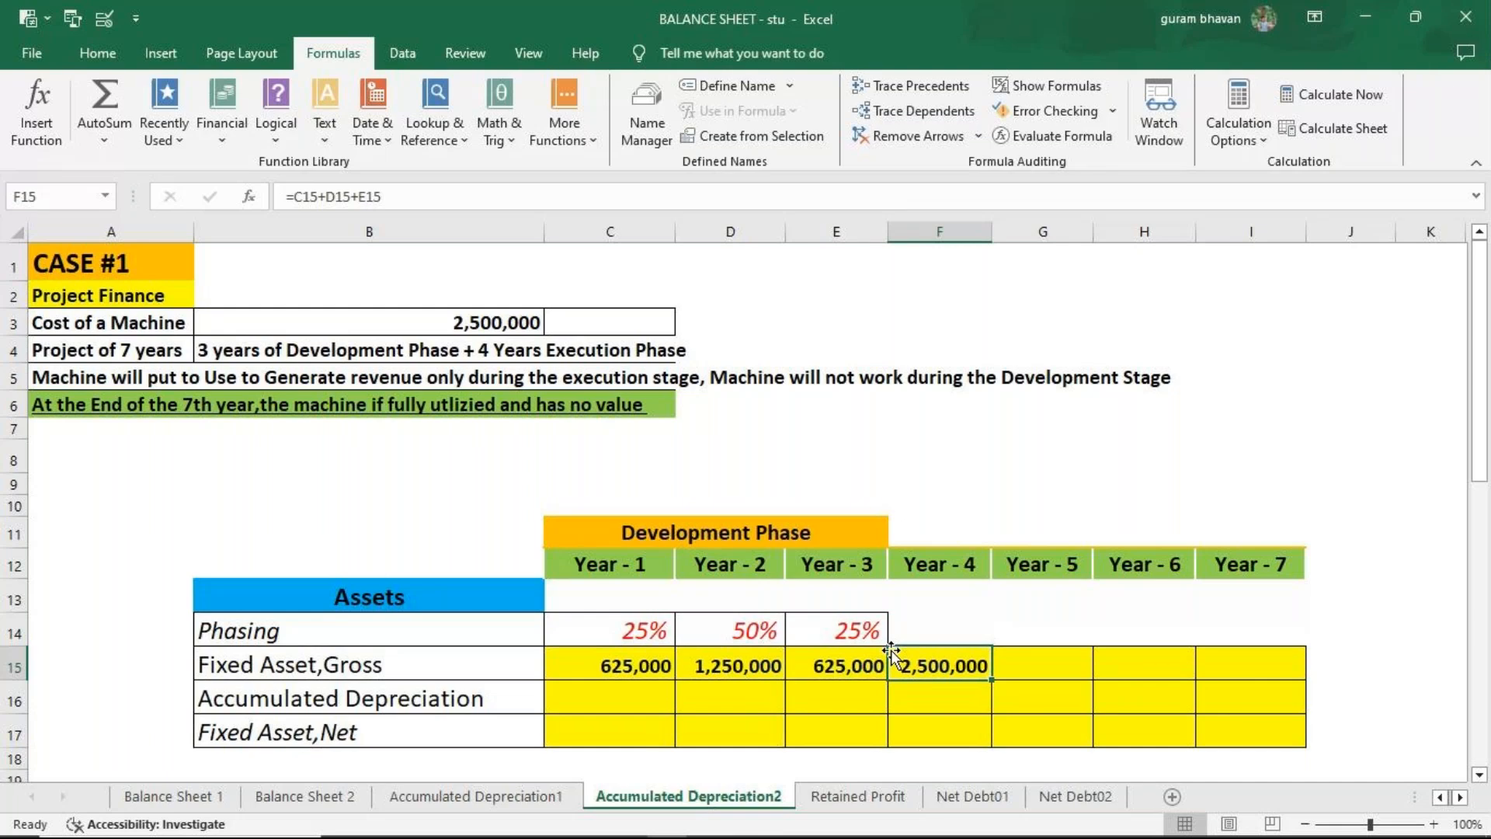
Carry Fixed Asset,Gross forward by entering =F15 in G15 and filling it through Year - 7 in I15.
left_click(1008, 667)
type("=")
left_click(963, 667)
key("Return")
left_click(1017, 666)
left_click_drag(1091, 680, 1298, 677)
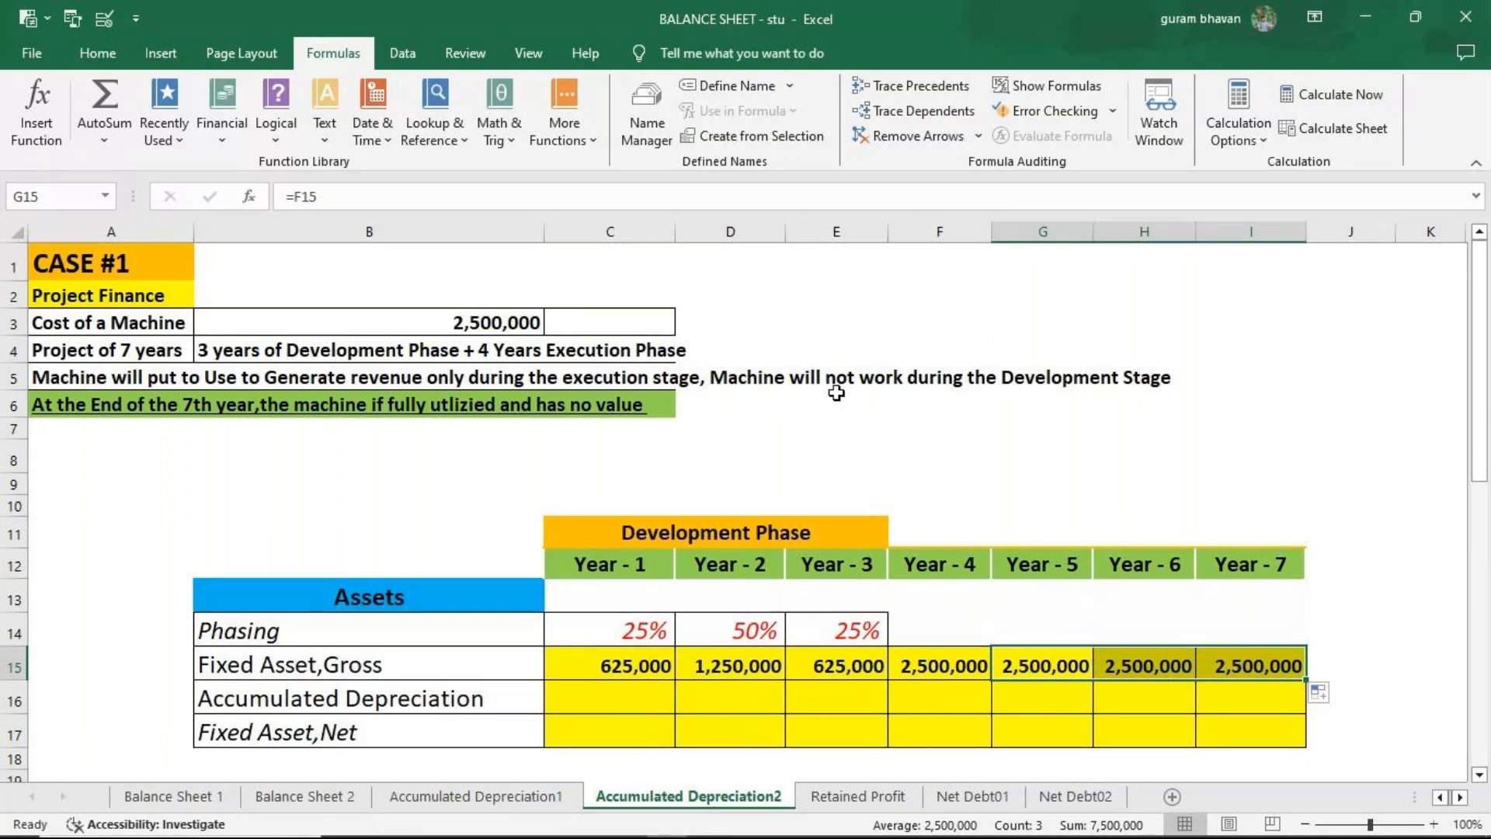
Set Year - 1 Accumulated Depreciation in C16 to =0 and fill it through Year - 3 in E16.
left_click(619, 676)
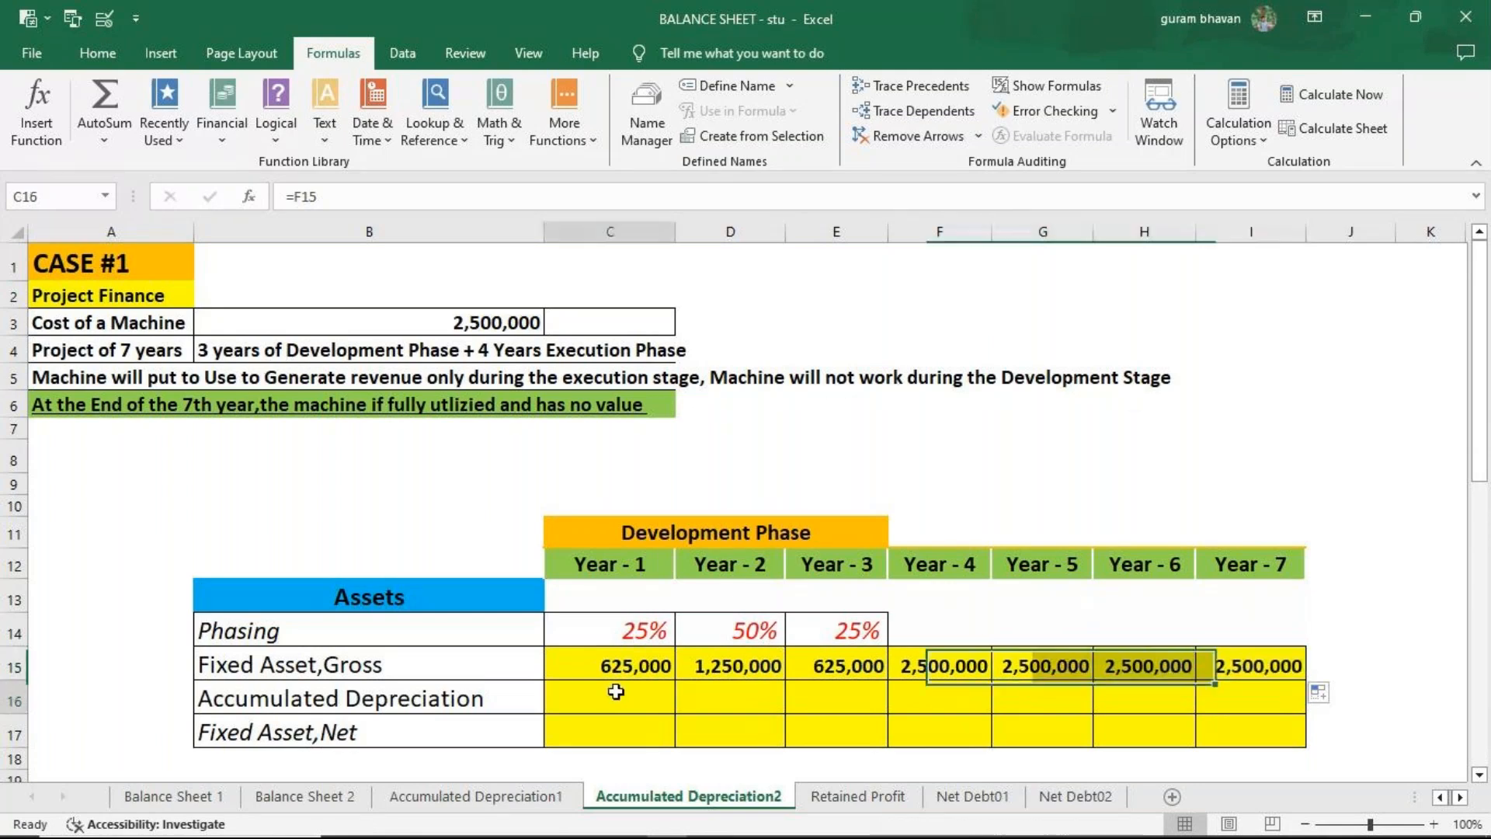
left_click(619, 694)
type("=")
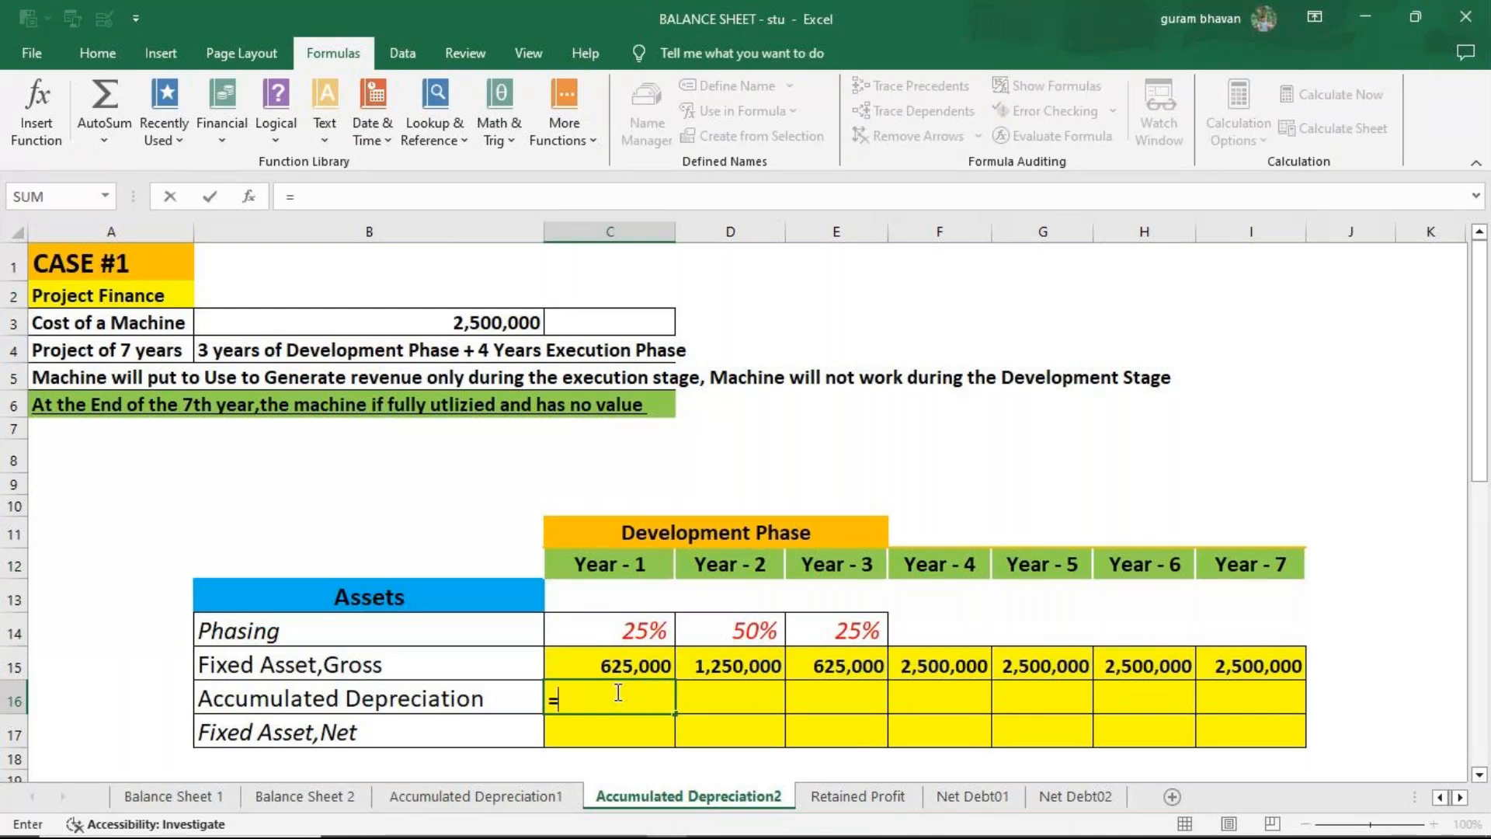
type("0")
key("Tab")
left_click(588, 704)
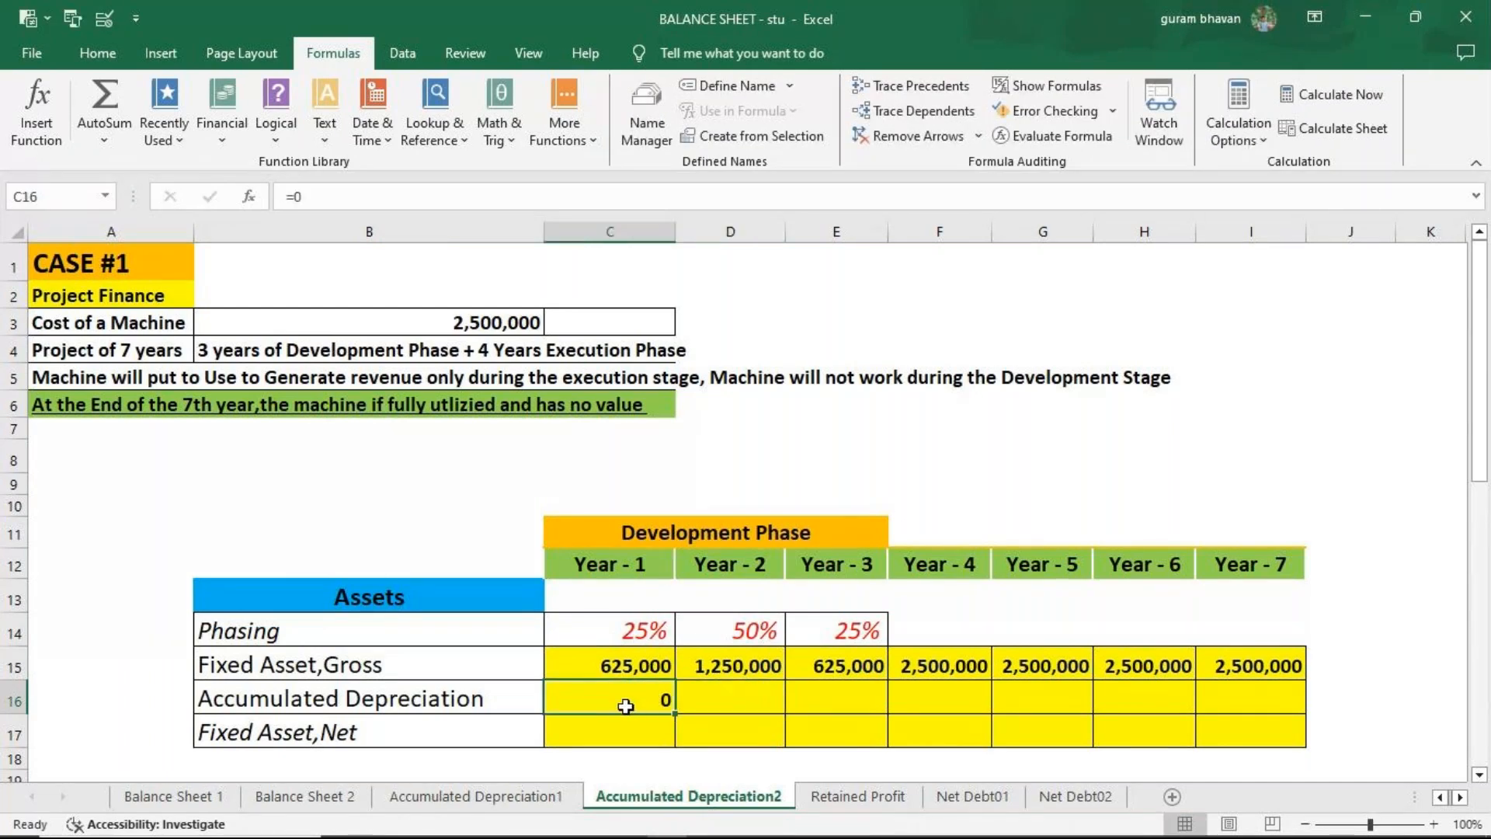
left_click_drag(674, 712, 873, 713)
Calculate Year - 4 Accumulated Depreciation in F16 with =F15/4+E16.
left_click(921, 703)
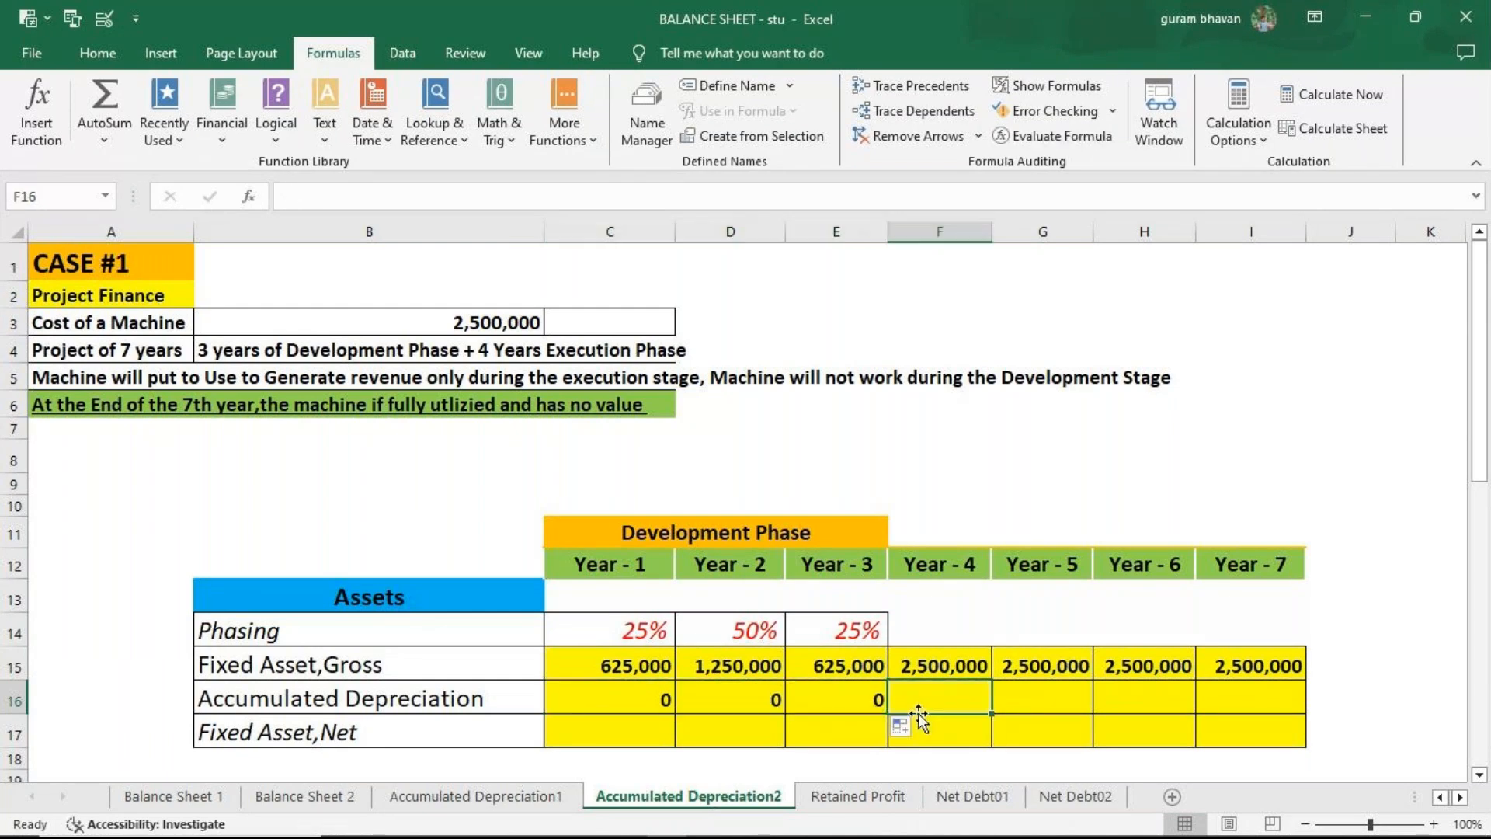
left_click(850, 693)
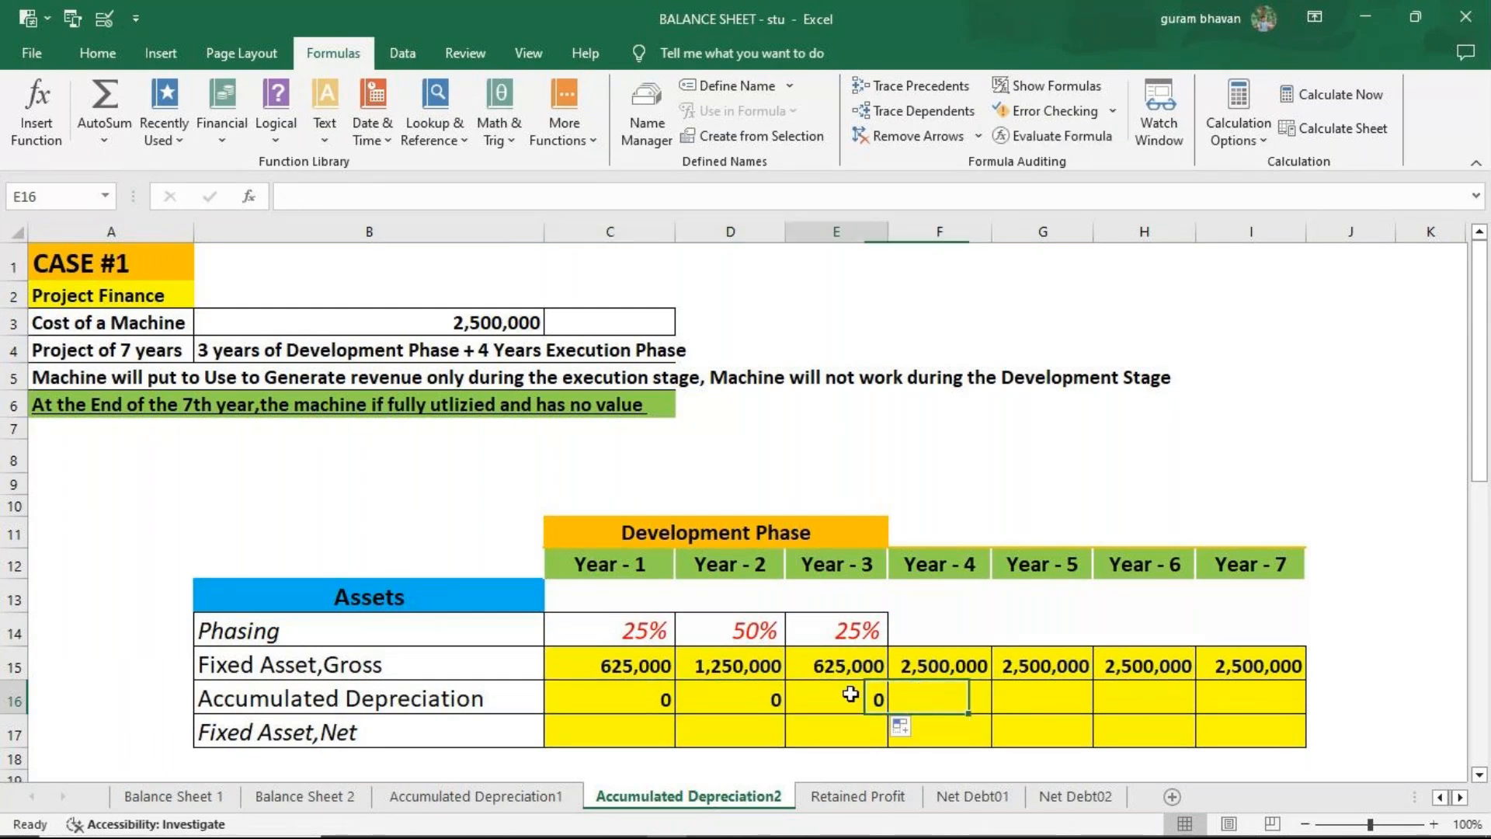
left_click(955, 700)
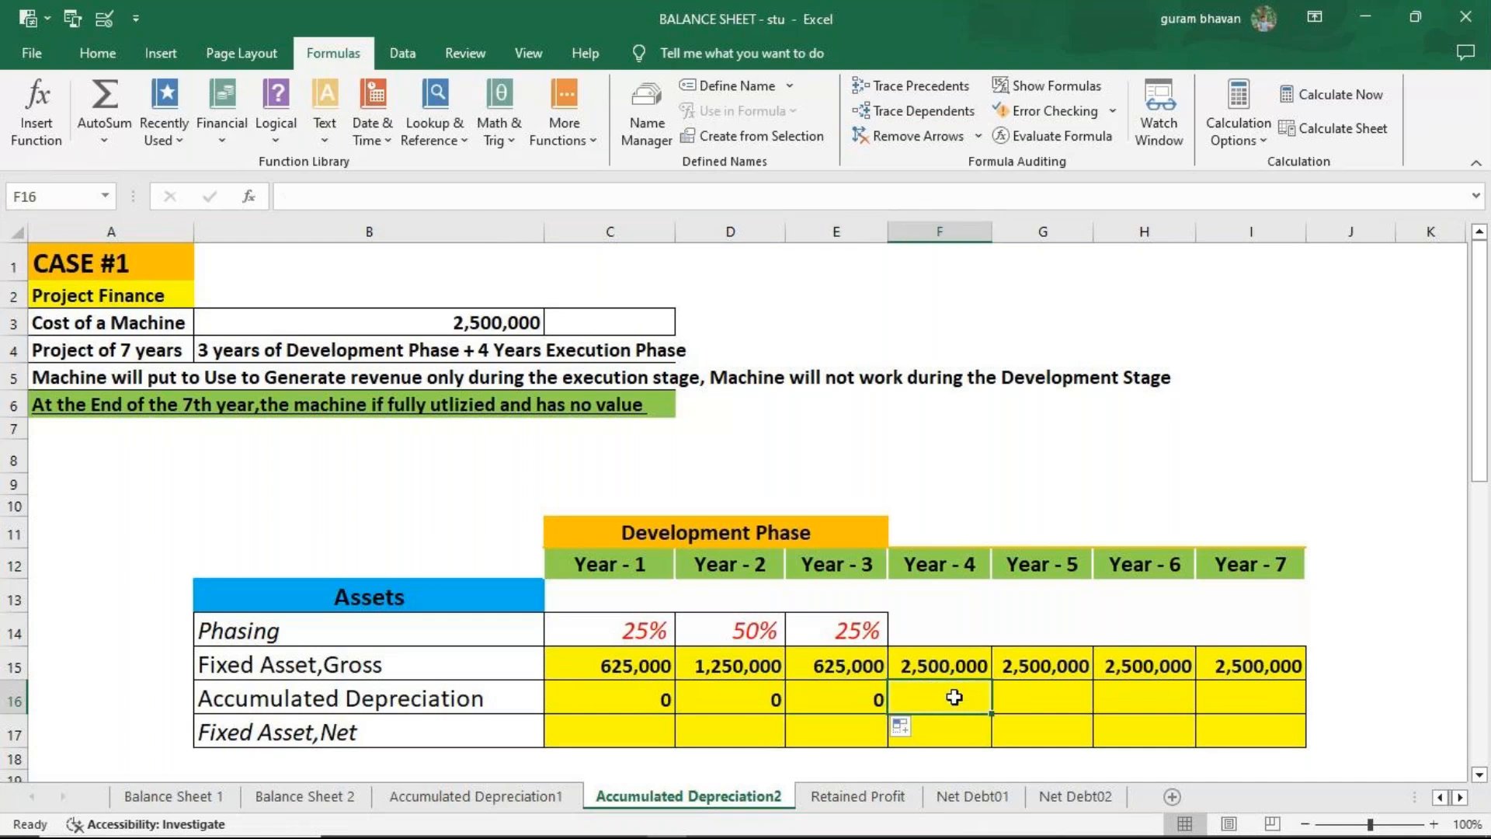
type("=")
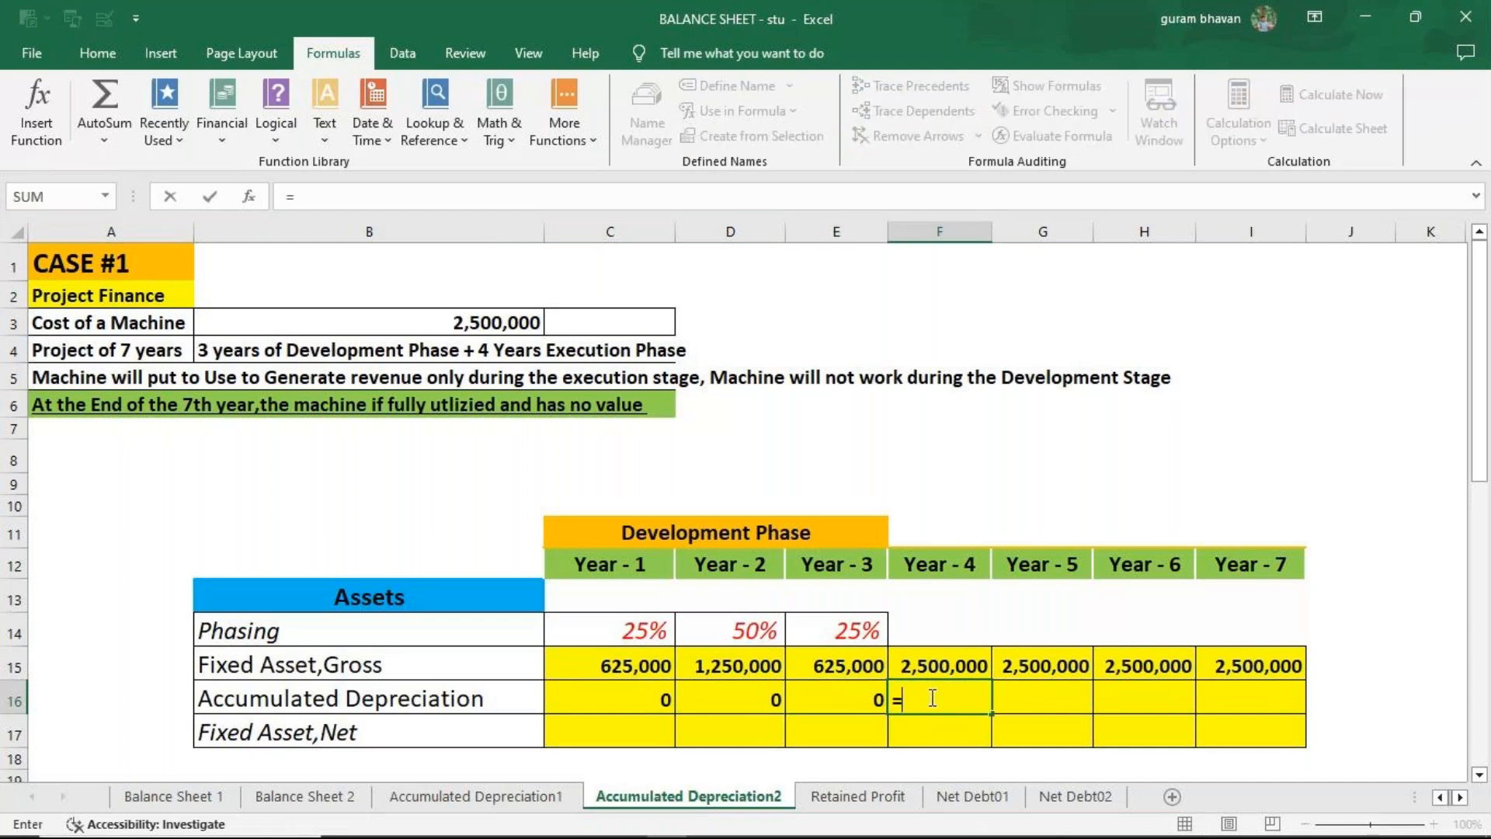
left_click(932, 668)
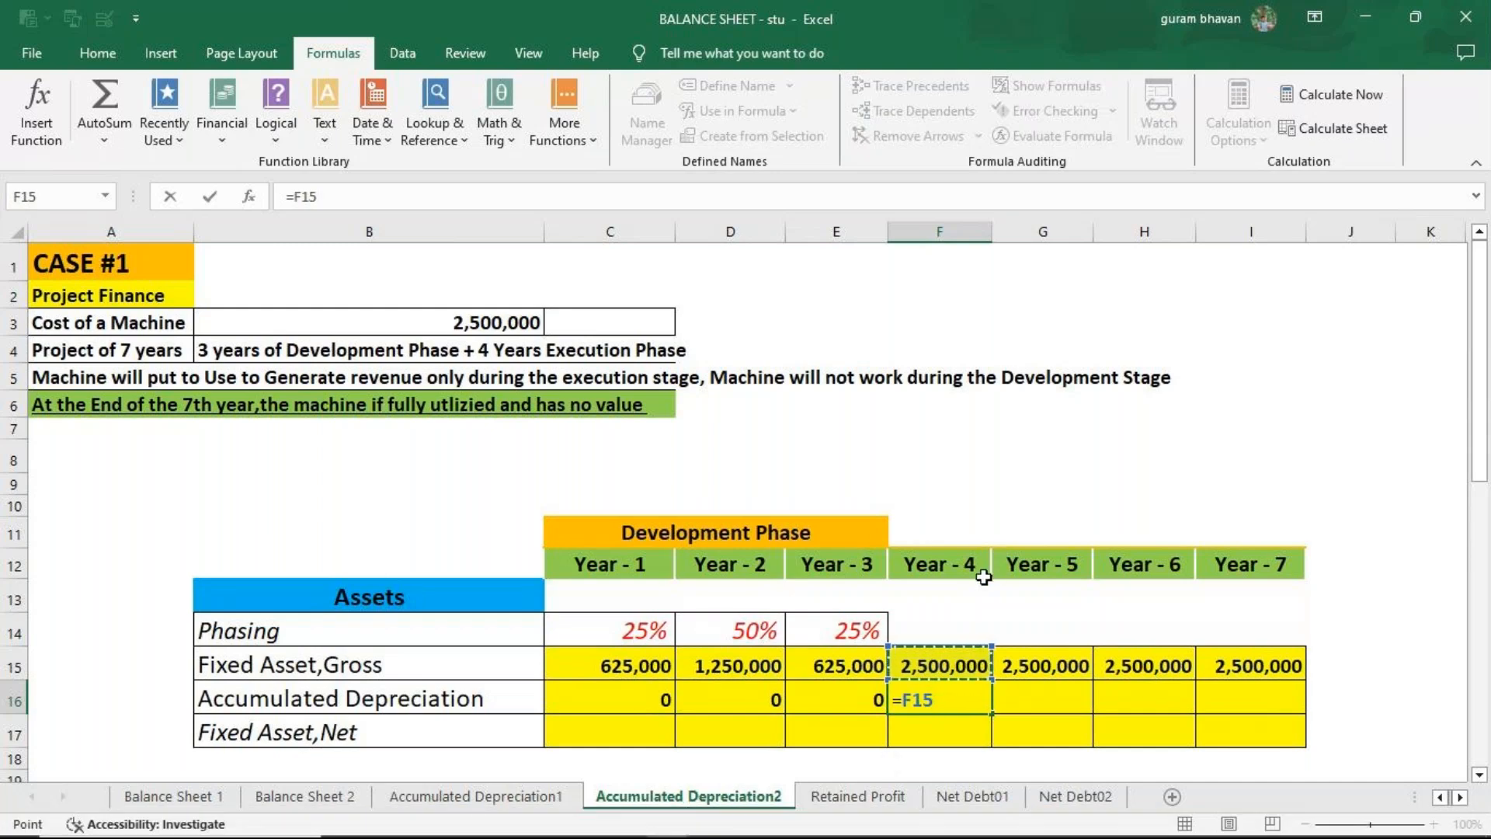
type("/4+")
left_click(850, 706)
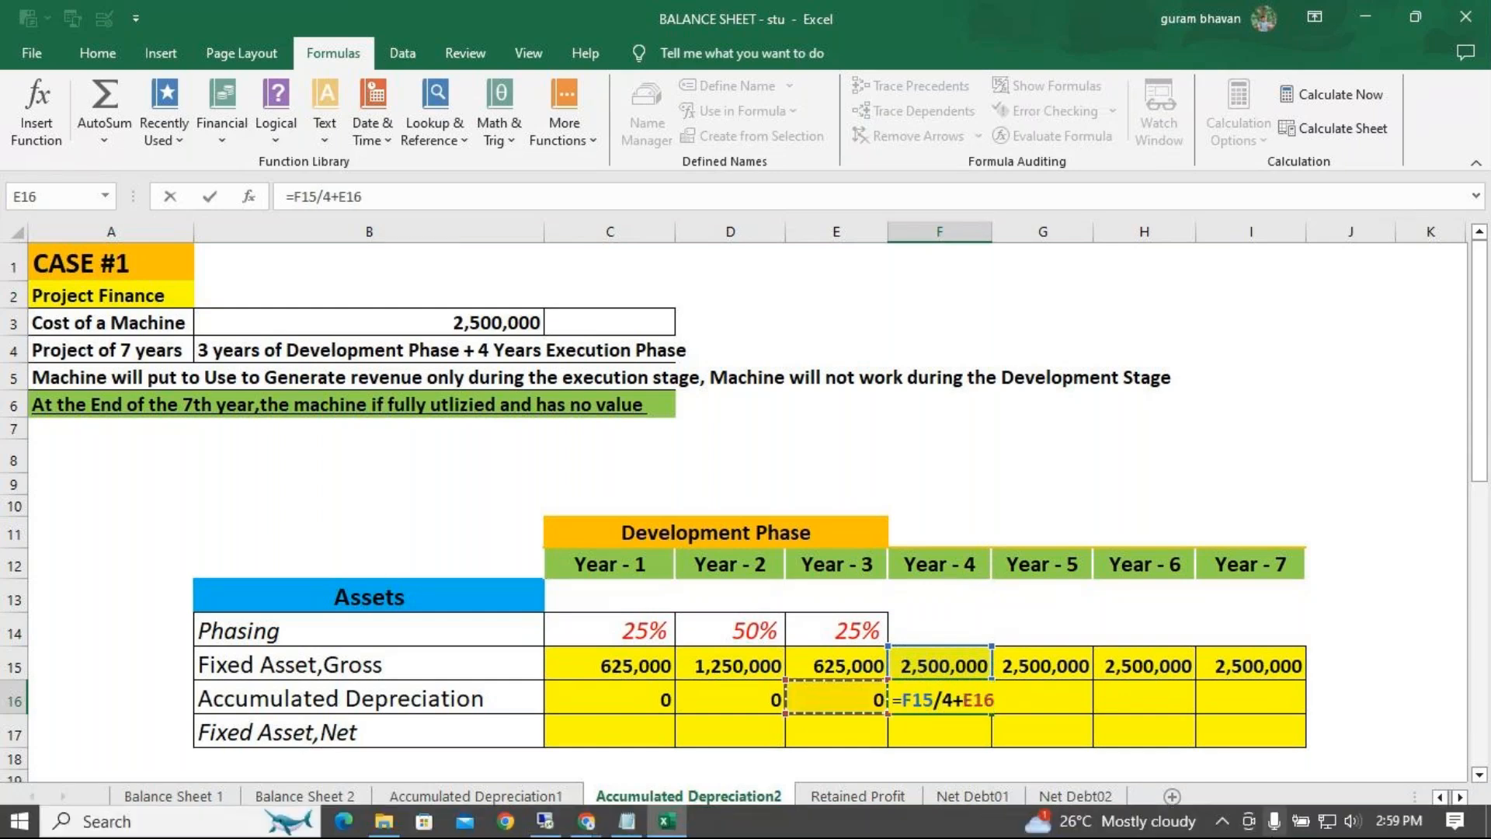
key("Return")
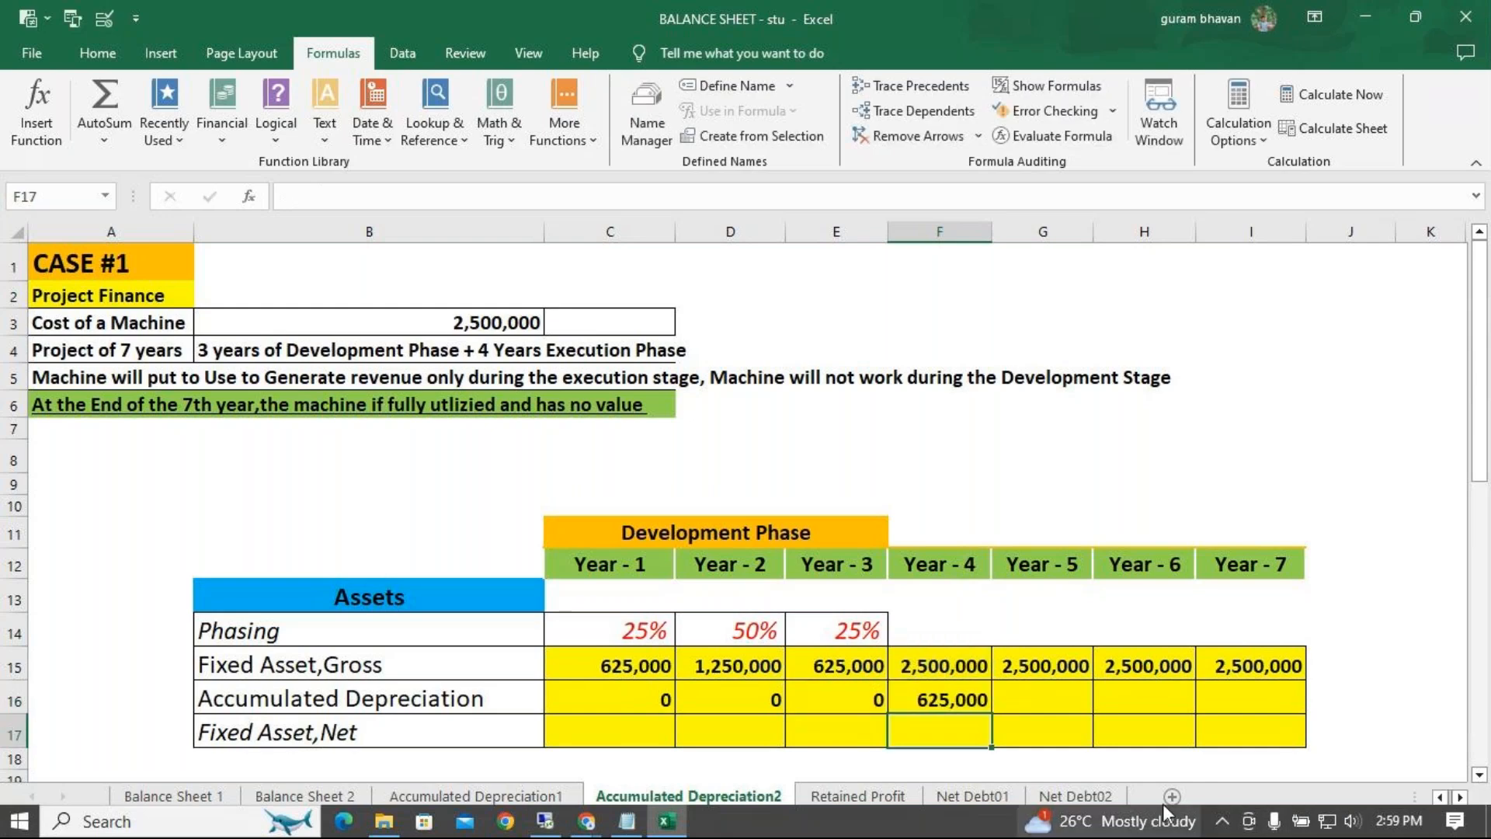
Calculate Year - 5 Accumulated Depreciation in G16 with =G15/4+F16 and fill the formula through Year - 7 in I16.
left_click(1019, 703)
type("=")
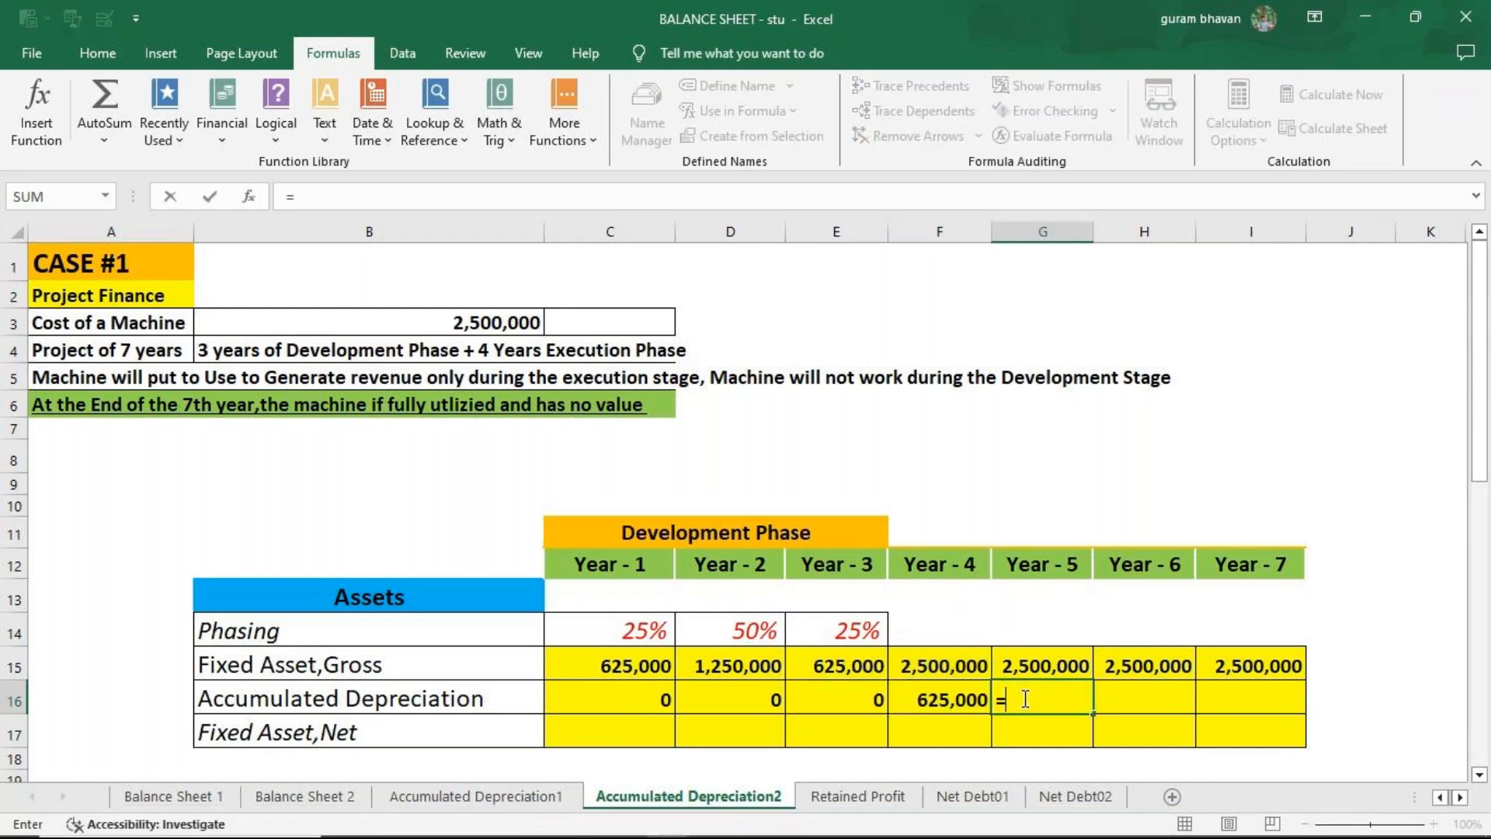
left_click(1039, 661)
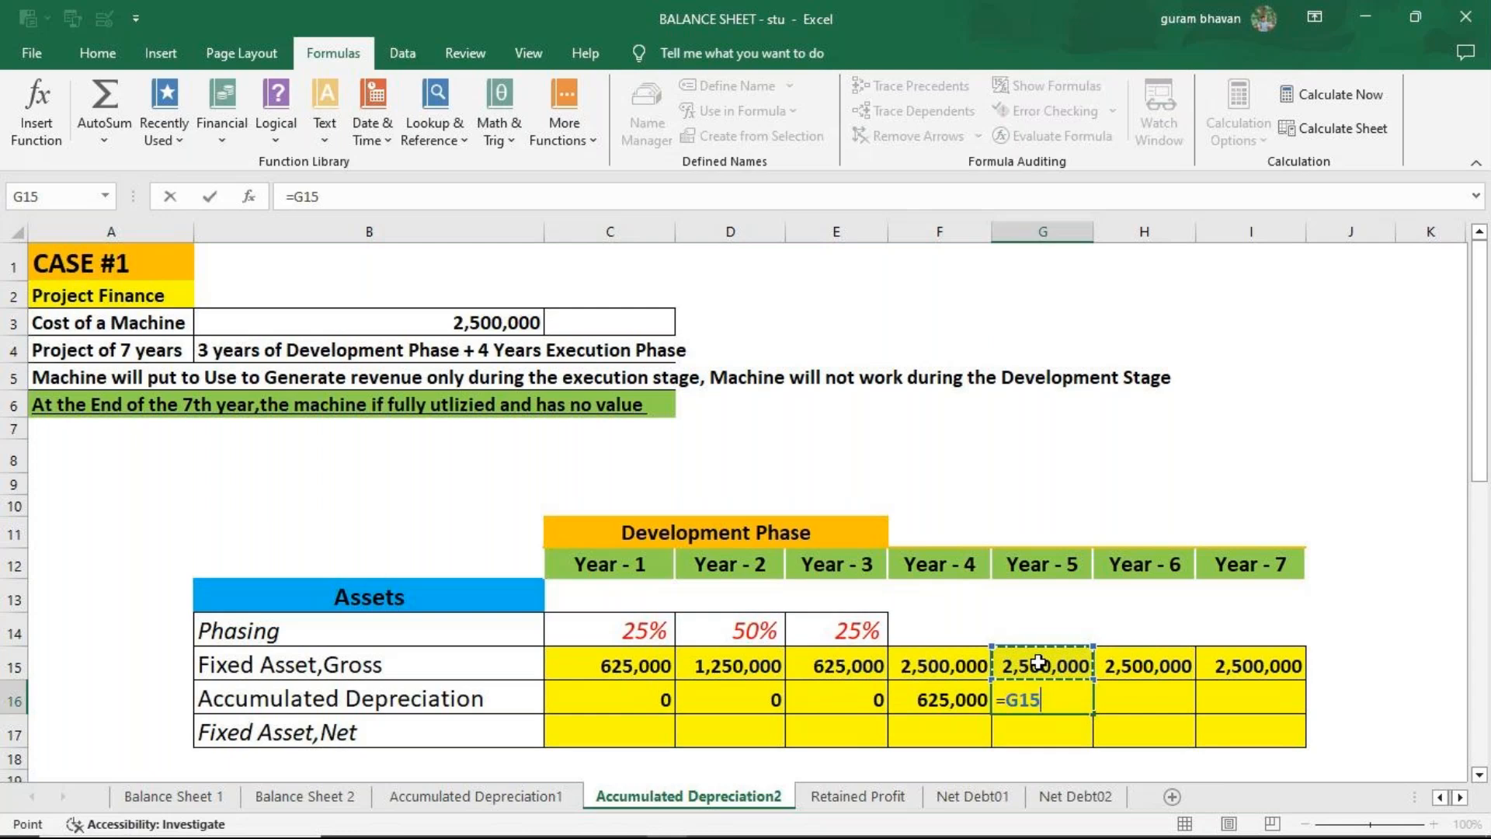
type("/")
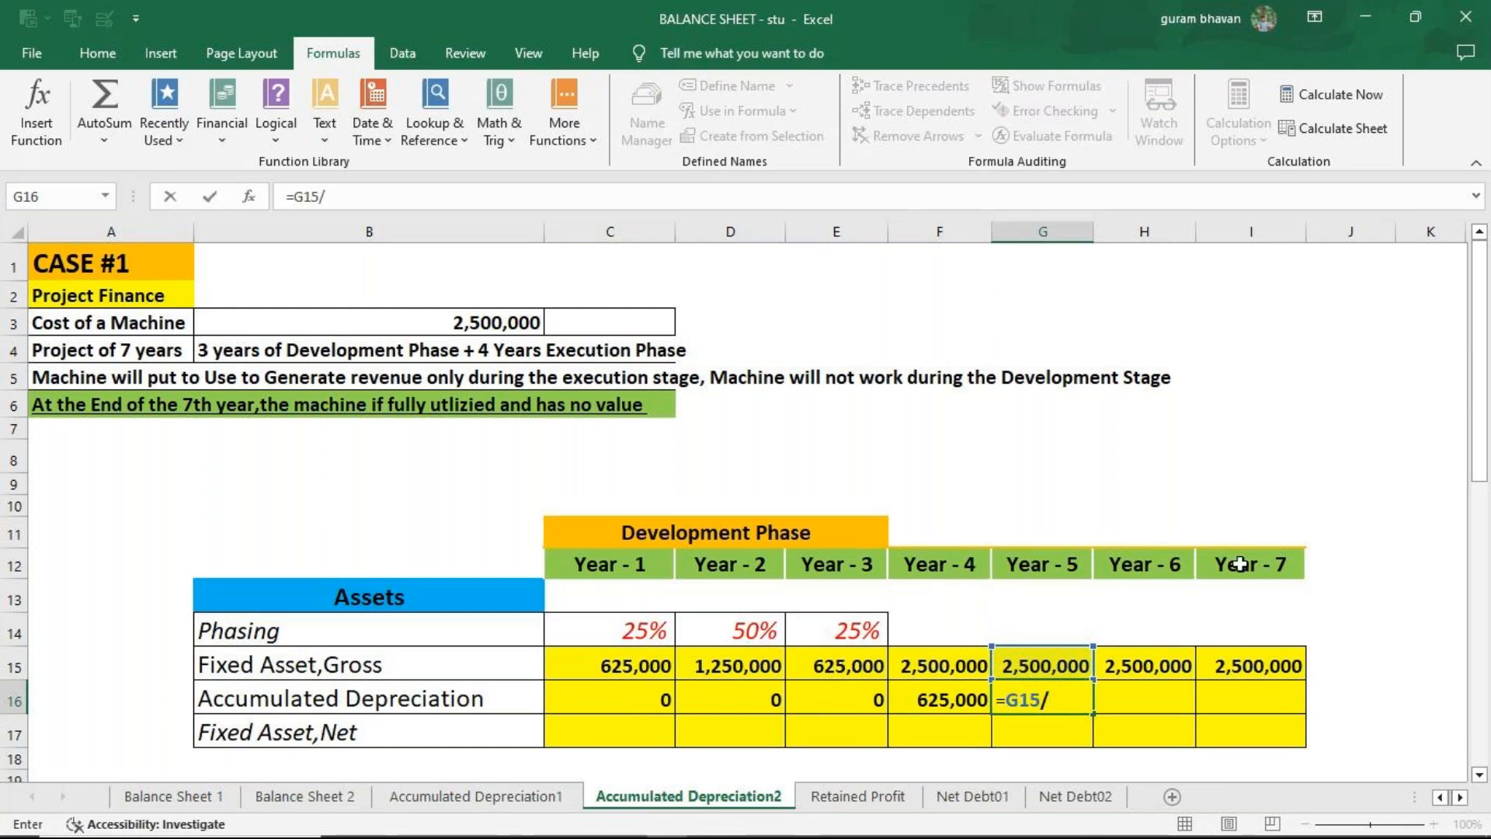
type("4+")
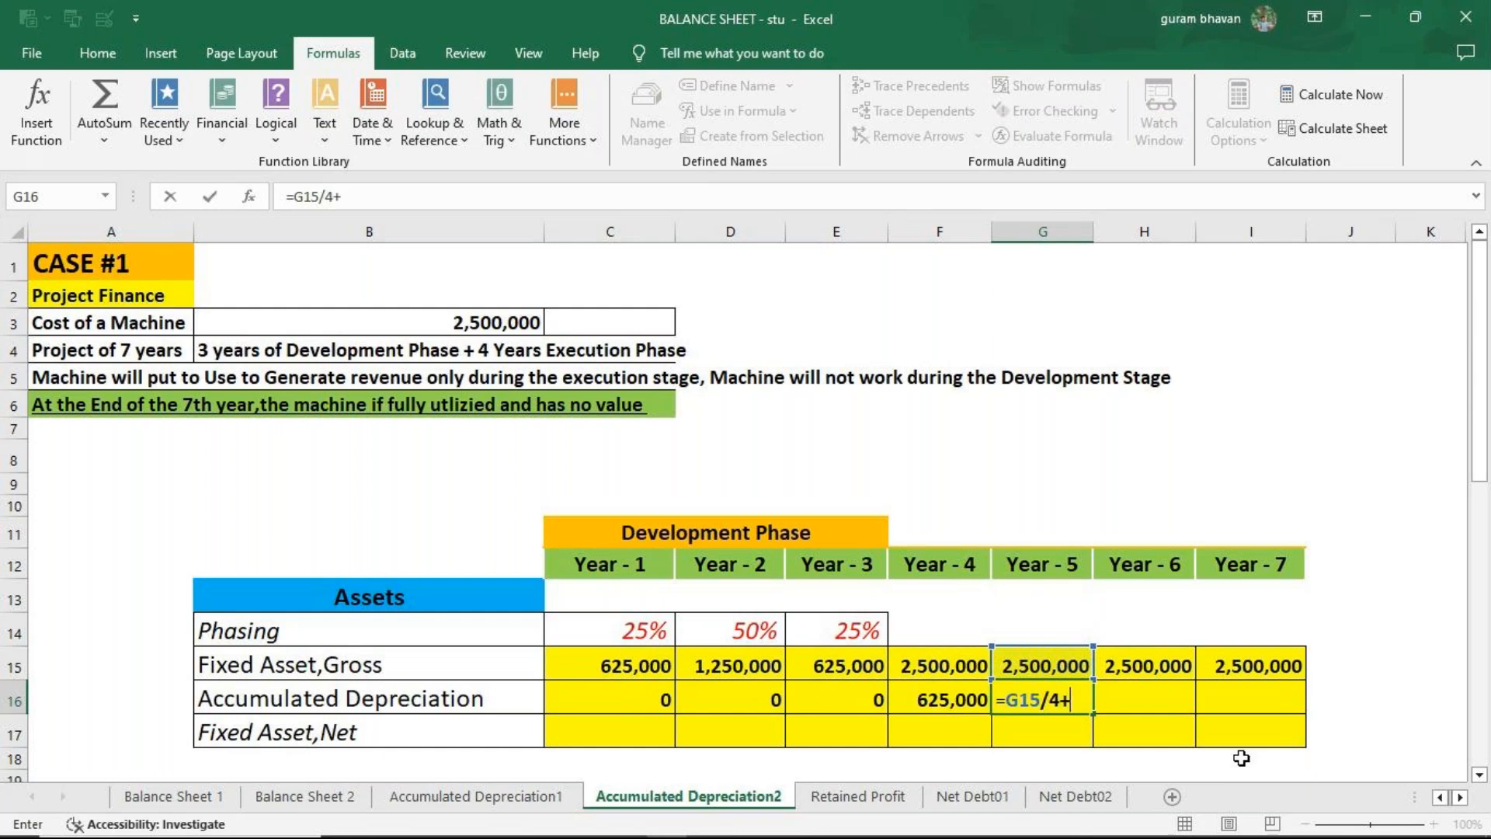
left_click(920, 698)
key("Return")
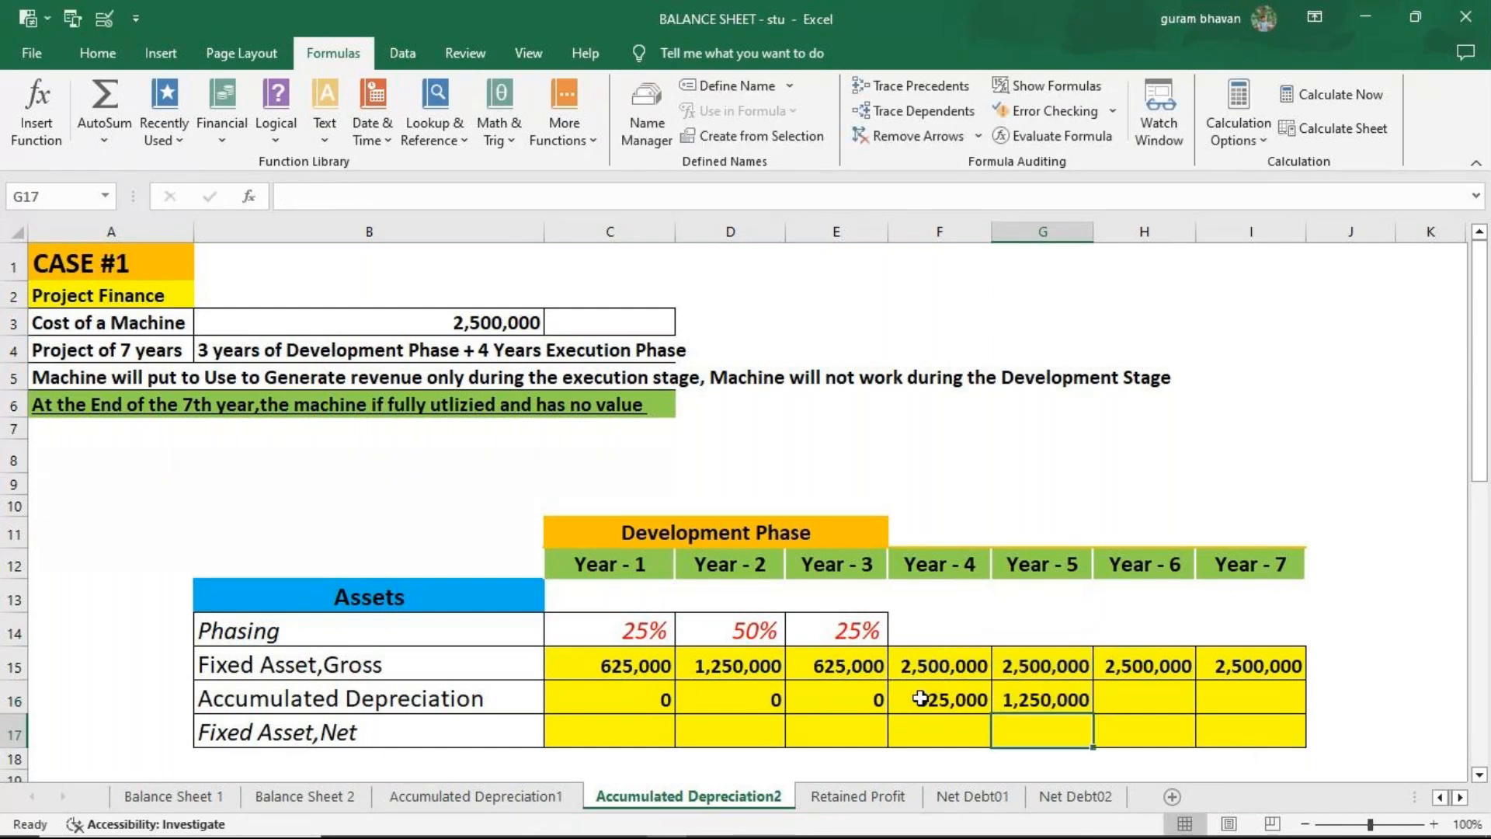
left_click(1067, 690)
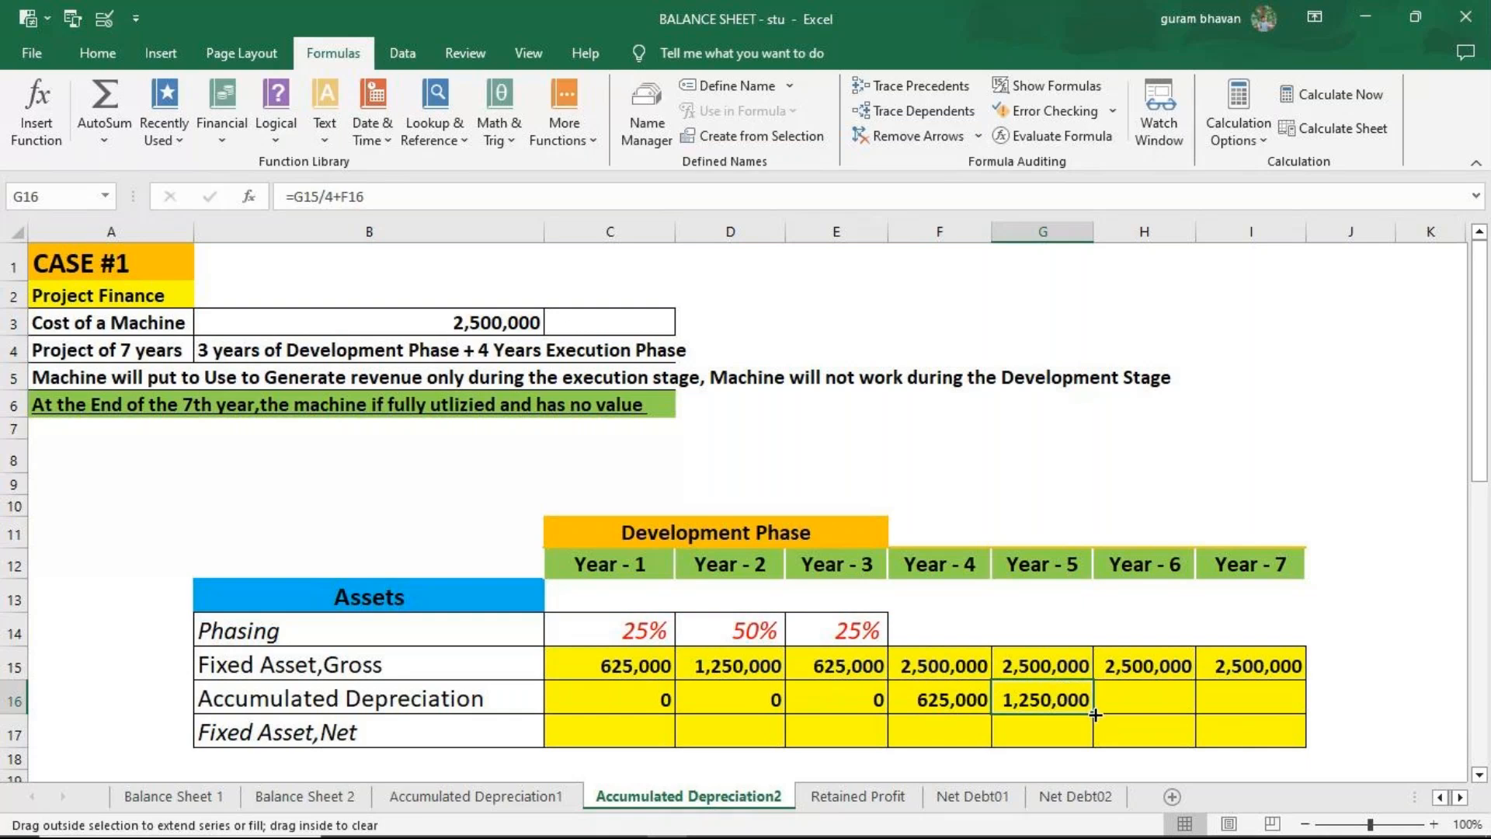
left_click_drag(1094, 714, 1277, 730)
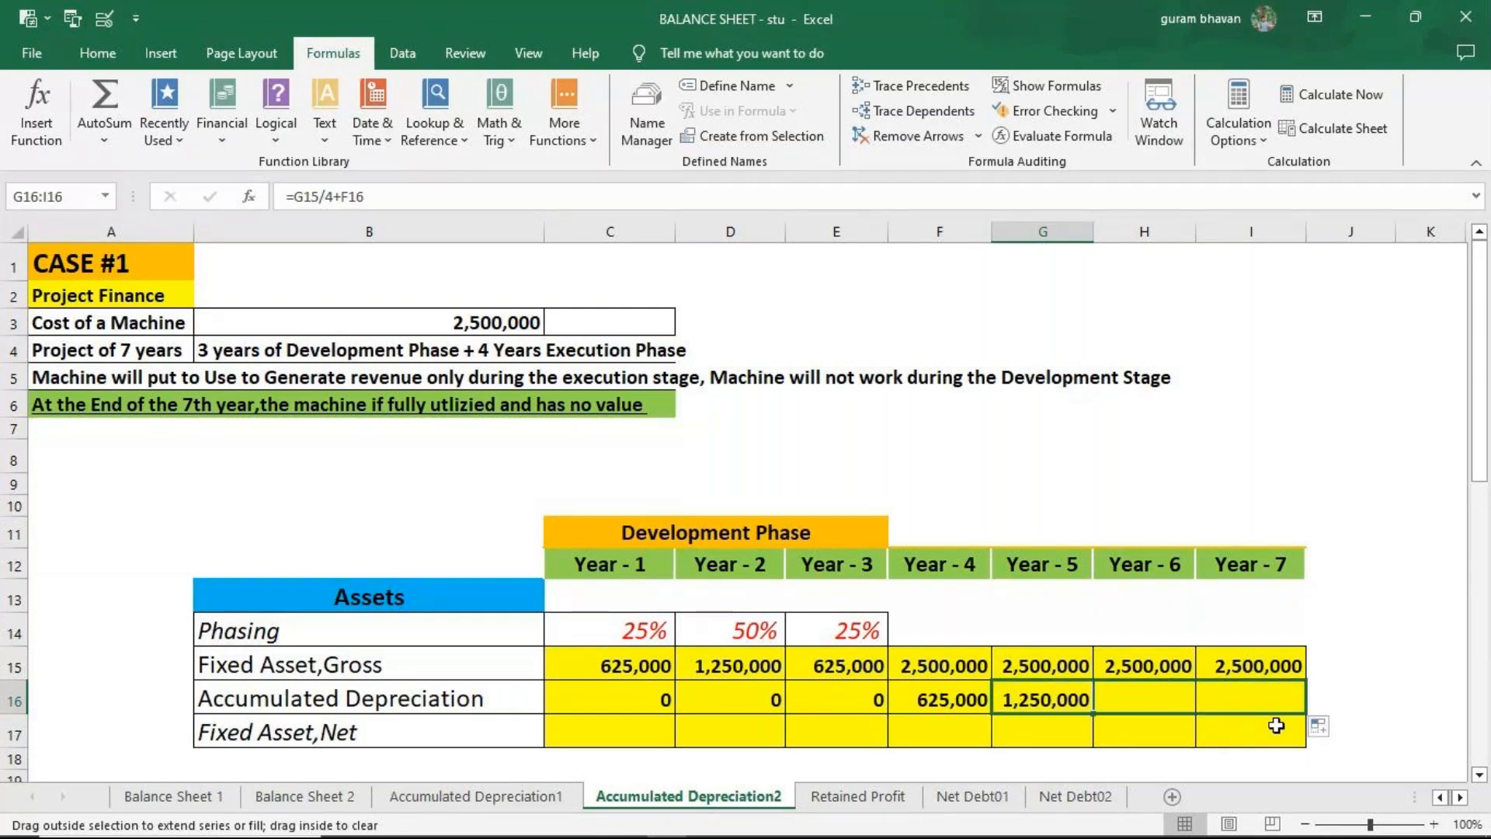
Calculate Year - 1 Fixed Asset,Net in C17 with =C15-C16 and fill the formula through Year - 7 in I17.
left_click(662, 731)
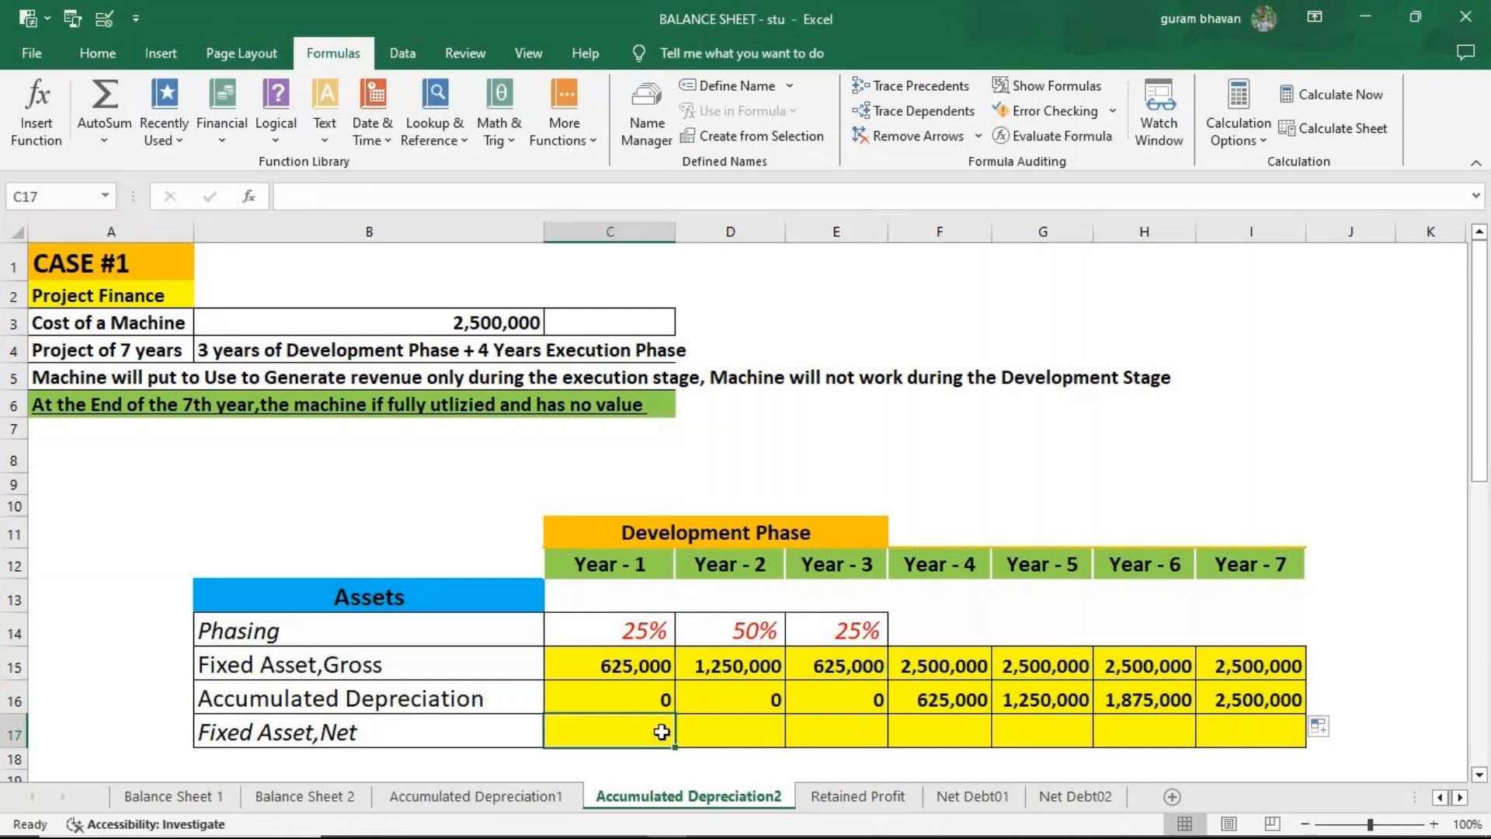
type("=")
left_click(657, 665)
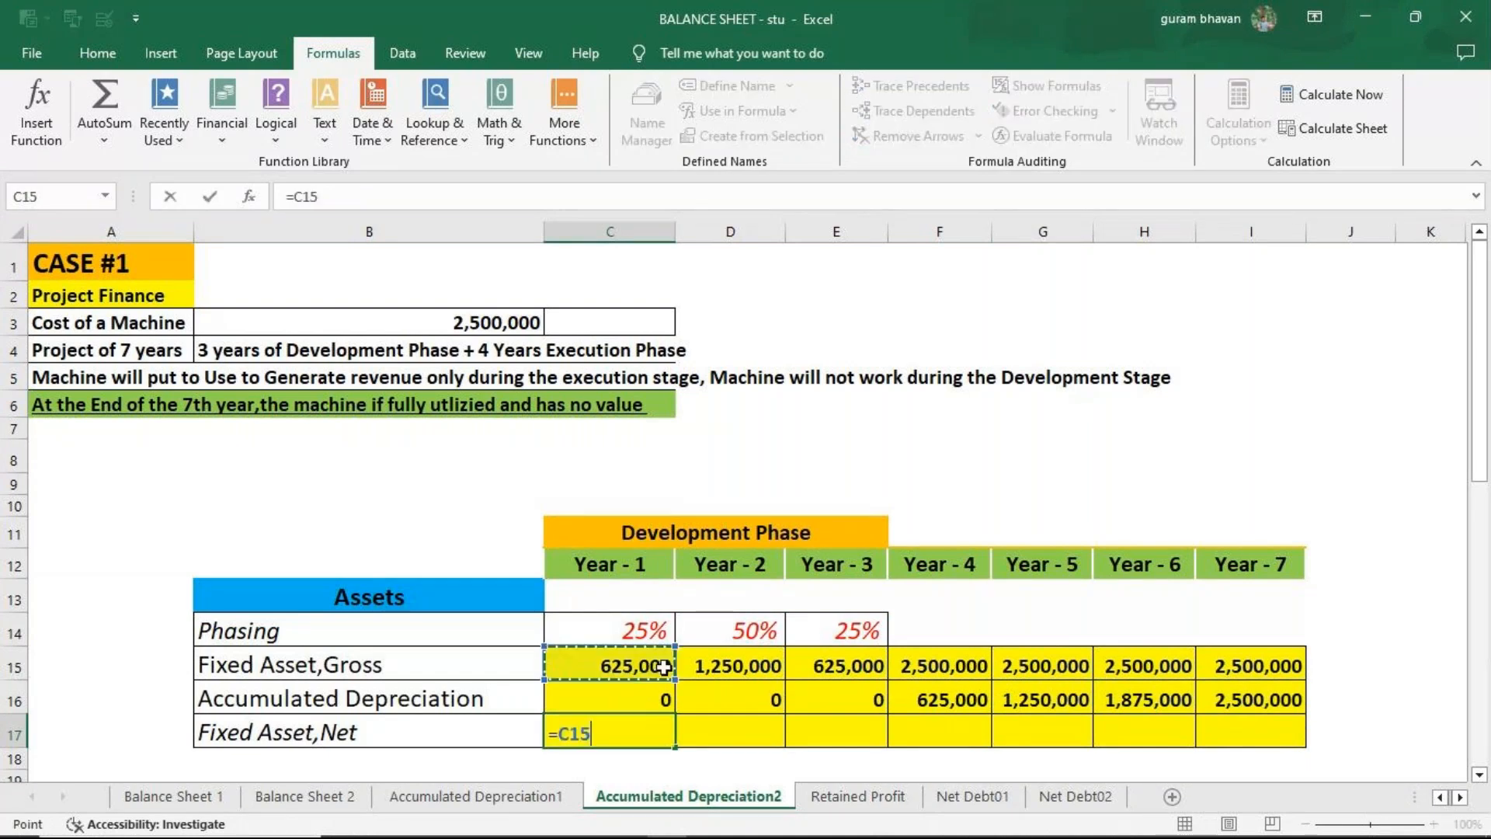
type("-")
left_click(625, 703)
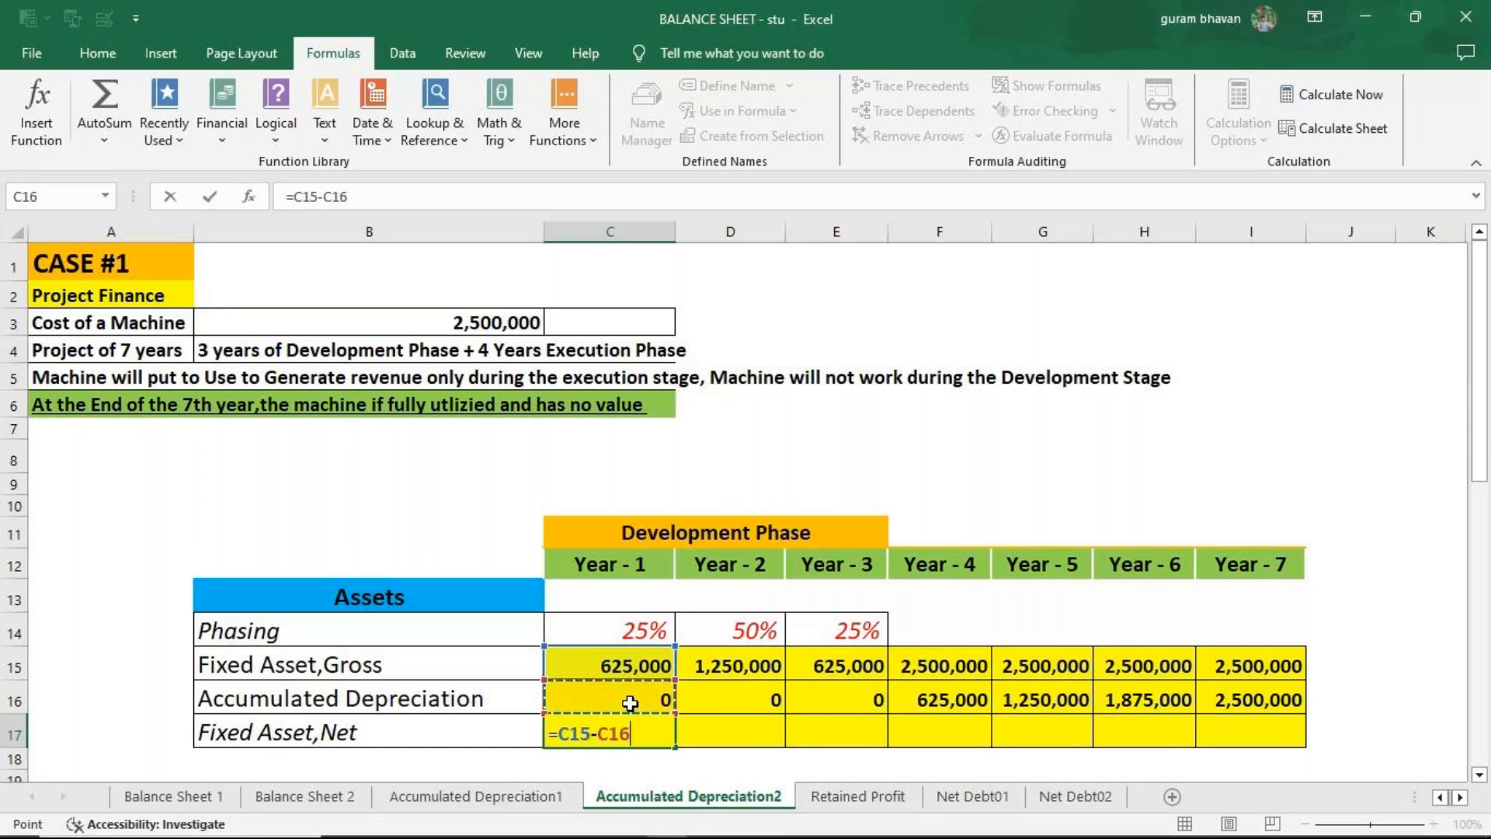
key("Return")
left_click(660, 733)
left_click_drag(675, 747, 1289, 738)
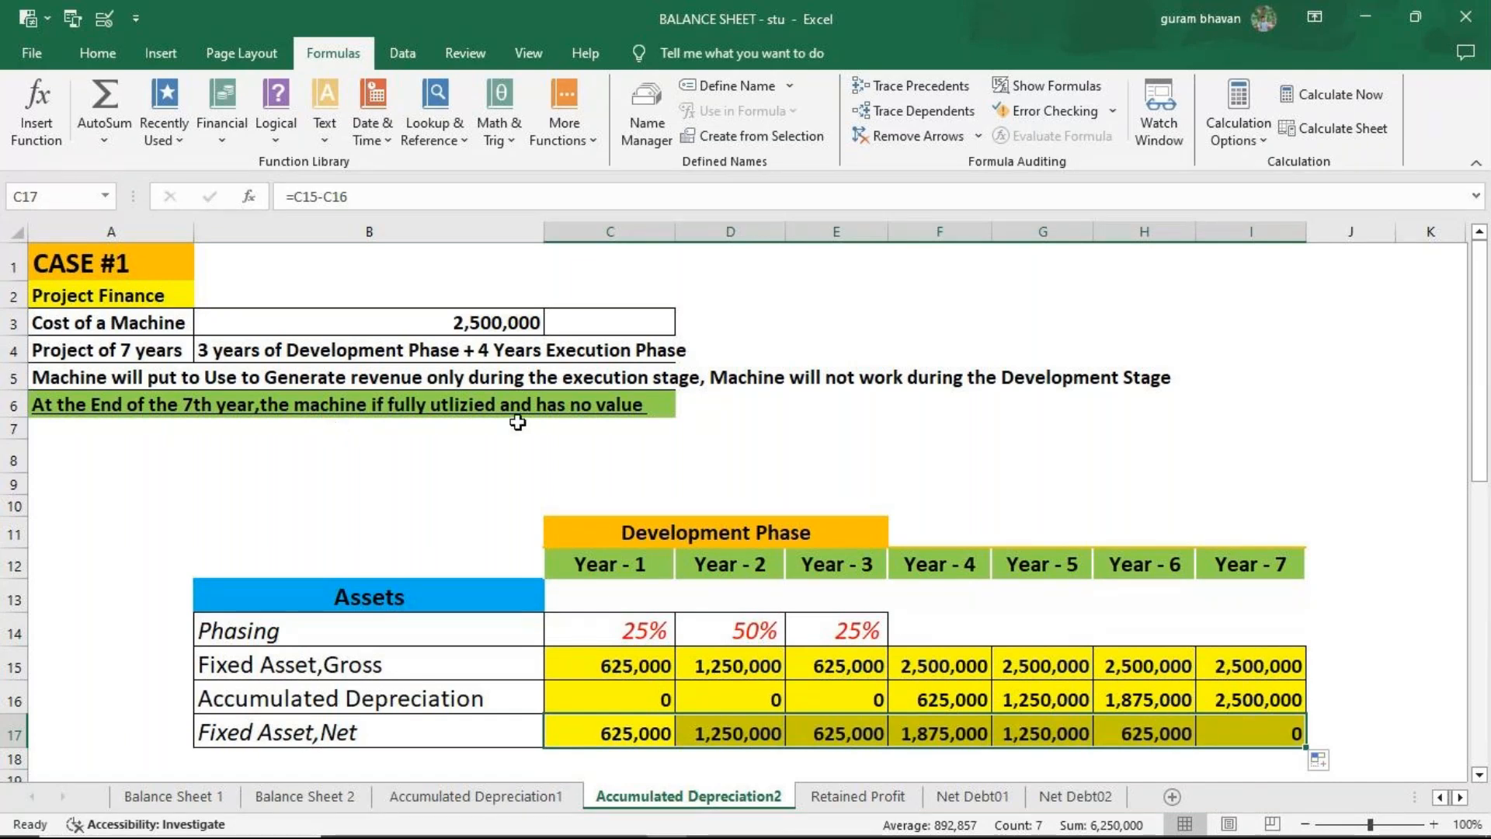
left_click(1286, 735)
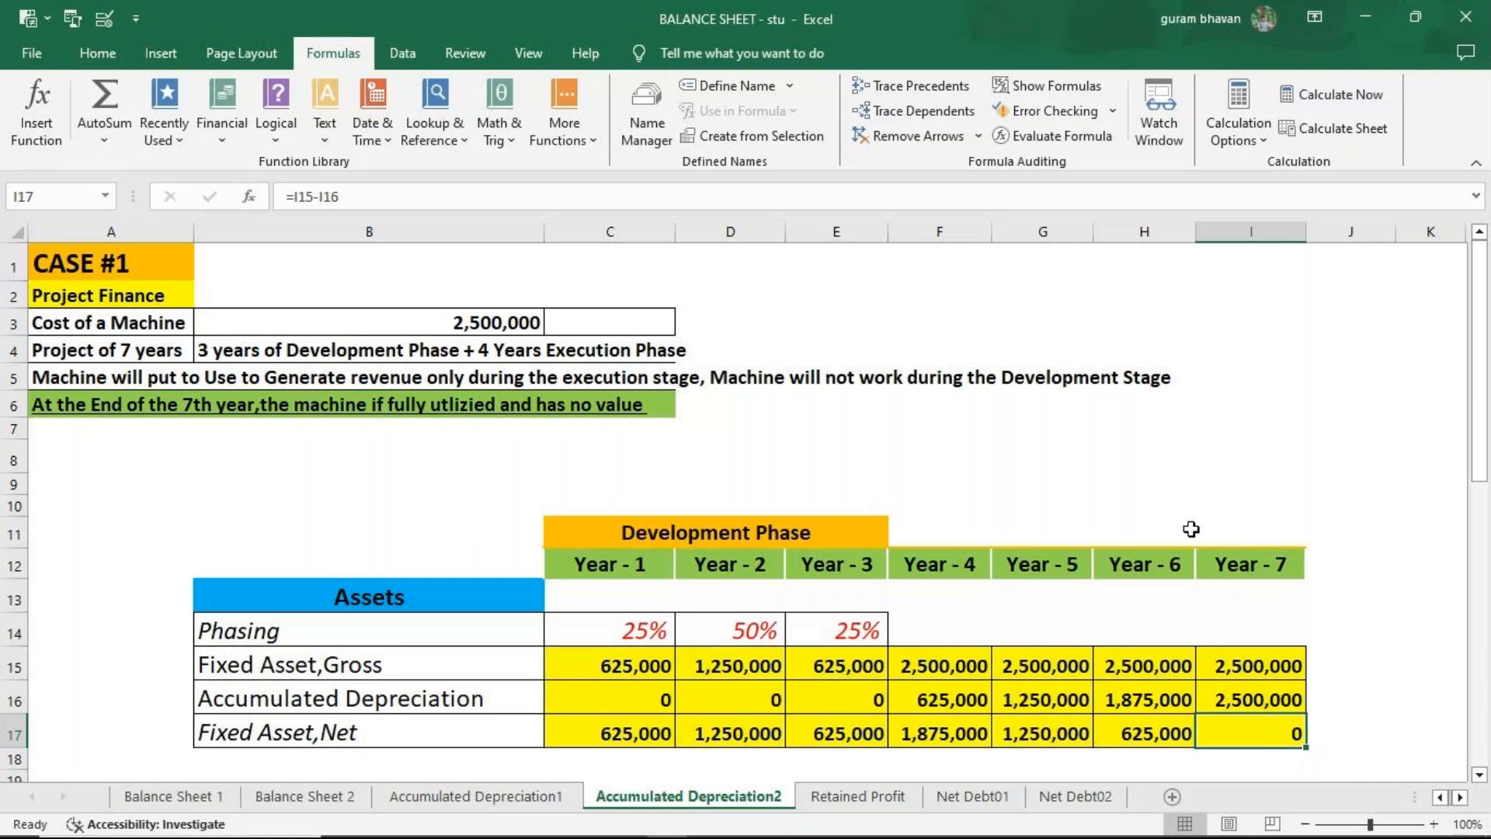
scroll(1188, 528, "down", 2)
scroll(1191, 529, "down", 6)
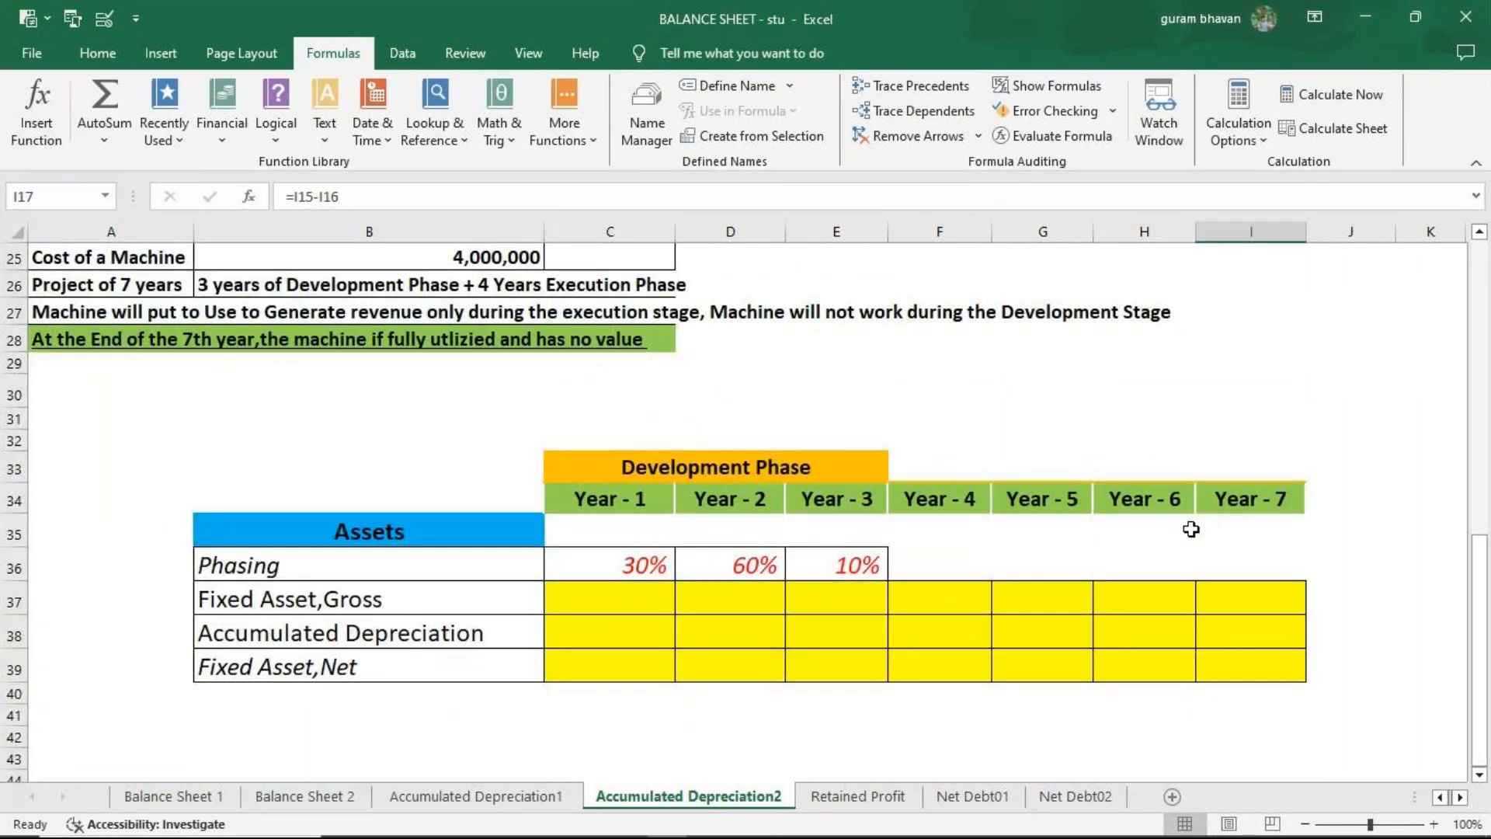
scroll(1192, 528, "up", 7)
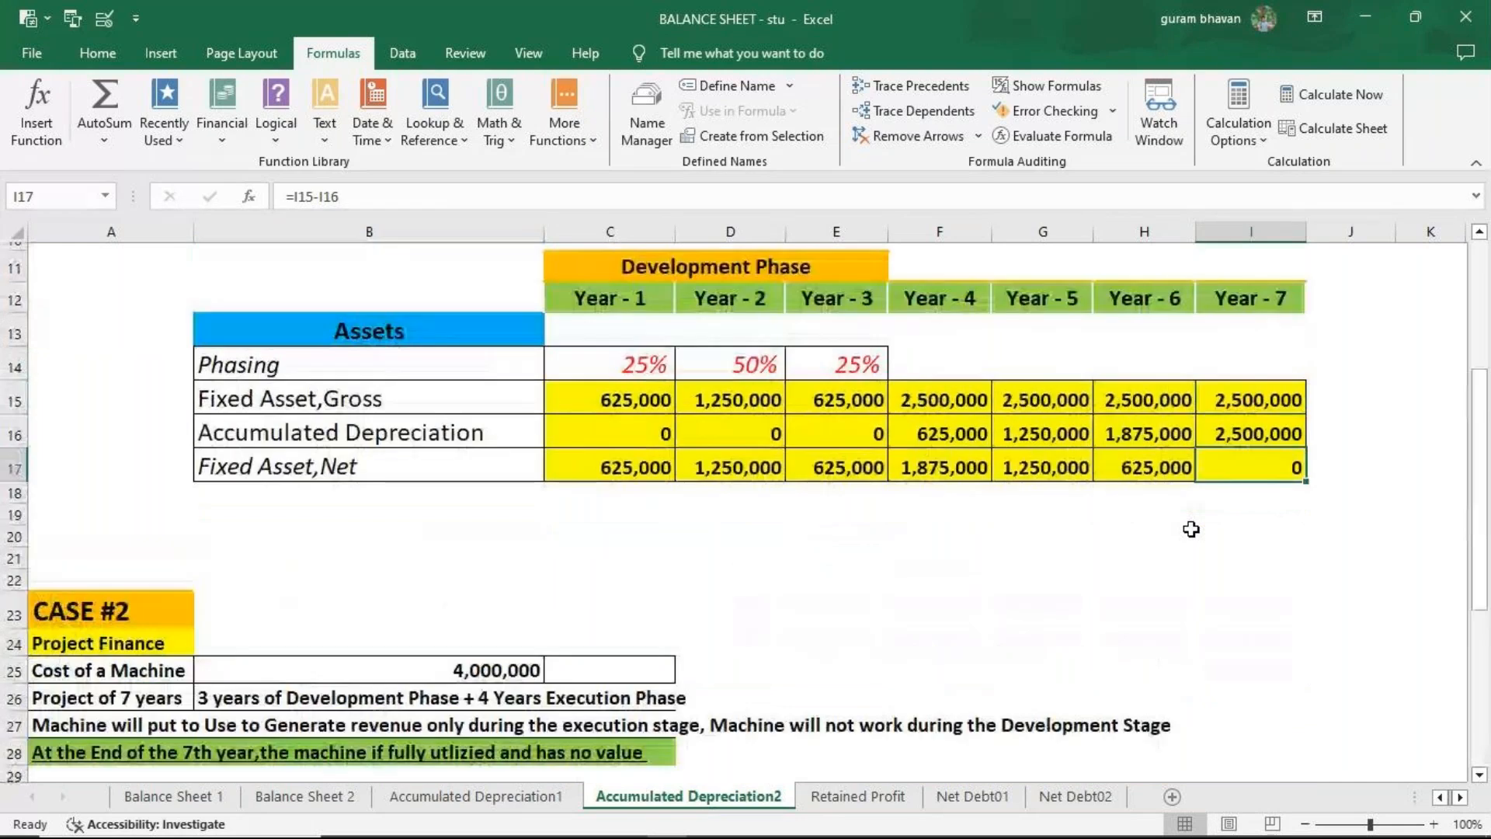
scroll(1191, 529, "up", 1)
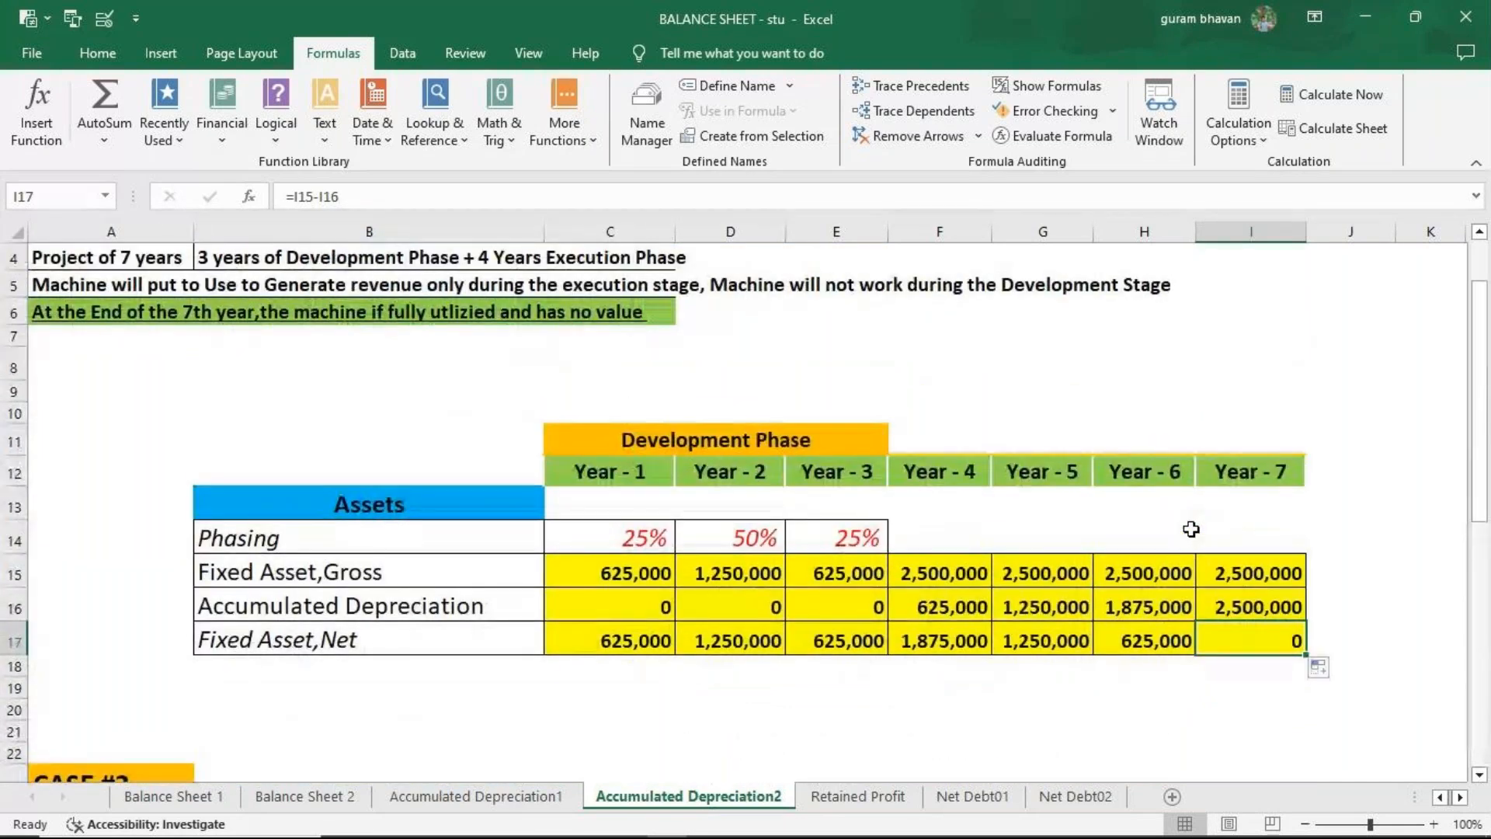
scroll(1191, 529, "up", 1)
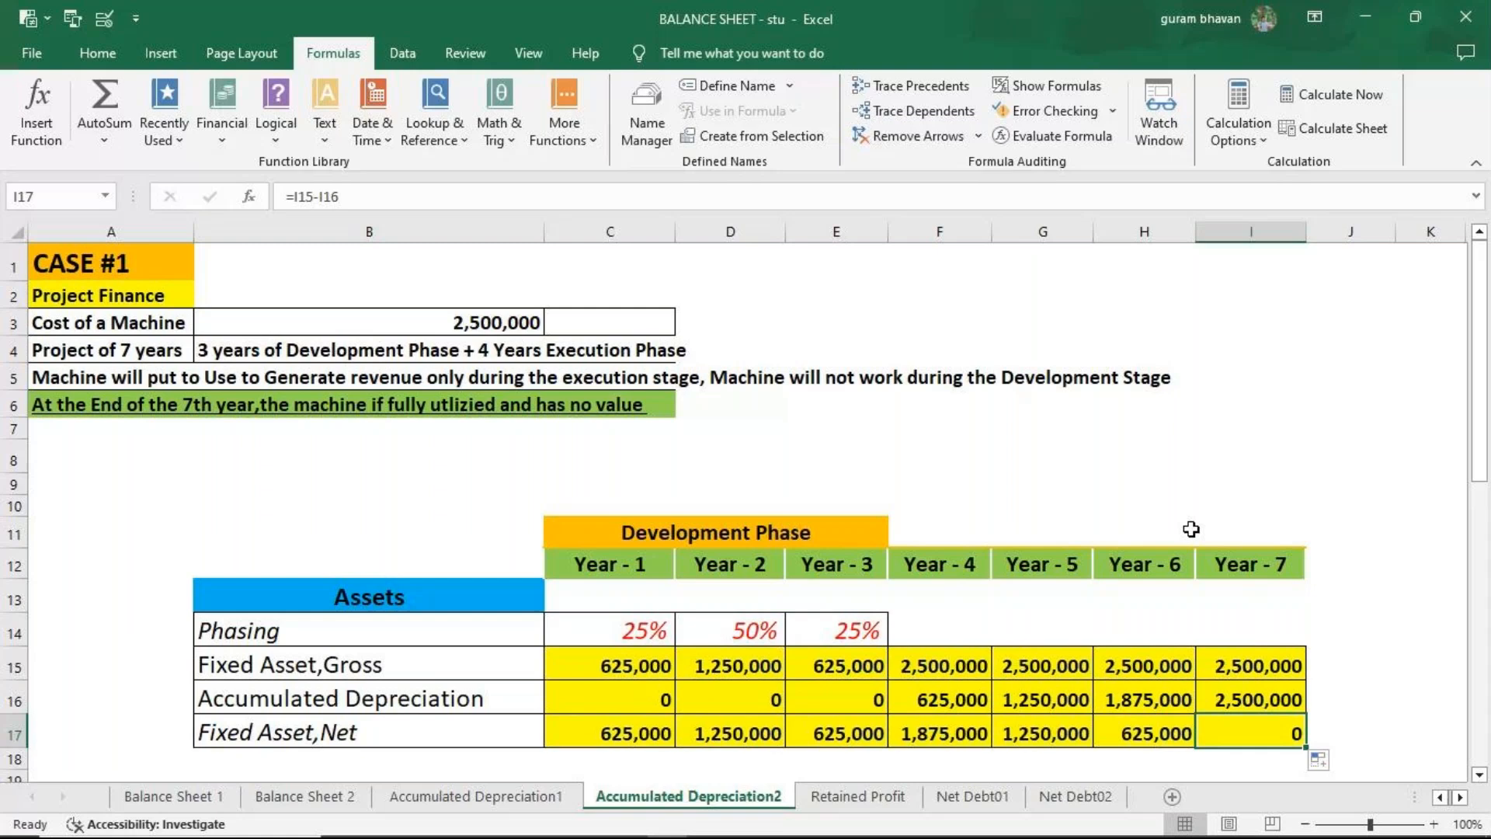
Clear Case #1's Fixed Asset,Gross, Accumulated Depreciation and Fixed Asset,Net values for all seven years in C15:I17.
left_click_drag(610, 666, 1258, 736)
key("Delete")
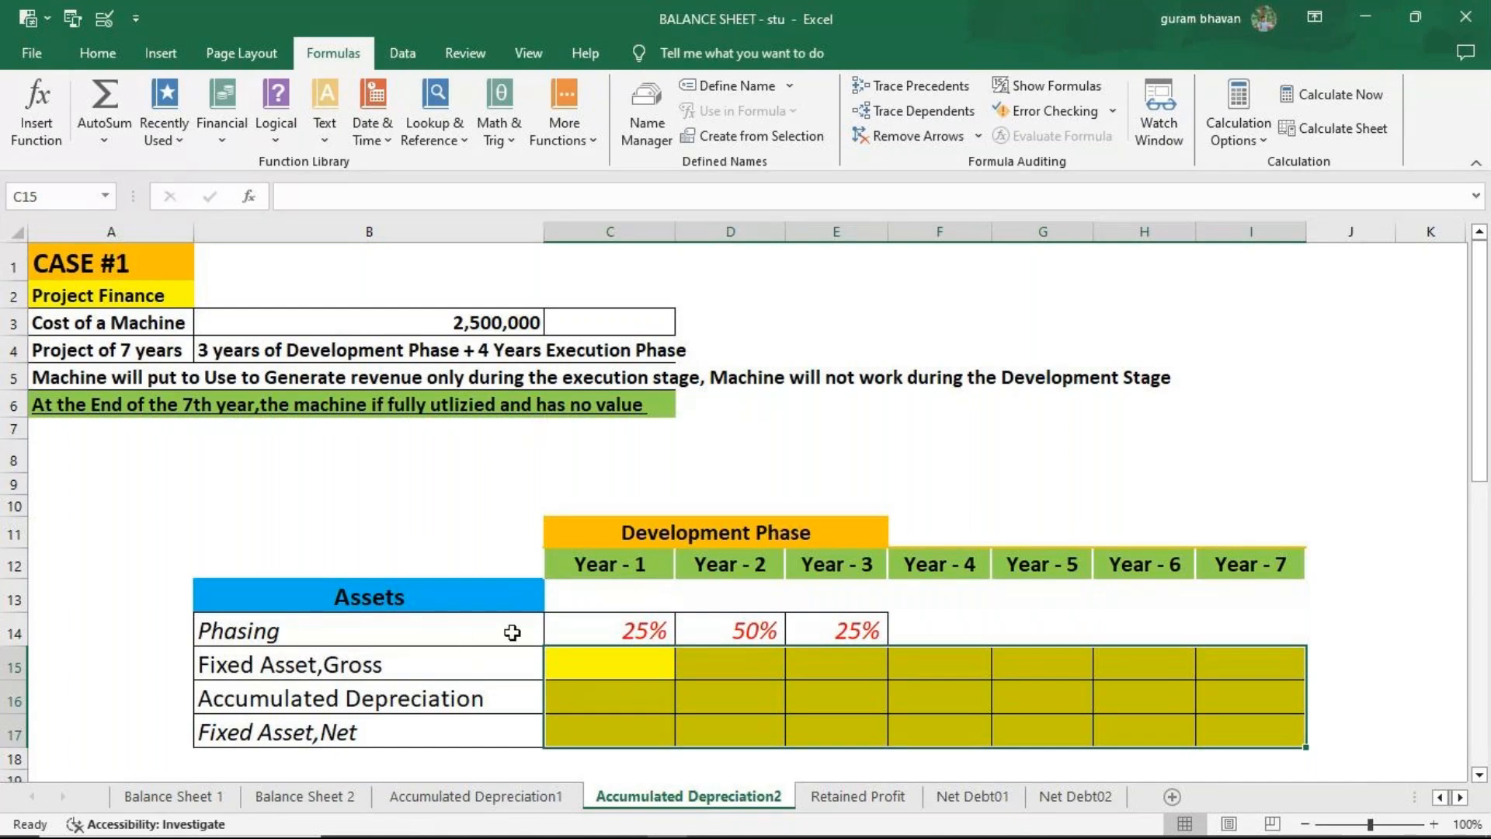
left_click(577, 629)
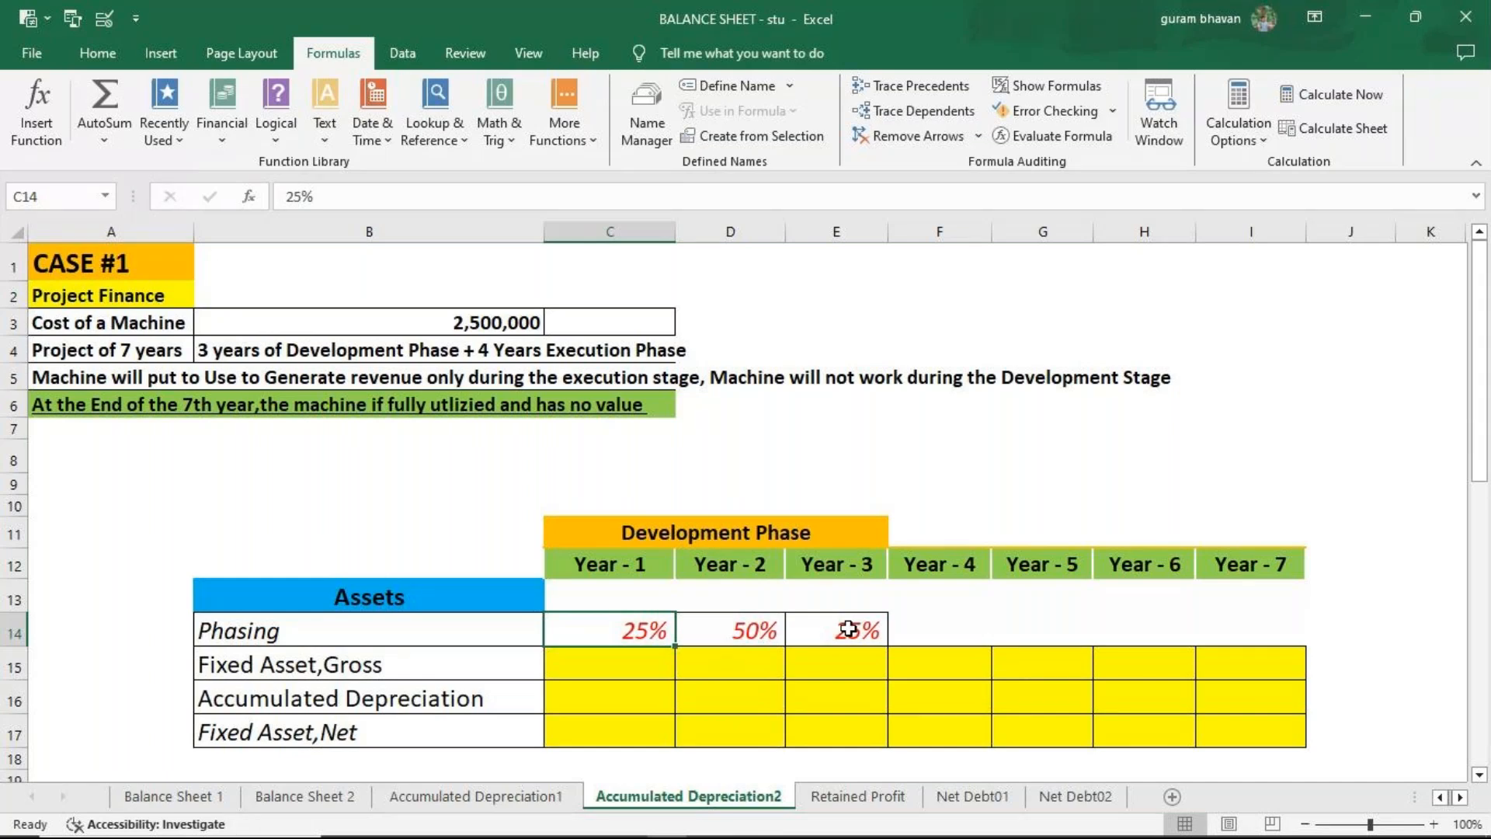
Calculate Year - 1 Fixed Asset,Gross in C15 with =2500000*C14.
left_click(584, 666)
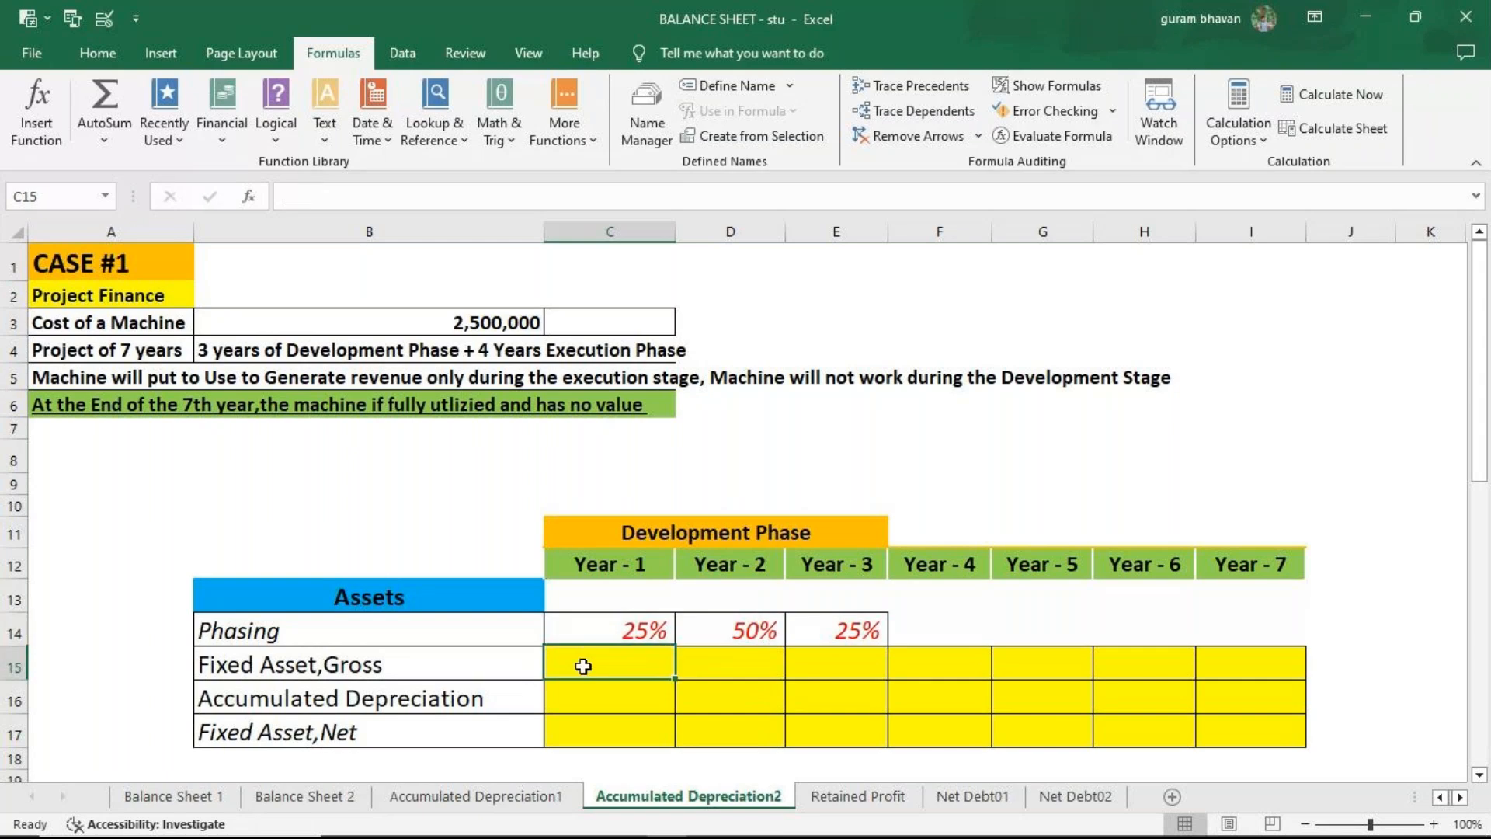
type("=")
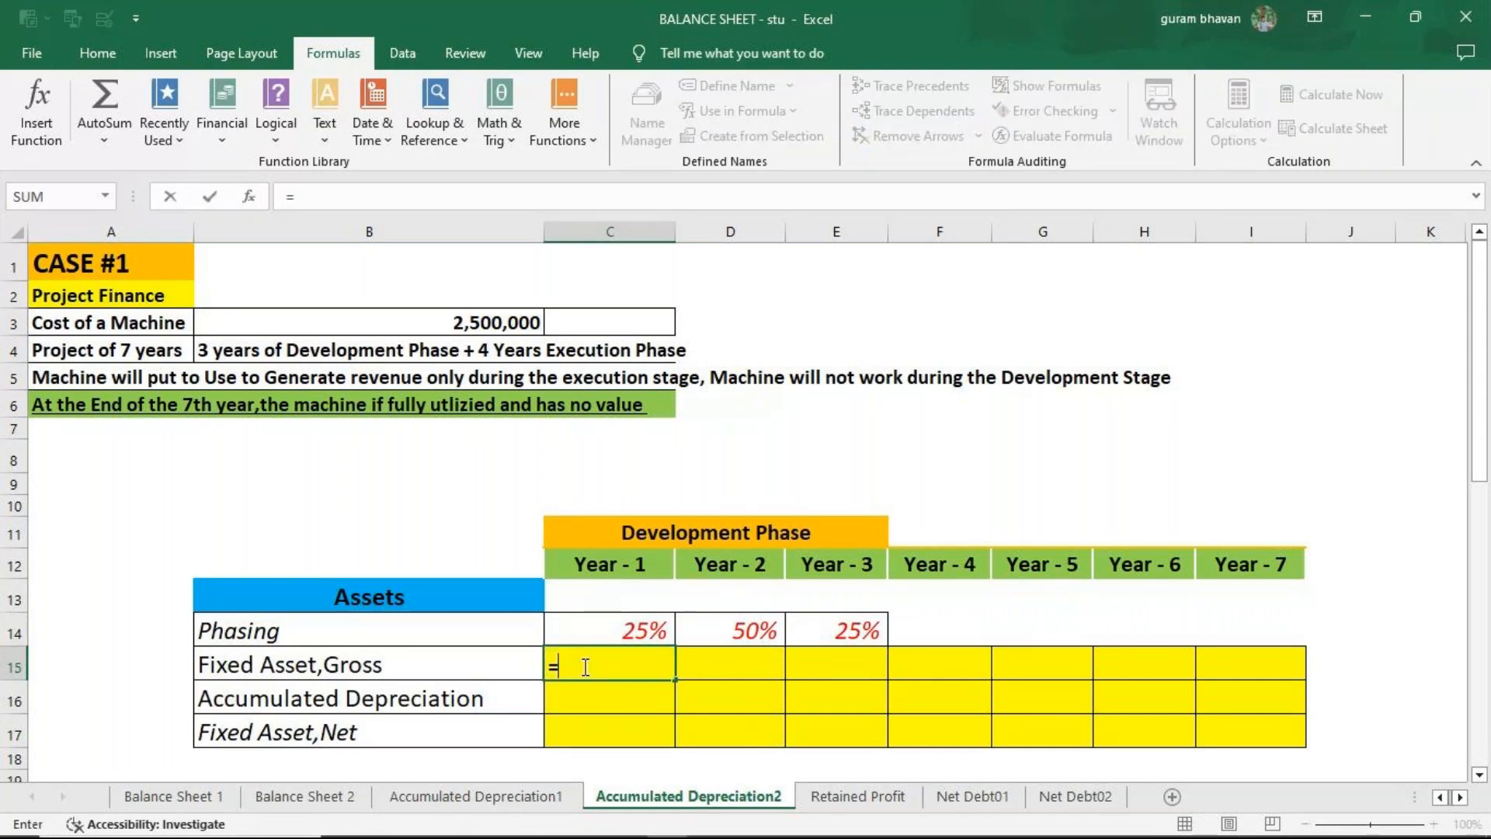
type("25")
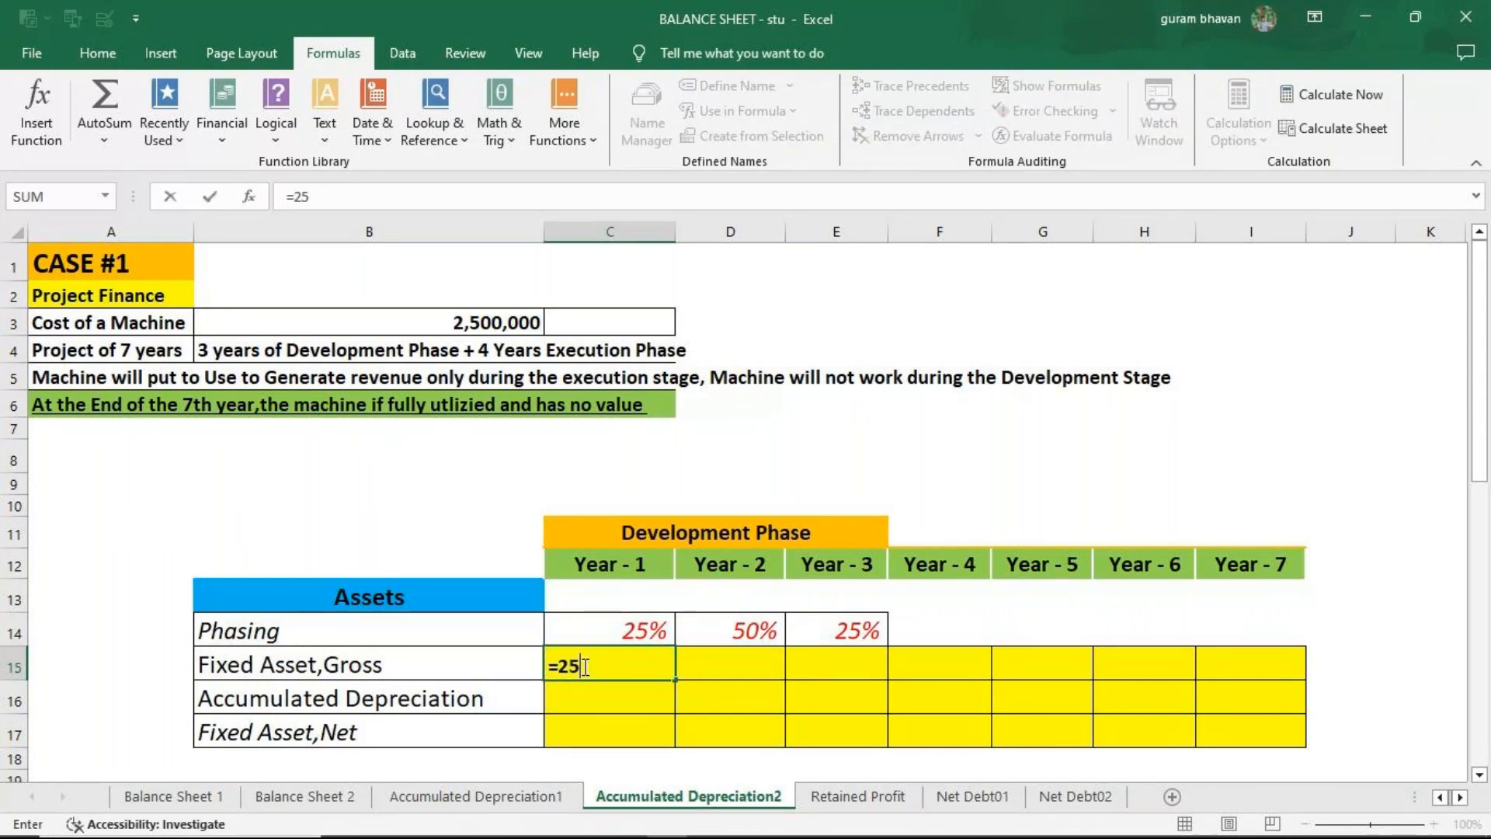
type("00000*")
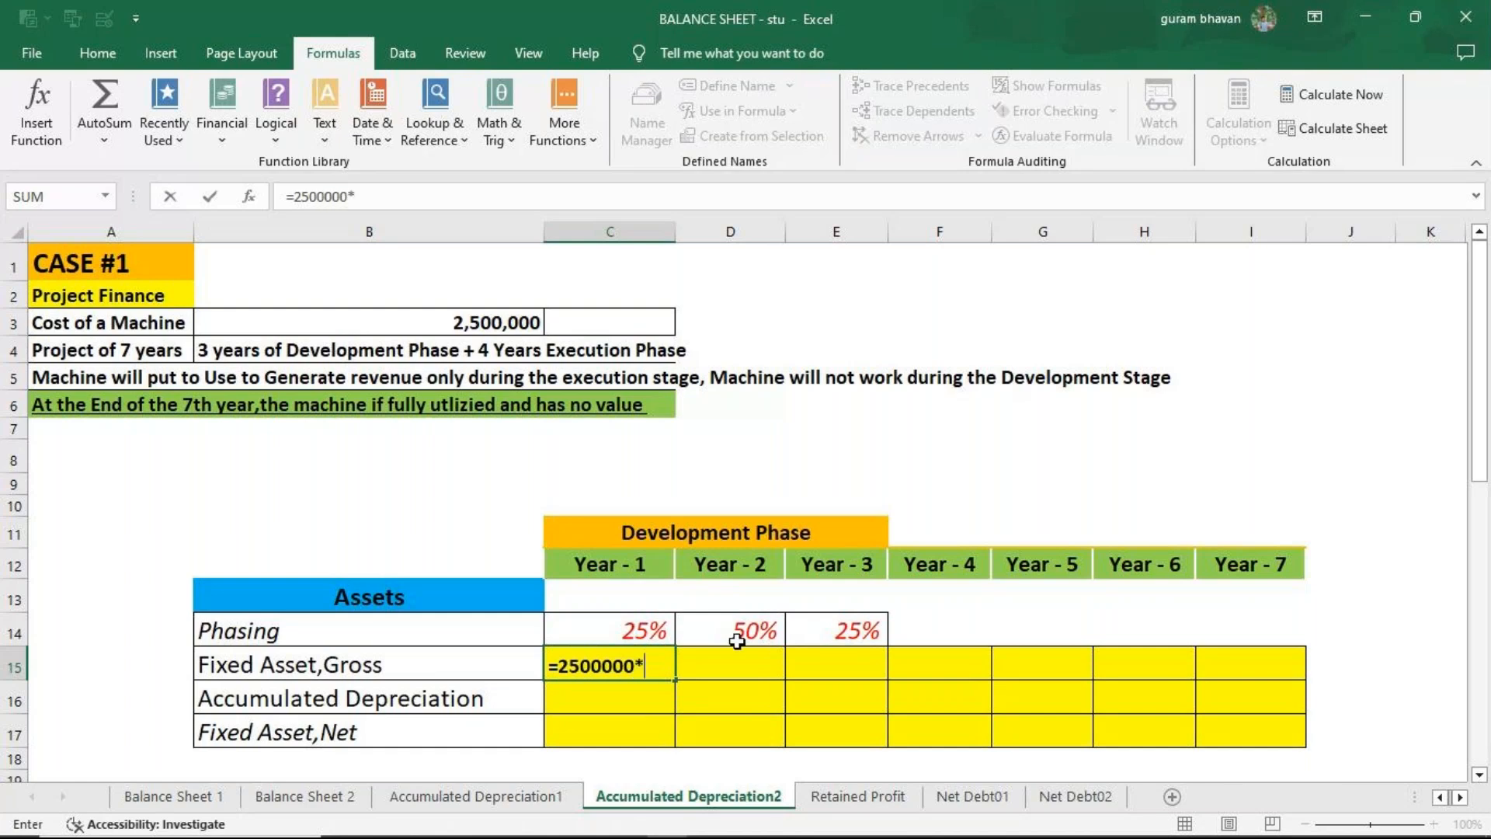
left_click(600, 623)
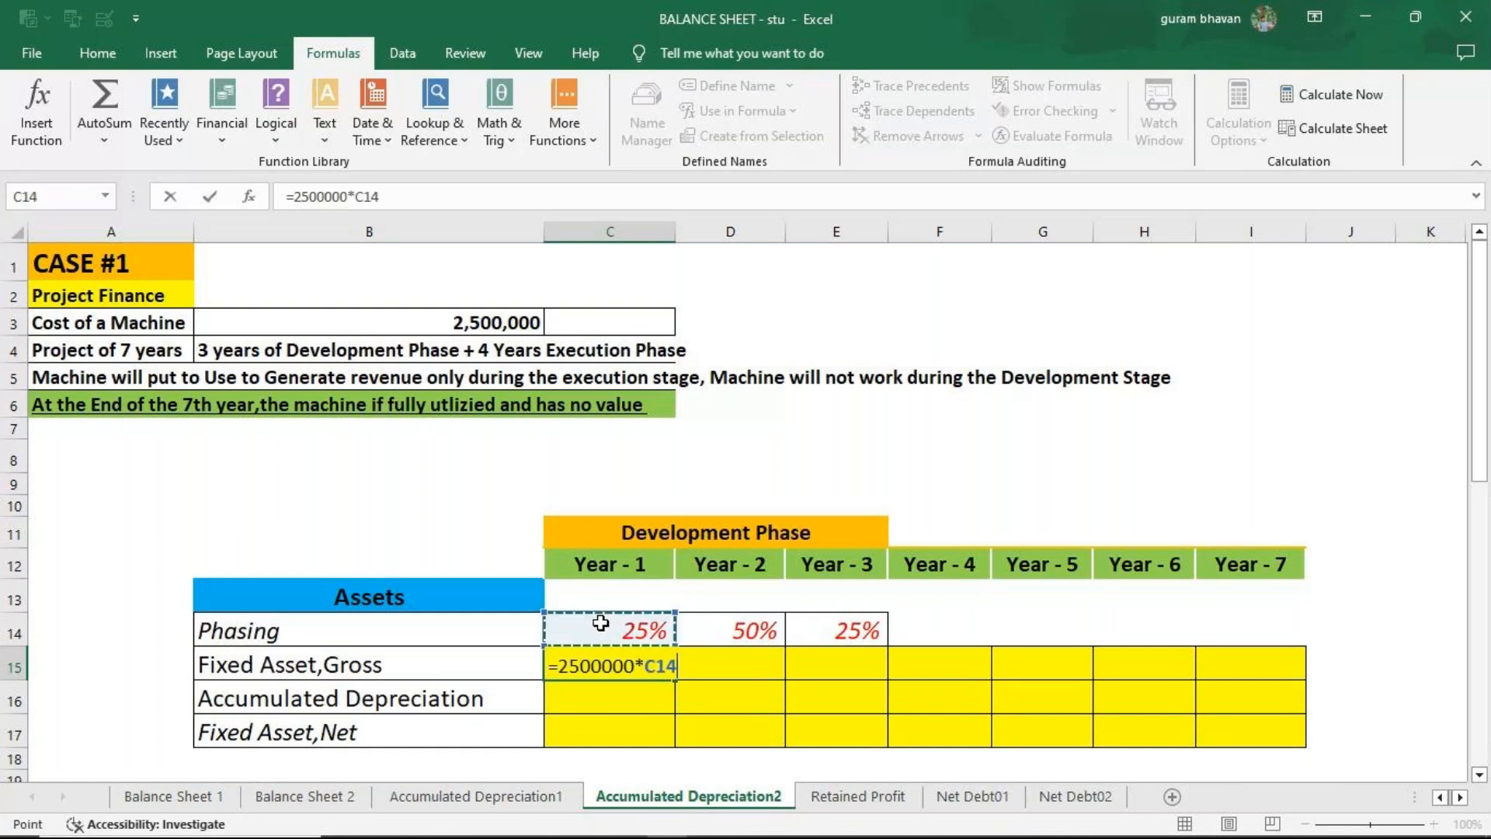
key("Return")
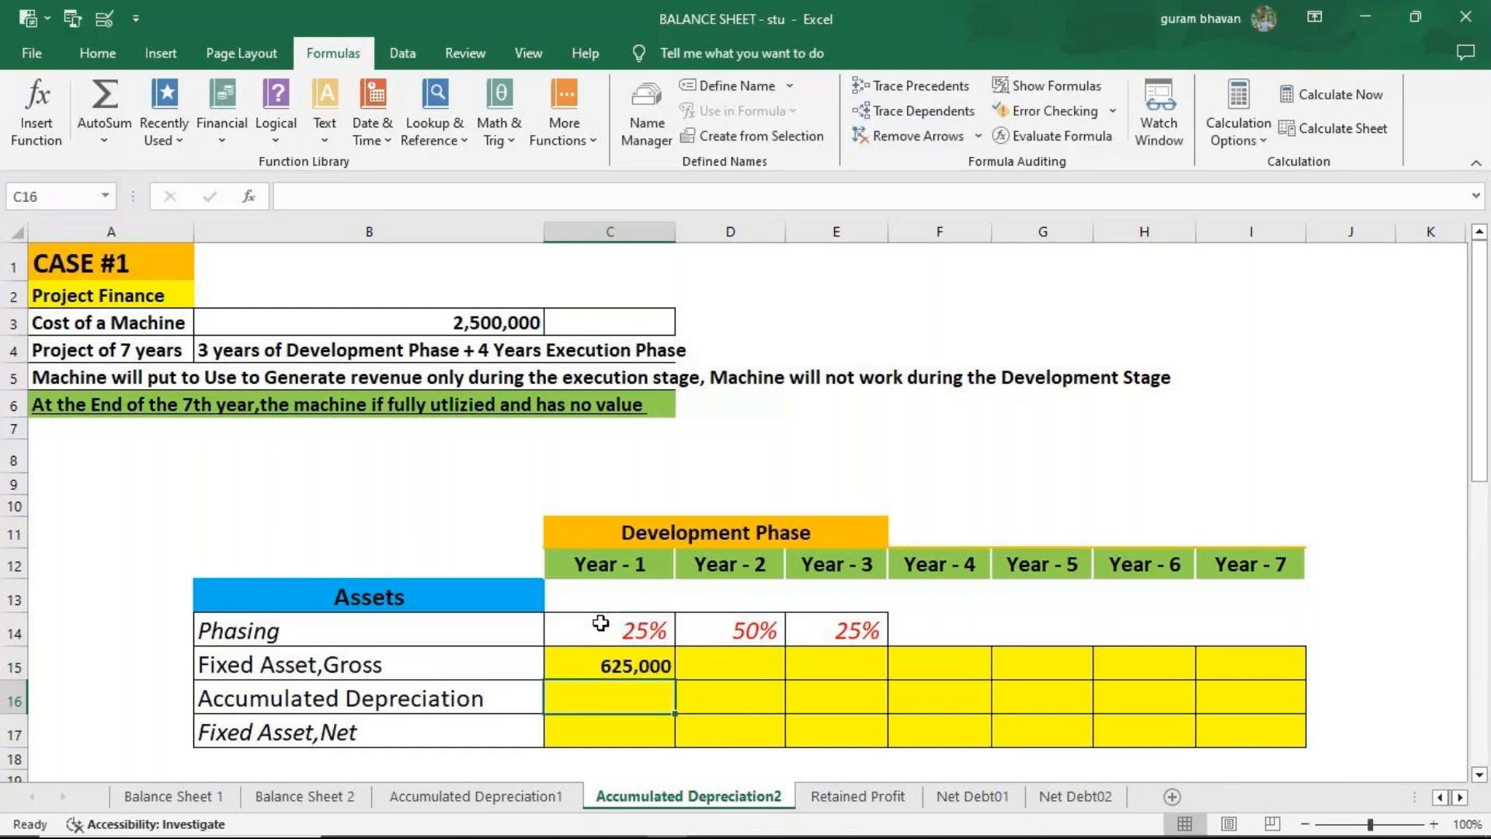
Calculate Year - 2 Fixed Asset,Gross in D15 with =2500000*D14.
left_click(618, 677)
key("Right")
key("F2")
type("=")
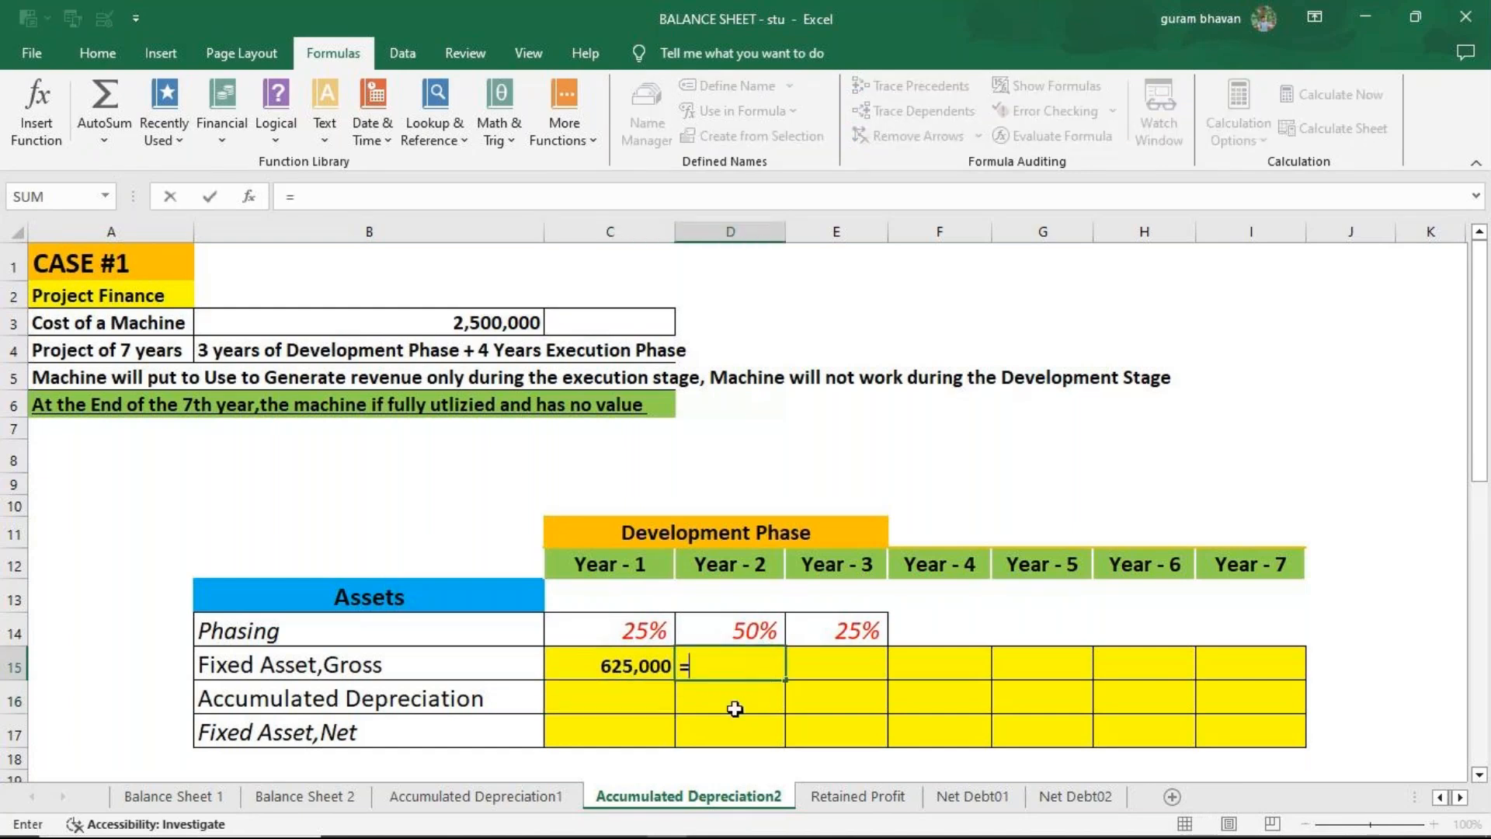
type("25000")
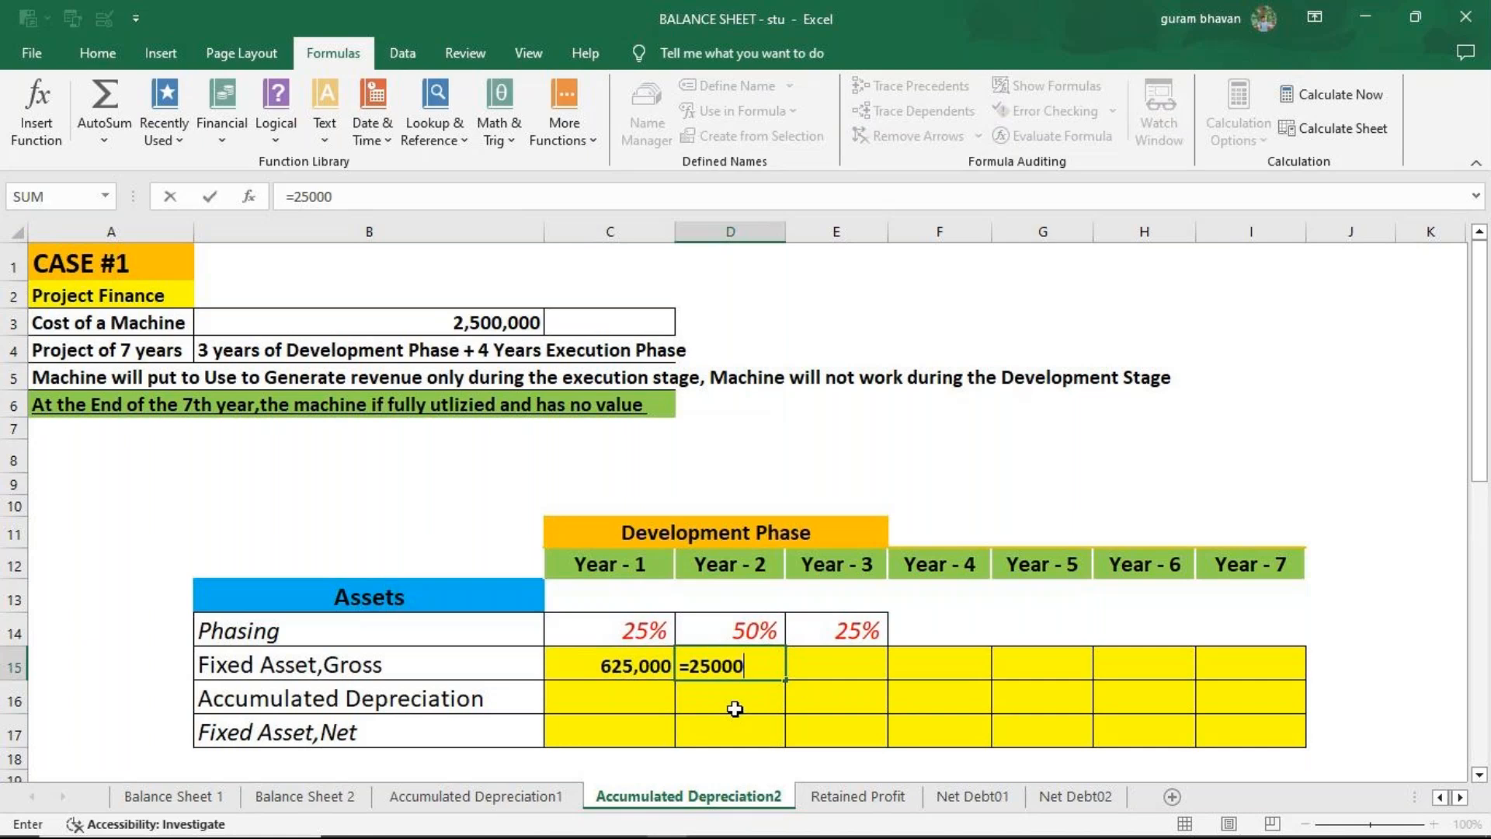
type("00*")
left_click(709, 622)
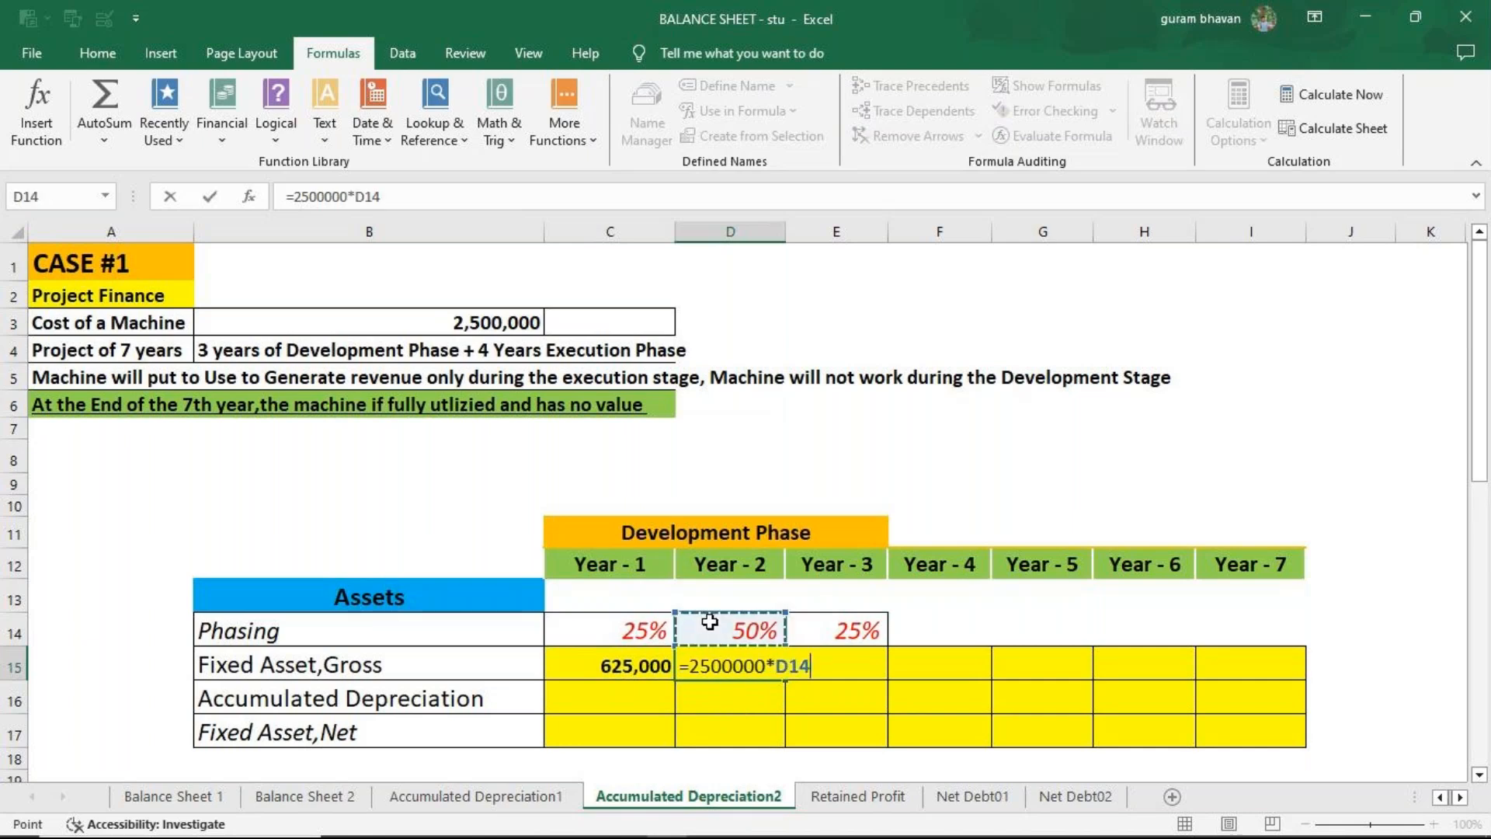
key("Return")
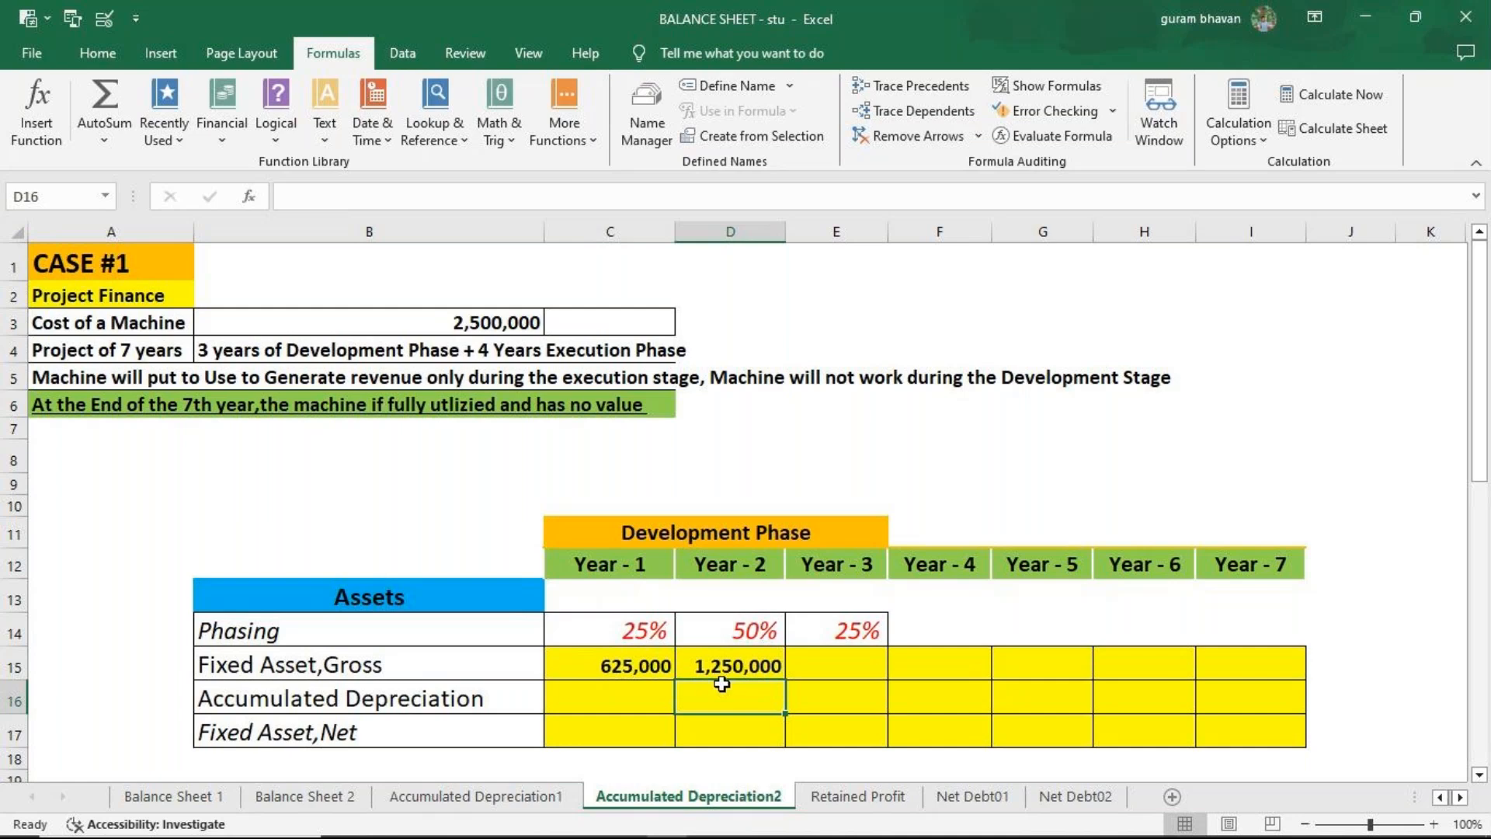
Calculate Year - 3 Fixed Asset,Gross in E15 with =2500000*E14.
left_click(813, 662)
type("=2")
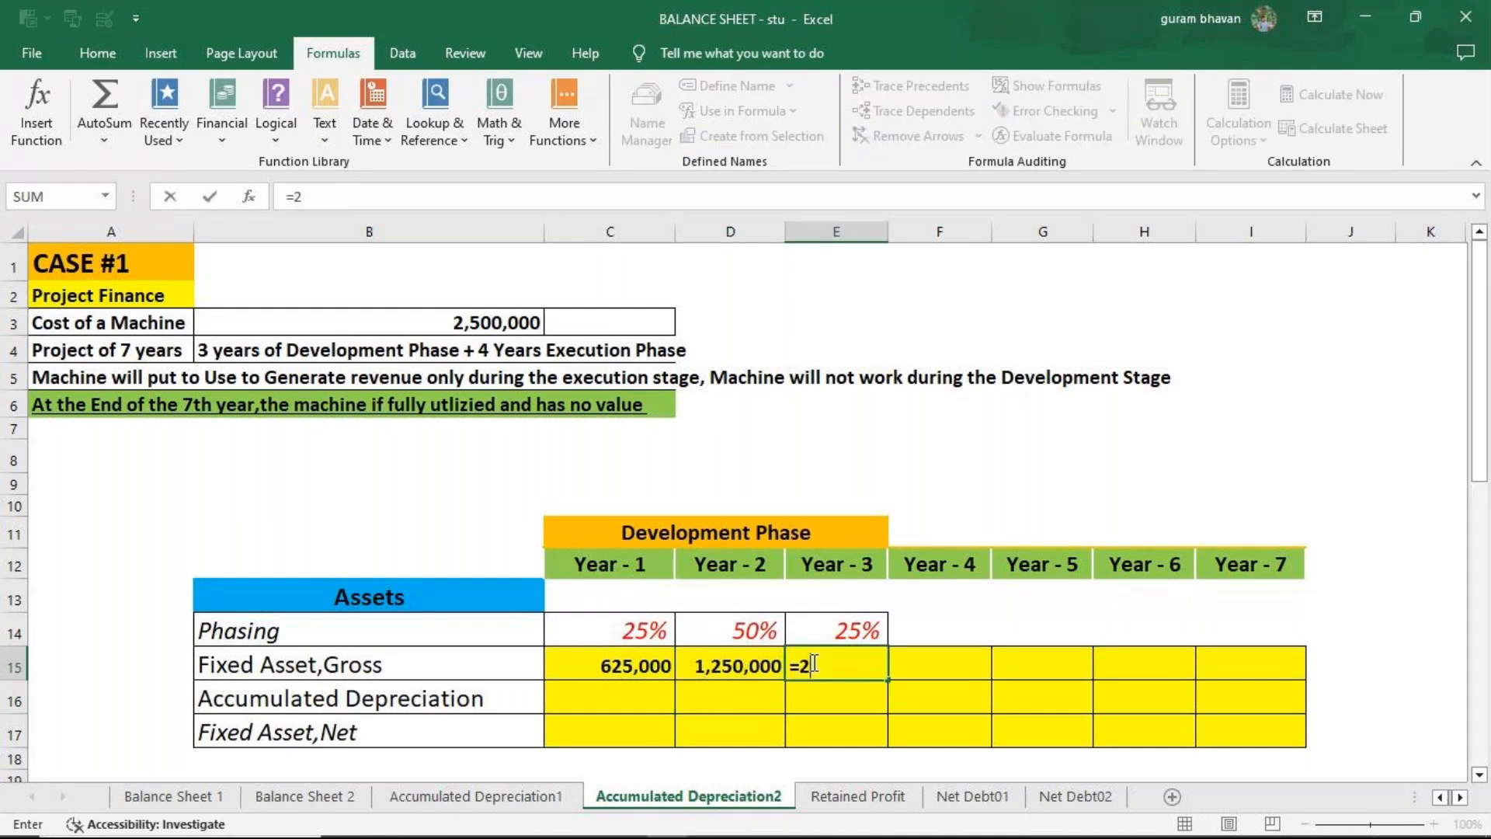
type("500000*")
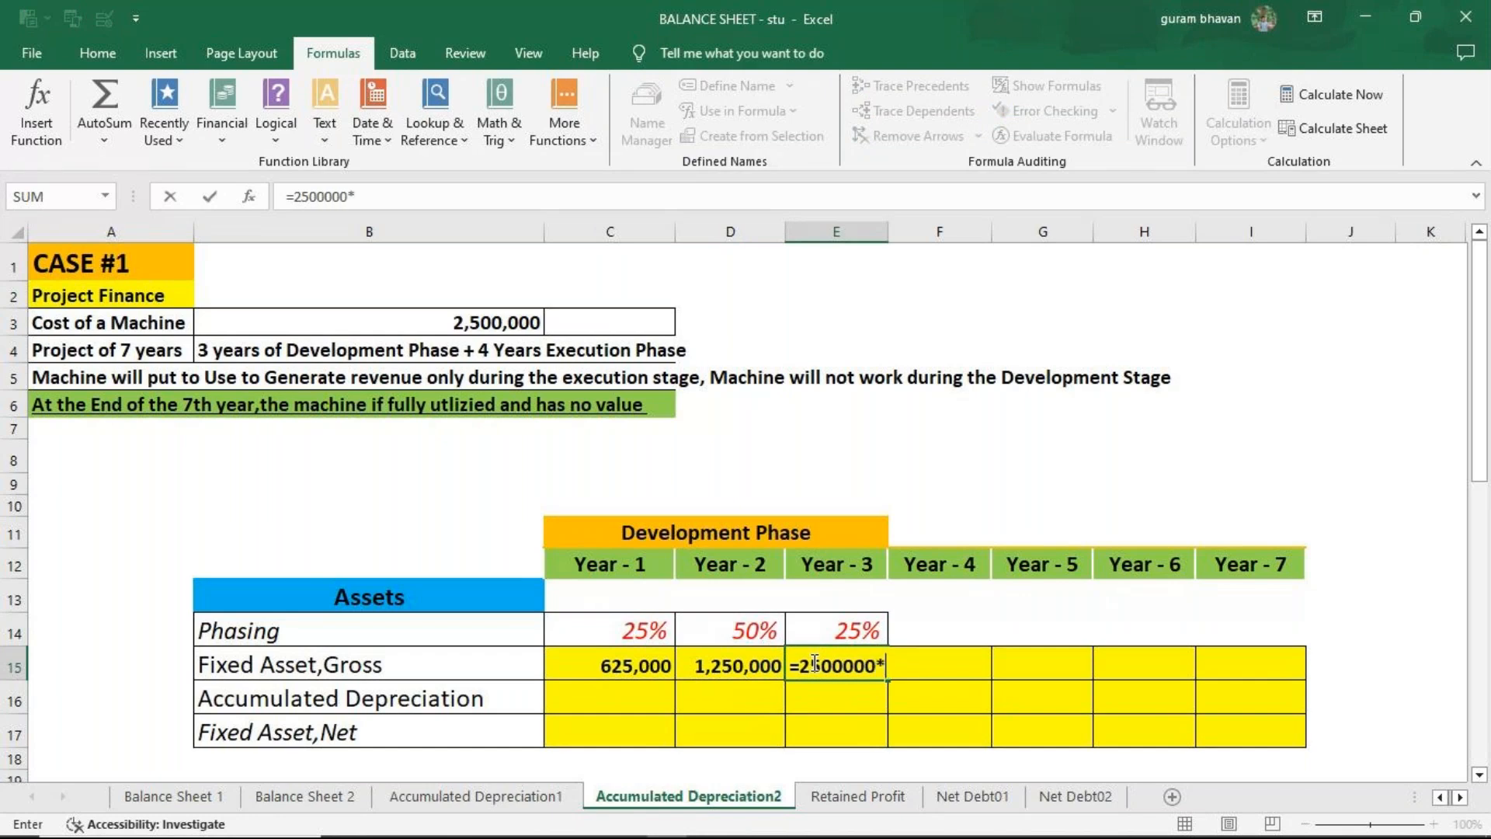
left_click(828, 631)
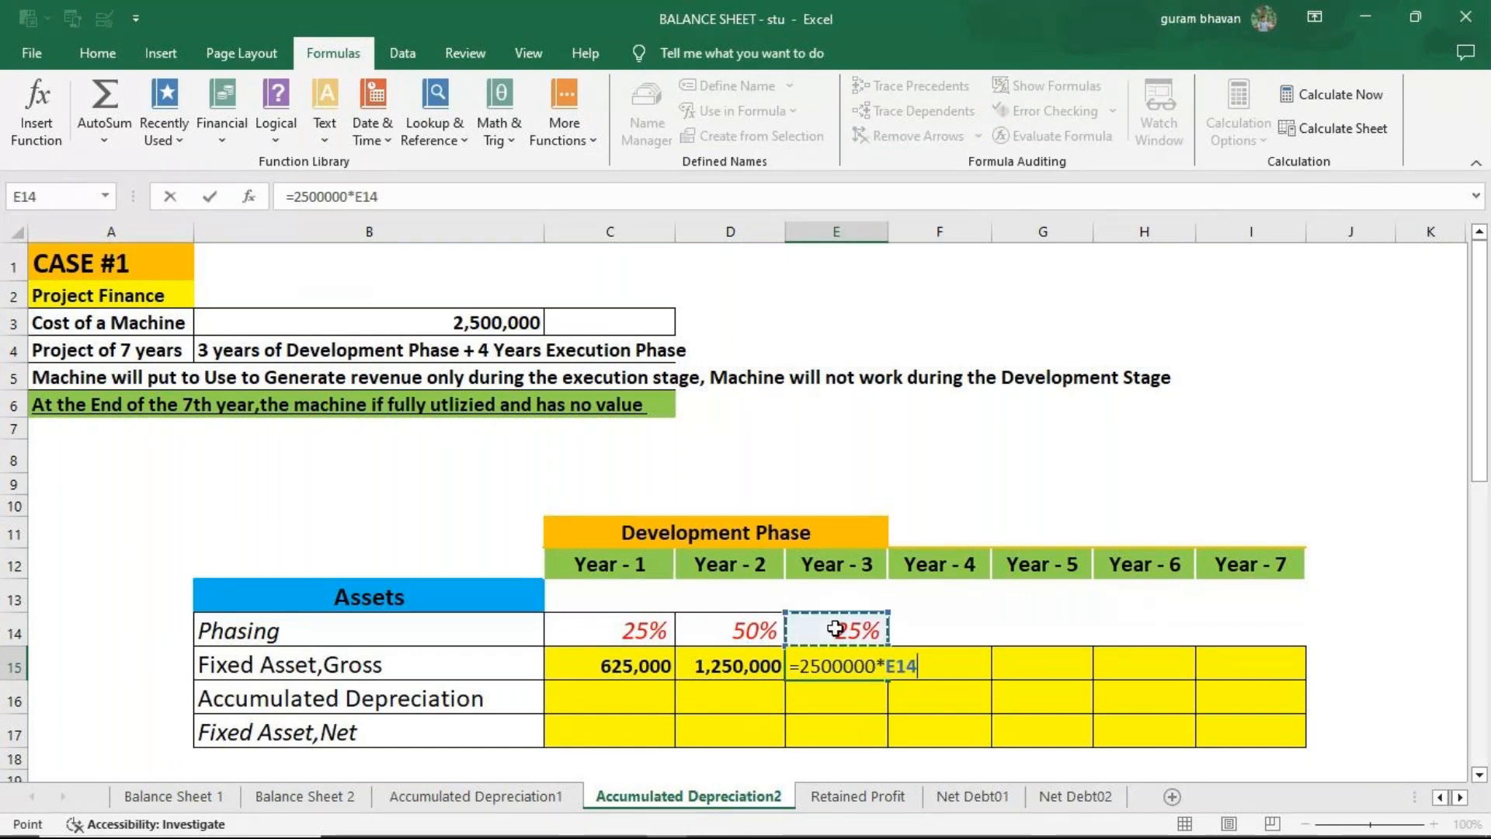
key("Return")
left_click(829, 677)
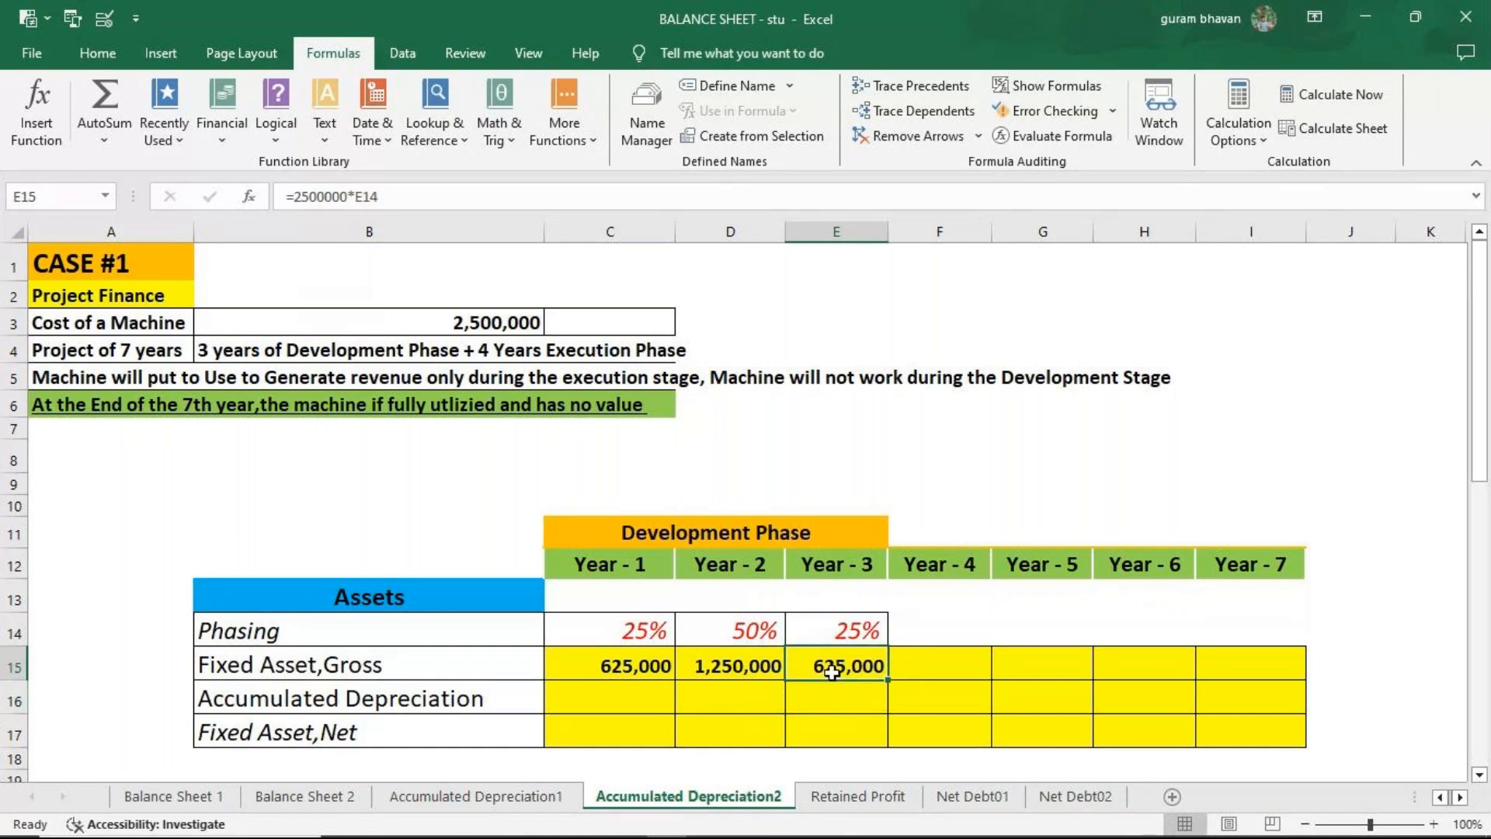
key("Return")
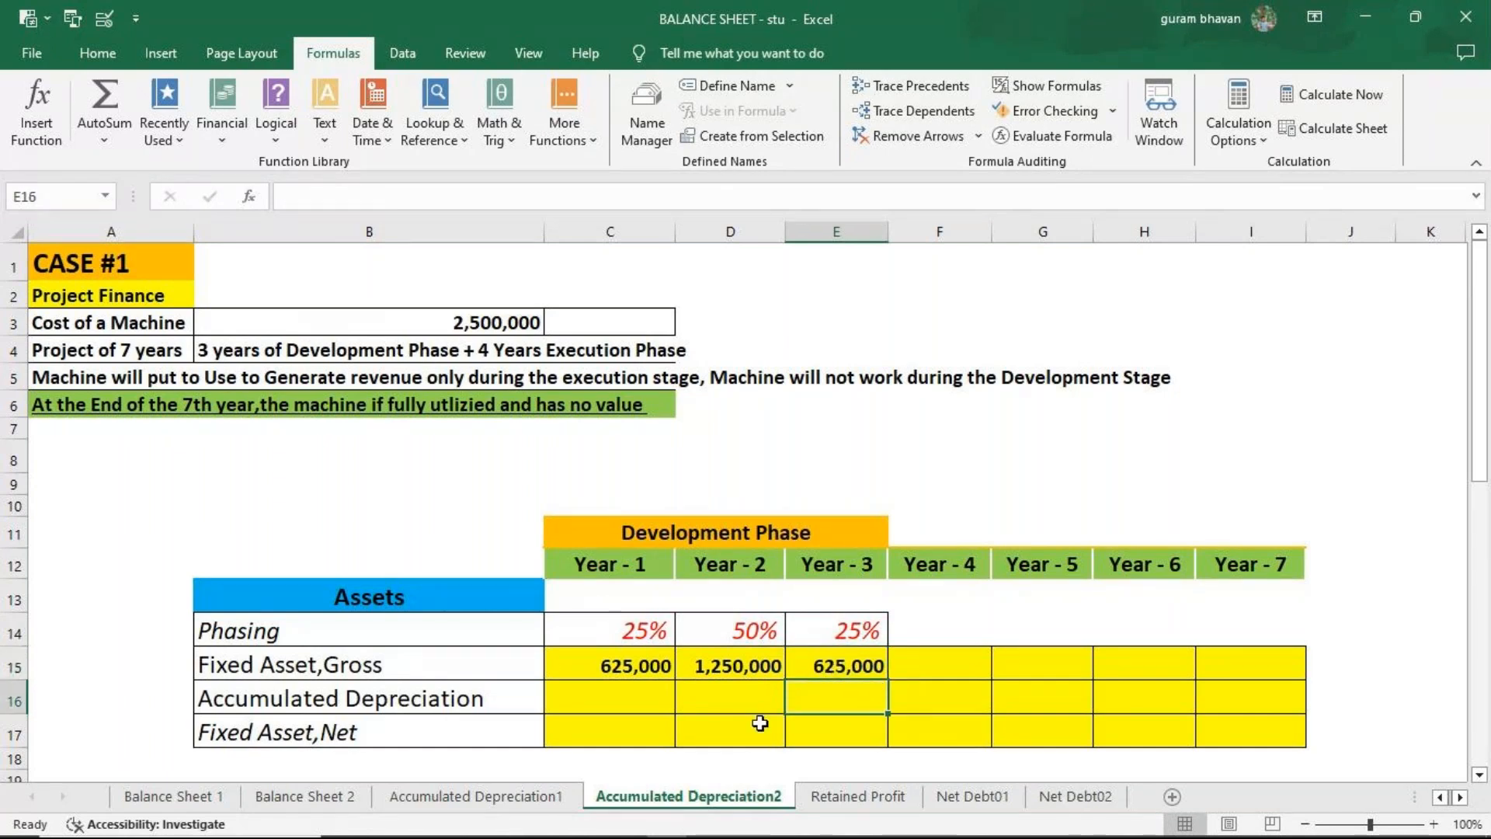
Total the three development years' gross assets for Year - 4 in F15 with =C15+D15+E15.
left_click(906, 668)
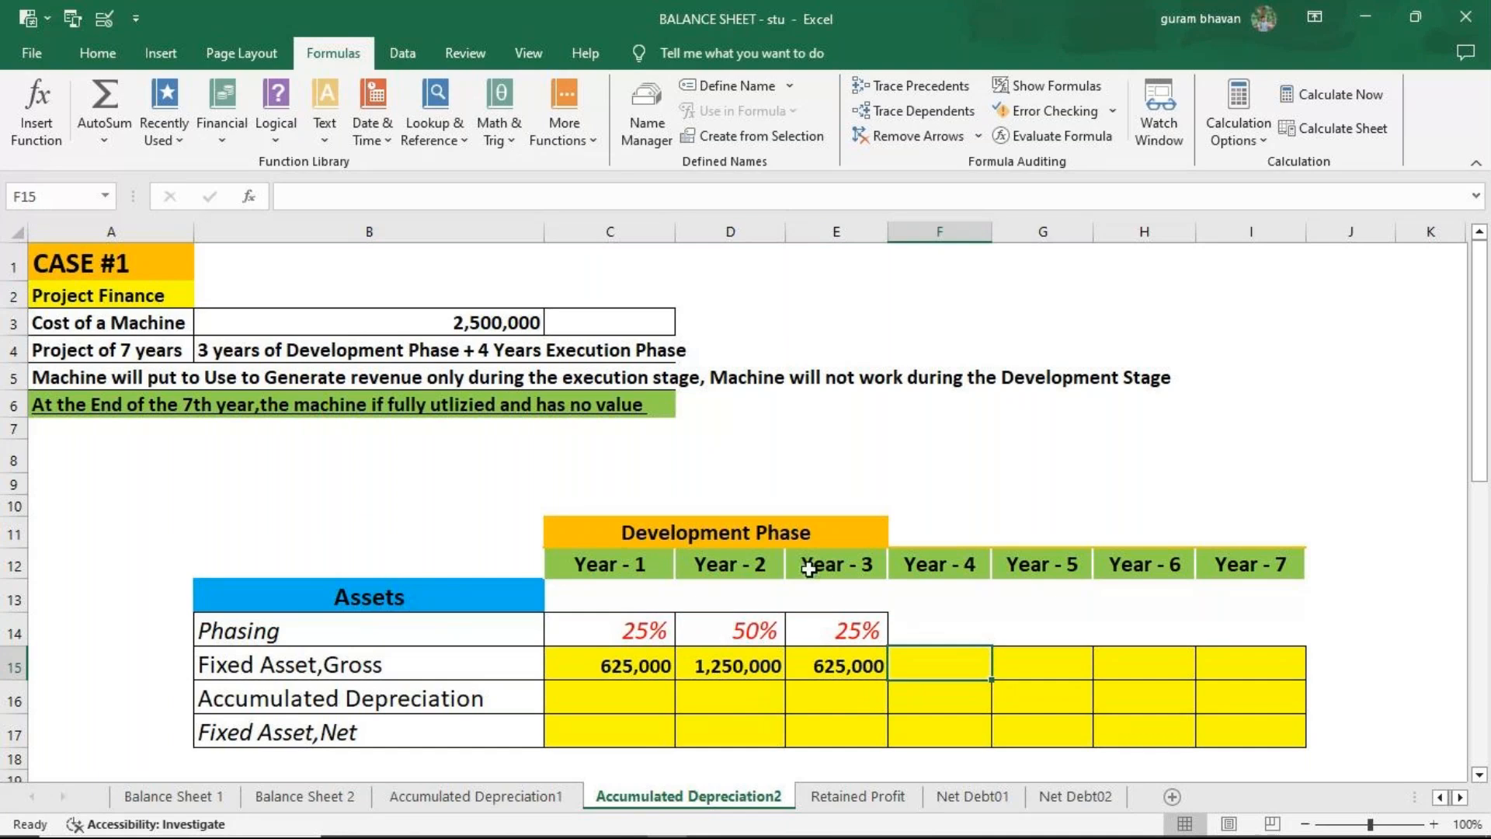
type("=")
left_click(632, 661)
type("+")
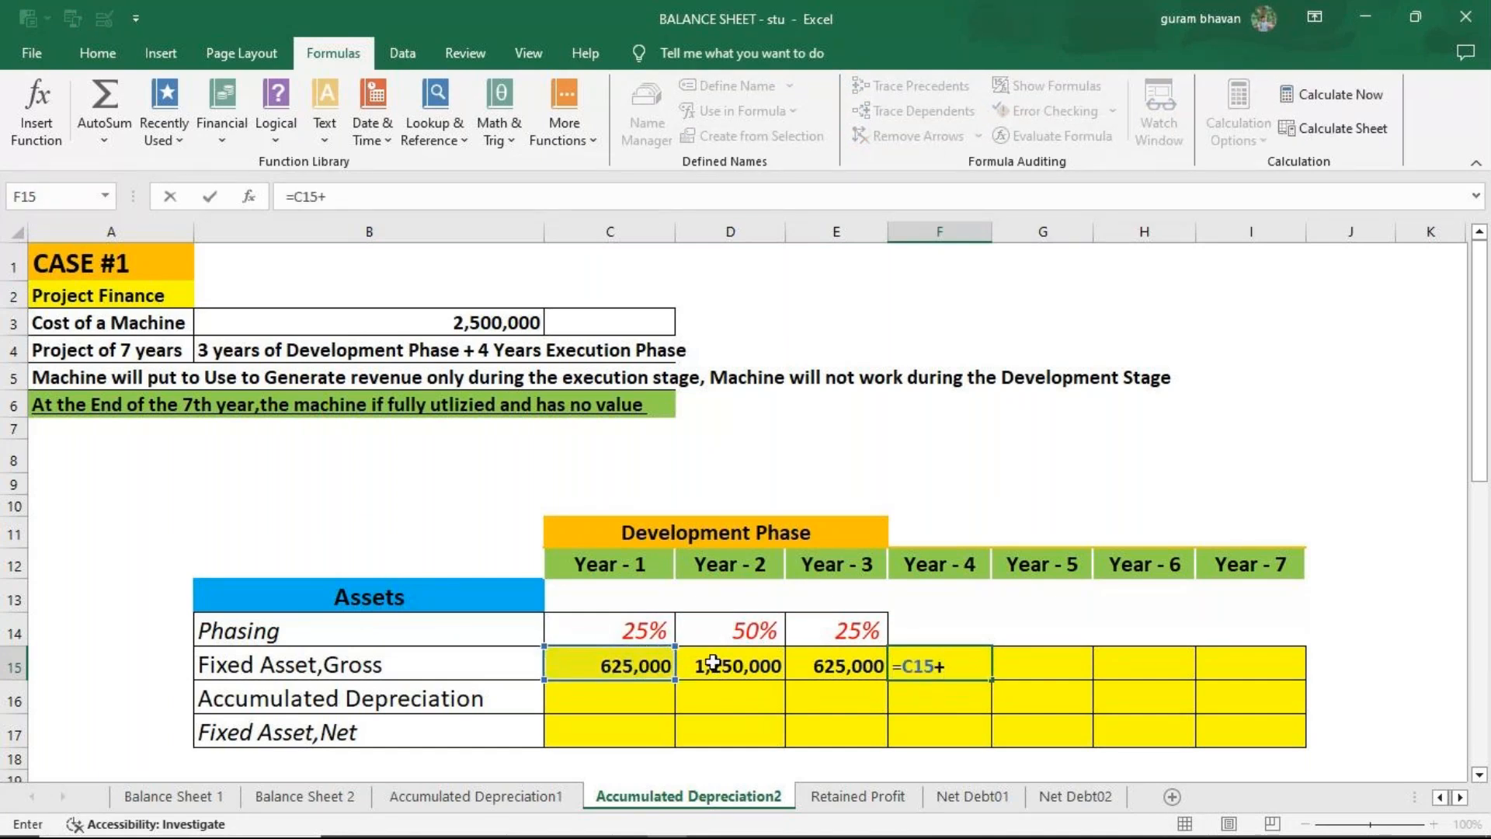
left_click(712, 662)
type("+")
left_click(865, 679)
key("Return")
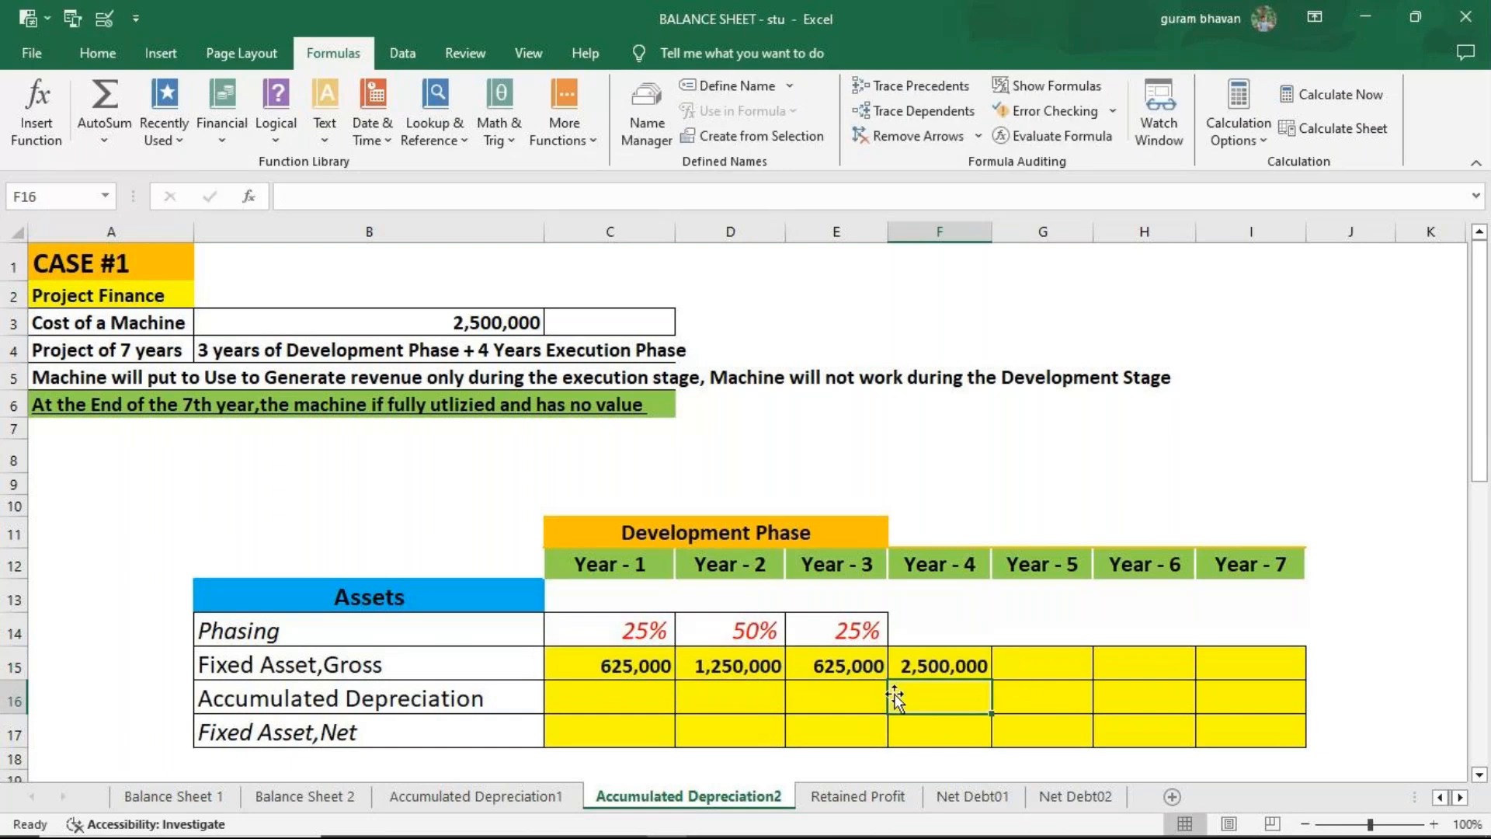
left_click(952, 671)
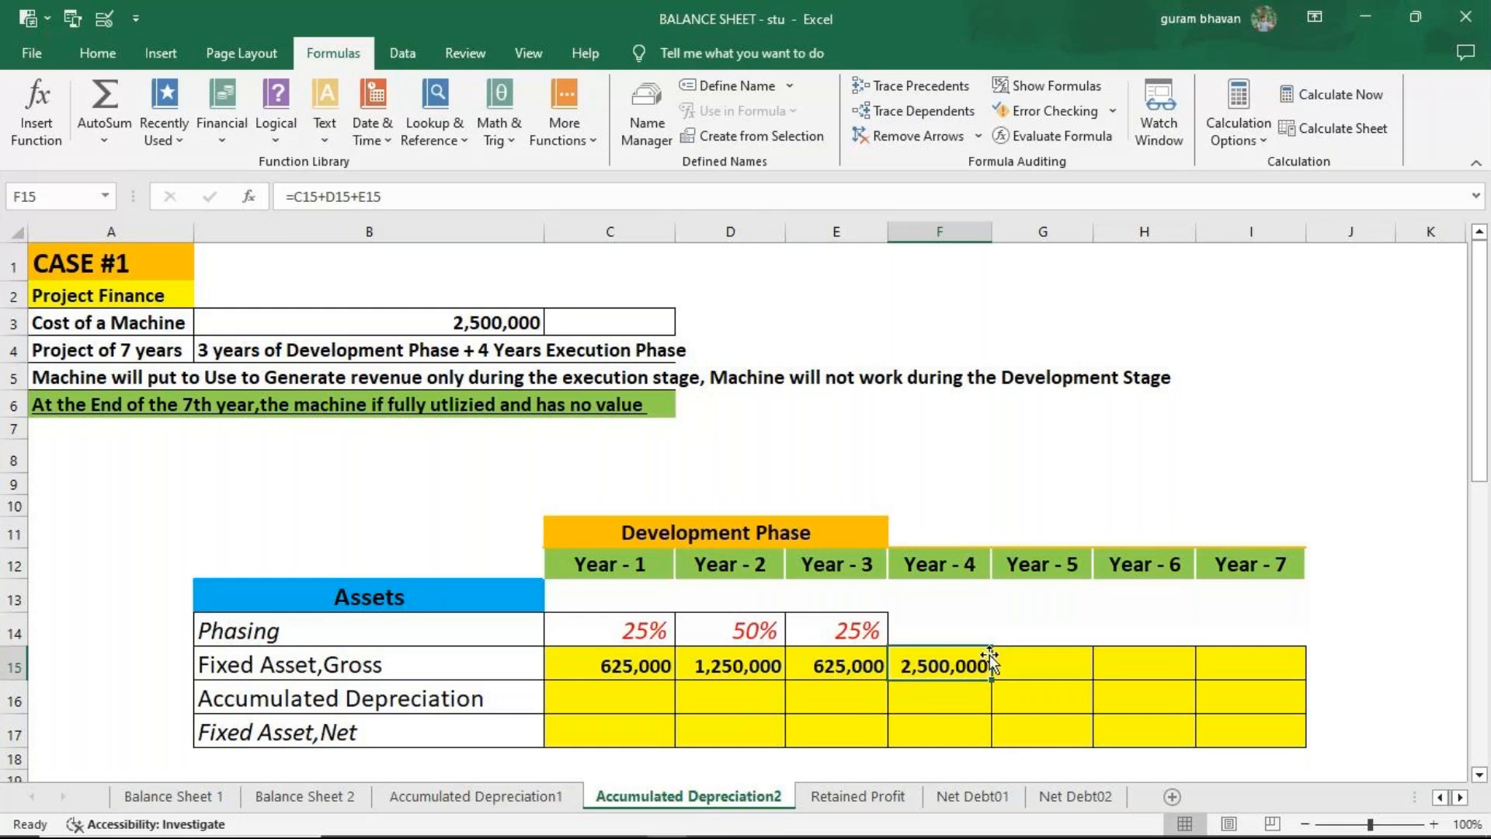
Carry the gross asset value into Year - 5 in G15 with =F15 and fill the formula through Year - 7 in I15.
double_click(1060, 662)
type("=")
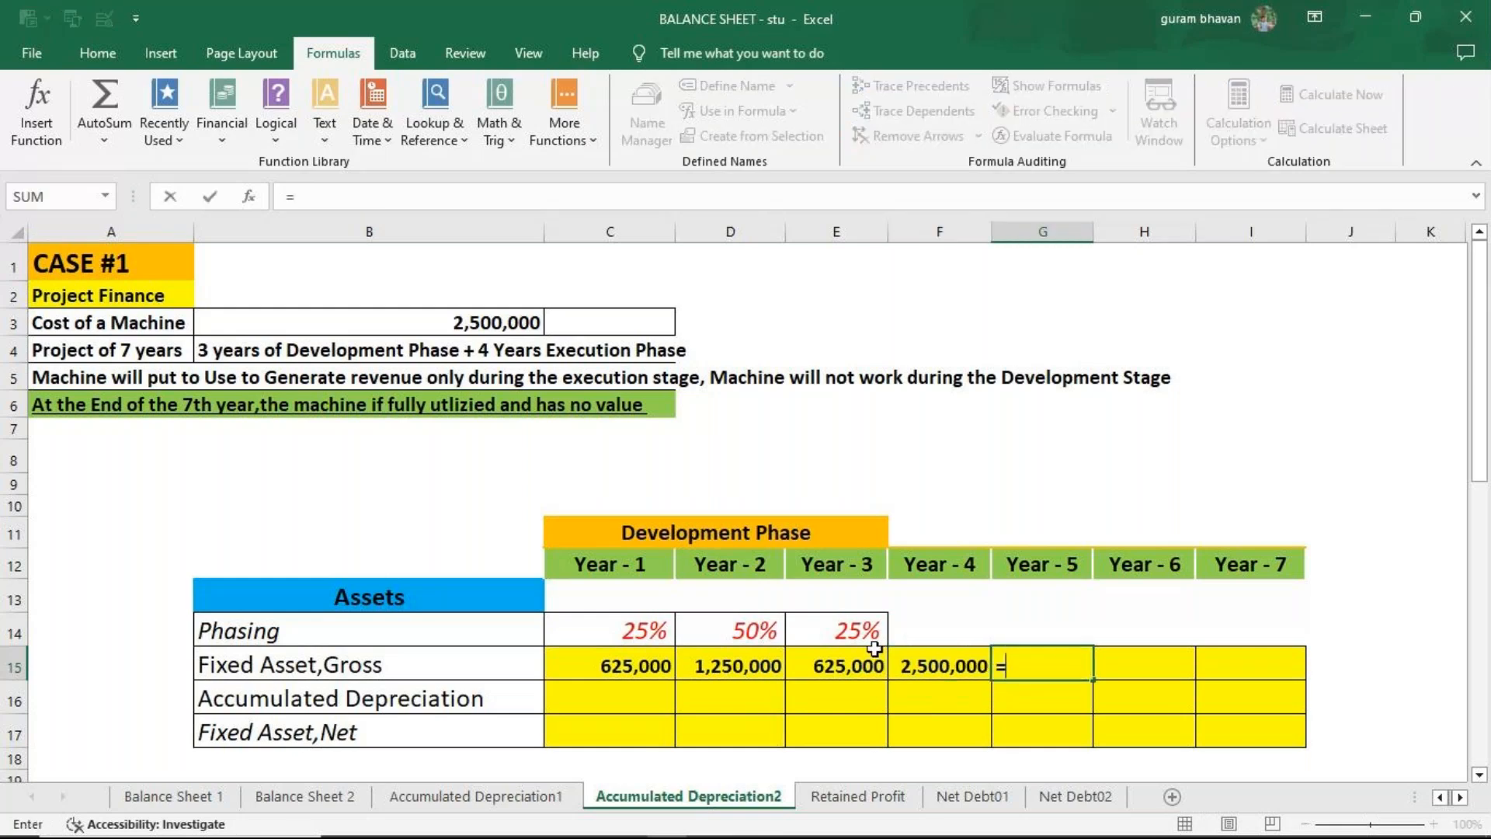
left_click(980, 656)
key("Return")
left_click(1054, 670)
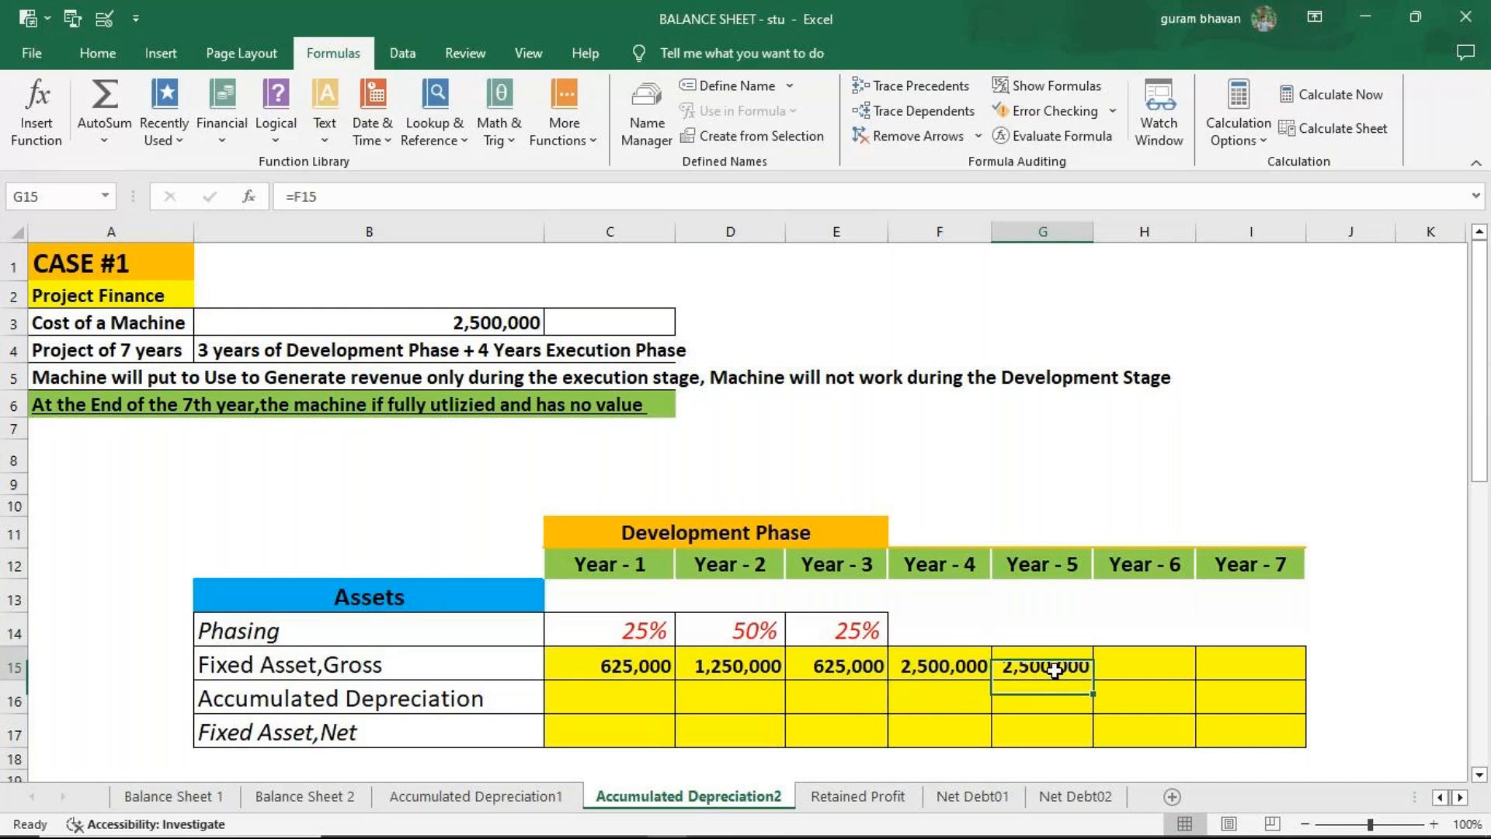
left_click_drag(1092, 680, 1307, 680)
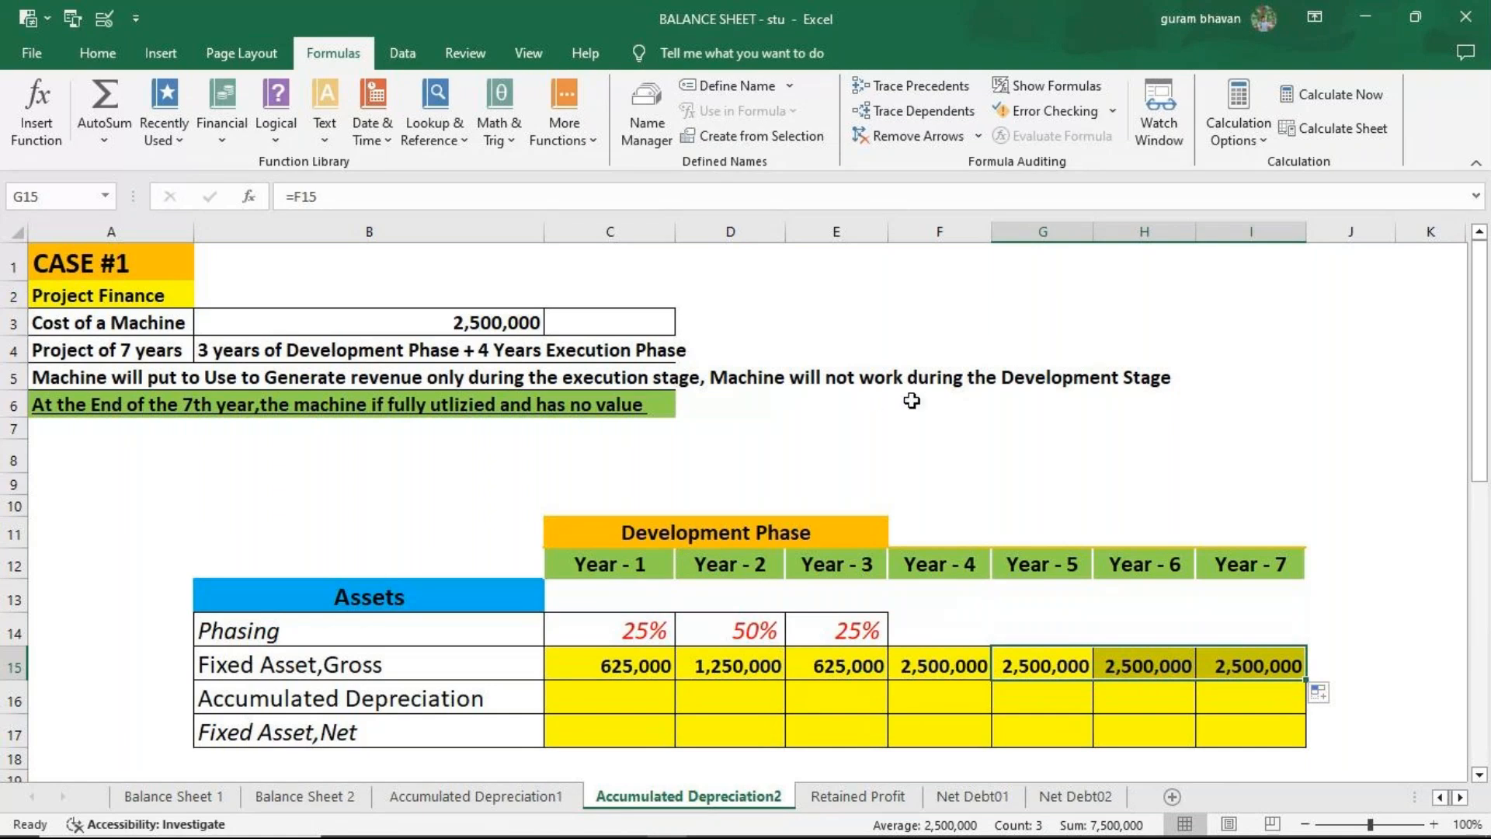
Enter =0 as Year - 1 Accumulated Depreciation in C16 and fill it through Year - 3 in E16.
left_click(653, 702)
type("=0")
key("Return")
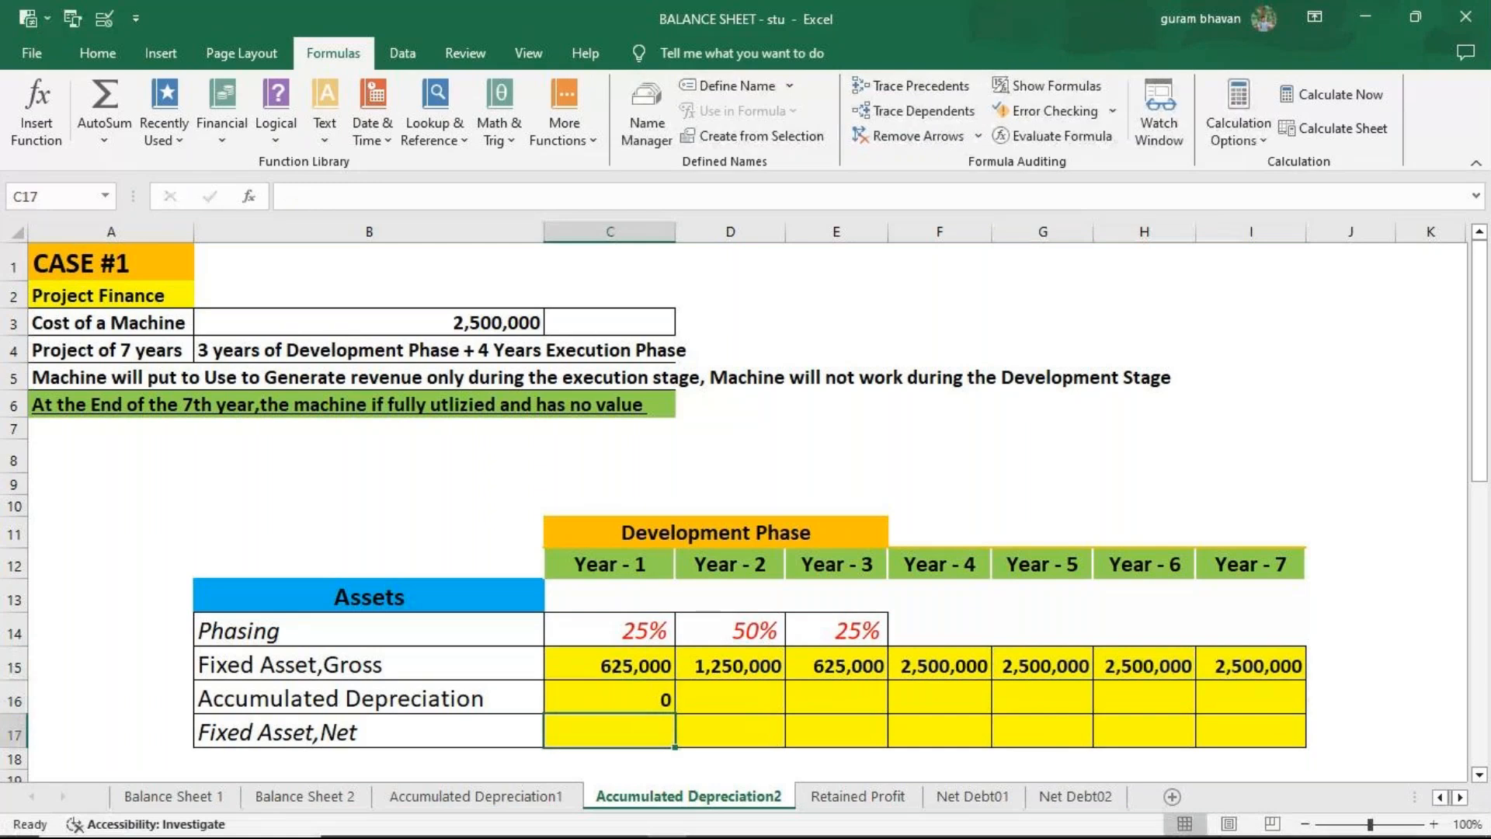
left_click(638, 696)
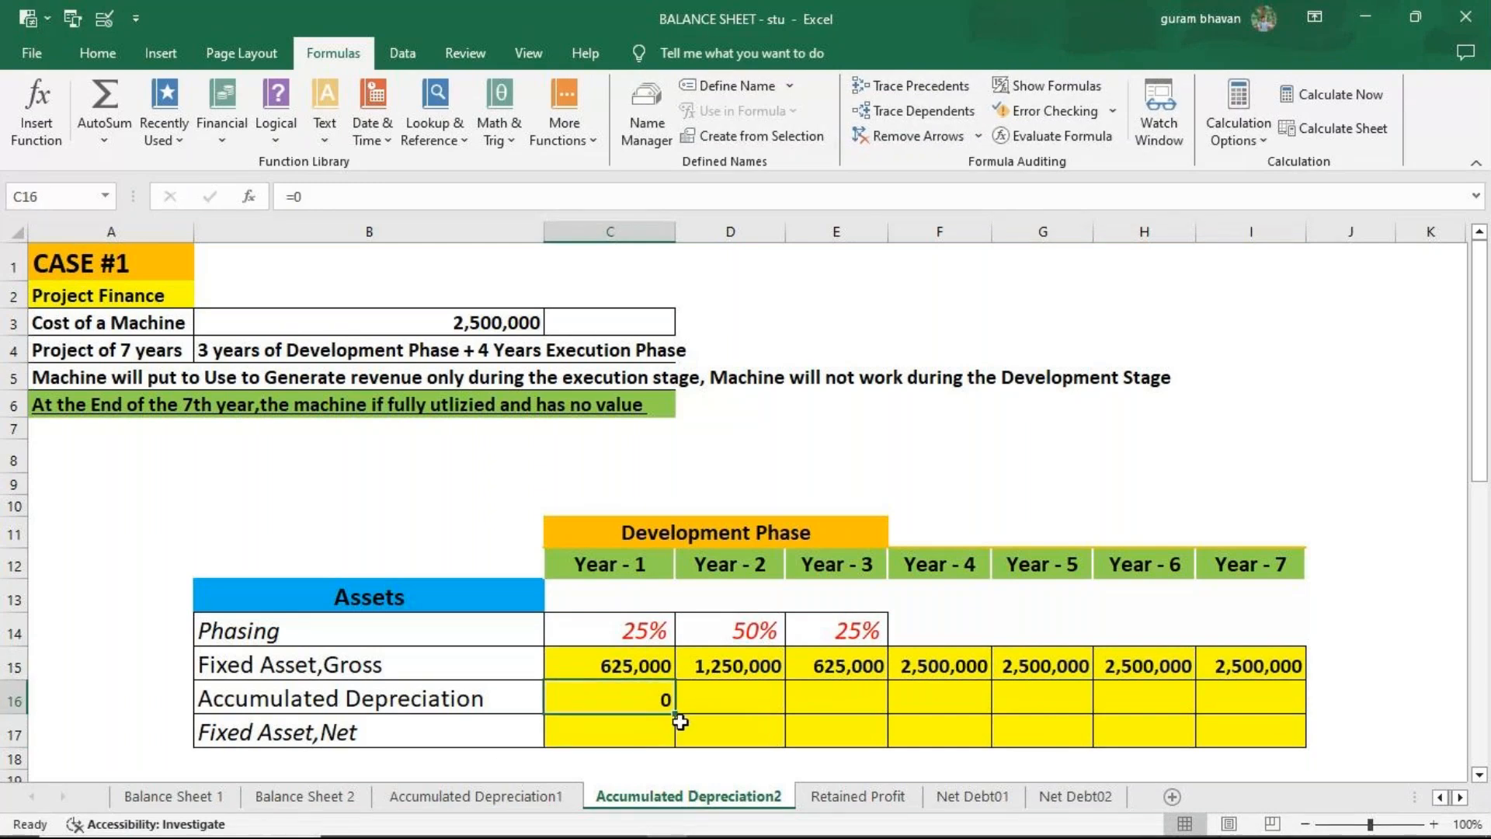
left_click_drag(674, 712, 847, 719)
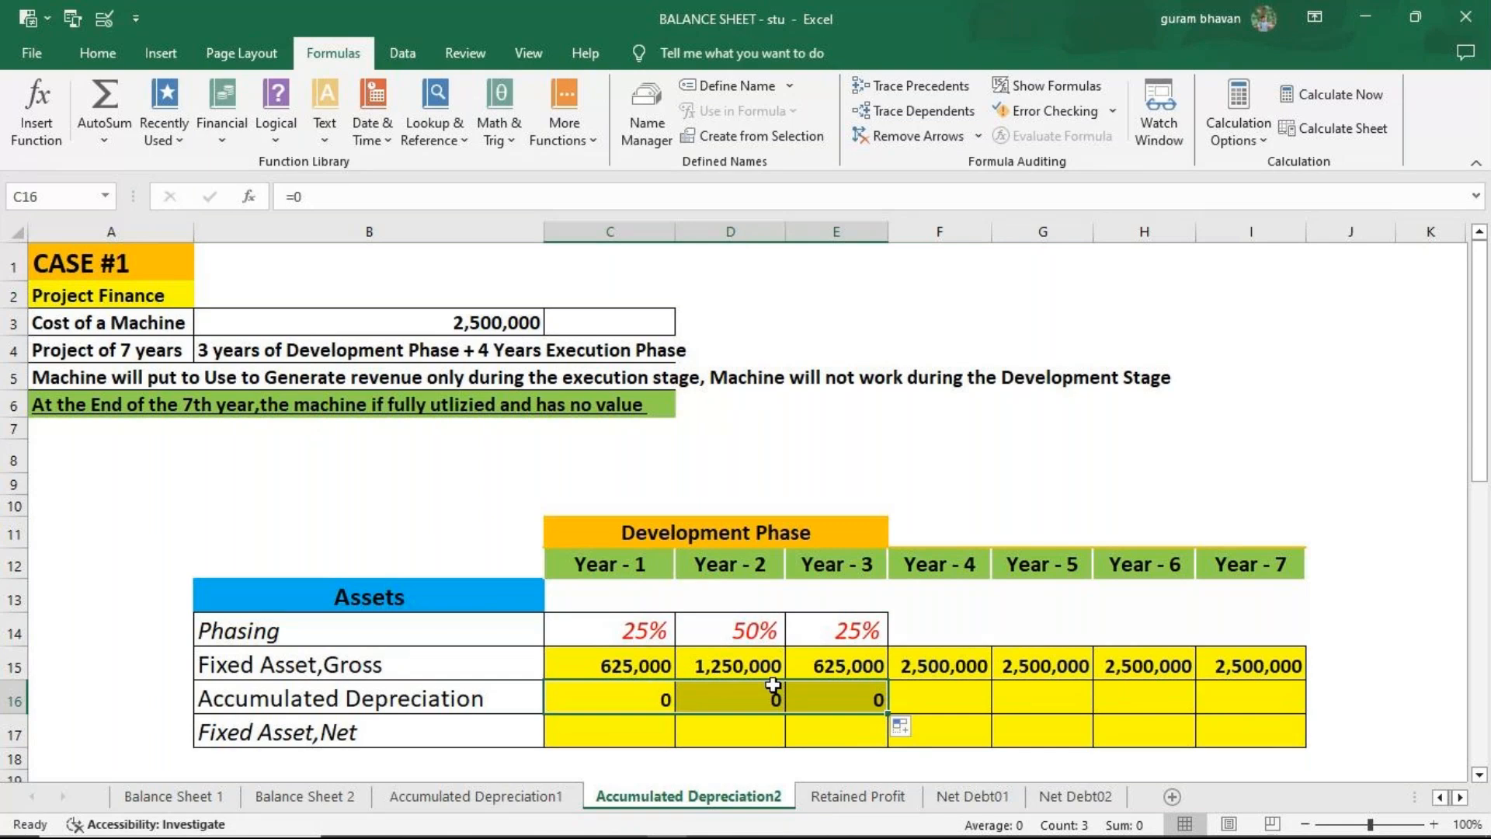
Calculate Year - 4 Accumulated Depreciation in F16 with =F15/4+E16.
left_click(968, 700)
type("=")
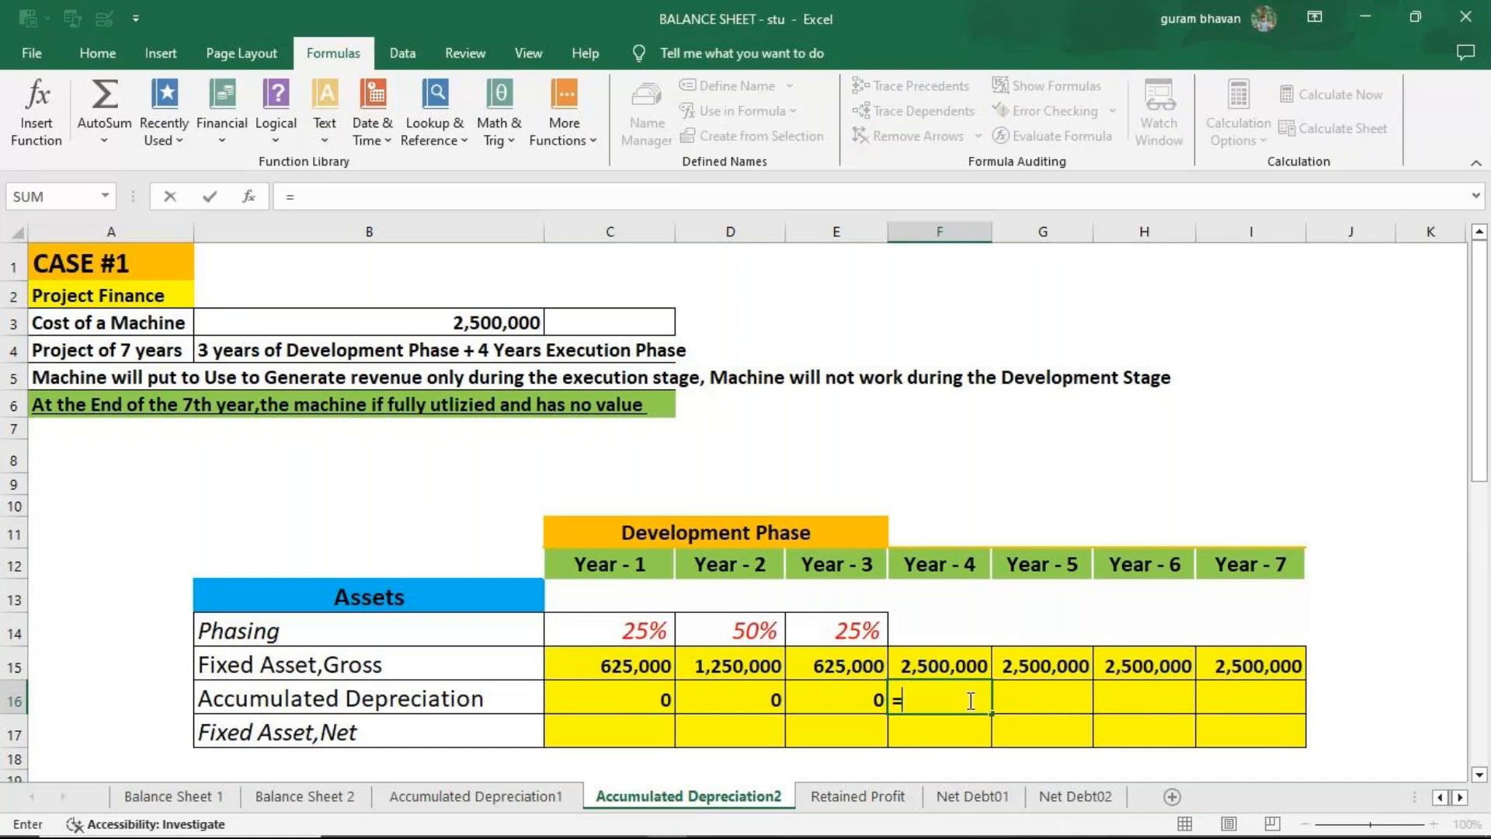
left_click(919, 657)
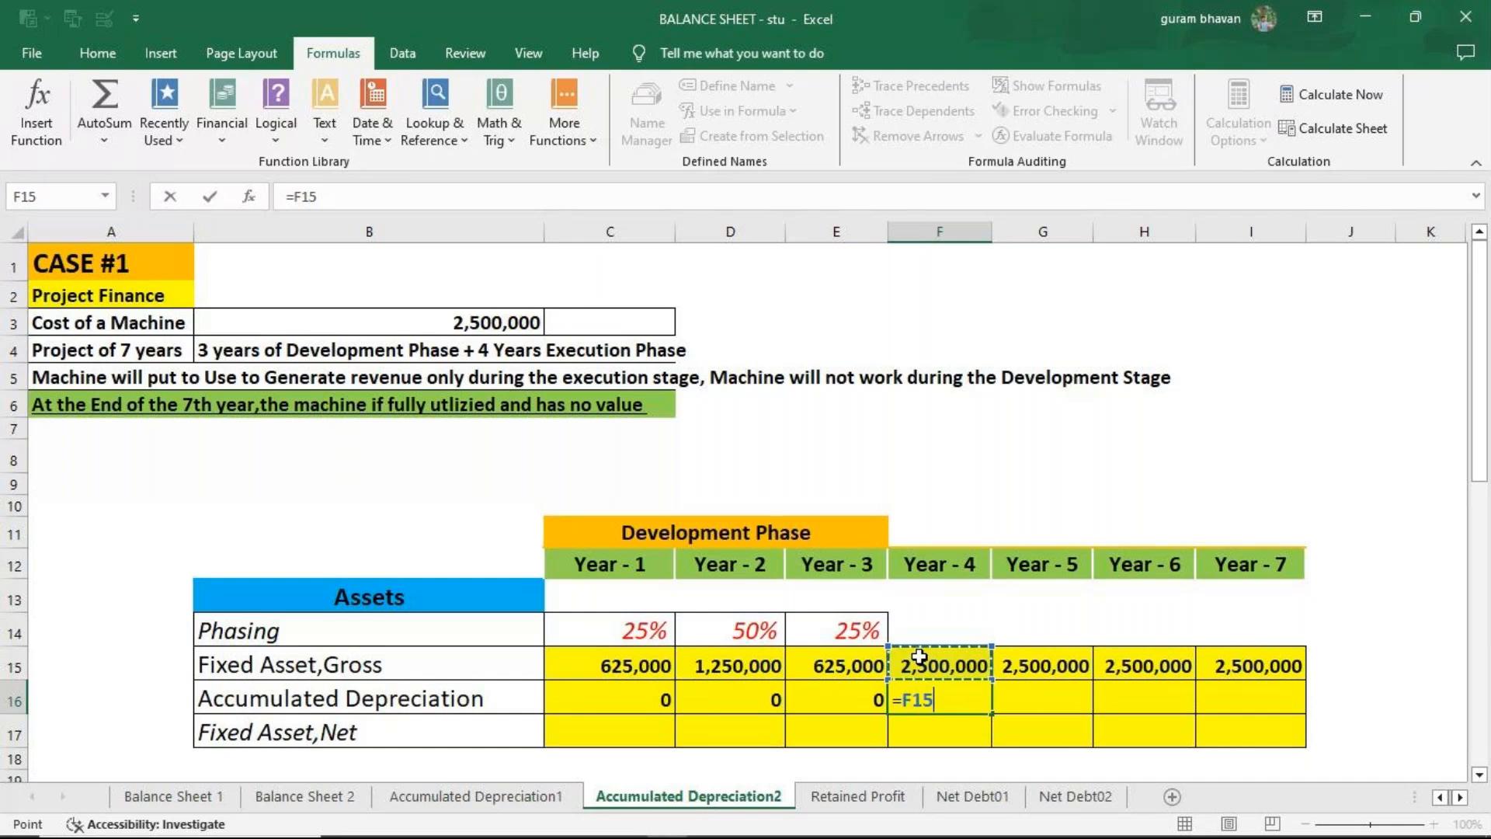
type("/4+")
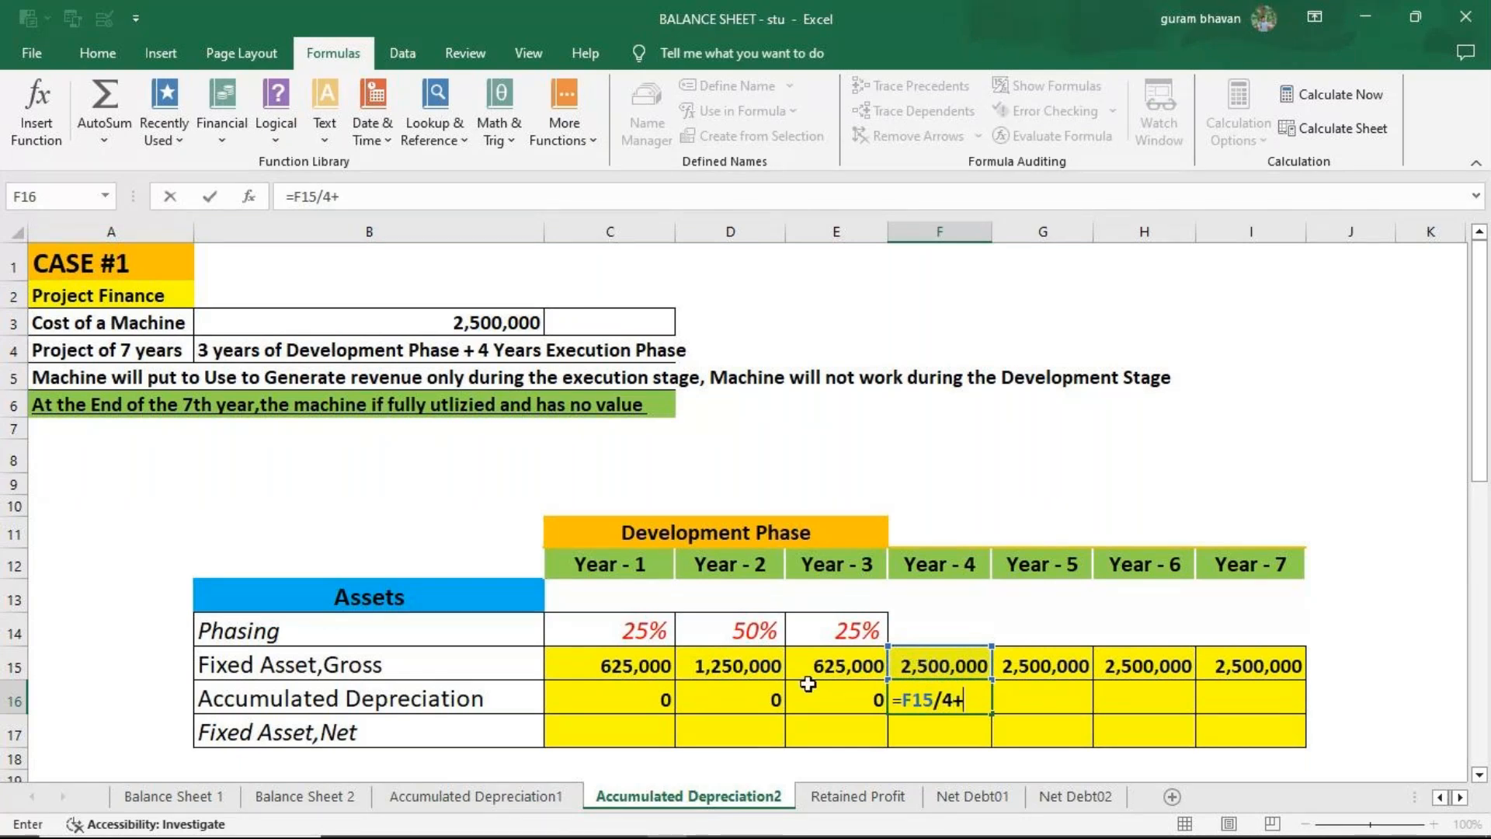
left_click(854, 710)
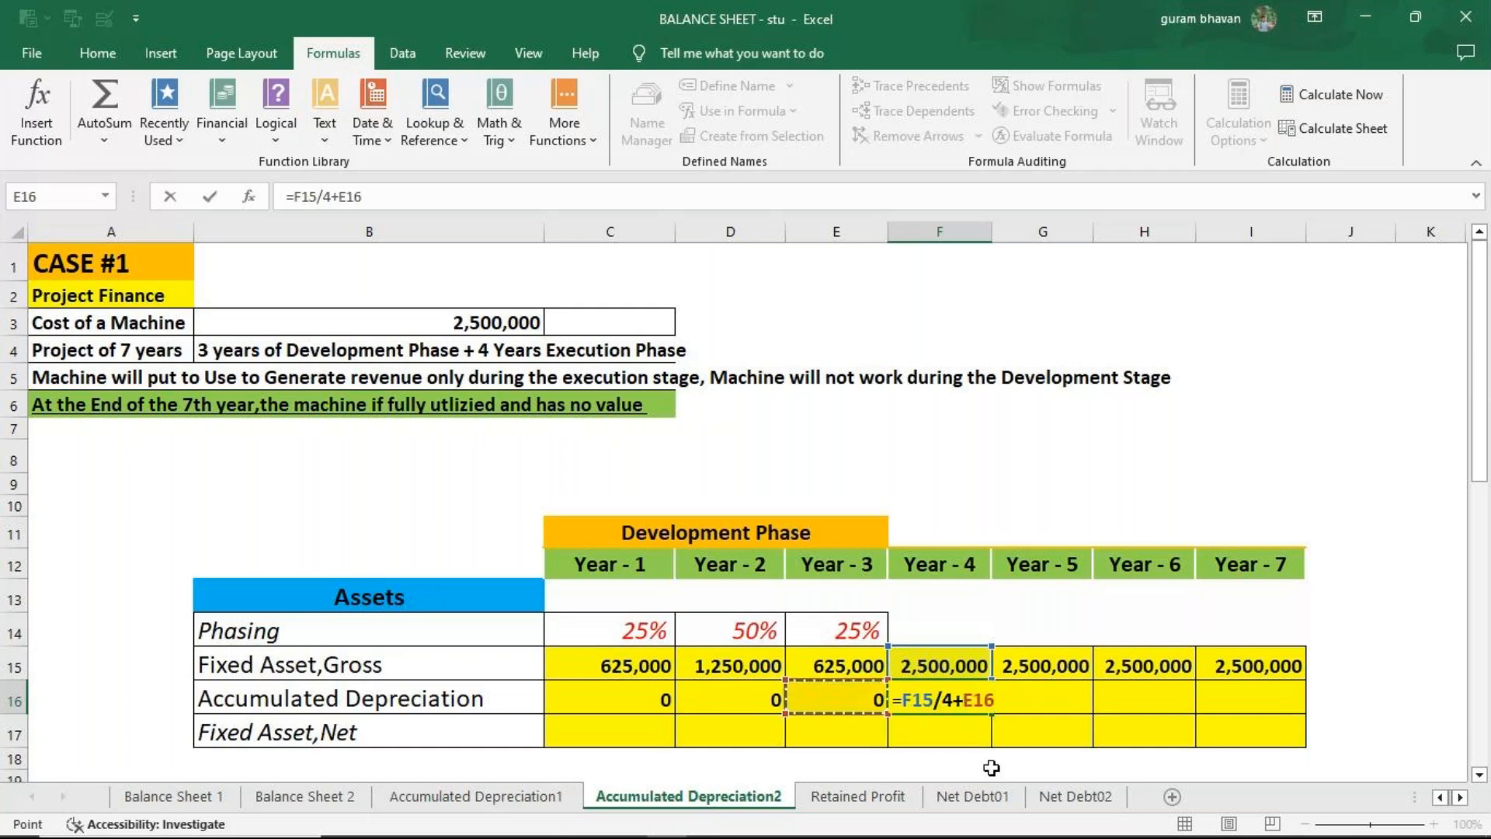
key("Return")
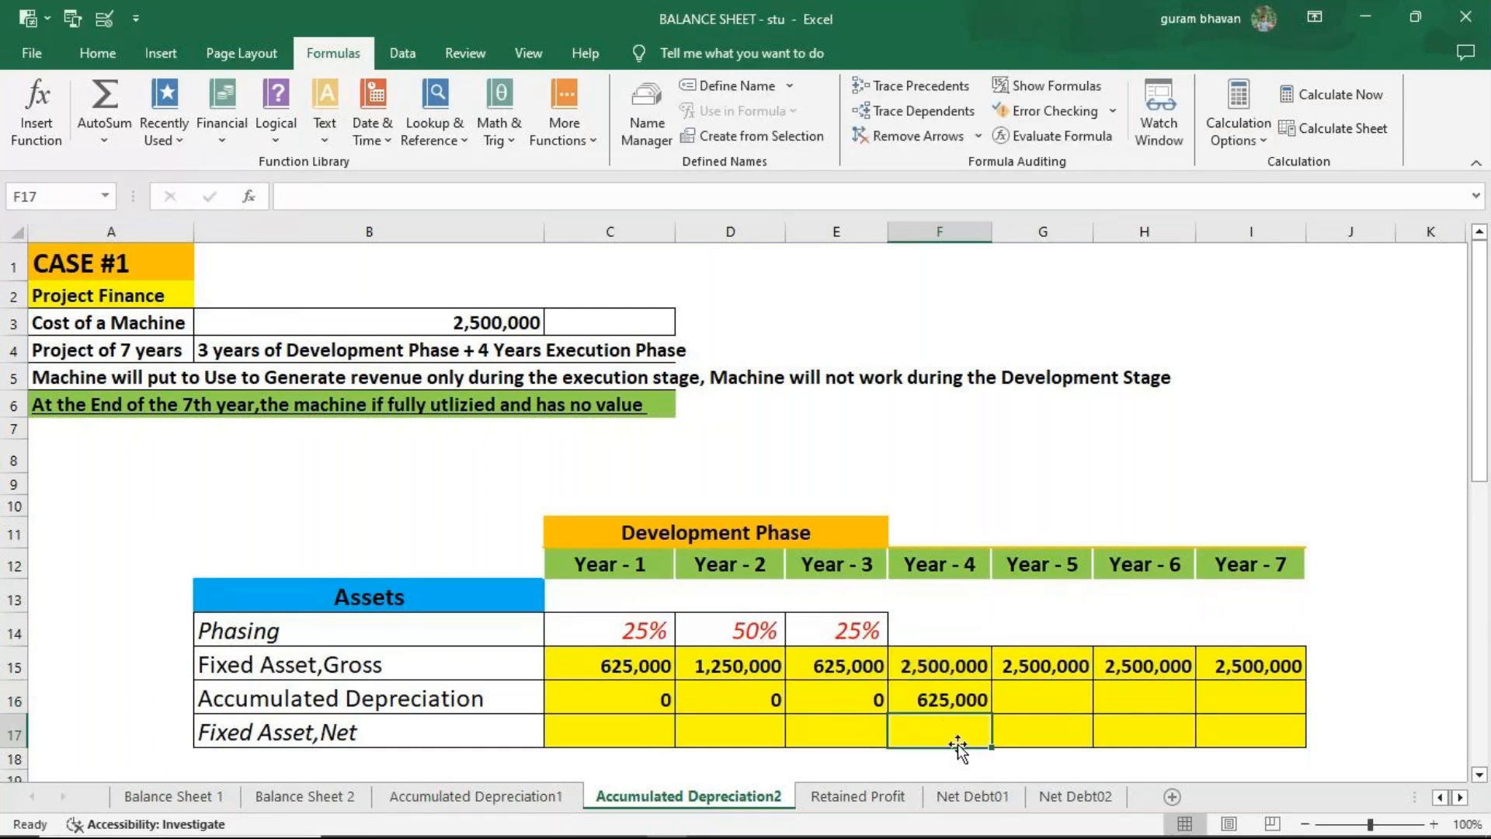
Calculate Year - 5 Accumulated Depreciation in G16 with =G15/4+F16 and fill the formula through Year - 7 in I16.
left_click(1032, 699)
type("=")
left_click(1032, 666)
type("/4")
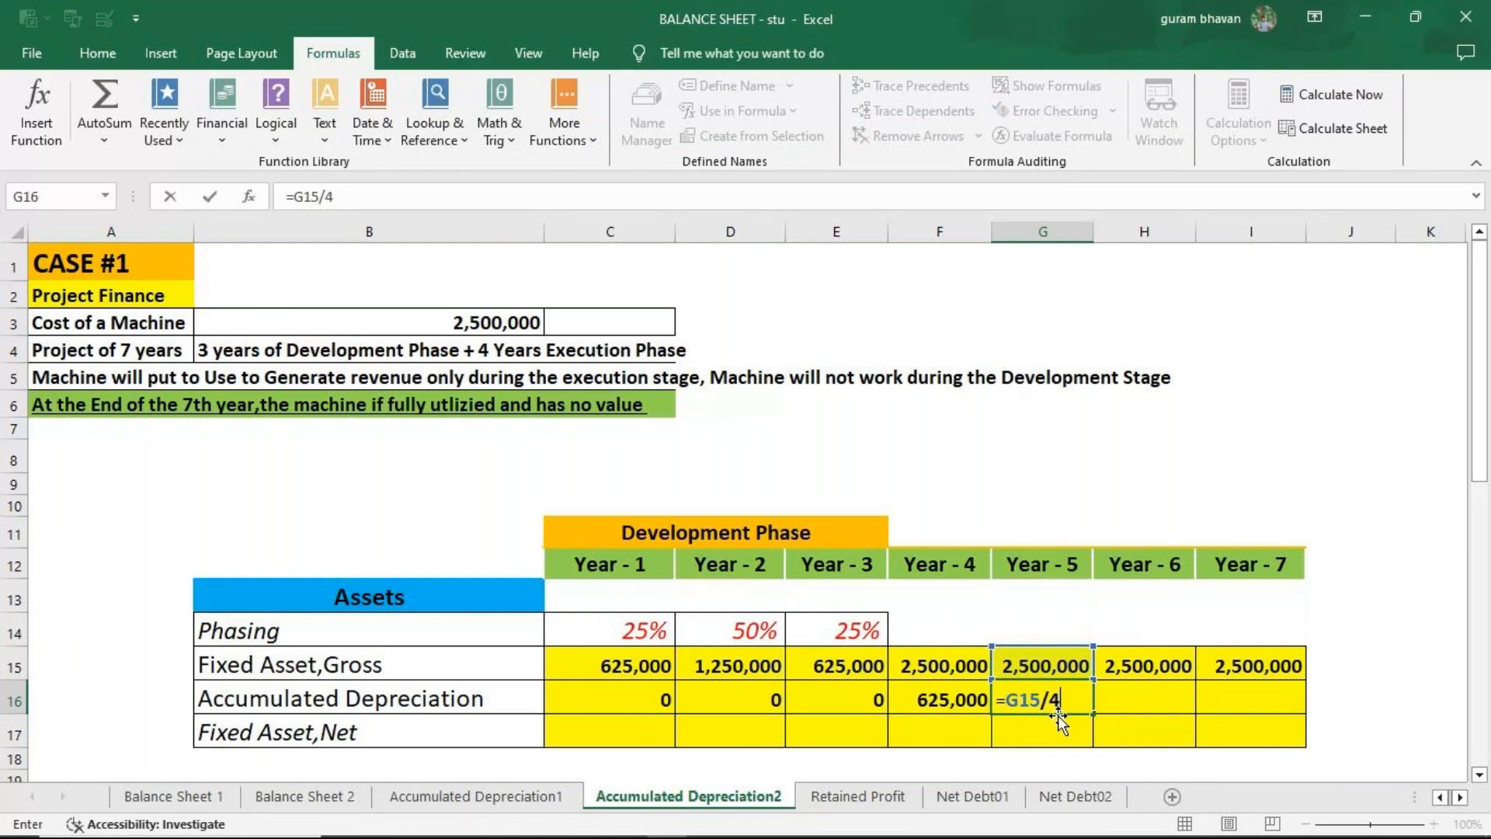
type("+")
key("Left")
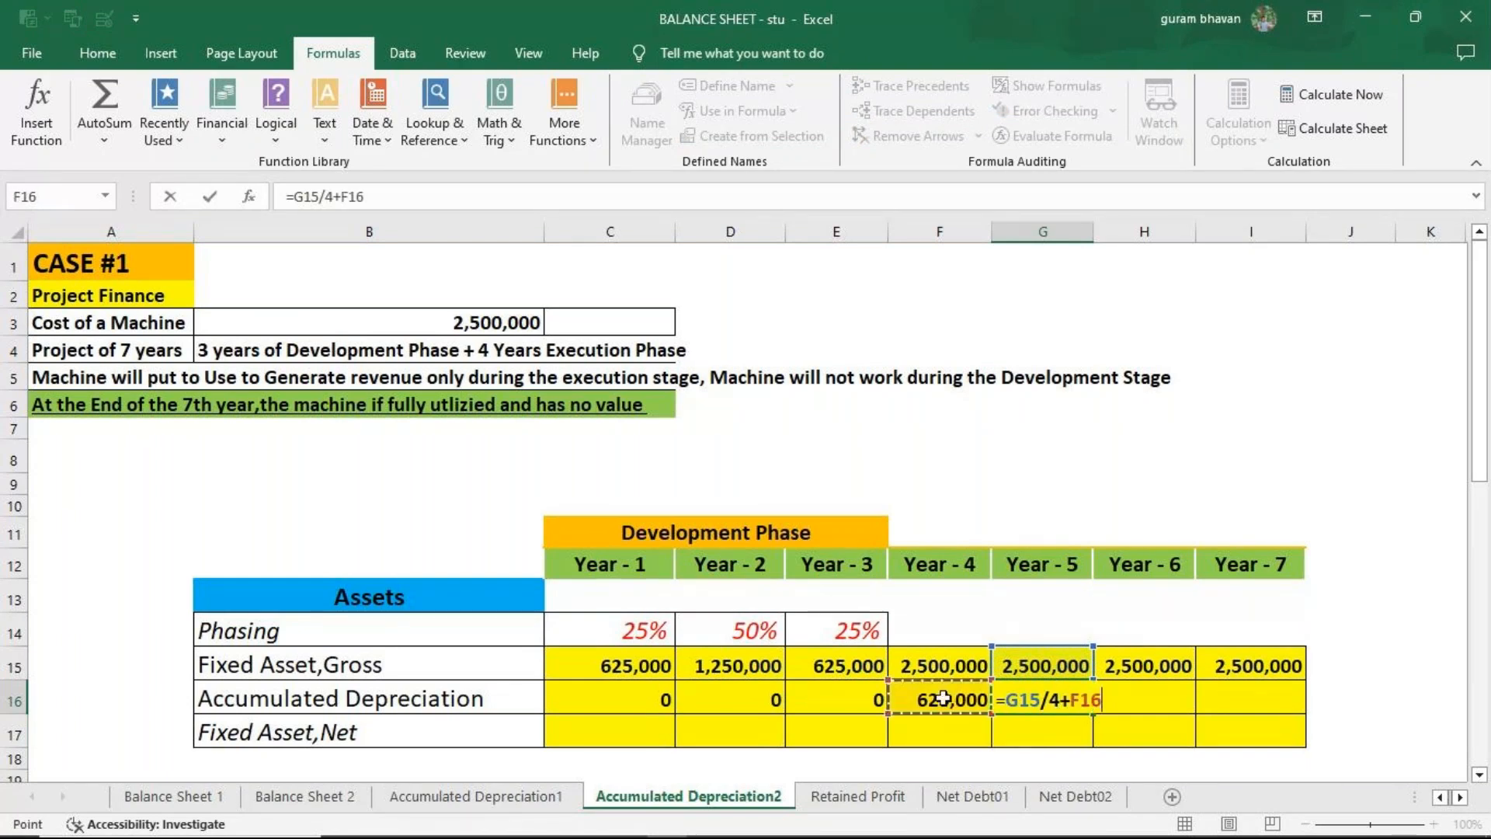
key("Return")
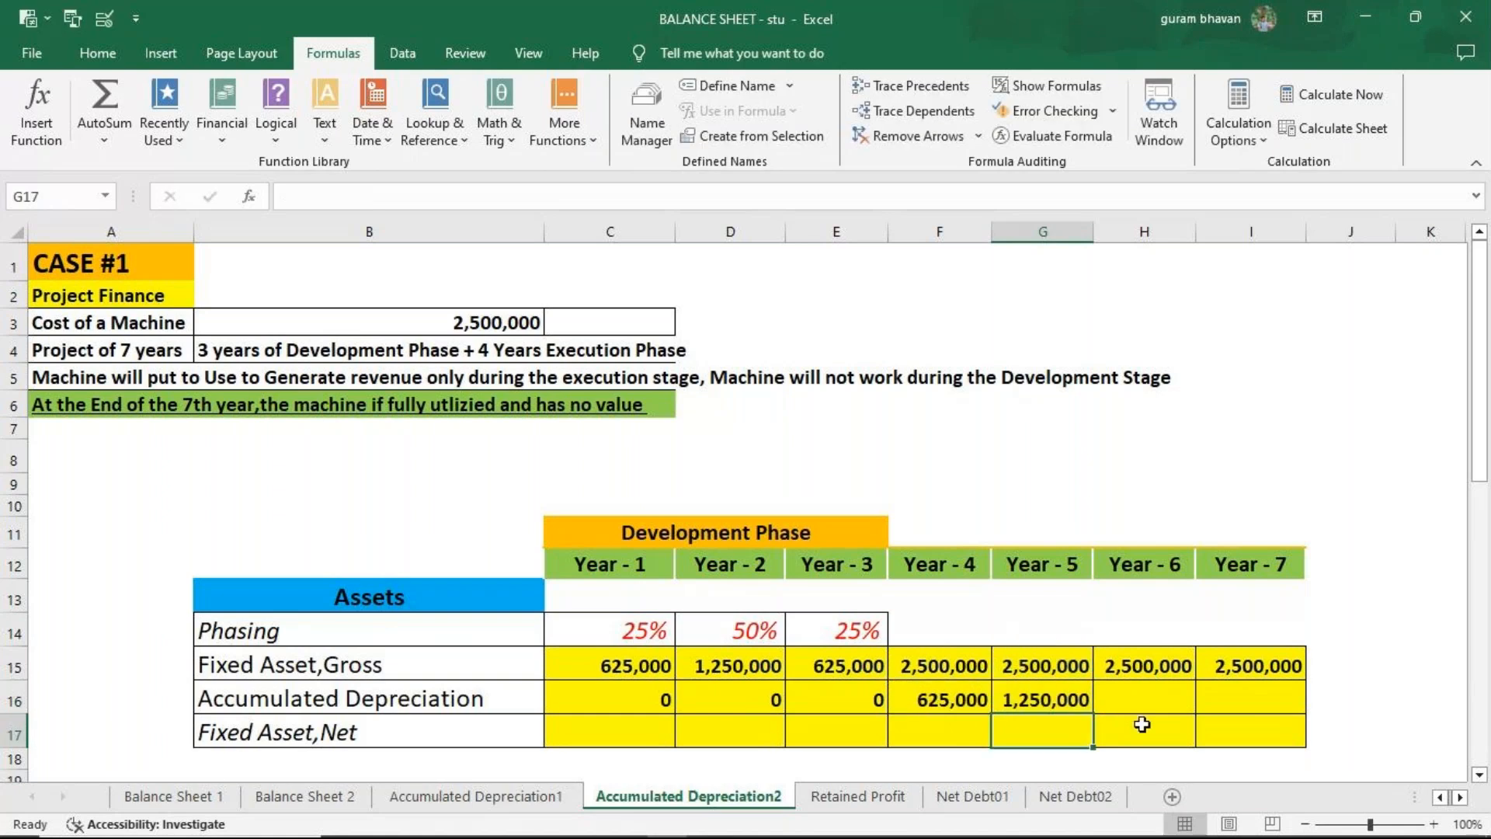
left_click(1064, 701)
left_click_drag(1092, 713, 1227, 703)
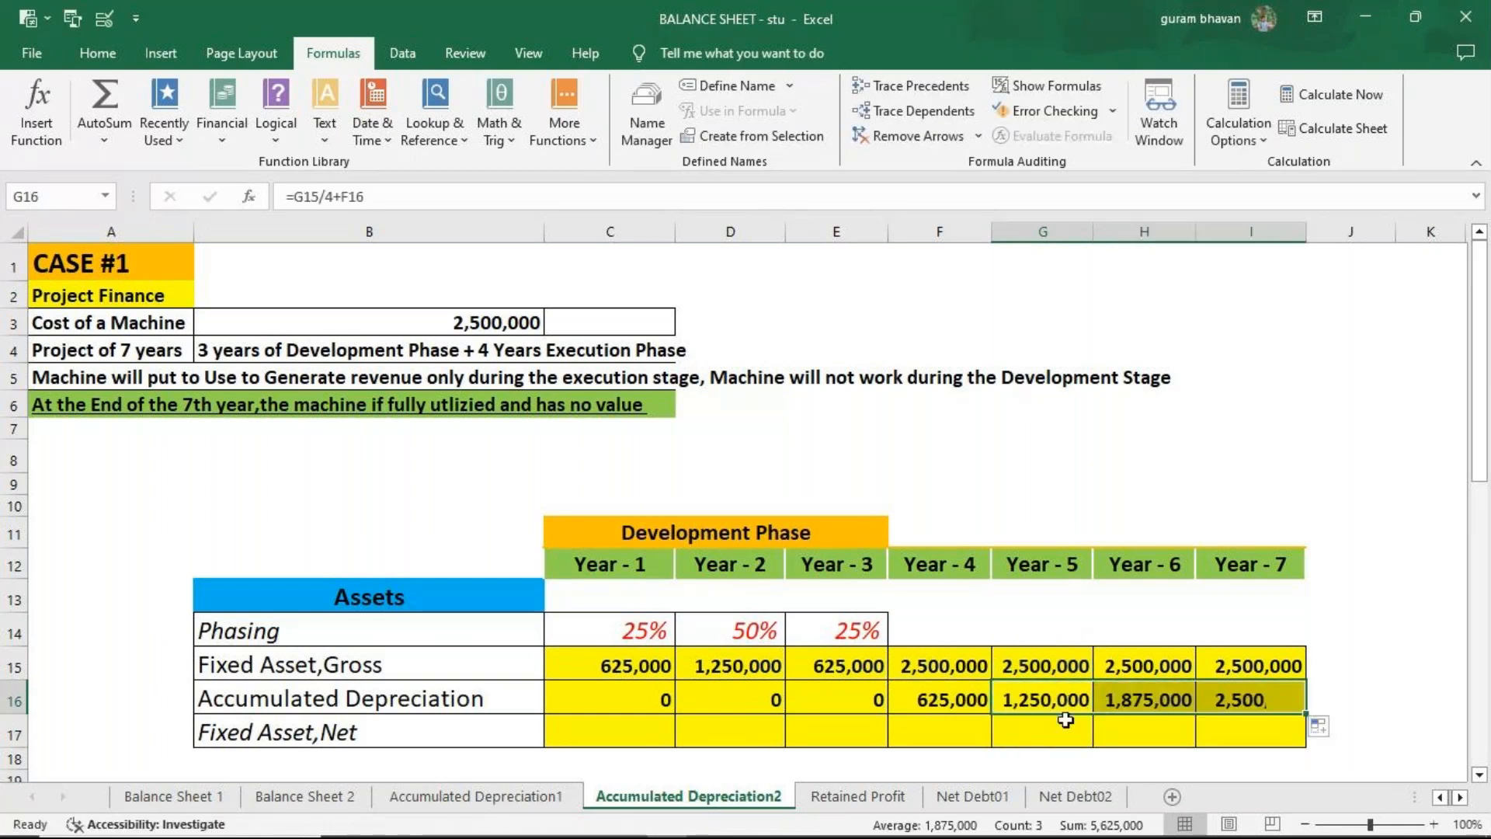
Calculate Year - 1 Fixed Asset,Net in C17 with =C15-C16 and fill the formula through Year - 7 in I17.
left_click(644, 731)
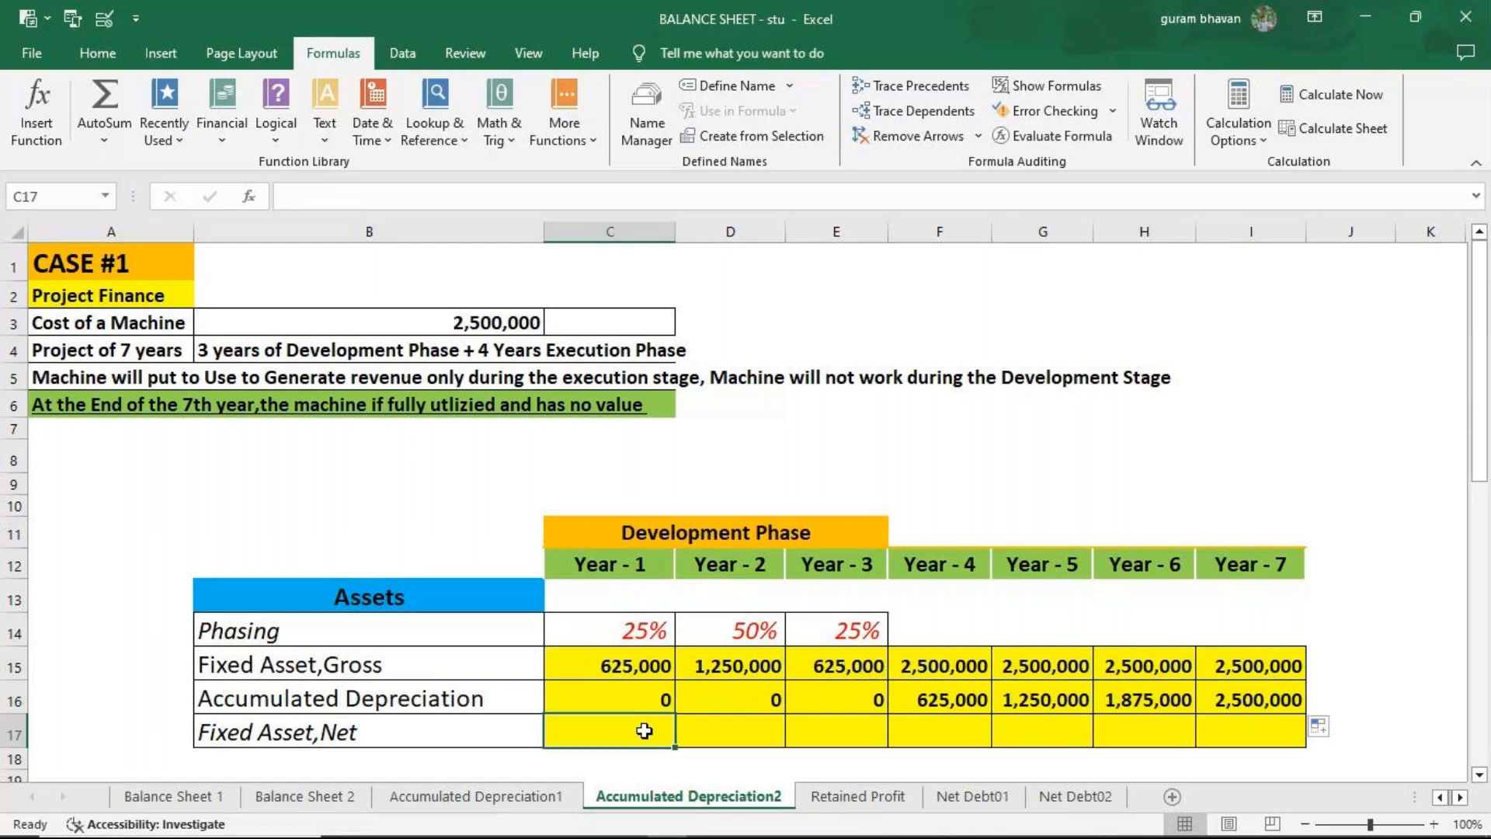
type("=")
left_click(651, 667)
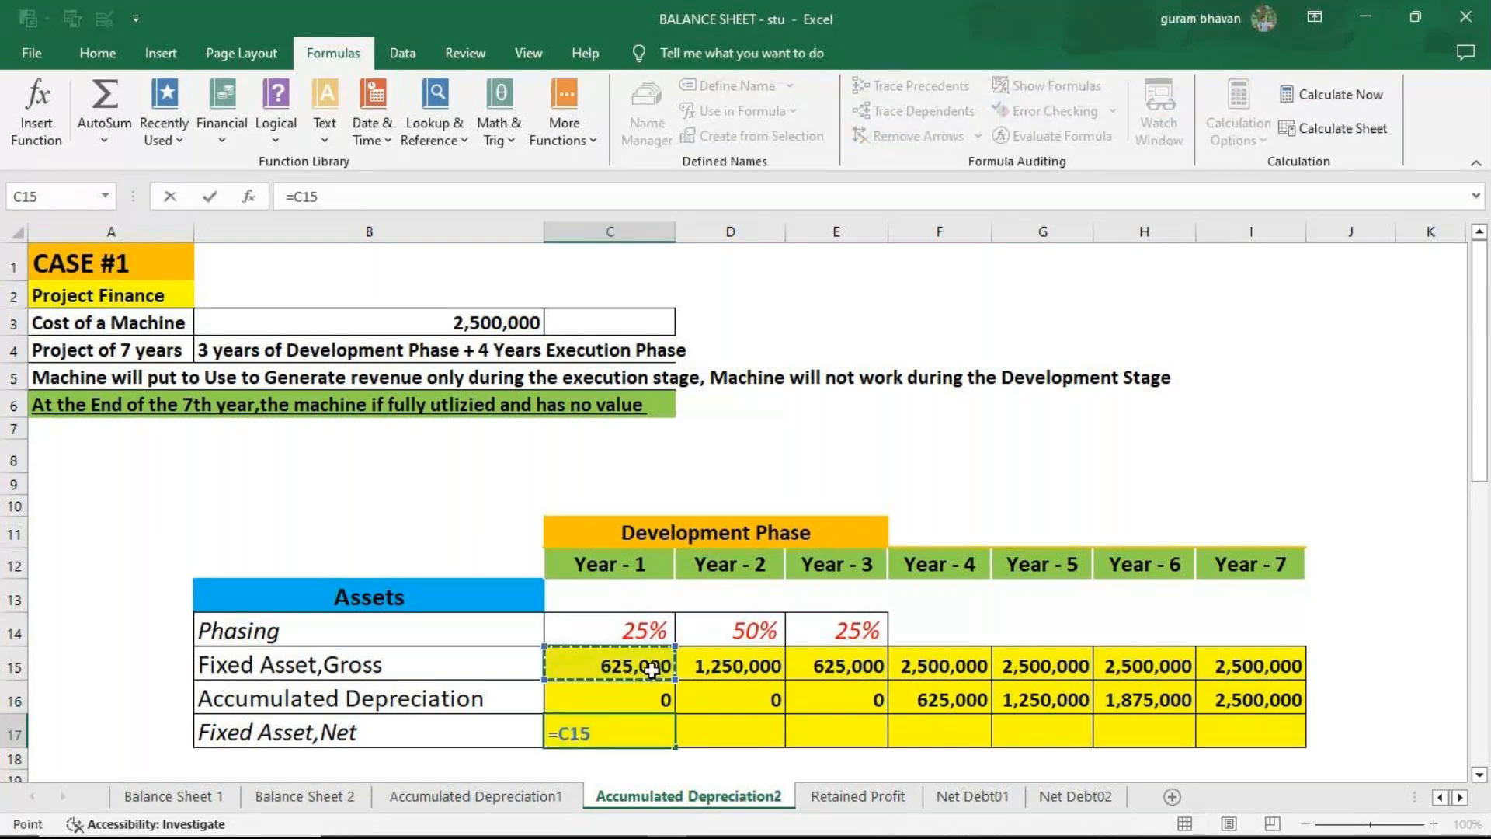
type("-")
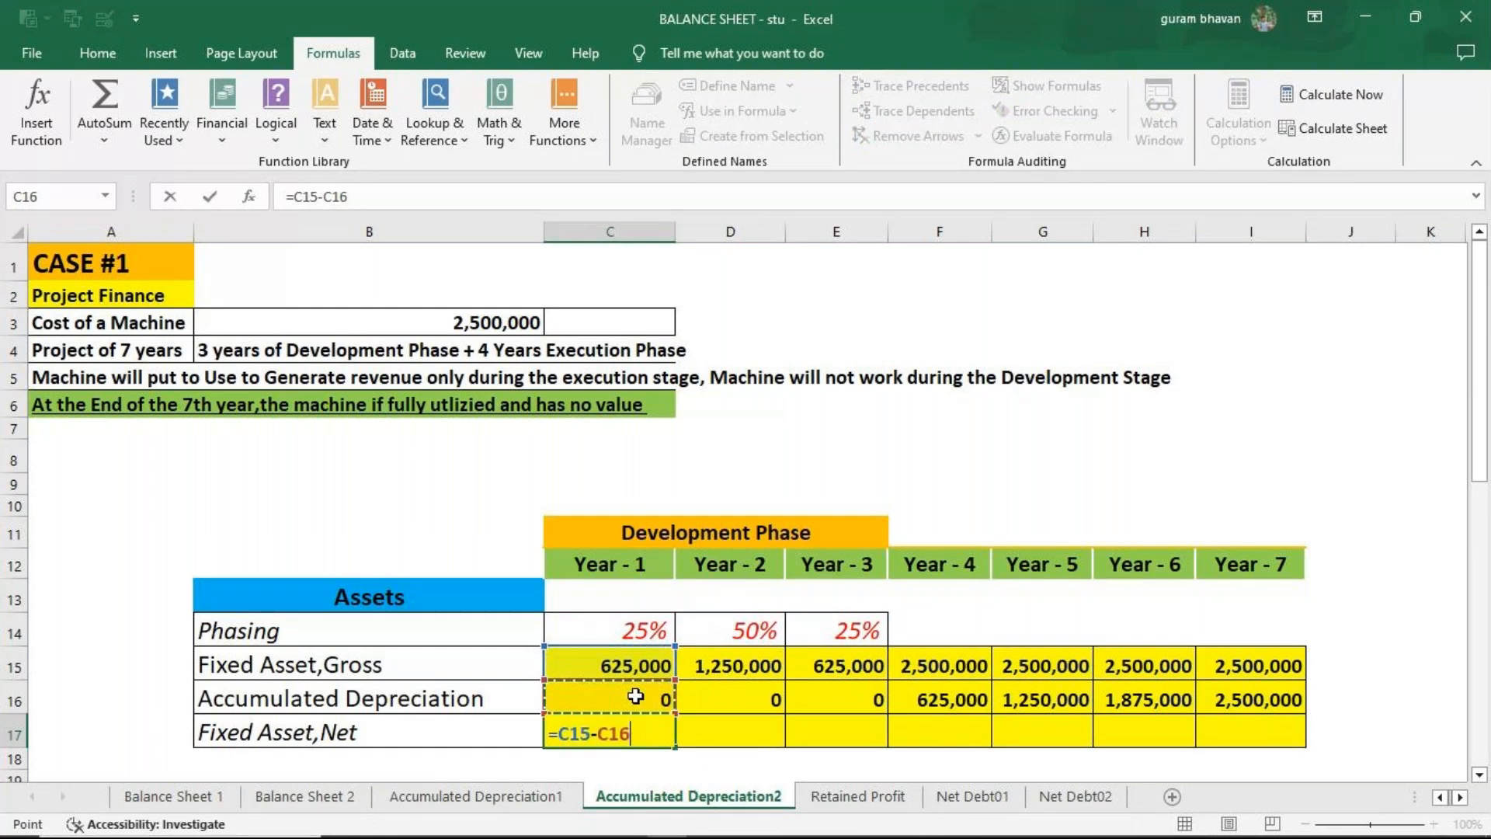
key("Return")
left_click(622, 733)
left_click_drag(675, 747, 1289, 738)
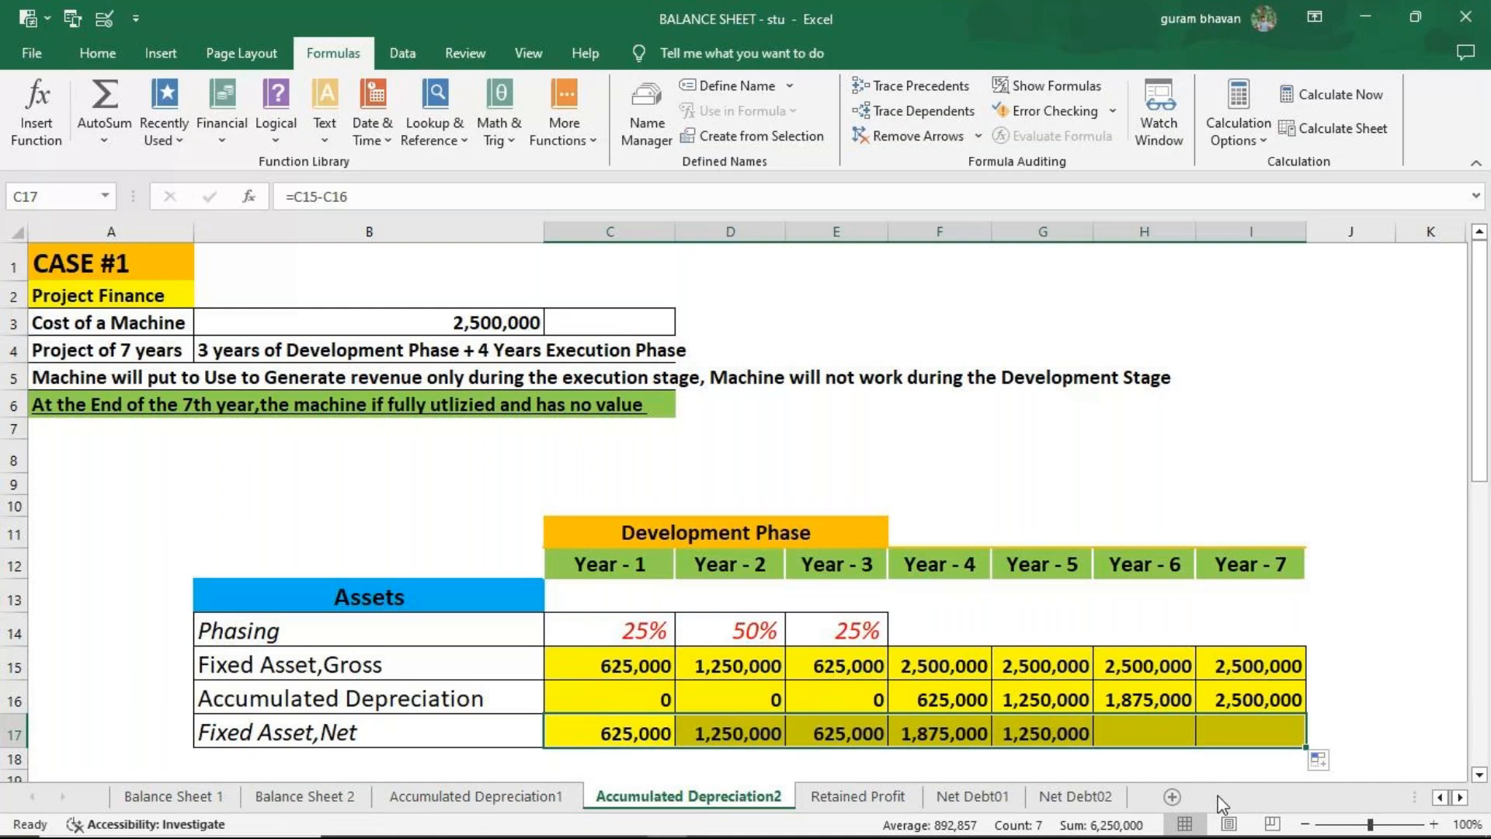
left_click(1255, 723)
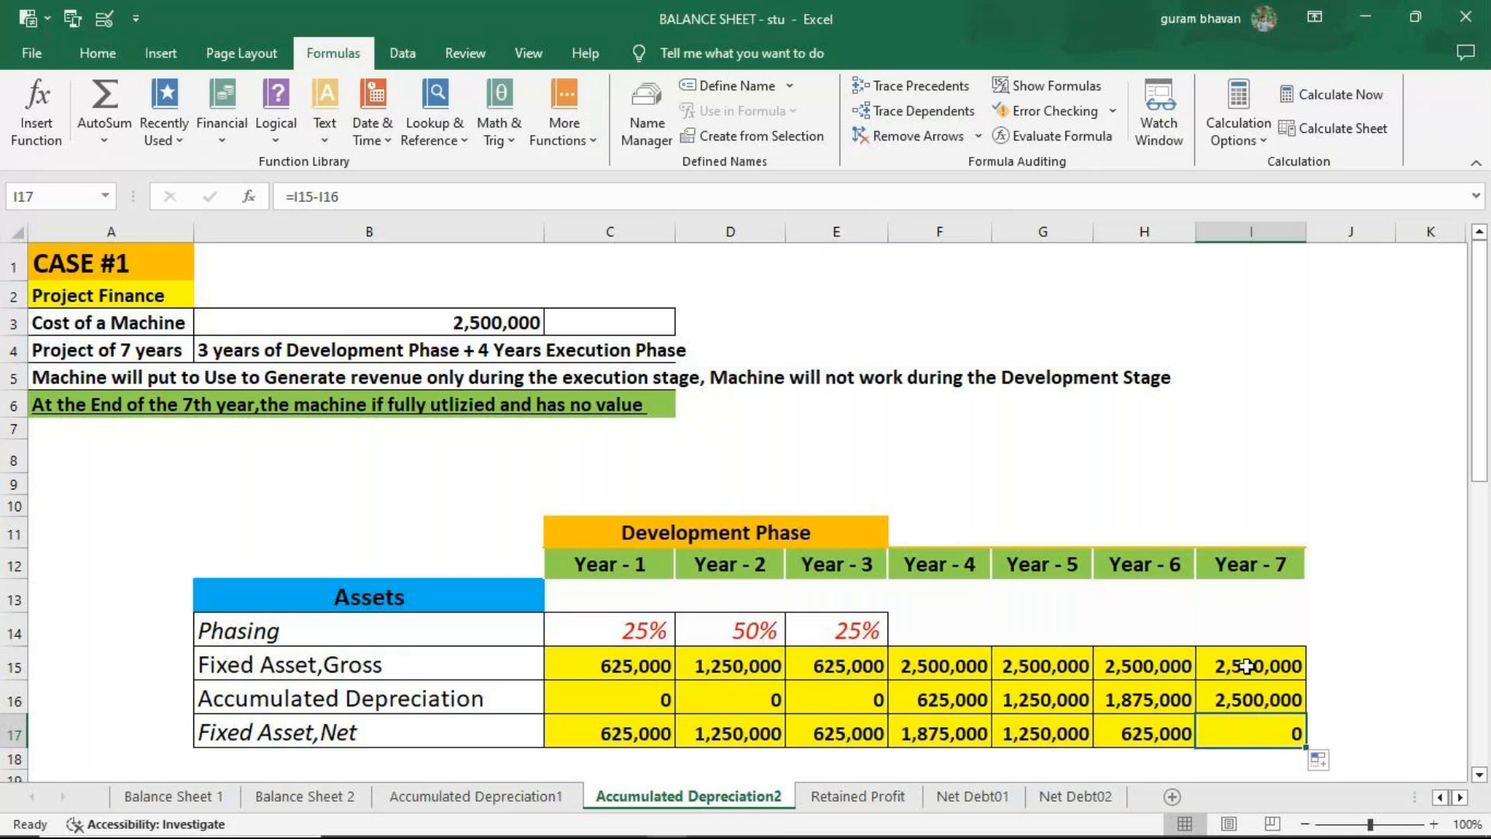
scroll(907, 540, "down", 6)
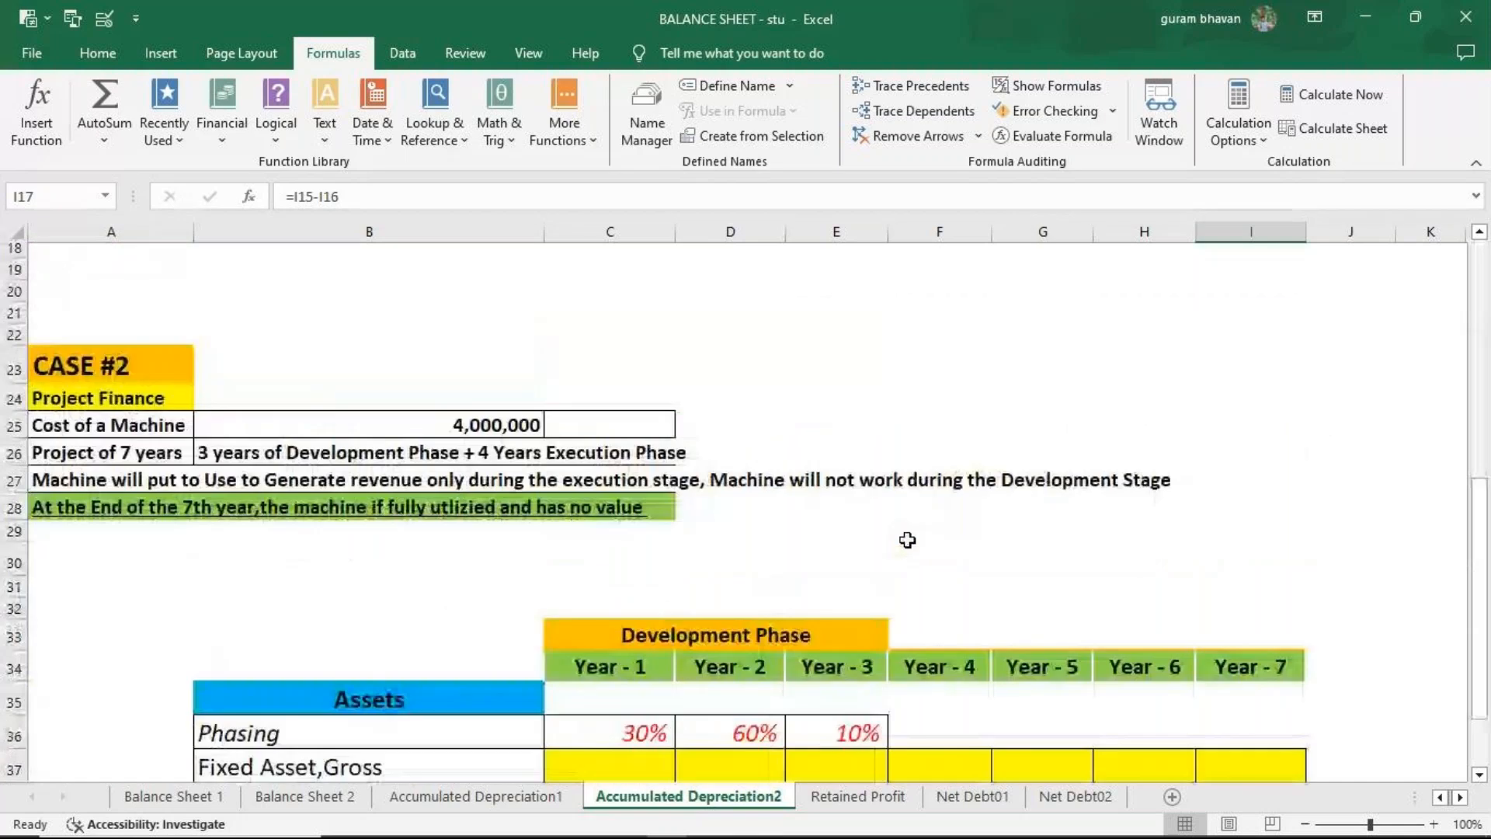
scroll(907, 540, "down", 1)
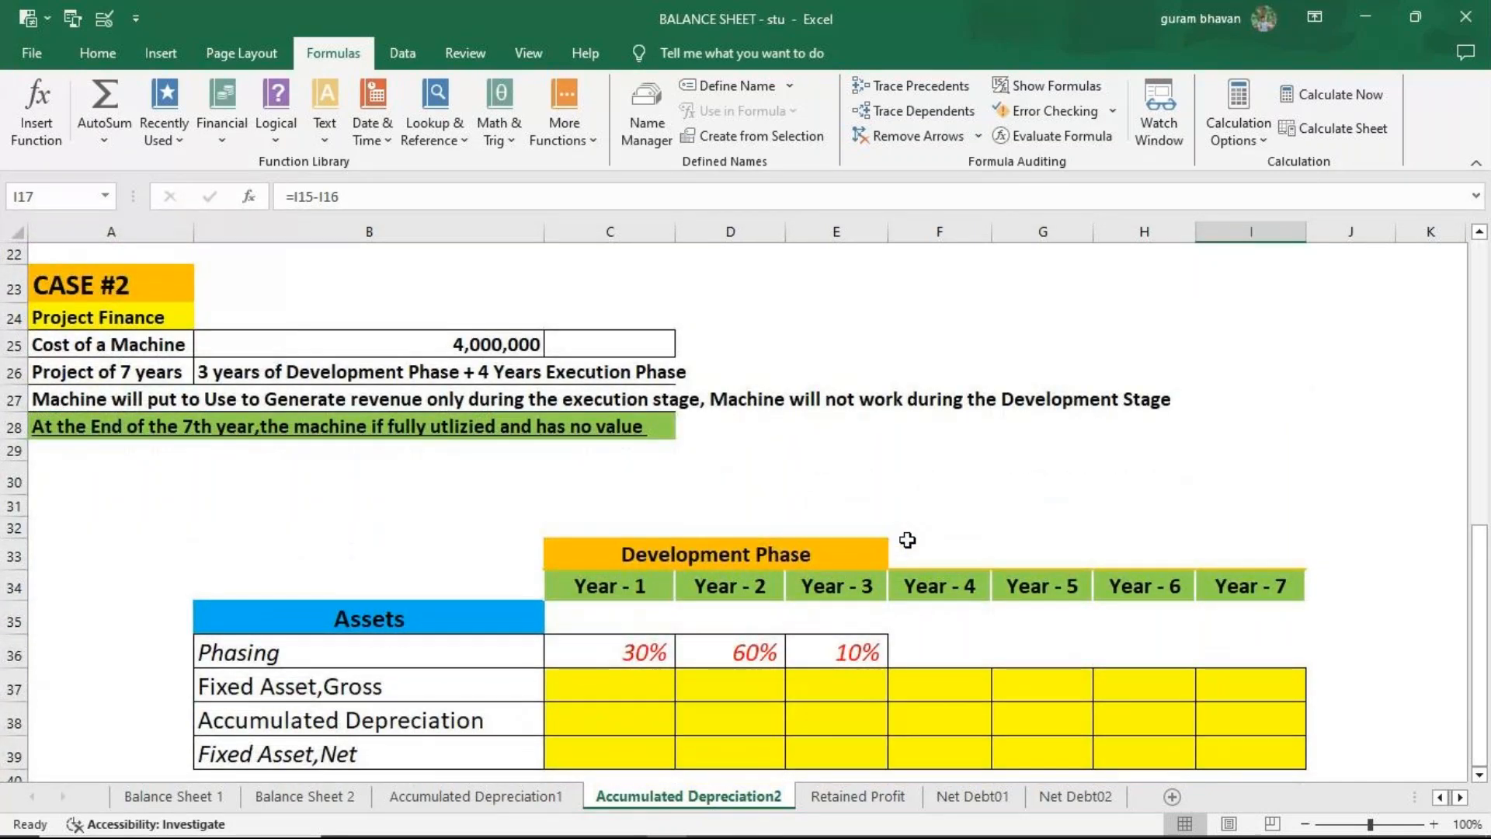
scroll(907, 540, "up", 3)
scroll(906, 539, "up", 4)
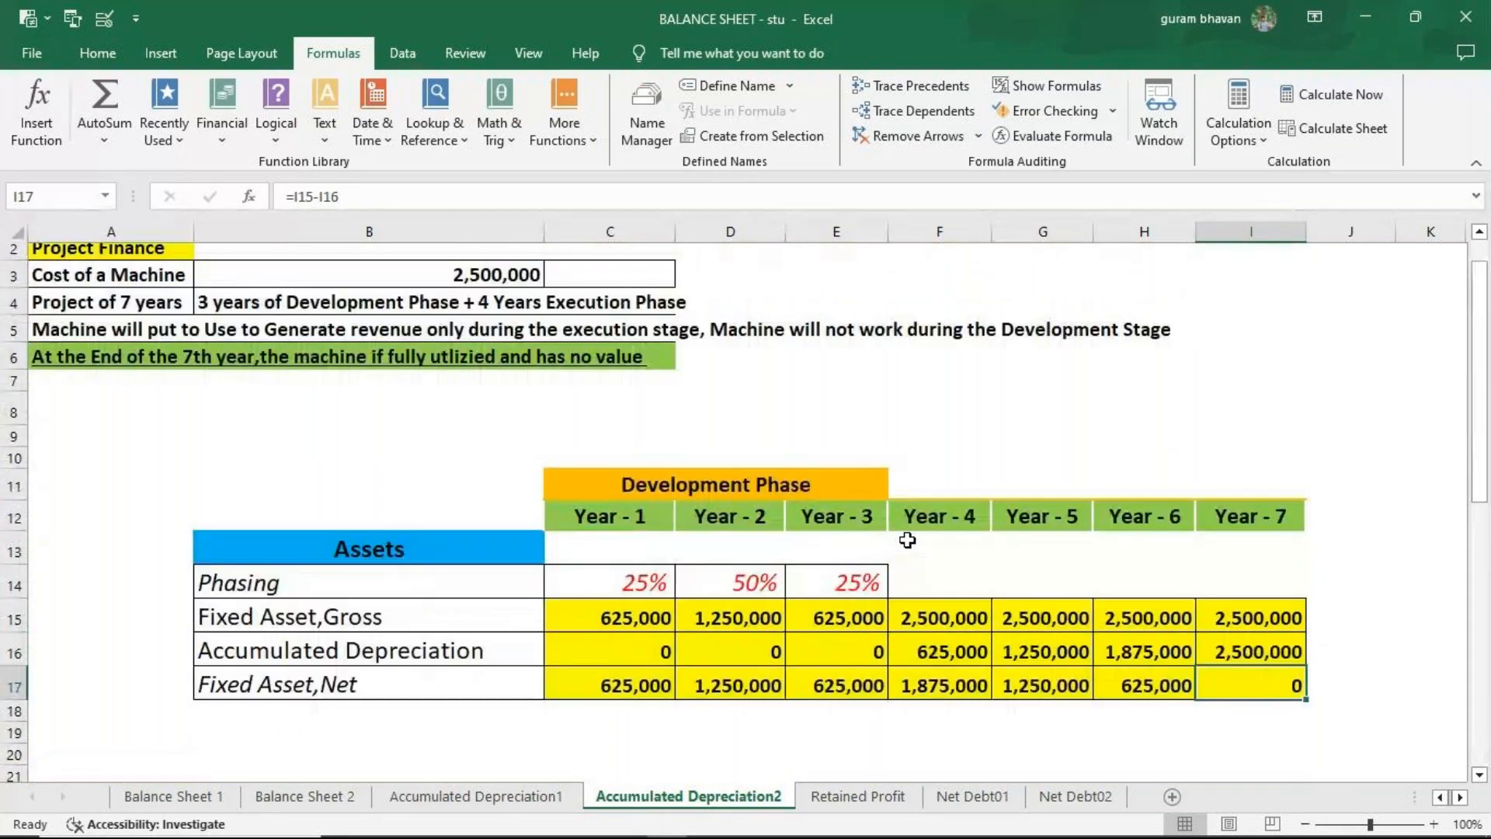
scroll(907, 540, "up", 1)
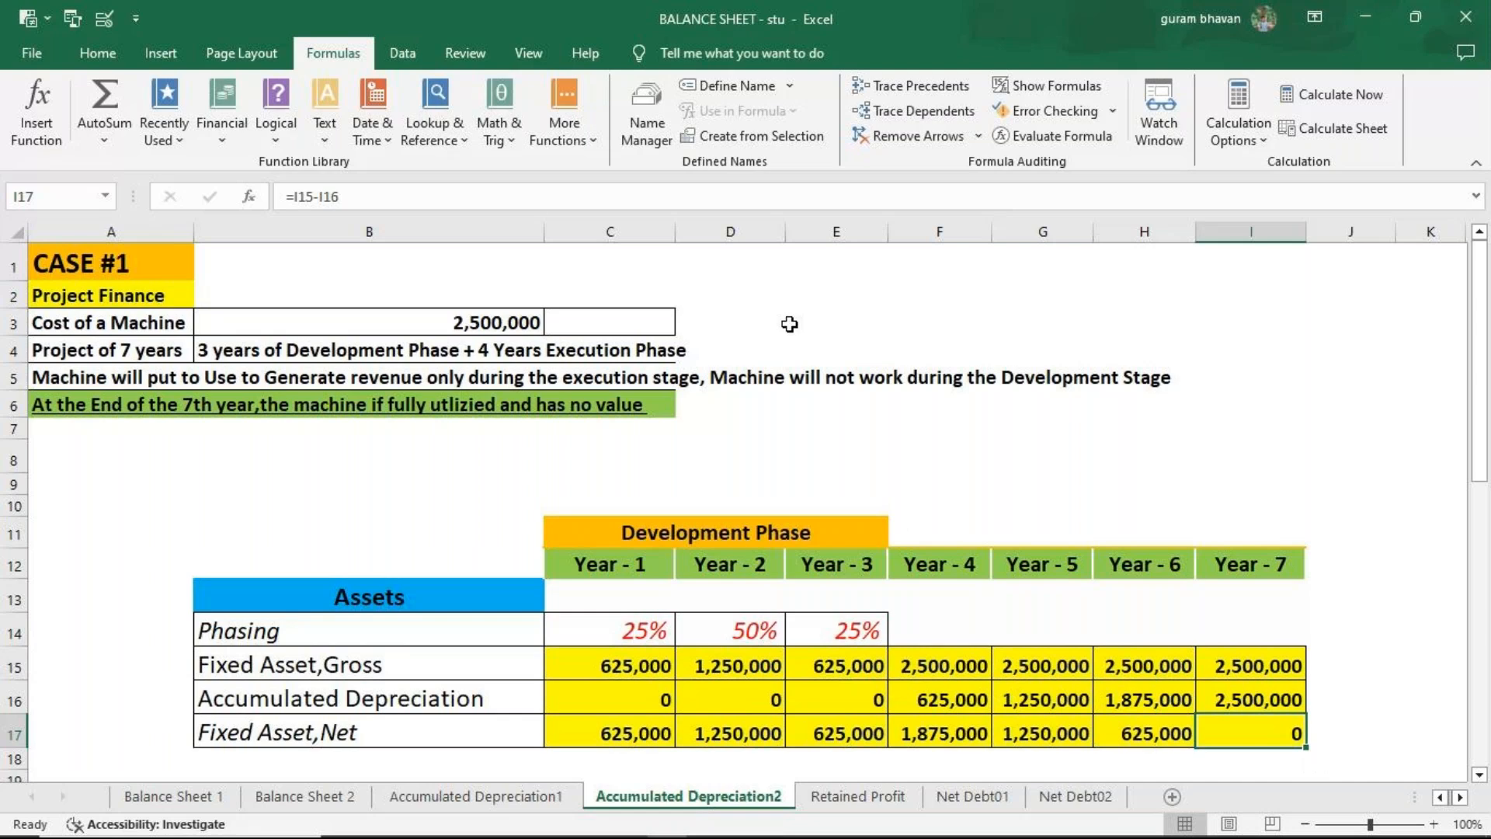
In Case #2, calculate Year - 1 Fixed Asset,Gross in C37 with =4000000*C36.
scroll(789, 323, "down", 3)
scroll(789, 323, "down", 1)
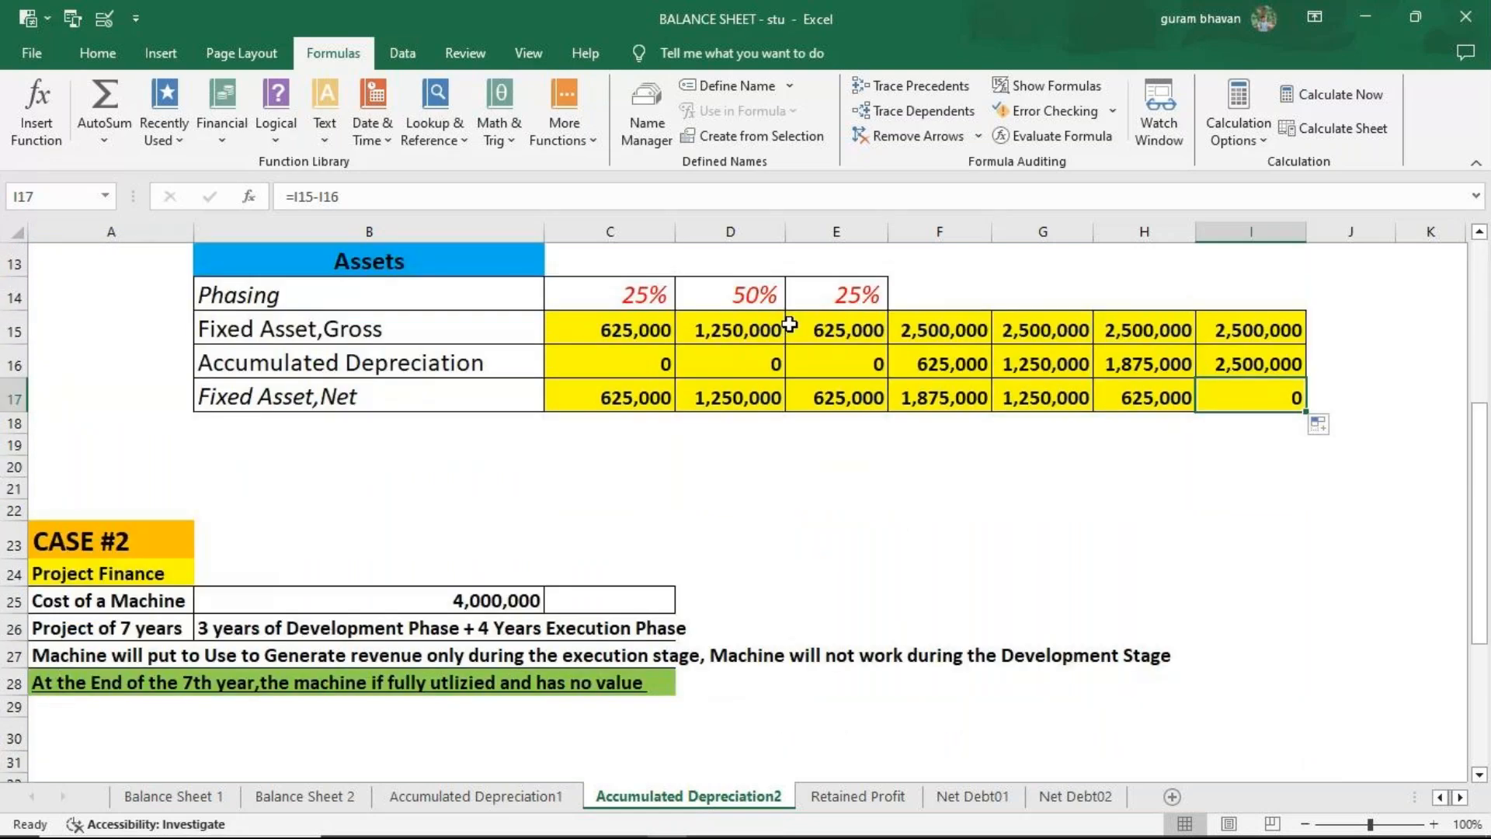
scroll(789, 323, "down", 3)
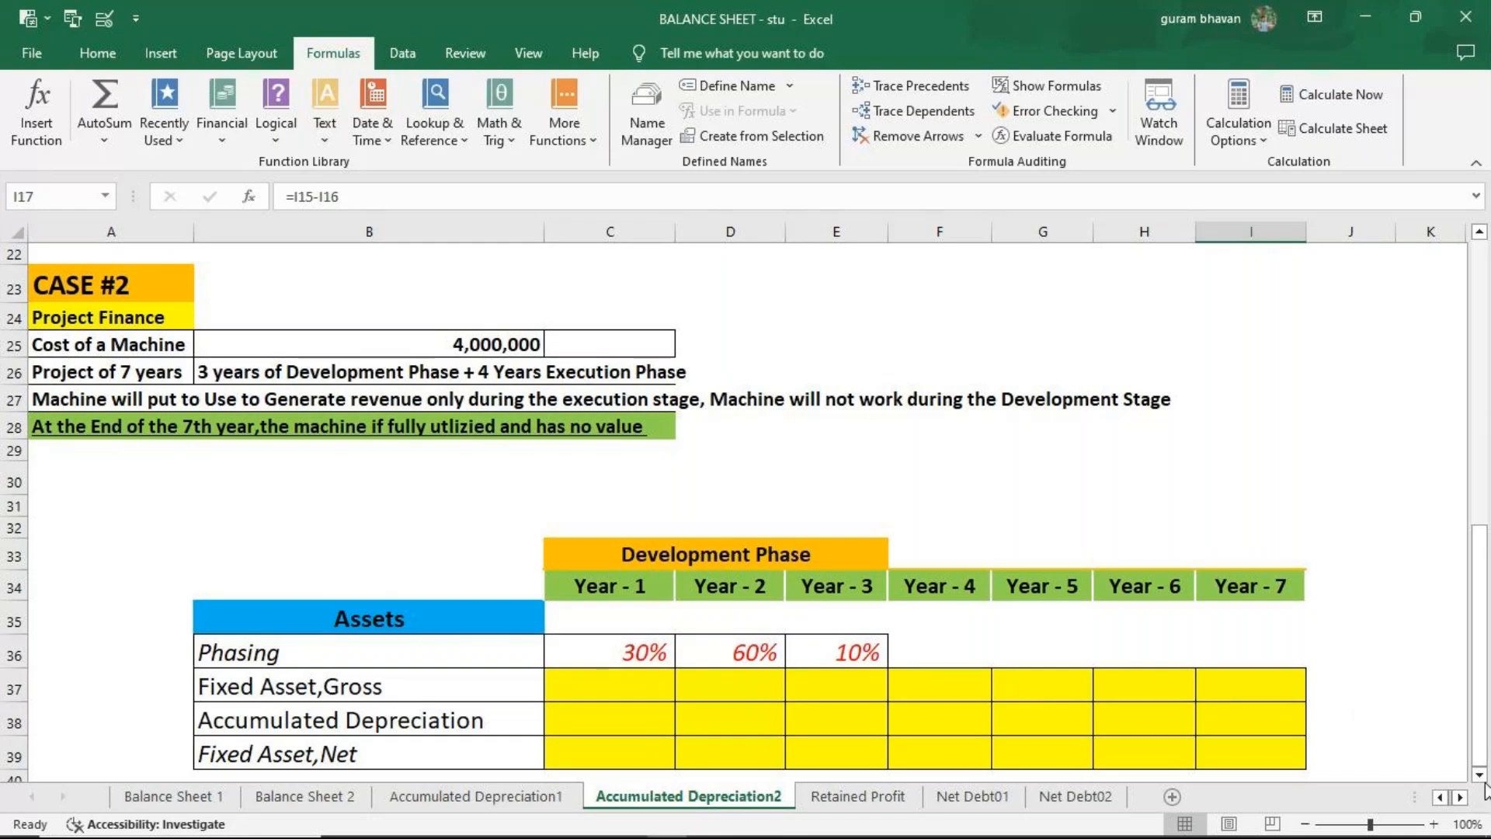
left_click(1479, 775)
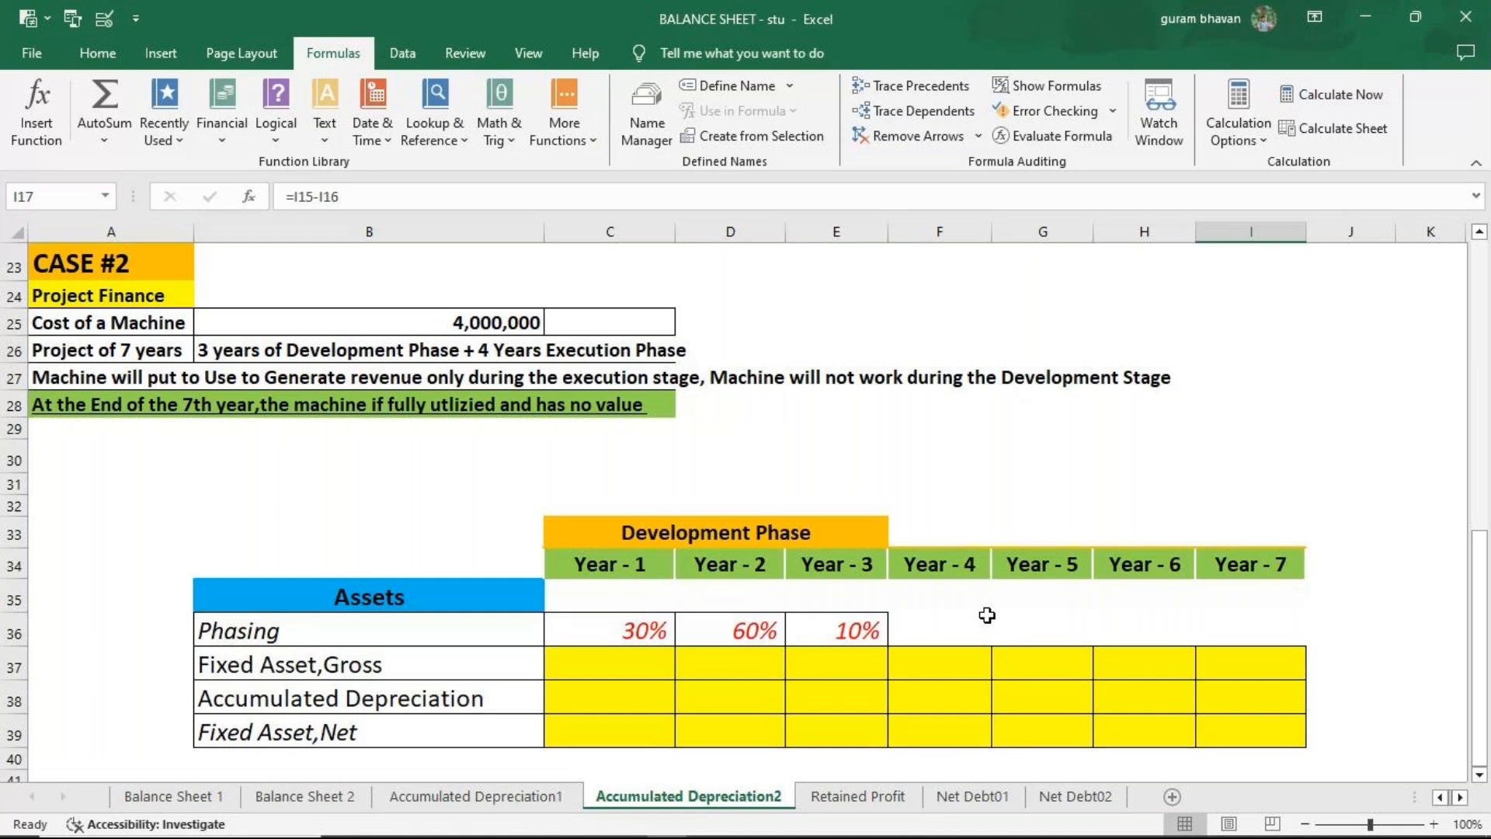
left_click(612, 670)
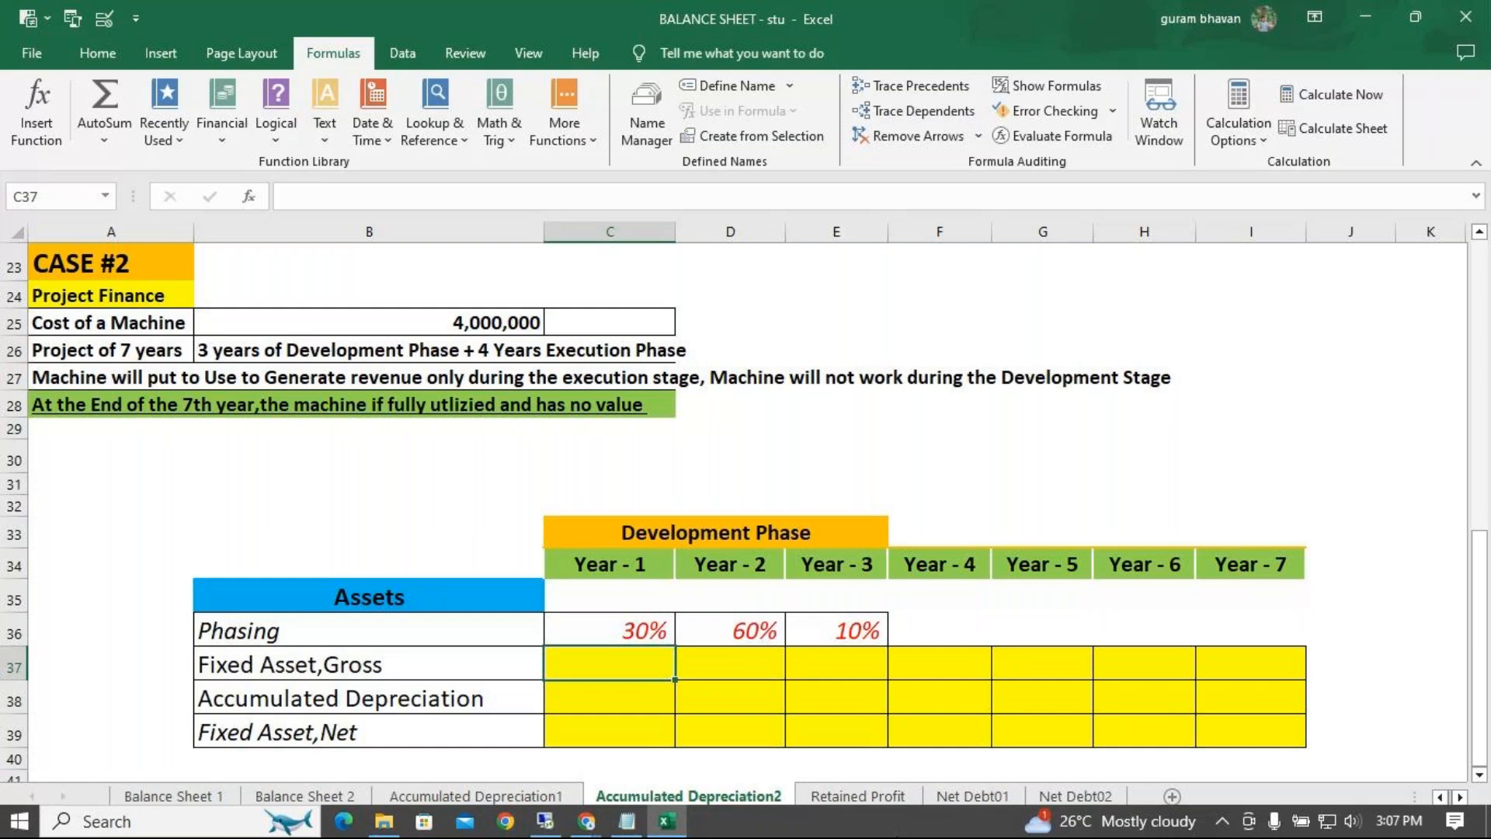
key("F2")
type("=4")
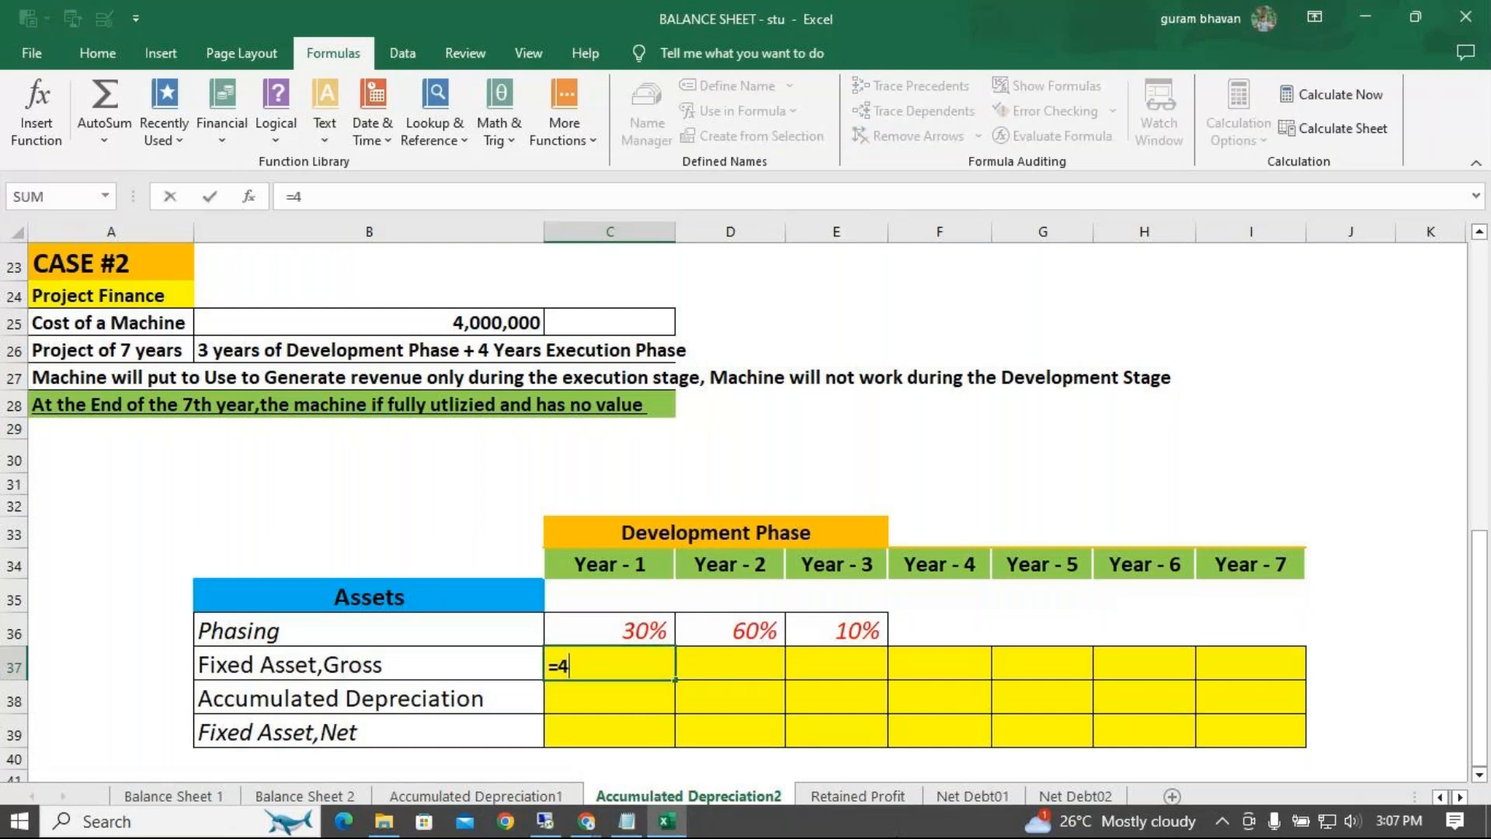
type("000000*")
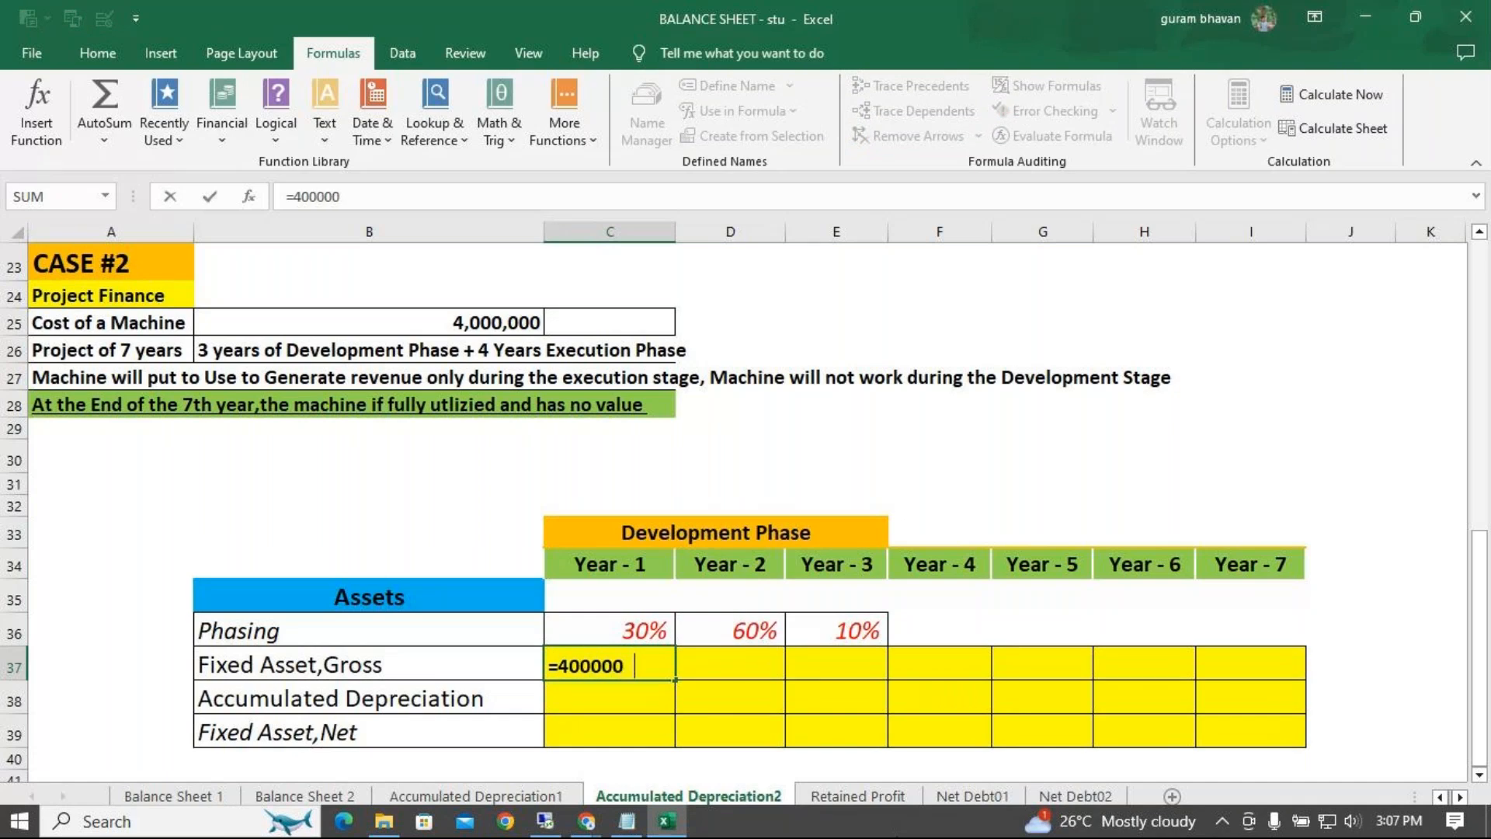
left_click(660, 632)
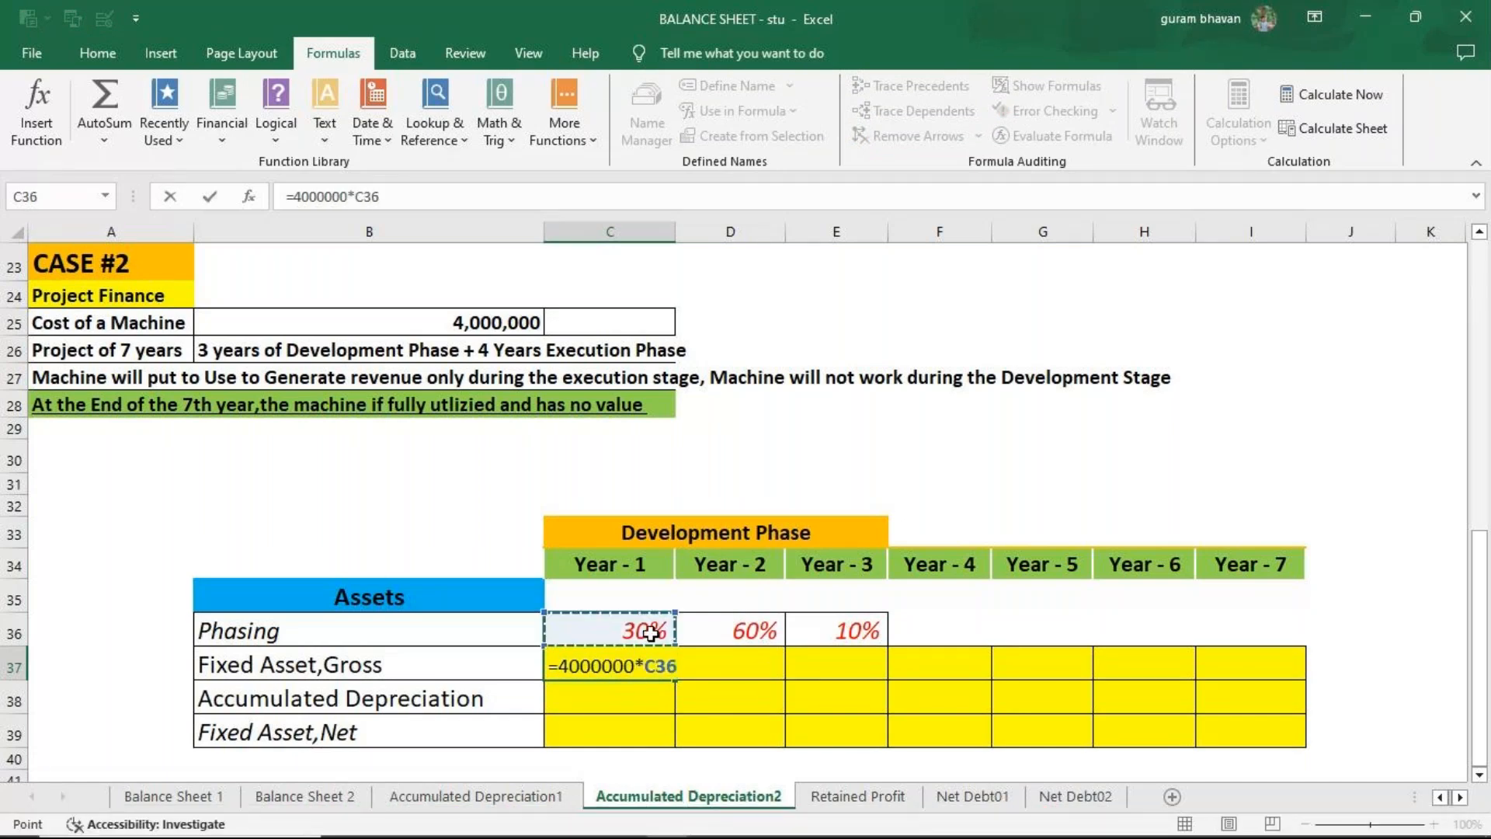
key("Return")
Calculate Year - 2 Fixed Asset,Gross in D37 with =4000000*D36.
left_click(733, 664)
type("=400")
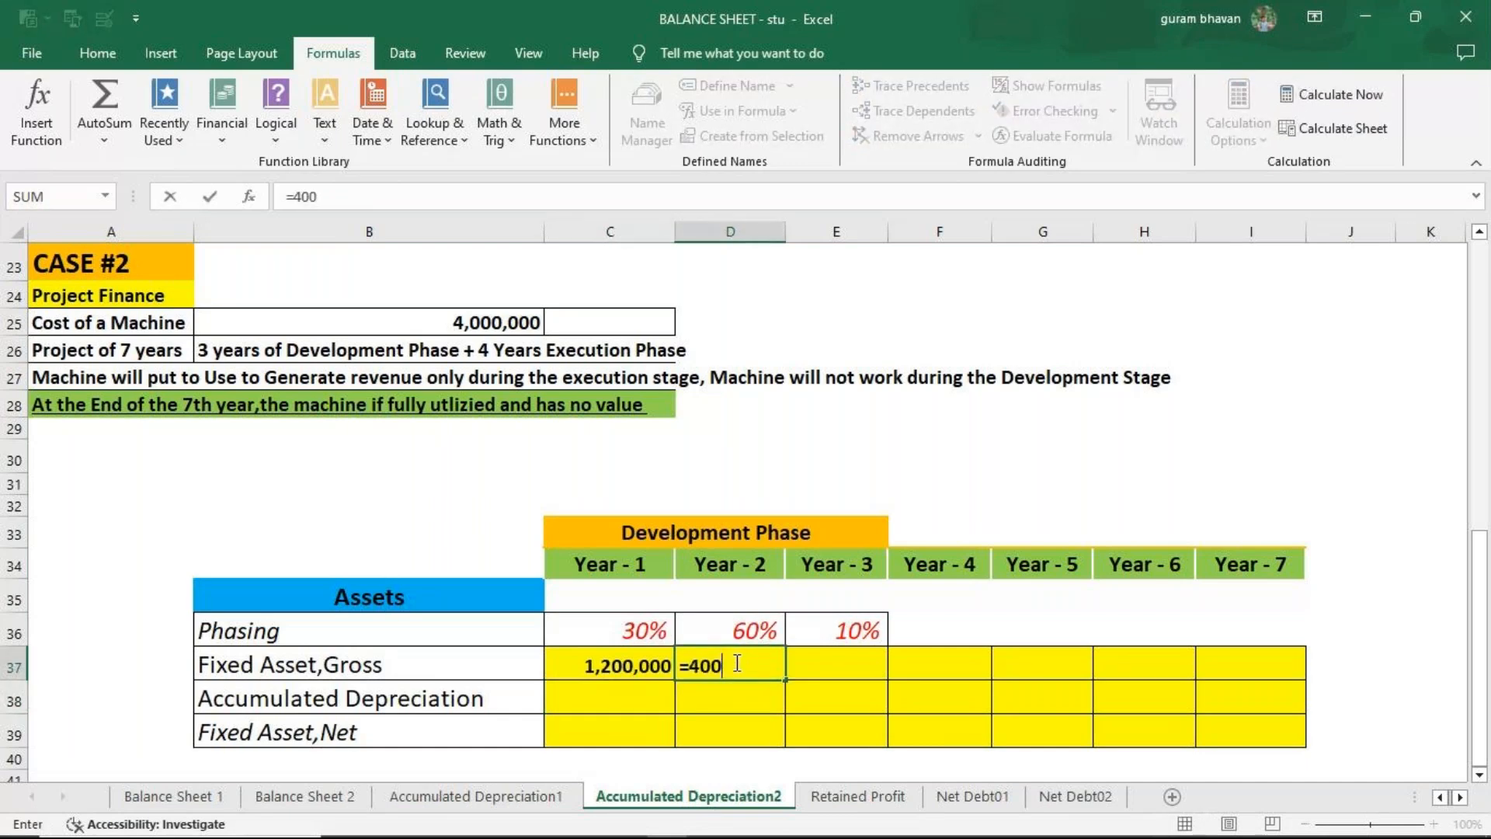
type("0000*")
left_click(757, 630)
key("Return")
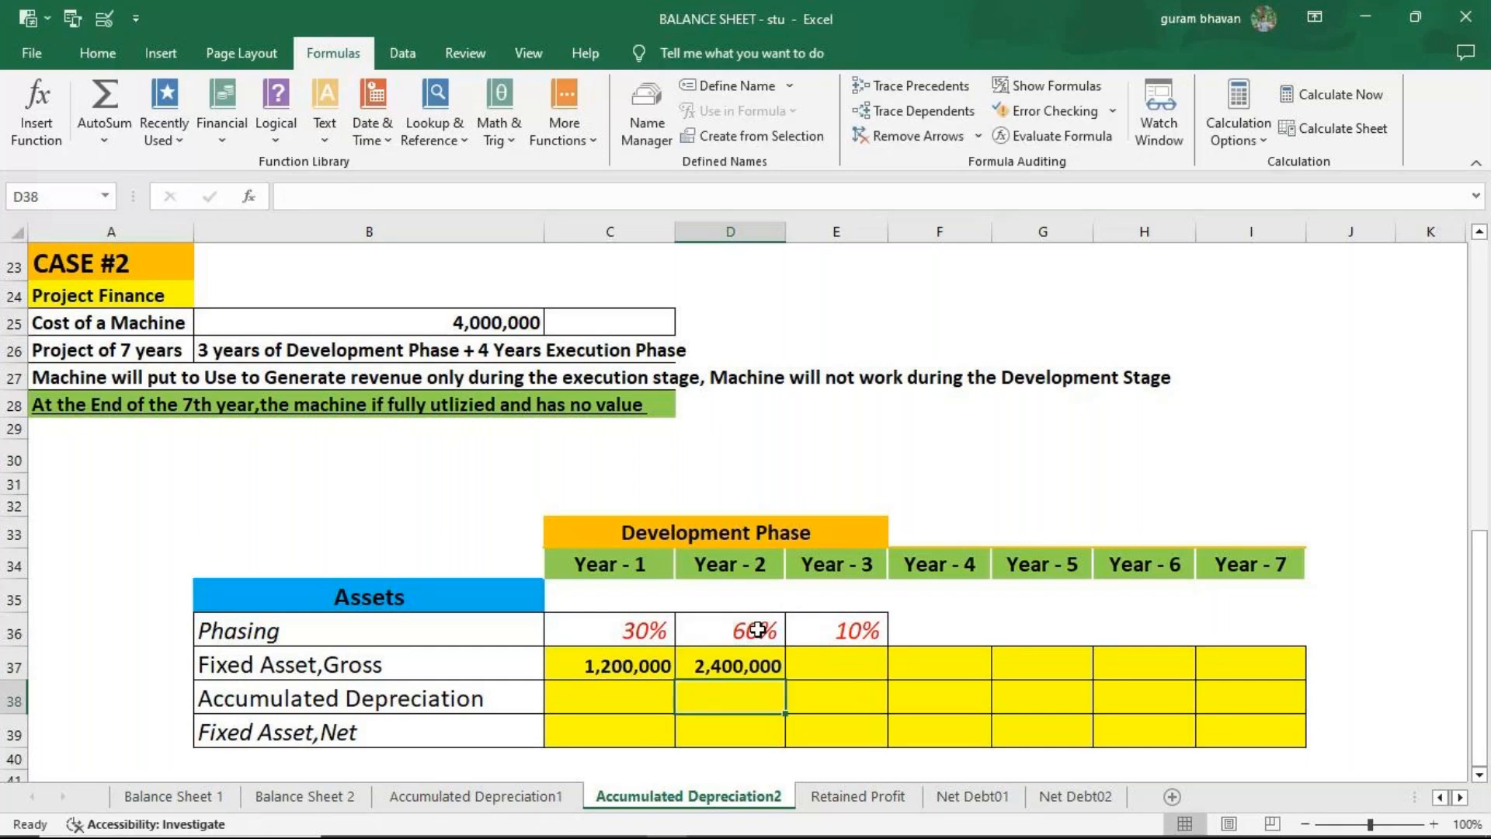
Calculate Year - 3 Fixed Asset,Gross in E37 with =4000000*E36.
left_click(835, 666)
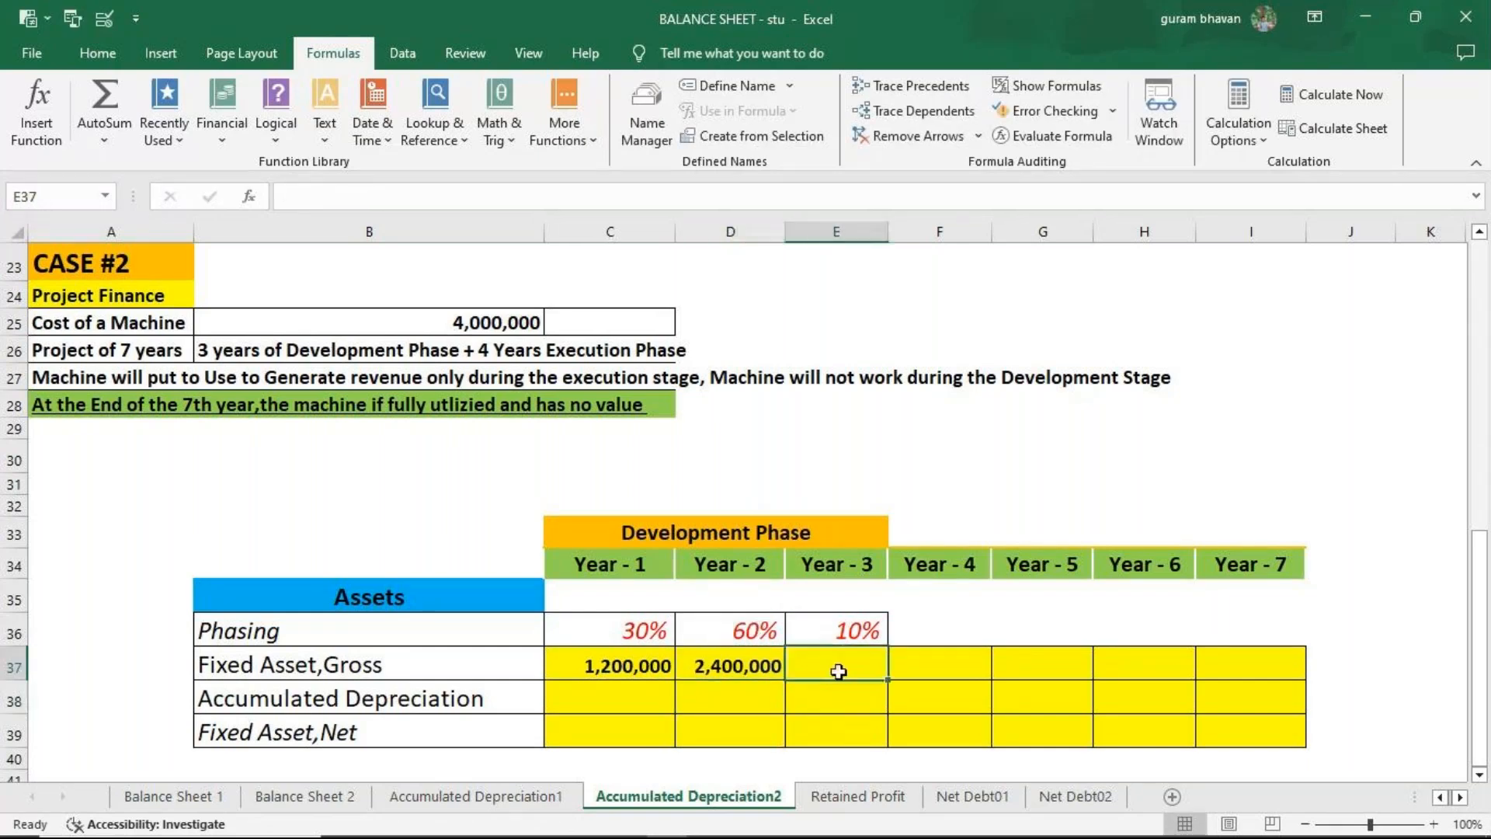
type("=4000")
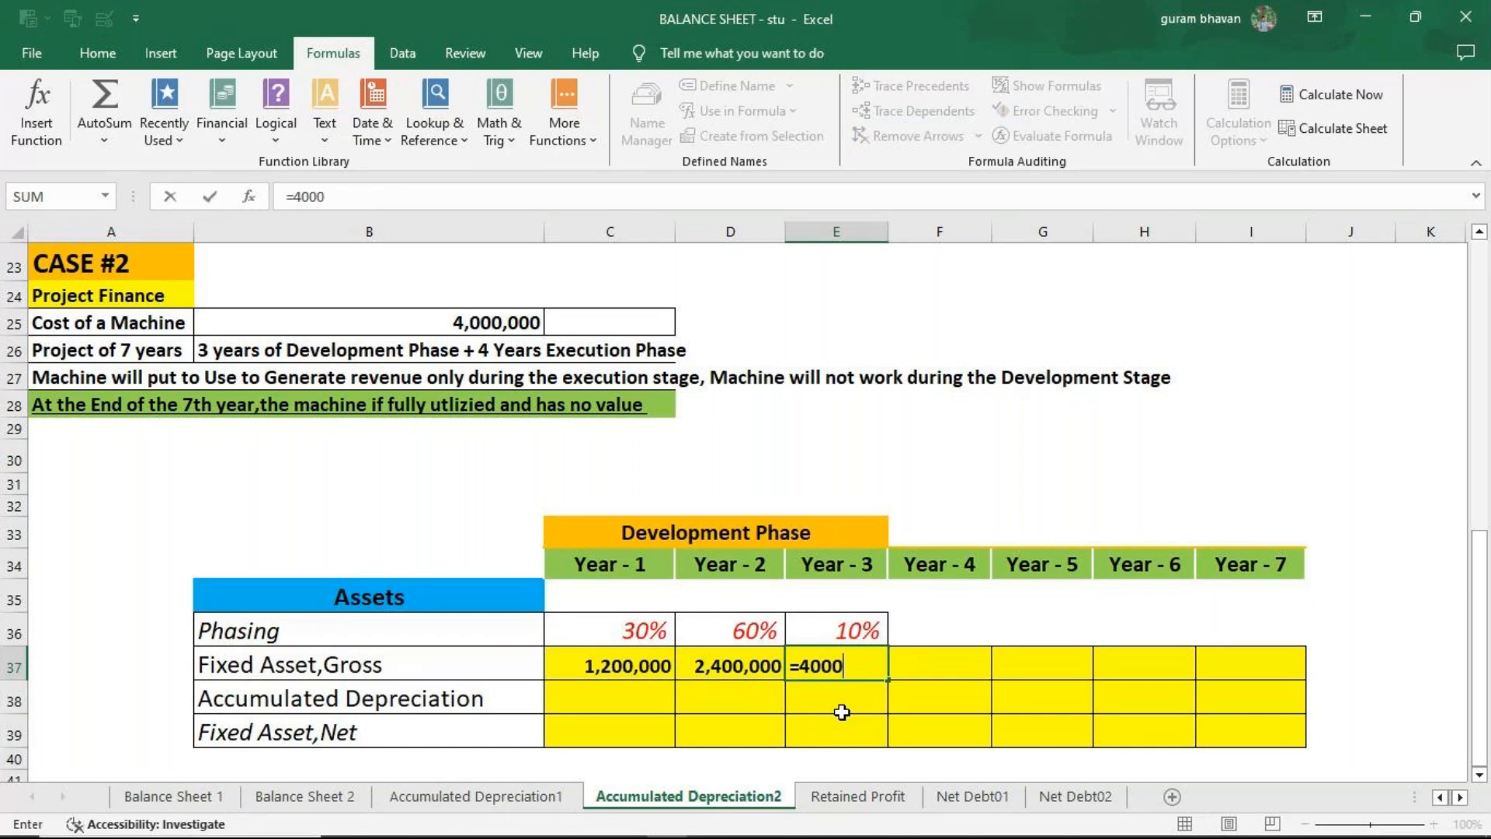
type("000*")
left_click(861, 629)
key("Return")
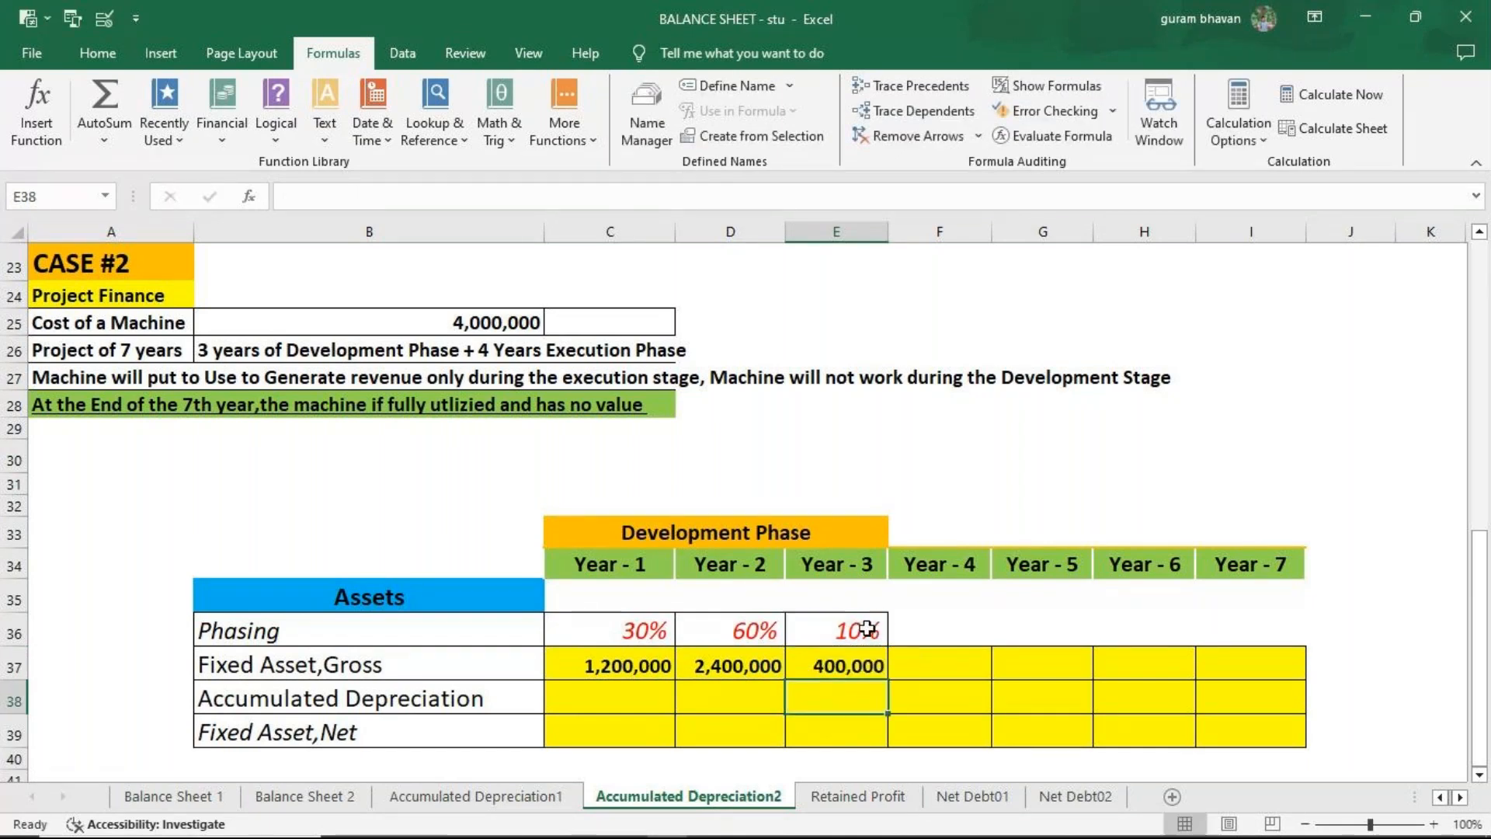
Total the three development years as Year - 4 Fixed Asset,Gross in F37 with =C37+D37+E37.
left_click(939, 674)
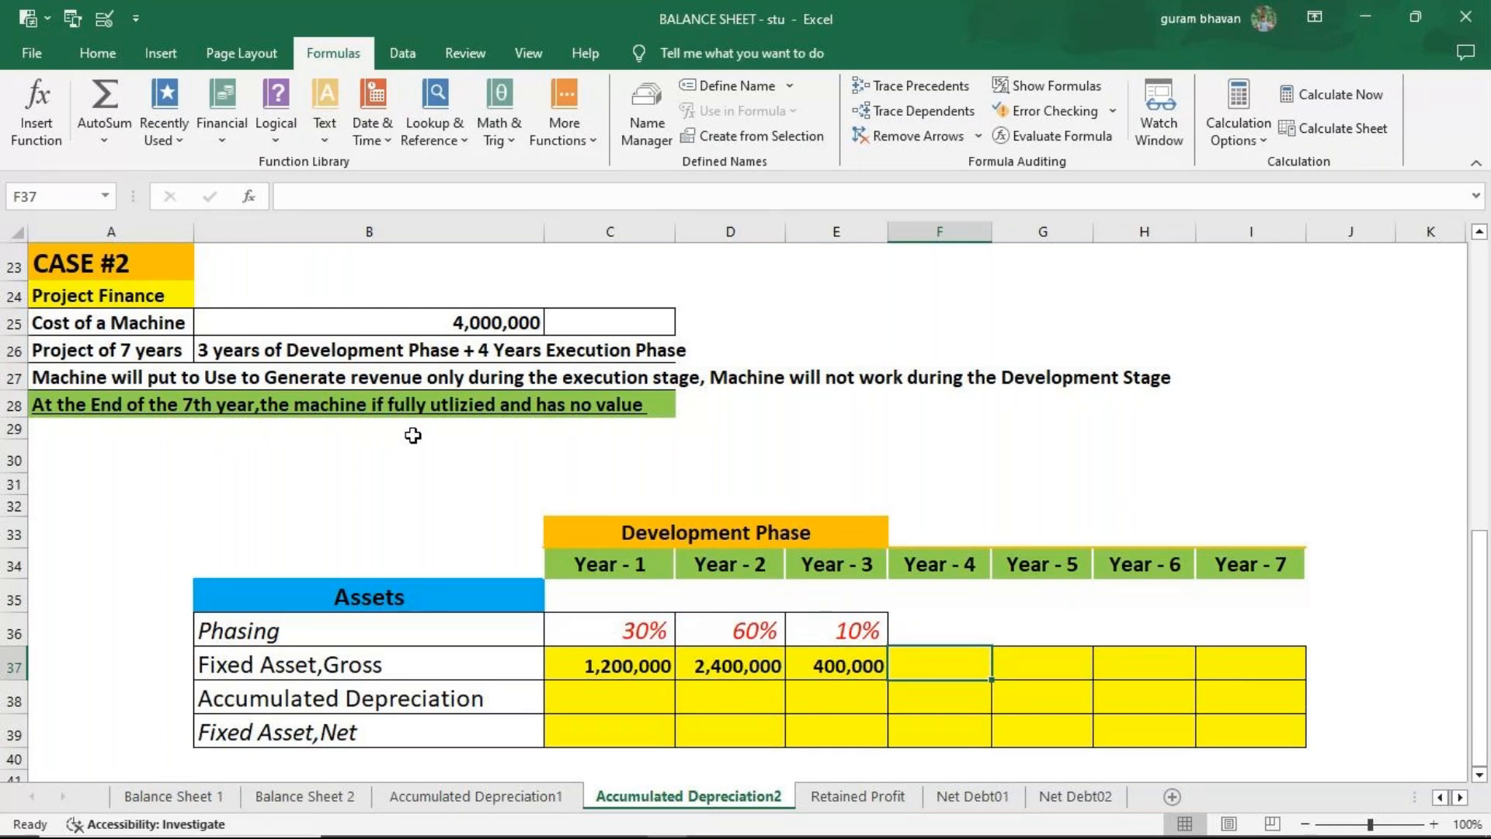
type("=")
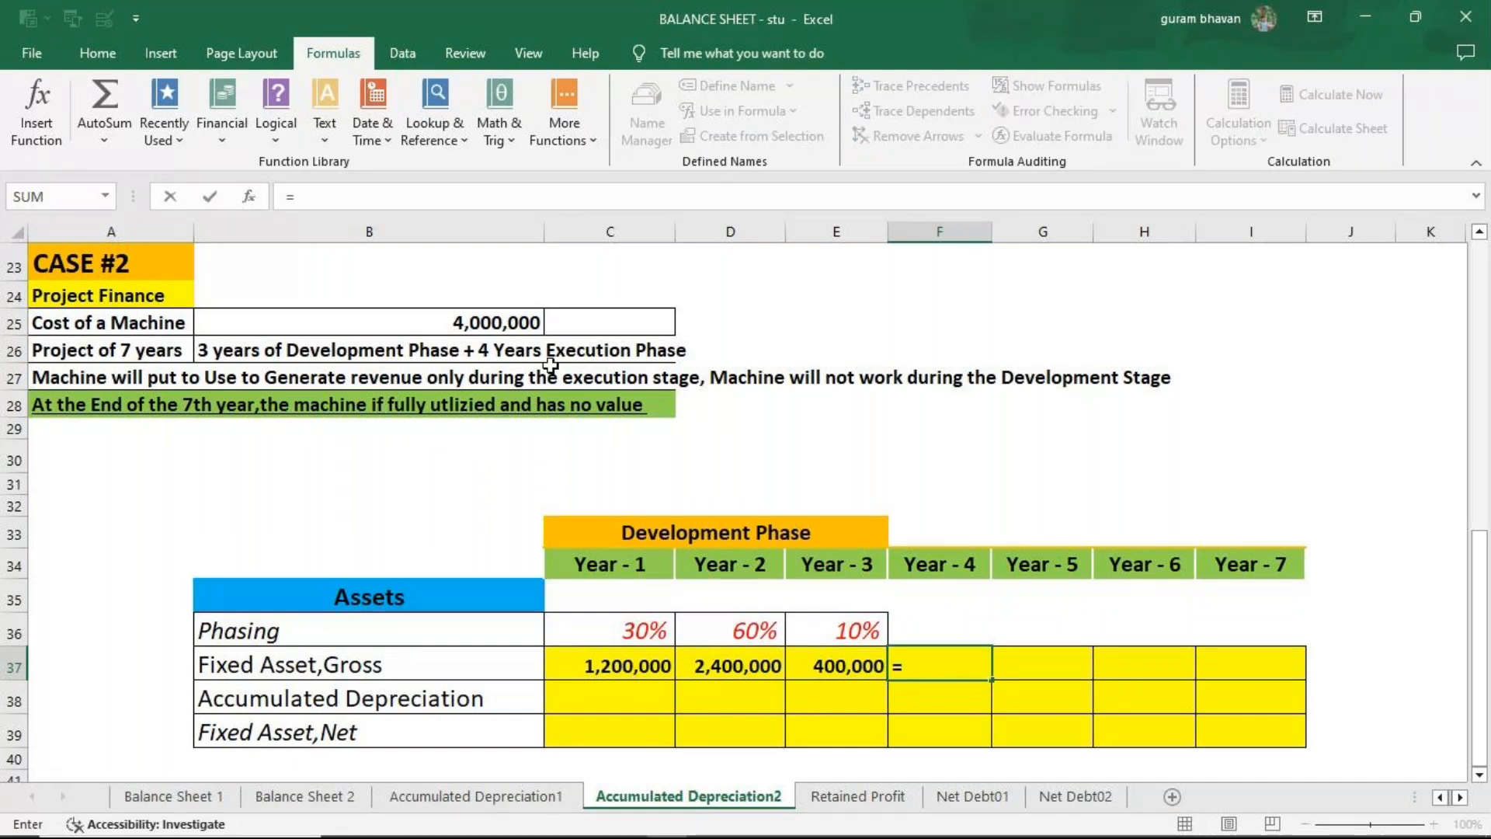
type("=")
key("BackSpace")
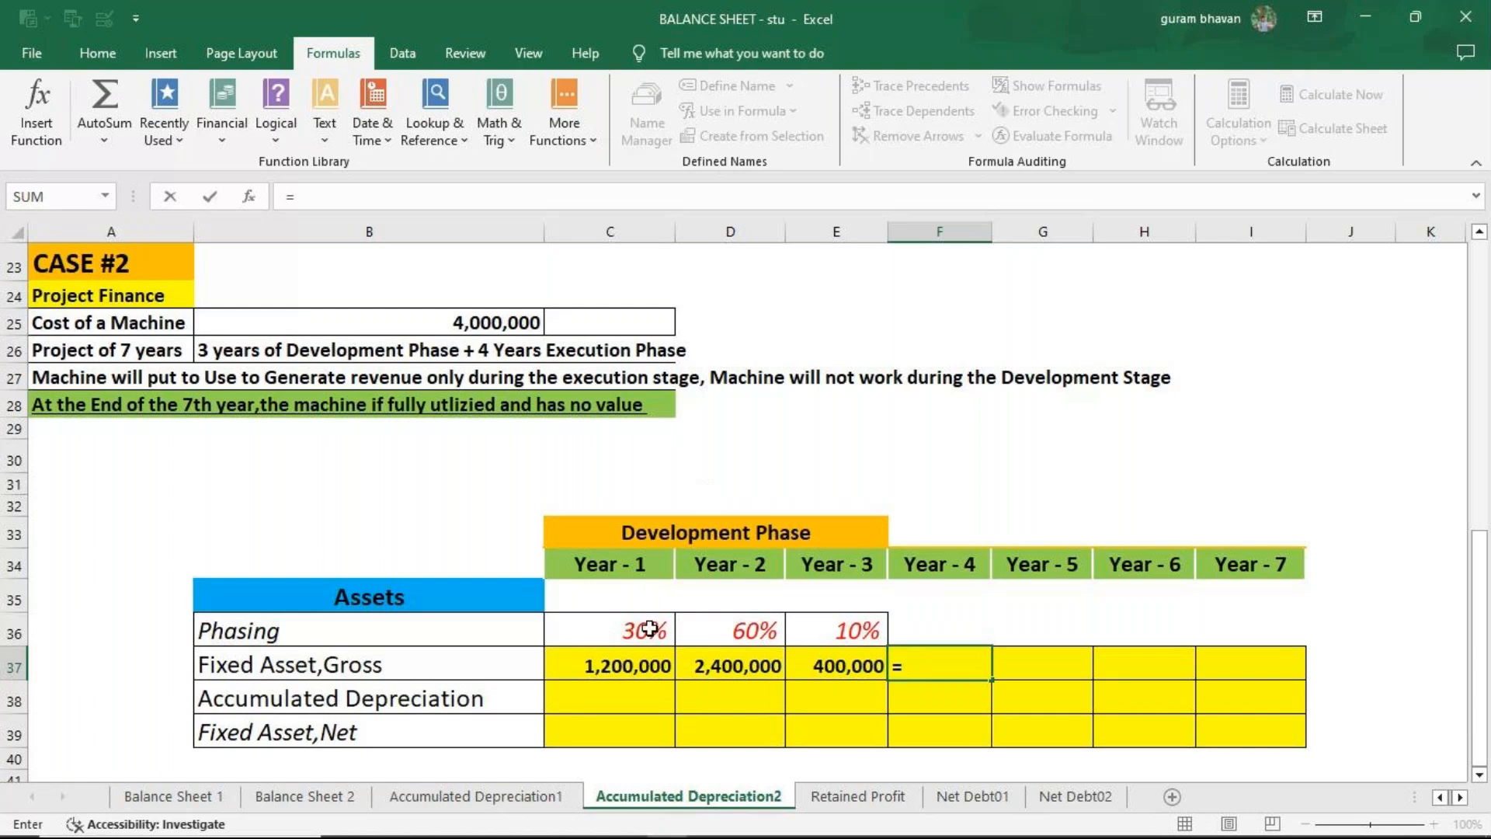
left_click(625, 672)
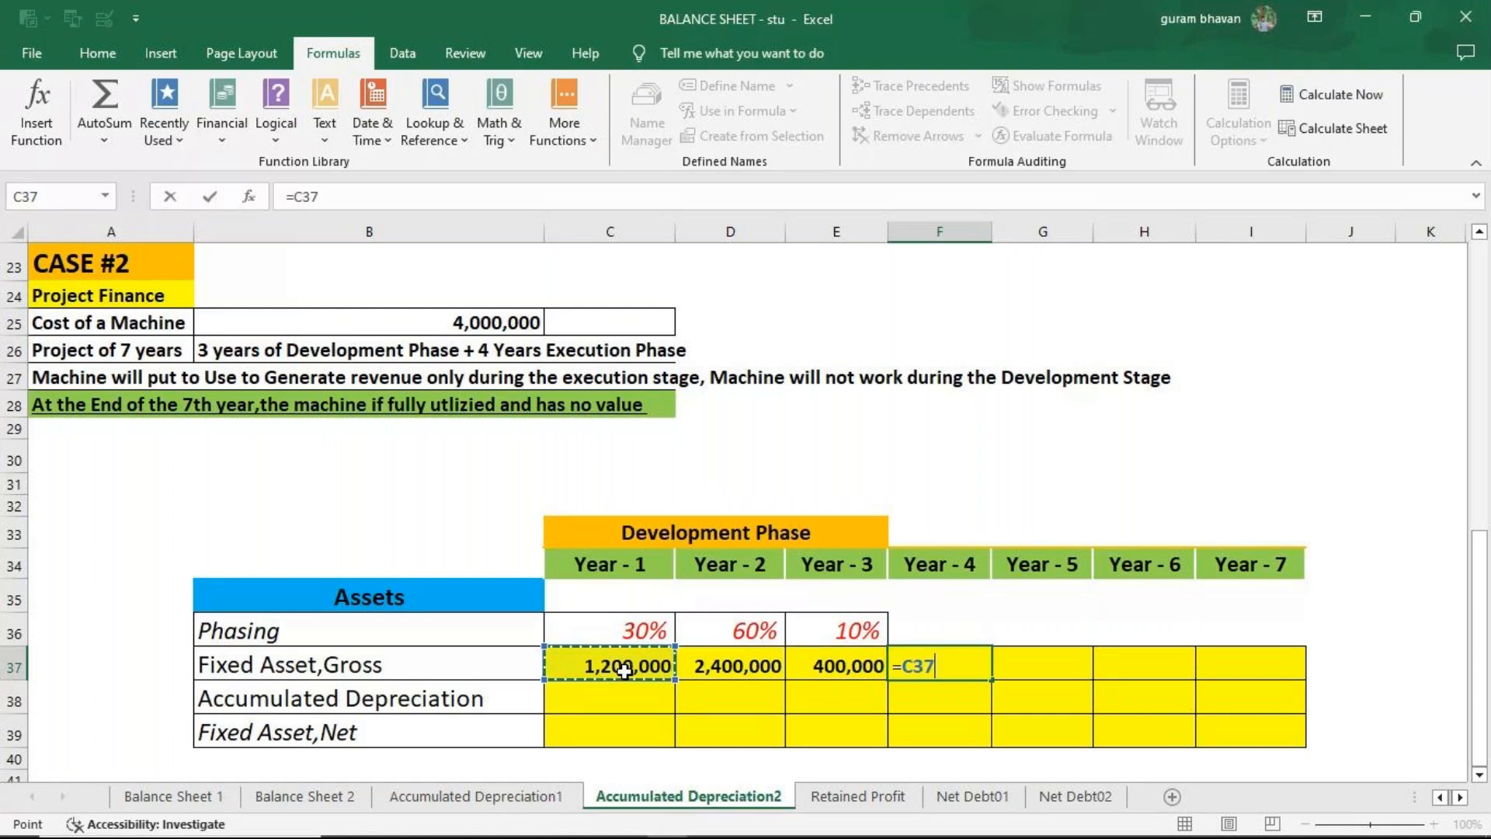
type("+")
left_click(730, 659)
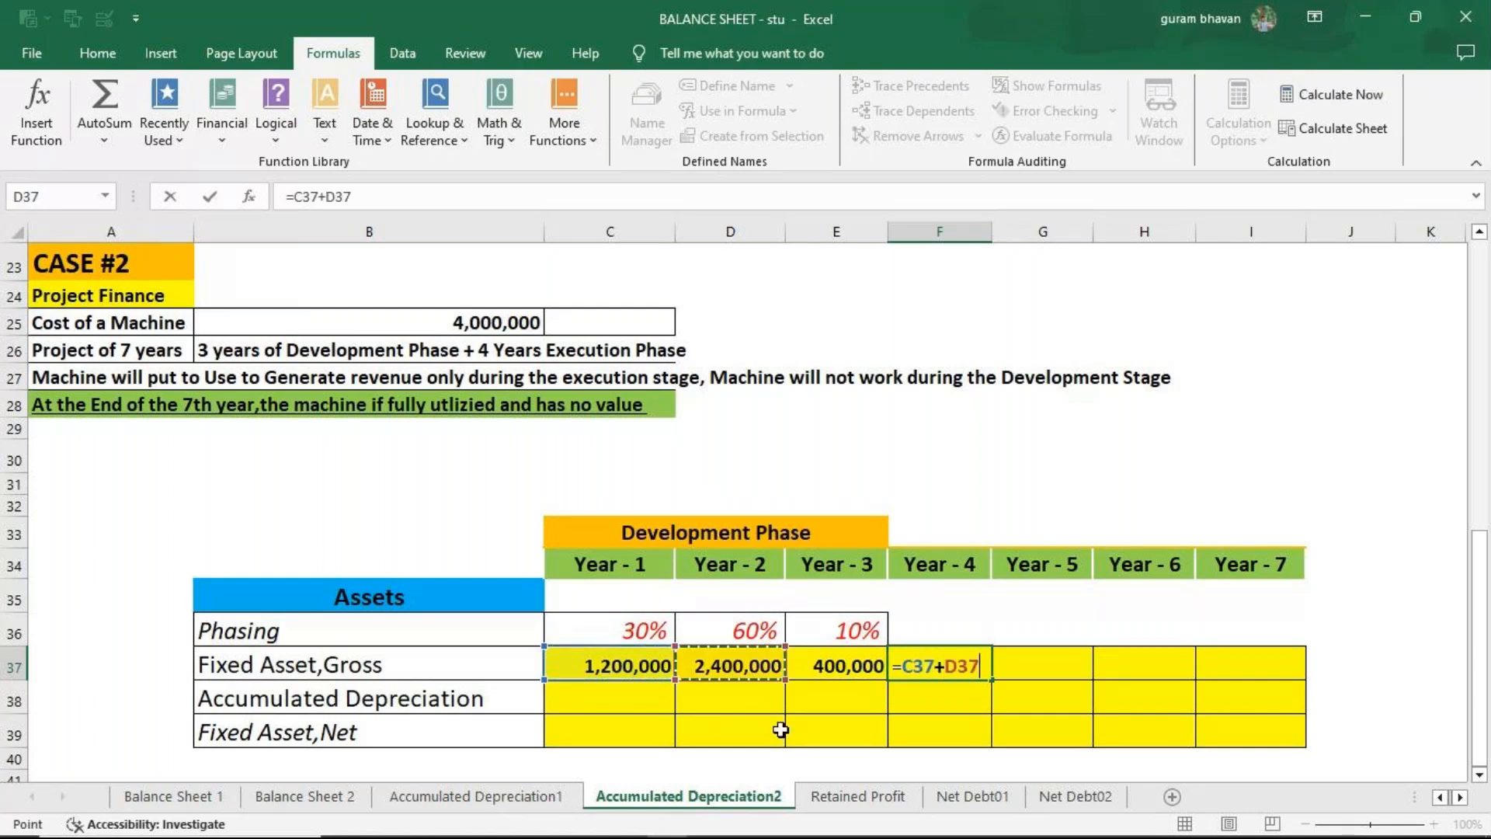
type("+")
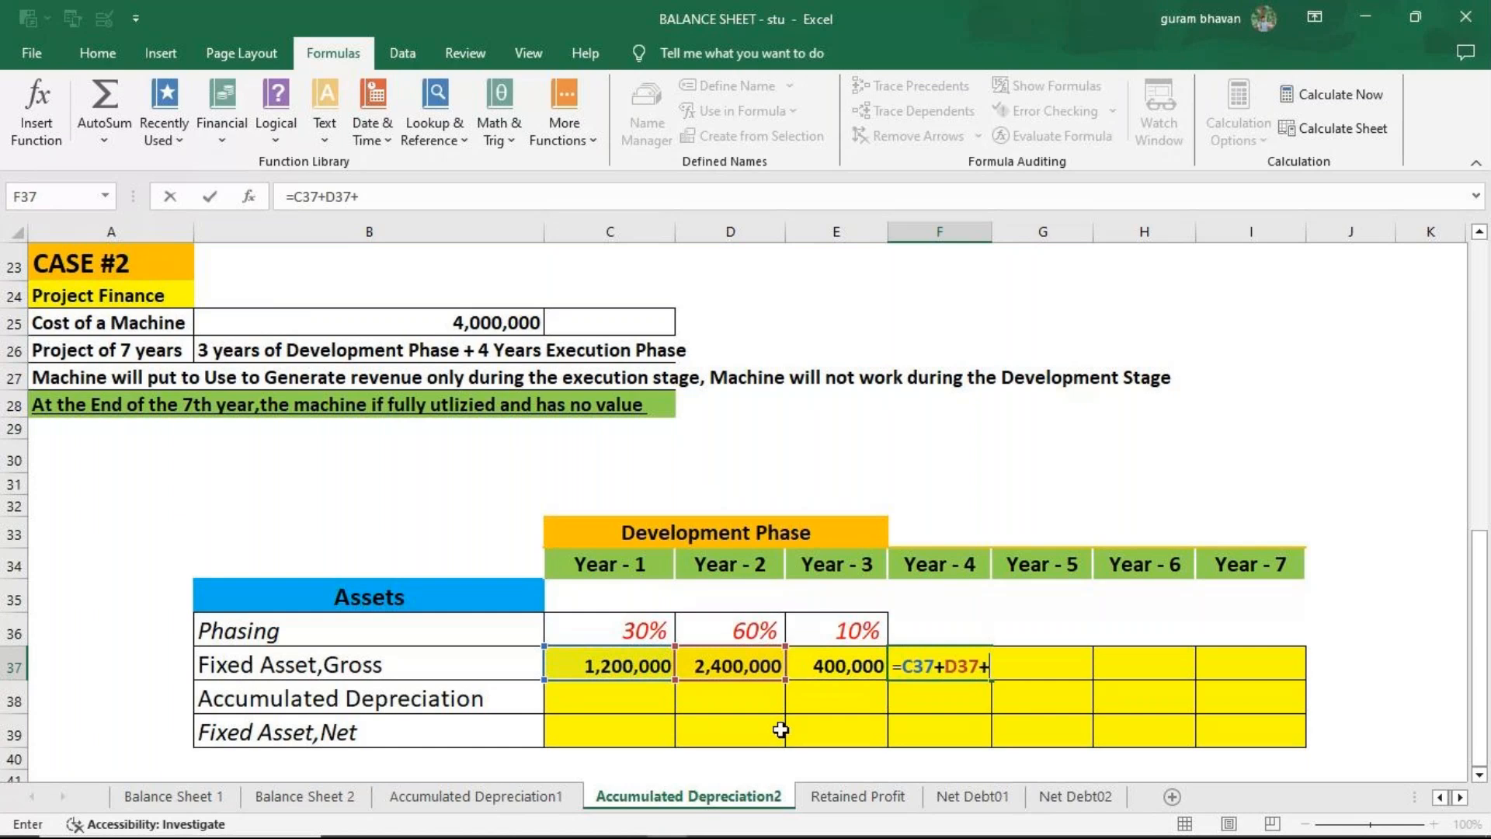
left_click(867, 674)
key("Return")
Carry the gross asset value into Year - 5 in G37 with =F37 and fill the formula through Year - 7 in I37.
left_click(1020, 668)
type("=")
left_click(950, 673)
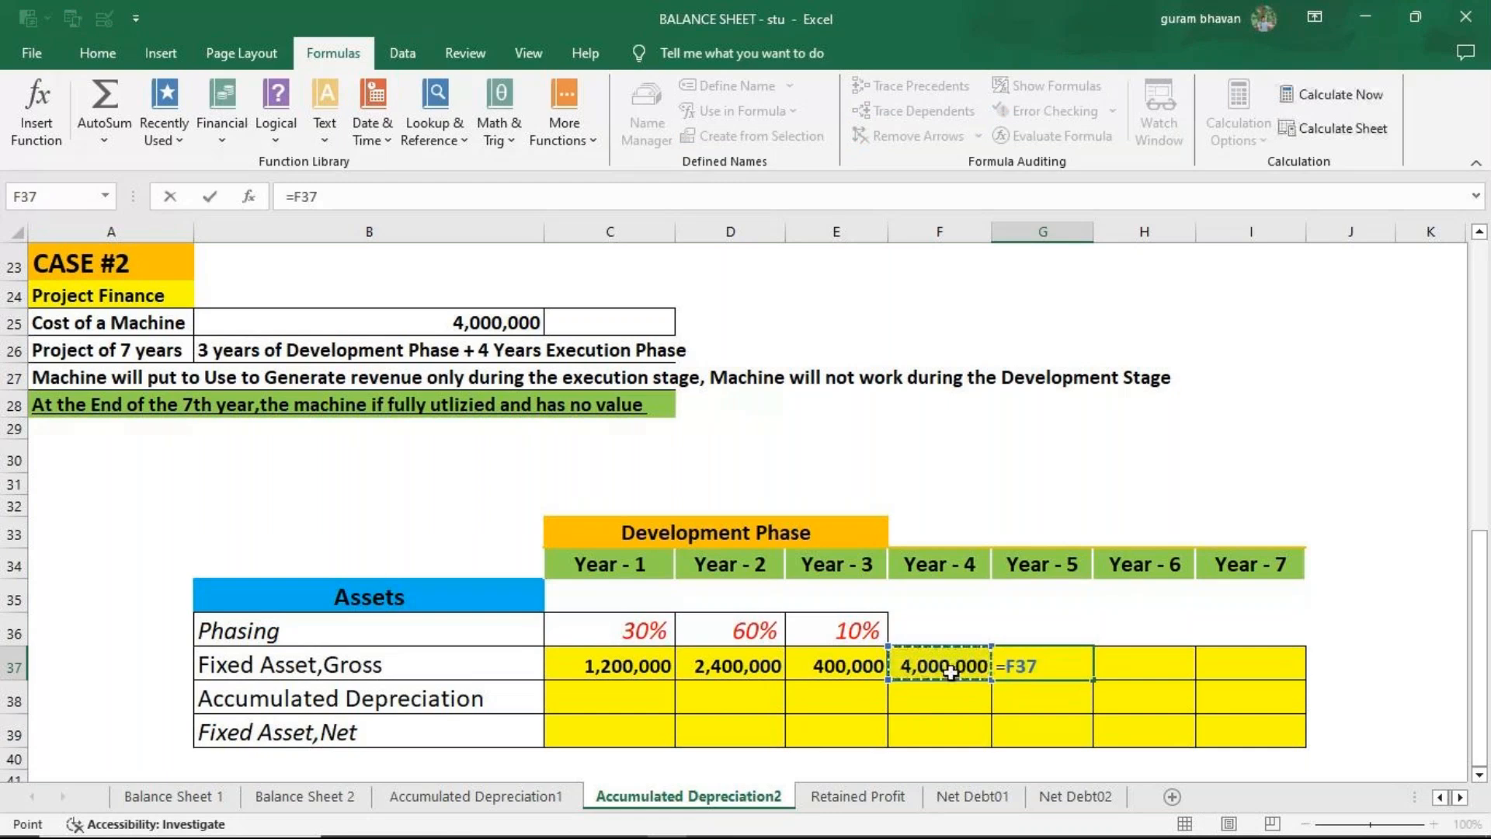
key("ctrl+Return")
left_click_drag(1093, 680, 1295, 682)
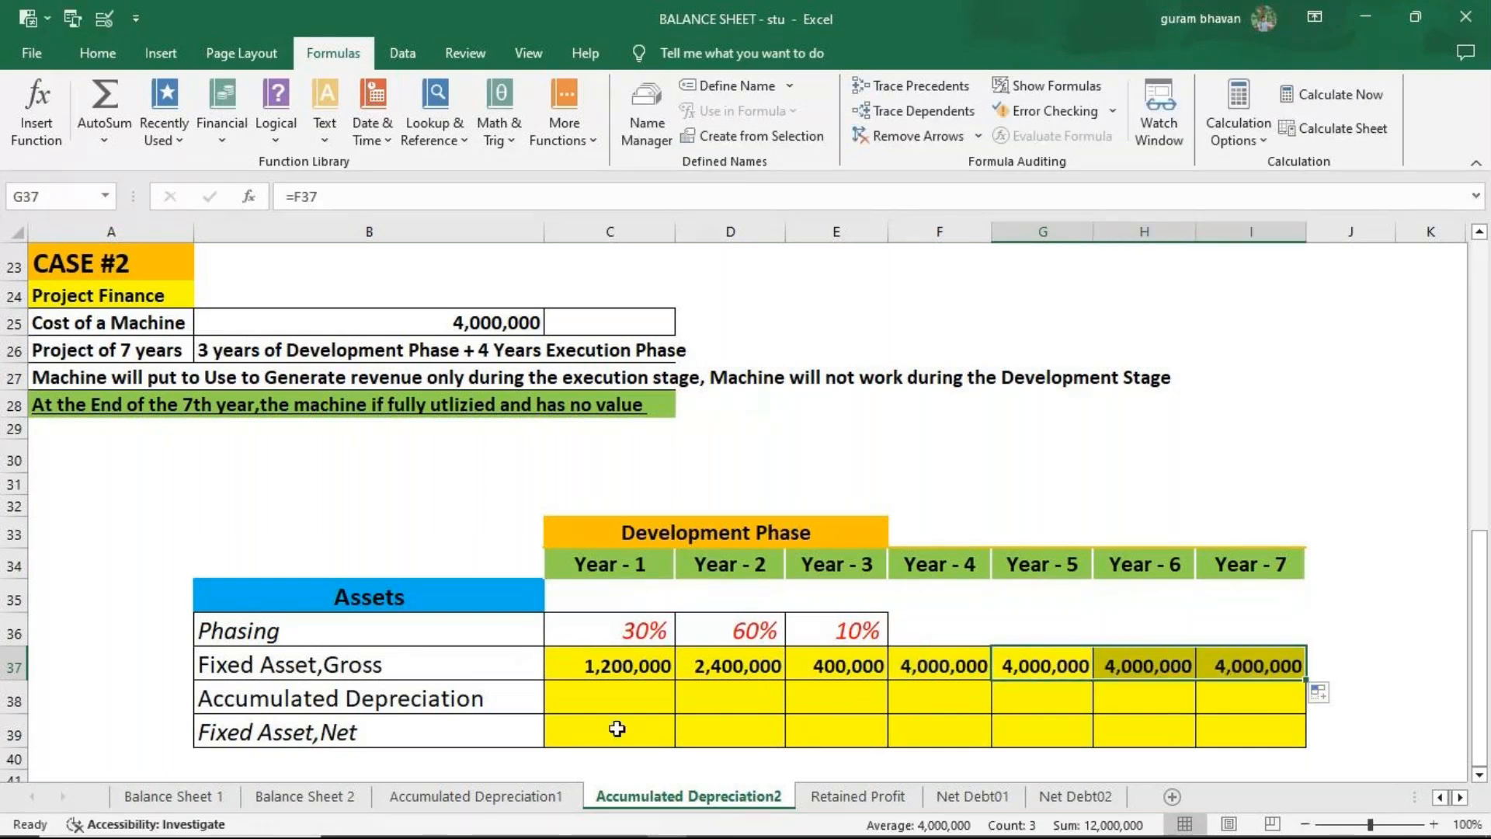
Enter =0 as Year - 1 Accumulated Depreciation in C38 and fill it through Year - 3 in E38.
left_click(610, 697)
type("=0")
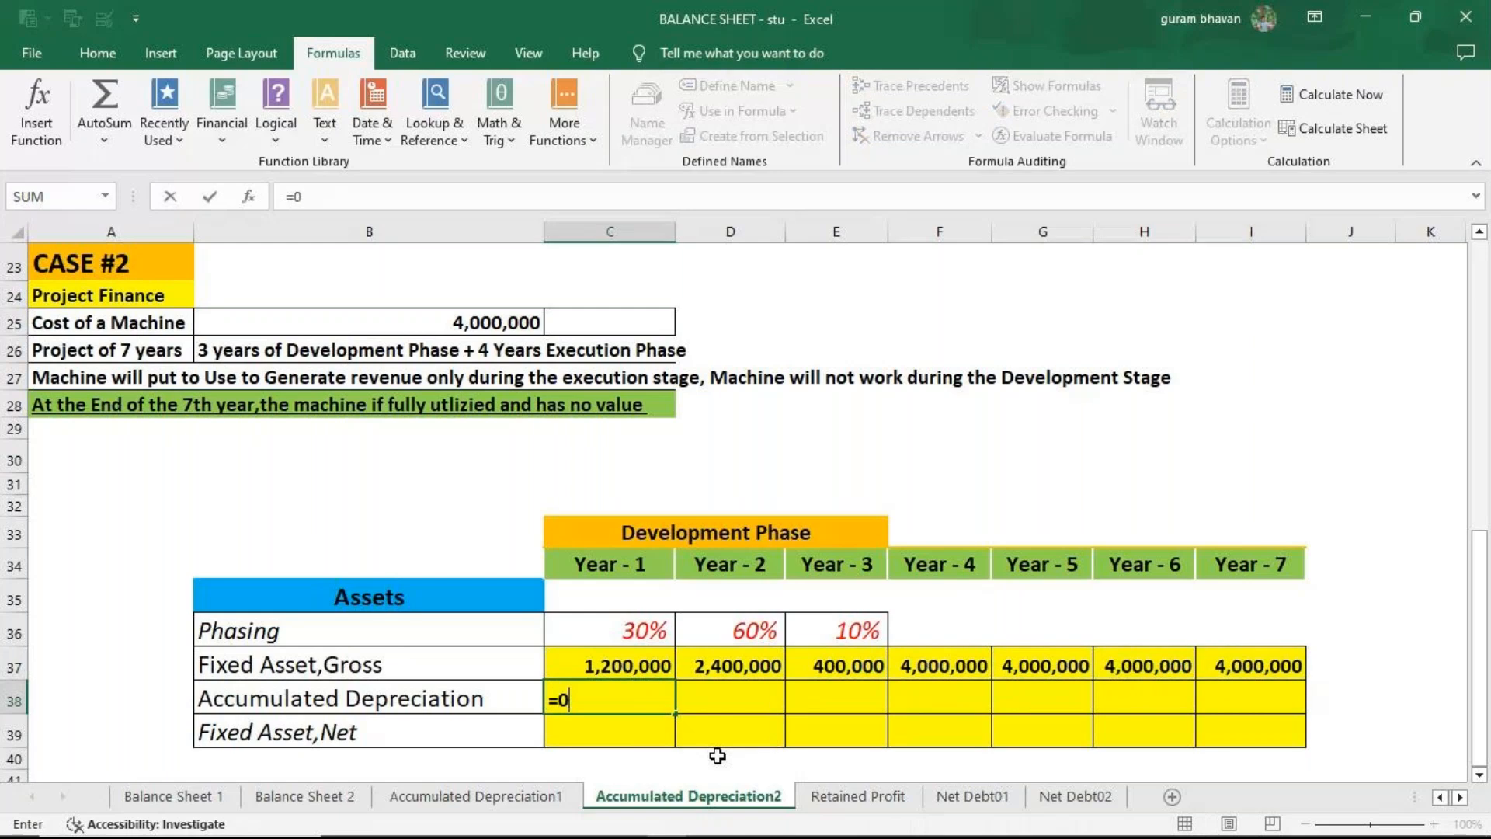
key("Return")
left_click(660, 701)
left_click_drag(674, 713, 868, 715)
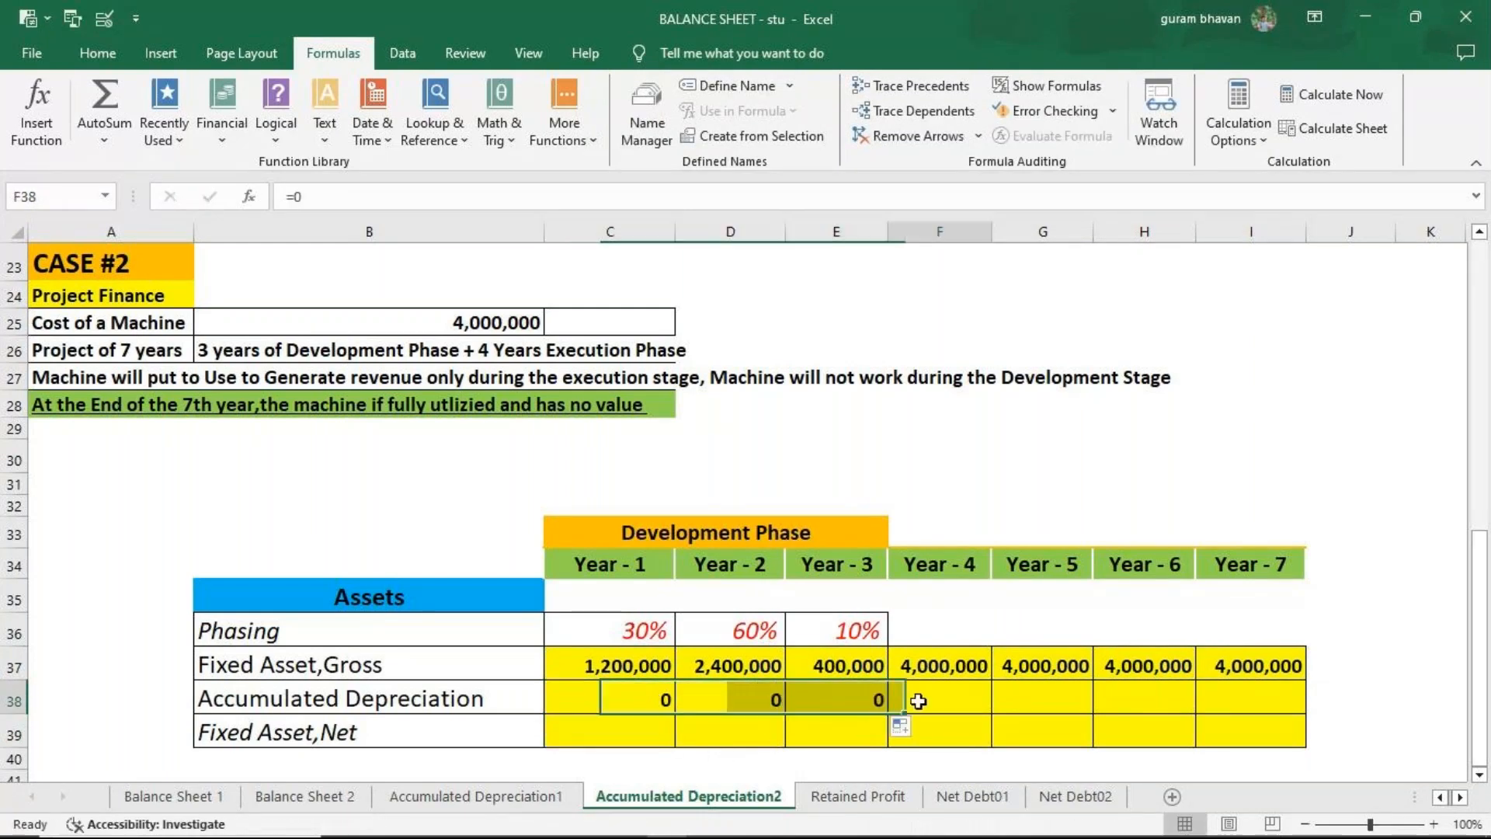
Calculate Year - 4 Accumulated Depreciation in F38 with =F37/4+E38.
left_click(953, 708)
type("=")
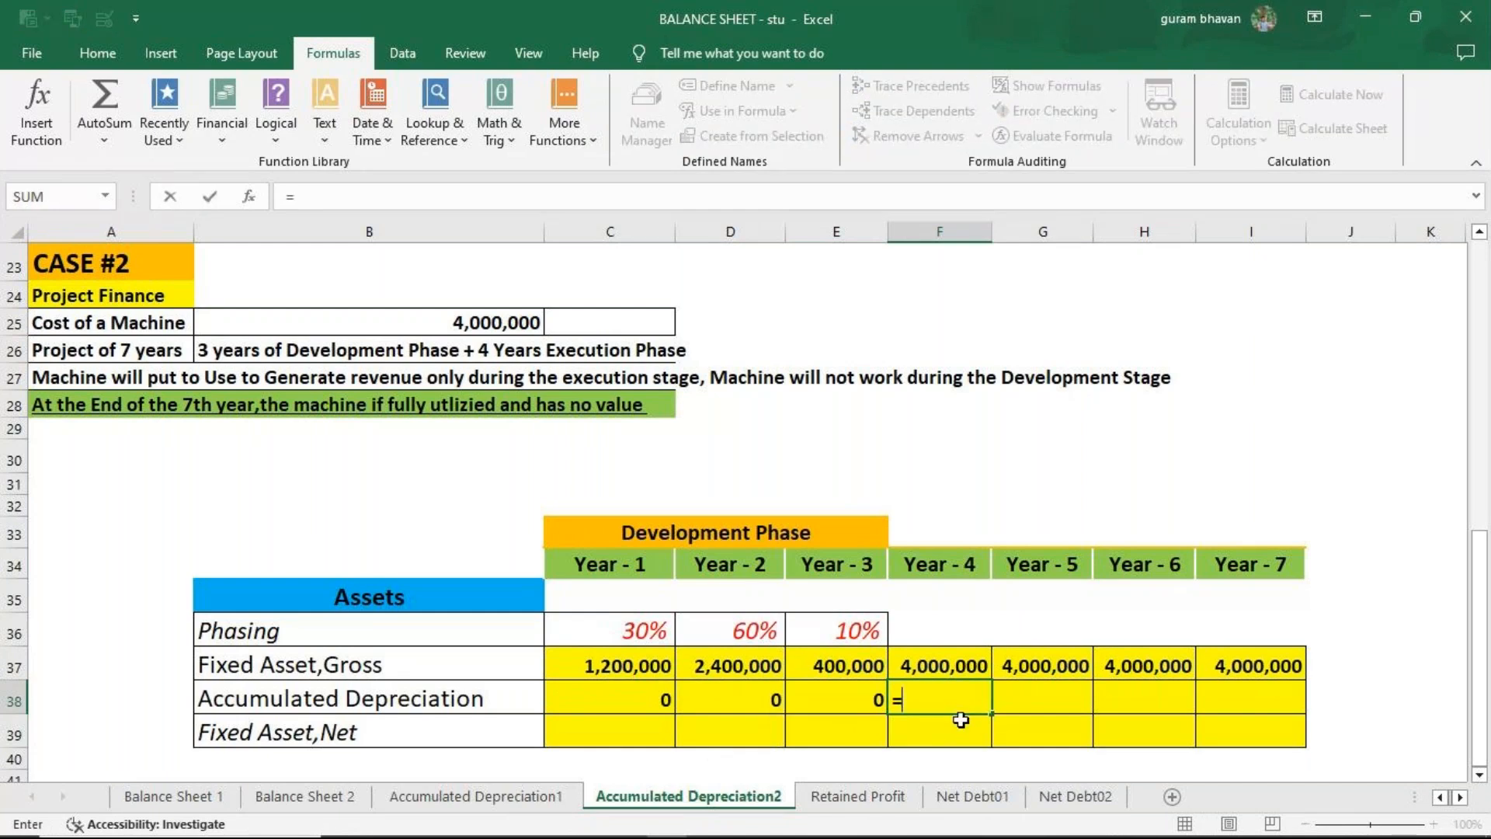
left_click(942, 674)
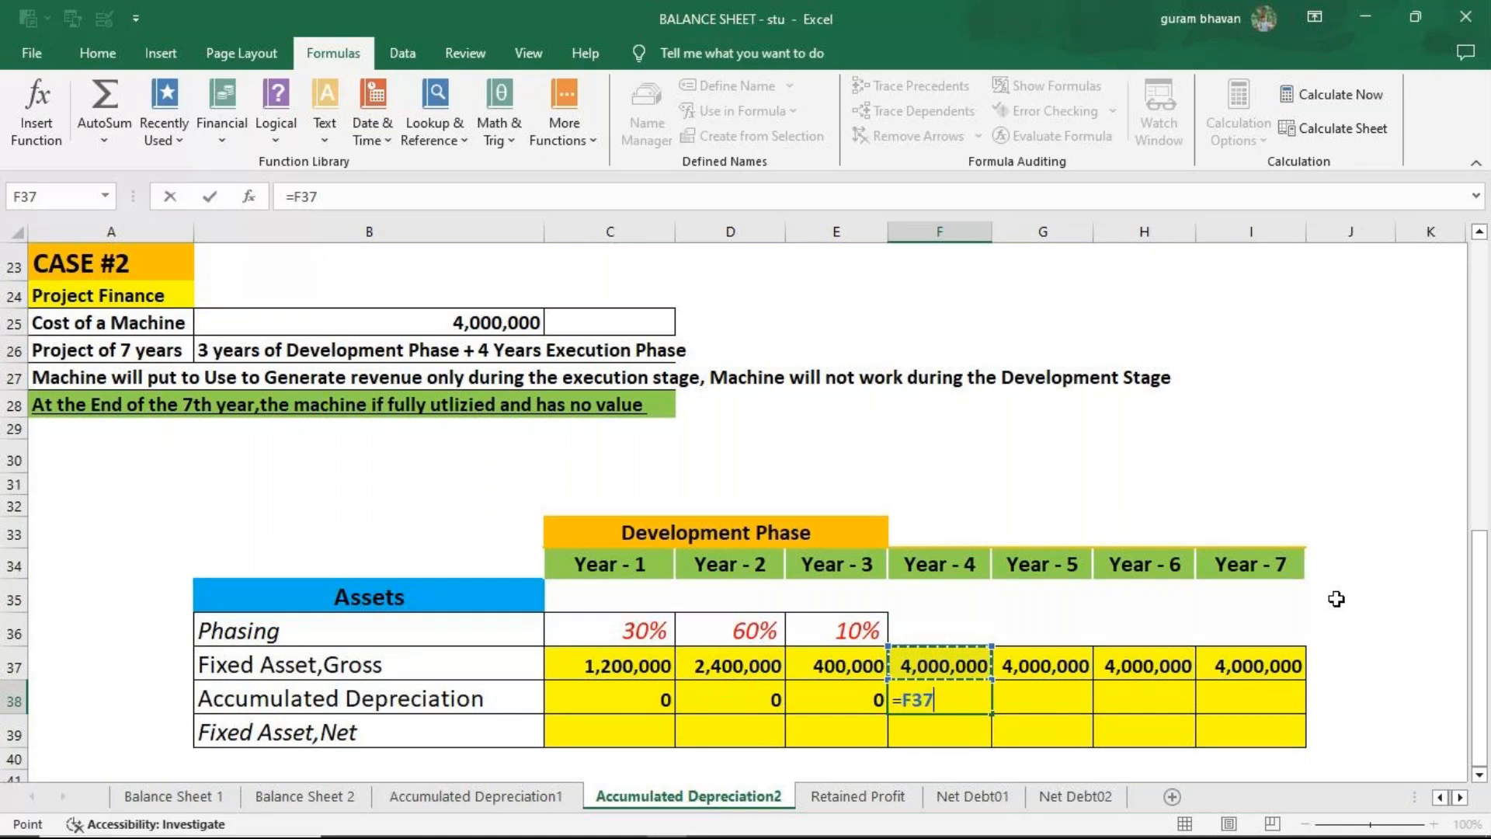
type("/4+")
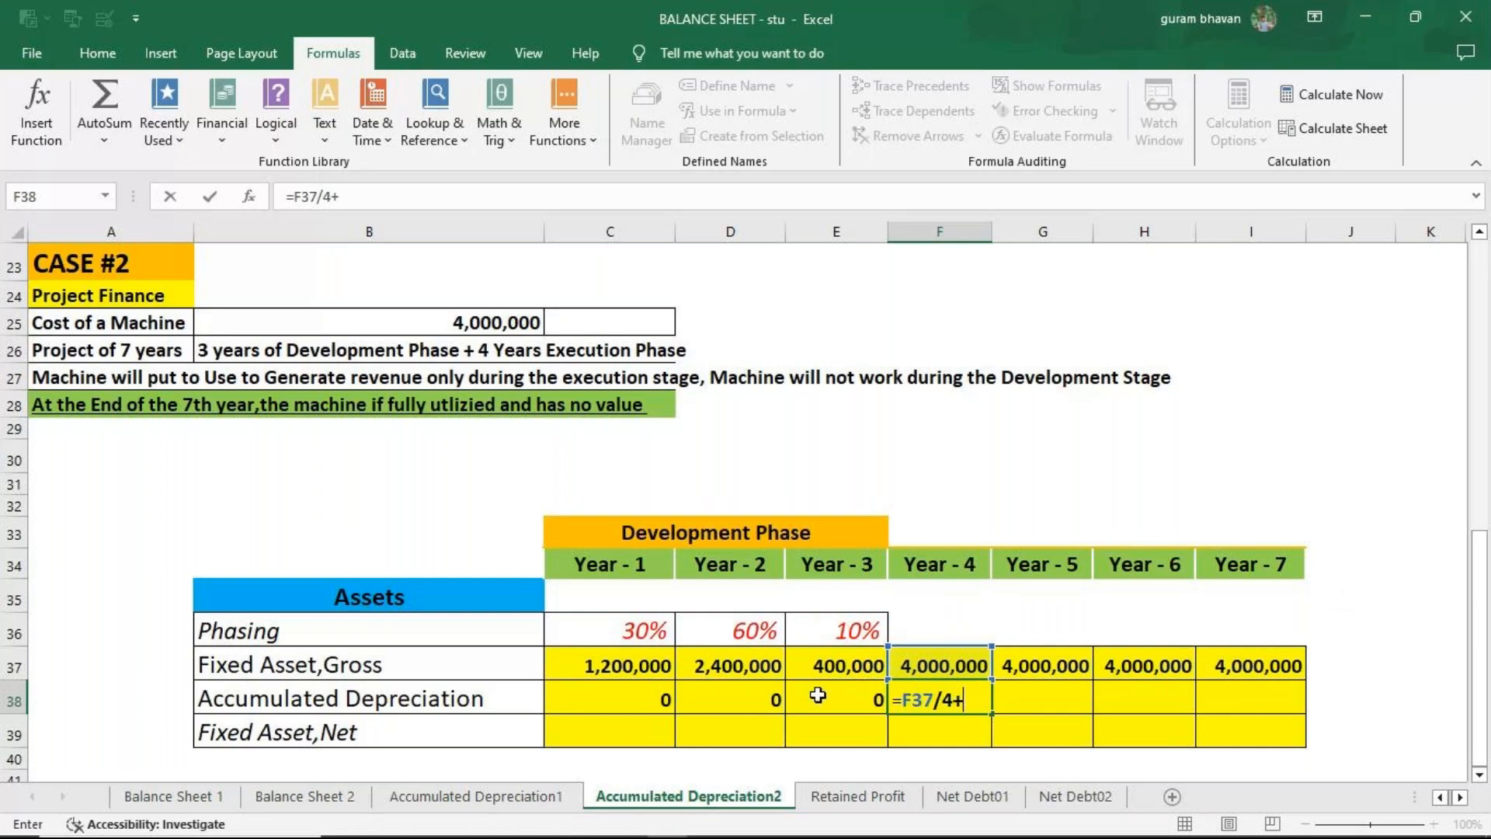
left_click(817, 695)
key("Return")
Calculate Year - 5 Accumulated Depreciation in G38 with =G37/4+F38 and fill the formula through Year - 7 in I38.
left_click(1018, 698)
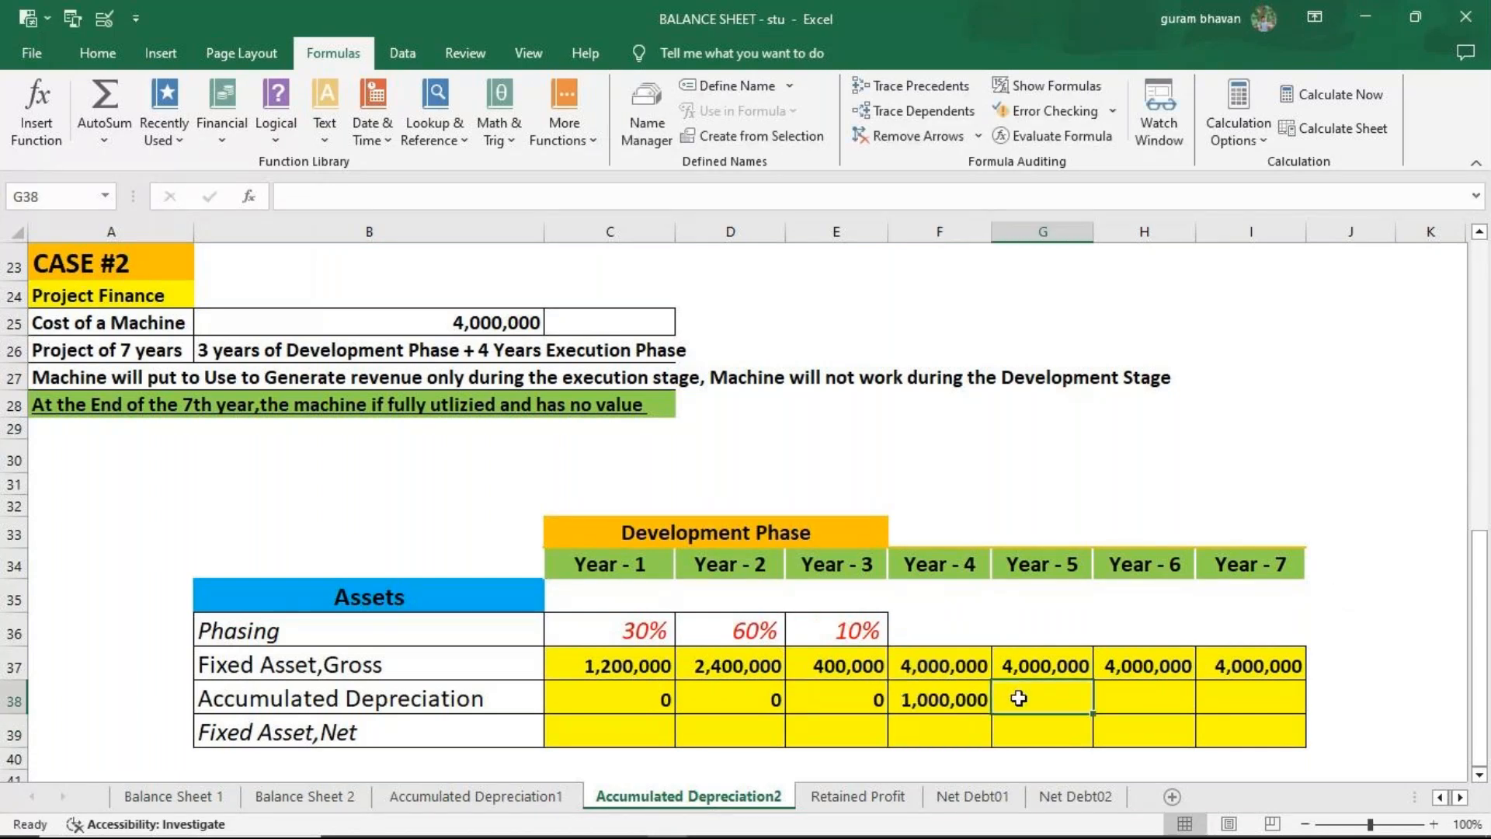
type("=")
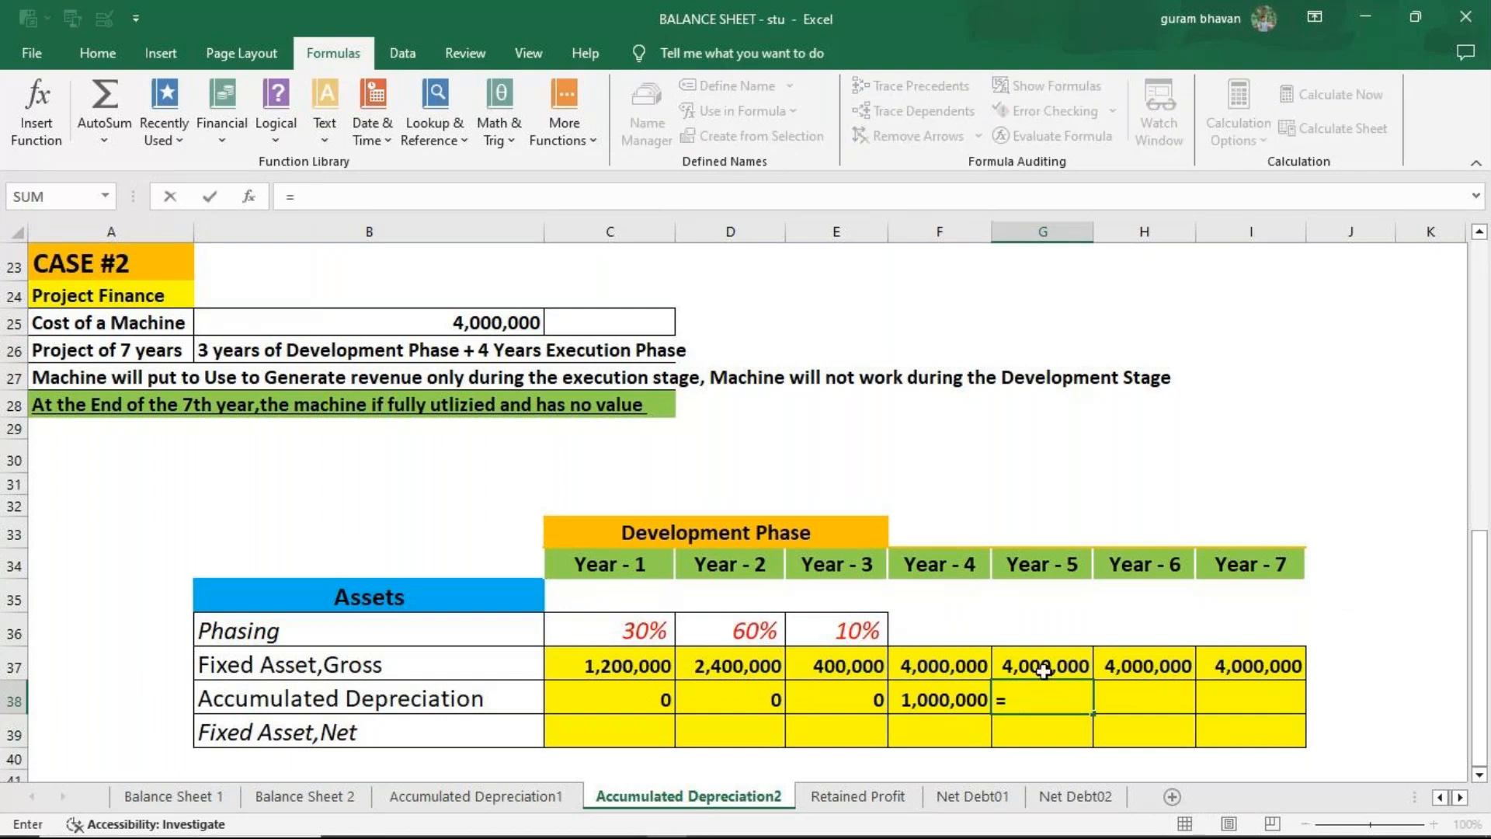
left_click(1043, 670)
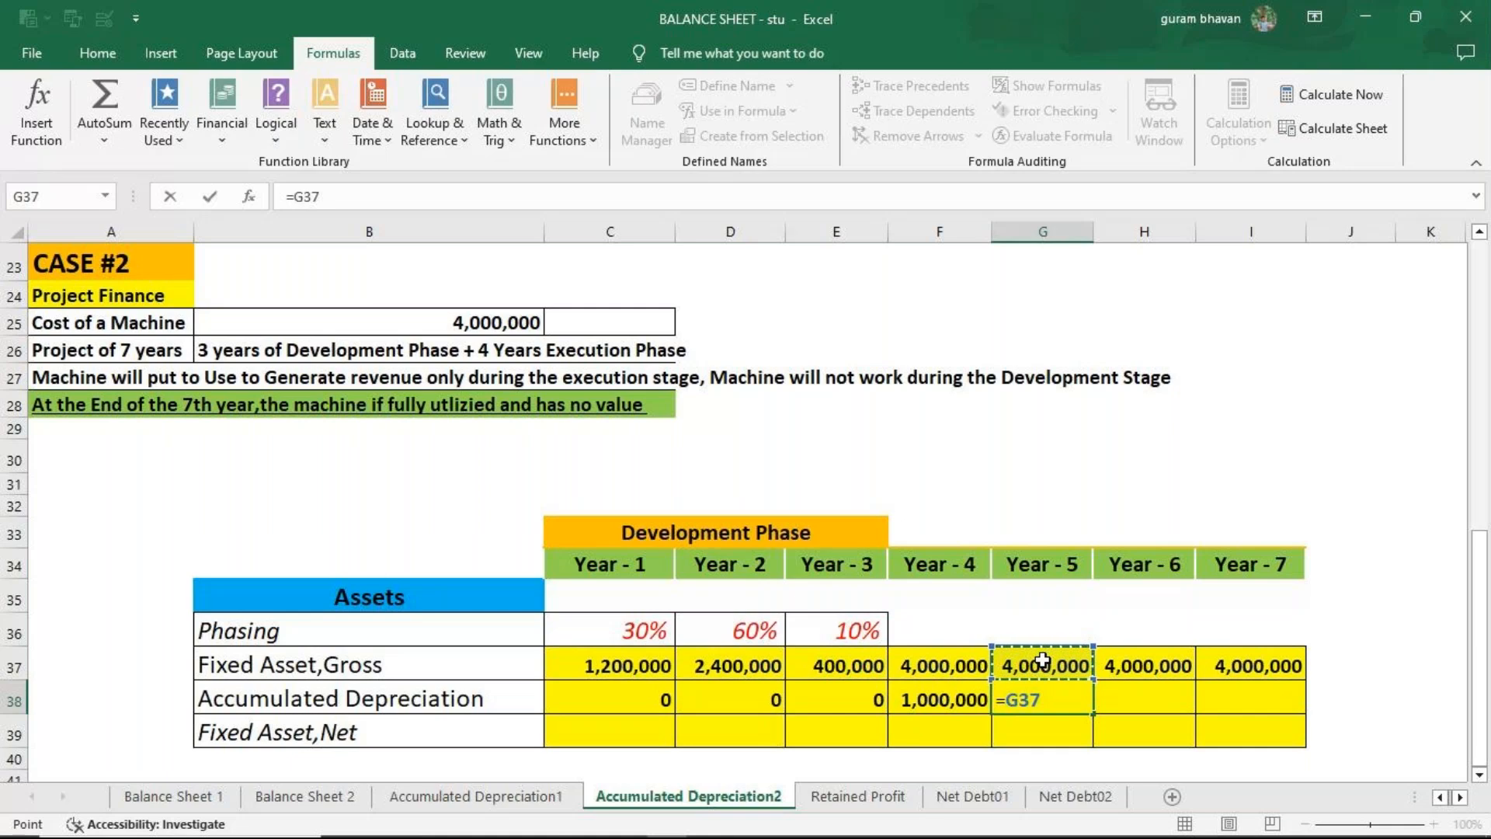
type("/4+")
left_click(910, 699)
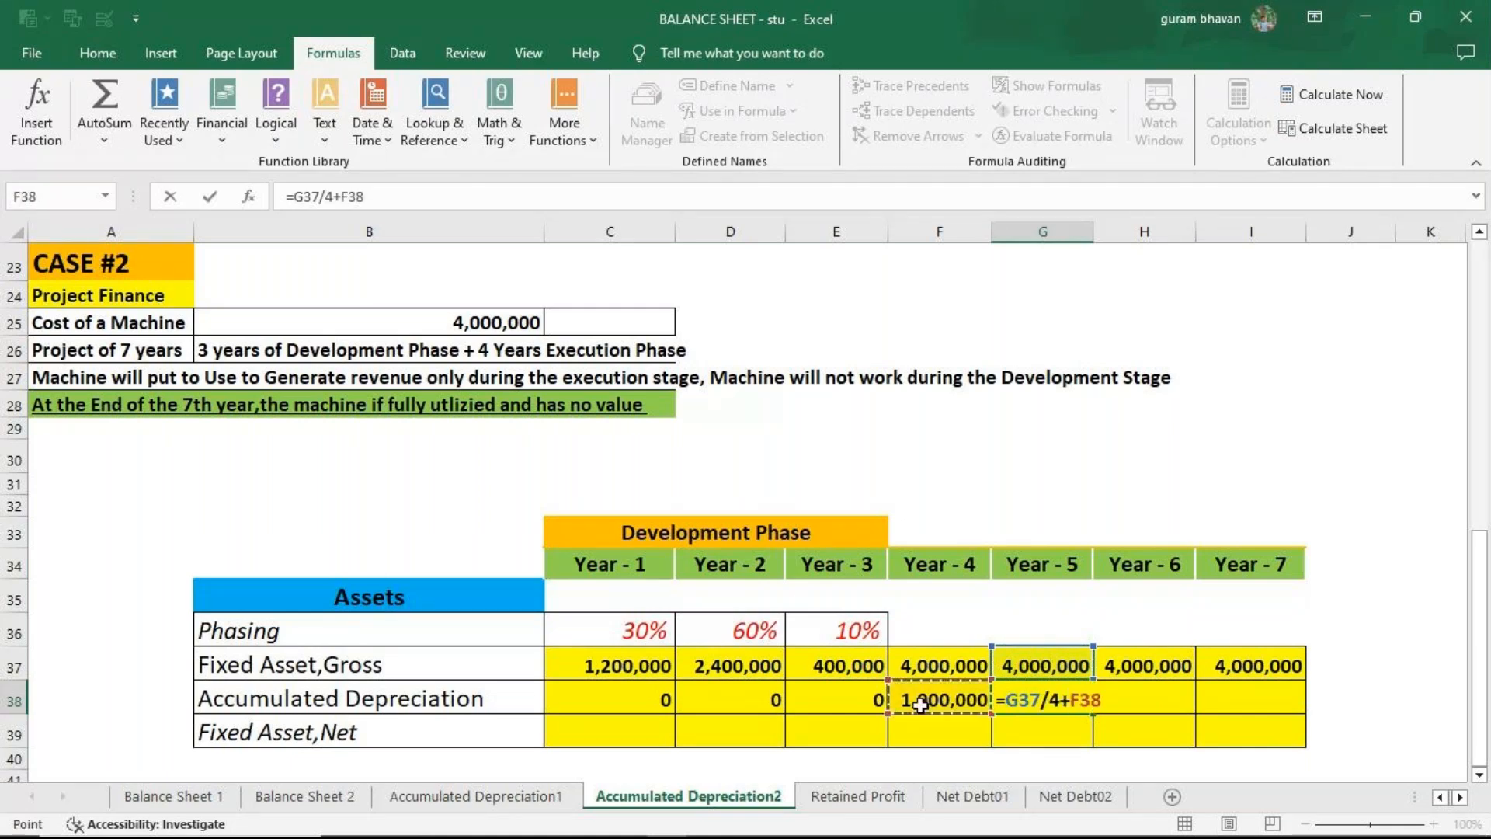
key("Return")
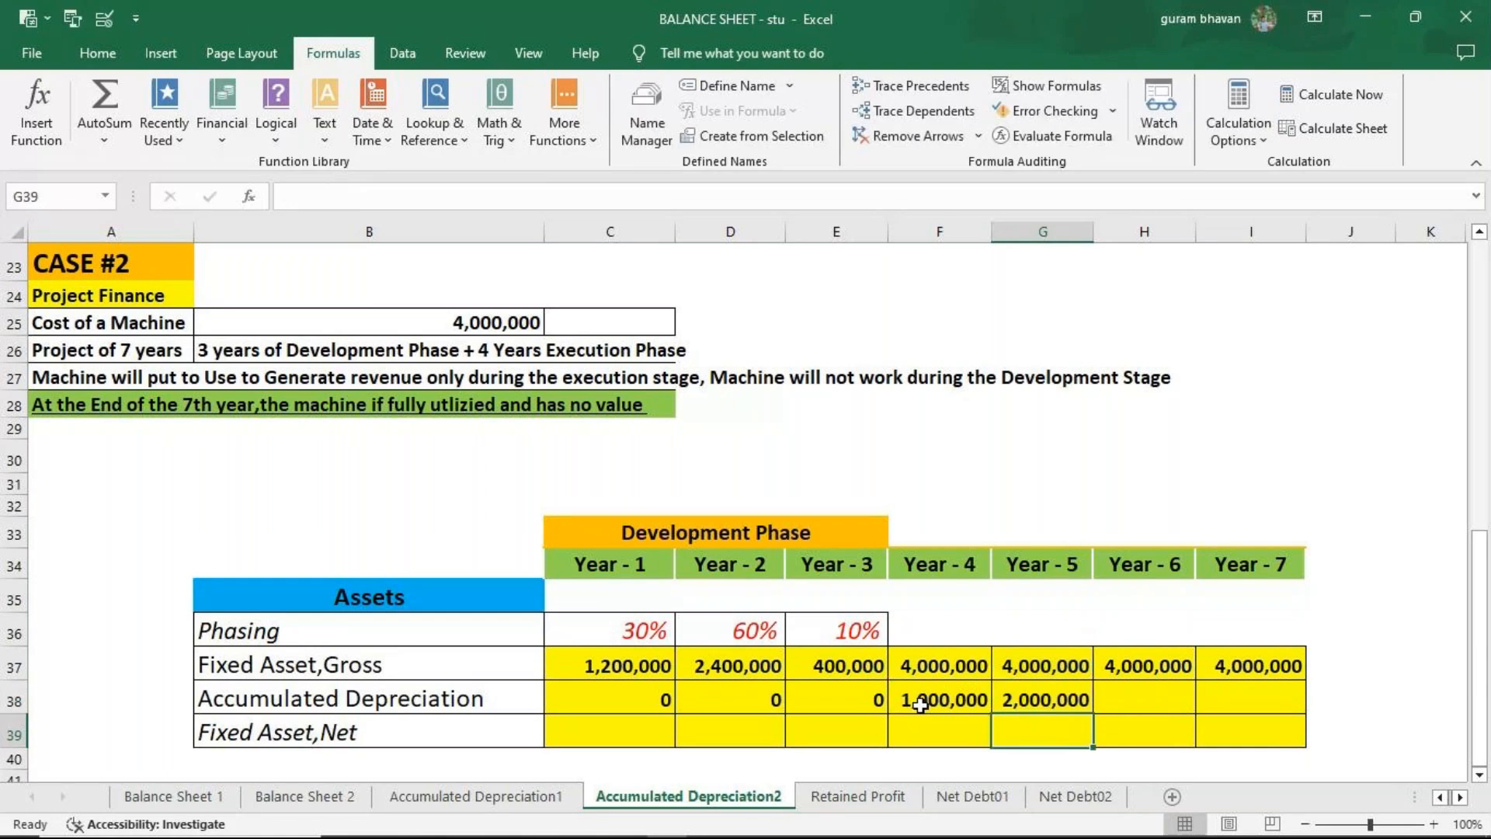
left_click(1002, 693)
left_click_drag(1093, 714, 1256, 703)
Calculate Year - 1 Fixed Asset,Net in C39 with =C37-C38 and reselect that cell.
left_click(645, 720)
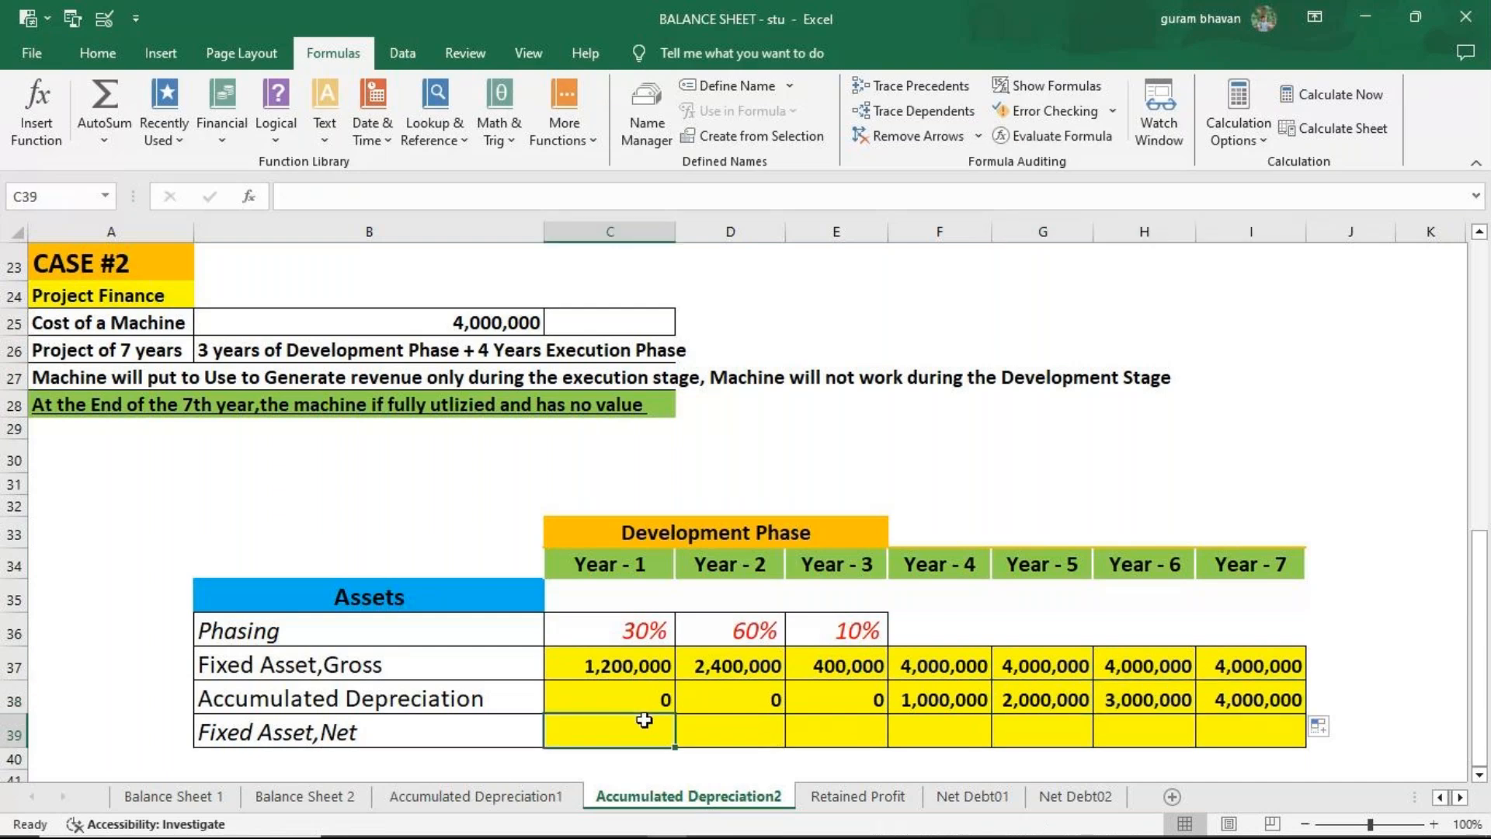
type("=")
key("Up")
key("Up")
type("-")
left_click(616, 694)
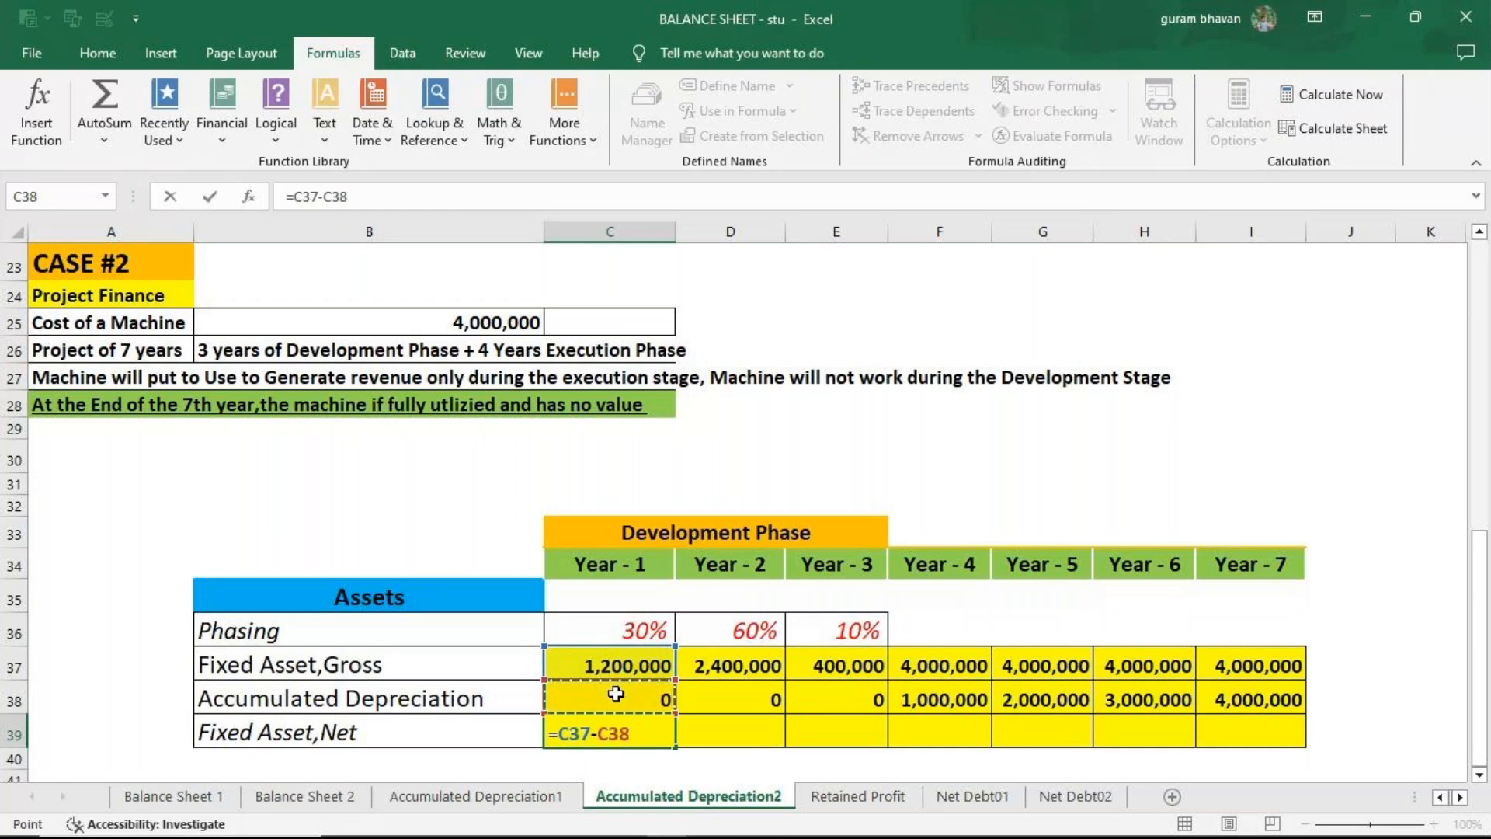
key("Return")
left_click(648, 722)
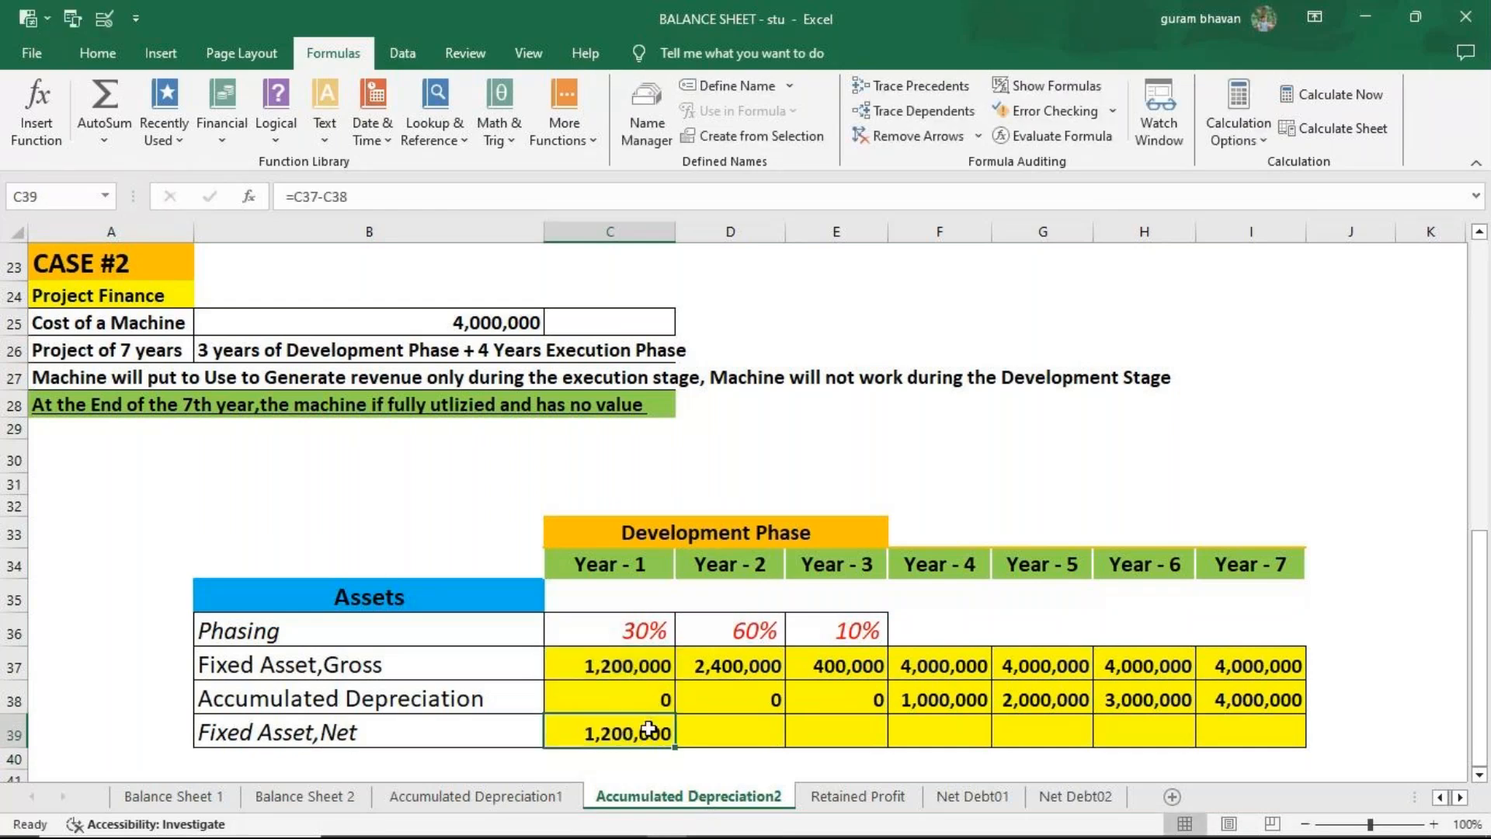
Extend the Year 1 Fixed Asset, Net formula across row 39 through Year 7, and switch to the Retained Profit sheet.
left_click_drag(675, 747, 1265, 749)
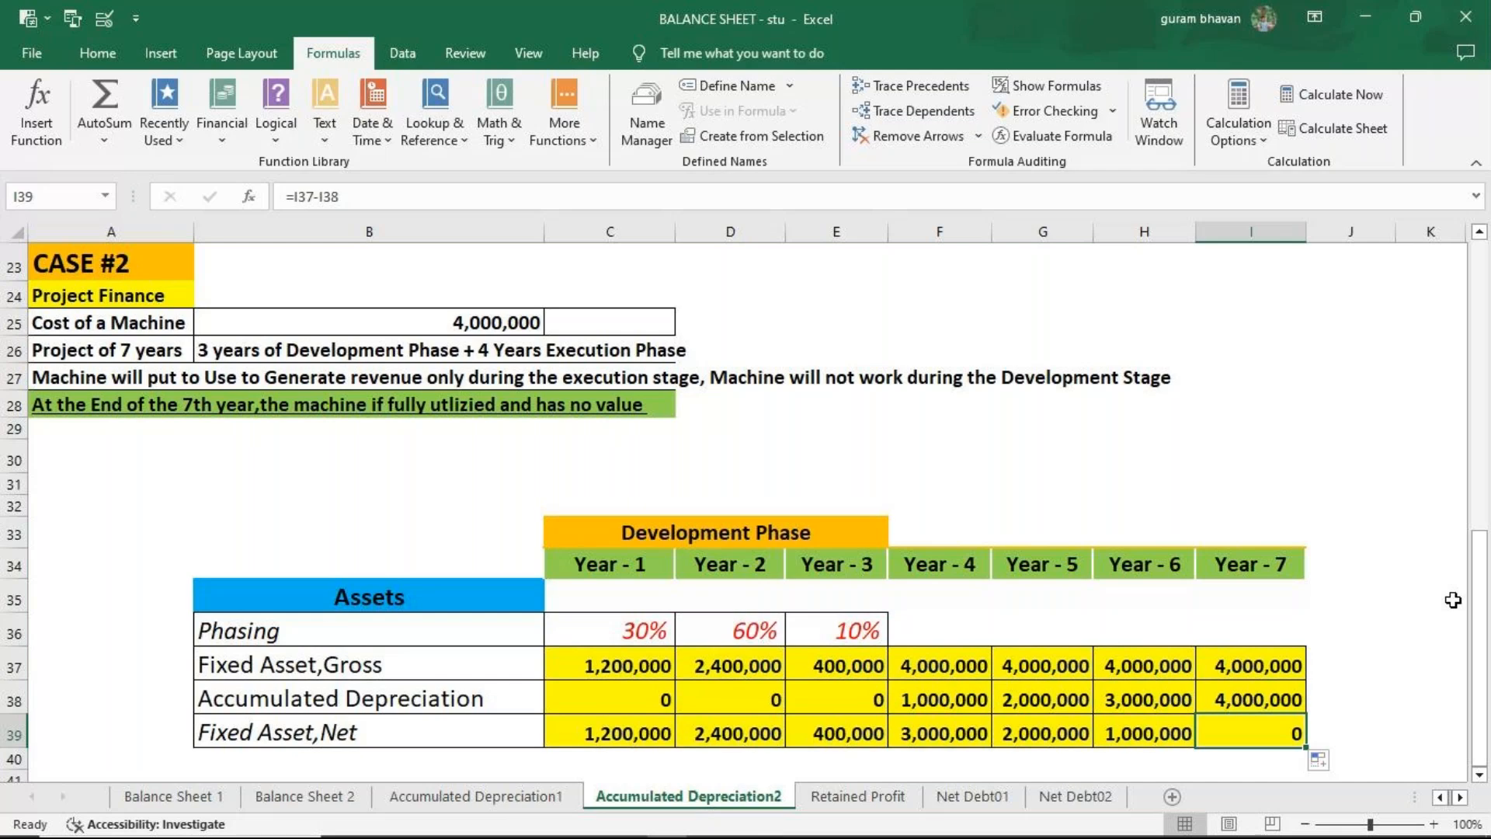
left_click(884, 798)
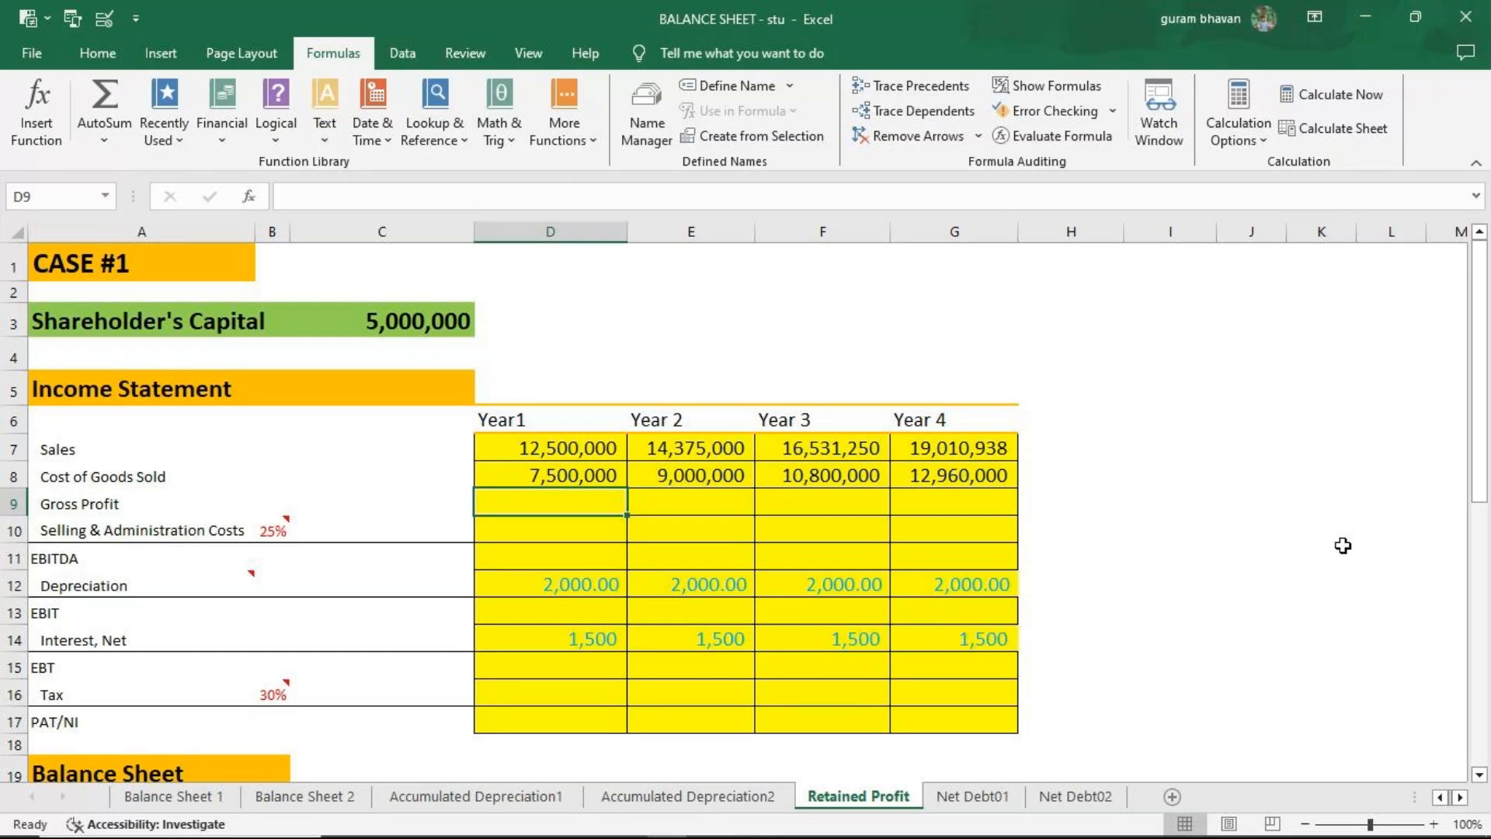
left_click(1302, 526)
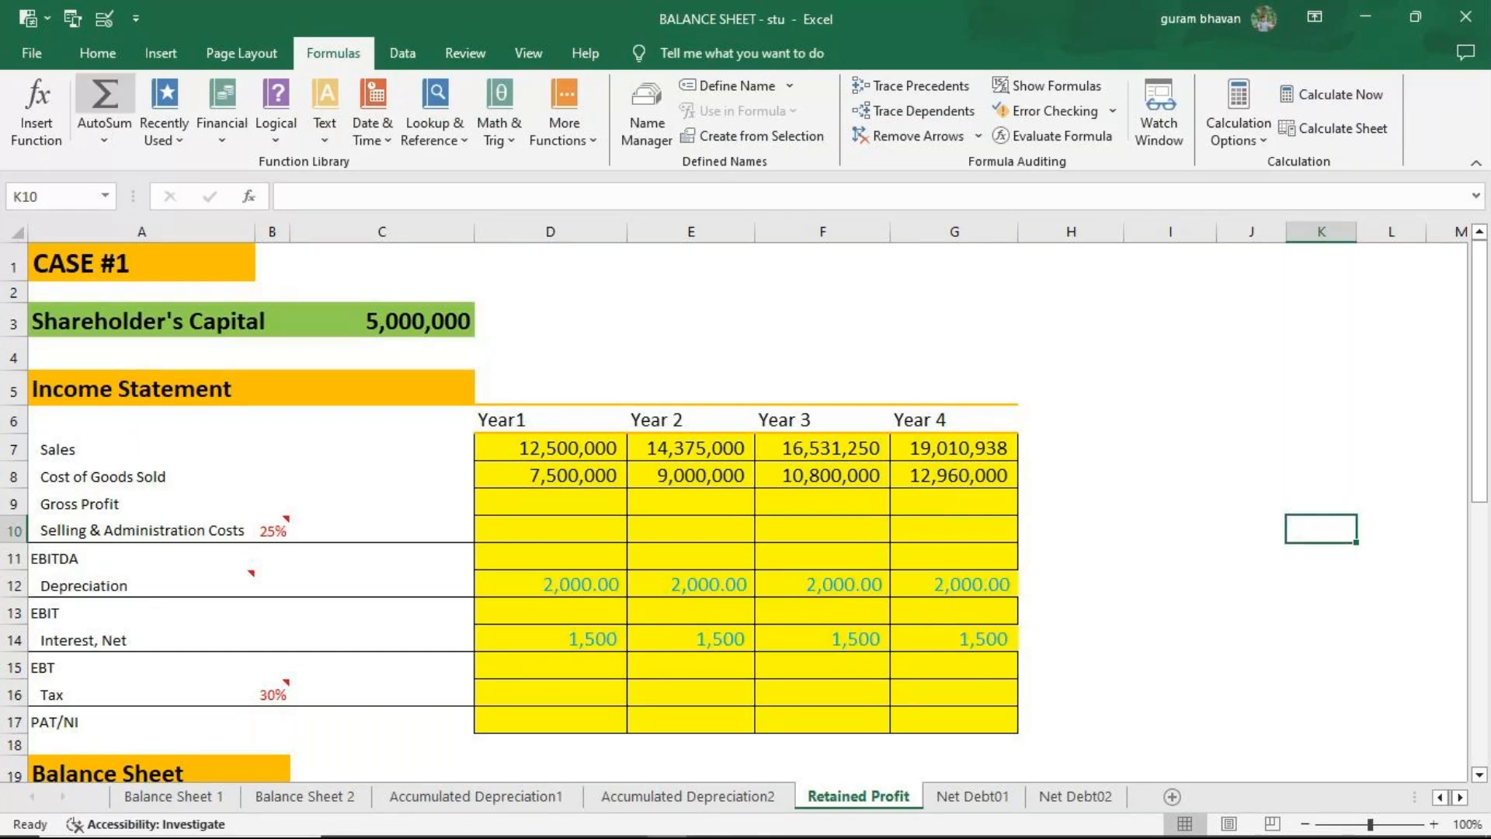
Fill the Sales and Cost of Goods Sold values for Years 1 to 4 (D7:G8) with standard orange.
left_click_drag(536, 451, 954, 477)
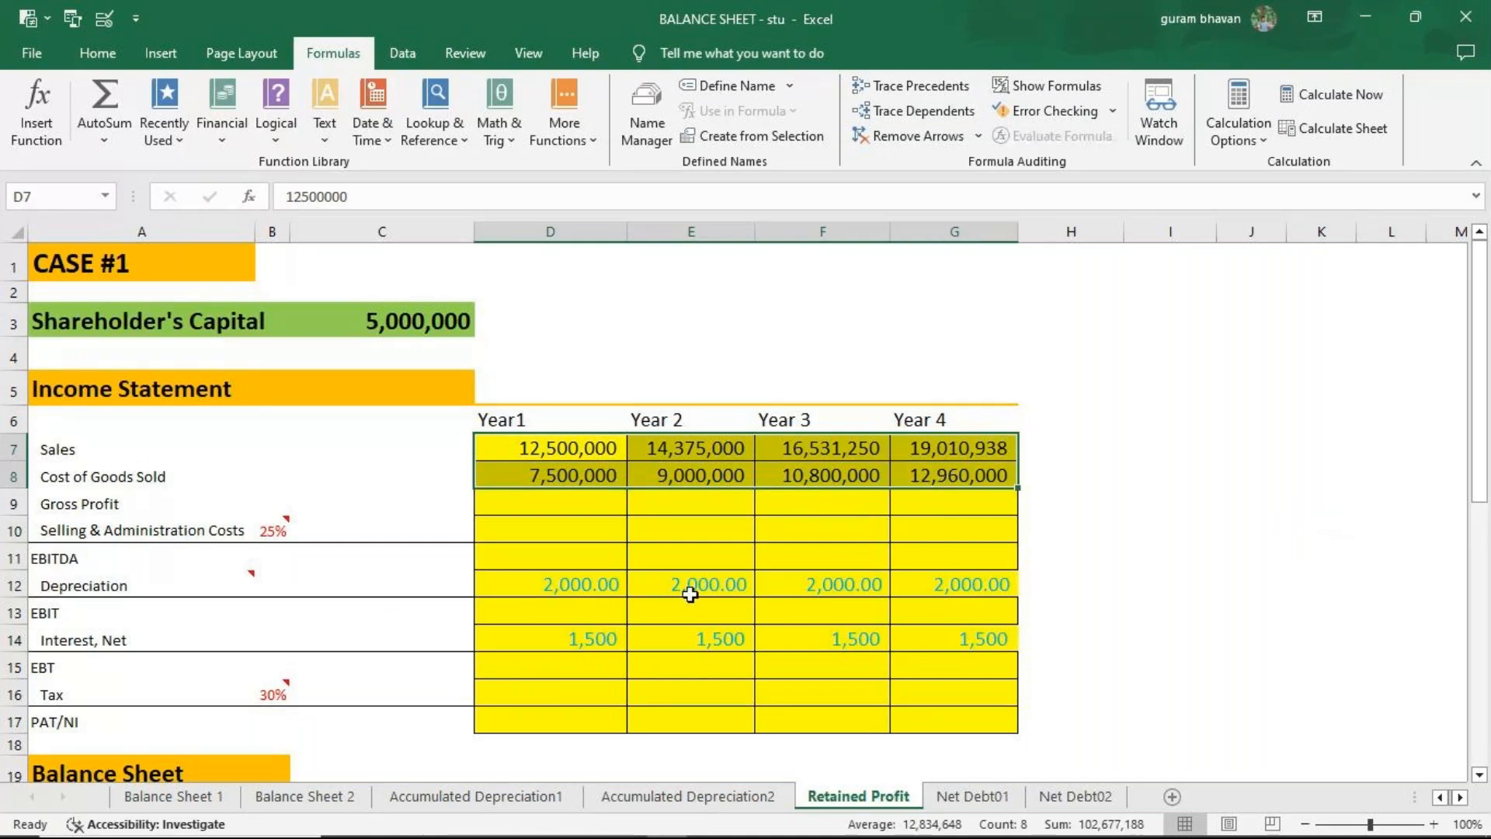
left_click(97, 53)
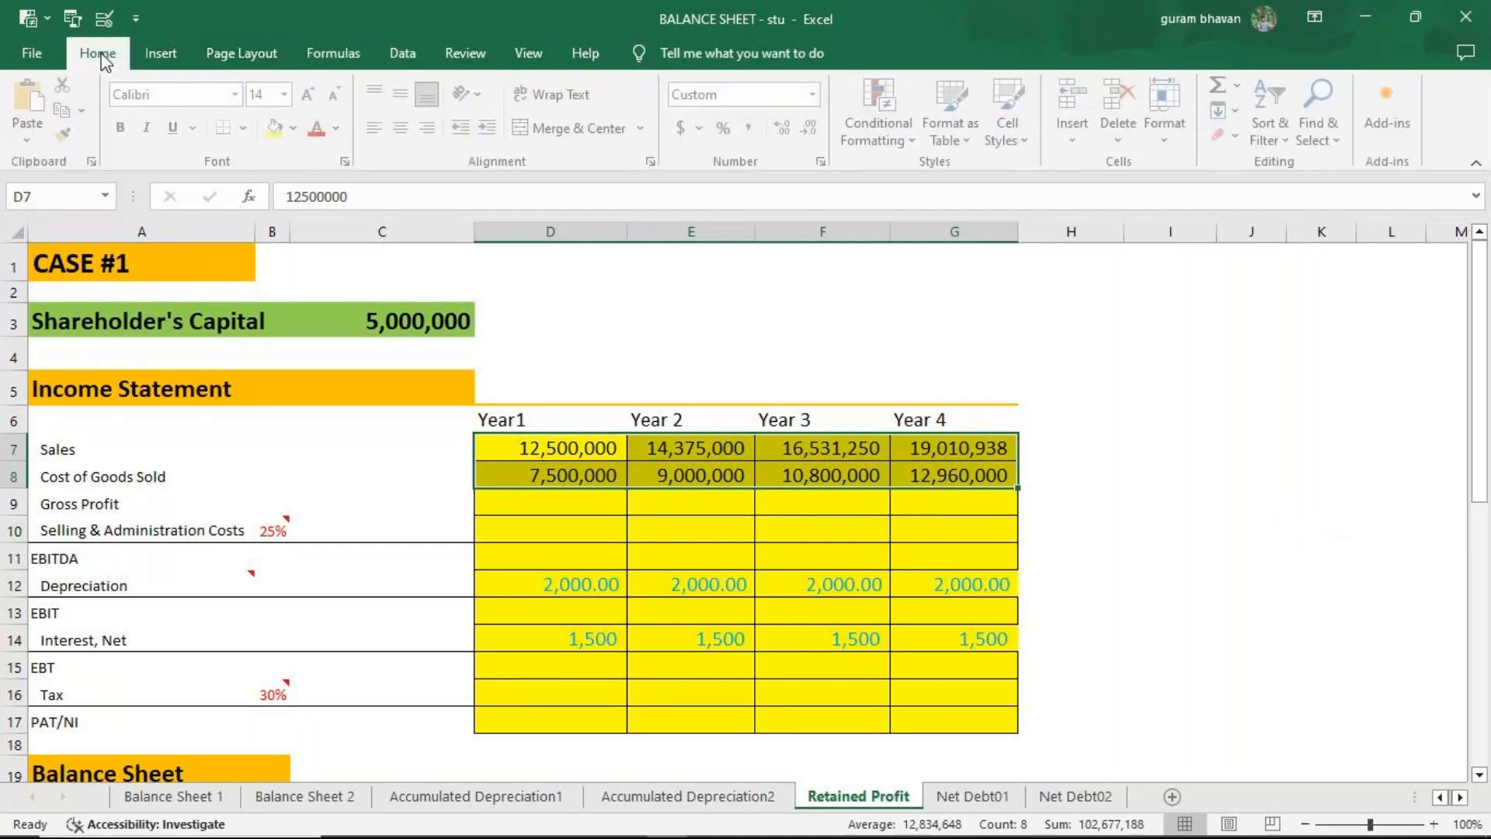
right_click(297, 132)
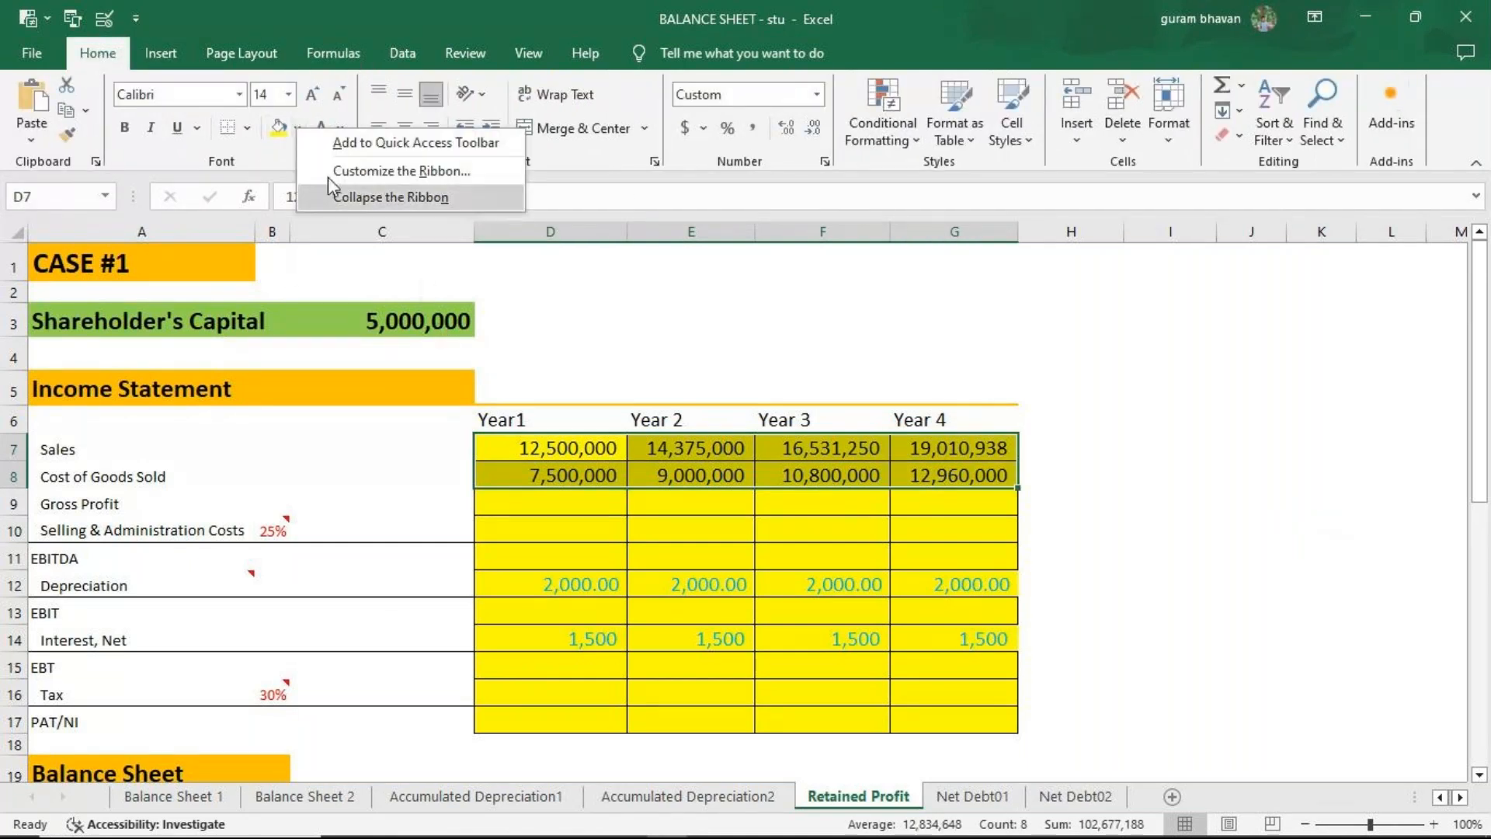
left_click(296, 127)
left_click(296, 126)
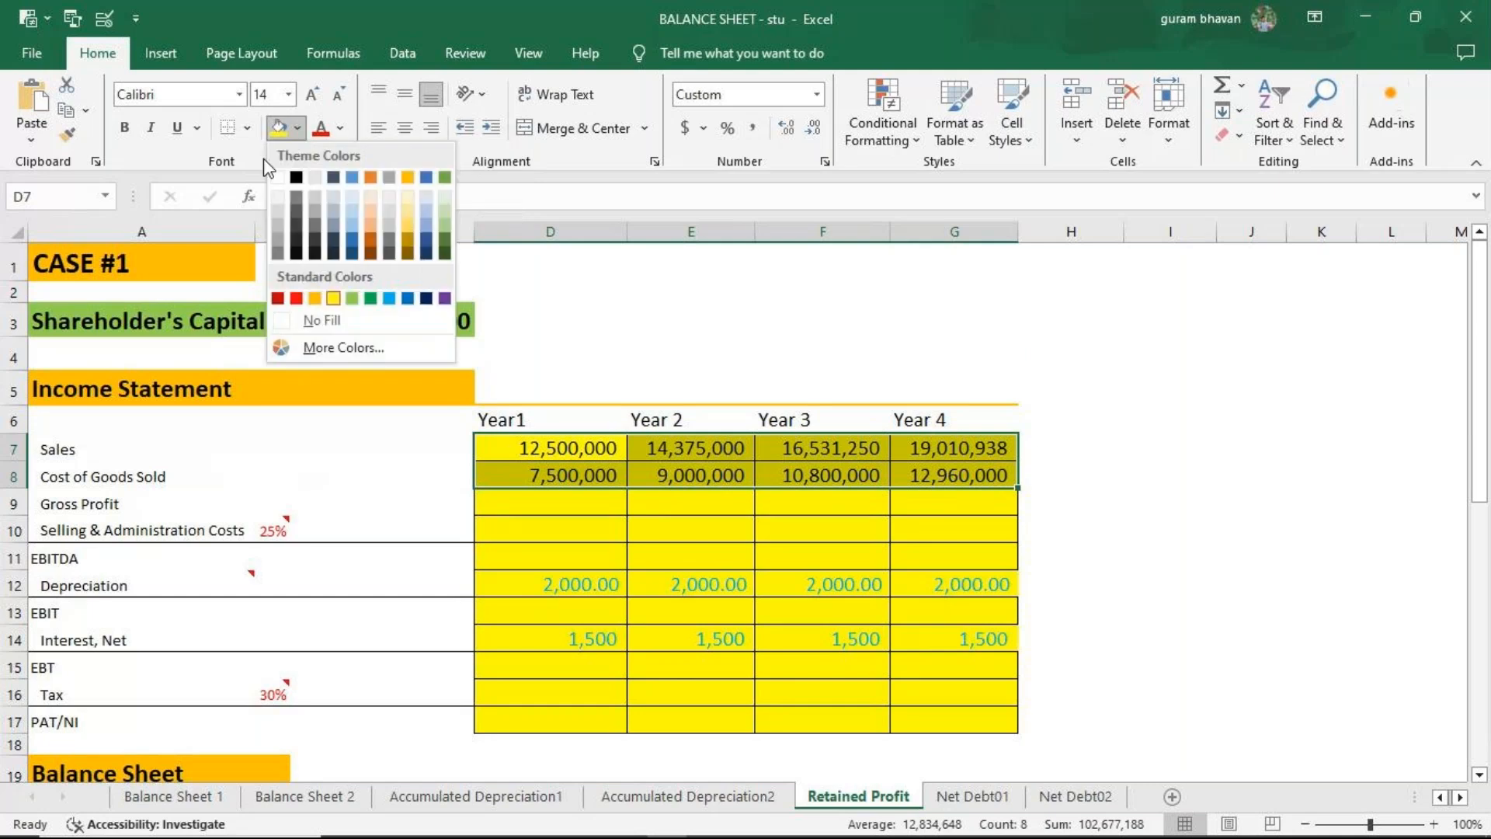
left_click(314, 299)
Calculate Year 1 Gross Profit in D9 as =D7-D8 and extend the formula through Year 4.
left_click(614, 507)
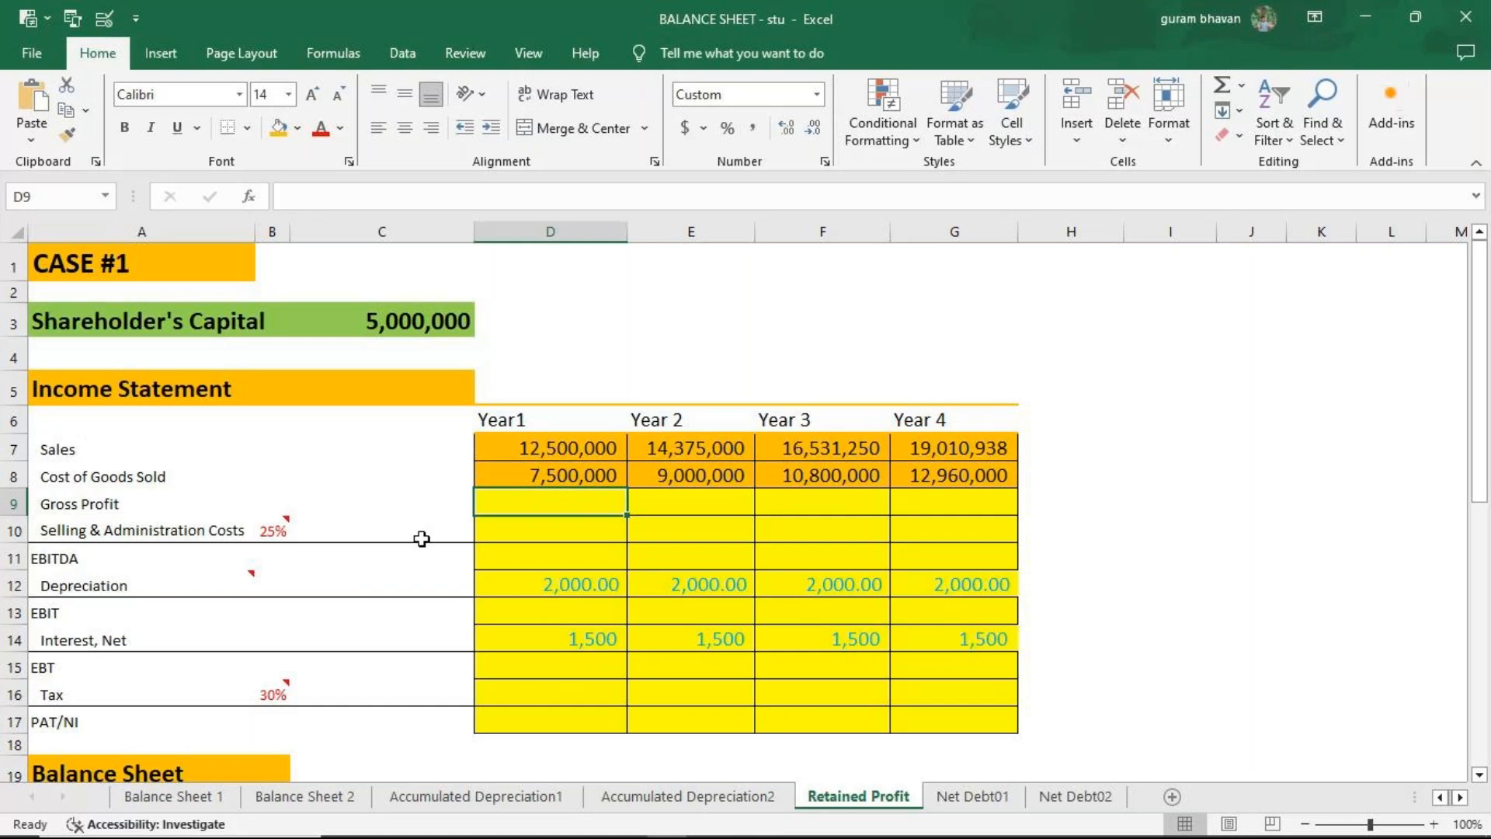
type("=")
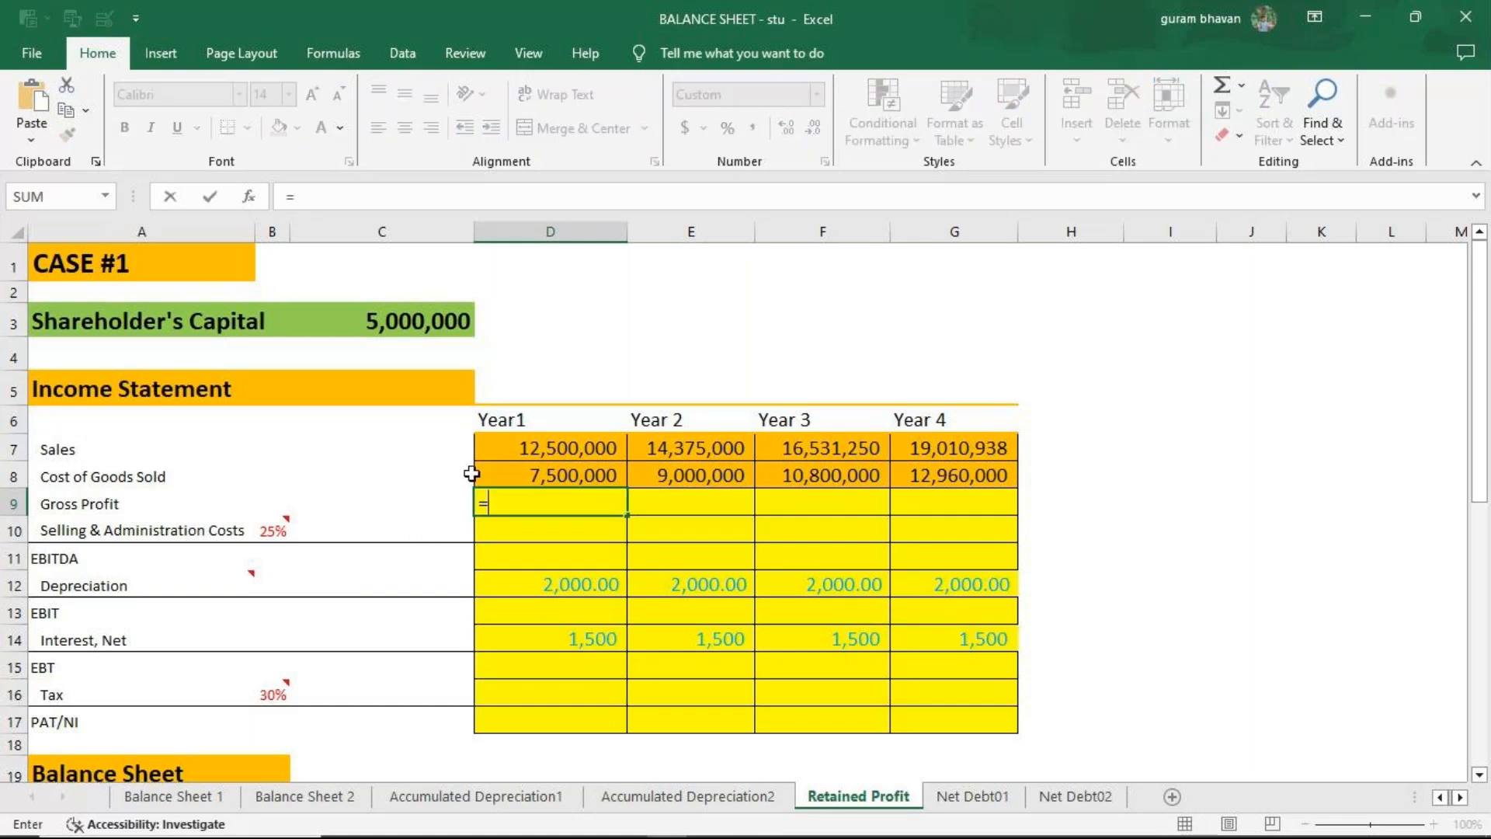
left_click(524, 449)
type("-")
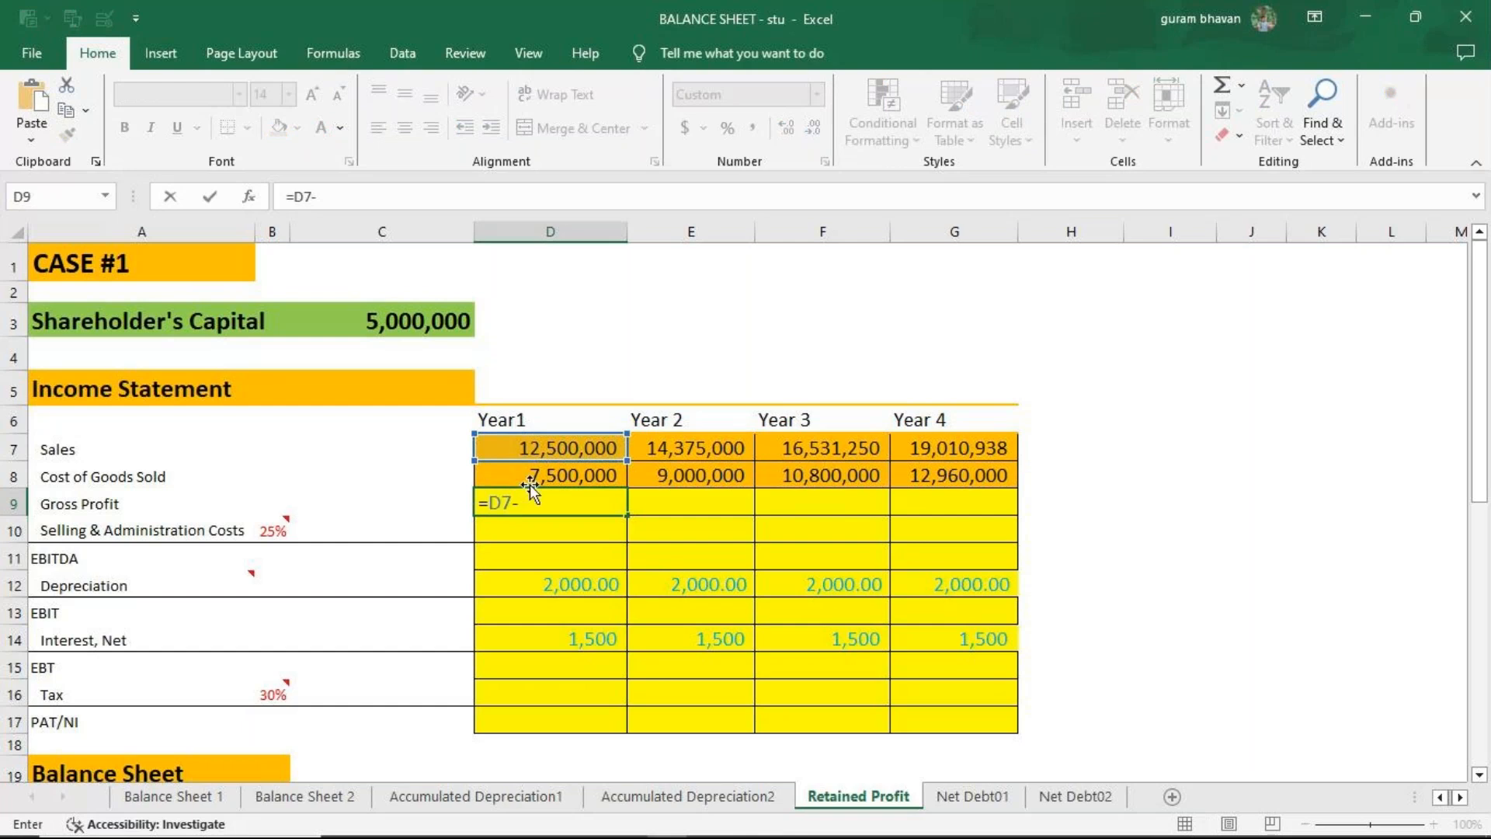
left_click(530, 480)
key("Return")
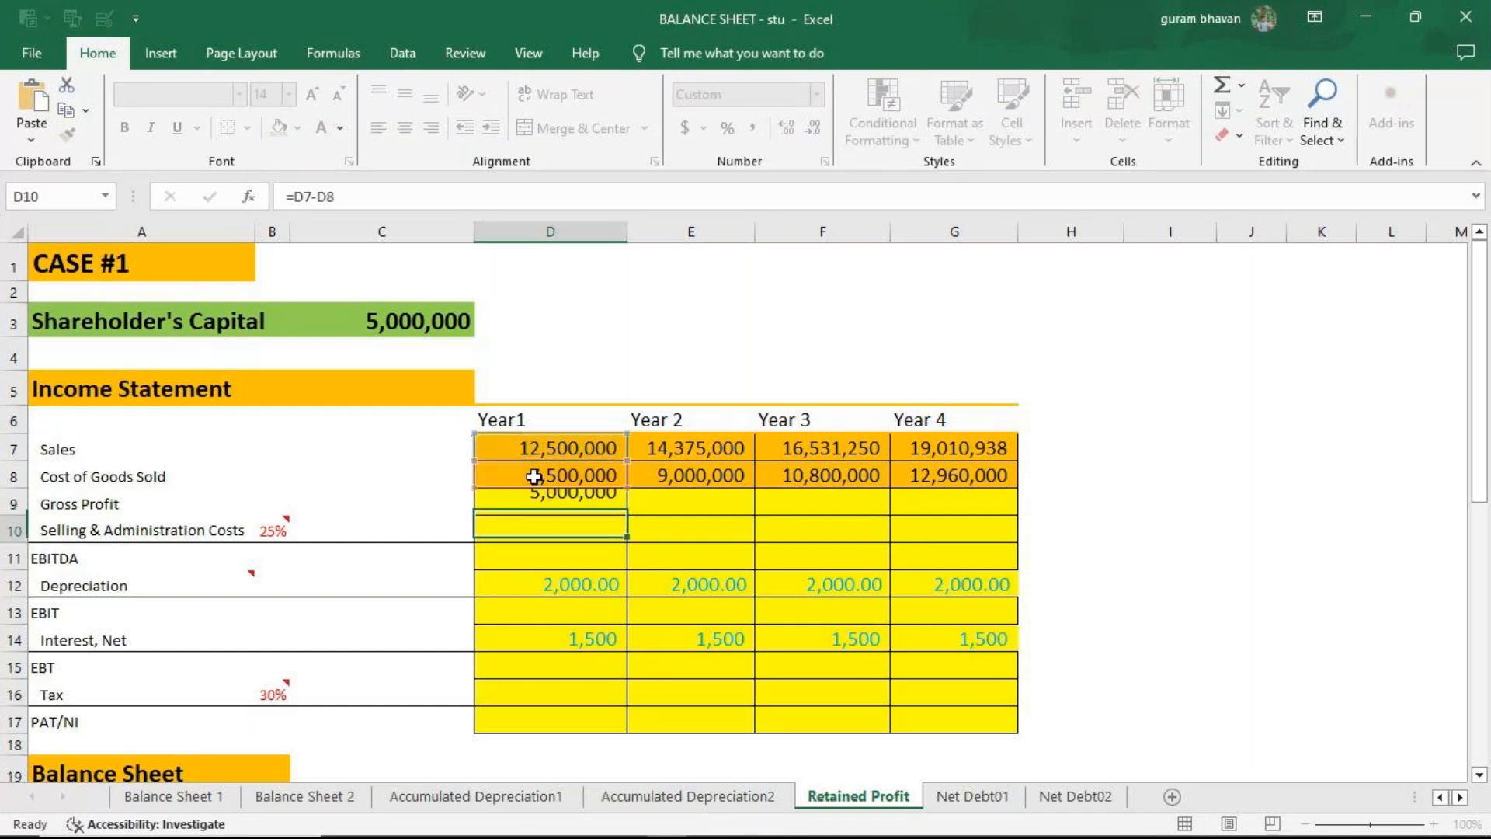
left_click(574, 507)
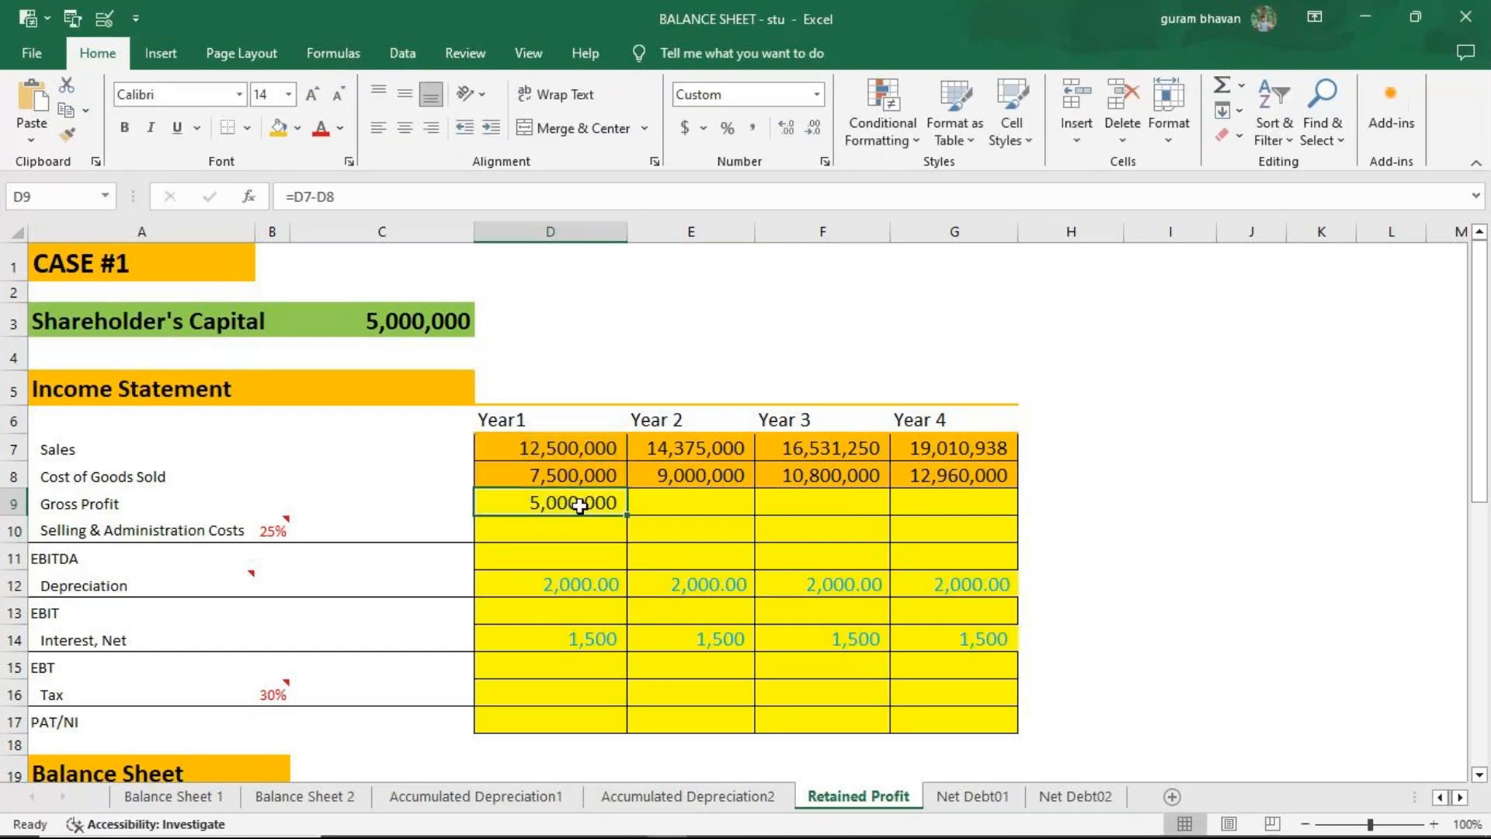
left_click_drag(627, 514, 966, 516)
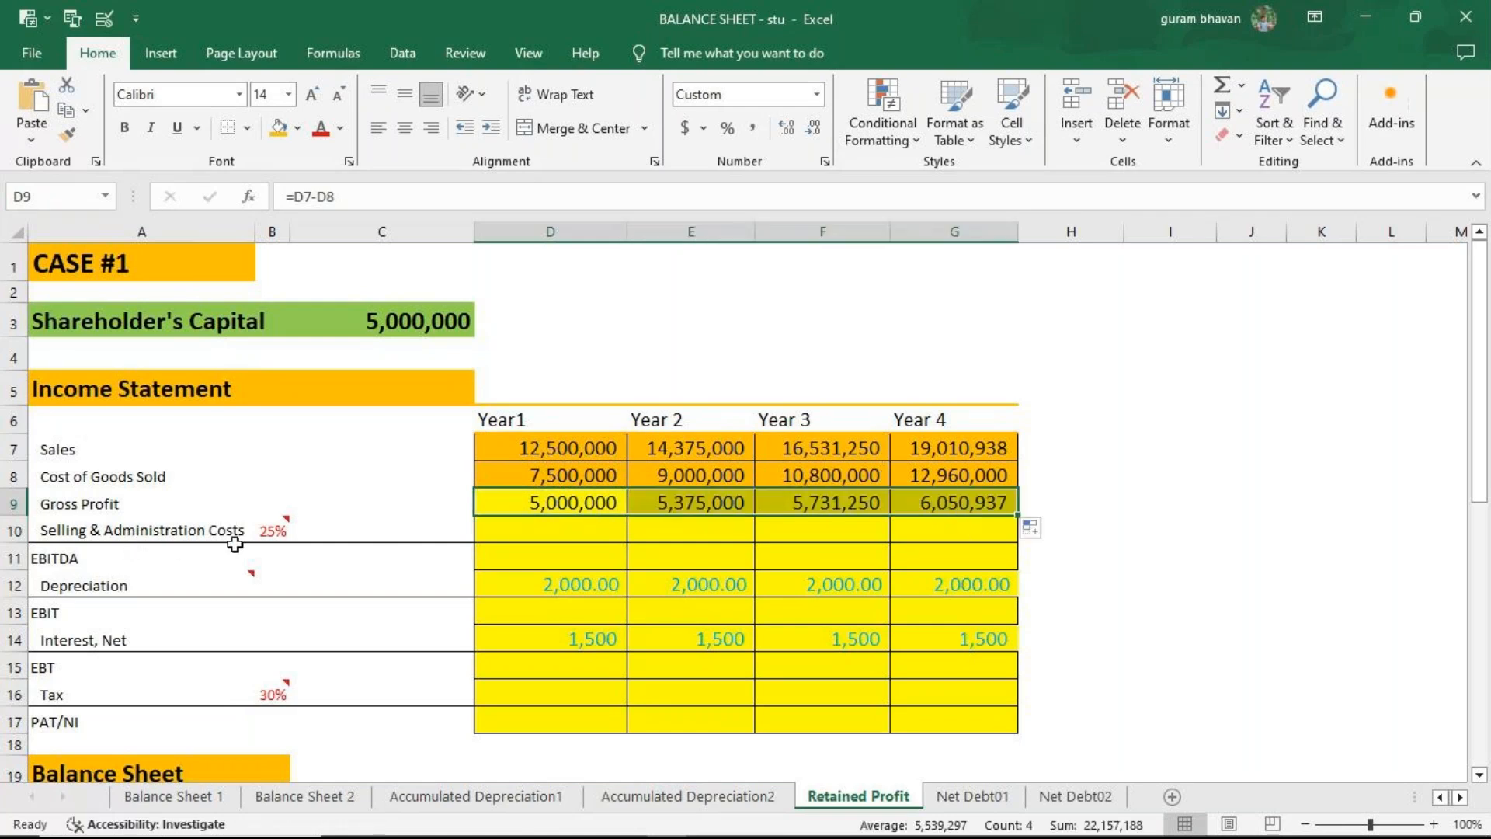
Calculate Year 1 Selling & Administration Costs in D10 as 25% of sales with =D7*25%.
mouse_move(271, 533)
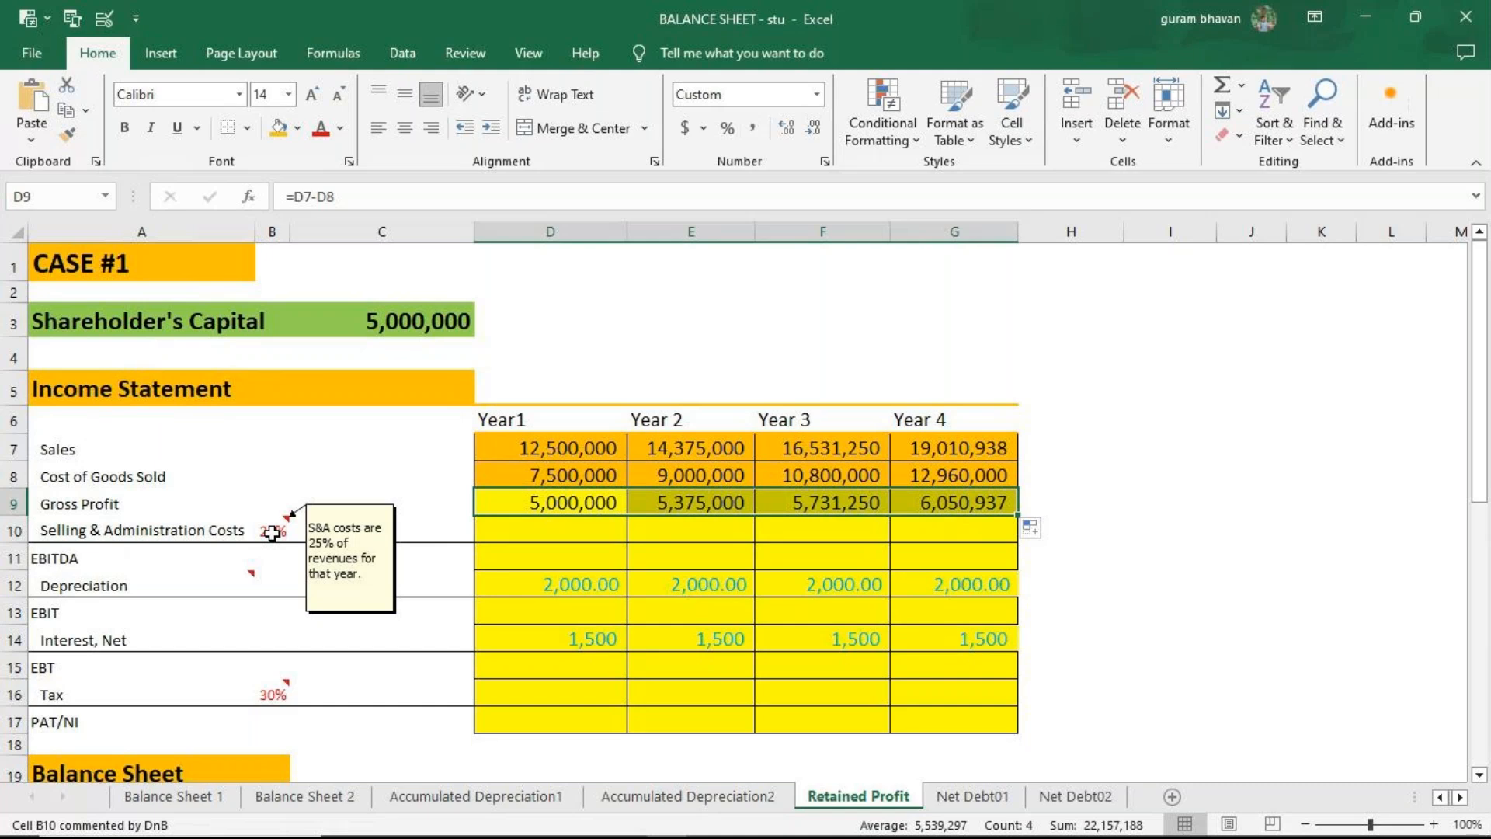
left_click(519, 526)
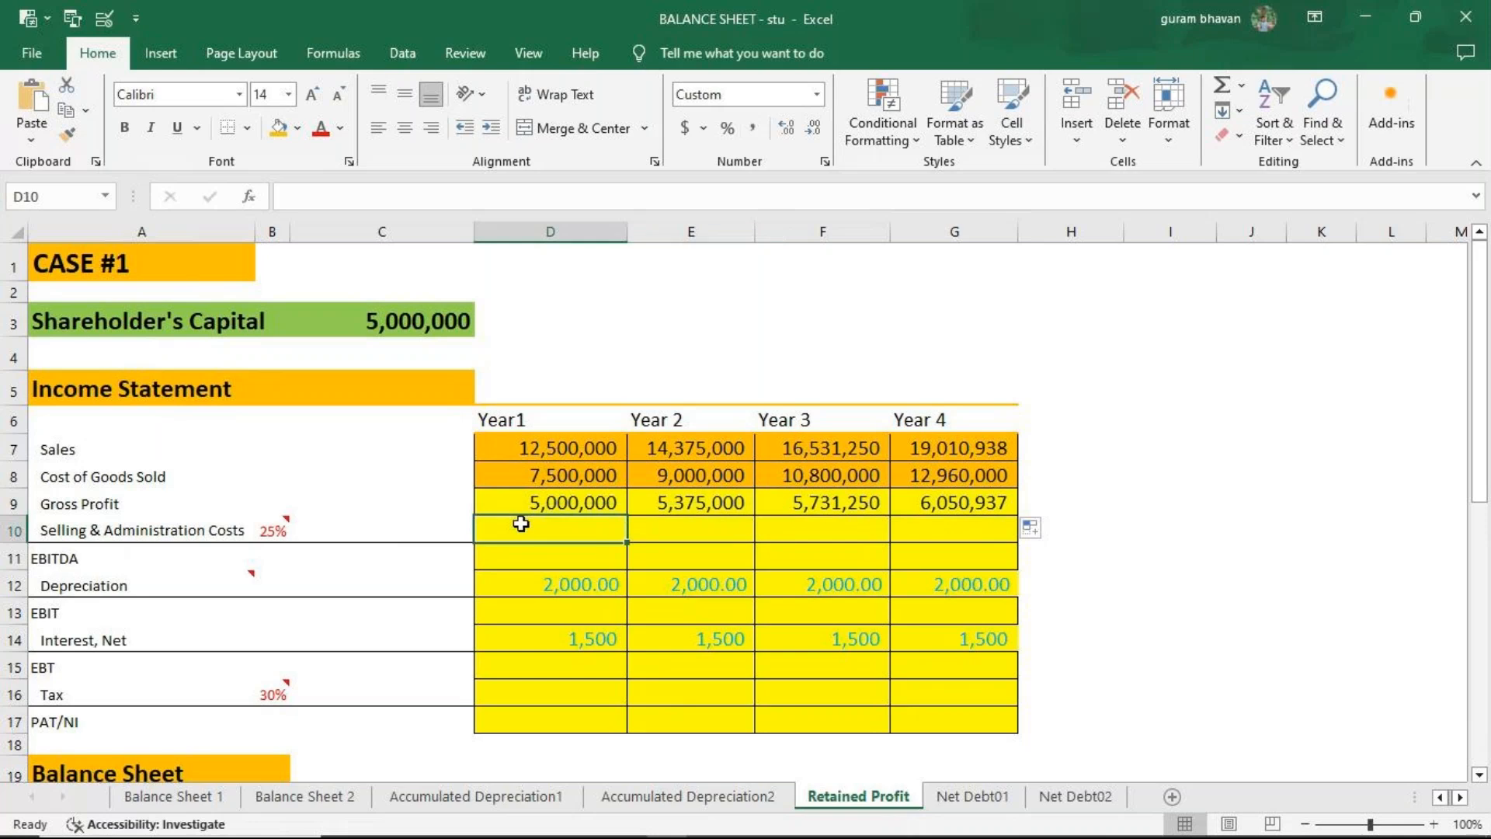
type("=")
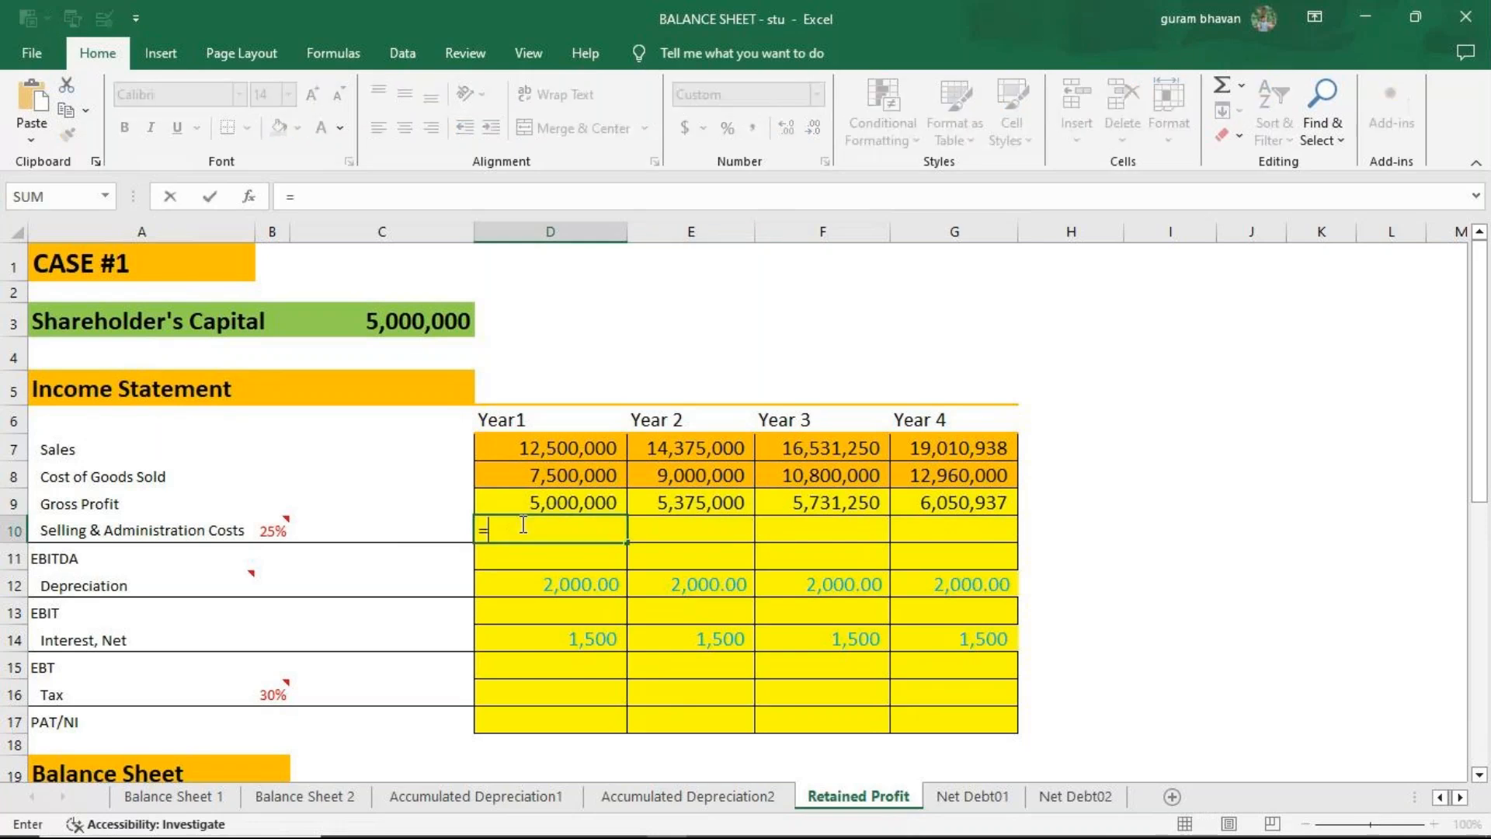
left_click(549, 449)
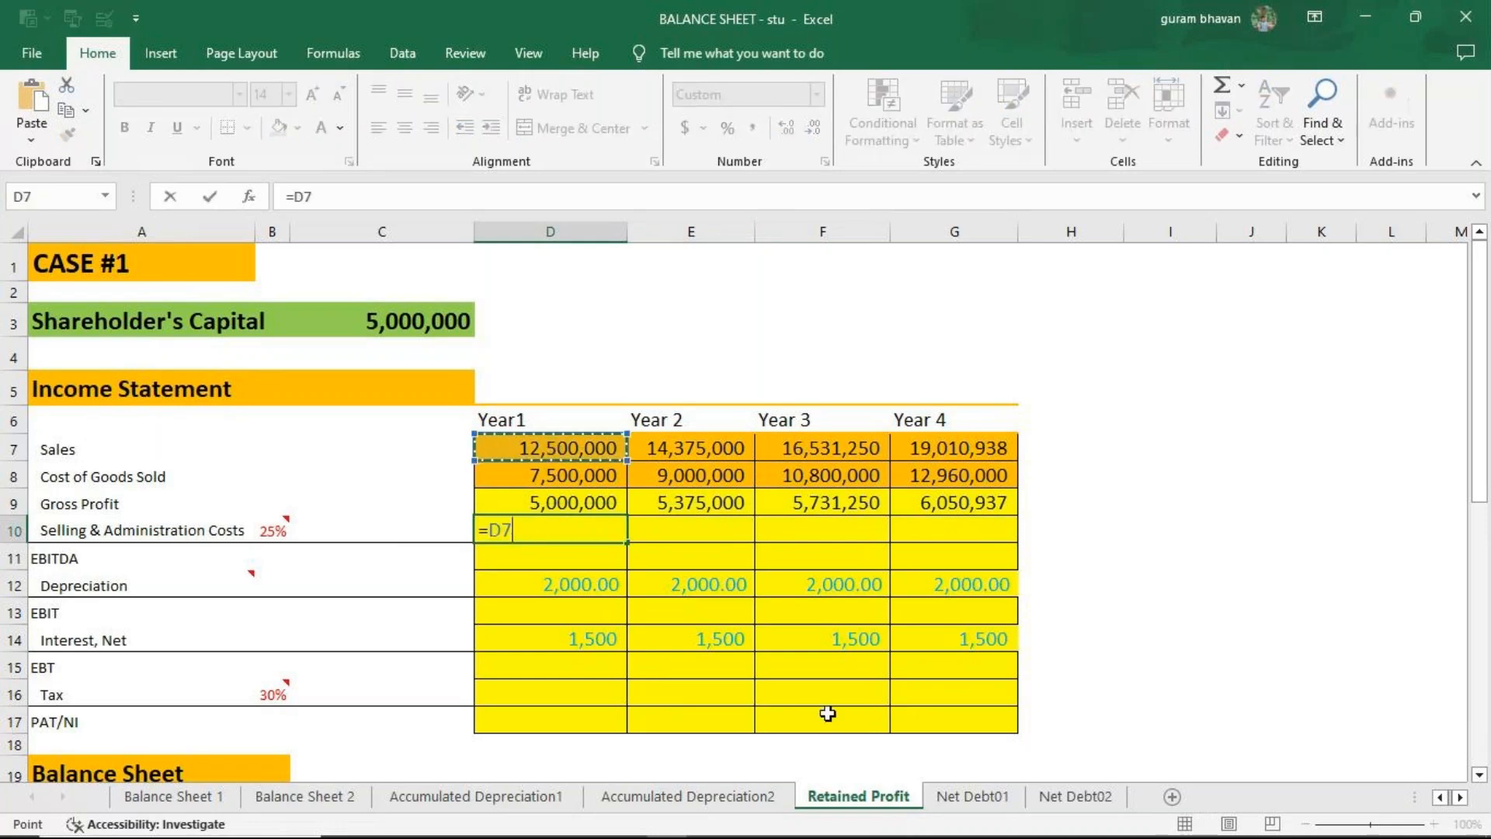
type("*25%")
key("Return")
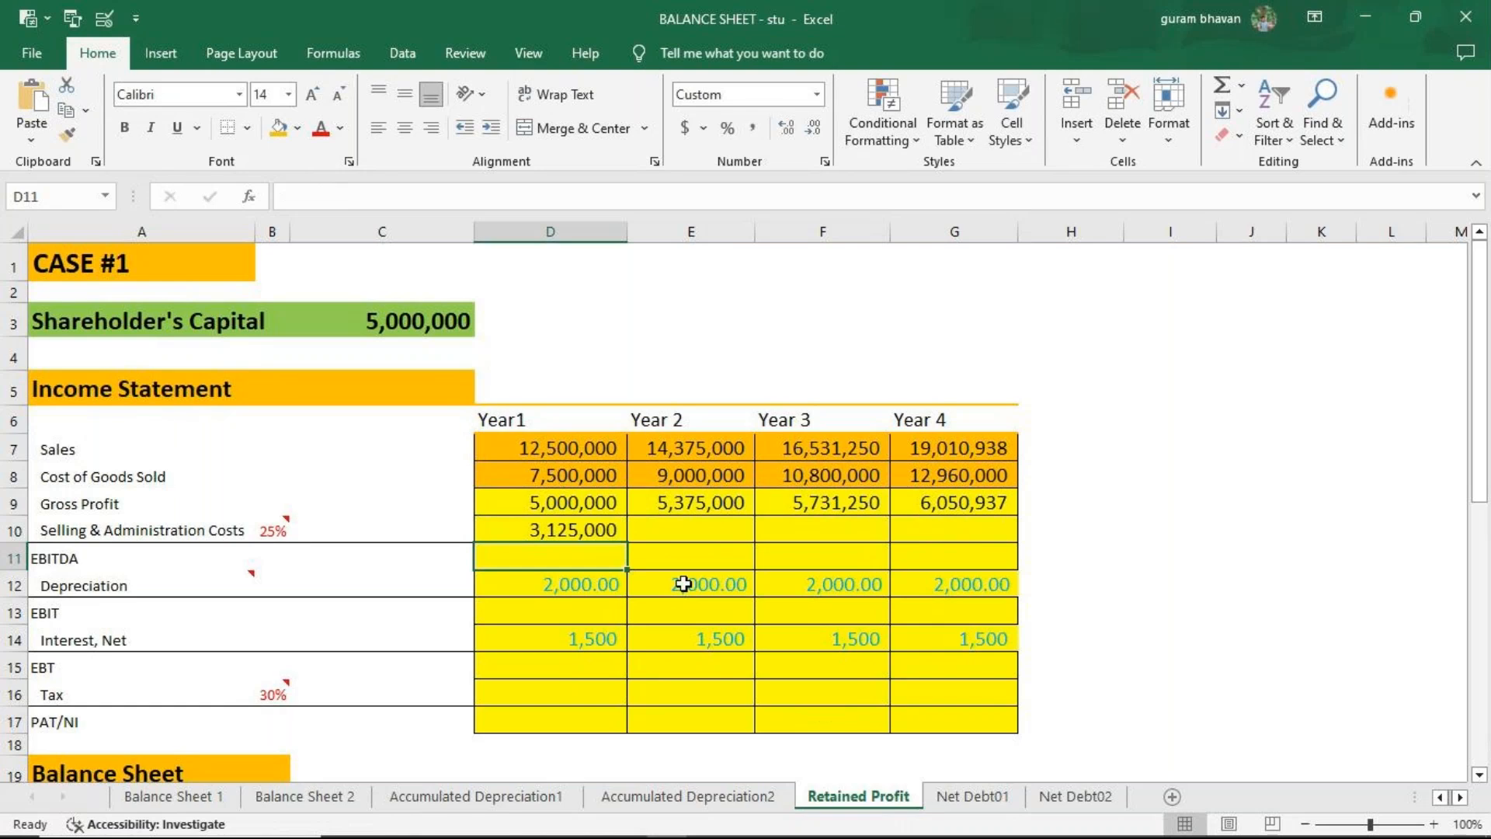
Calculate Year 2 Selling & Administration Costs in E10 as =E7*25% and extend the formula through Year 4.
left_click(696, 534)
type("=")
left_click(695, 449)
type("*25%")
key("Return")
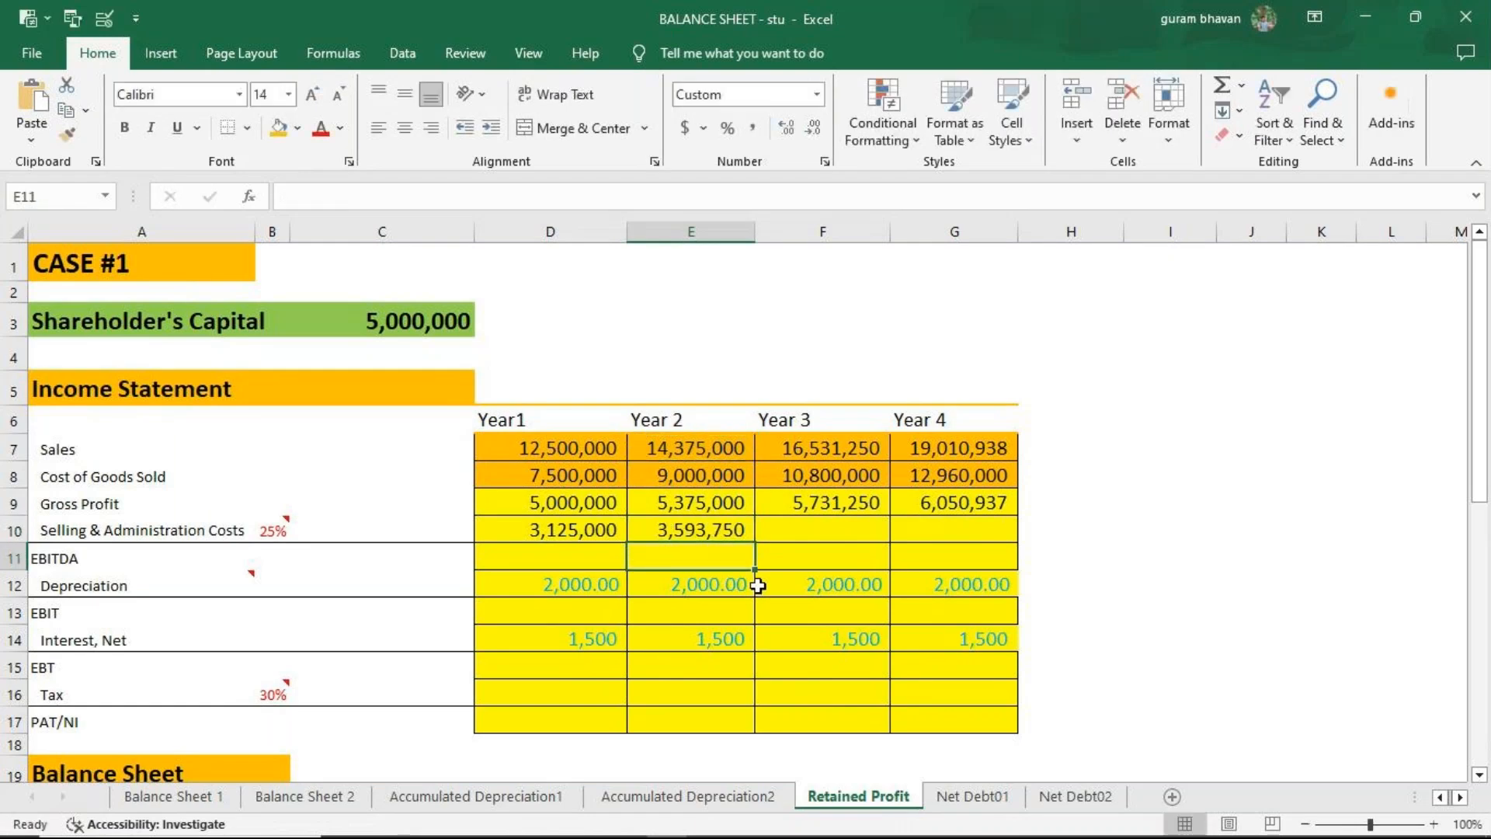
left_click(703, 529)
left_click_drag(755, 542, 969, 544)
Calculate Year 1 EBITDA in D11 as =D9-D10 and extend the formula through Year 4.
left_click(543, 570)
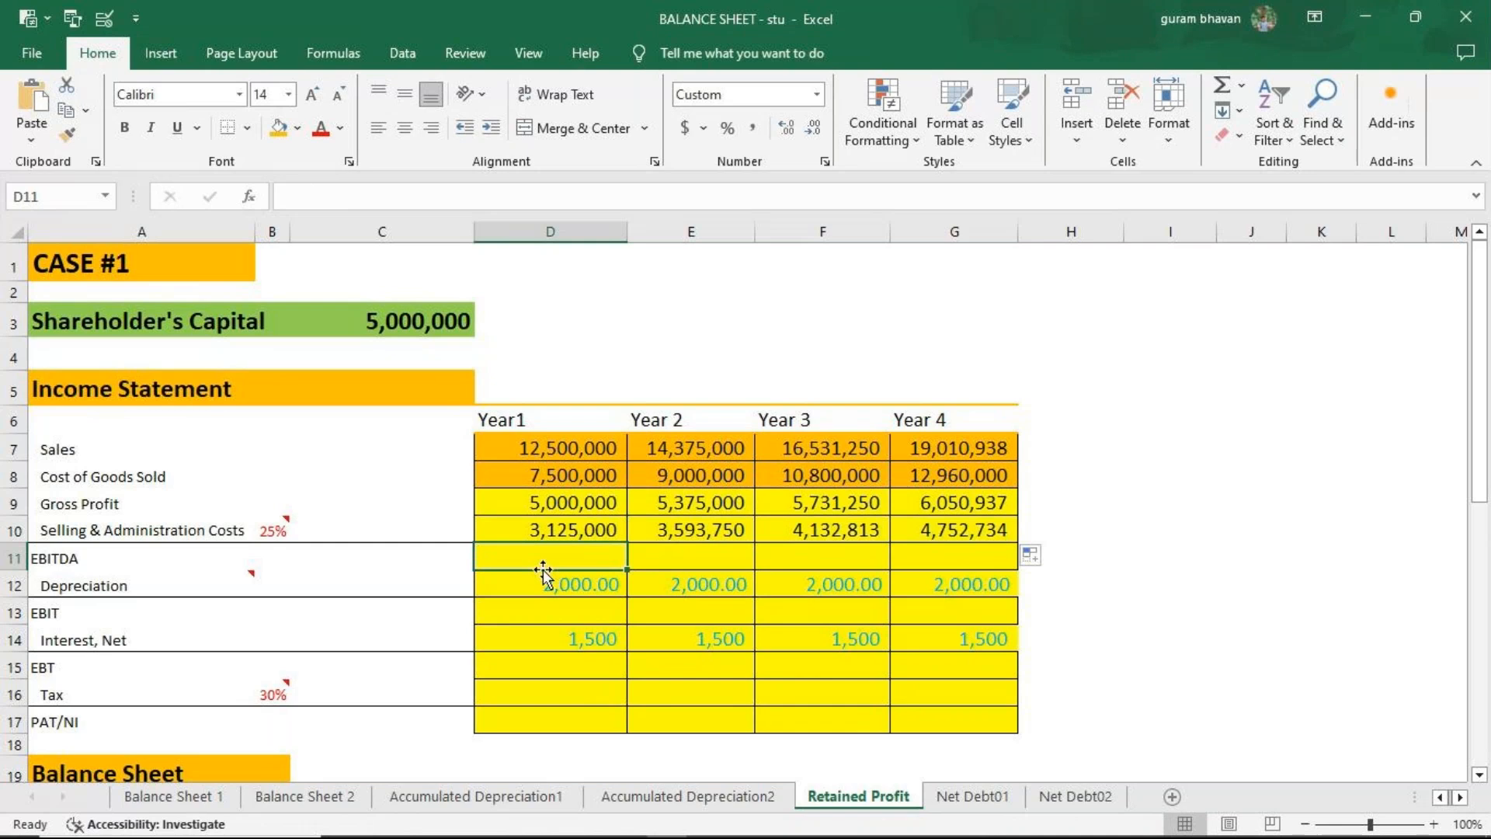
type("=")
left_click(570, 505)
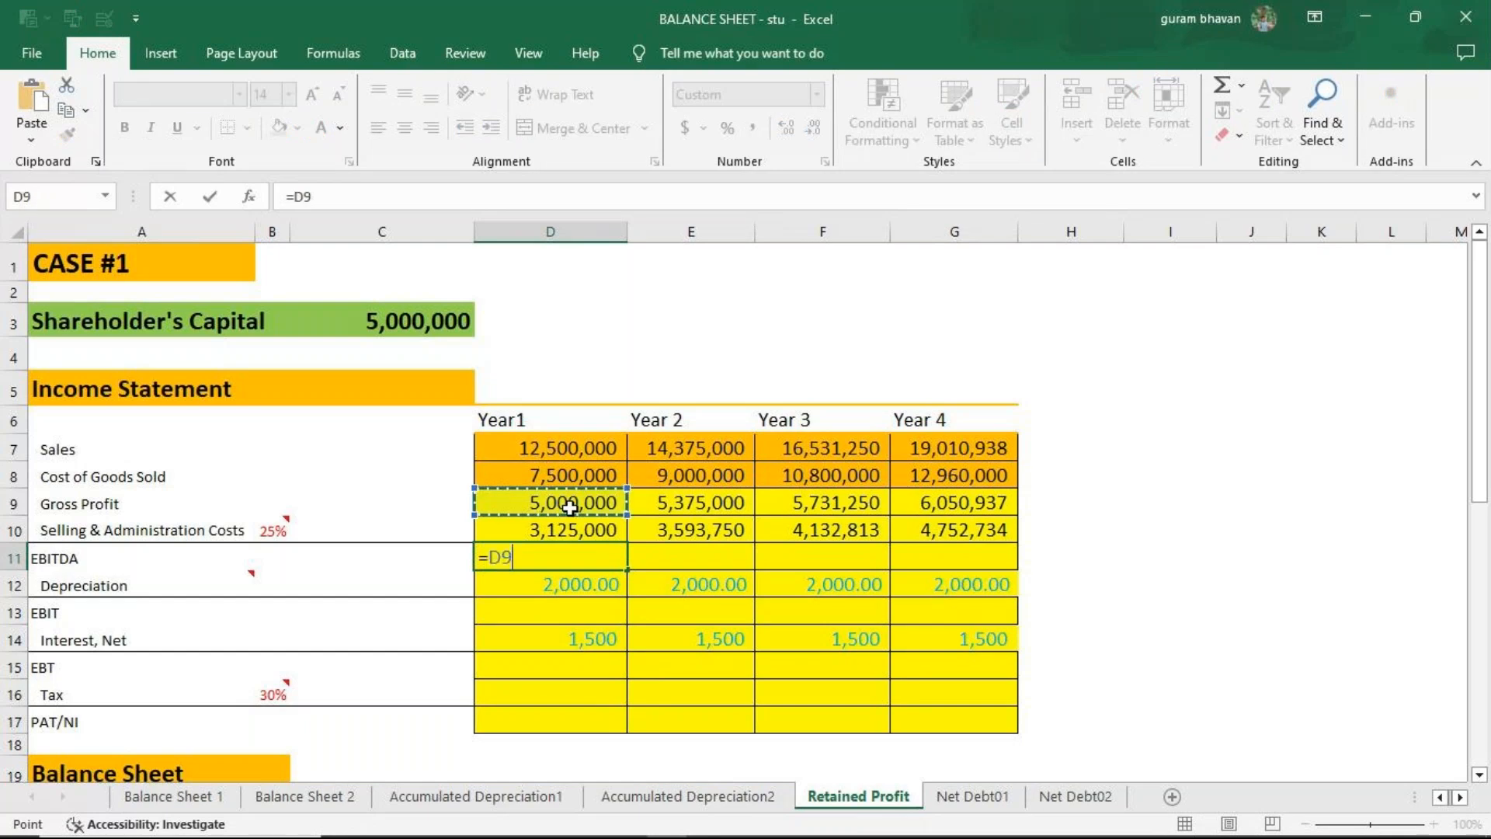
type("-")
left_click(562, 534)
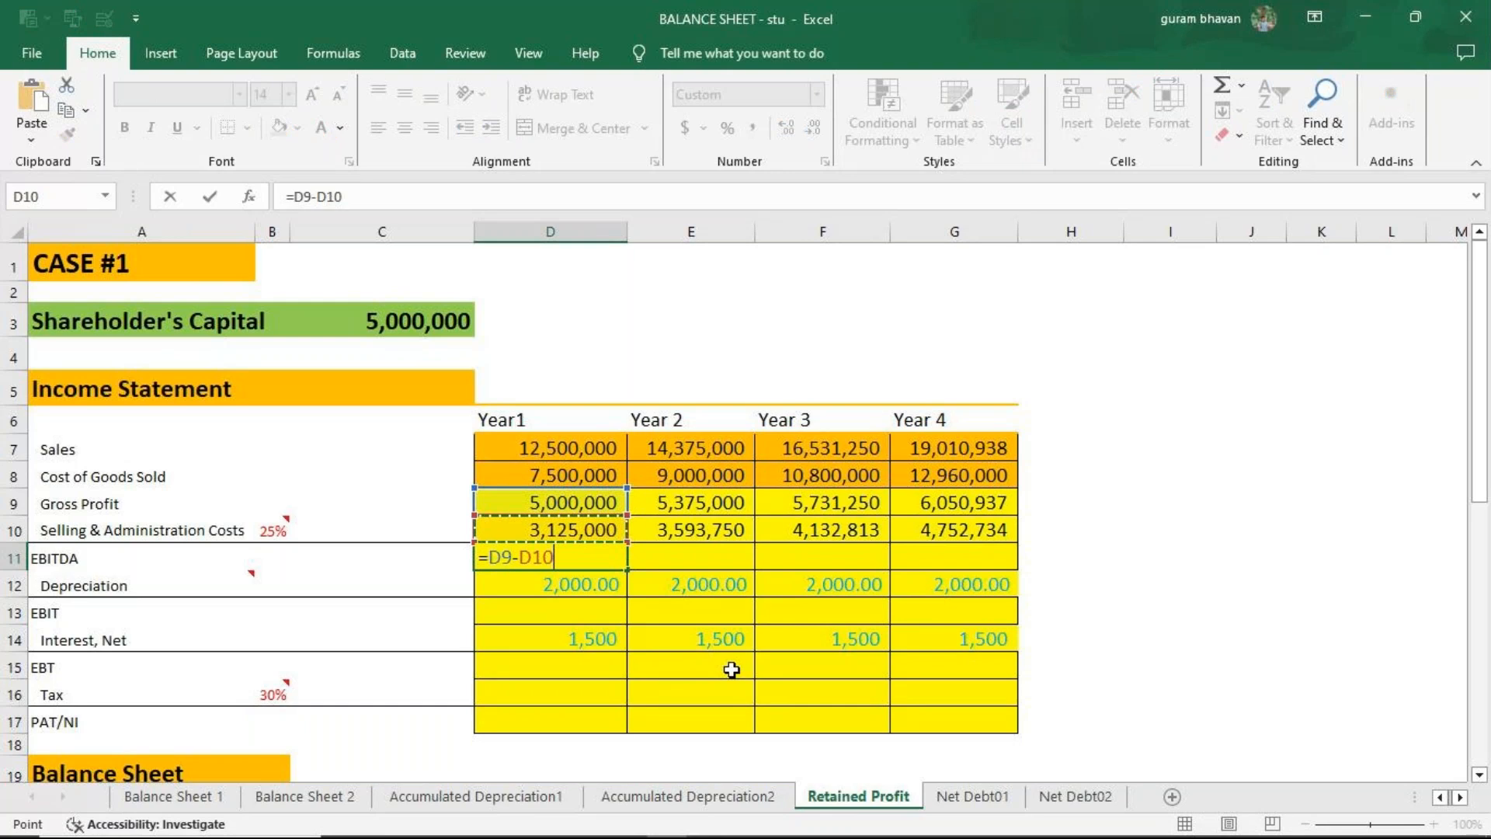
key("Return")
left_click(616, 565)
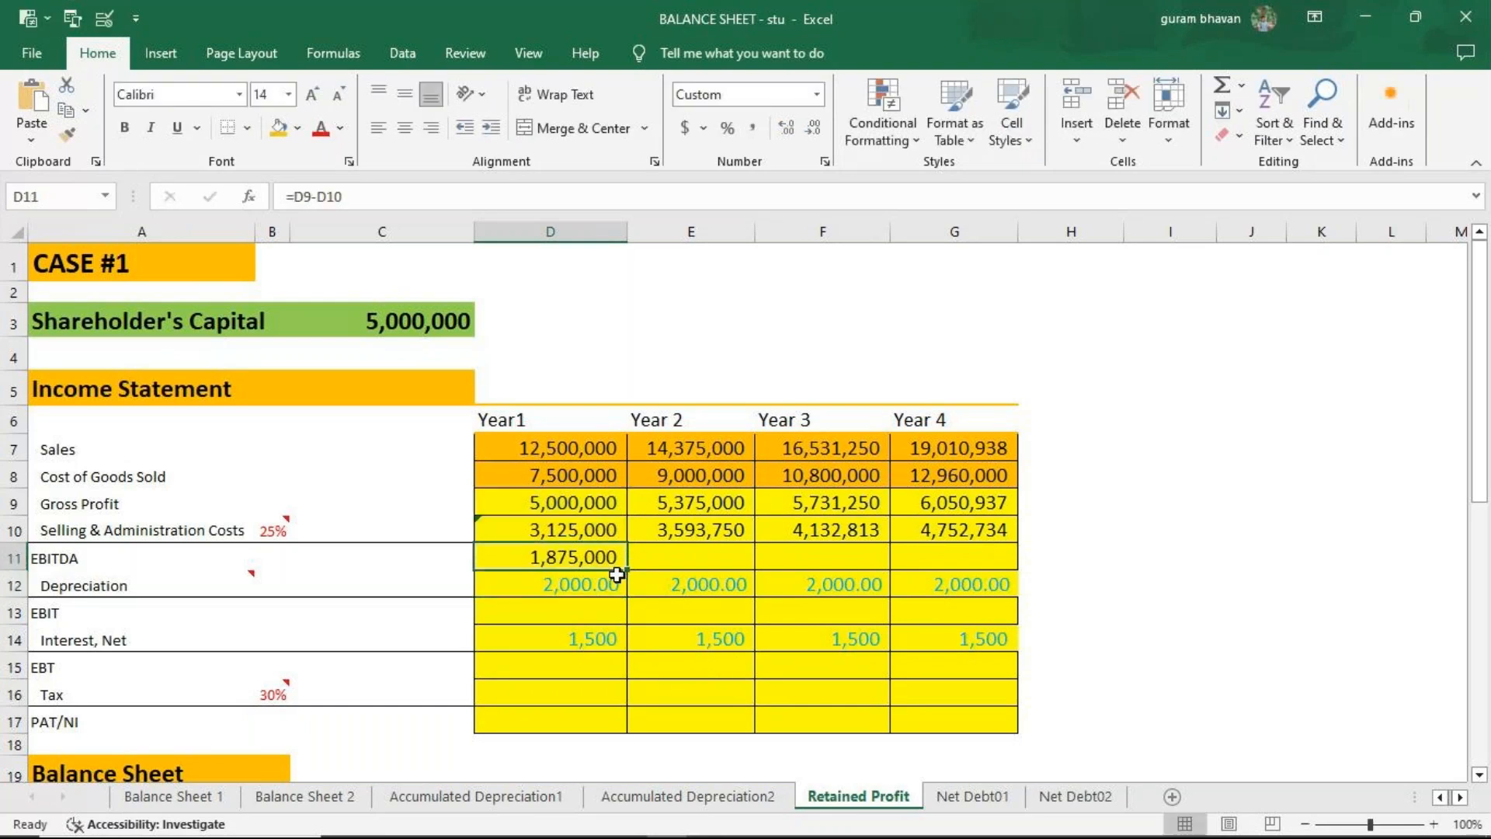
left_click_drag(626, 570, 960, 579)
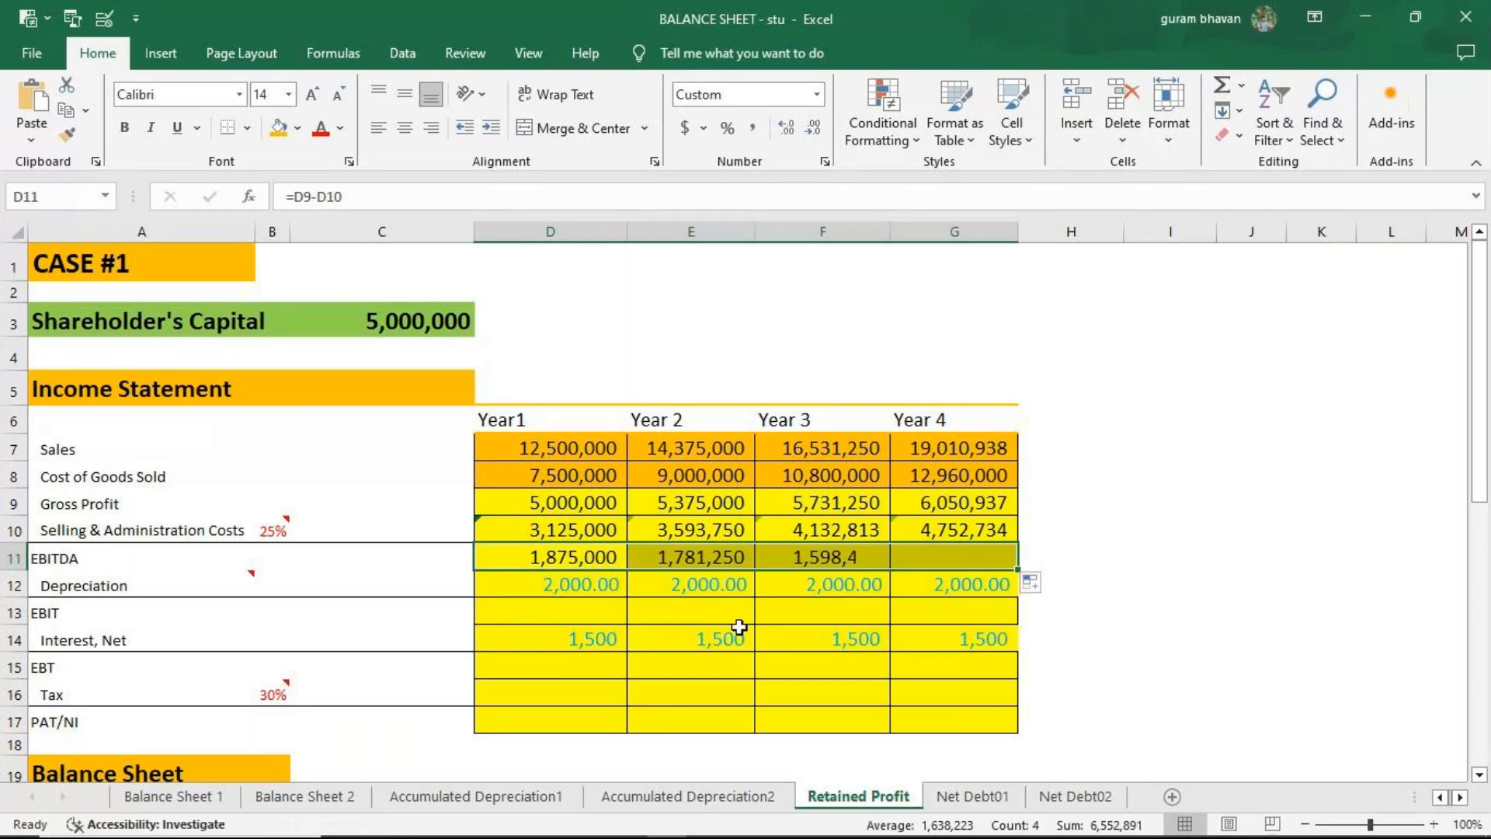
Calculate Year 1 EBIT in D13 as =D11-D12 and extend the formula through Year 4.
left_click(543, 617)
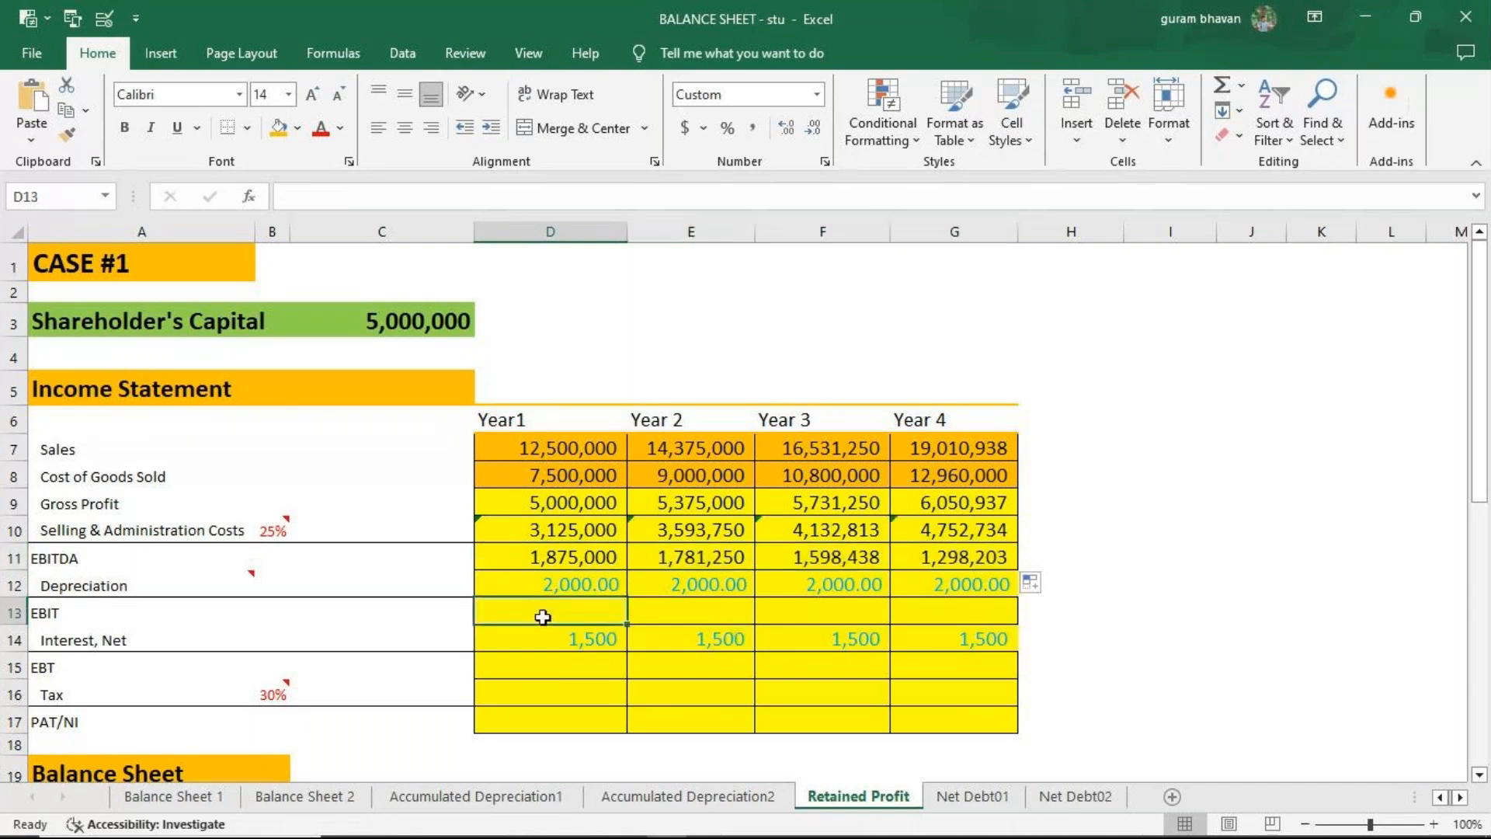
type("=")
left_click(579, 559)
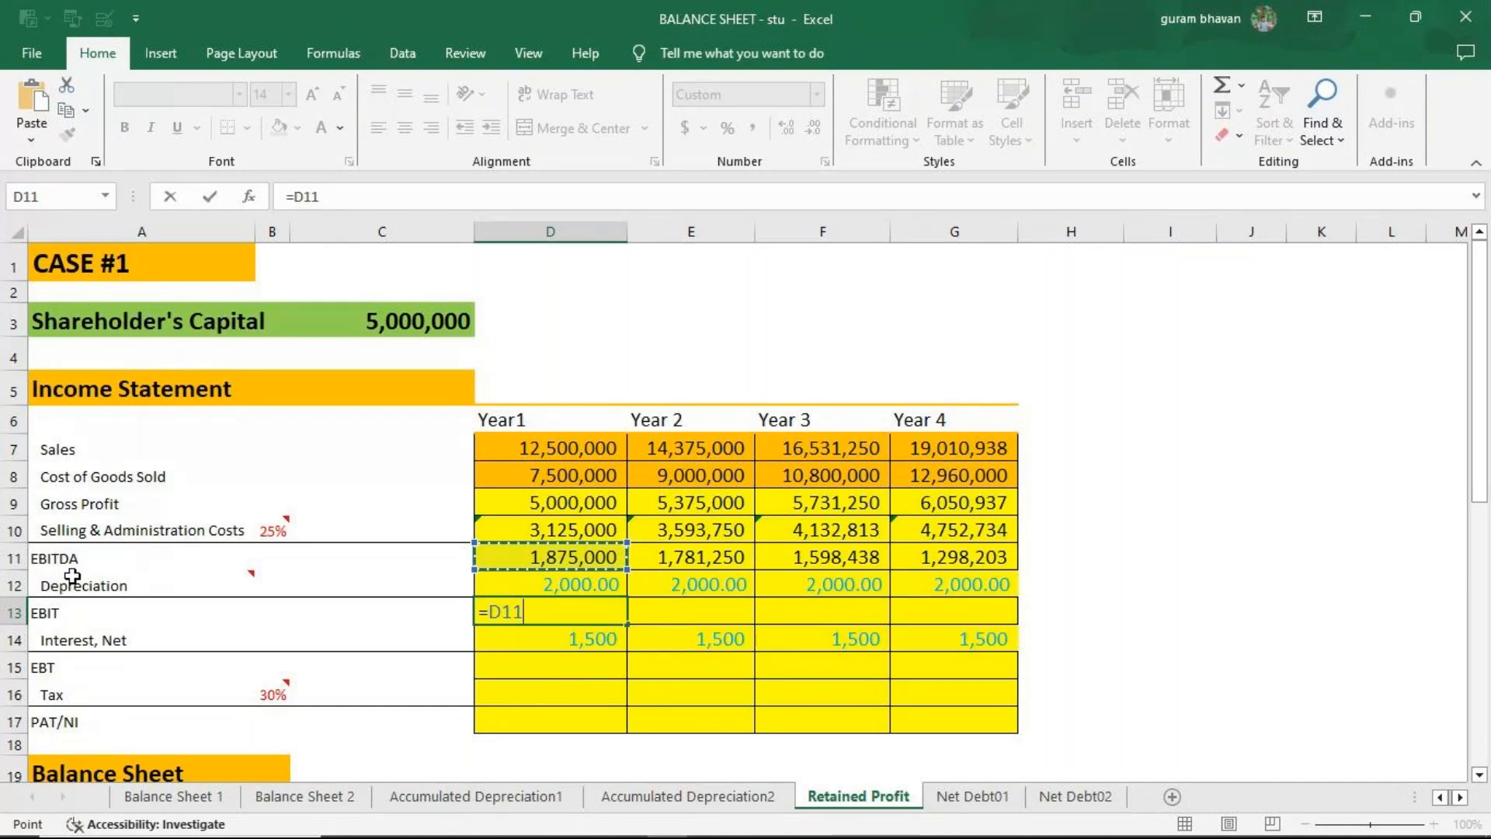
type("-")
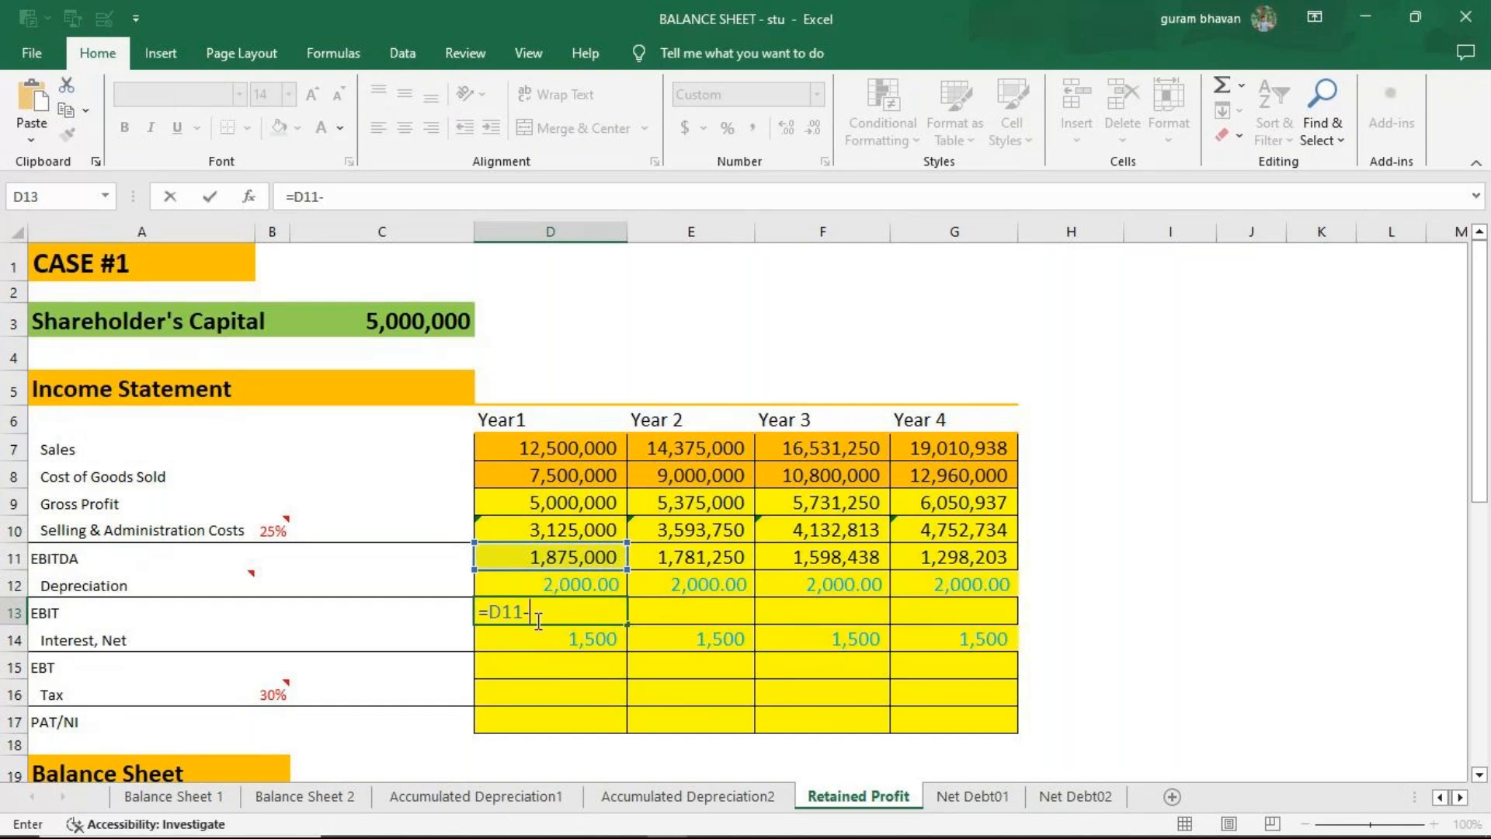
left_click(556, 584)
key("Return")
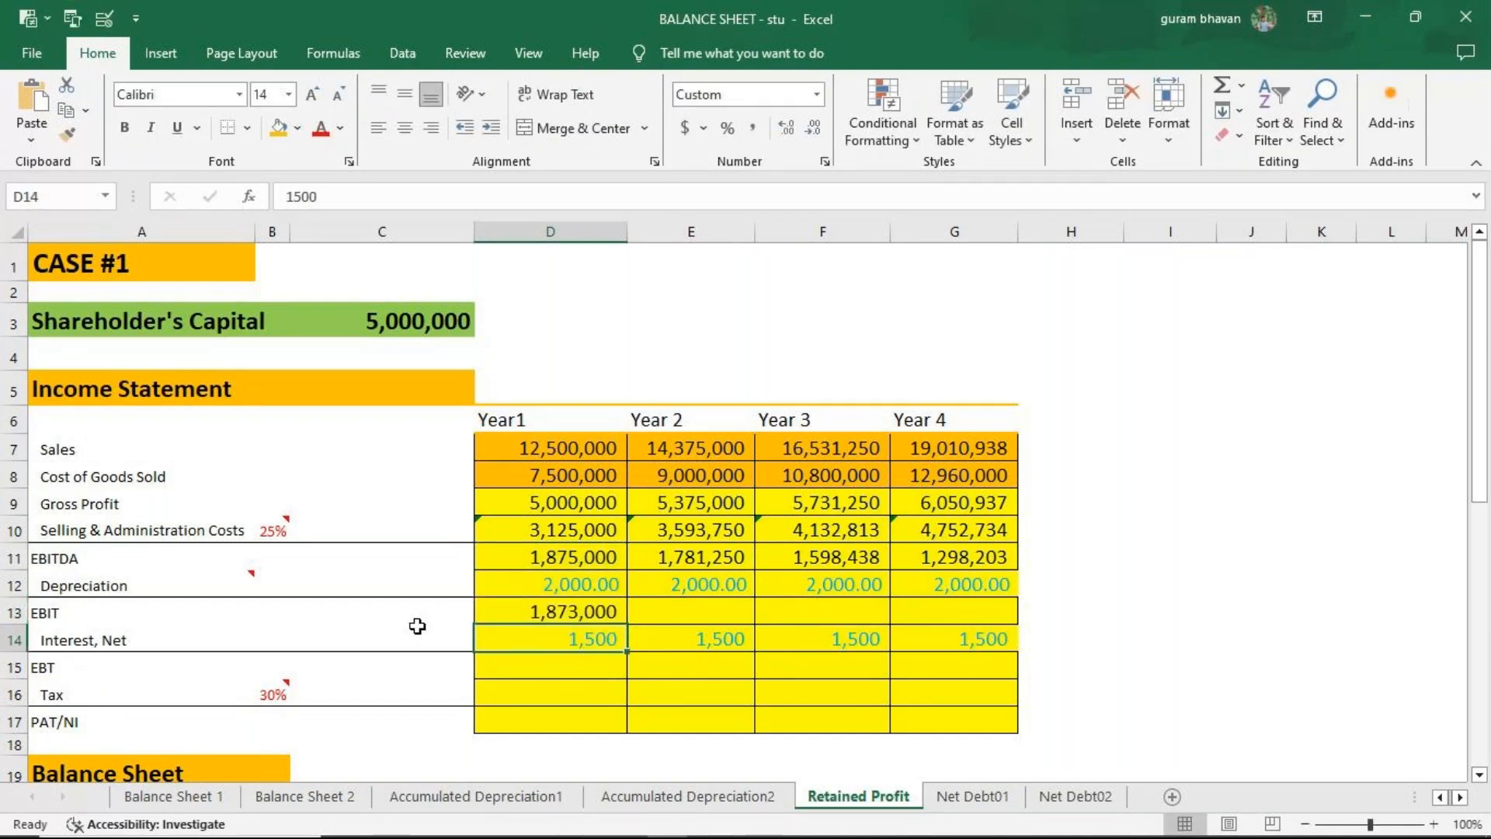
left_click(607, 618)
left_click_drag(629, 625, 1009, 621)
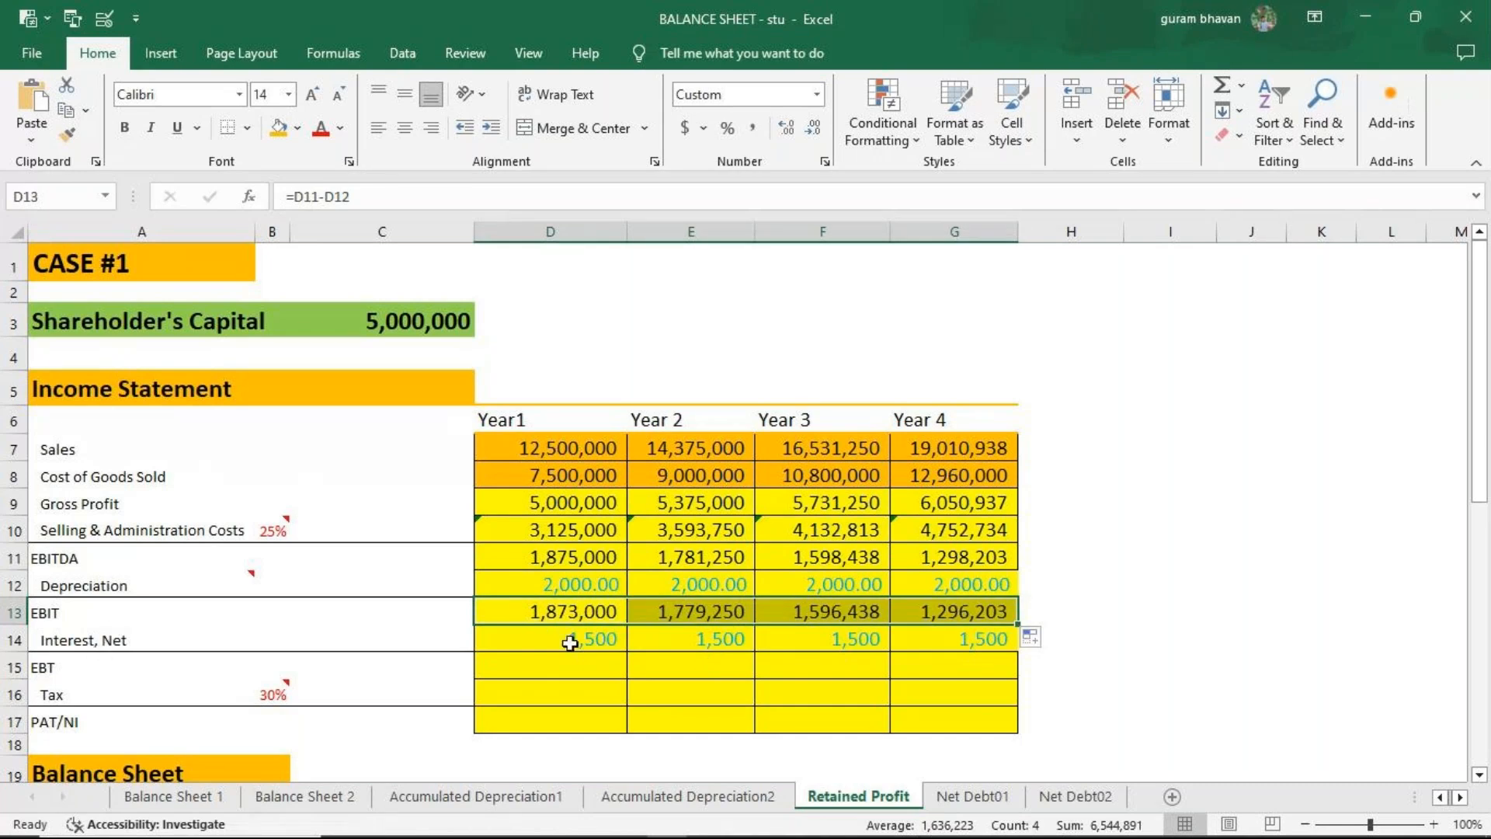
Calculate Year 1 EBT in D15 as =D13-D14 and extend the formula through Year 4.
mouse_move(87, 571)
left_click(567, 670)
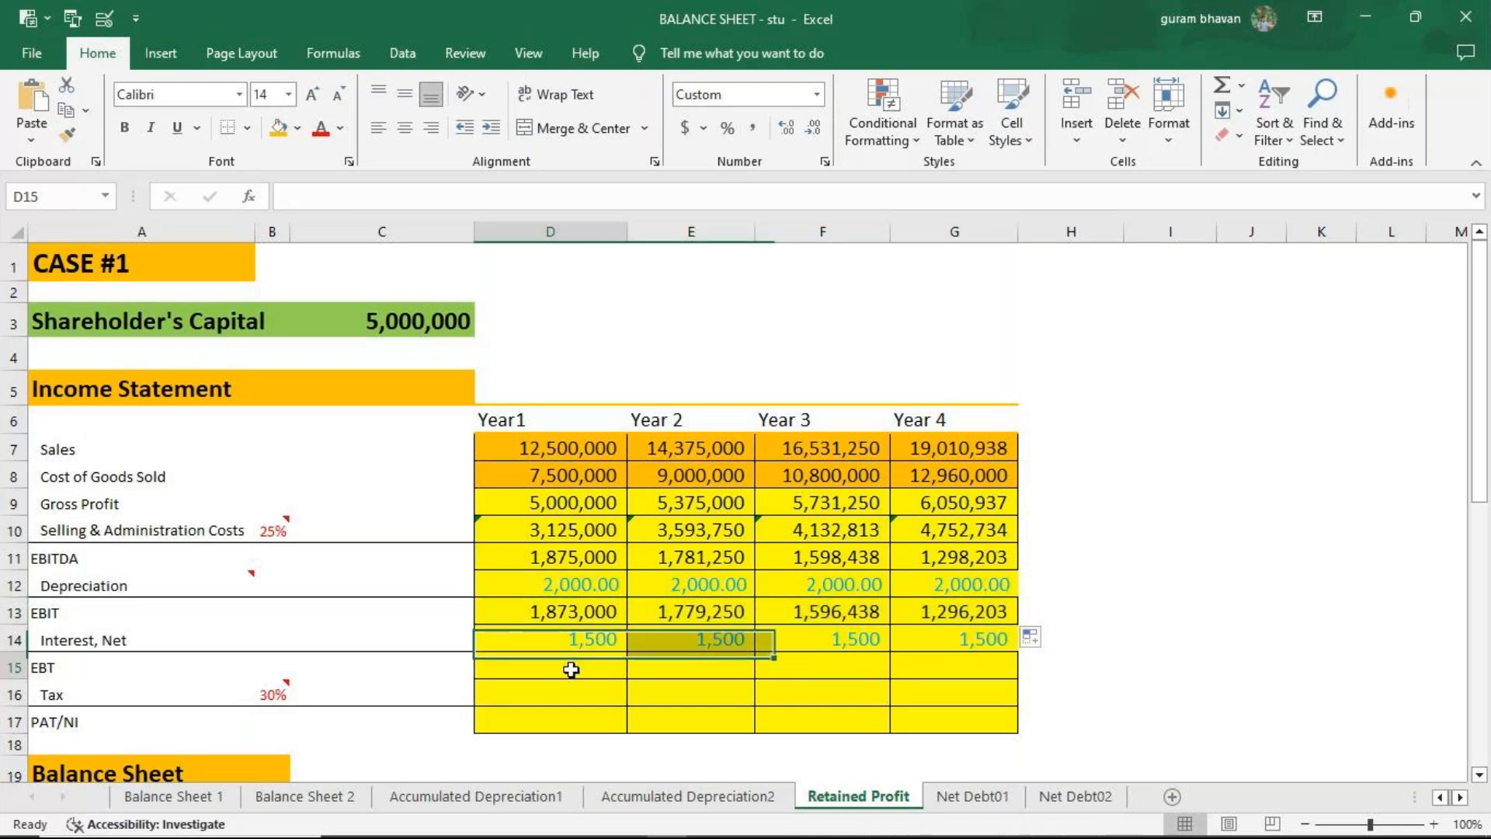
type("=")
left_click(573, 611)
type("-")
left_click(570, 649)
key("Return")
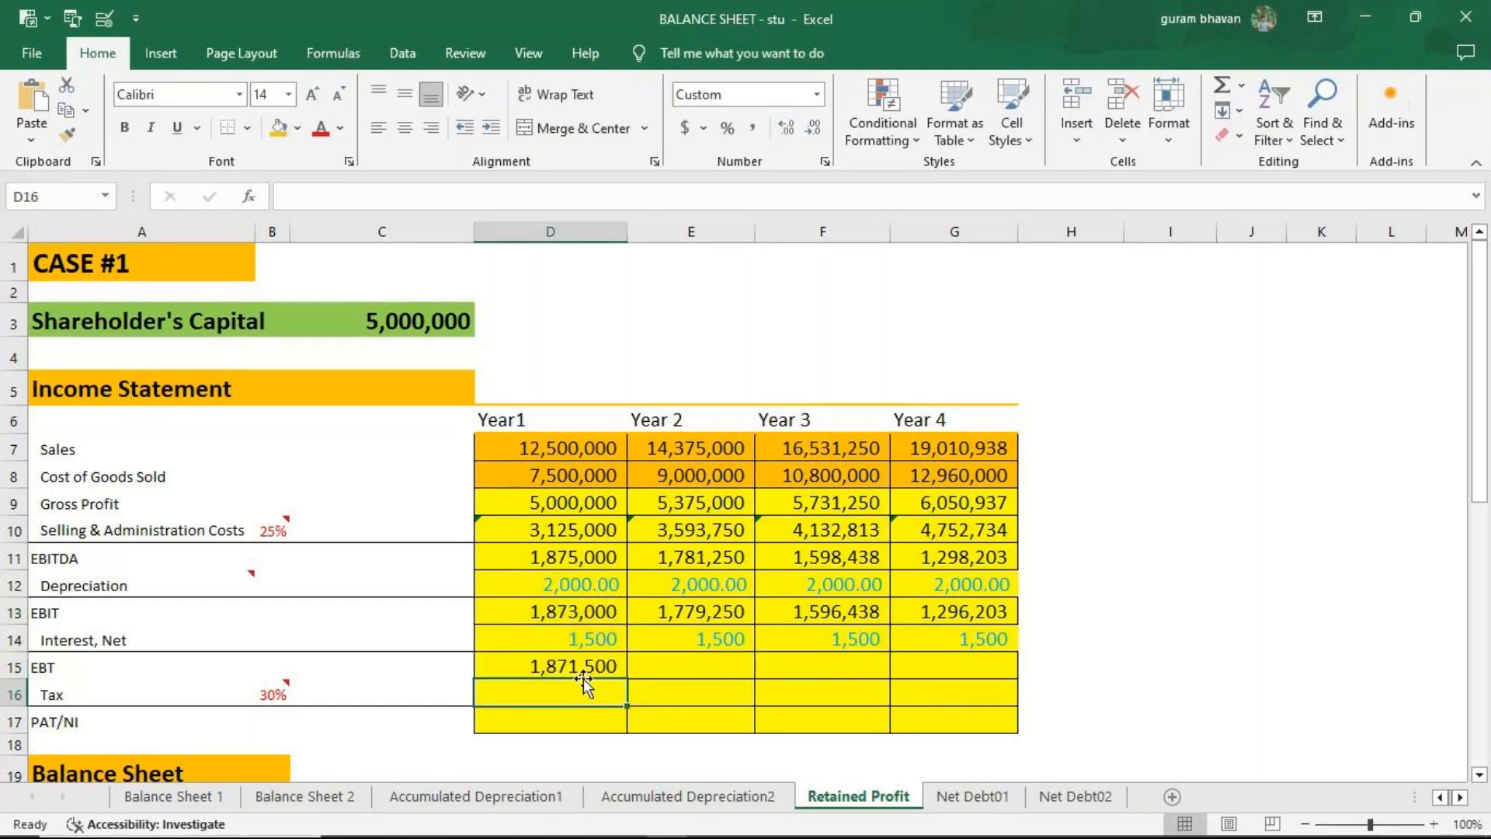
left_click(582, 672)
left_click_drag(627, 679, 939, 677)
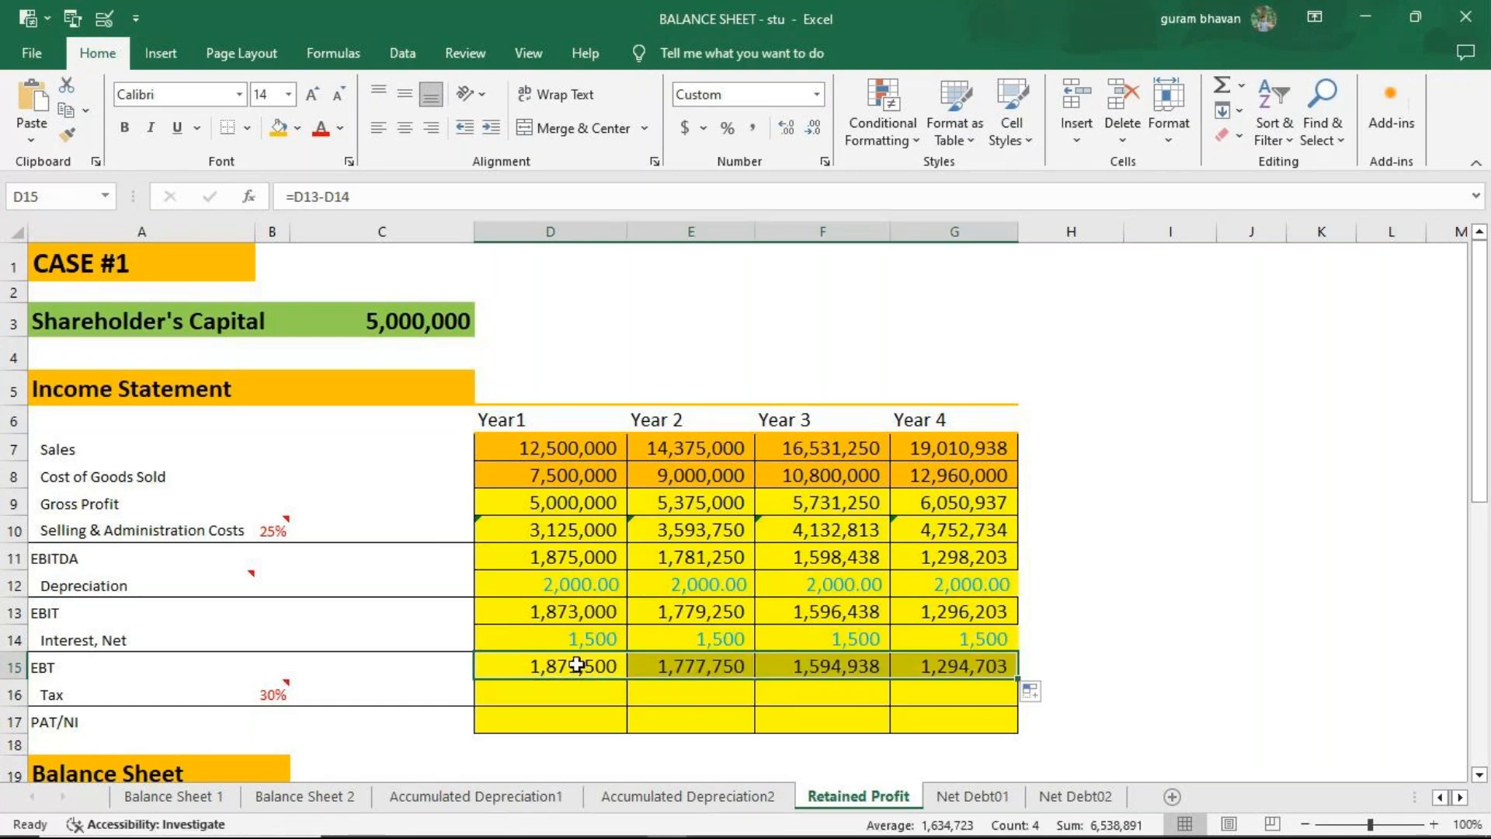
Calculate Year 1 Tax in D16 as =D15*30% and extend the formula through Year 4.
left_click(580, 695)
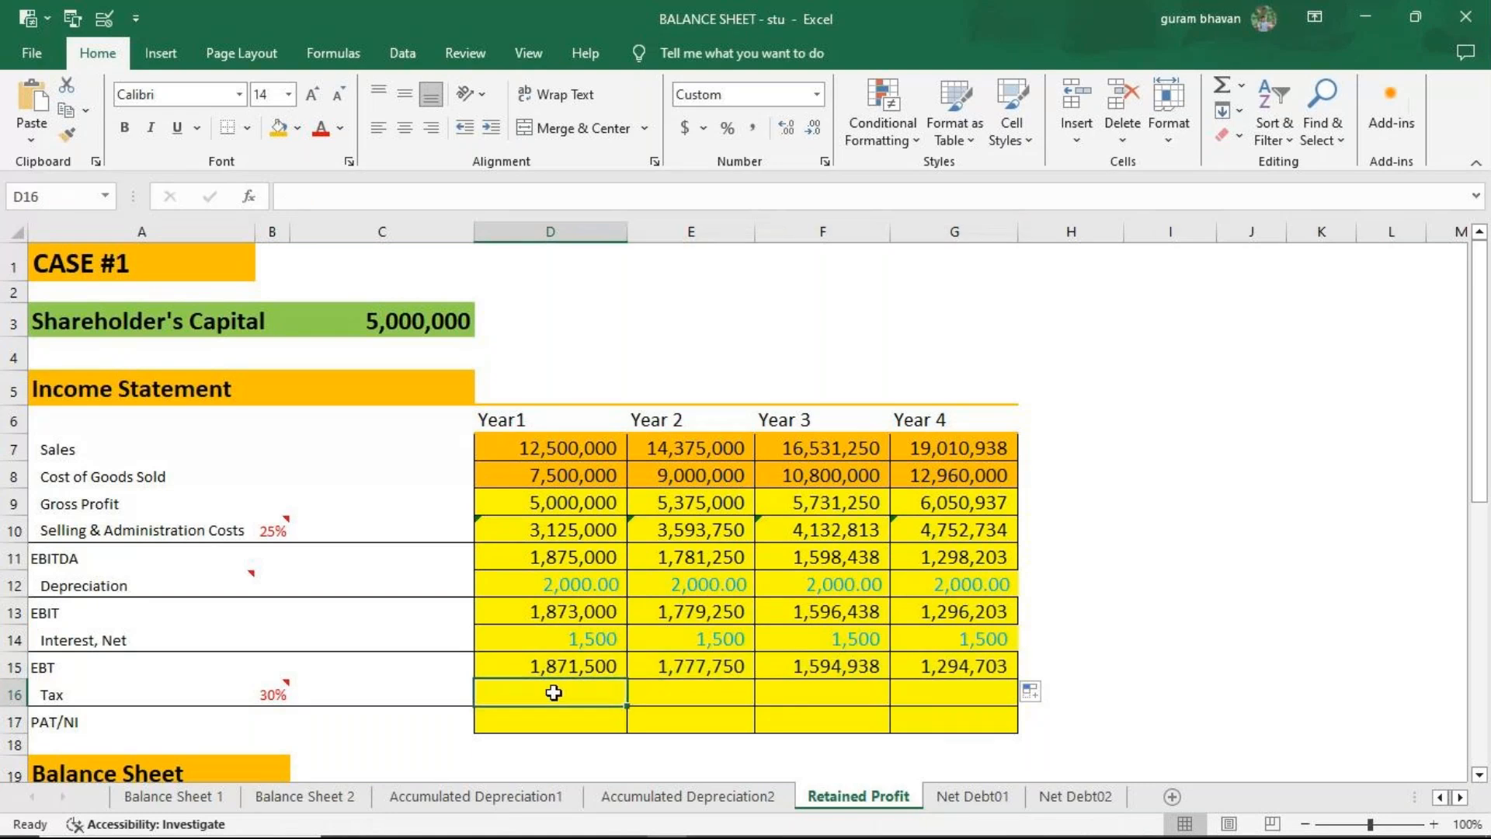
mouse_move(269, 697)
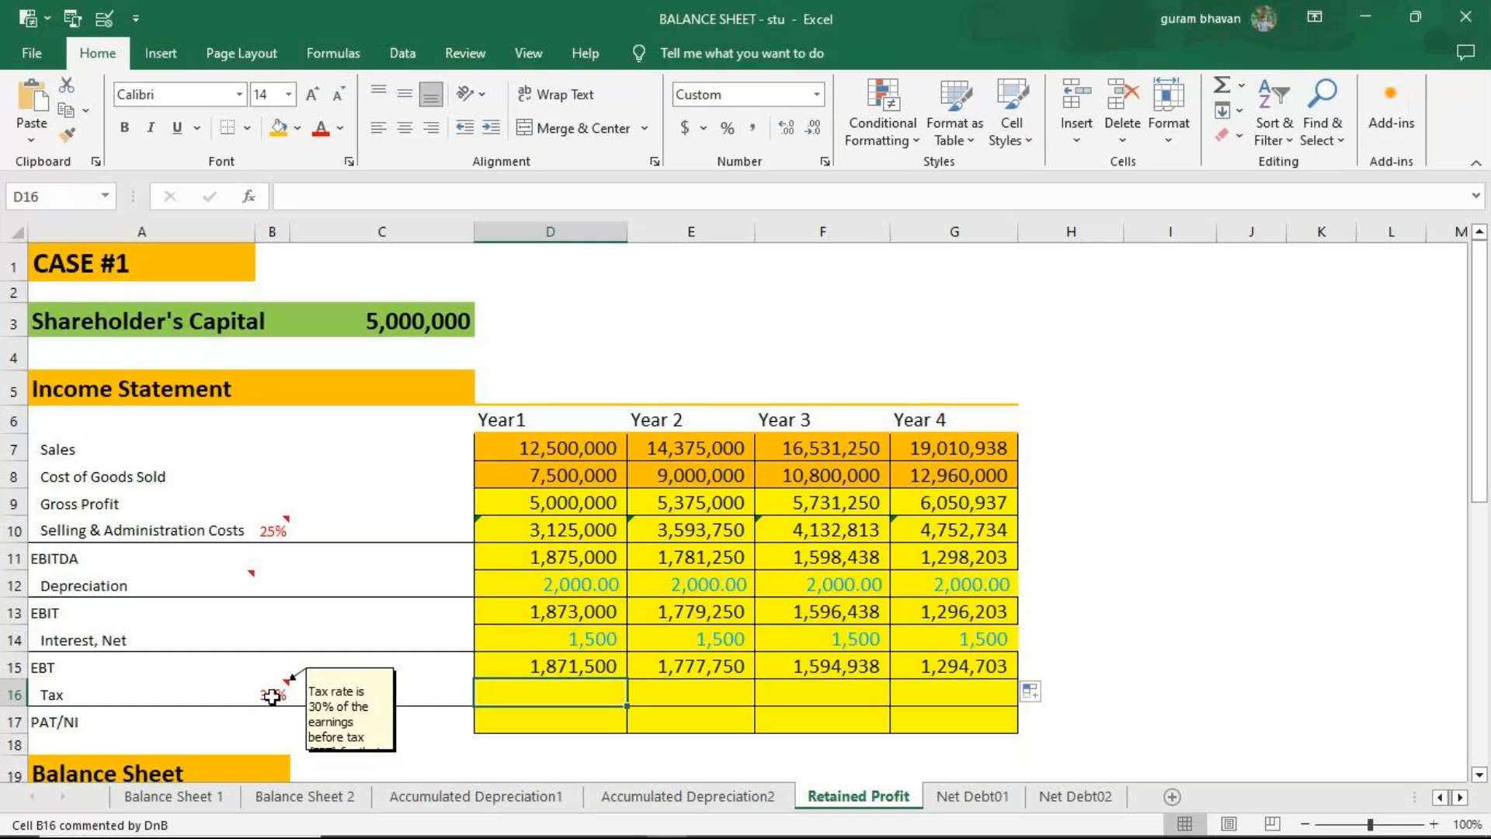
type("=")
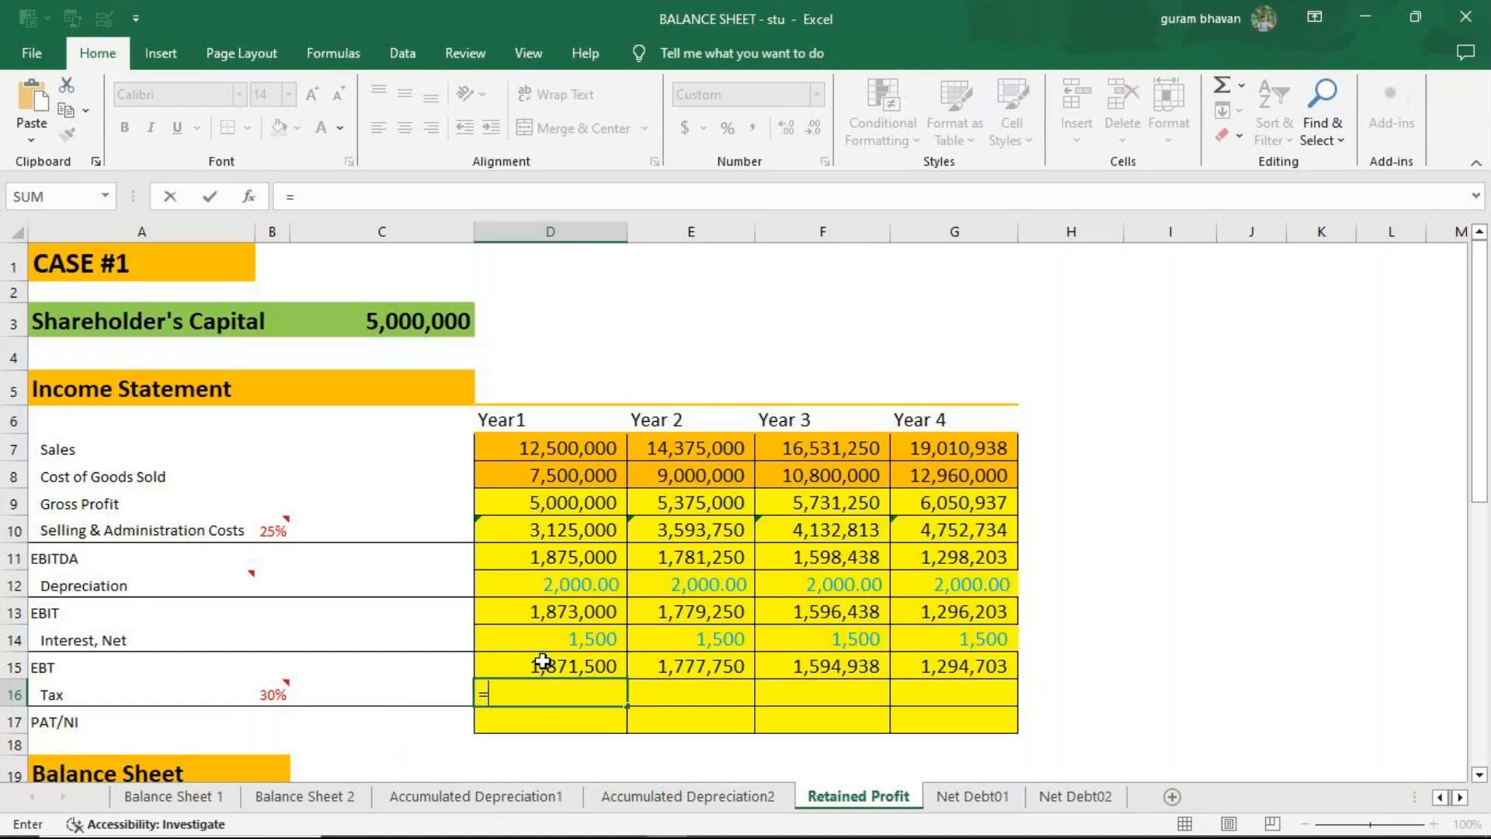
left_click(540, 664)
type("*30%")
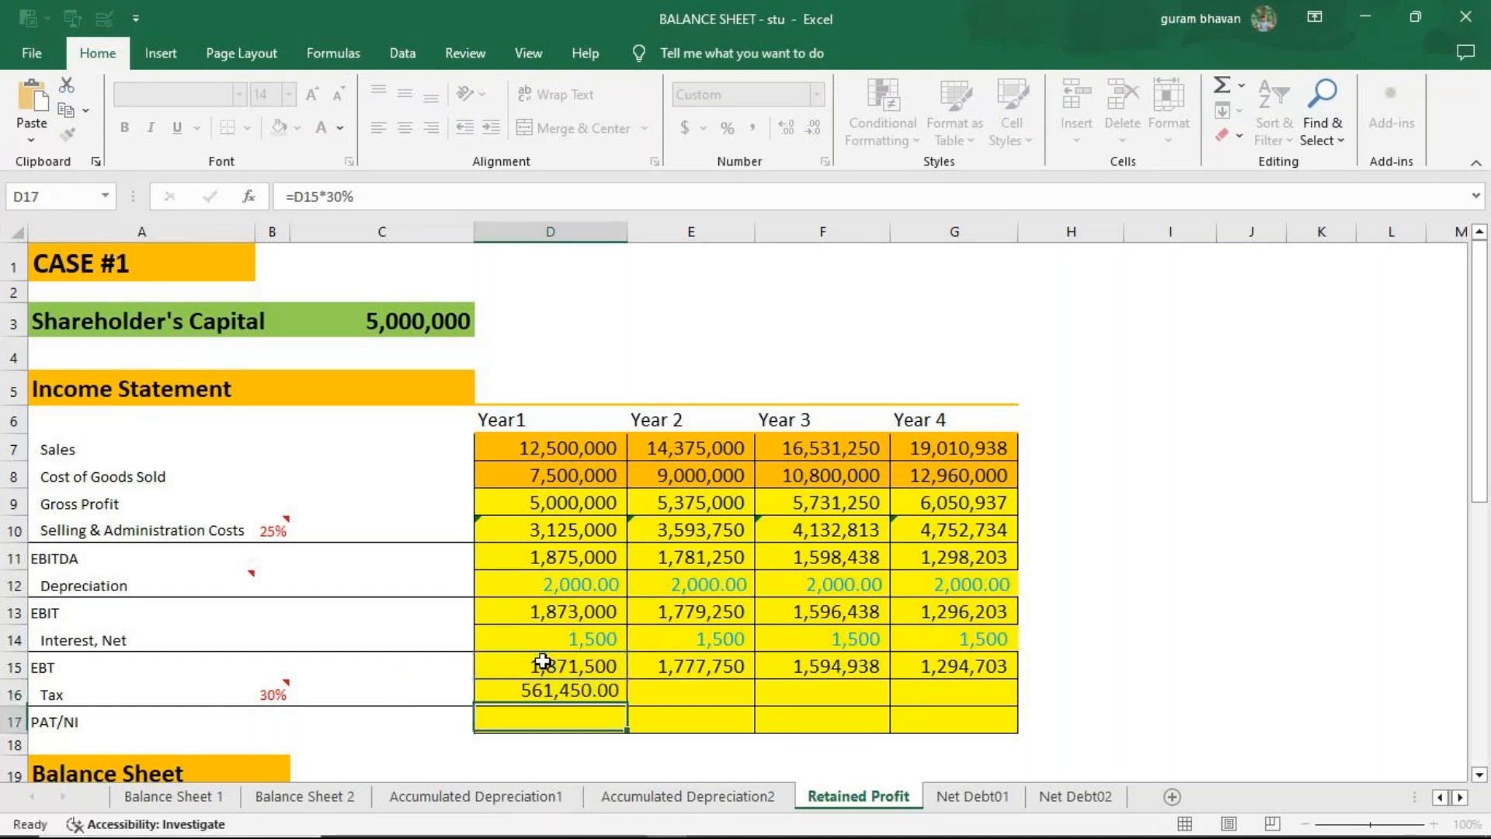
key("Return")
left_click(549, 699)
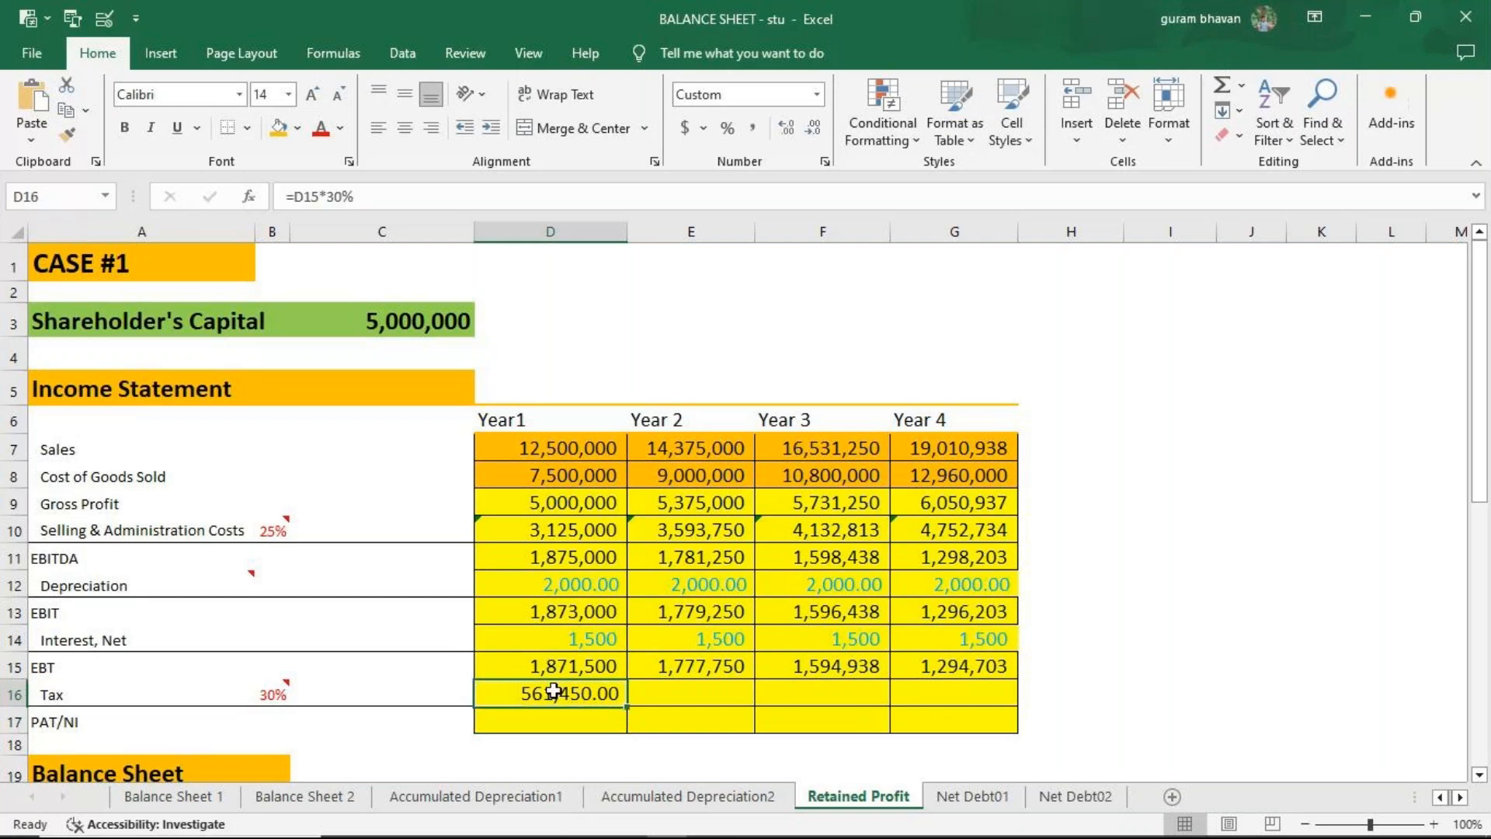
left_click_drag(627, 705, 947, 711)
Calculate Year 1 PAT/NI in D17 as =D15-D16 and extend the formula through Year 4.
left_click(559, 722)
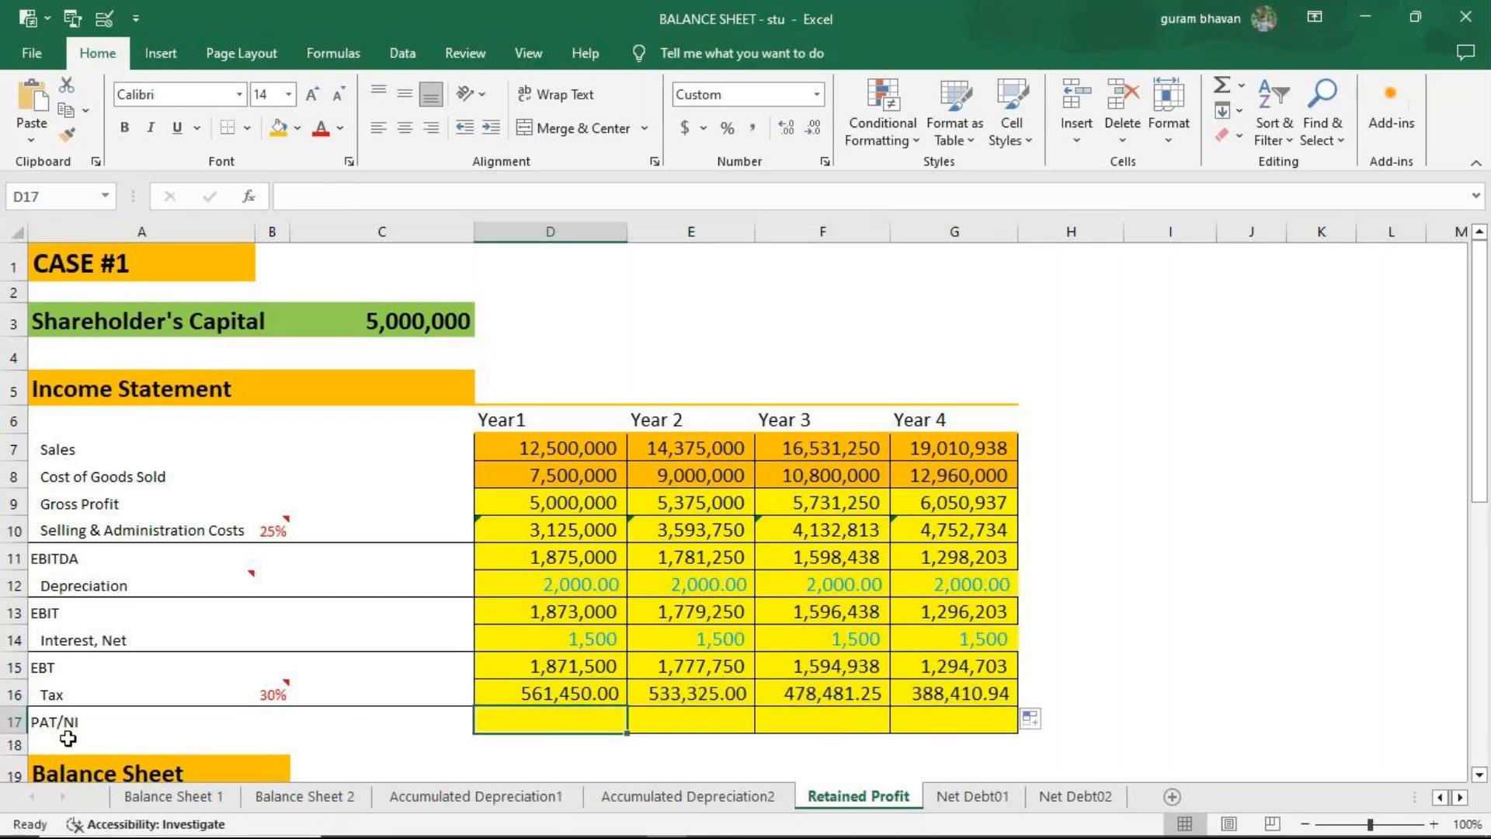
type("=")
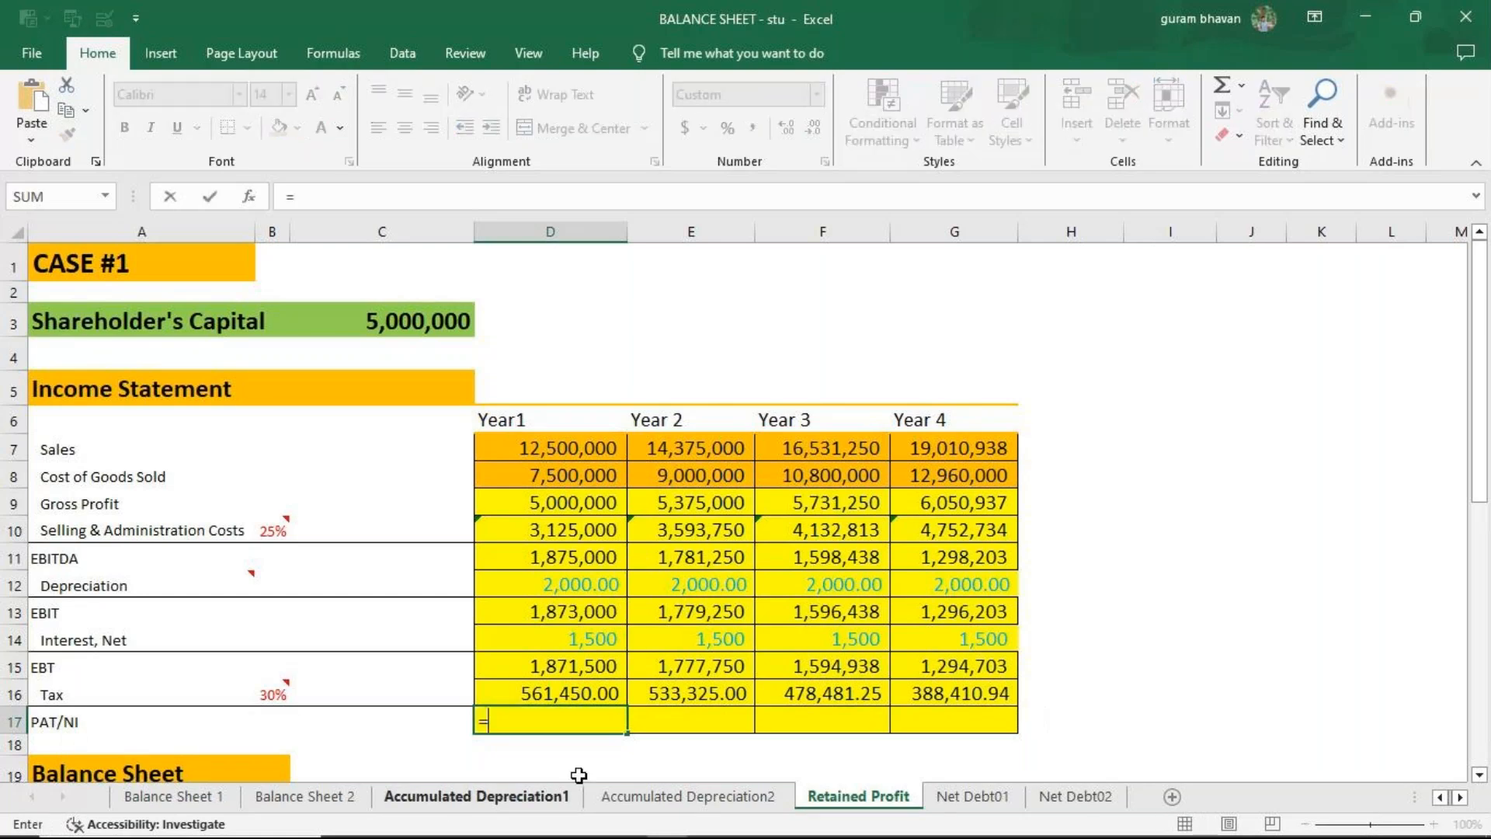
left_click(547, 666)
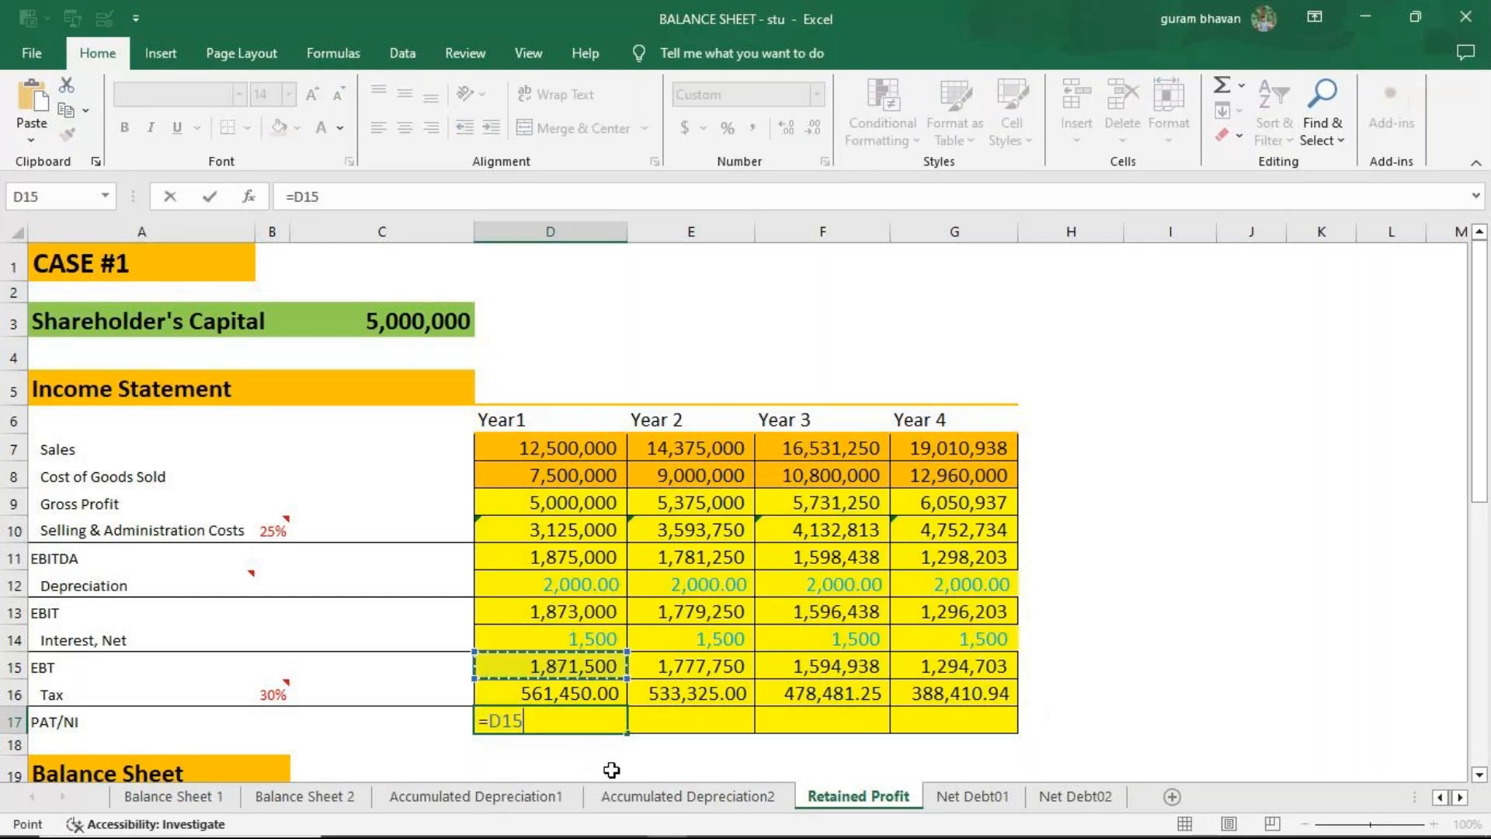
type("-")
left_click(559, 694)
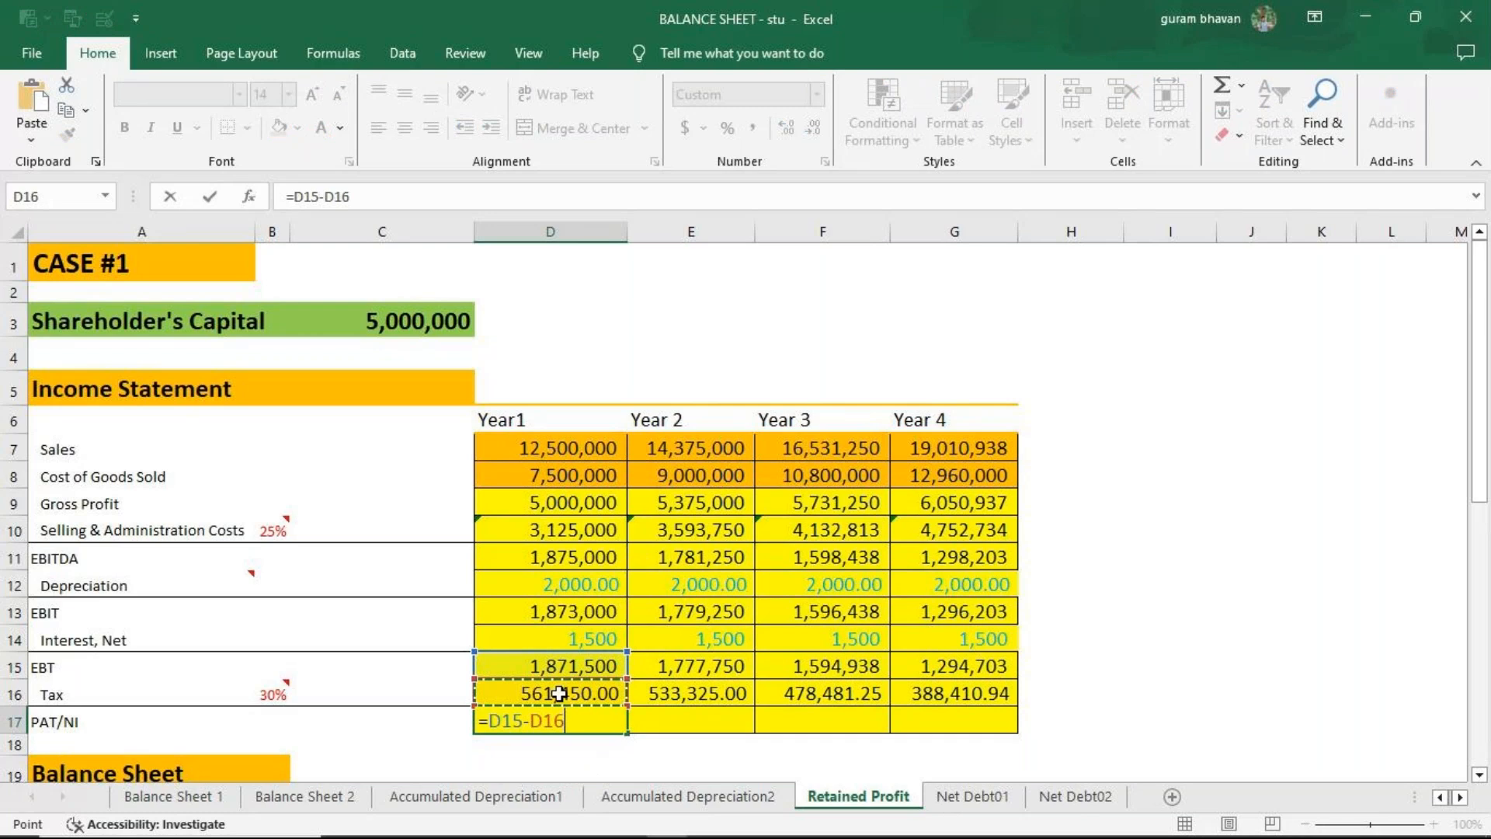
key("ctrl+Return")
left_click_drag(626, 732, 1014, 741)
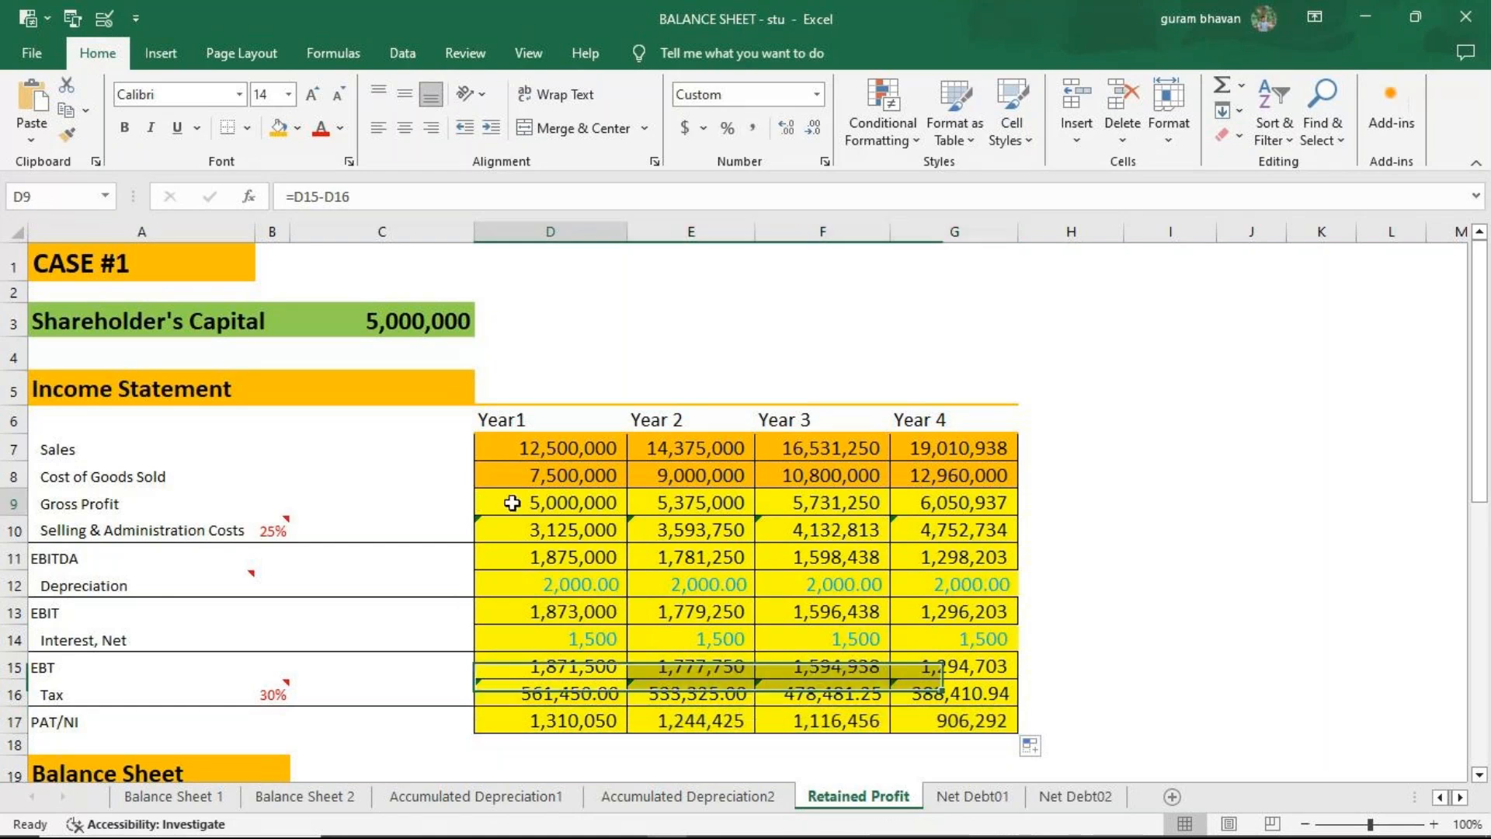
Review the Year 1 formulas for Gross Profit, Selling & Administration Costs and EBITDA, along with the depreciation comment.
double_click(486, 503)
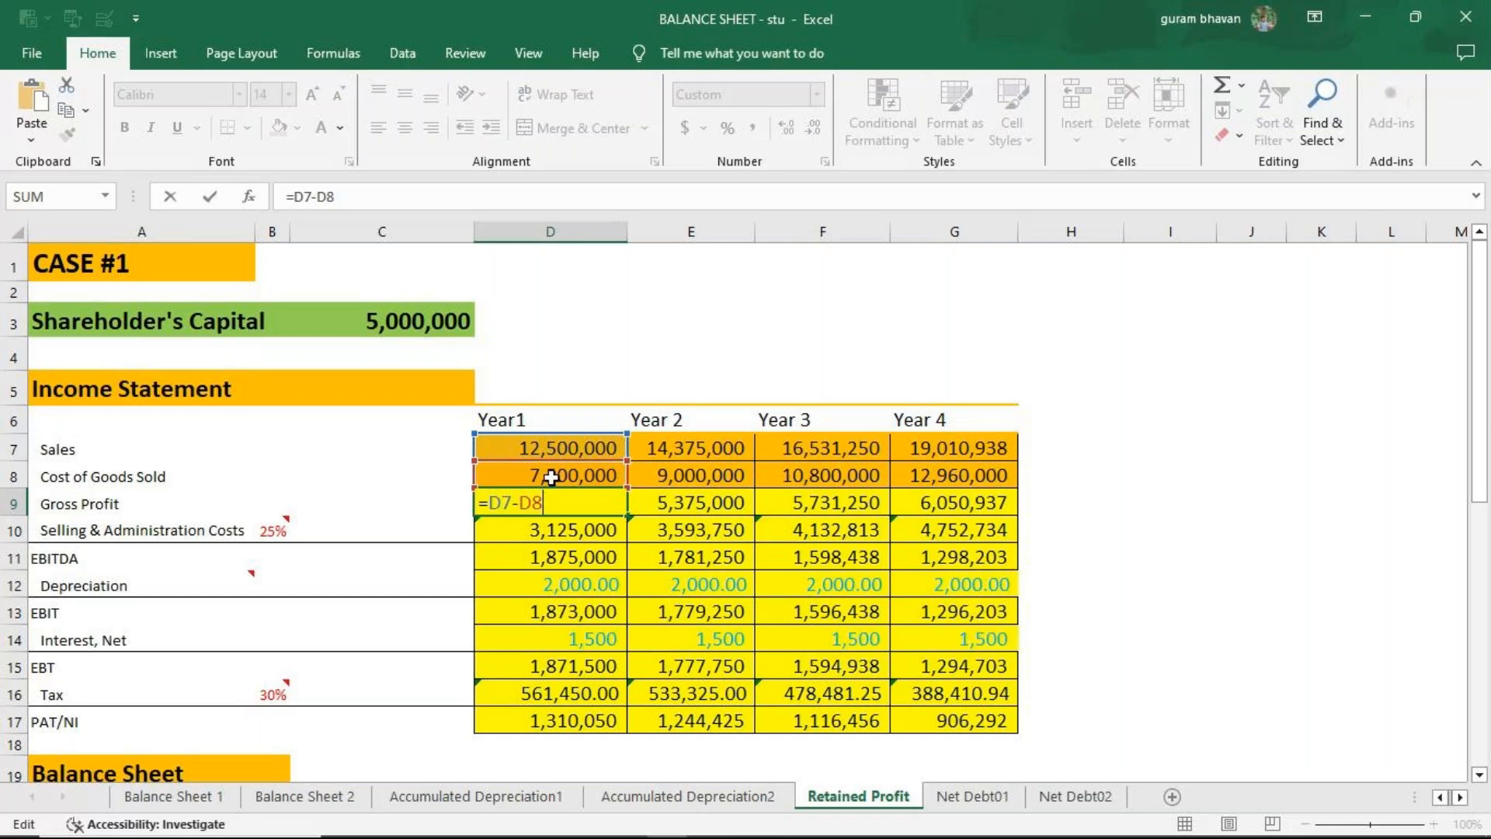
key("Return")
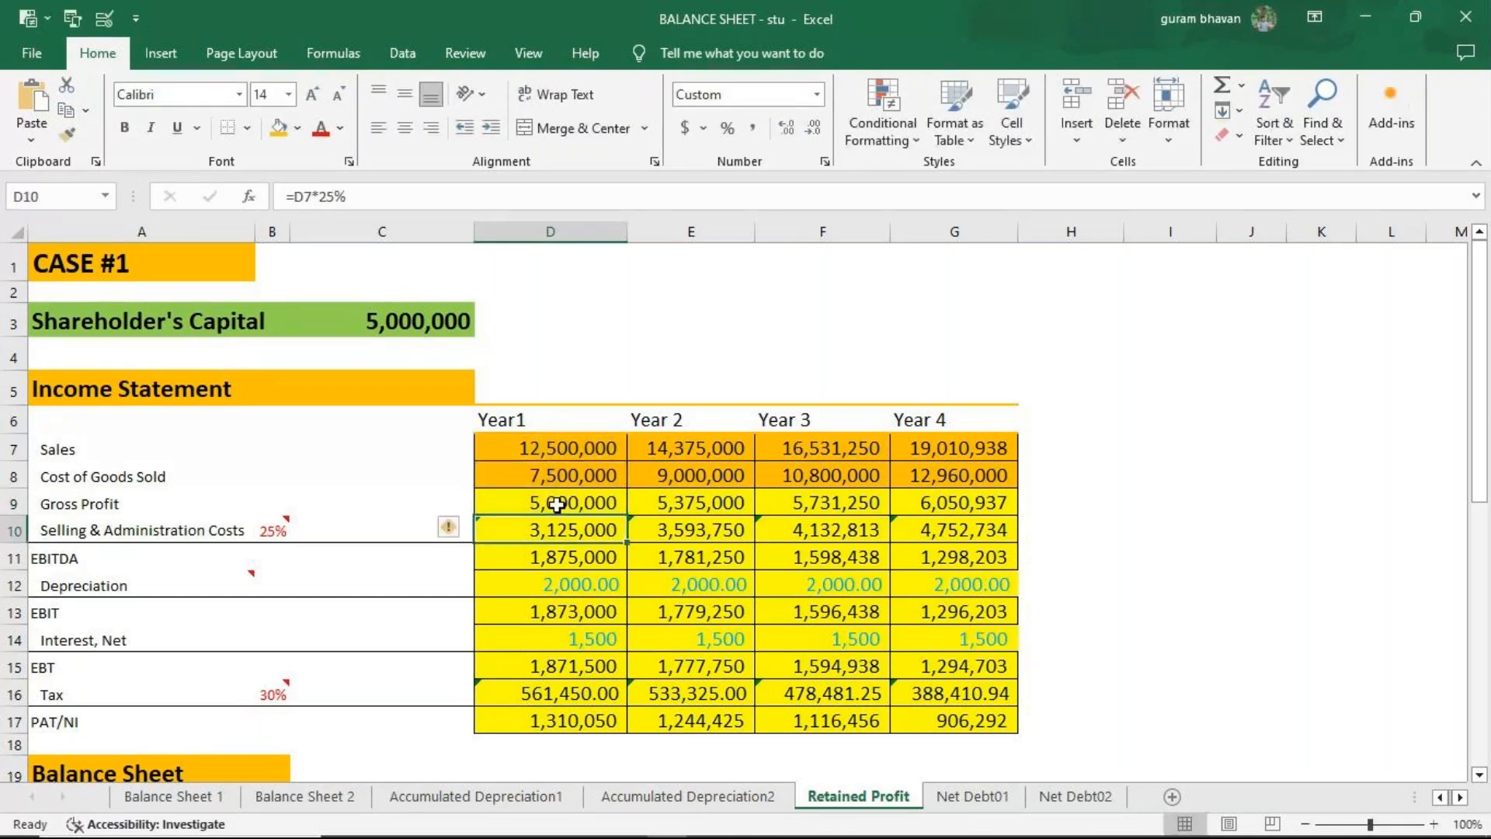
key("F2")
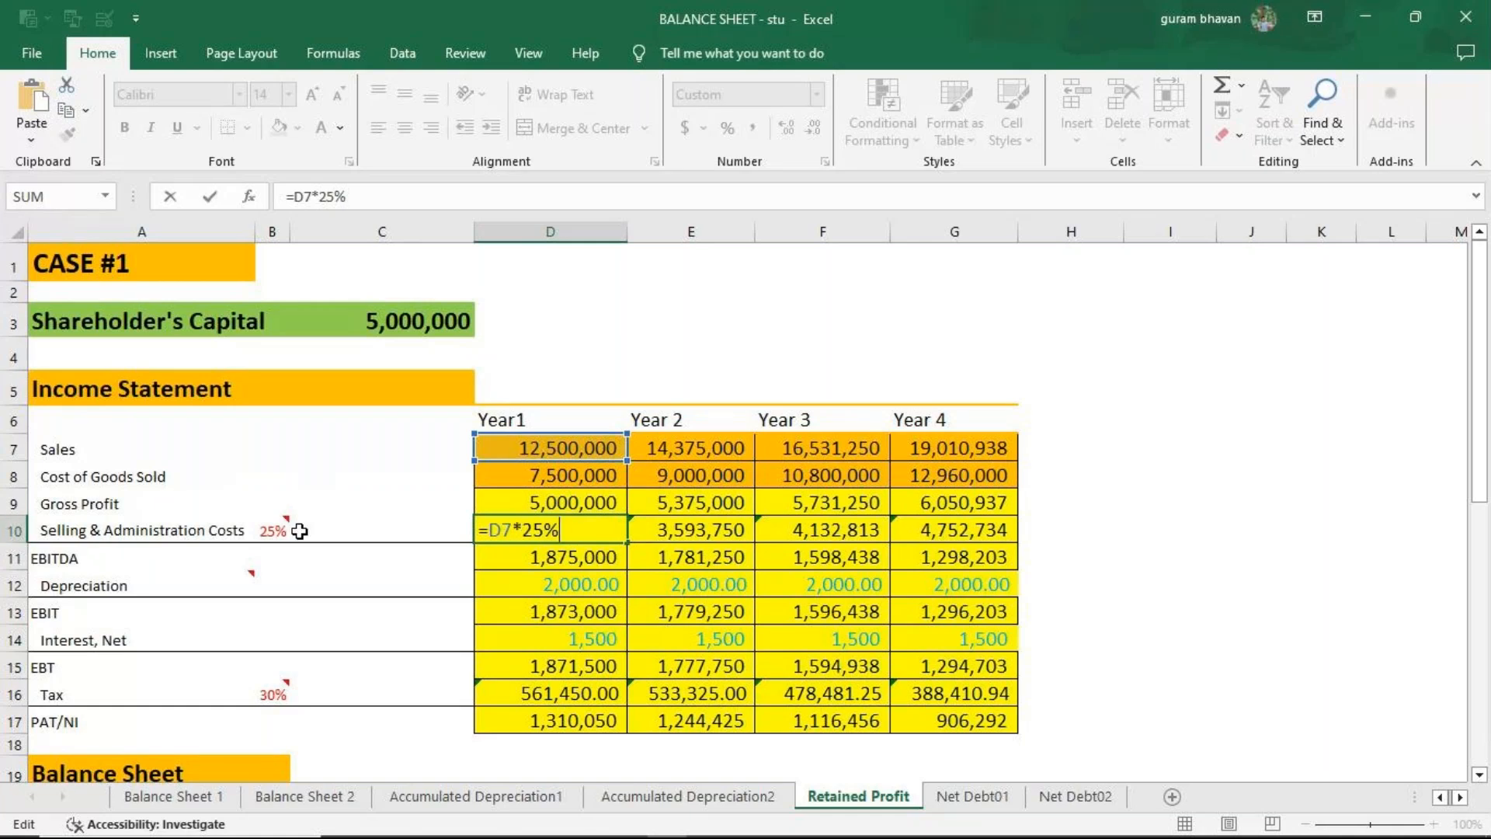
mouse_move(272, 528)
key("Return")
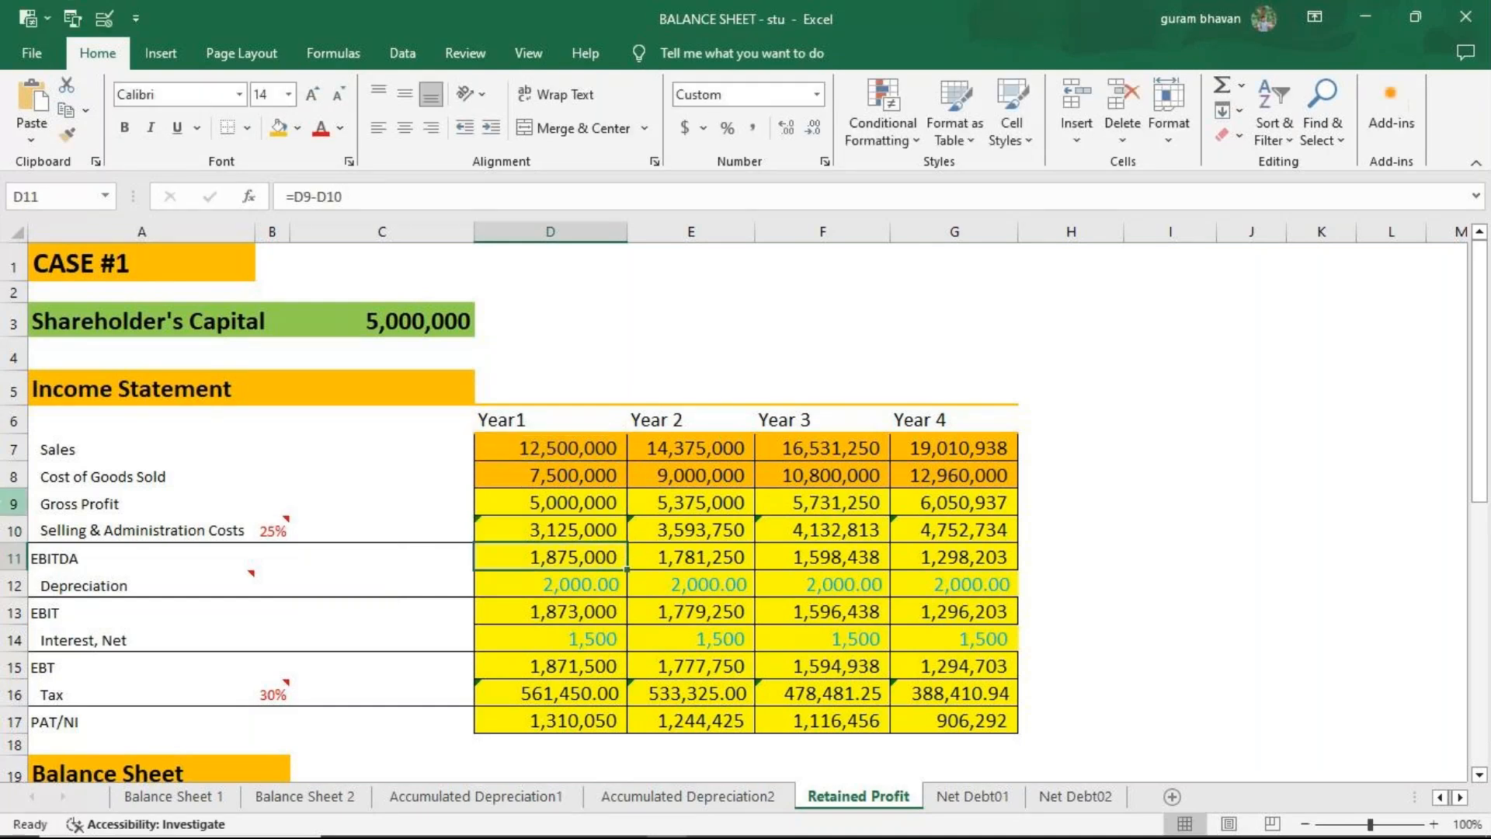
mouse_move(48, 584)
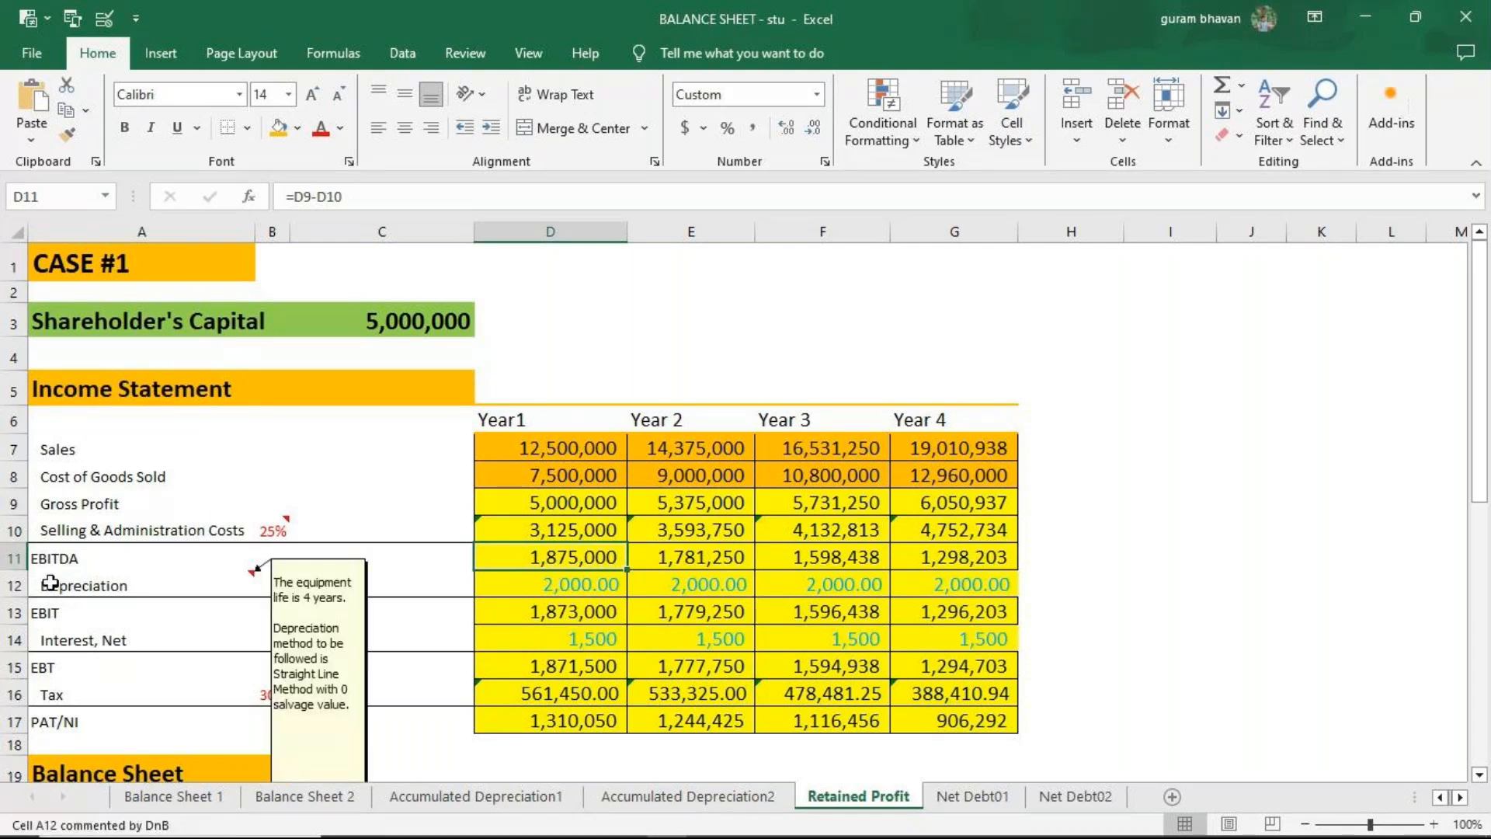
key("F2")
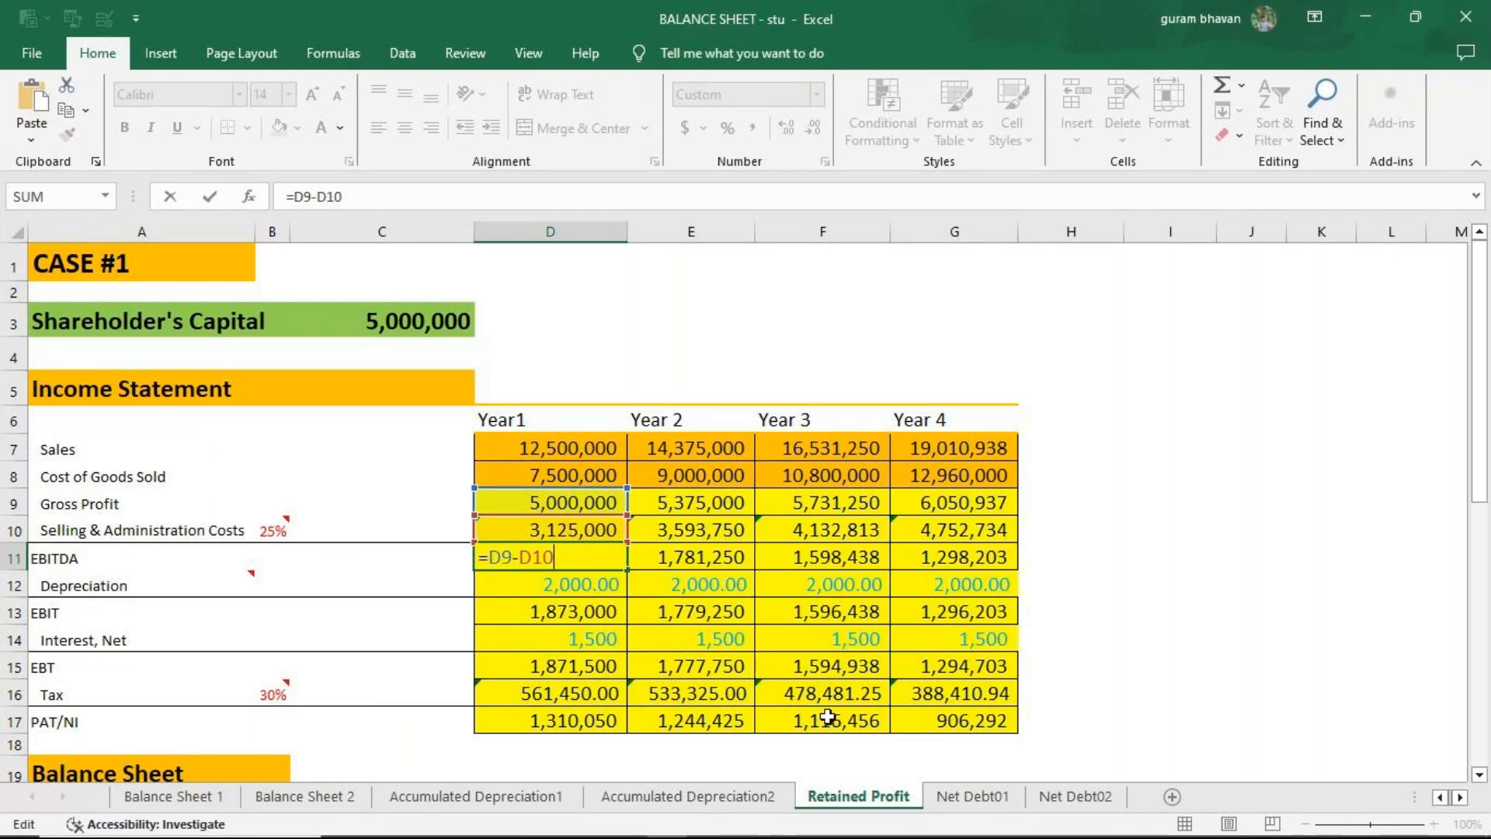
key("Return")
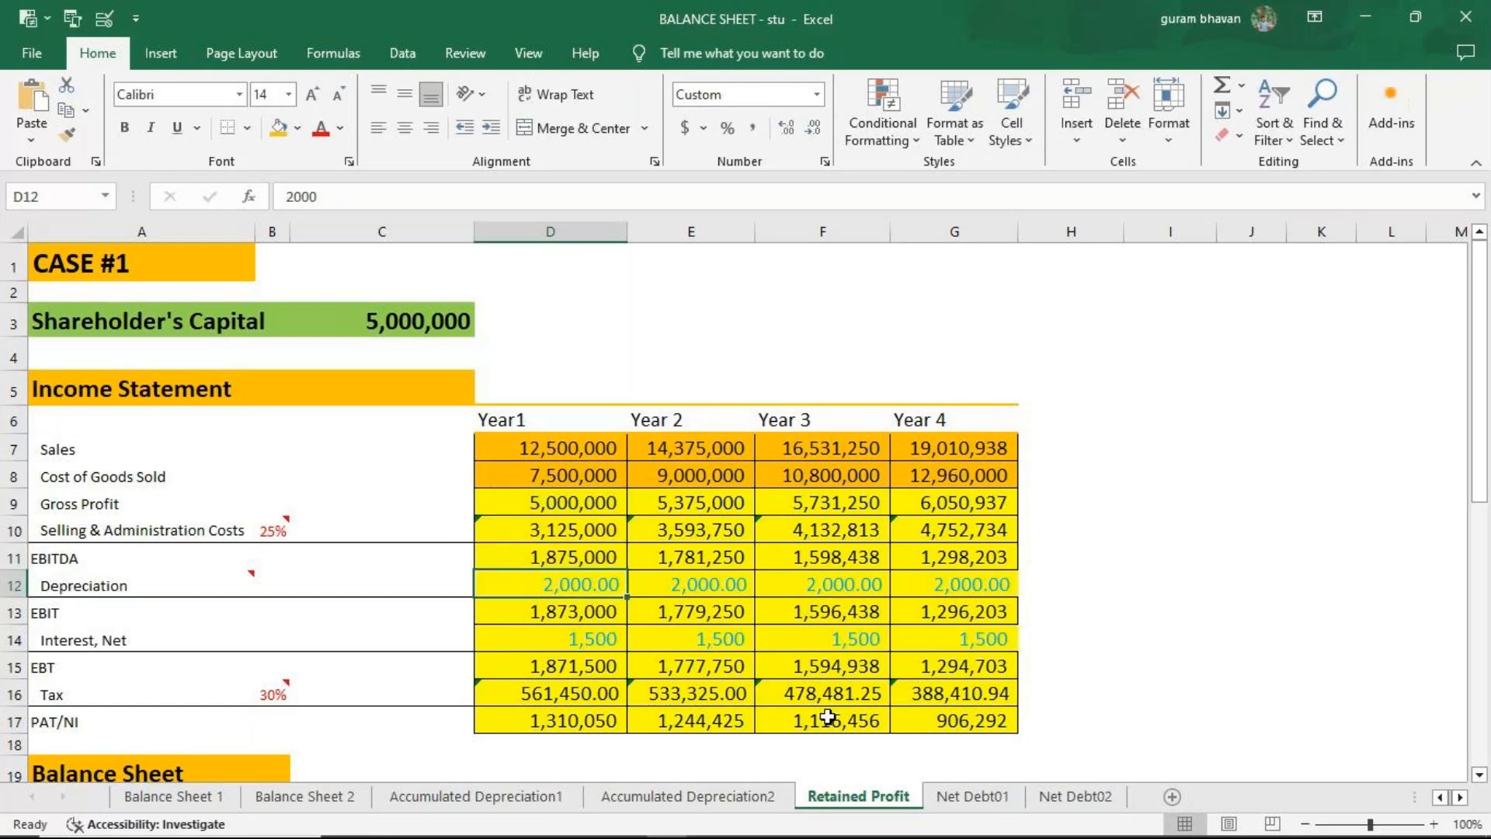
Review the Year 1 formulas for EBIT, EBT, Tax and PAT/NI, along with the tax rate comment.
key("Down")
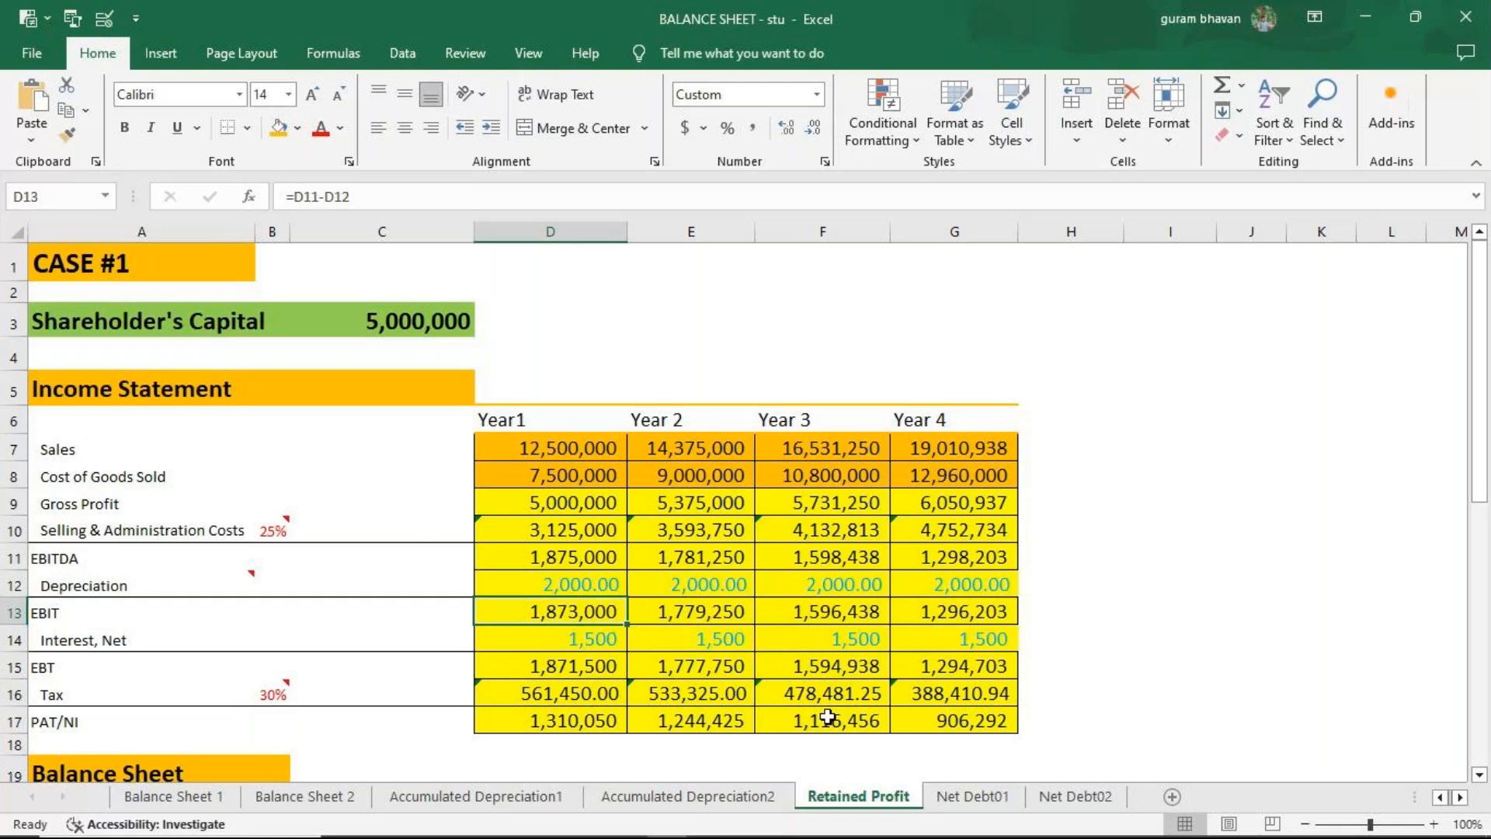
key("F2")
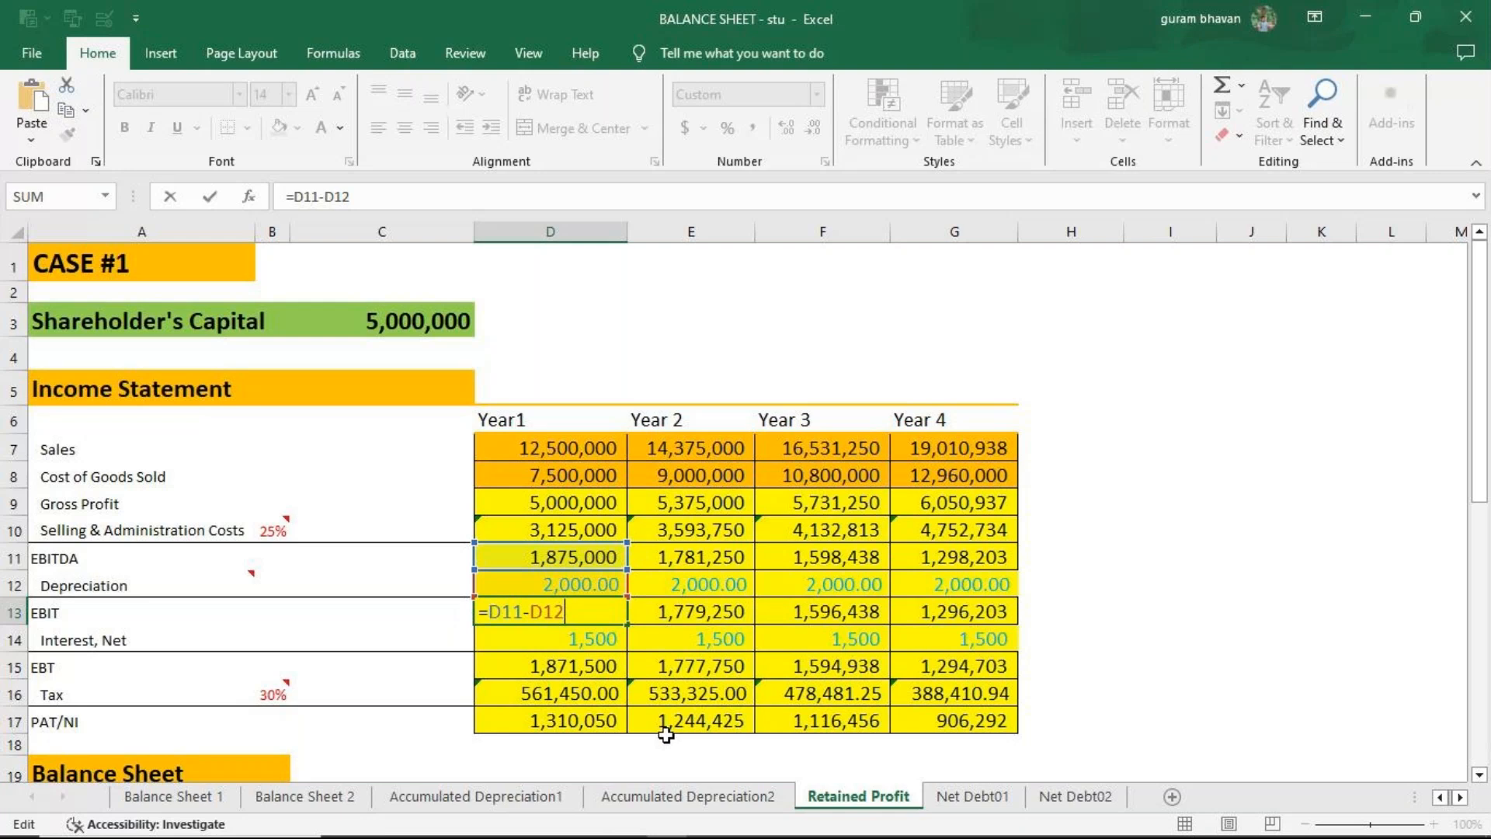
key("Return")
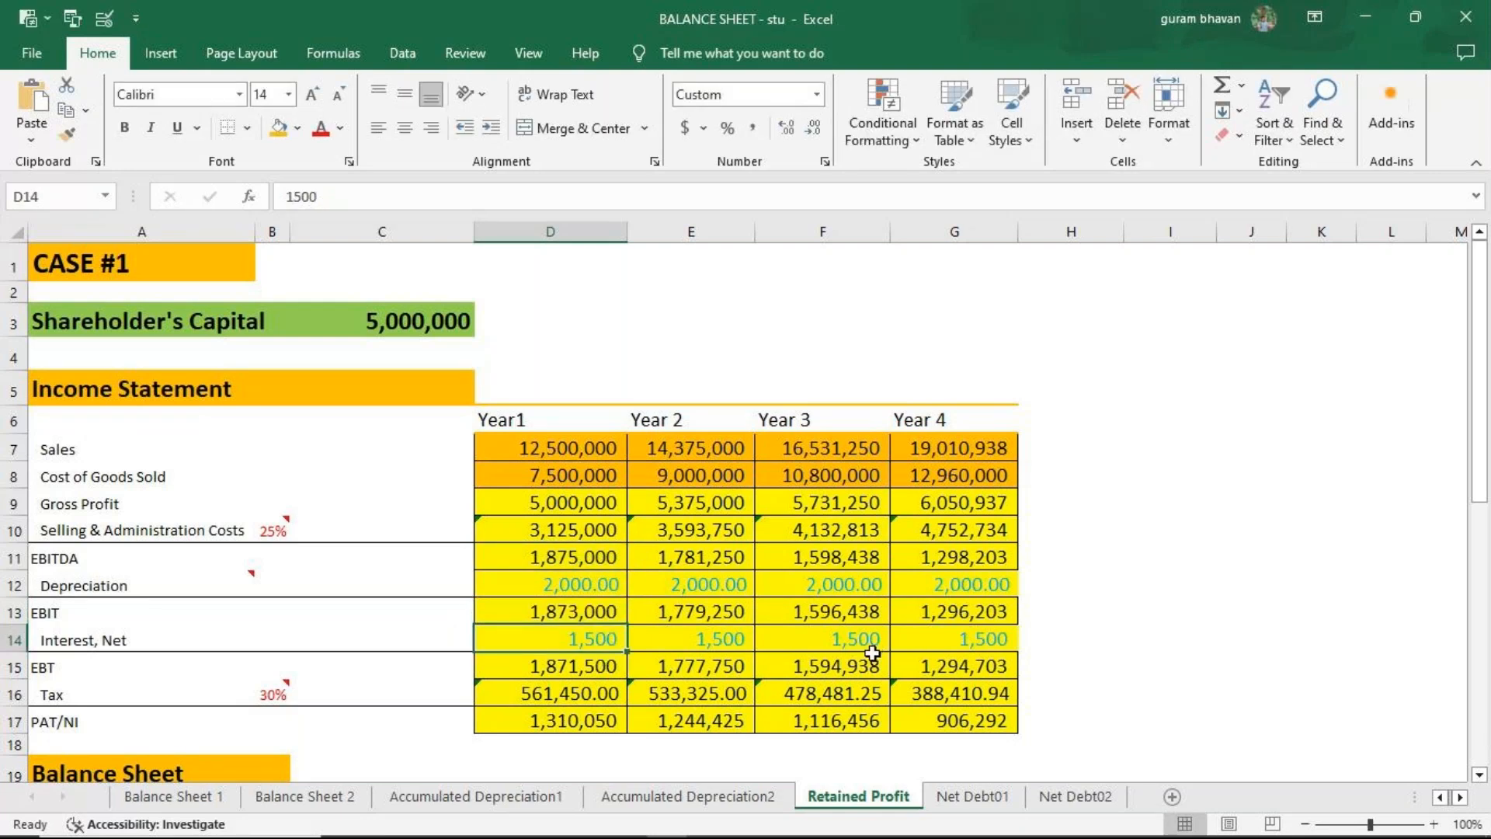
left_click(598, 671)
type("=D13-D14")
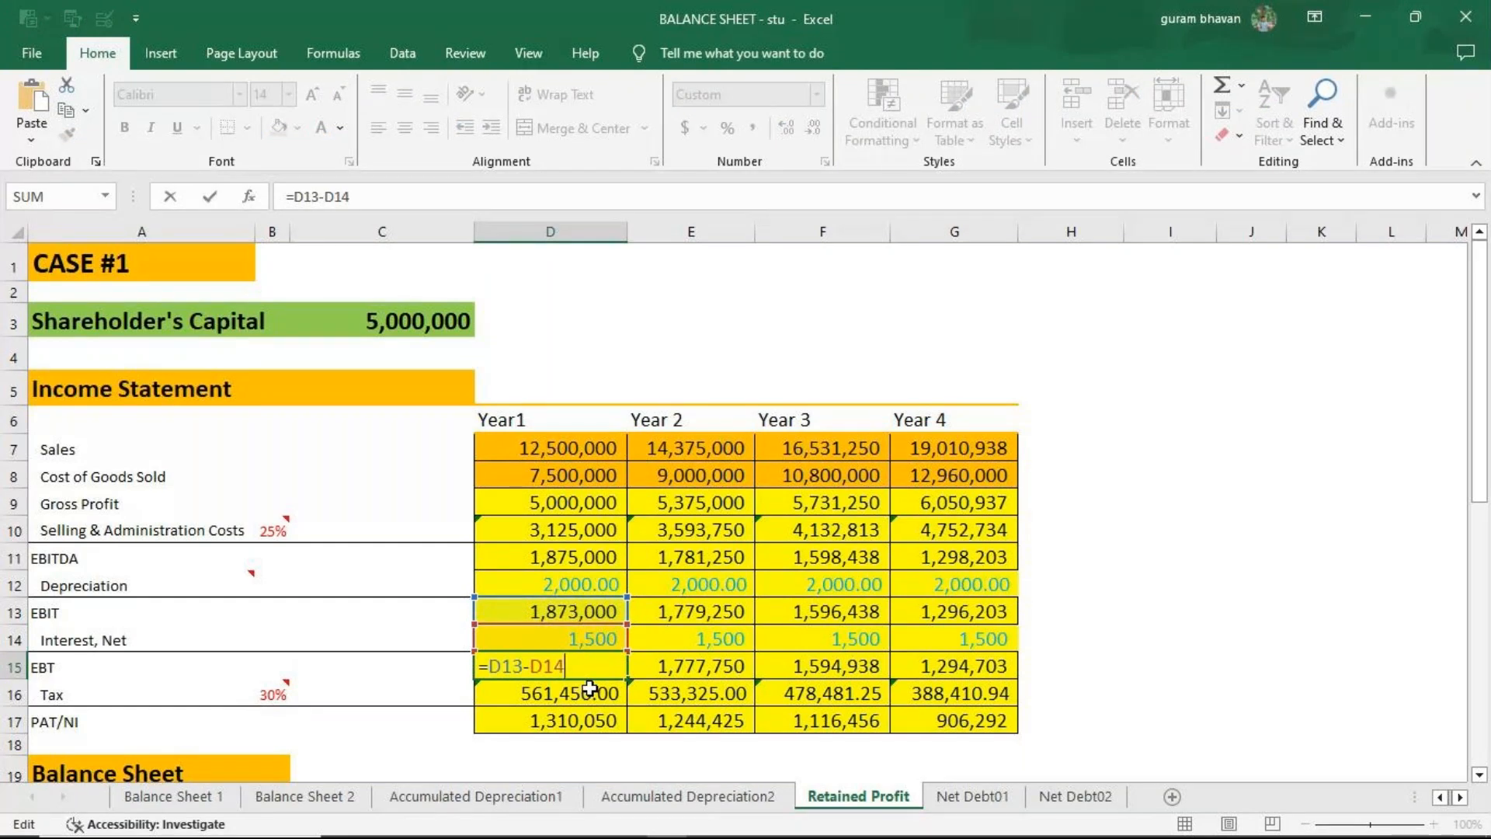
key("Return")
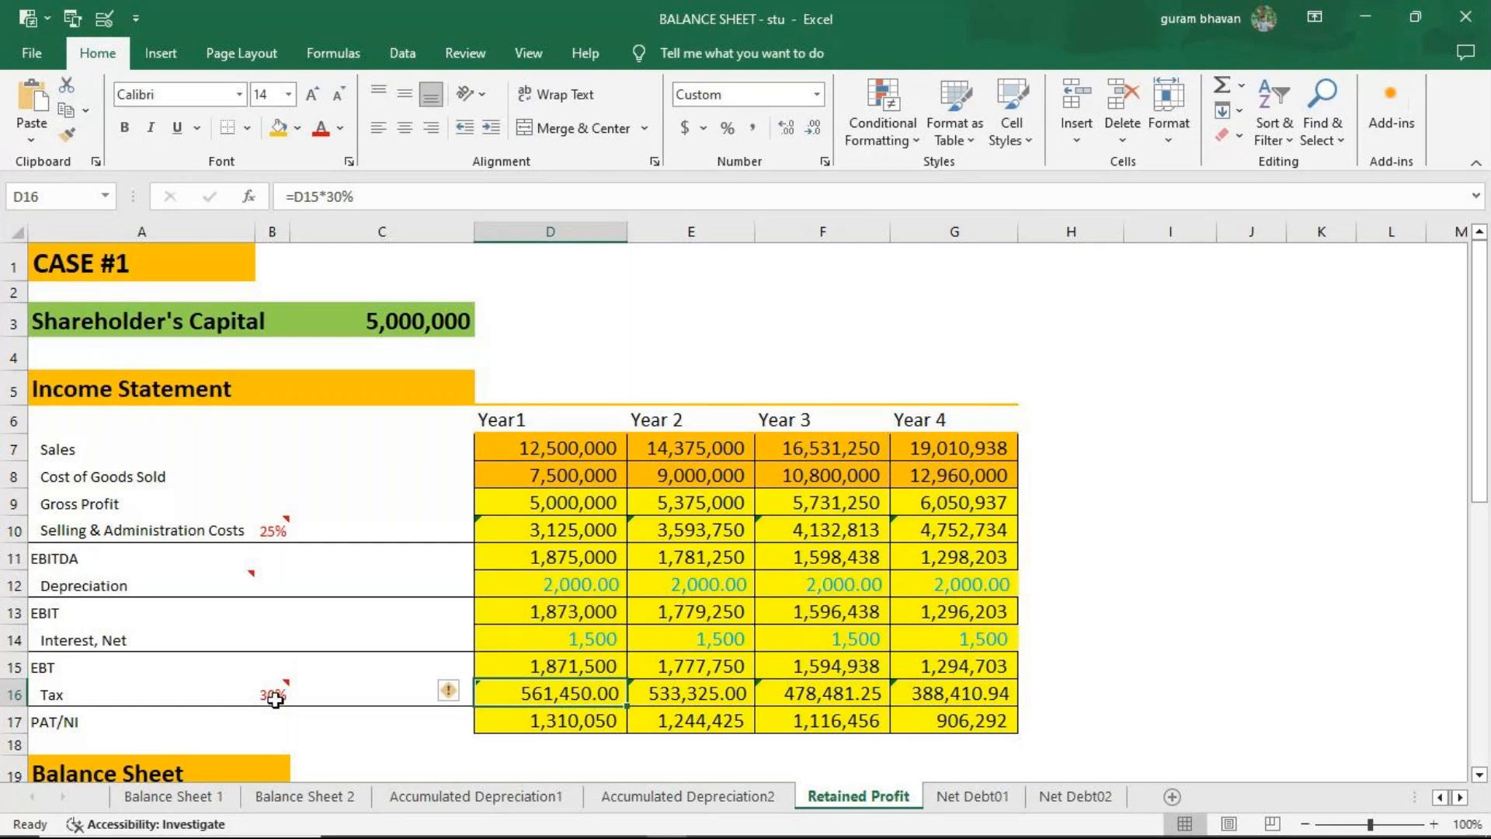
mouse_move(276, 697)
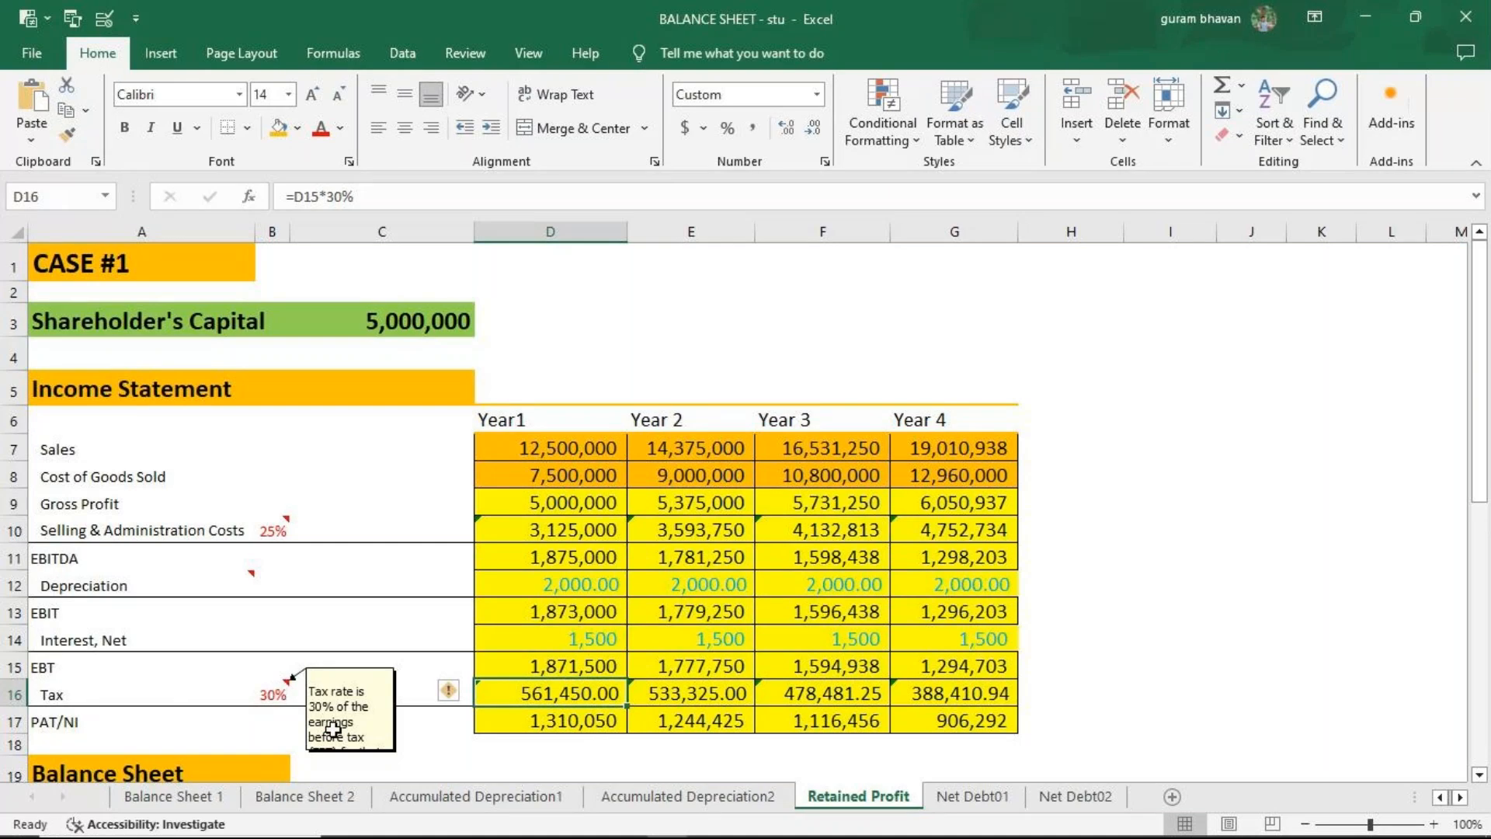
double_click(590, 693)
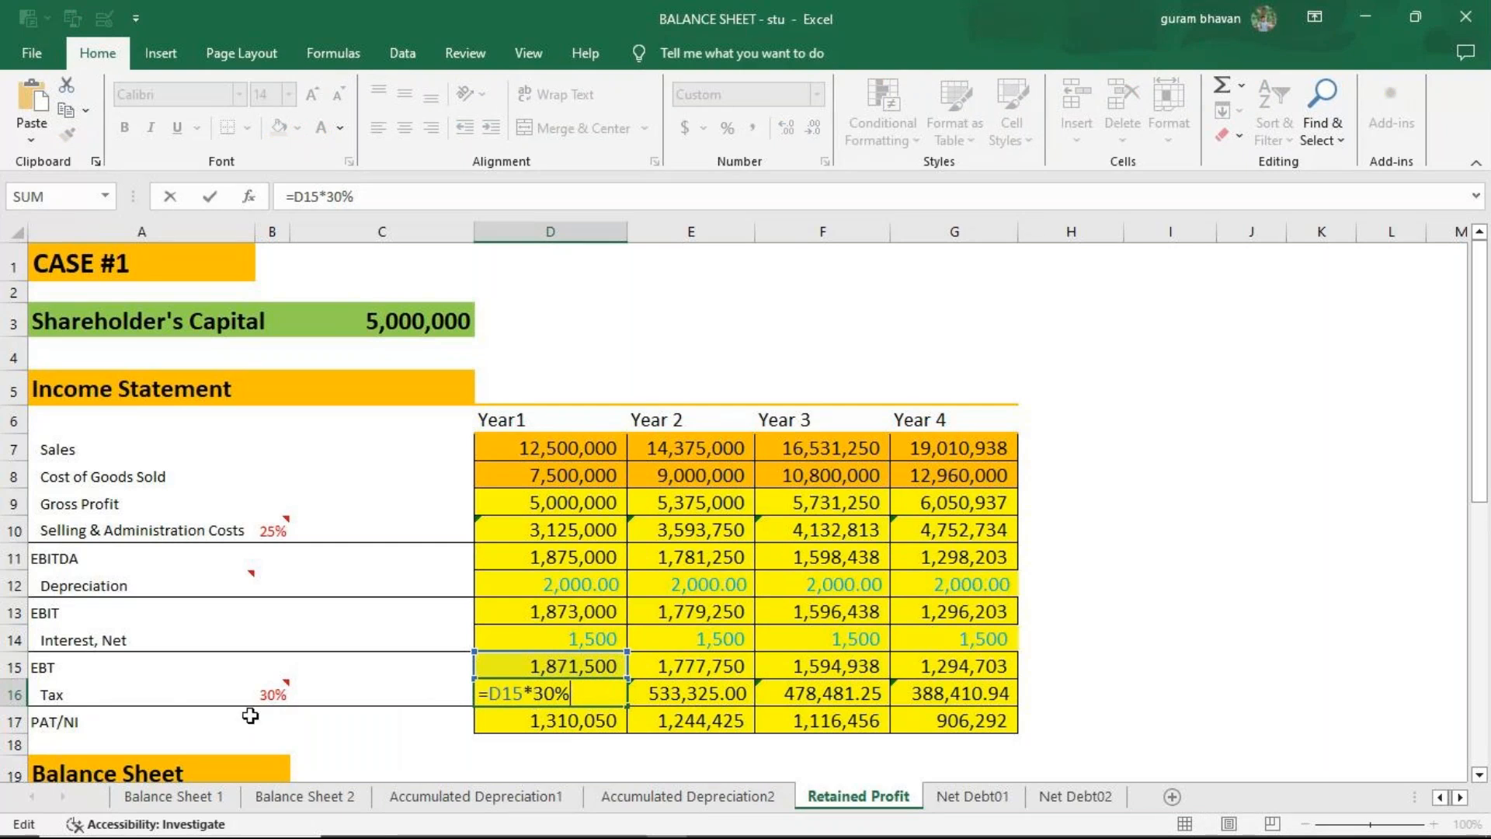
key("Return")
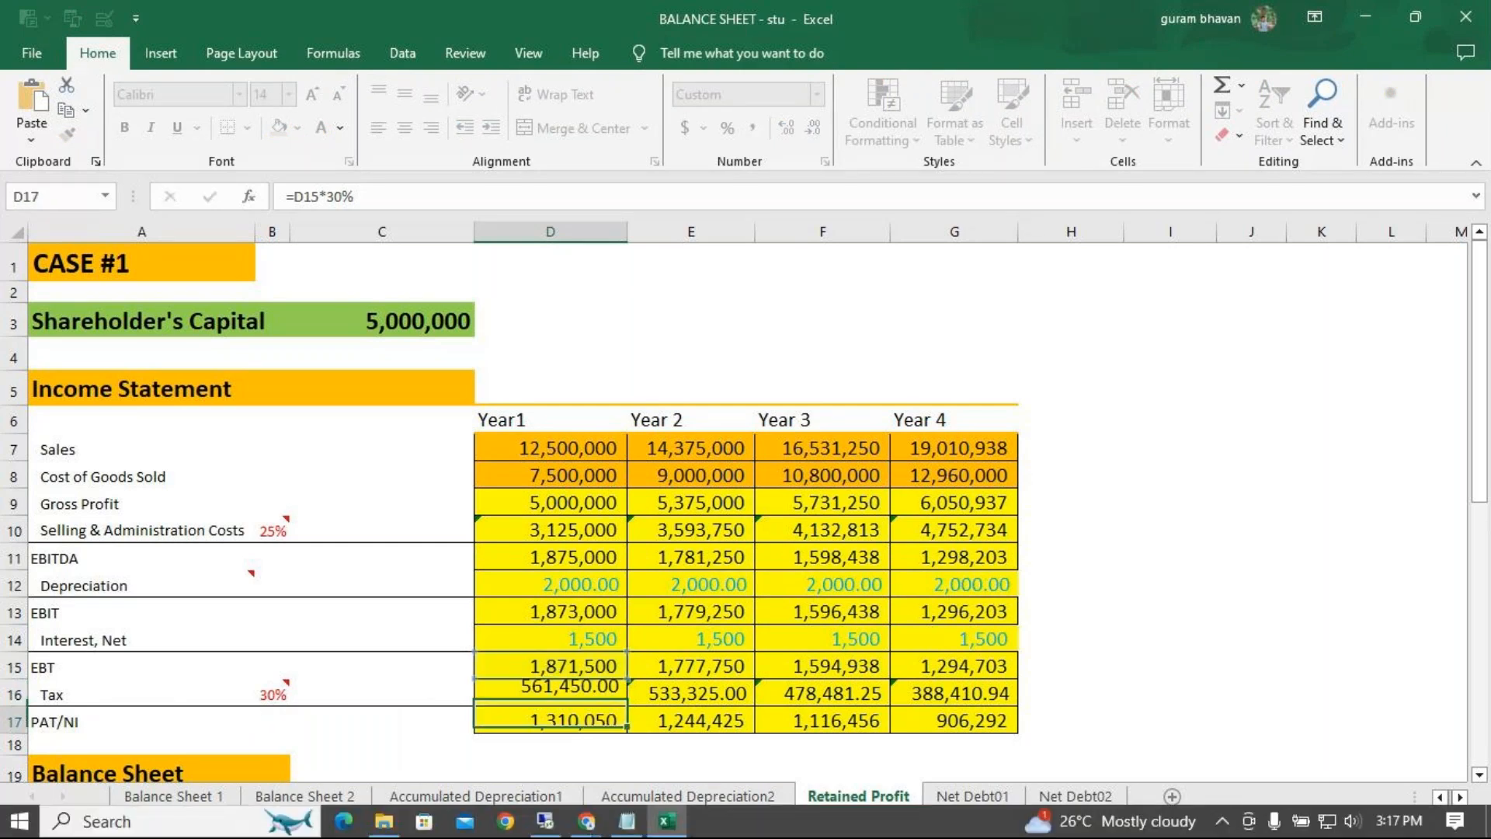
key("F2")
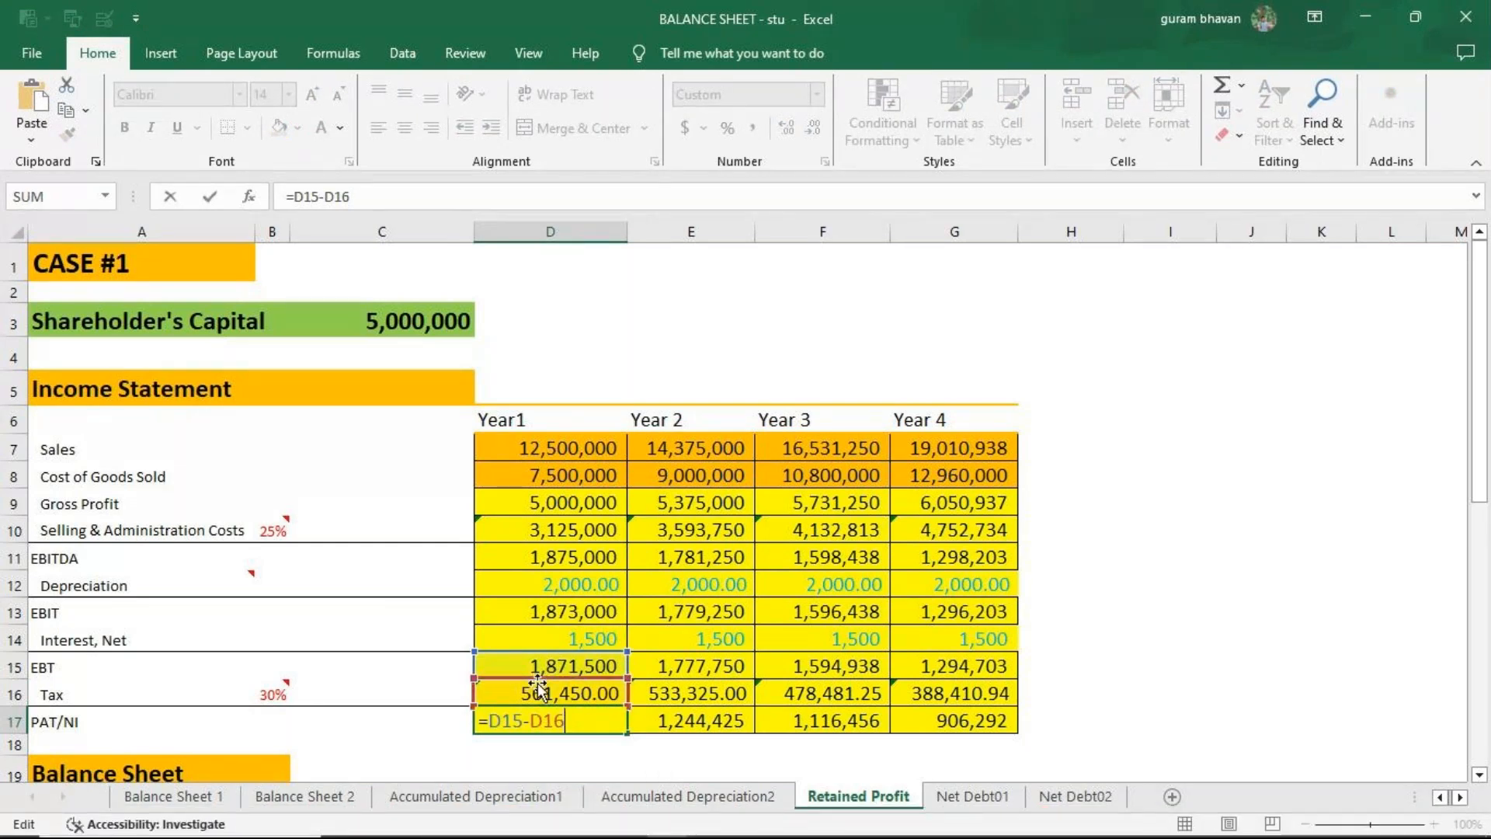
key("Return")
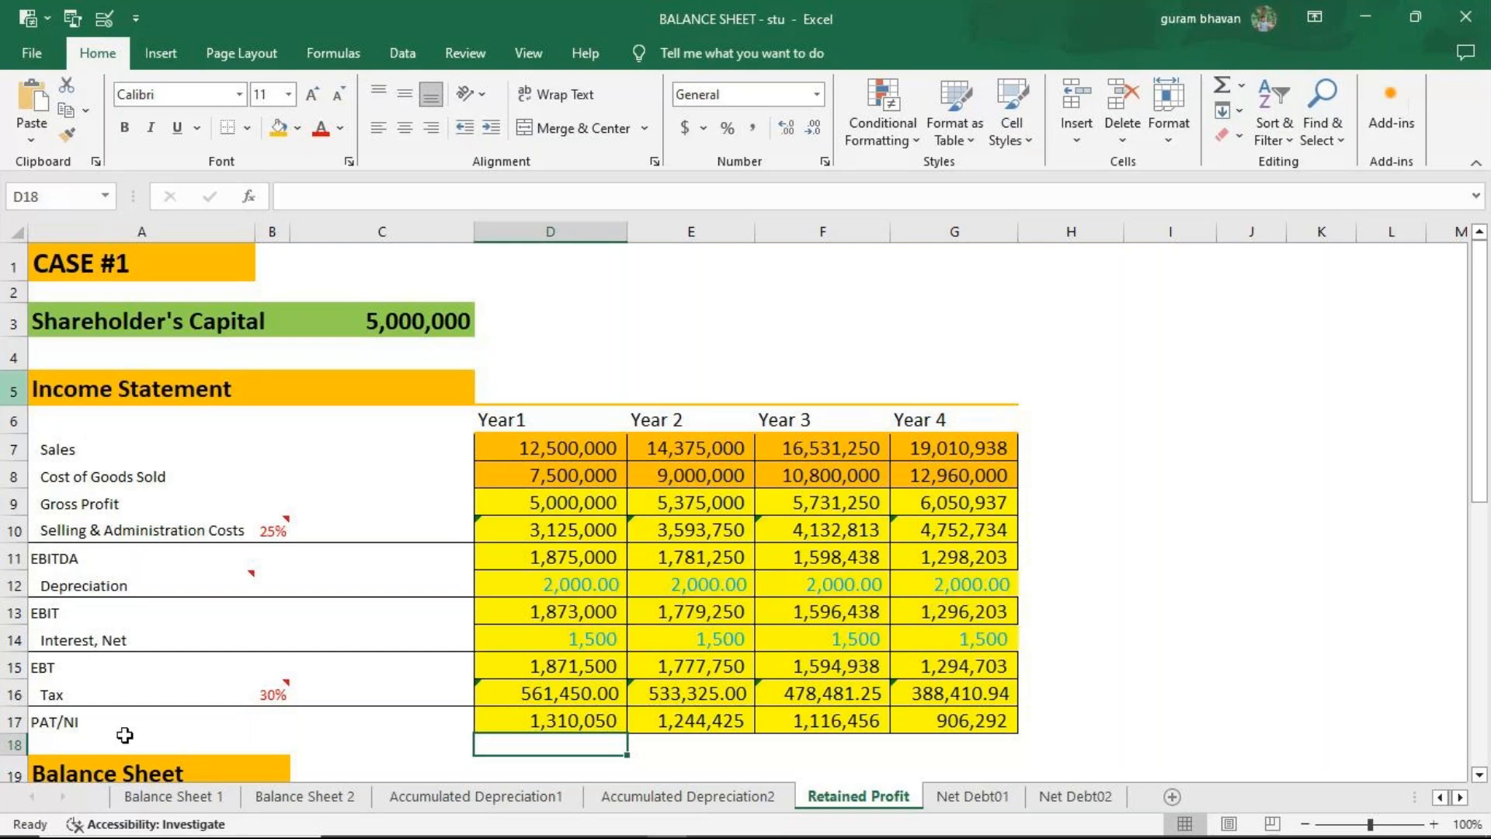
left_click_drag(559, 449, 924, 475)
left_click_drag(570, 503, 994, 557)
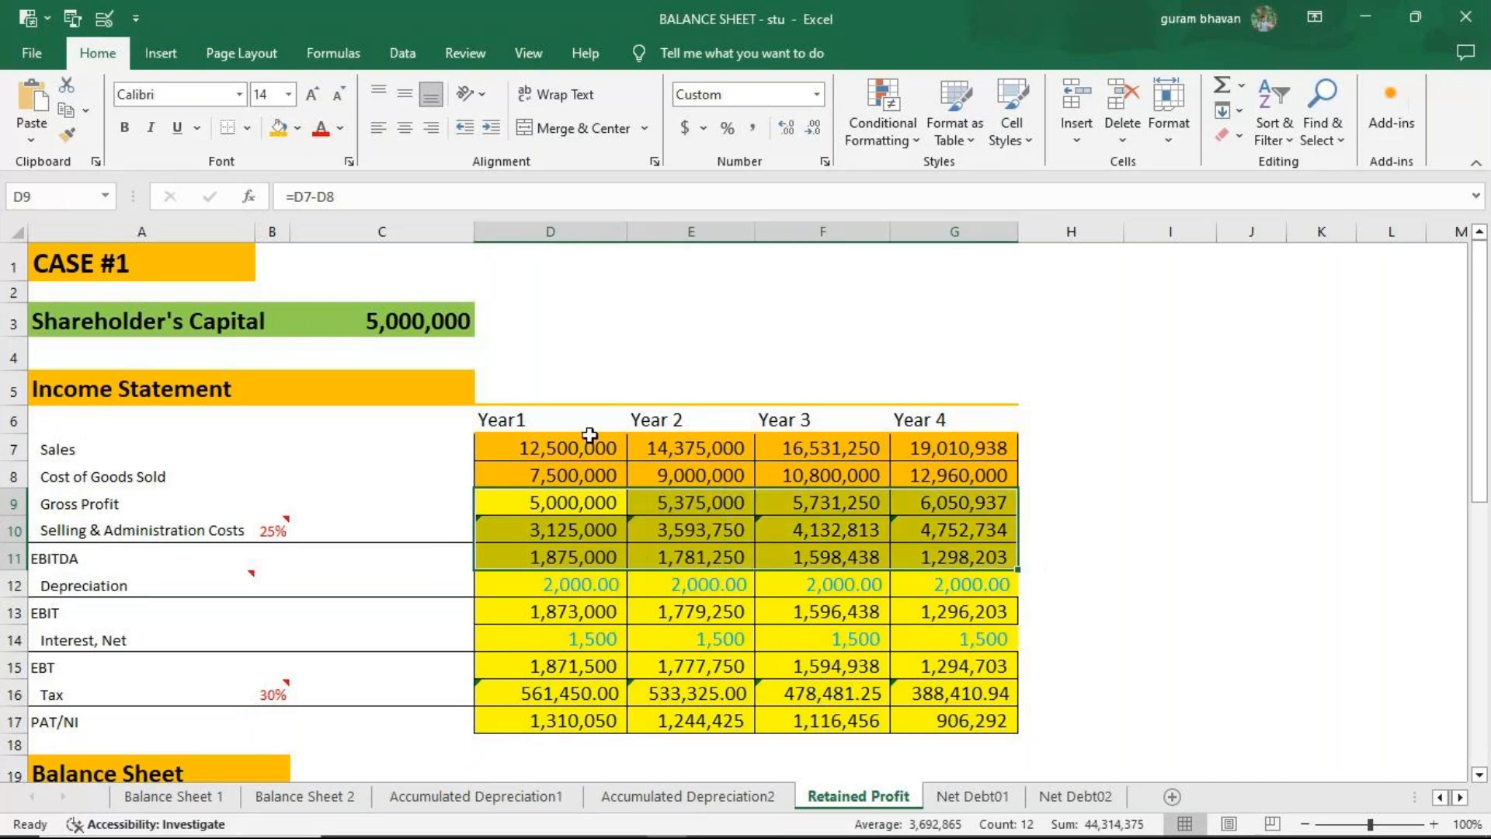
left_click_drag(548, 438, 993, 713)
key("ctrl+c")
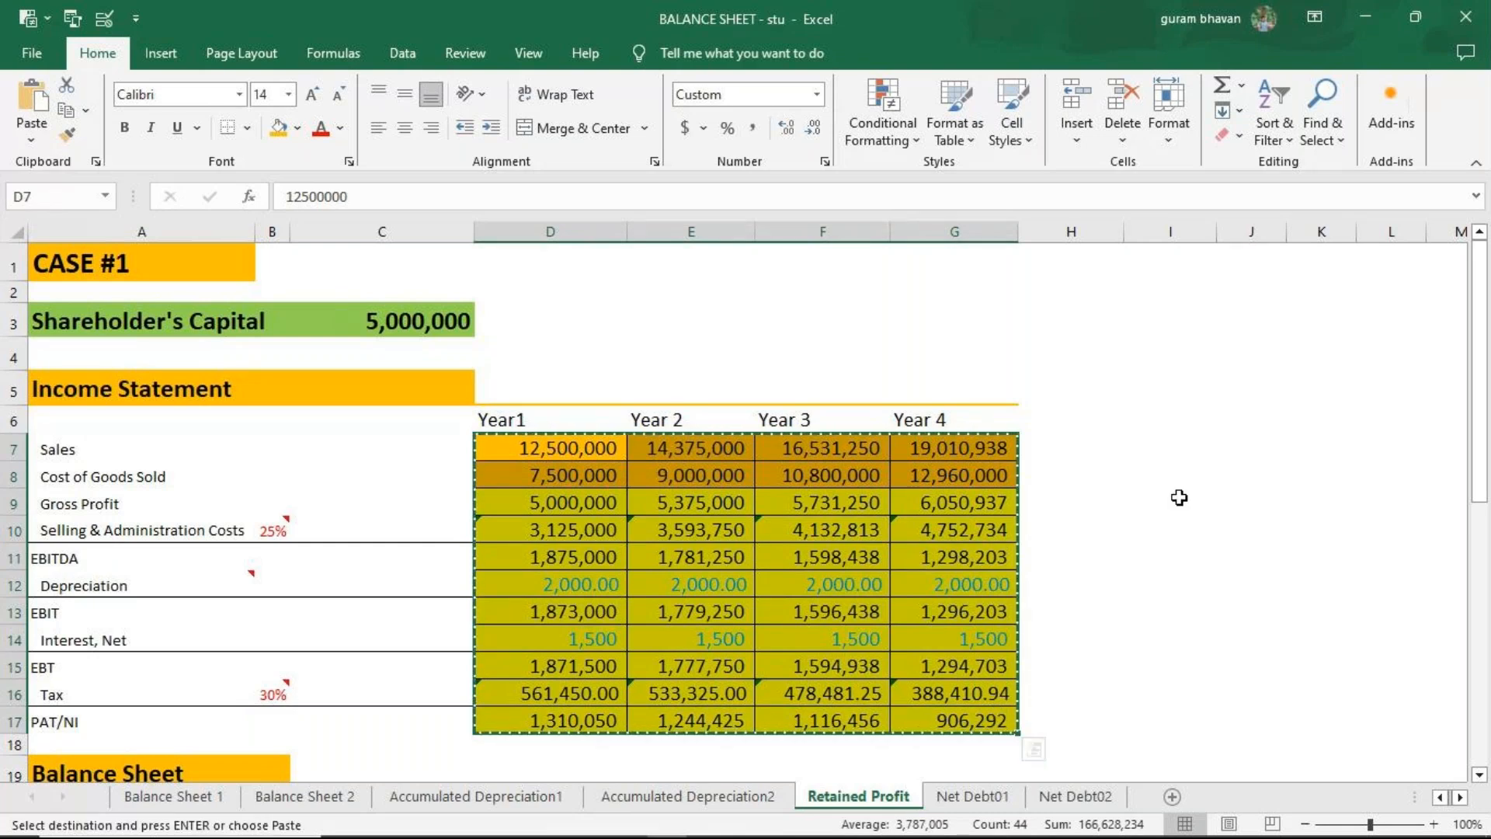
left_click(501, 418)
double_click(549, 420)
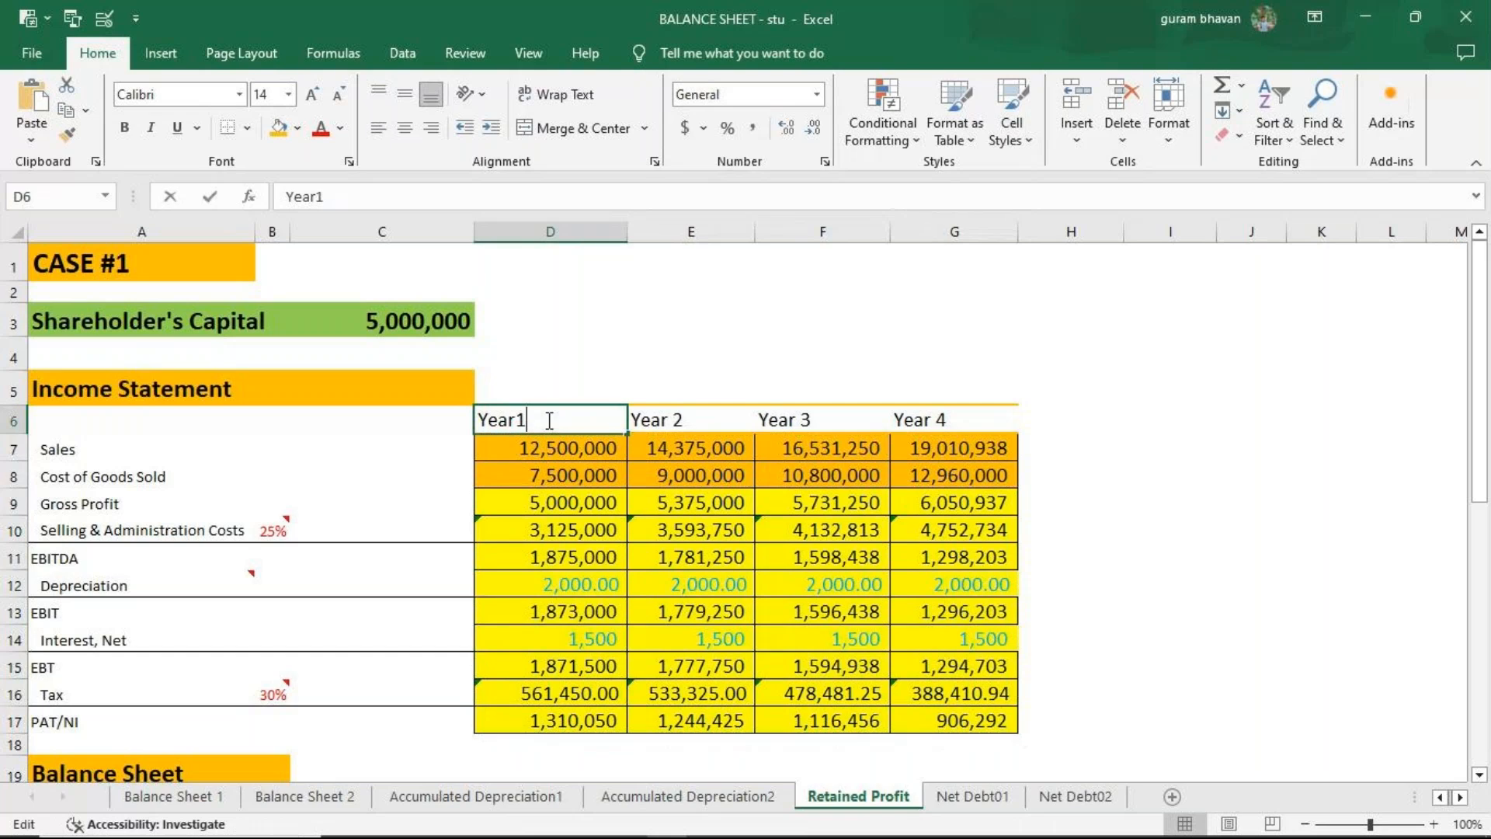
Copy the four-year income statement block D6:G17, including its year headings, and paste the copy starting at I6.
left_click_drag(543, 419, 938, 721)
key("ctrl+c")
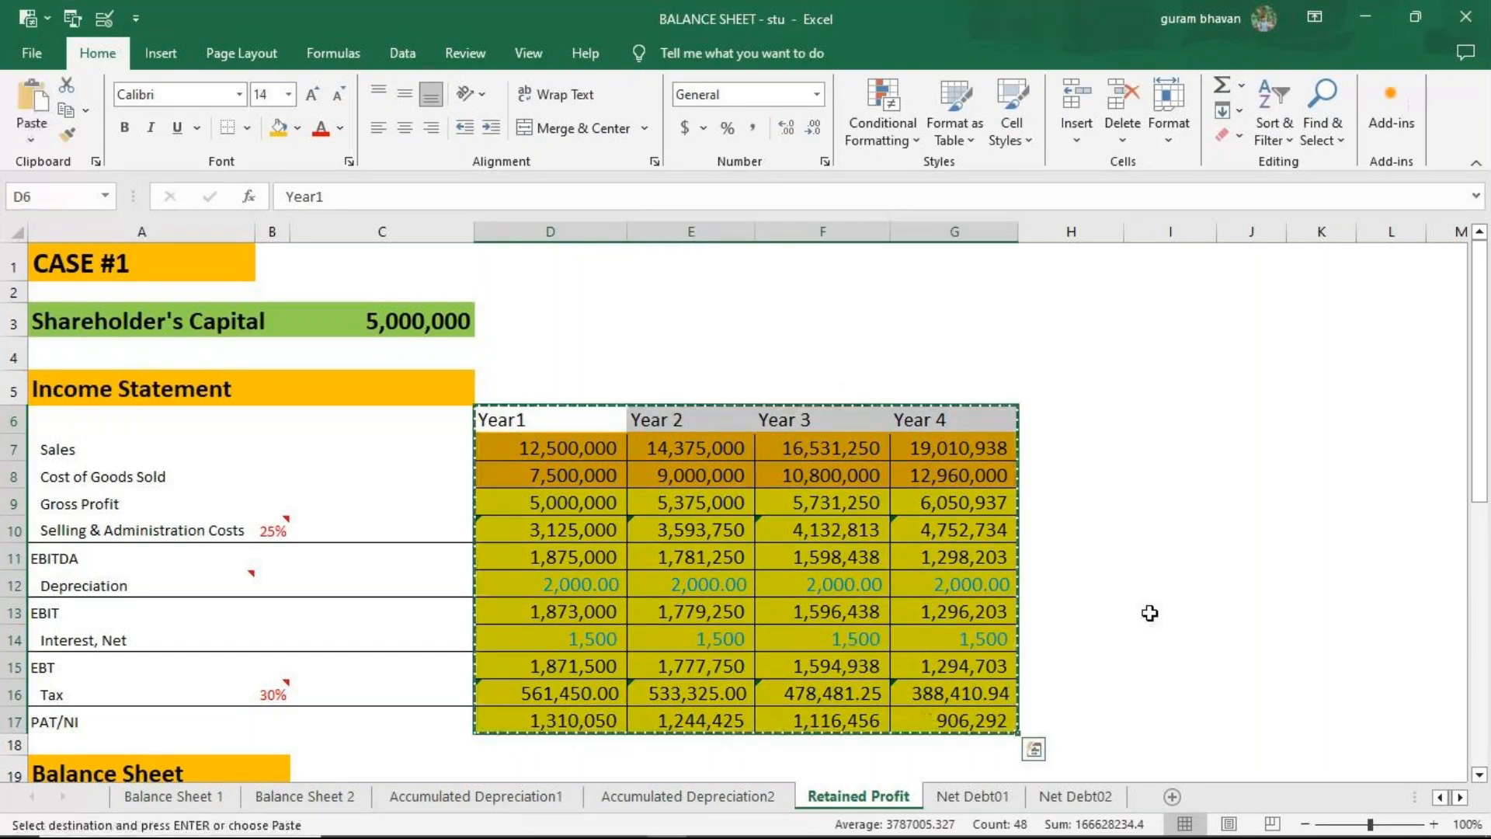
left_click(1141, 412)
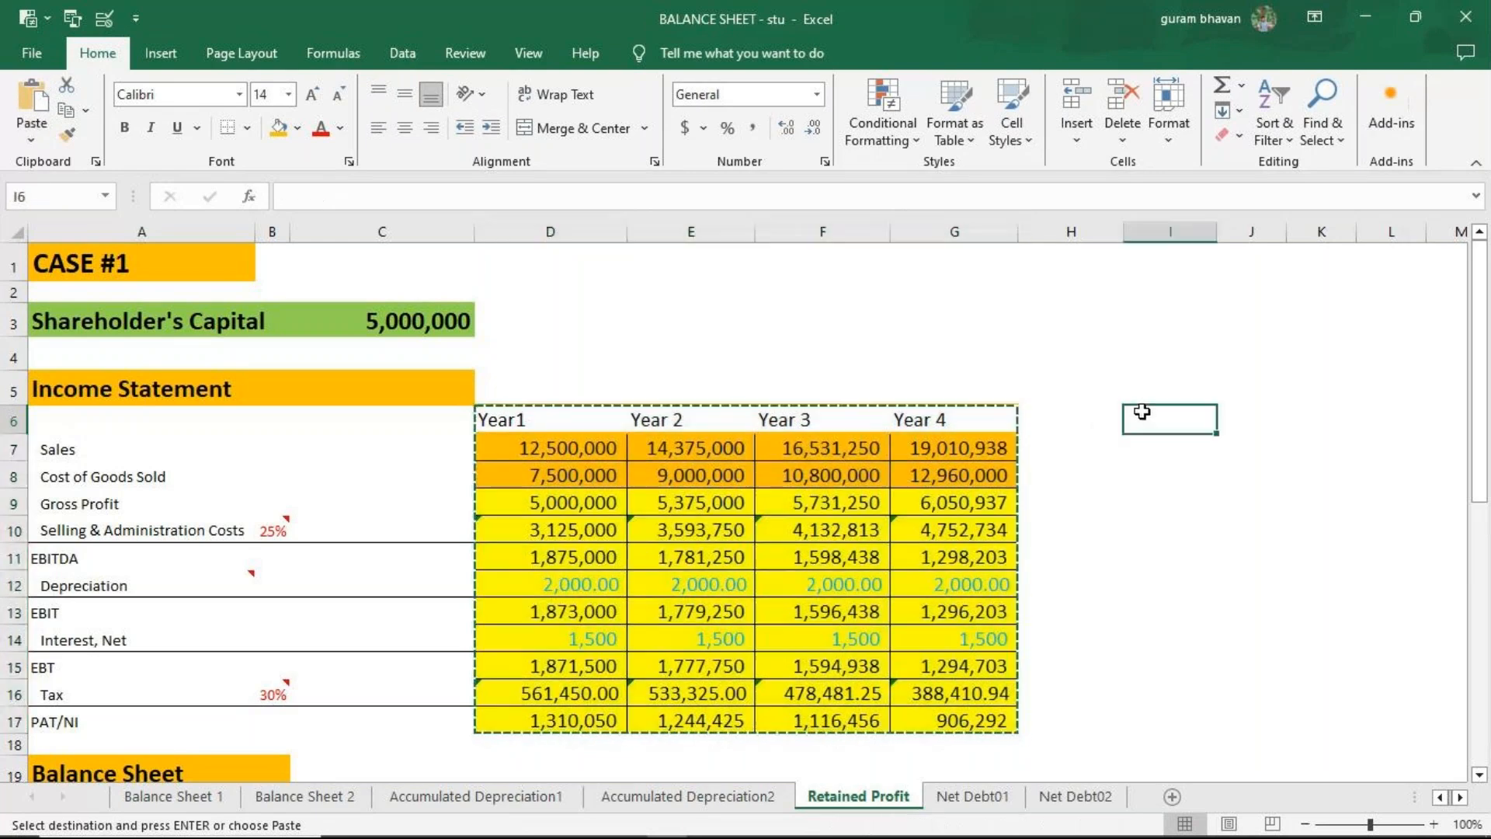
key("ctrl+v")
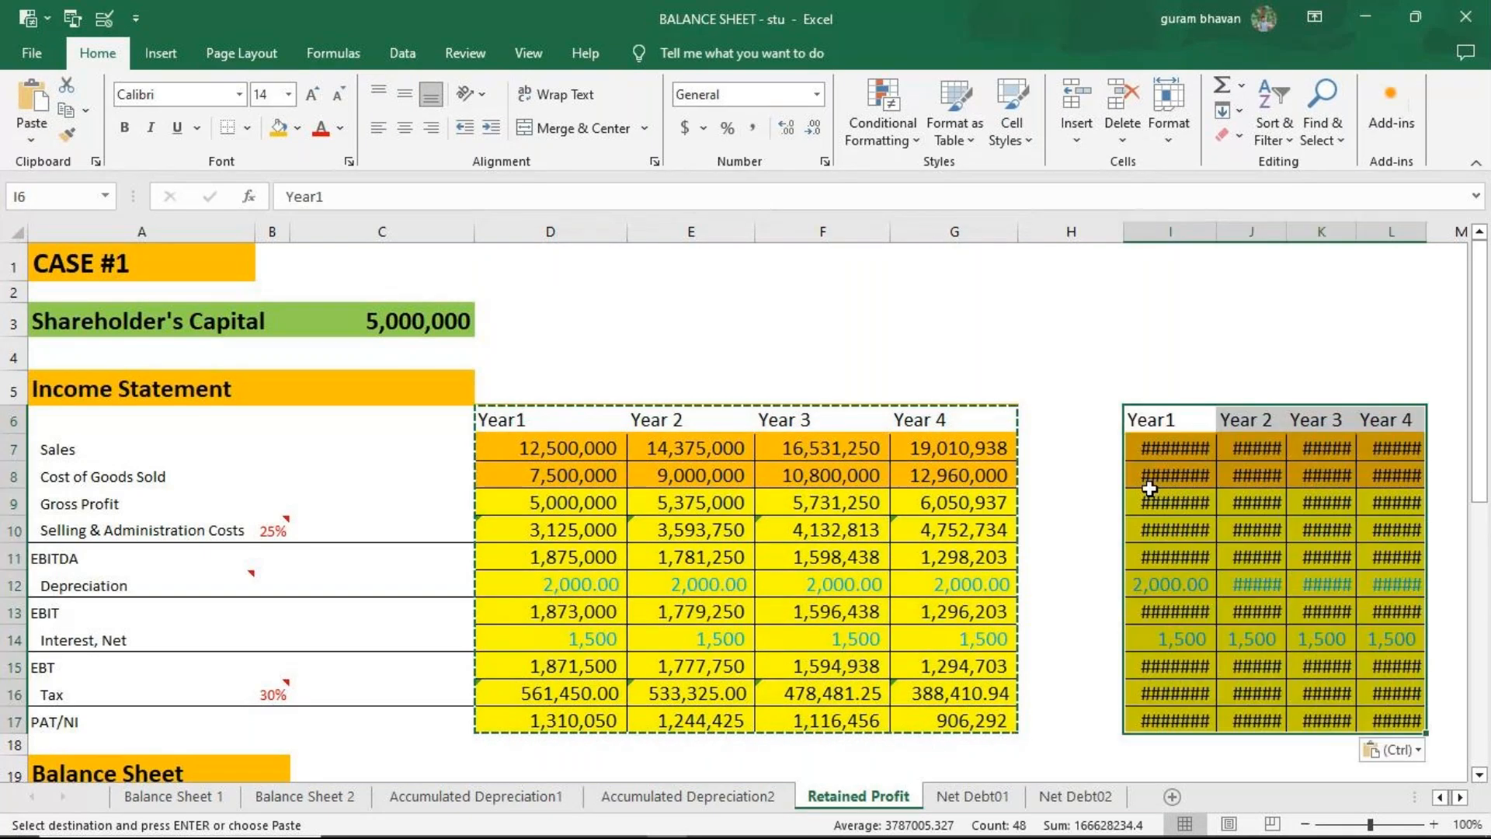
left_click(1460, 798)
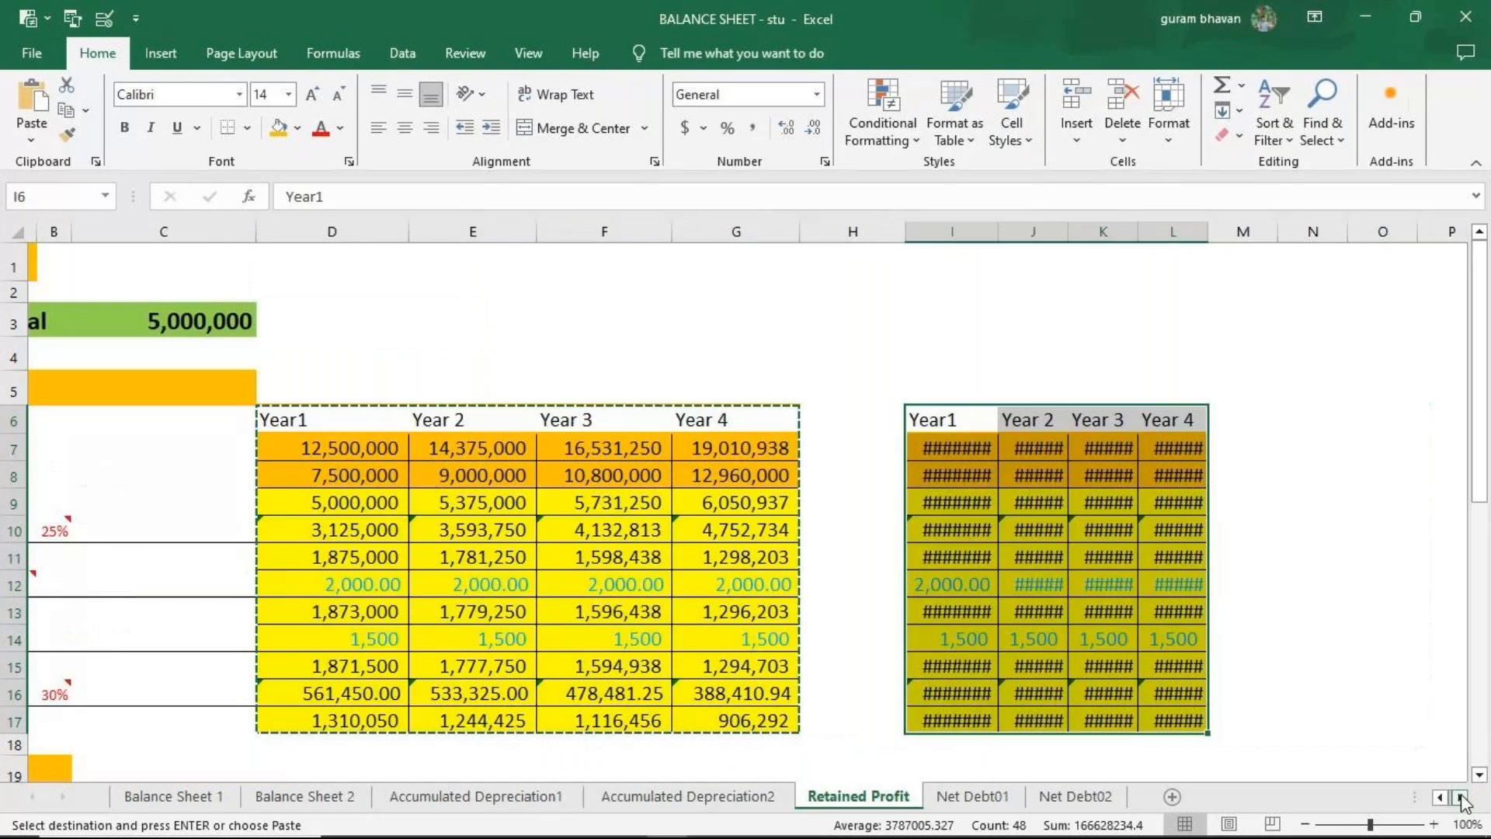
left_click(1305, 823)
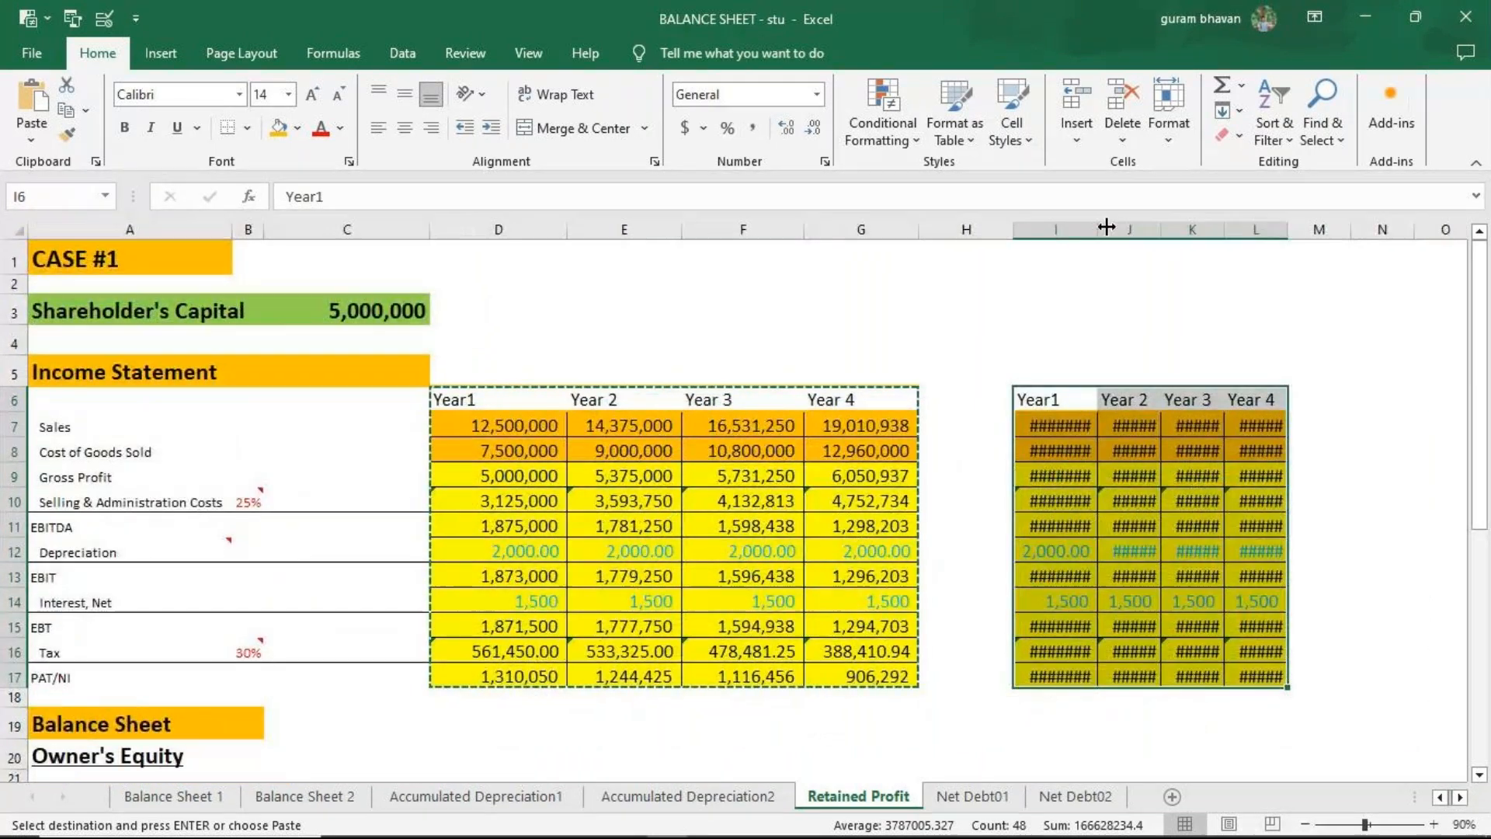
Auto-fit the widths of columns I through L to display the copied income statement figures.
double_click(1098, 229)
double_click(1185, 231)
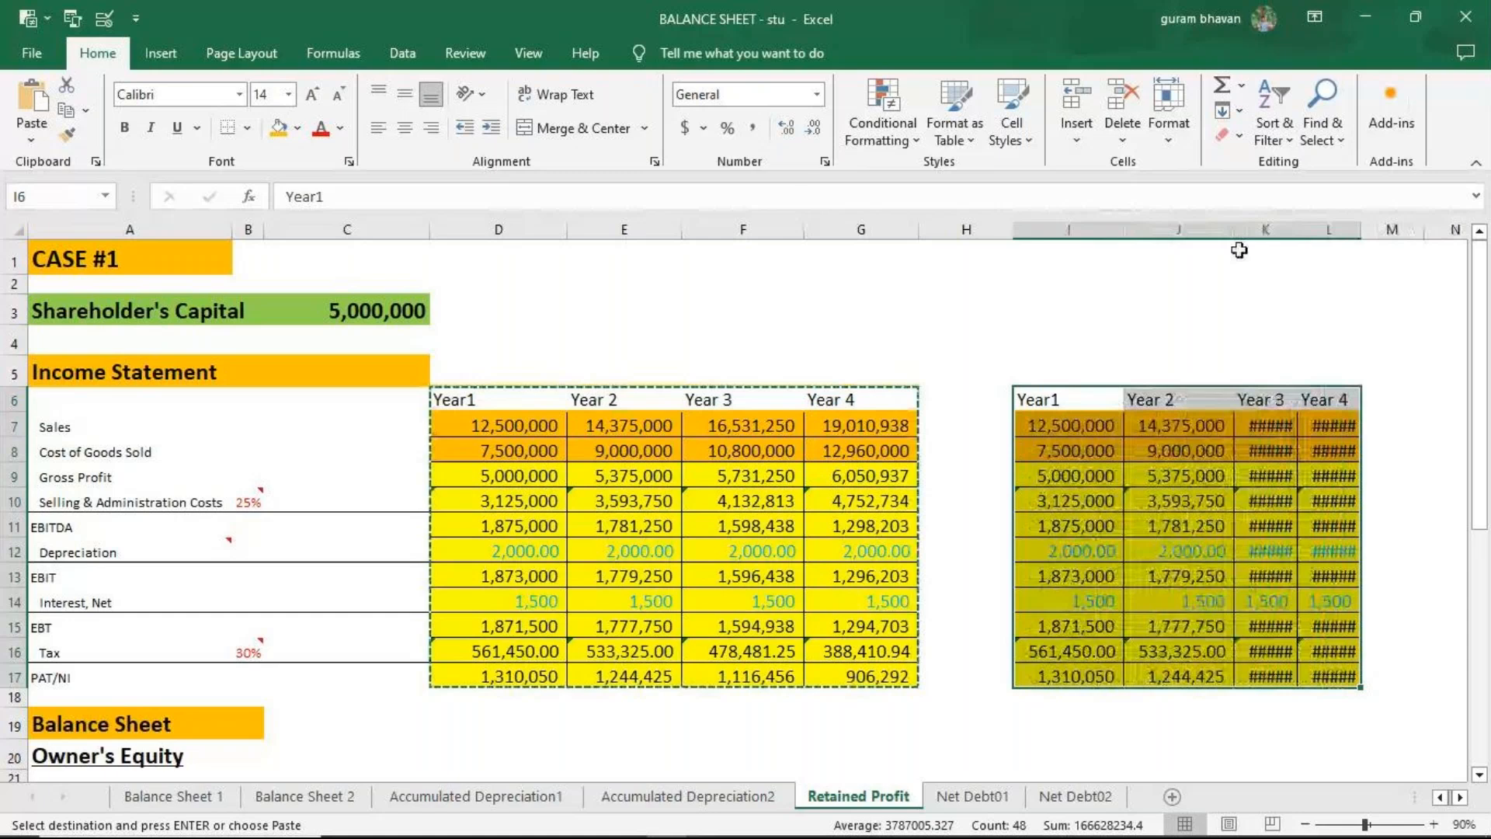
double_click(1298, 231)
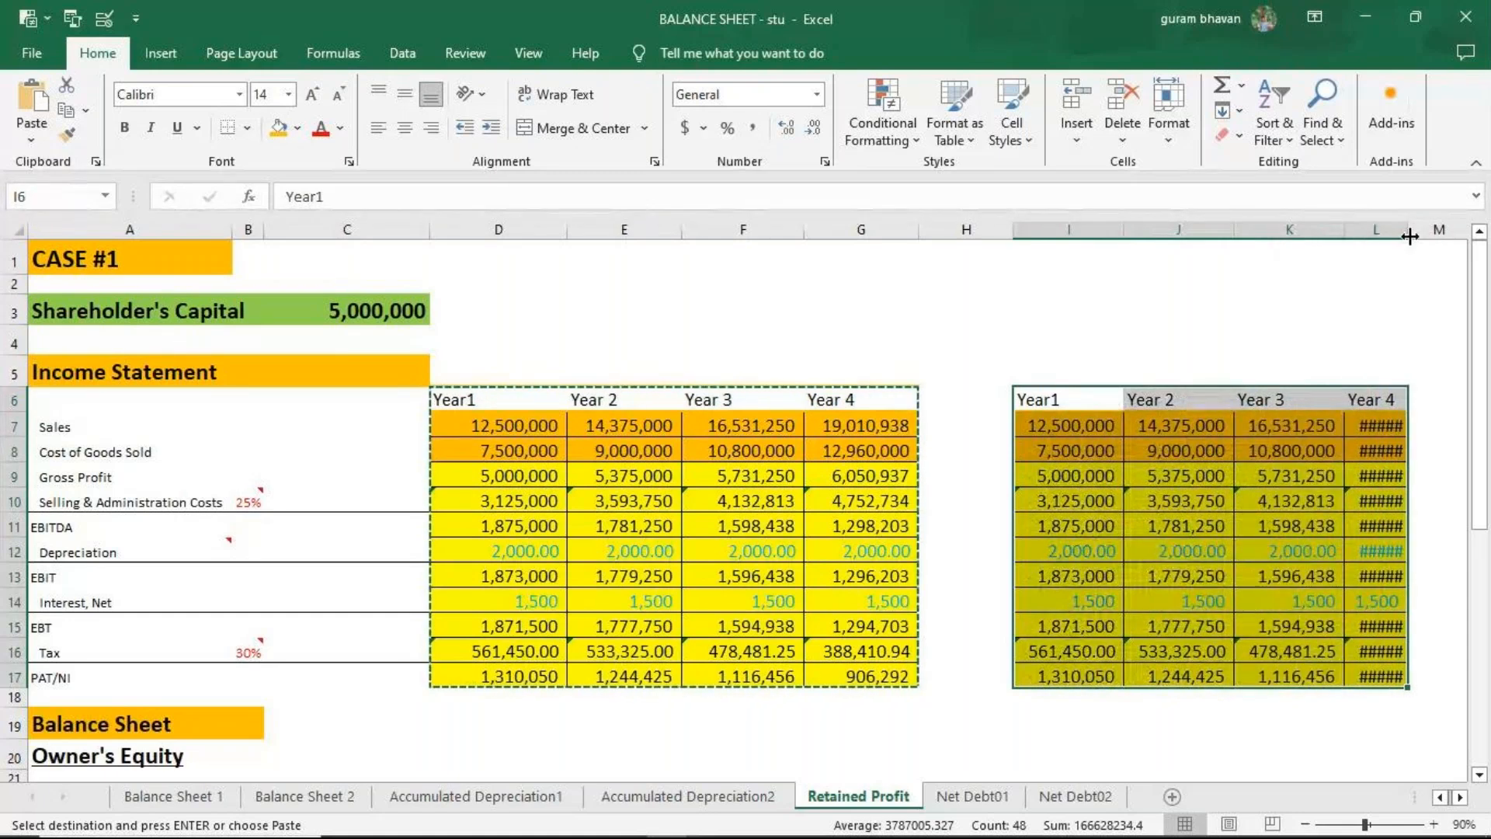
double_click(1407, 230)
Clear the calculated rows in the copied income statement: I9:L11, I13:L13 and I15:L17, keeping the input rows.
left_click_drag(1074, 476, 1394, 550)
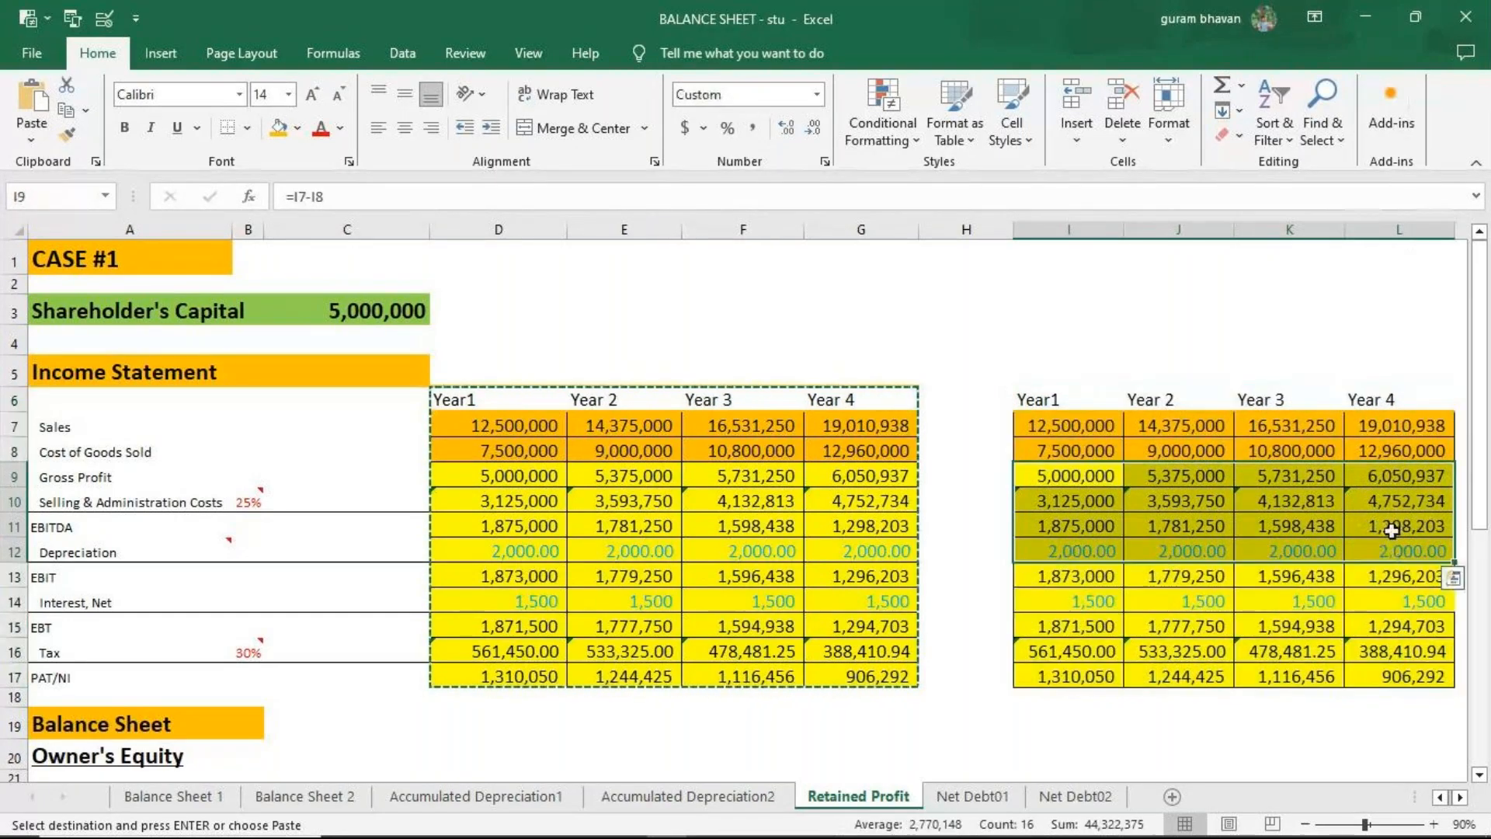
left_click(1392, 528)
left_click_drag(1074, 476, 1372, 515)
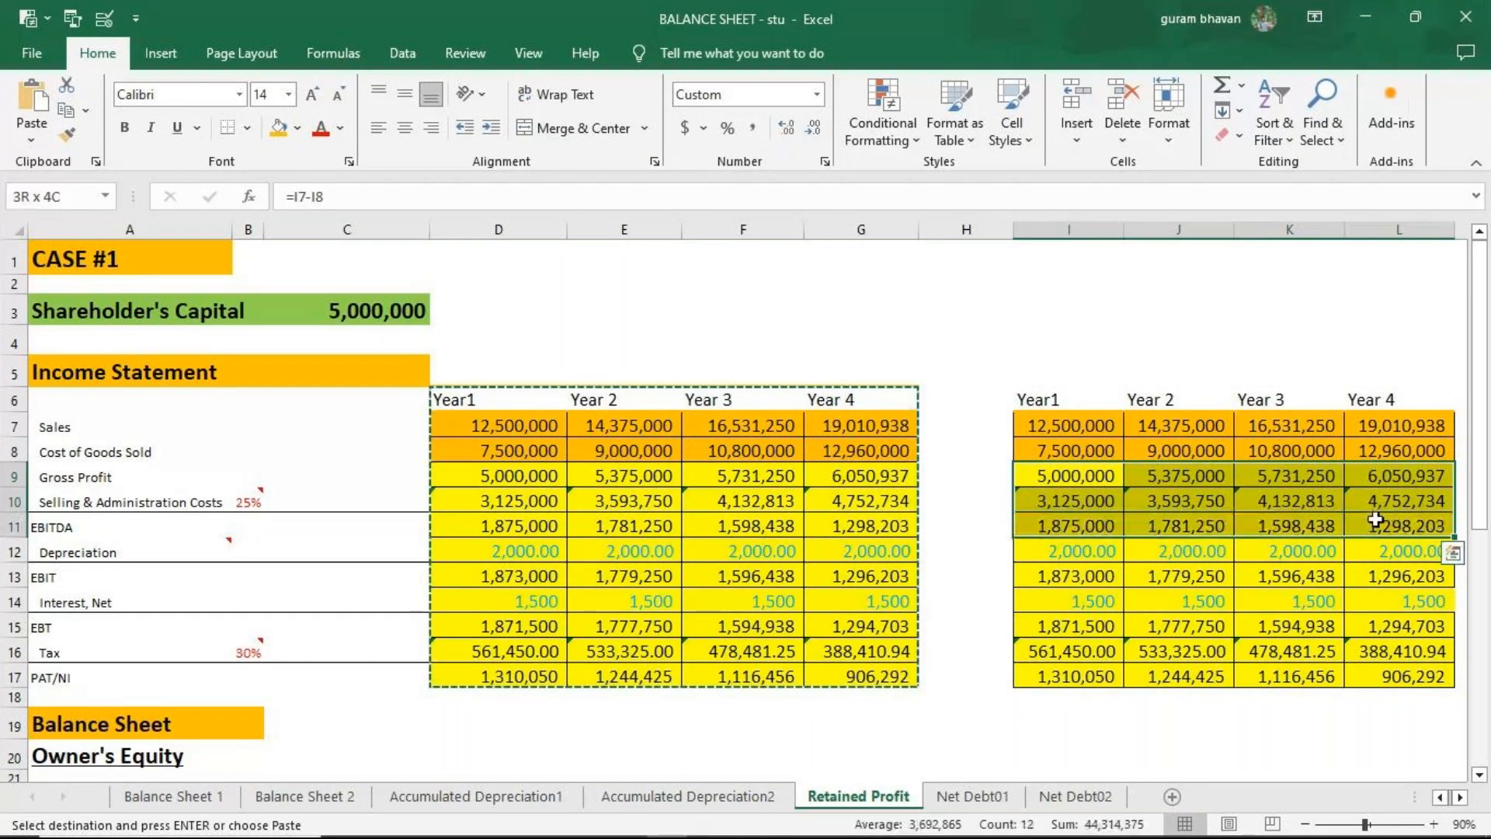
key("Delete")
left_click_drag(1080, 577, 1398, 576)
key("Delete")
left_click_drag(1079, 626, 1398, 677)
key("Delete")
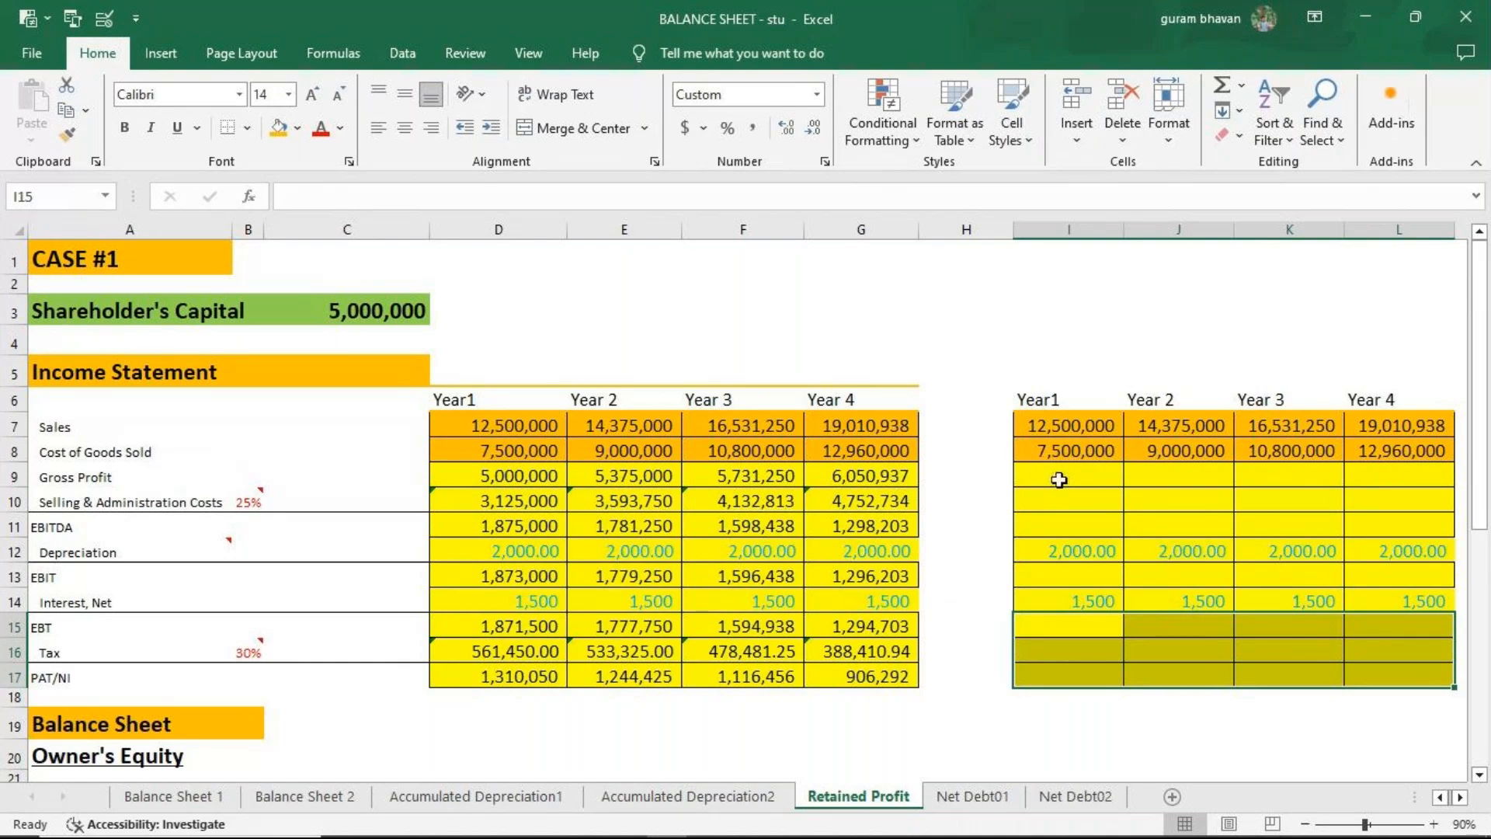
left_click(1017, 673)
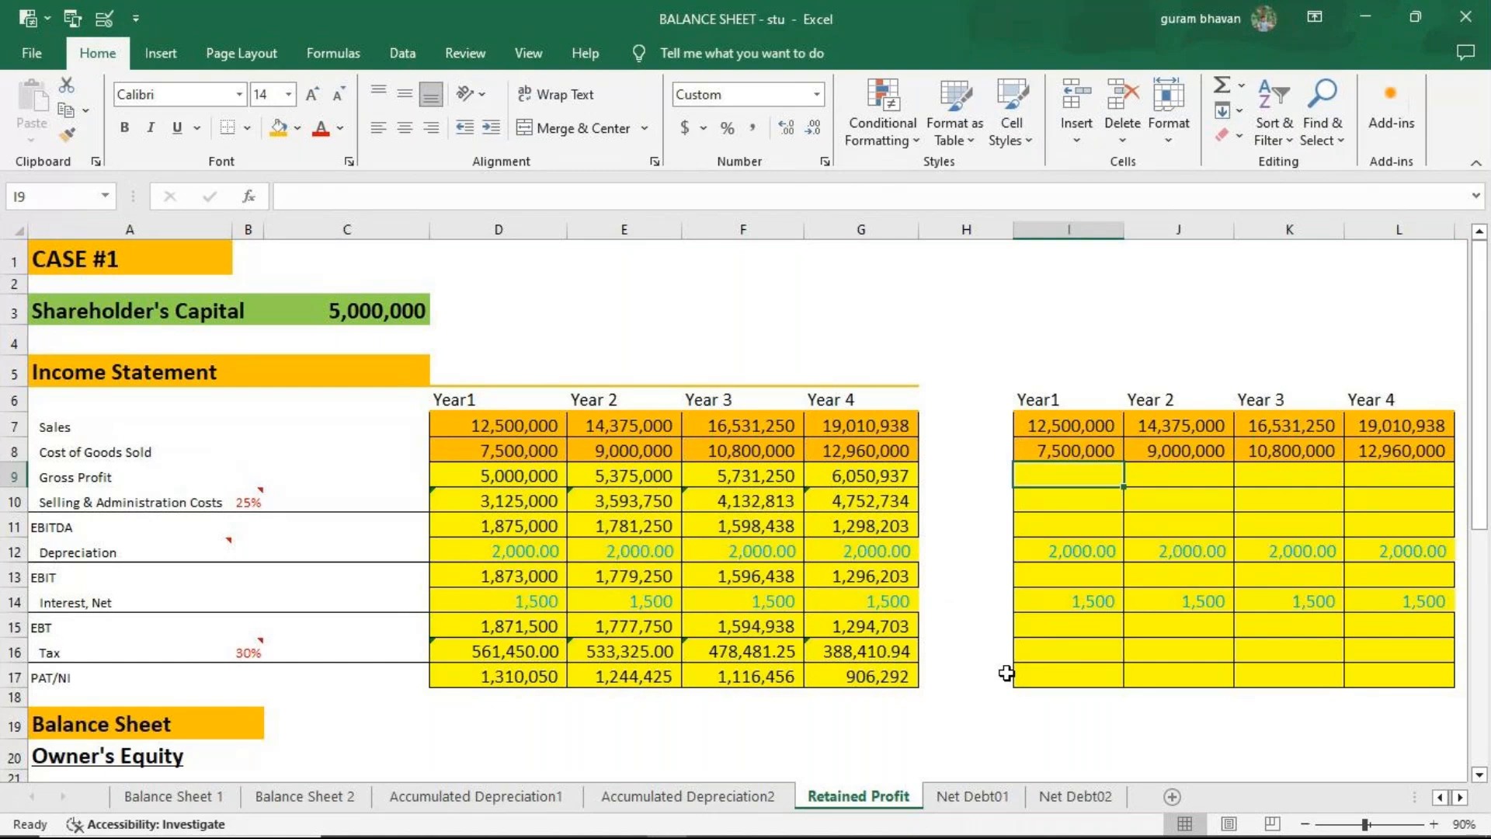
Review the Year 1 Selling & Administration Costs formula in D10 of the original income statement.
left_click(504, 501)
key("F2")
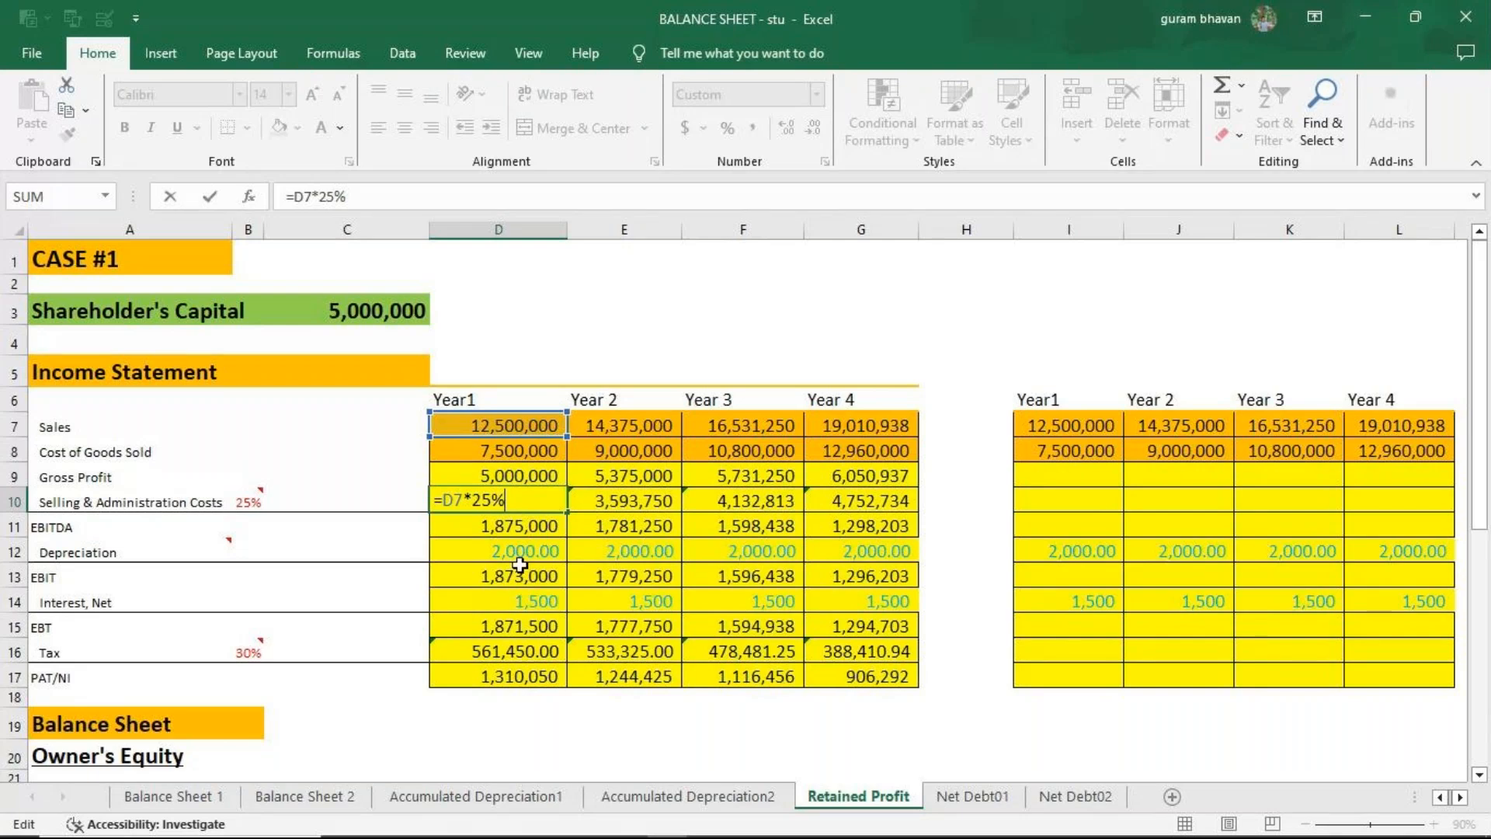
key("Return")
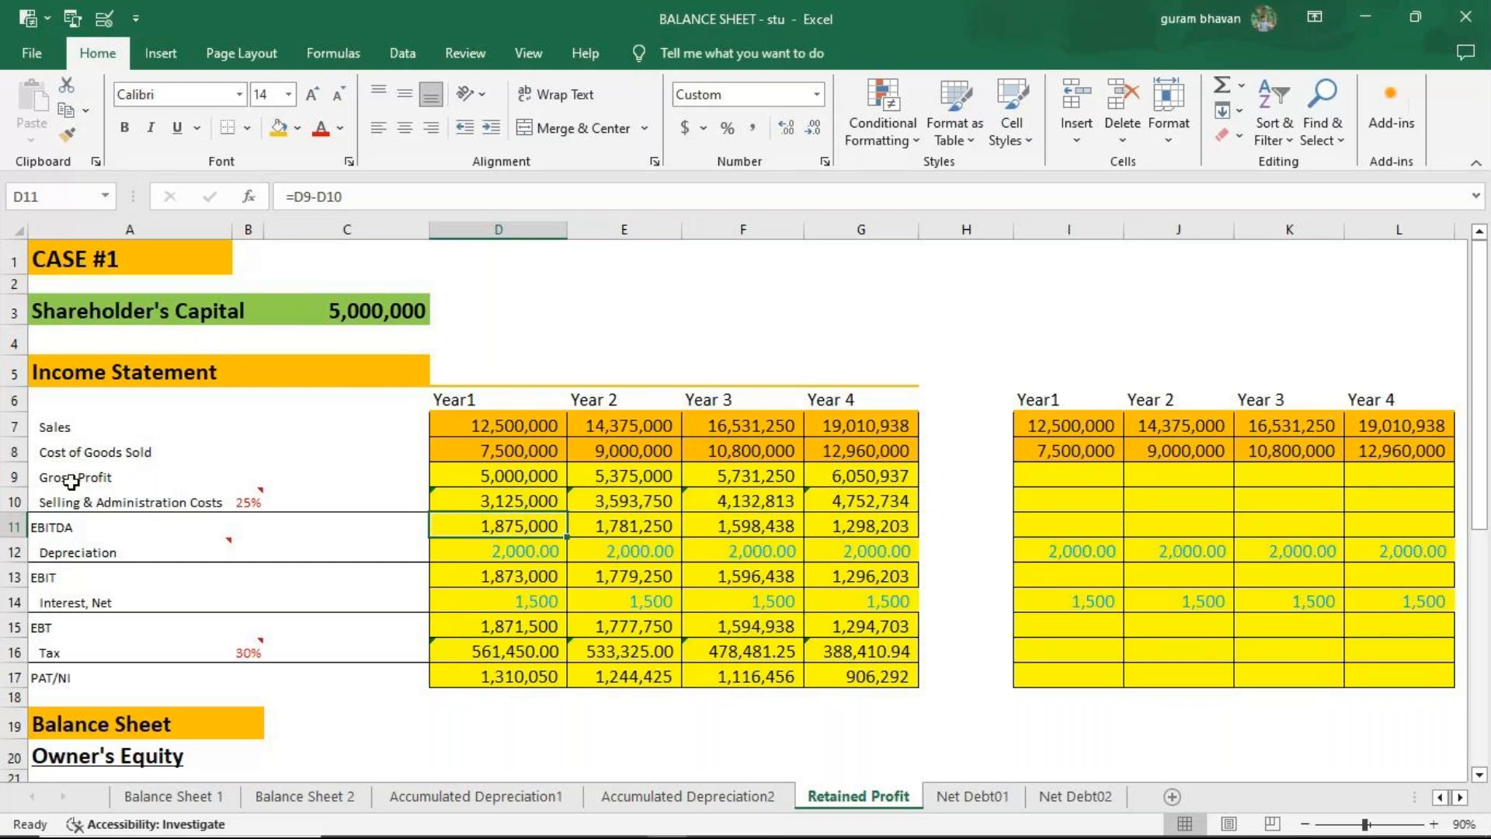
Calculate Year 1 Gross Profit in I9 of the copied statement as =I7-I8.
left_click(1071, 474)
type("=")
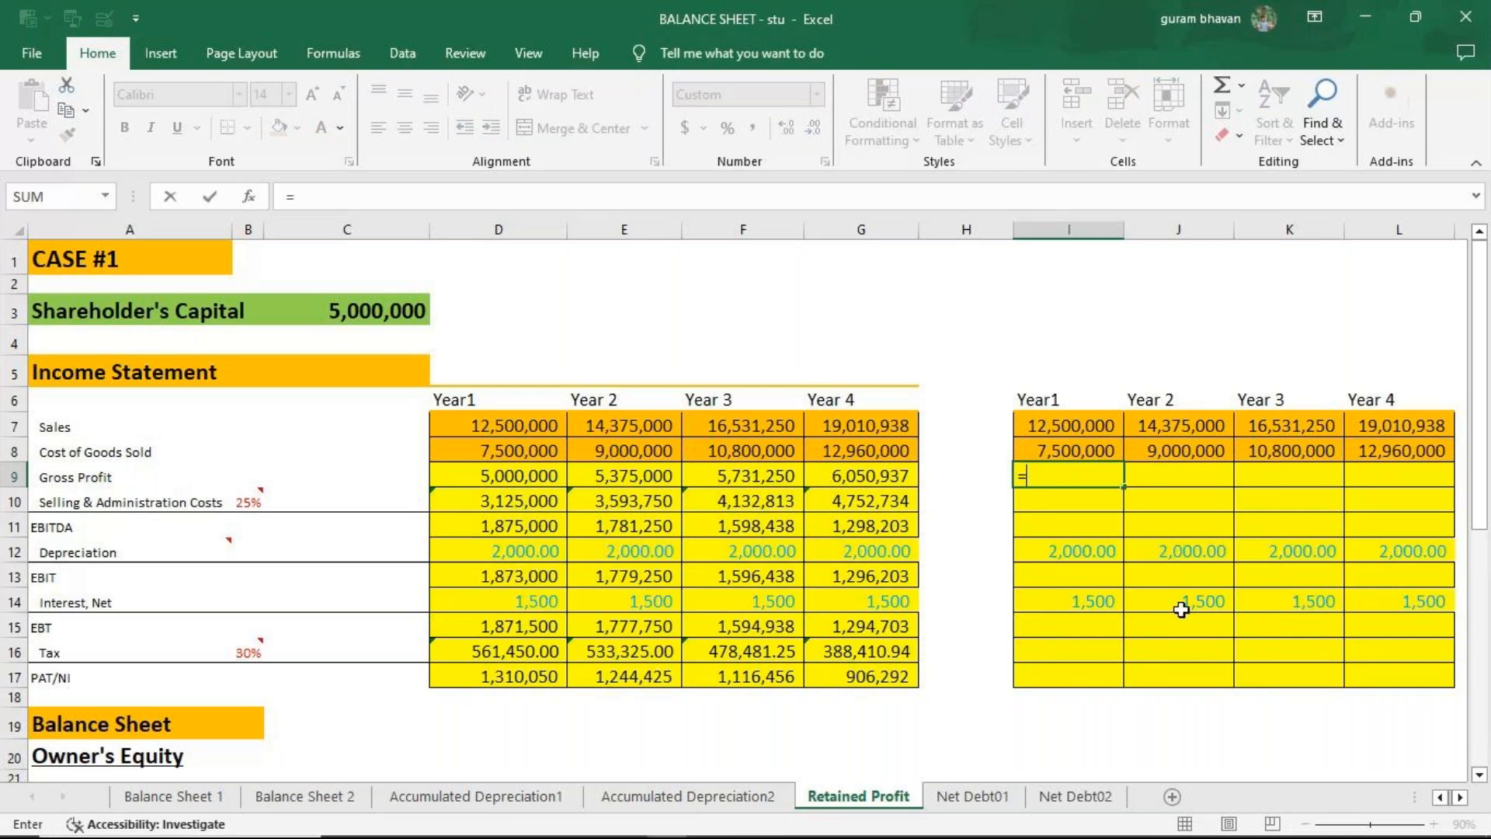
left_click(1075, 424)
type("-")
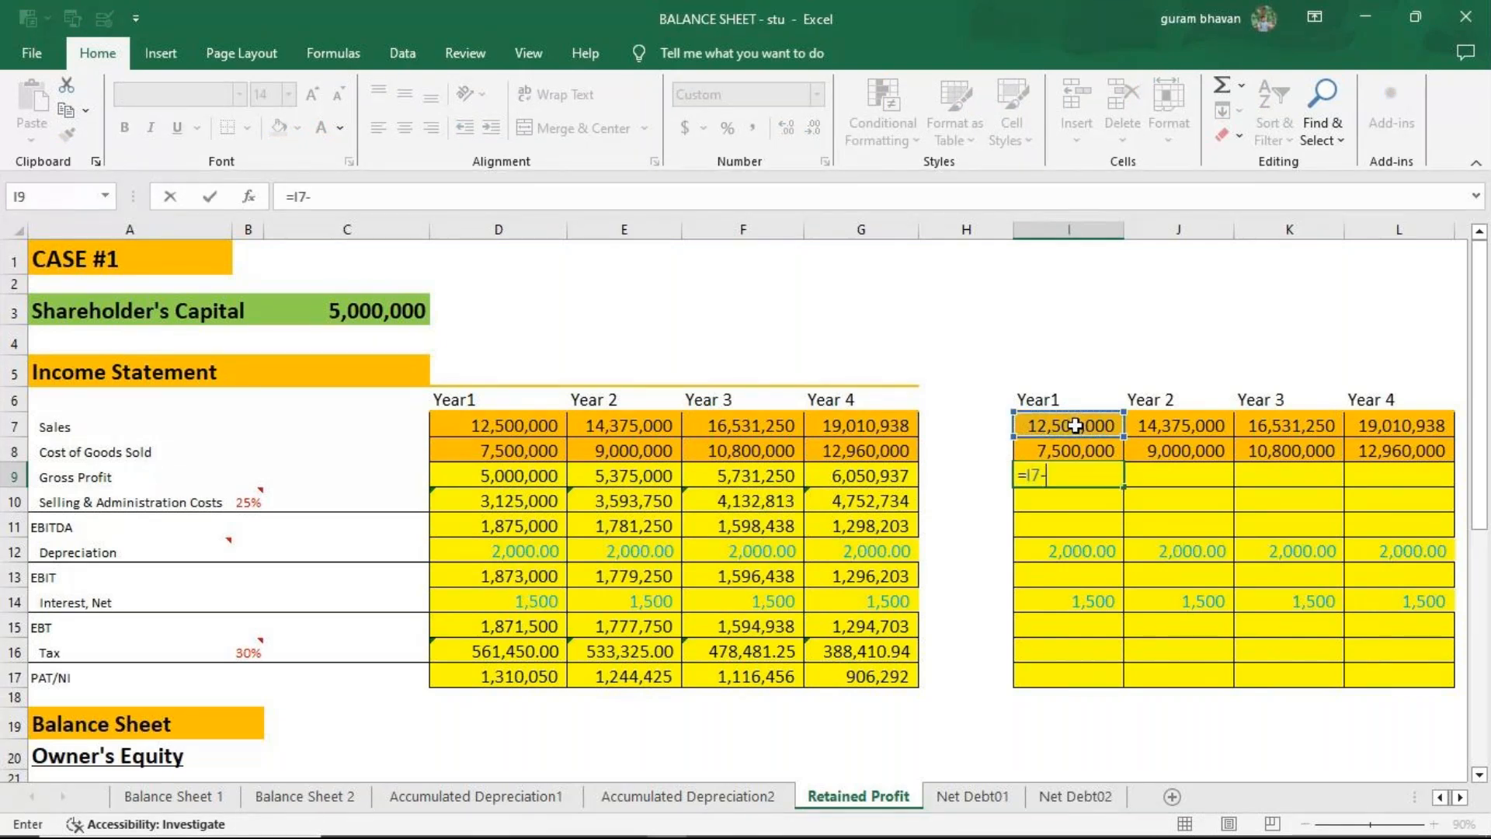
left_click(1075, 449)
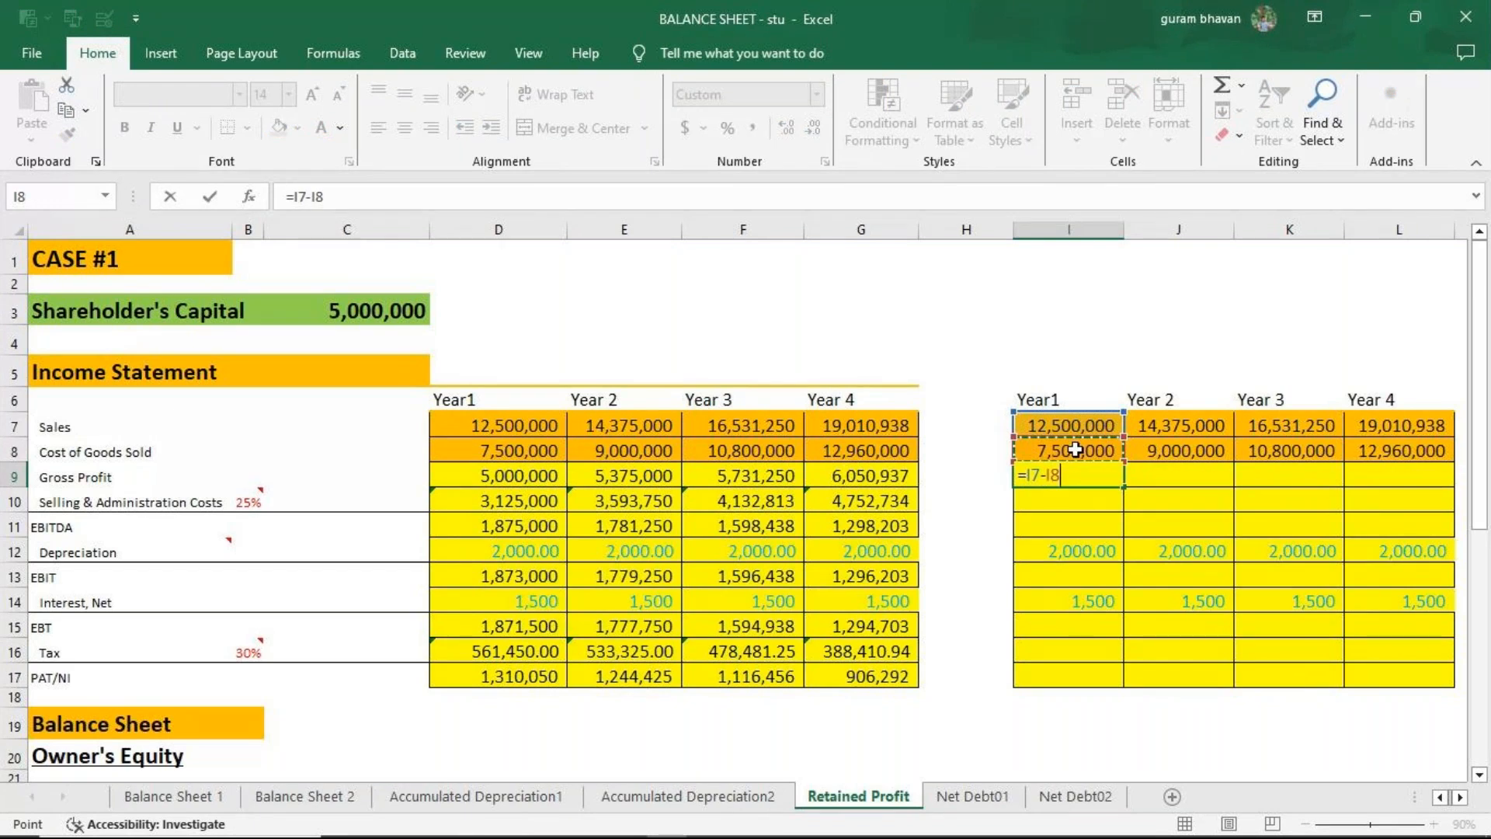
key("Return")
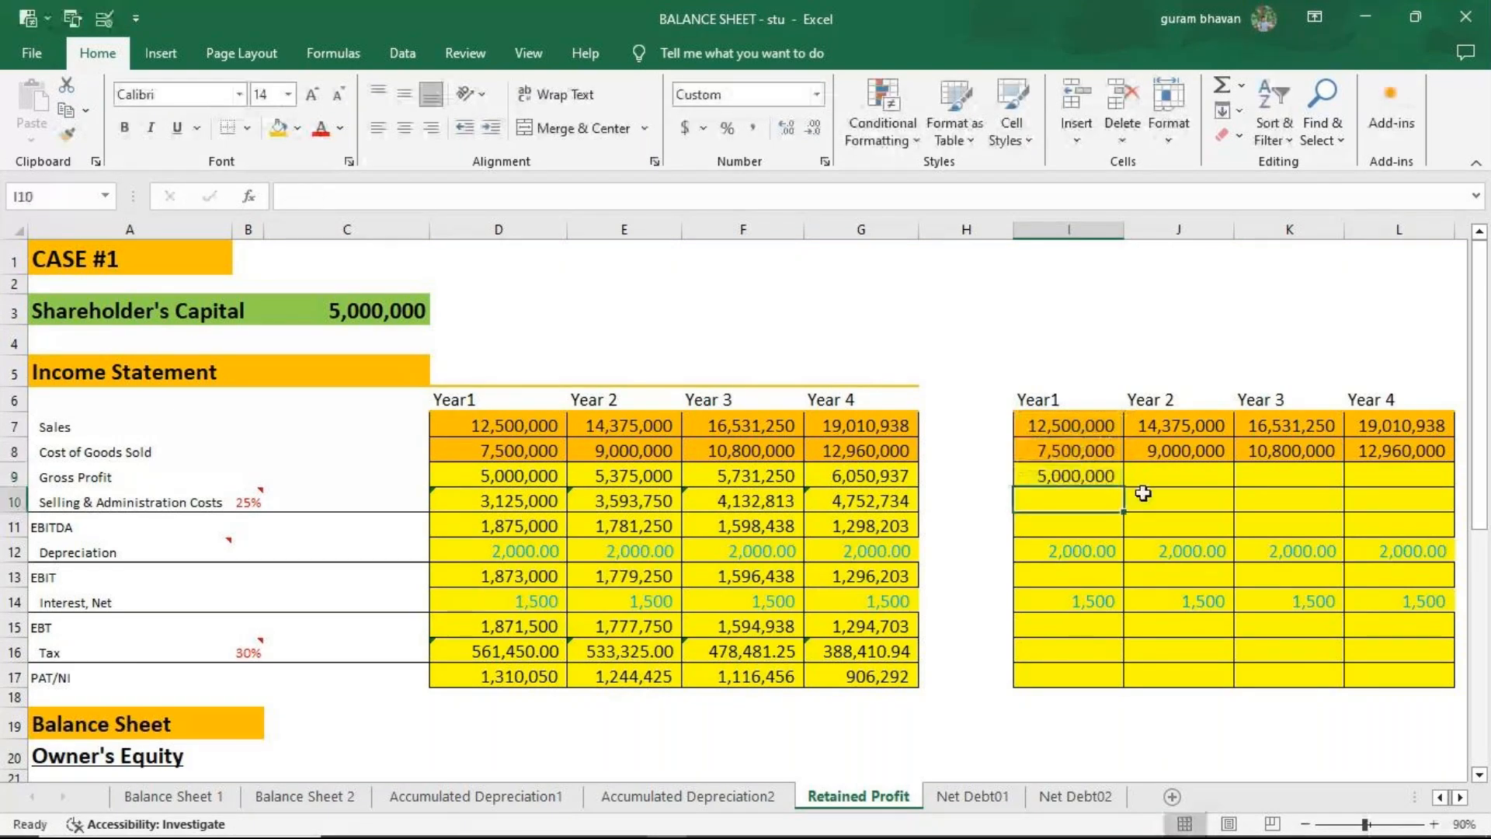
left_click(1153, 480)
type("=")
left_click(1092, 481)
key("Return")
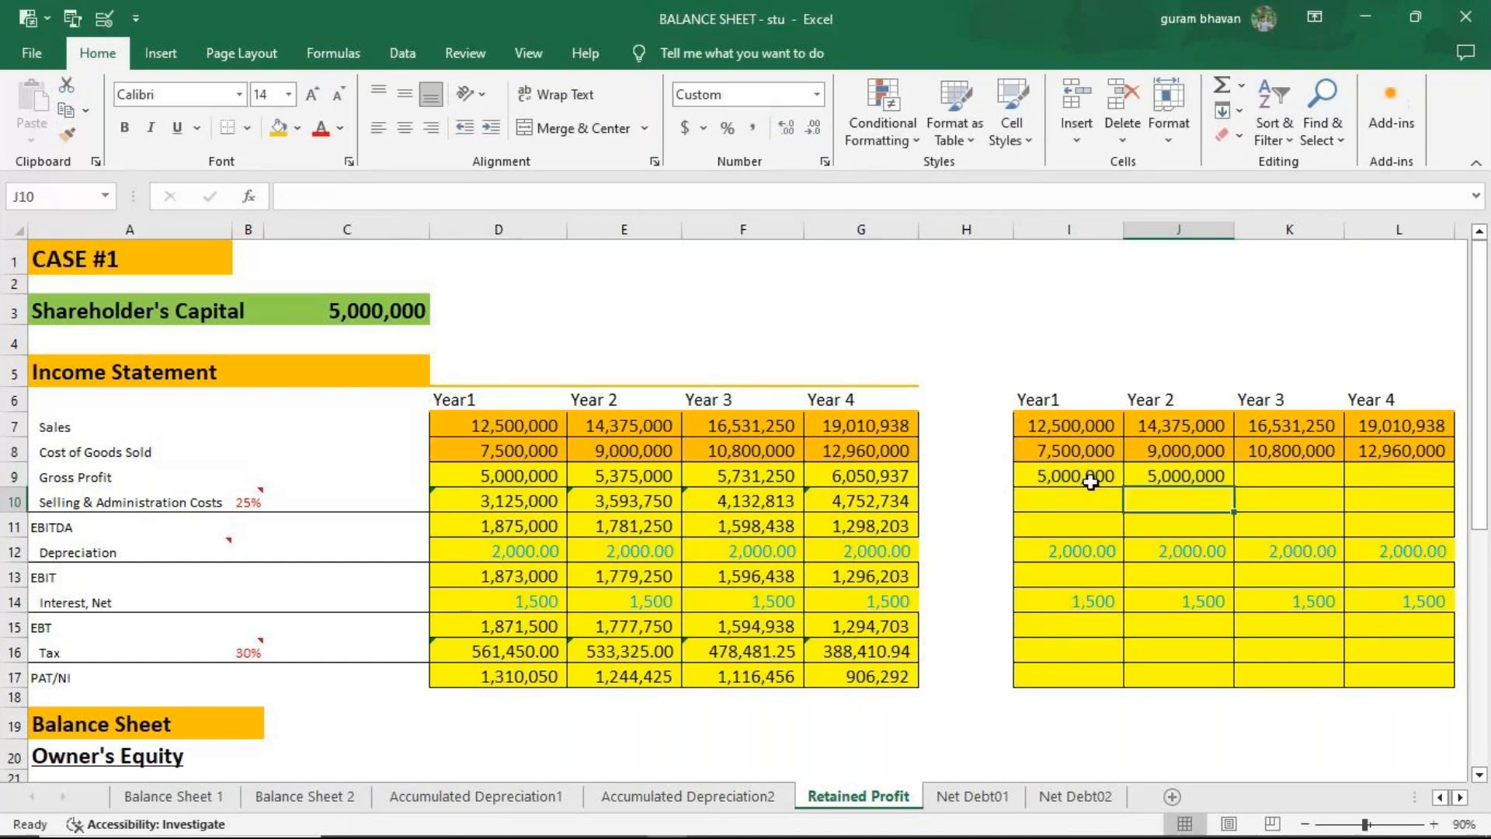
left_click(1159, 474)
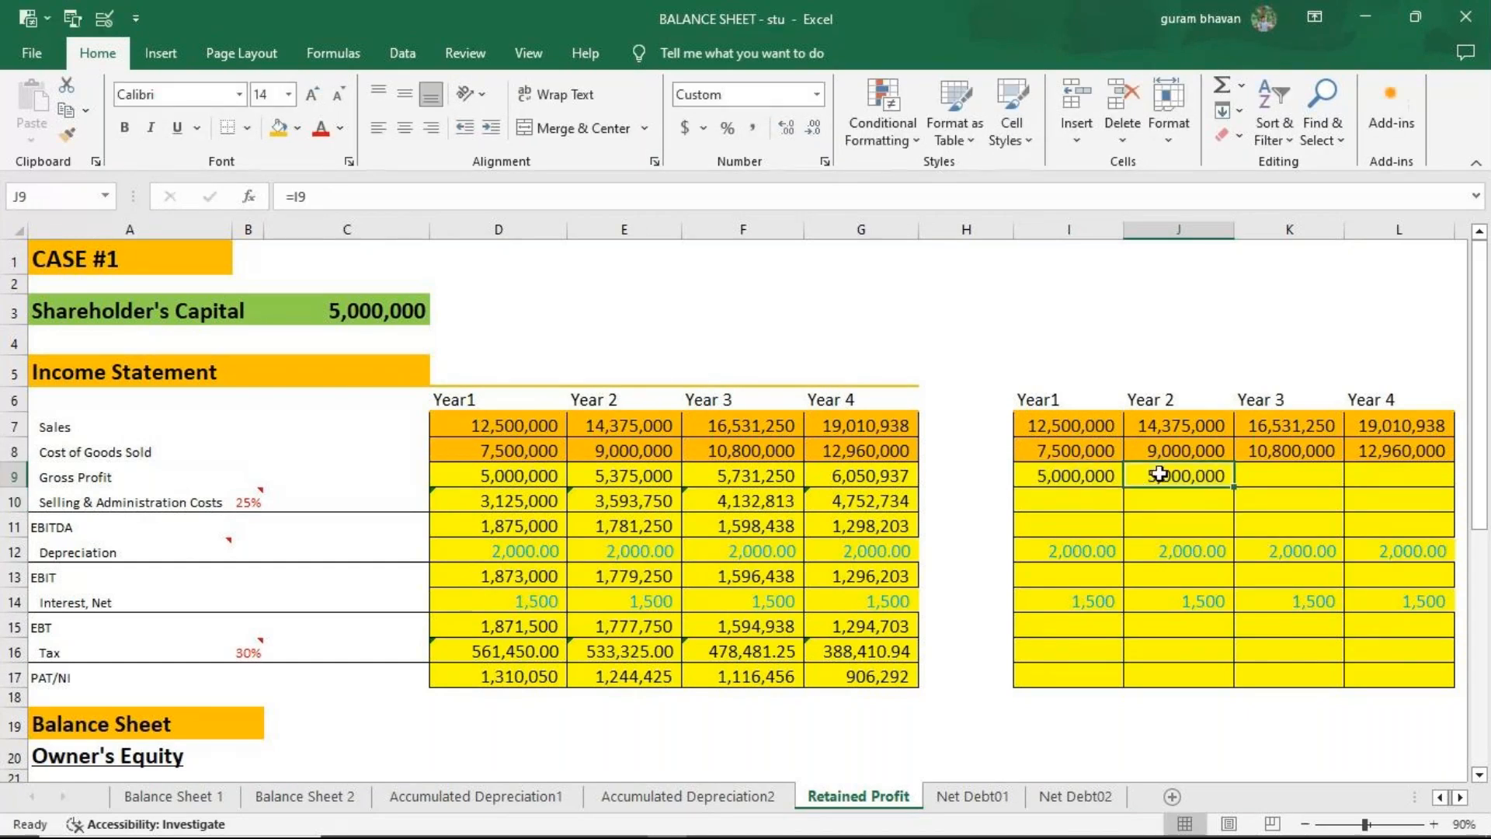
key("Delete")
Extend the Gross Profit formula from I9 through Year 4 in L9.
left_click(1096, 476)
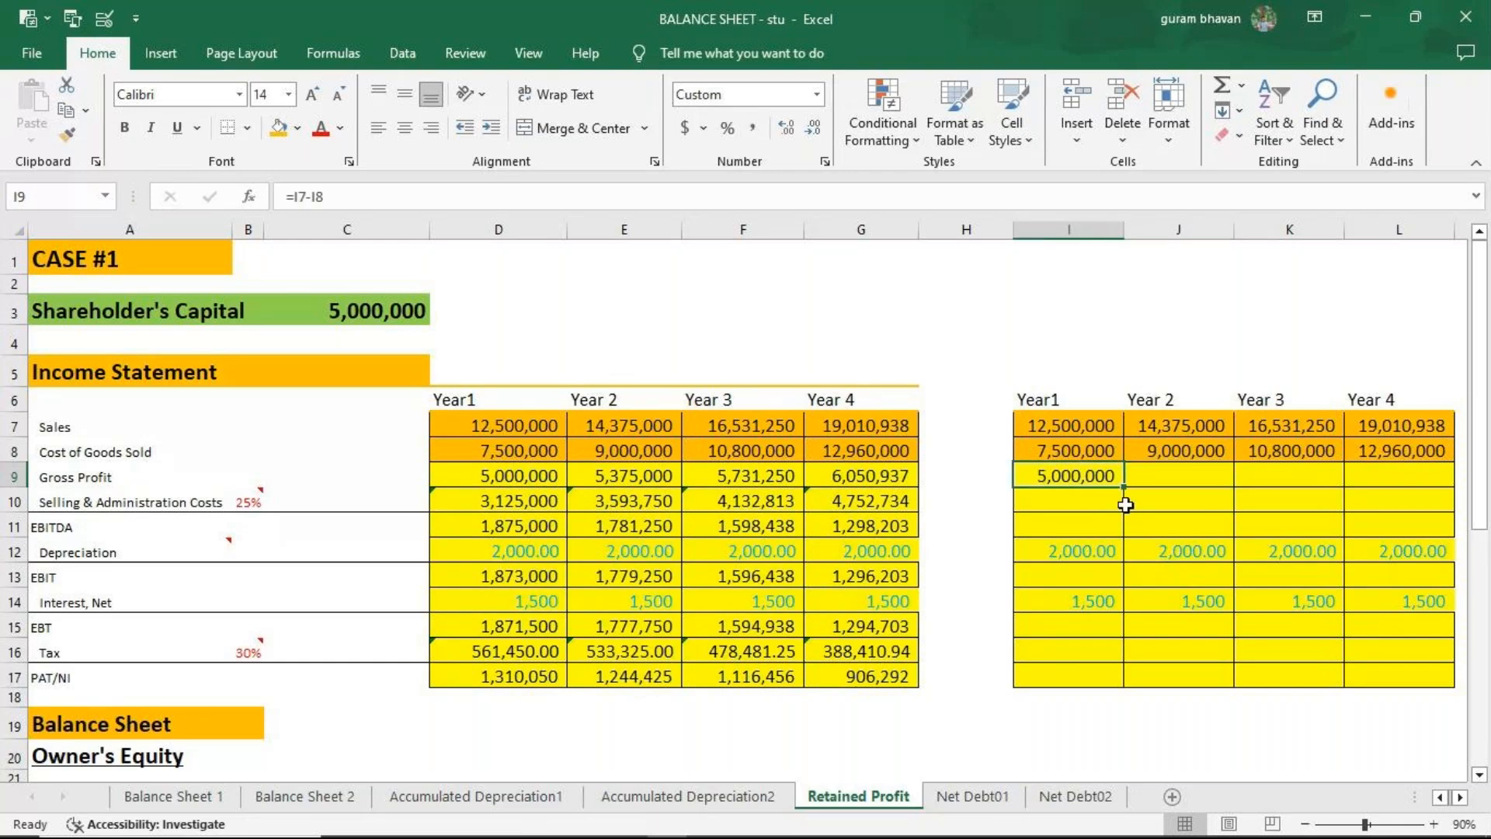
left_click_drag(1124, 487, 1449, 488)
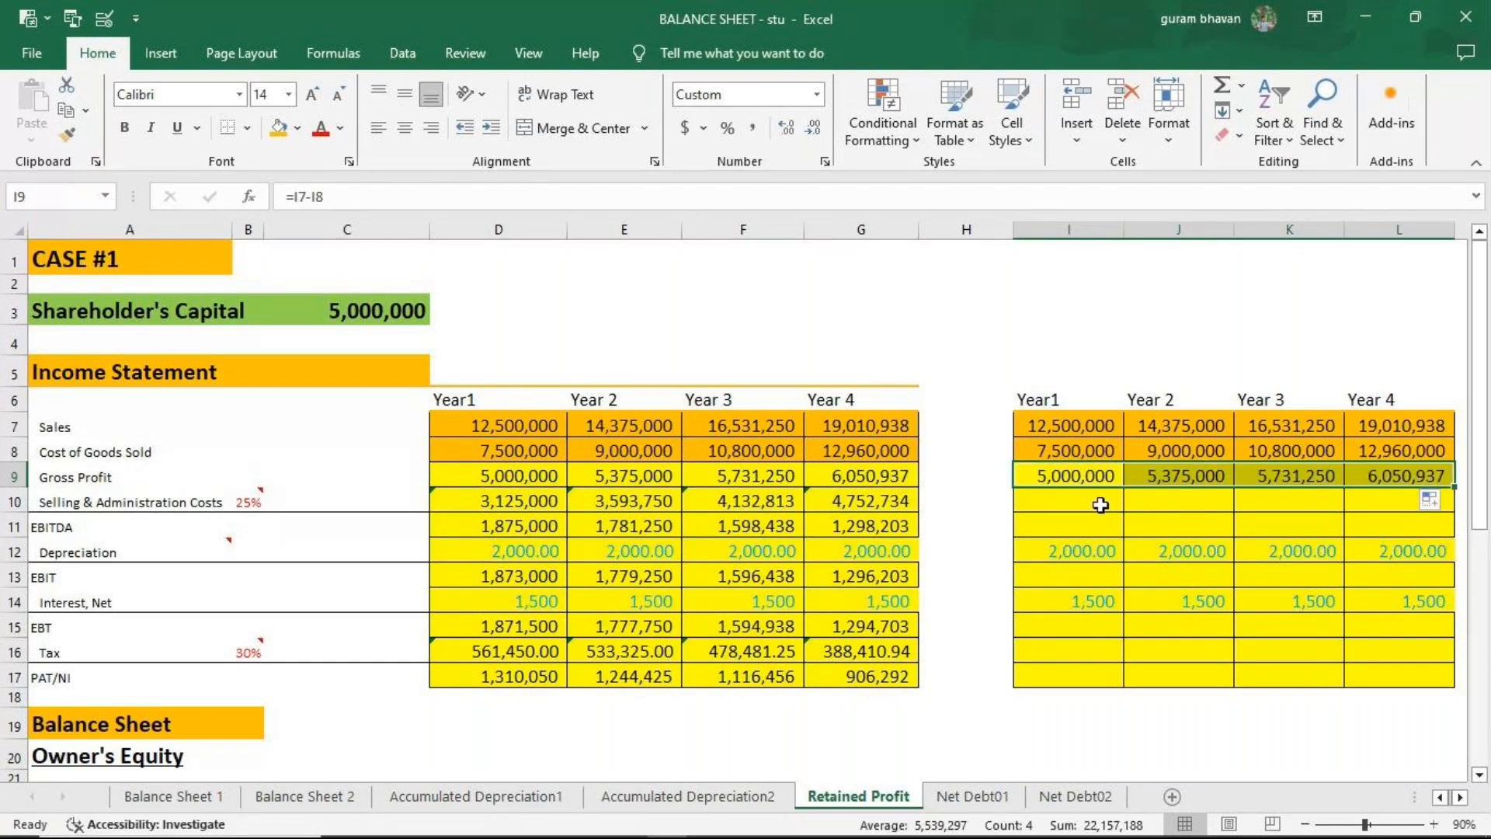
Calculate Year 1 Selling & Administration Costs in I10 as =I7*25% and extend the formula through Year 4.
left_click(1100, 504)
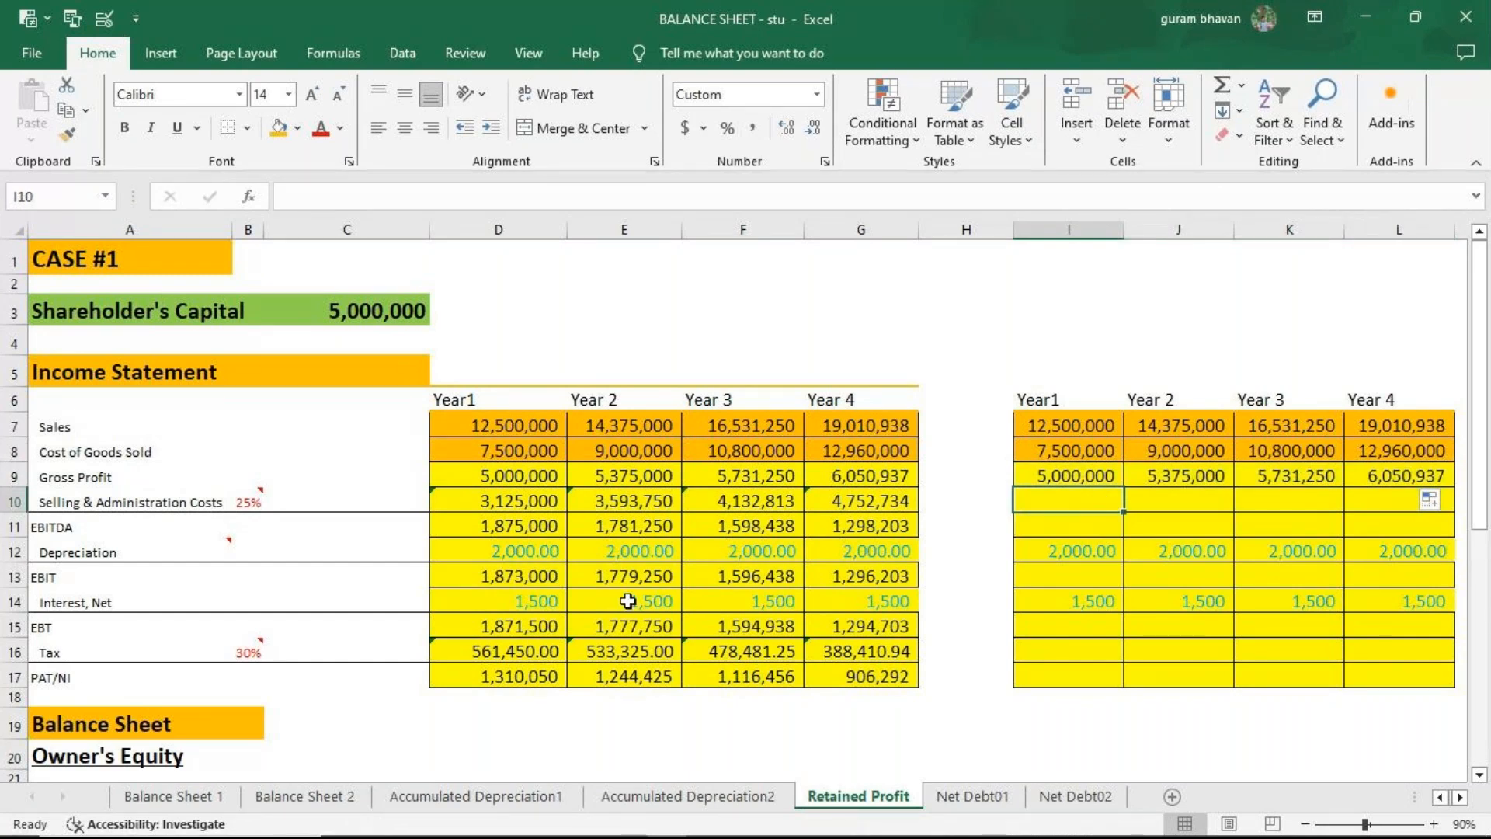
mouse_move(255, 508)
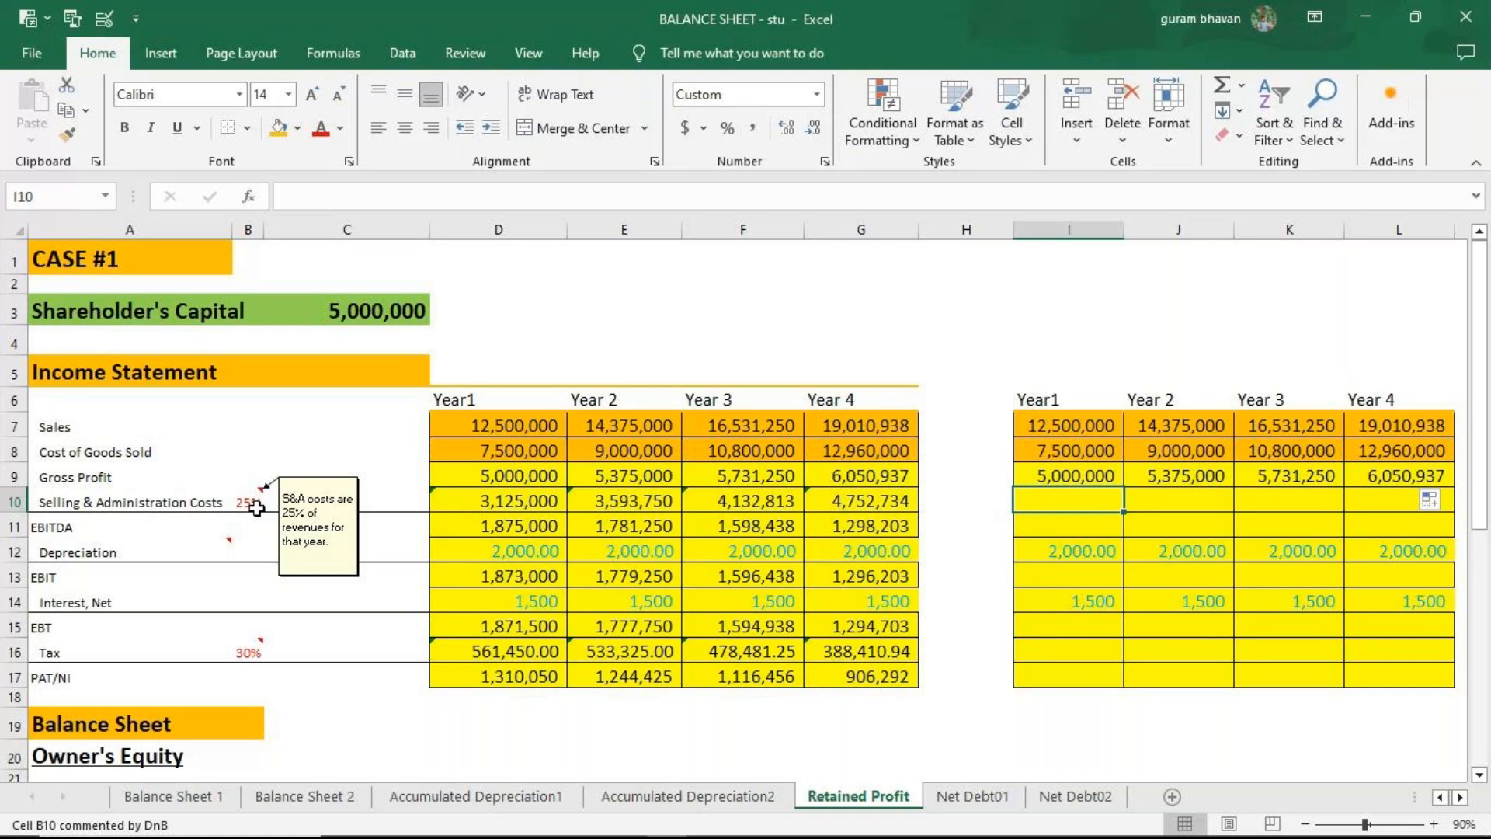
type("=")
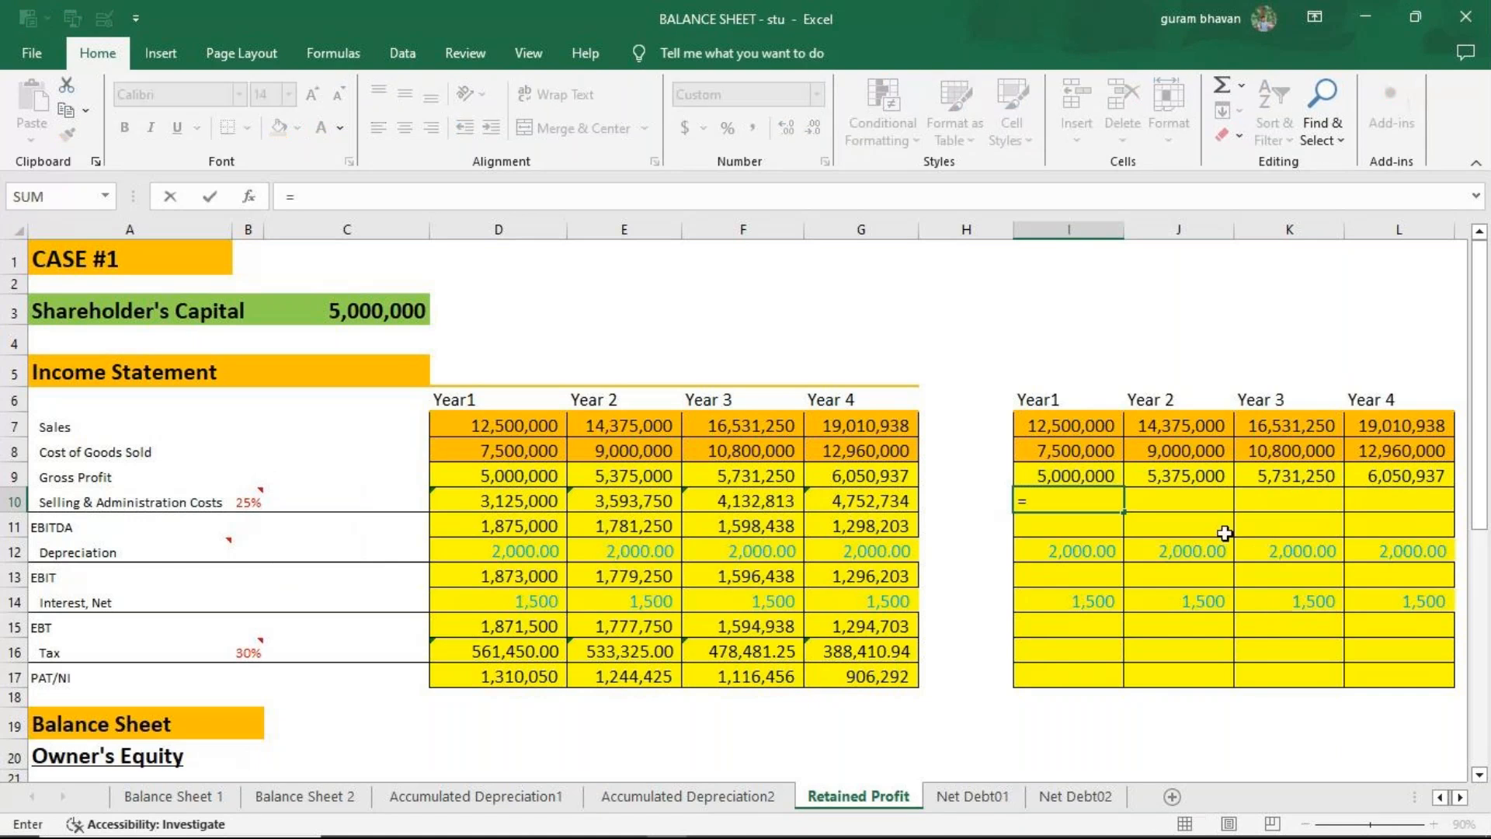
left_click(1075, 426)
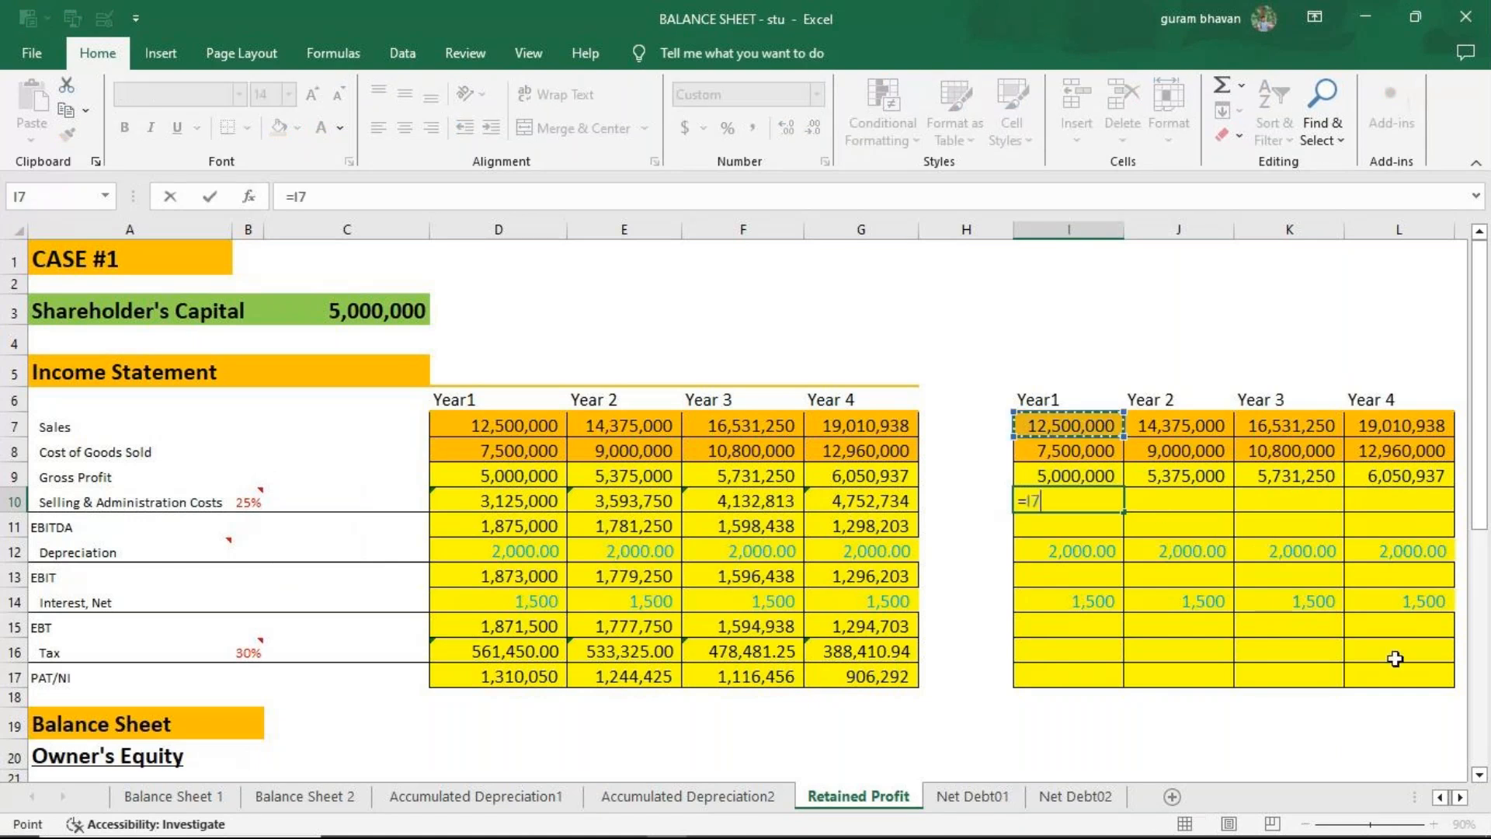
type("*25%")
key("Return")
left_click(1083, 500)
left_click_drag(1123, 512, 1429, 508)
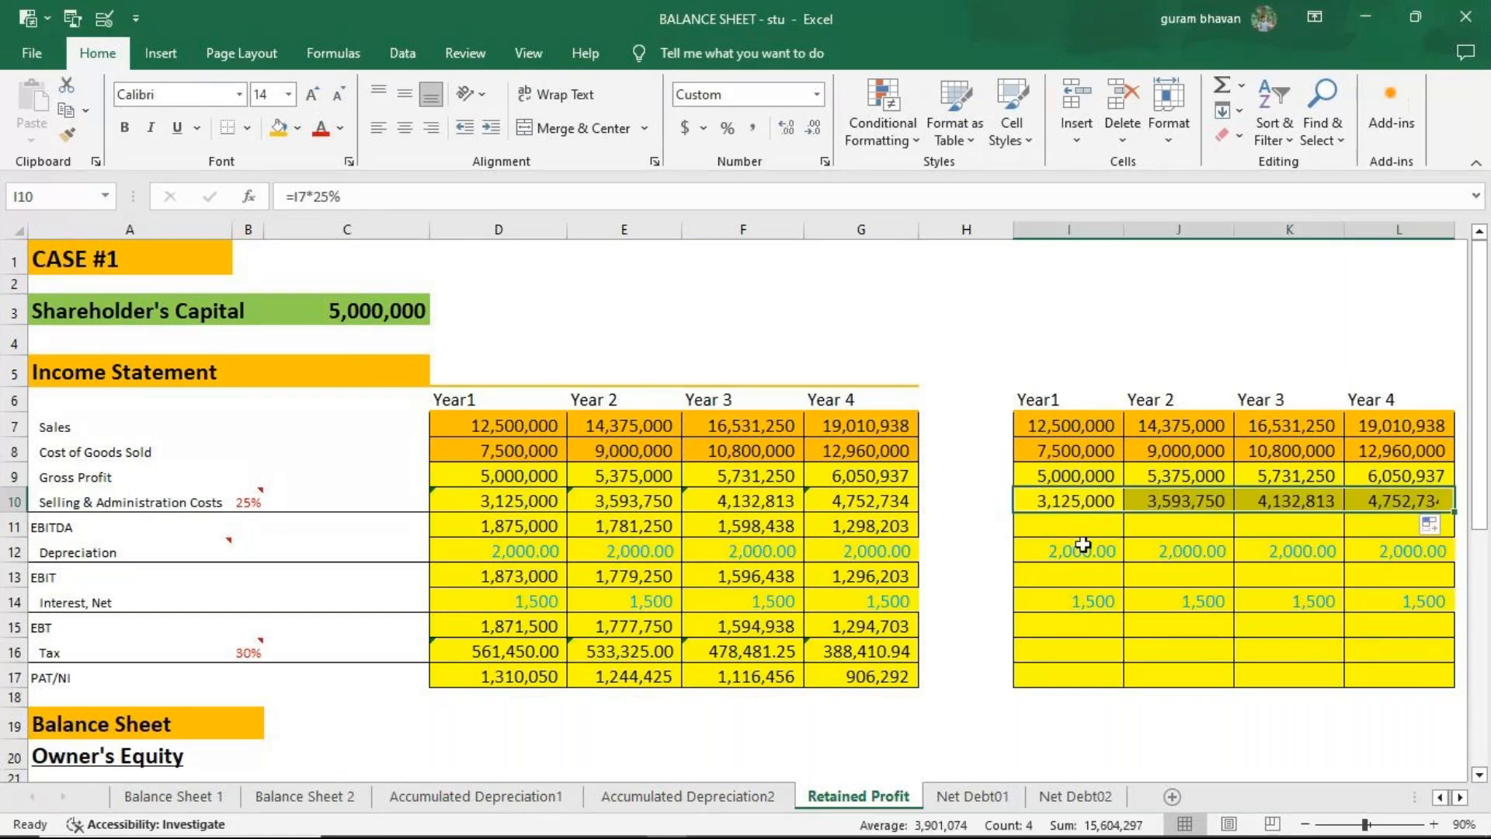
Calculate Year 1 EBITDA in I11 as =I9-I10 and extend the formula through Year 4.
left_click(1083, 532)
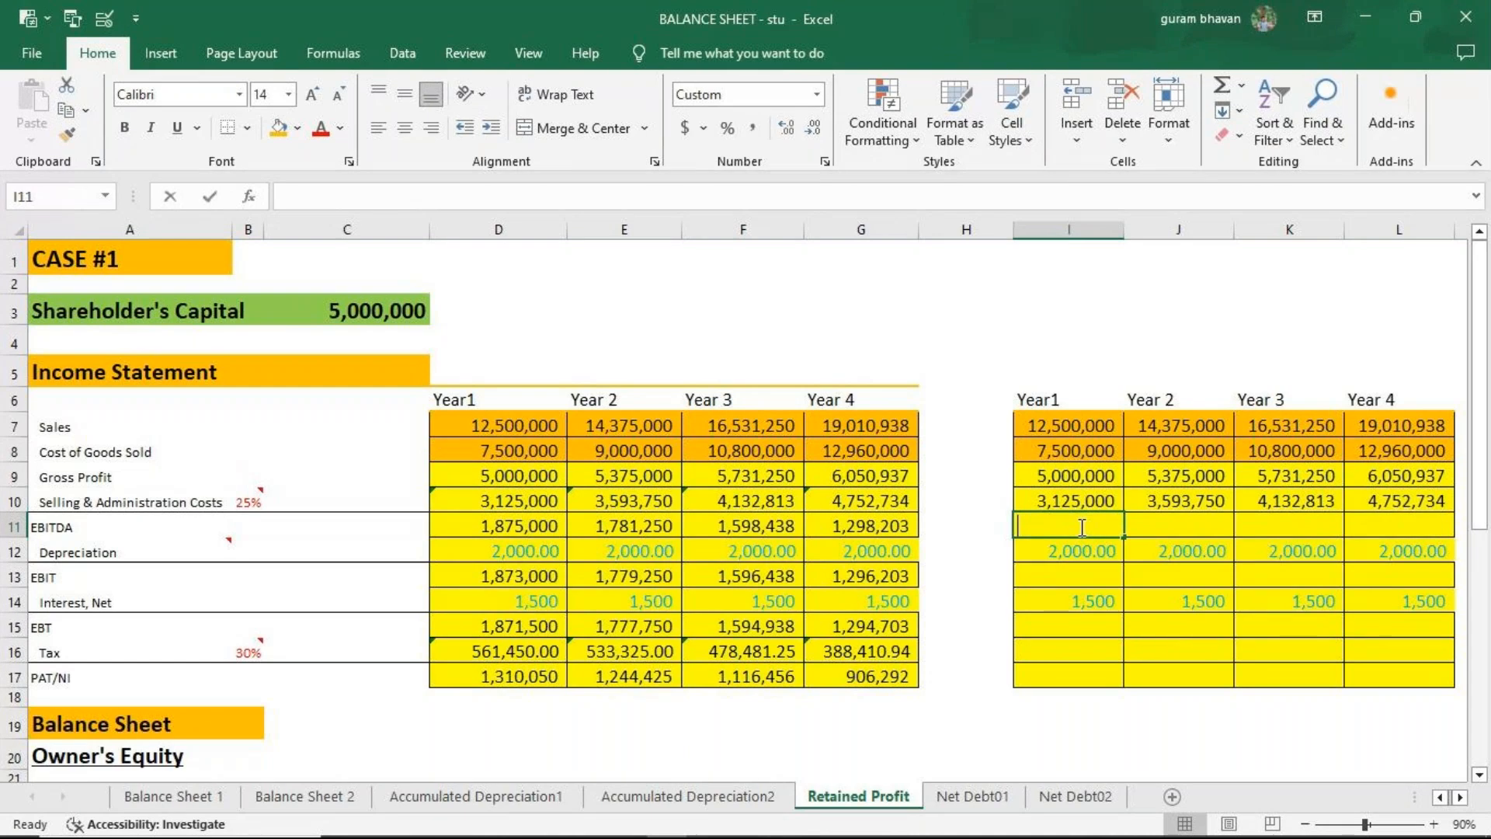
type("=")
left_click(1075, 476)
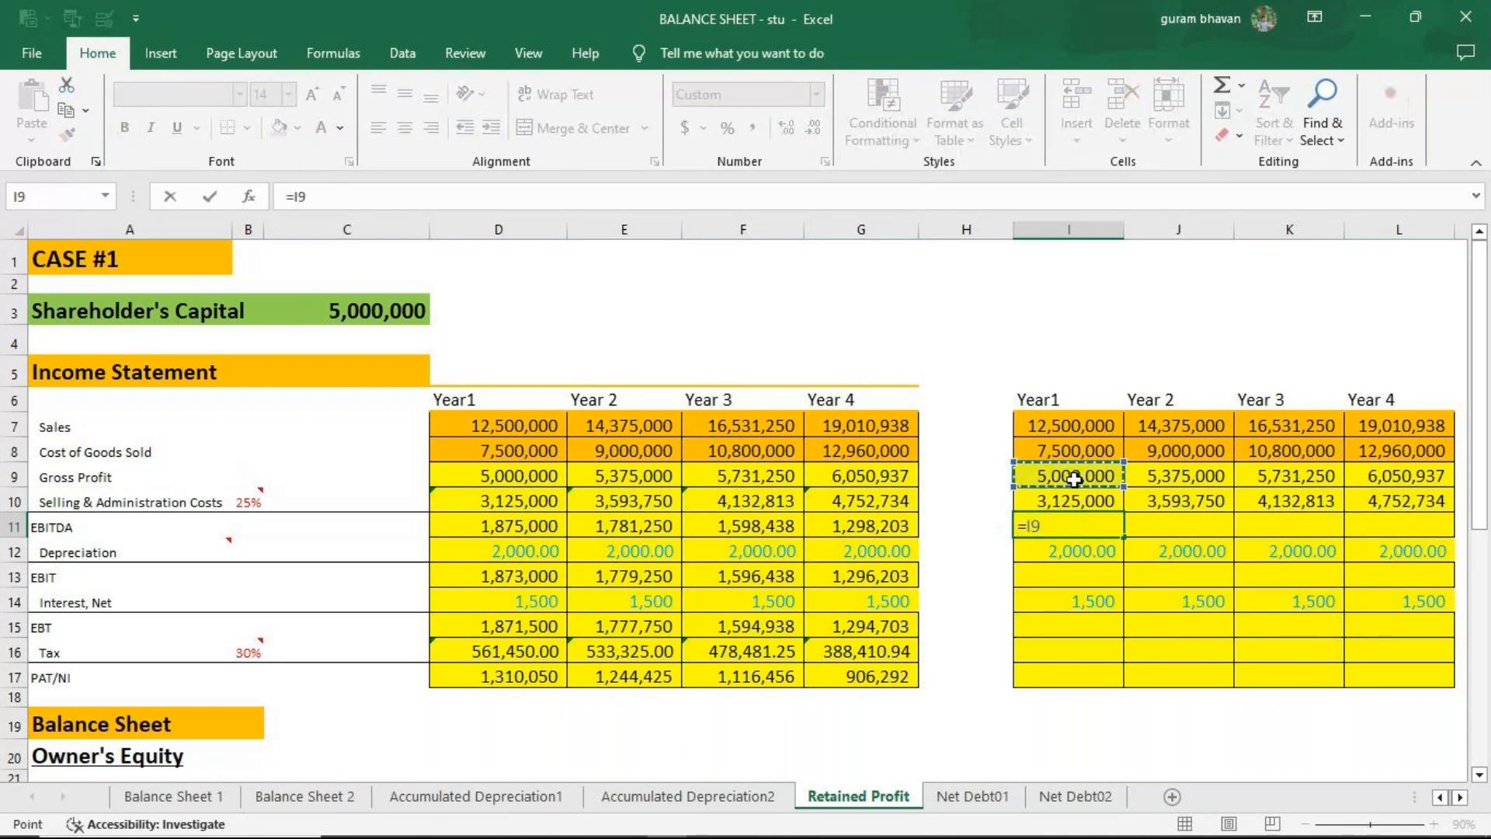
type("-")
left_click(1072, 499)
key("Return")
left_click(1087, 526)
left_click_drag(1123, 537, 1390, 535)
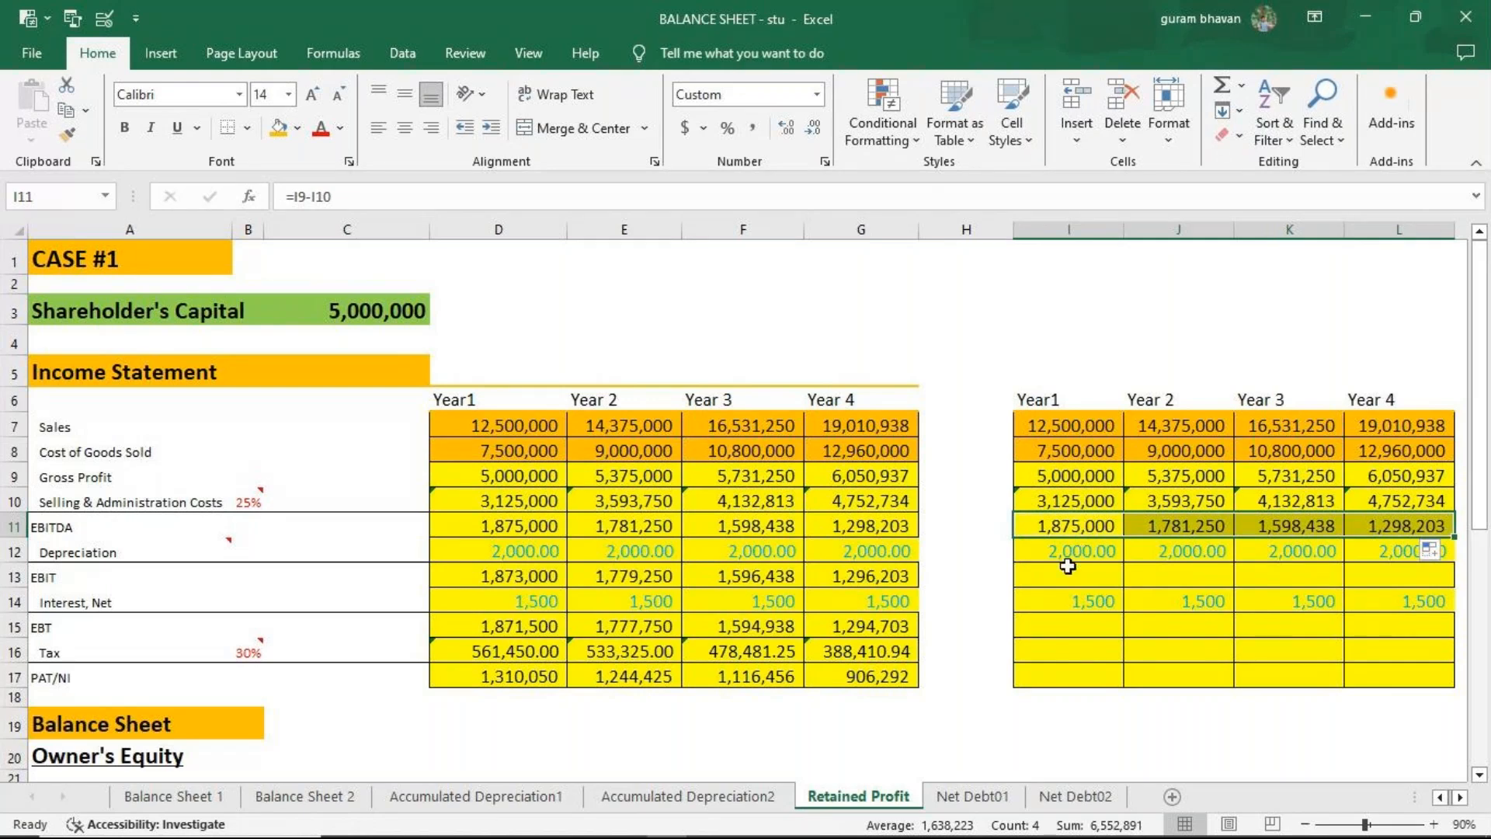
Calculate Year 1 EBIT in I13 as =I11-I12 and extend the formula through Year 4.
left_click(1067, 567)
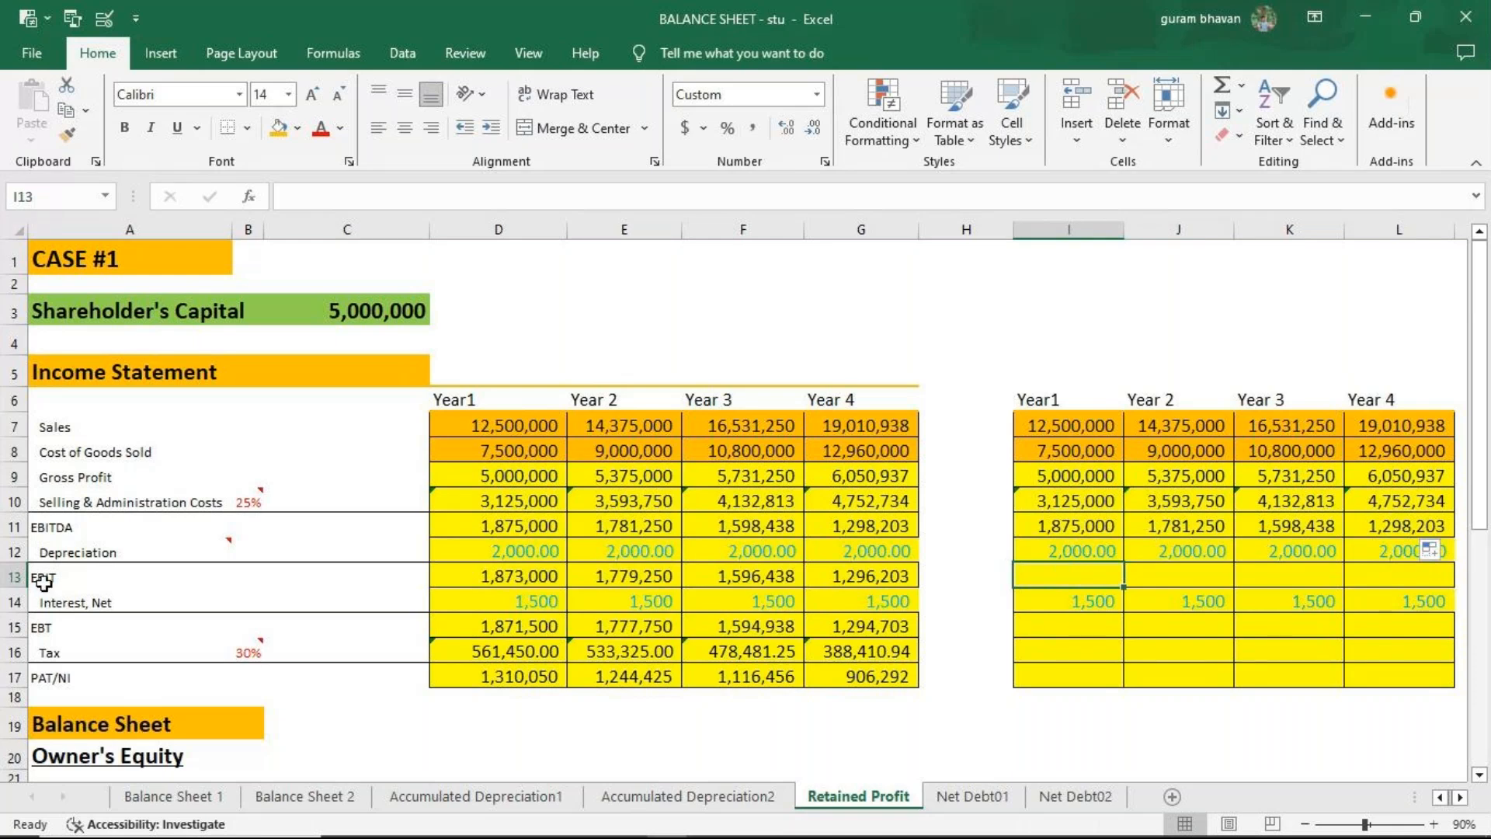
type("=")
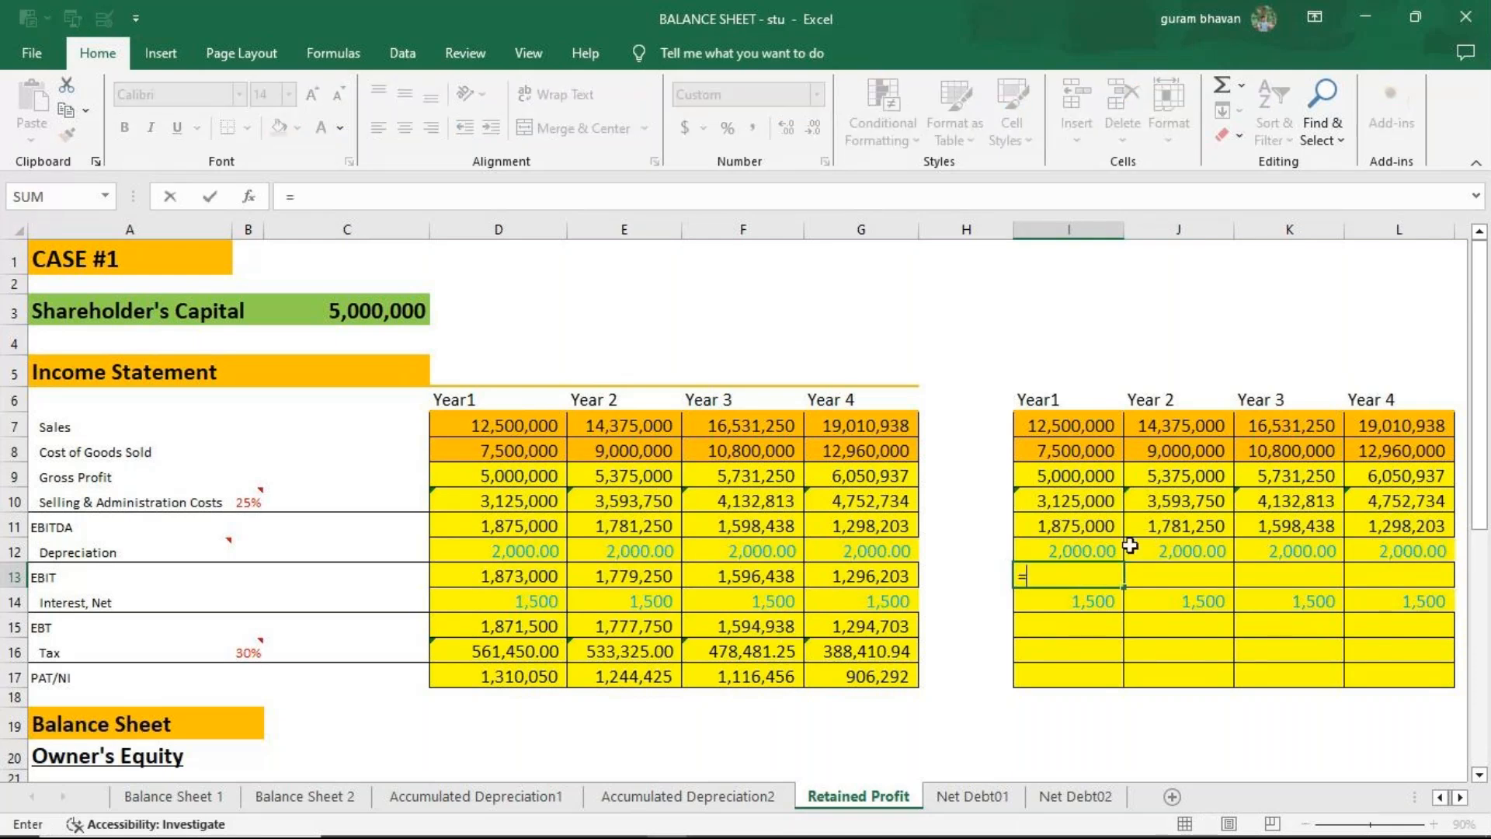
left_click(1112, 534)
type("-")
left_click(1112, 554)
key("Return")
left_click(1108, 581)
left_click_drag(1123, 587, 1398, 584)
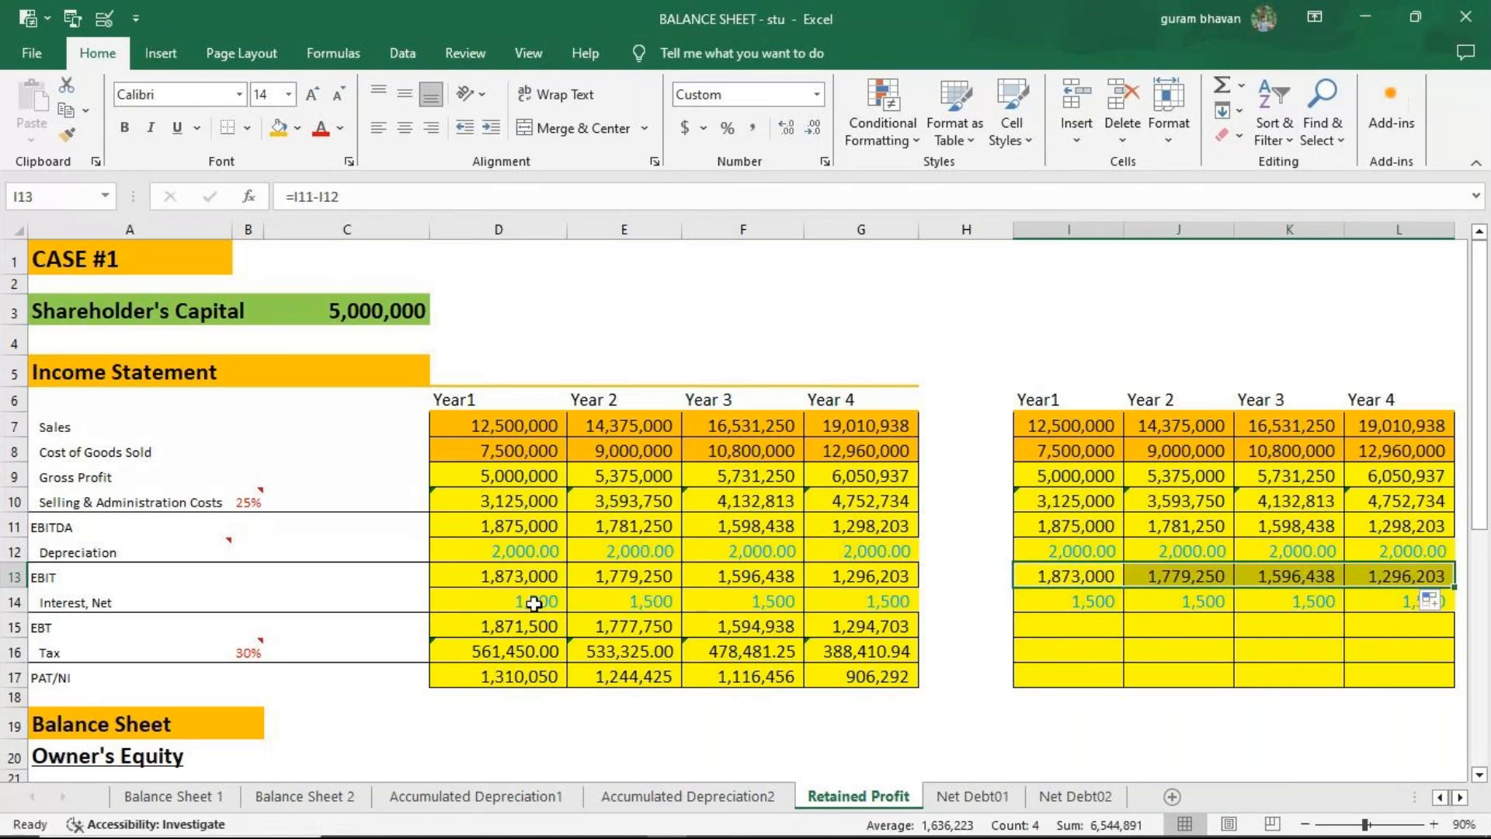
Calculate Year 1 EBT in I15 as =I13-I14 and extend the formula through Year 4.
left_click(1083, 623)
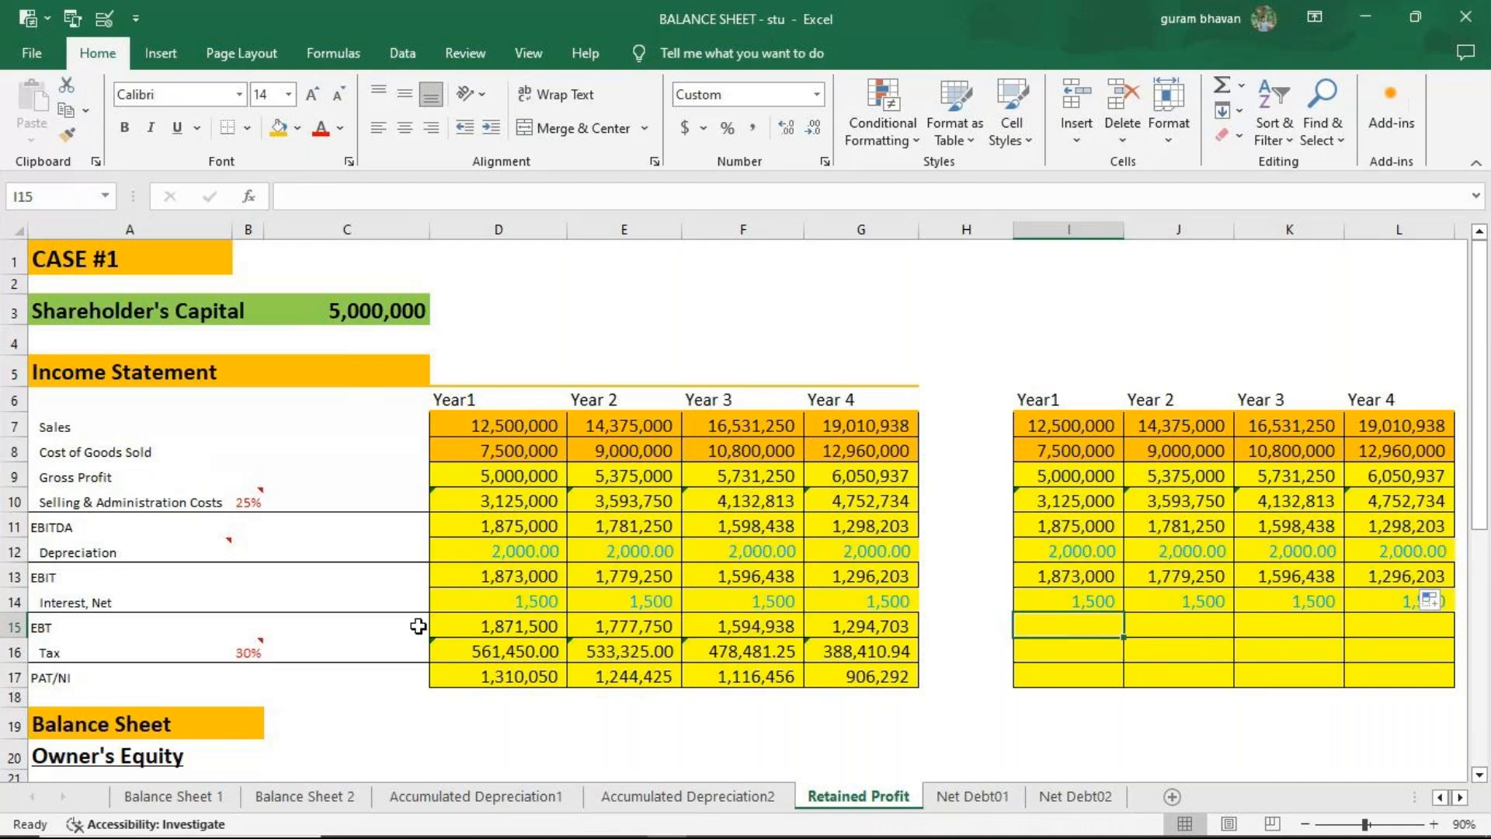
type("=")
left_click(1044, 574)
type("-")
left_click(1086, 600)
key("Return")
left_click(1116, 631)
left_click_drag(1116, 631, 1242, 648)
Calculate Year 1 Tax in I16 as =I15*30% and extend the formula through Year 4.
key("Down")
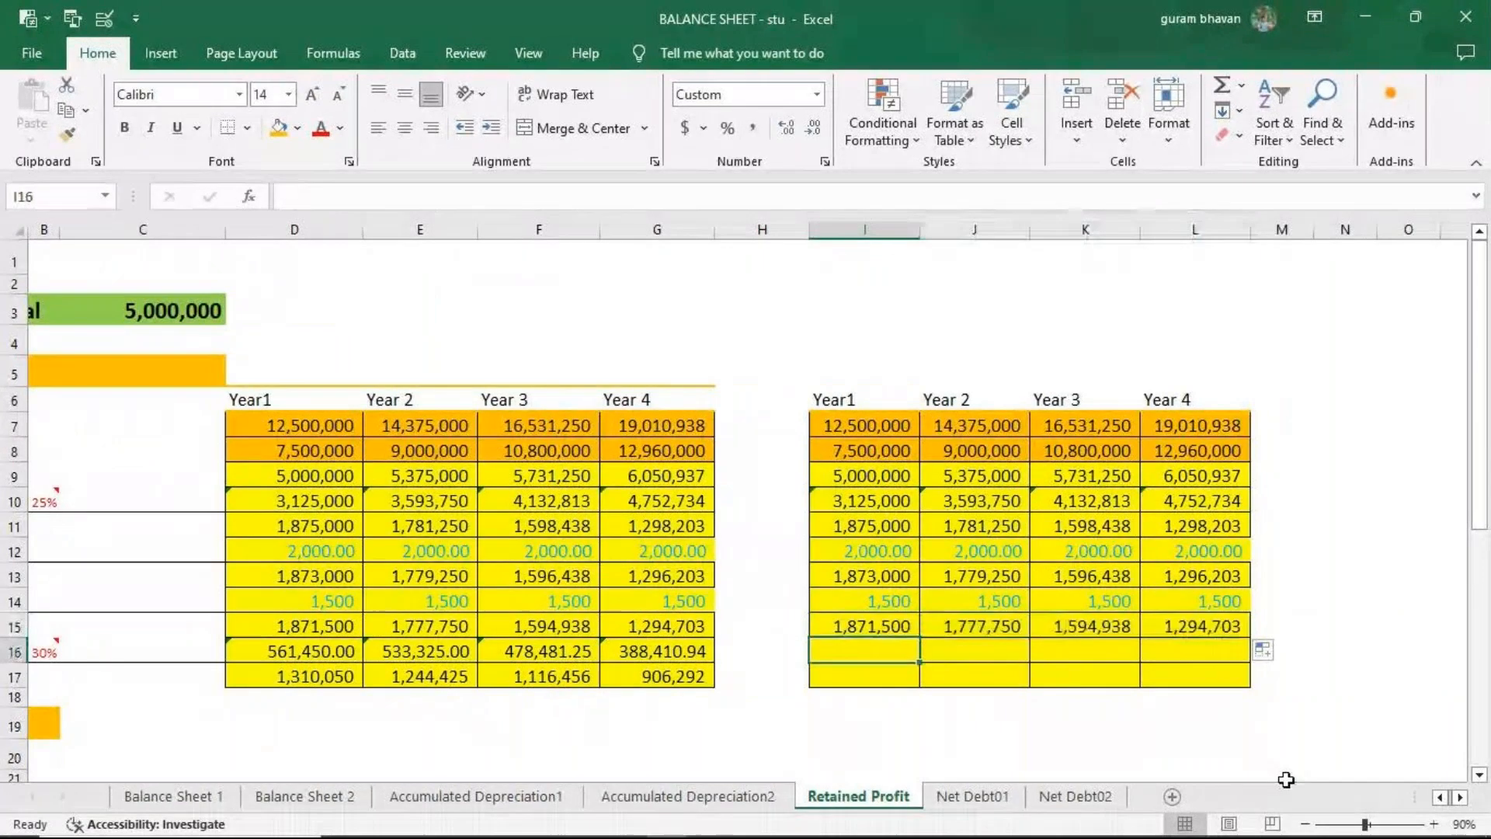
left_click(1441, 798)
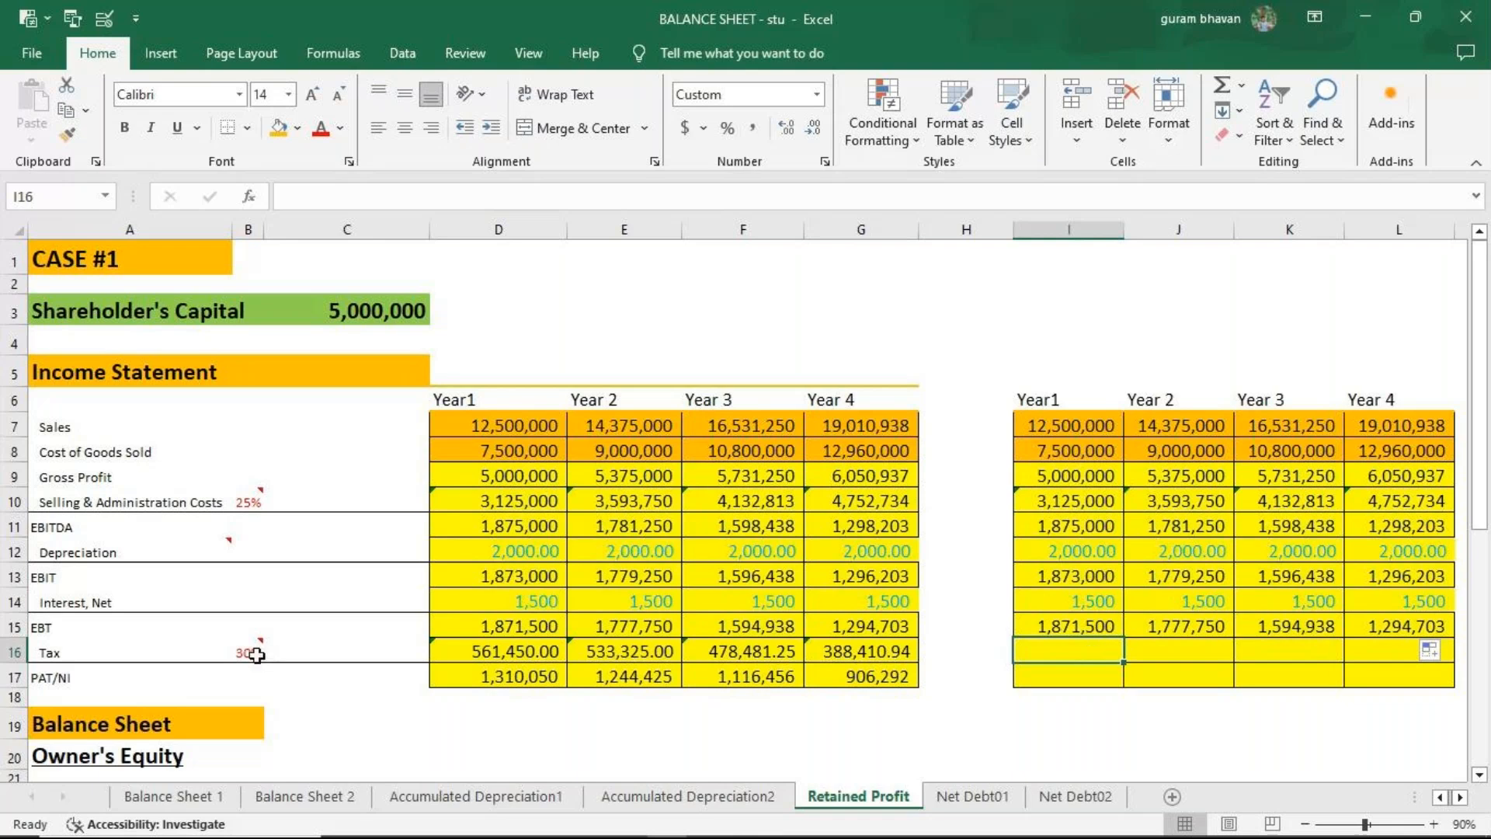
mouse_move(254, 654)
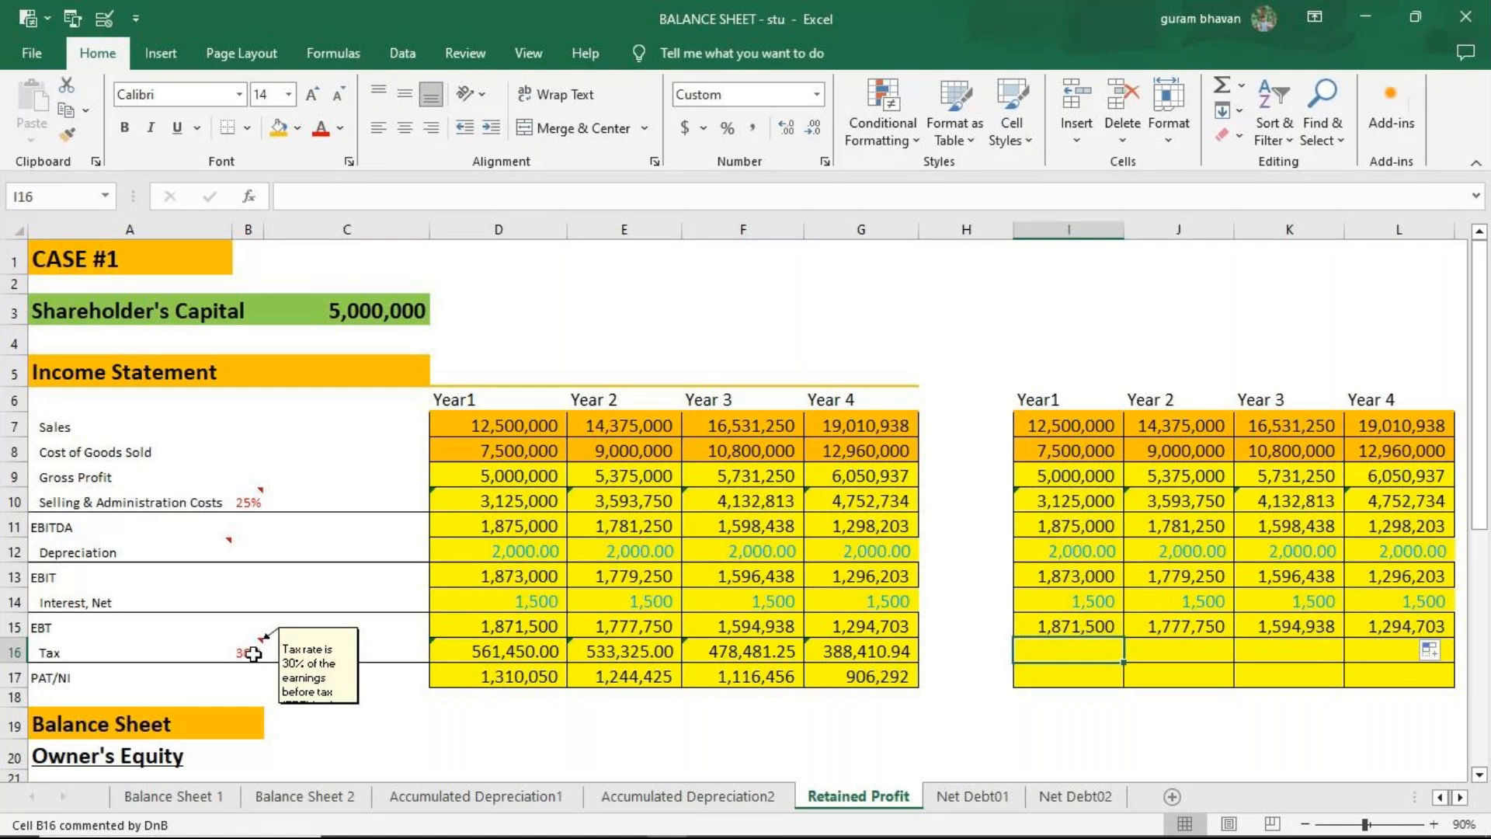
type("=")
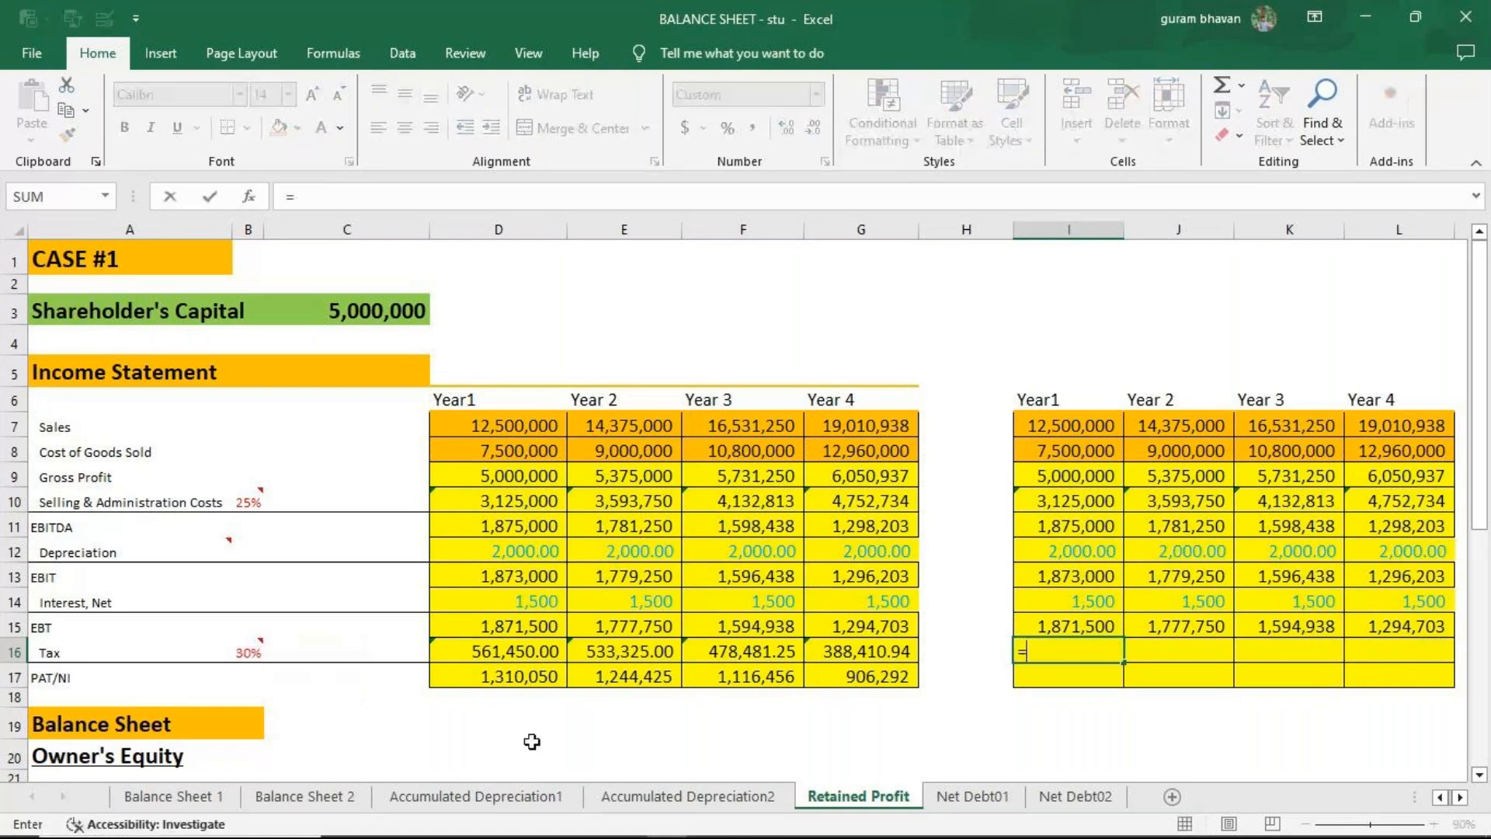
left_click(1025, 625)
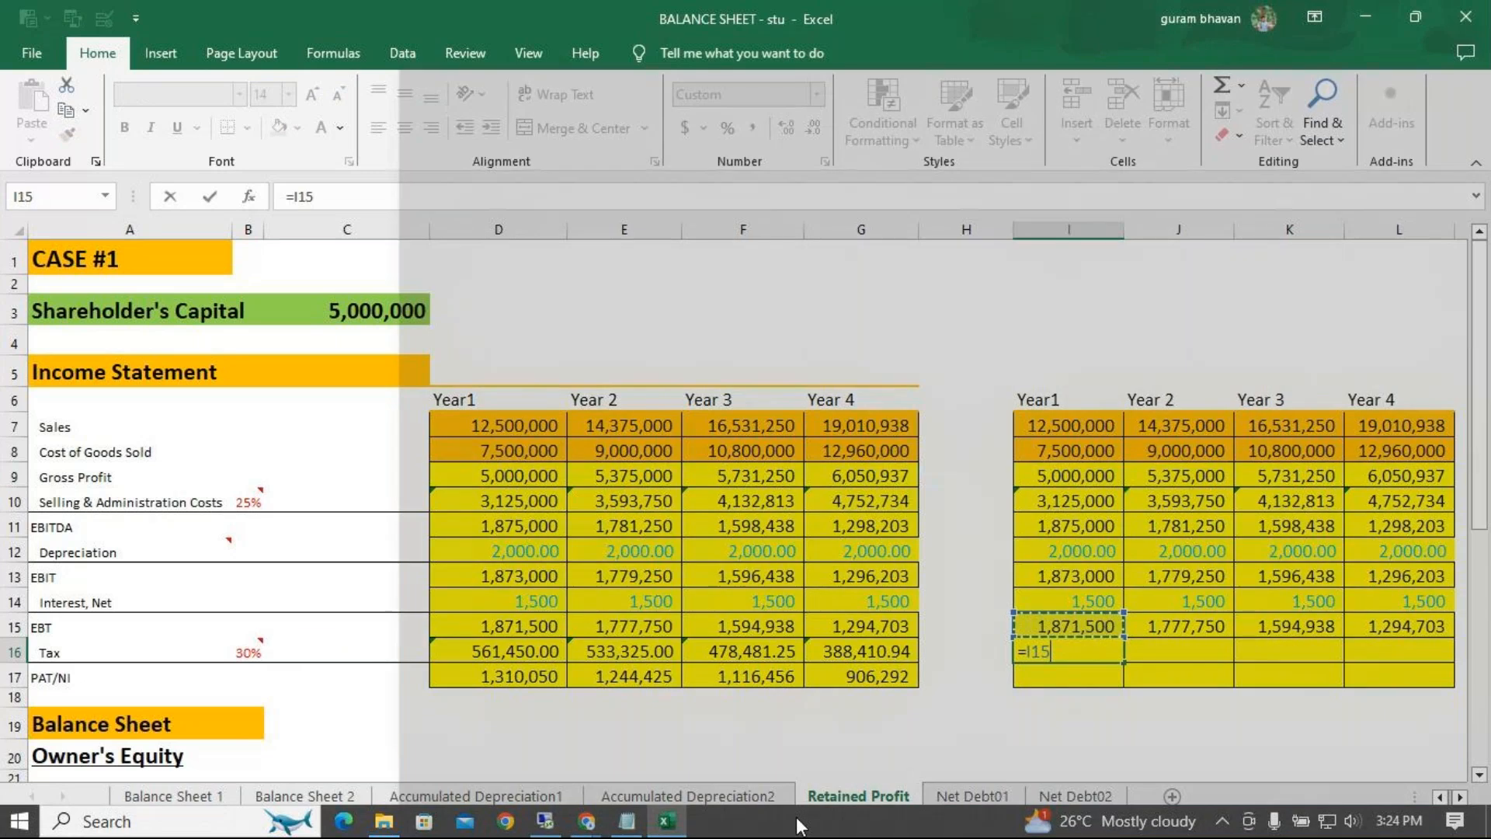
type("*30%")
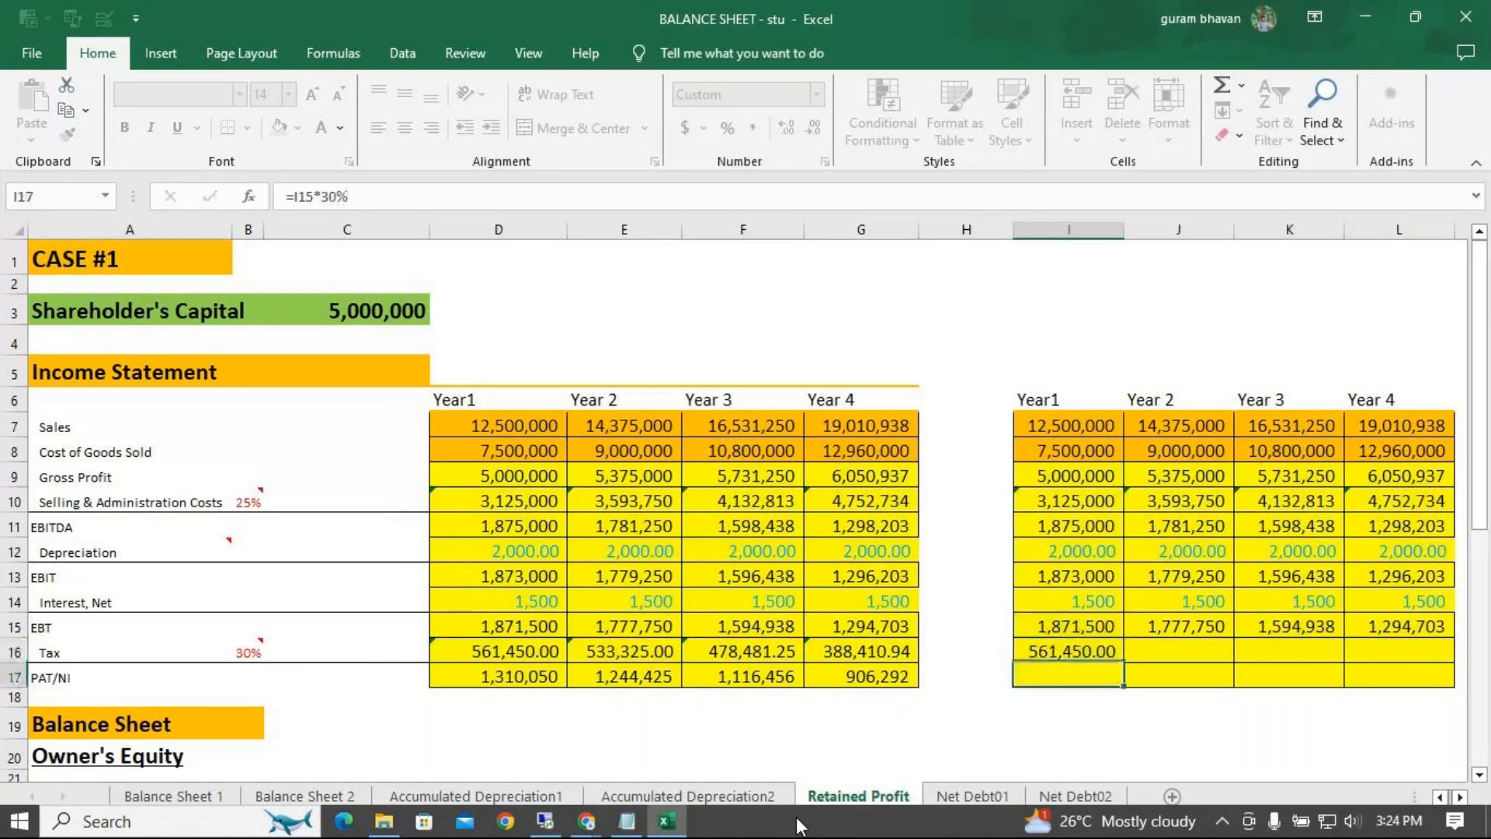
key("Return")
left_click(1087, 657)
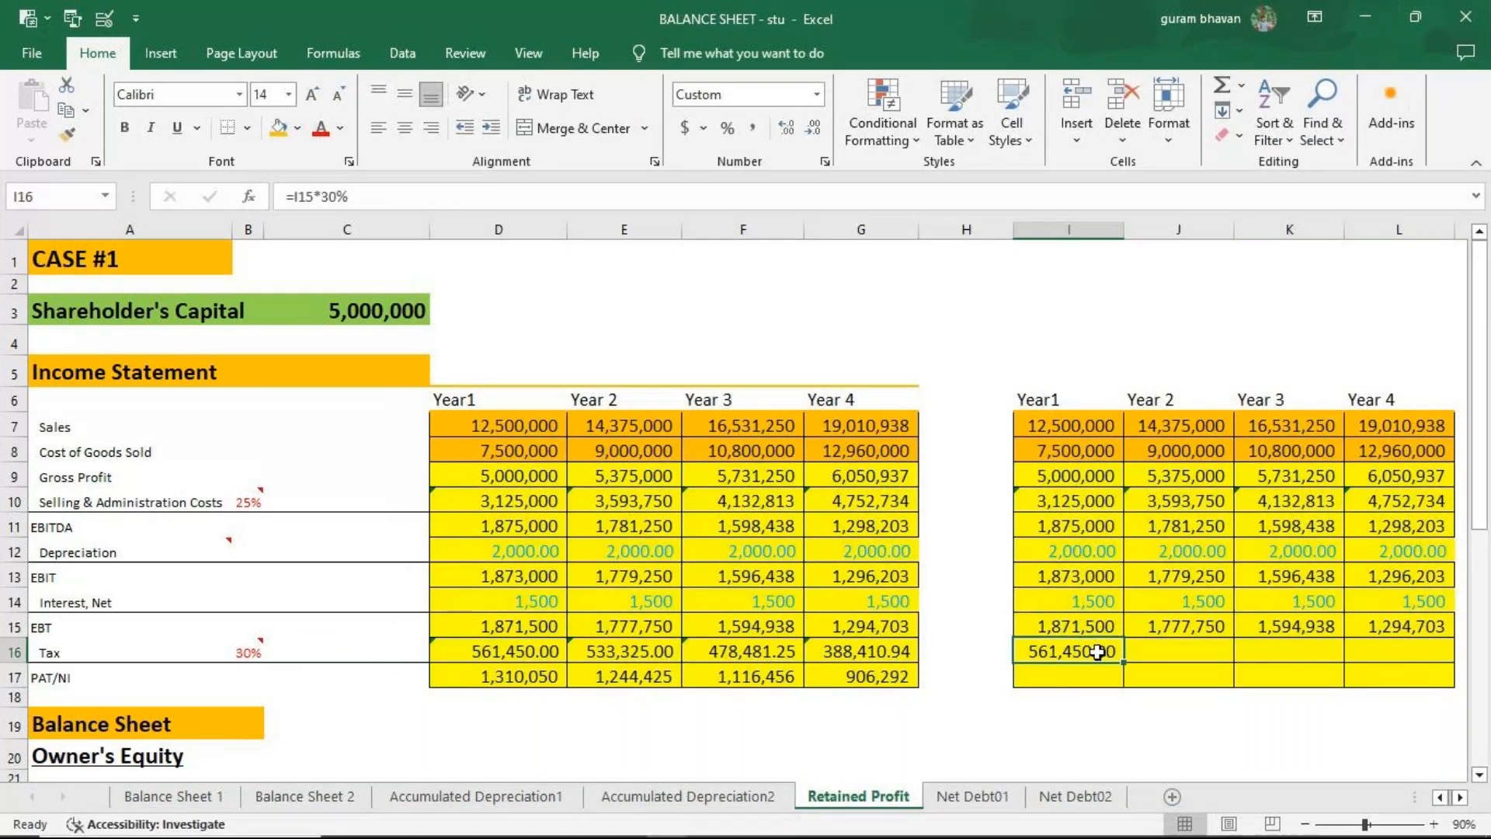
left_click_drag(1131, 659, 1398, 658)
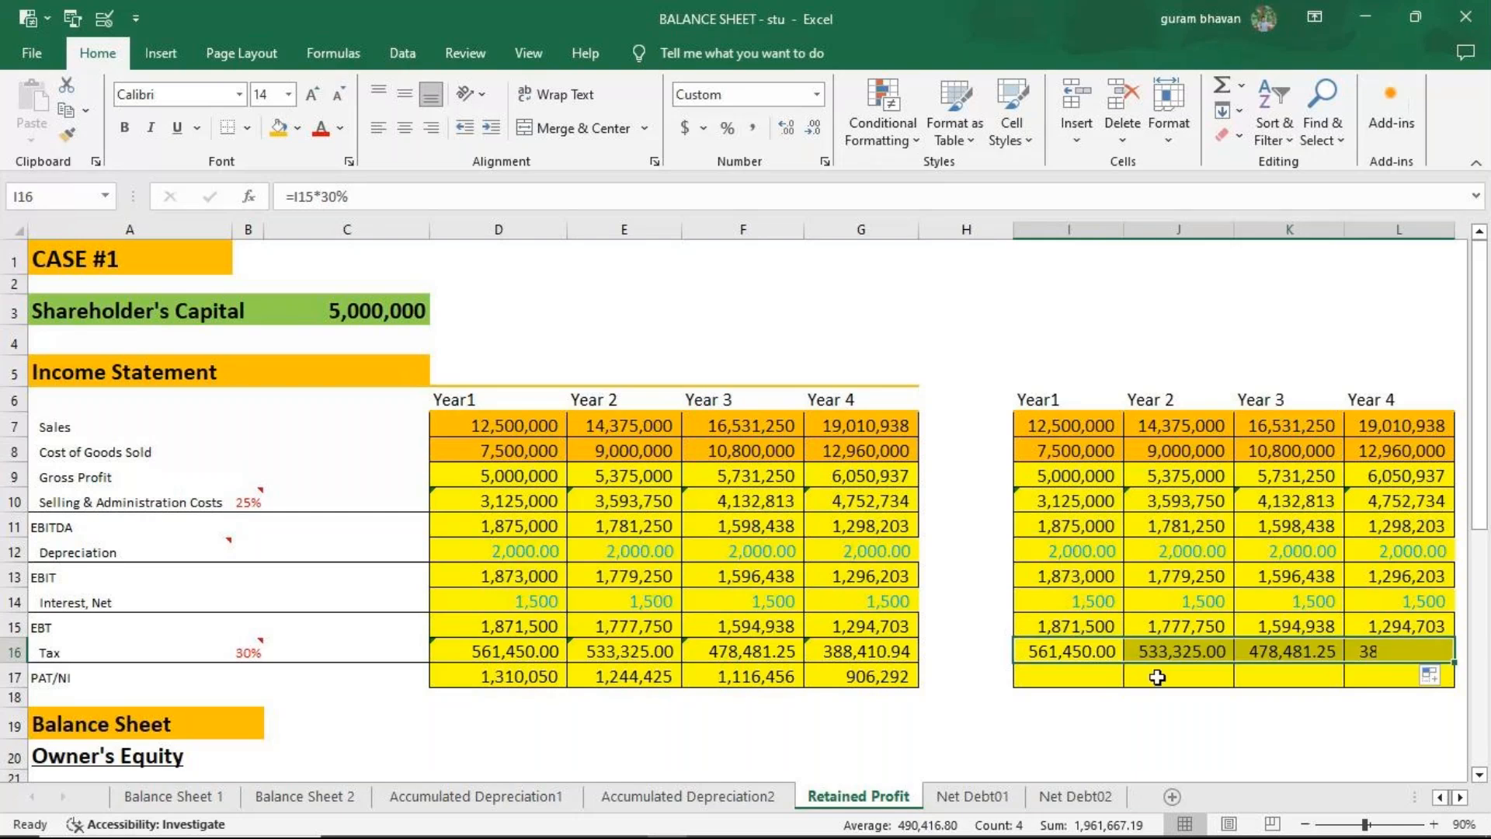
Calculate Year 1 PAT/NI in I17 as =I15-I16 and extend the formula through Year 4.
left_click(1082, 673)
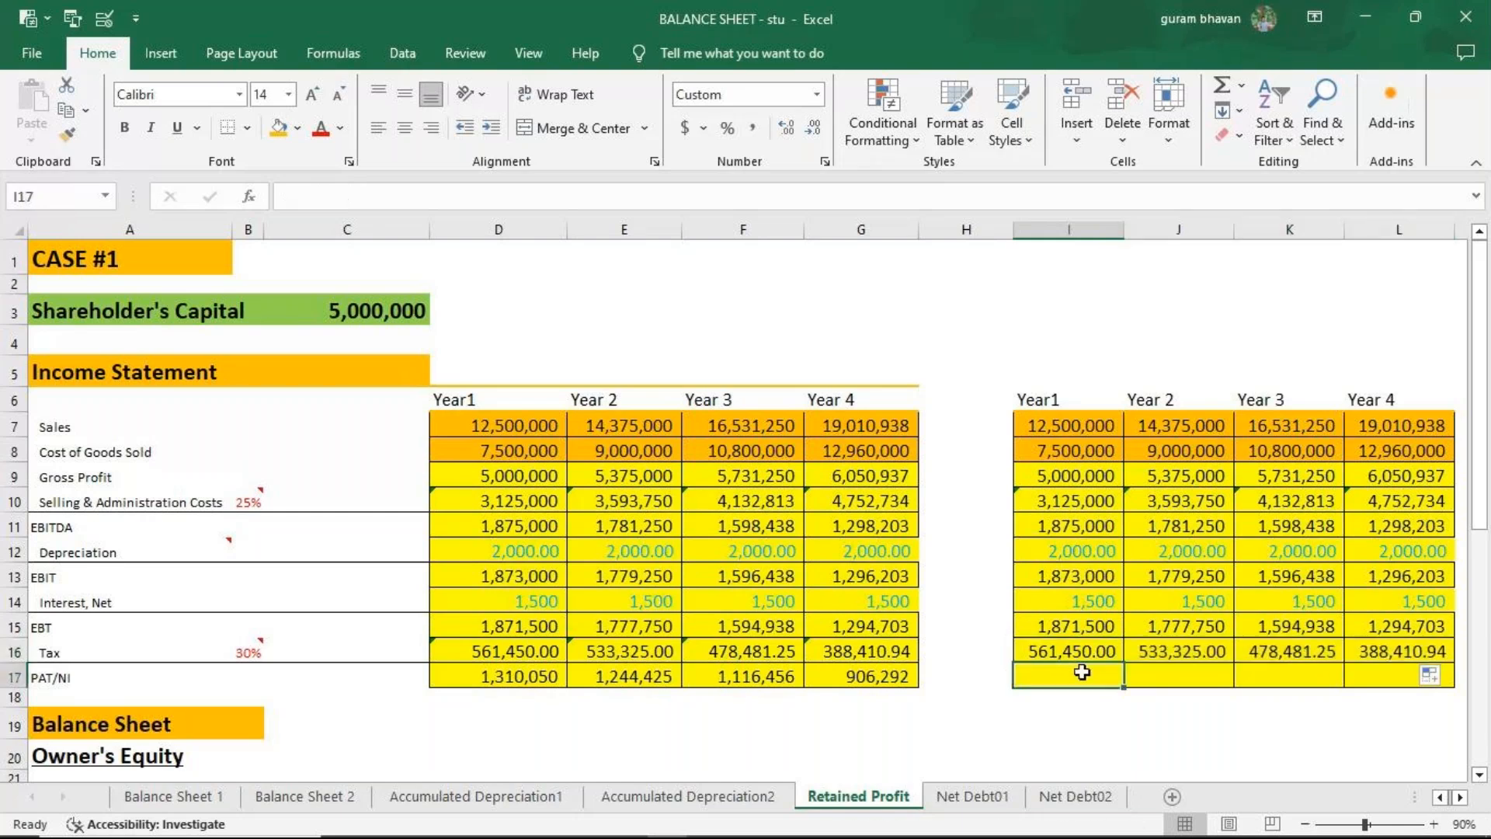
type("=")
left_click(1097, 621)
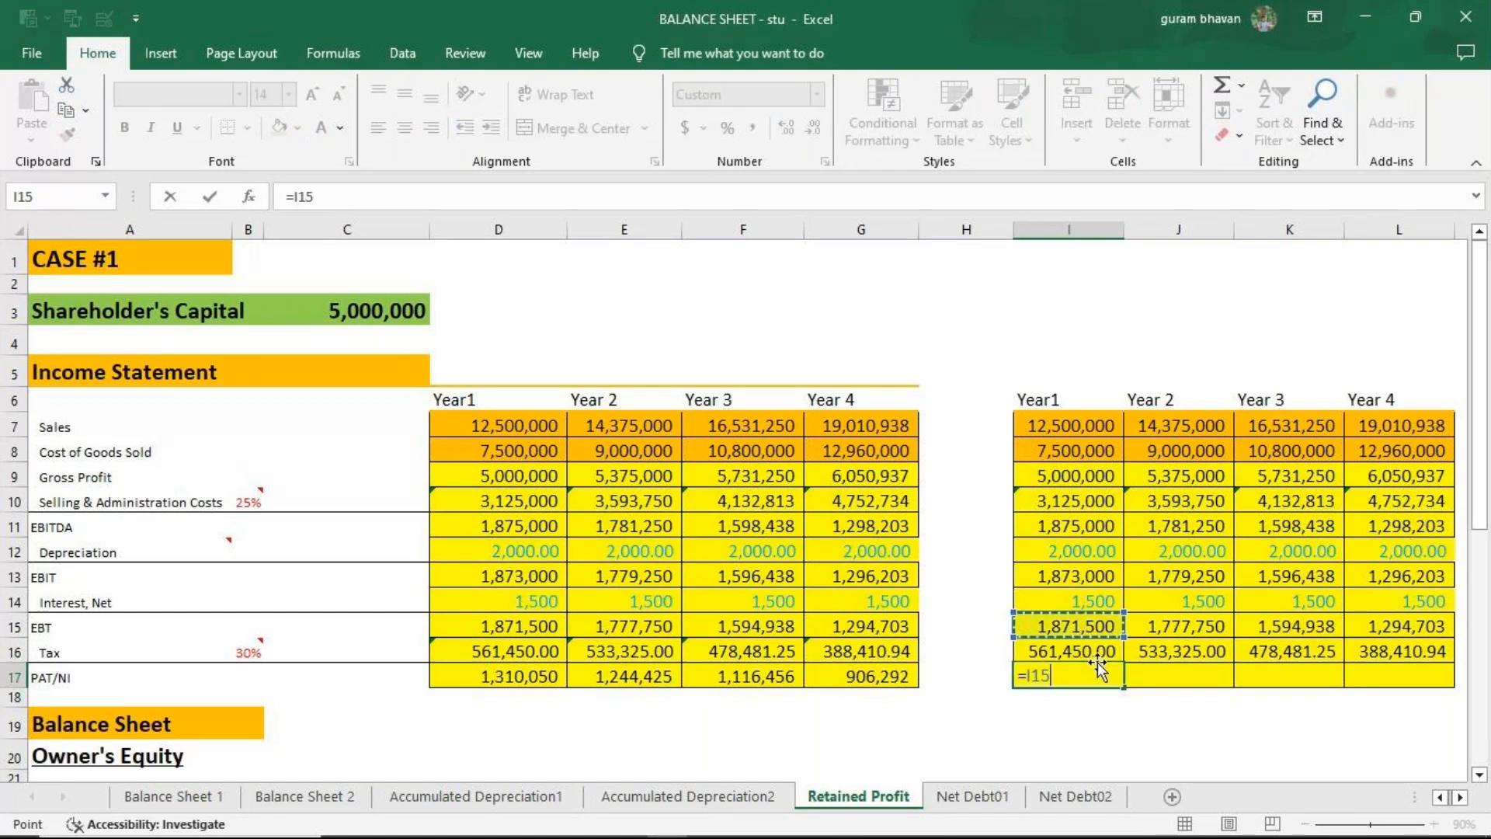
type("-")
left_click(1075, 654)
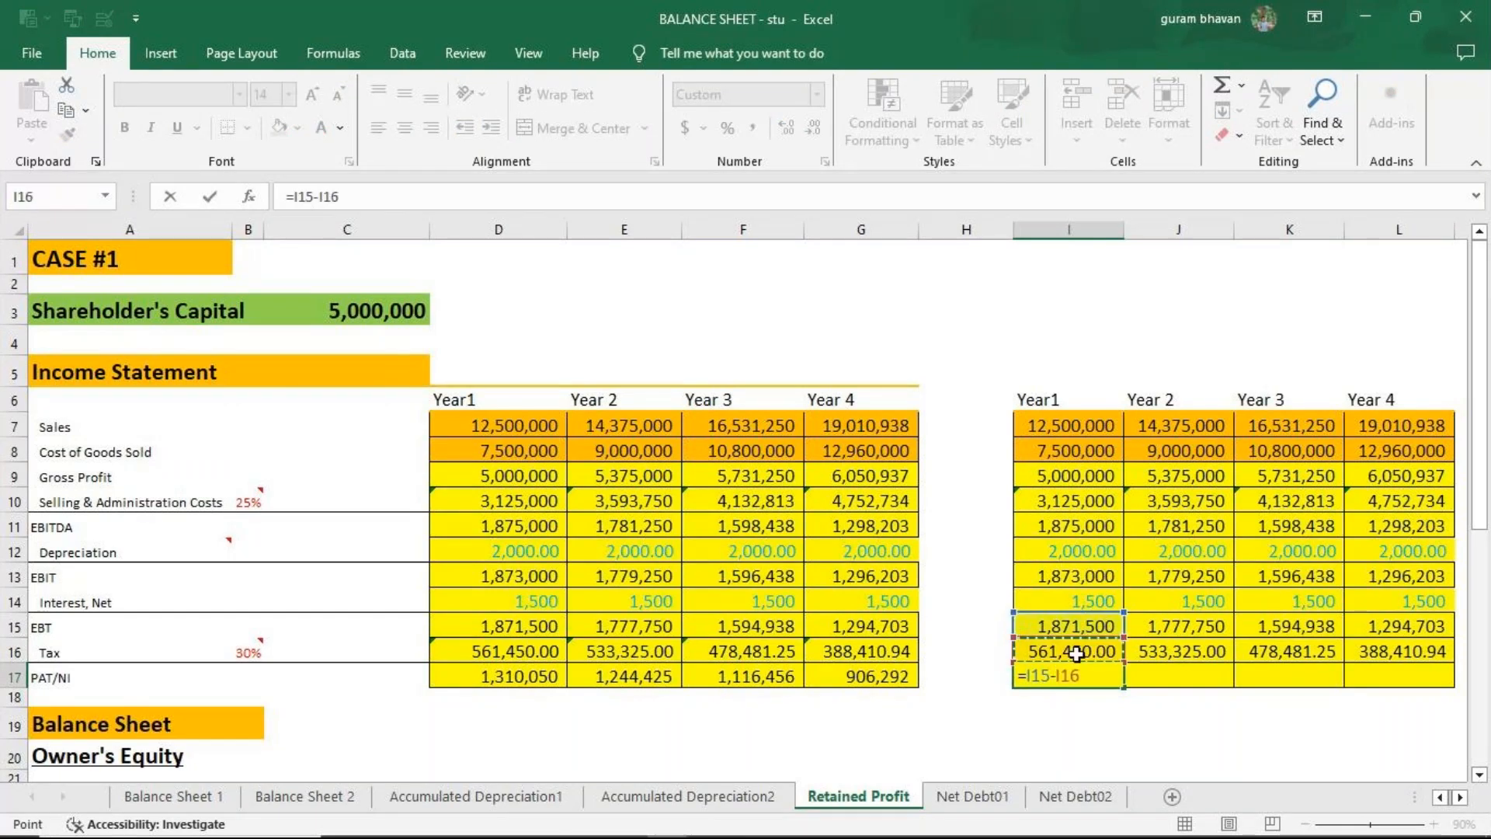
key("ctrl+Return")
left_click_drag(1131, 690, 1436, 684)
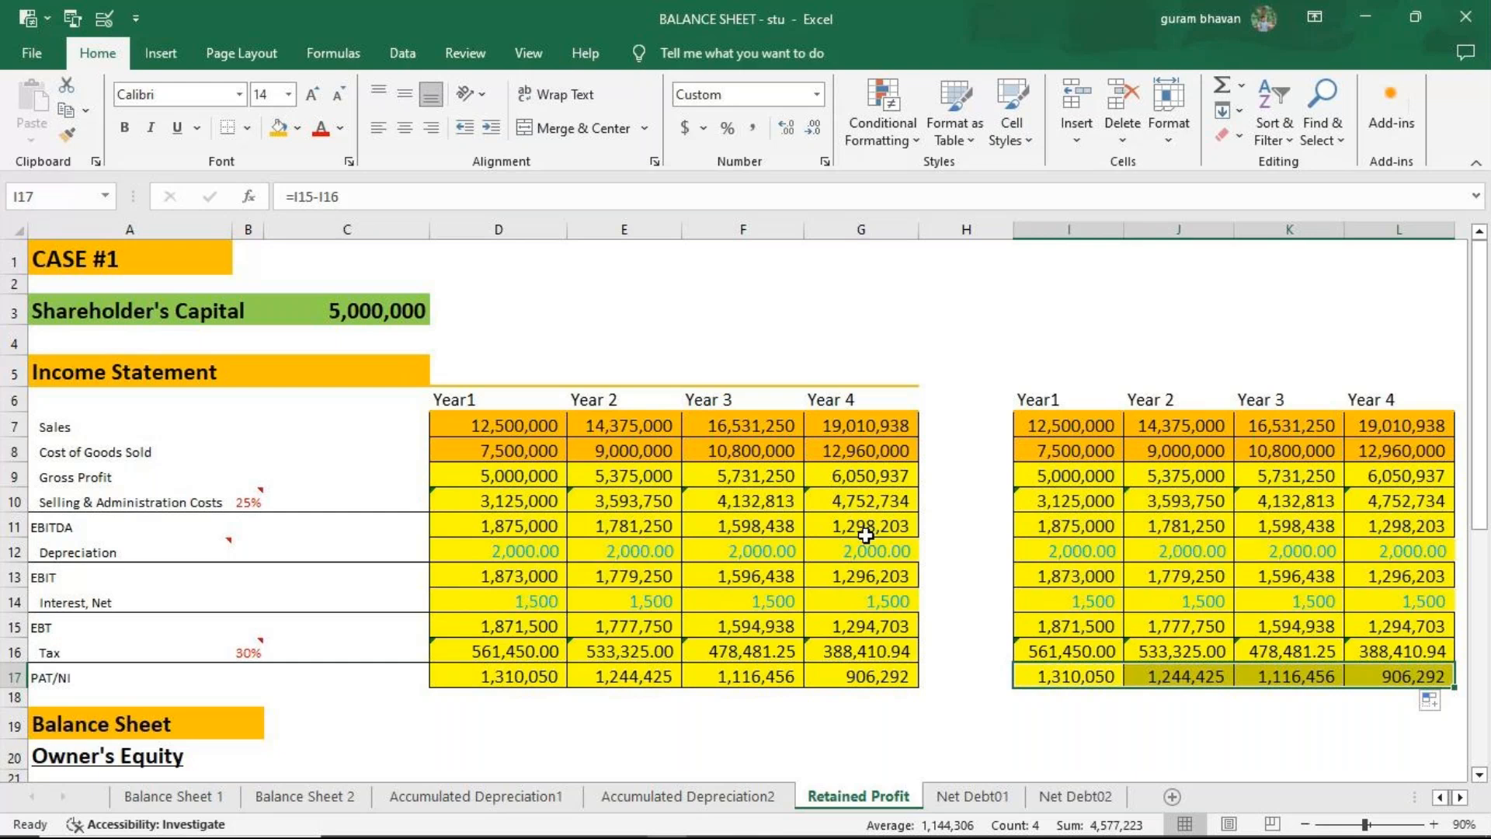
Clear the contents and formatting of the whole duplicate income statement block in I6:L17.
left_click_drag(1044, 400, 1413, 675)
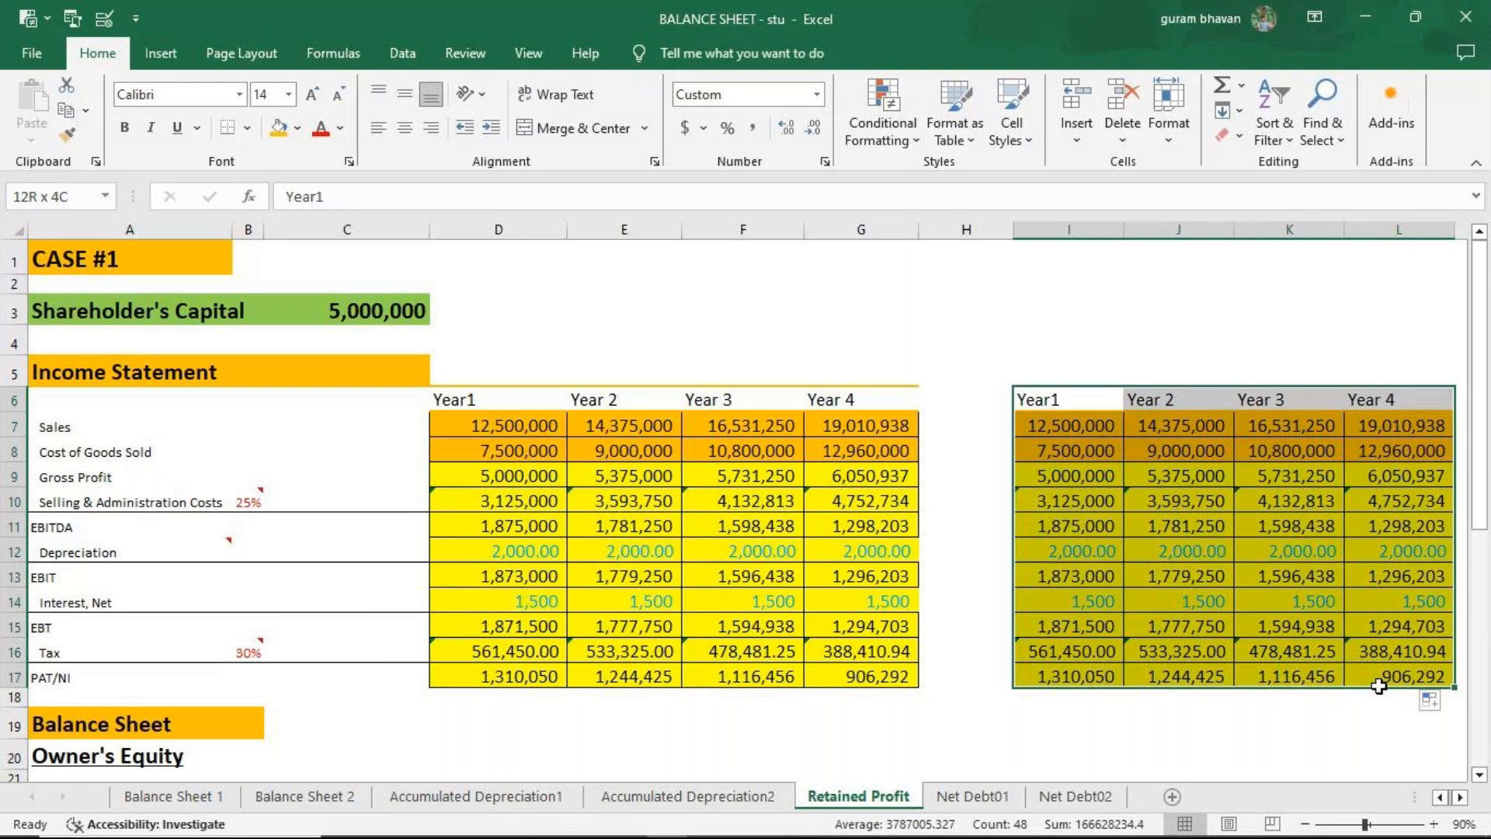
left_click(1252, 155)
left_click(970, 469)
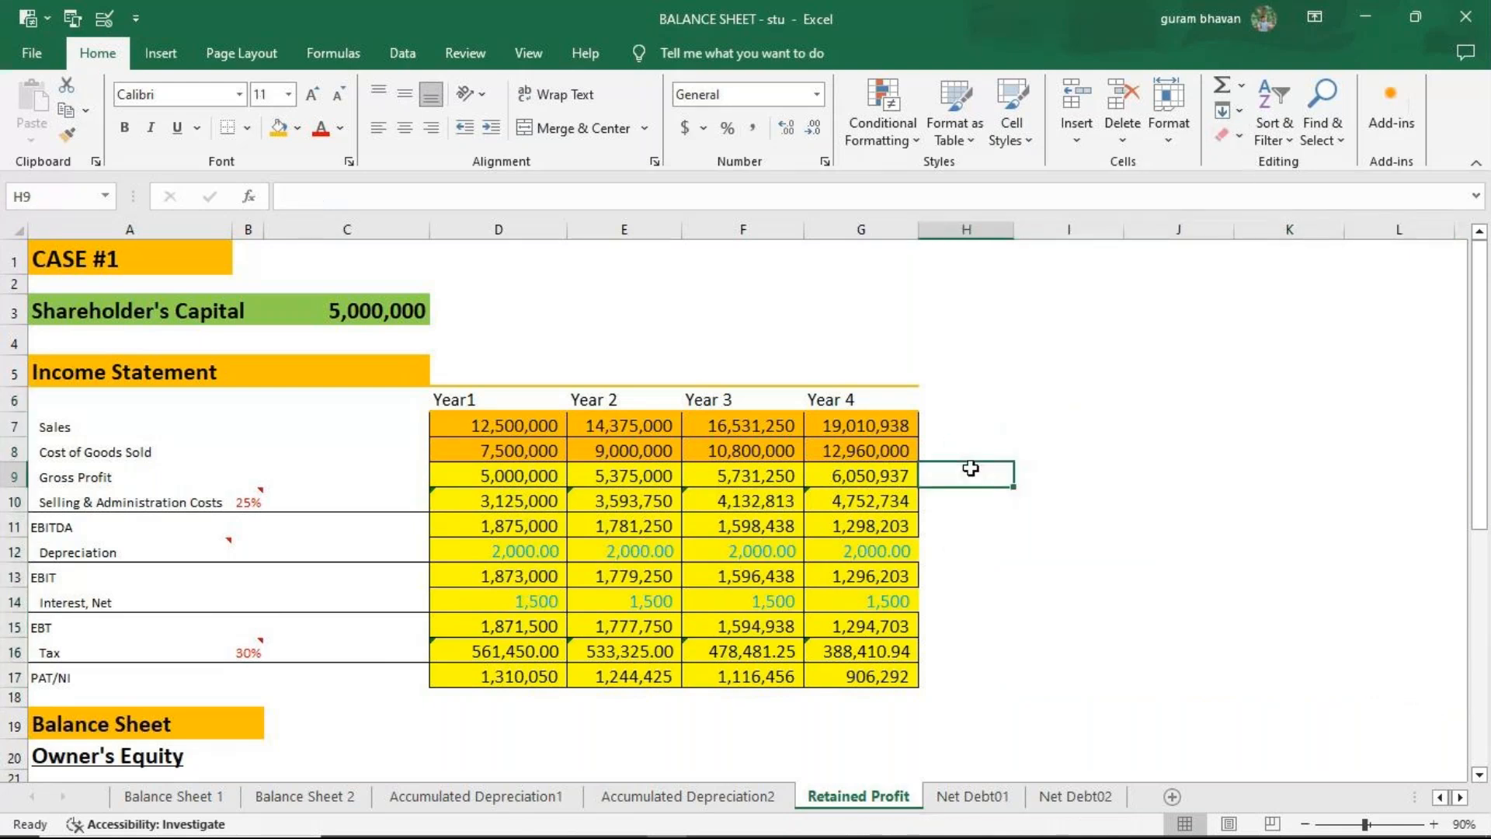
Link Year 1 Shareholder's Fund in D23 to the shareholder's capital with the absolute reference =$C$3.
scroll(971, 468, "down", 2)
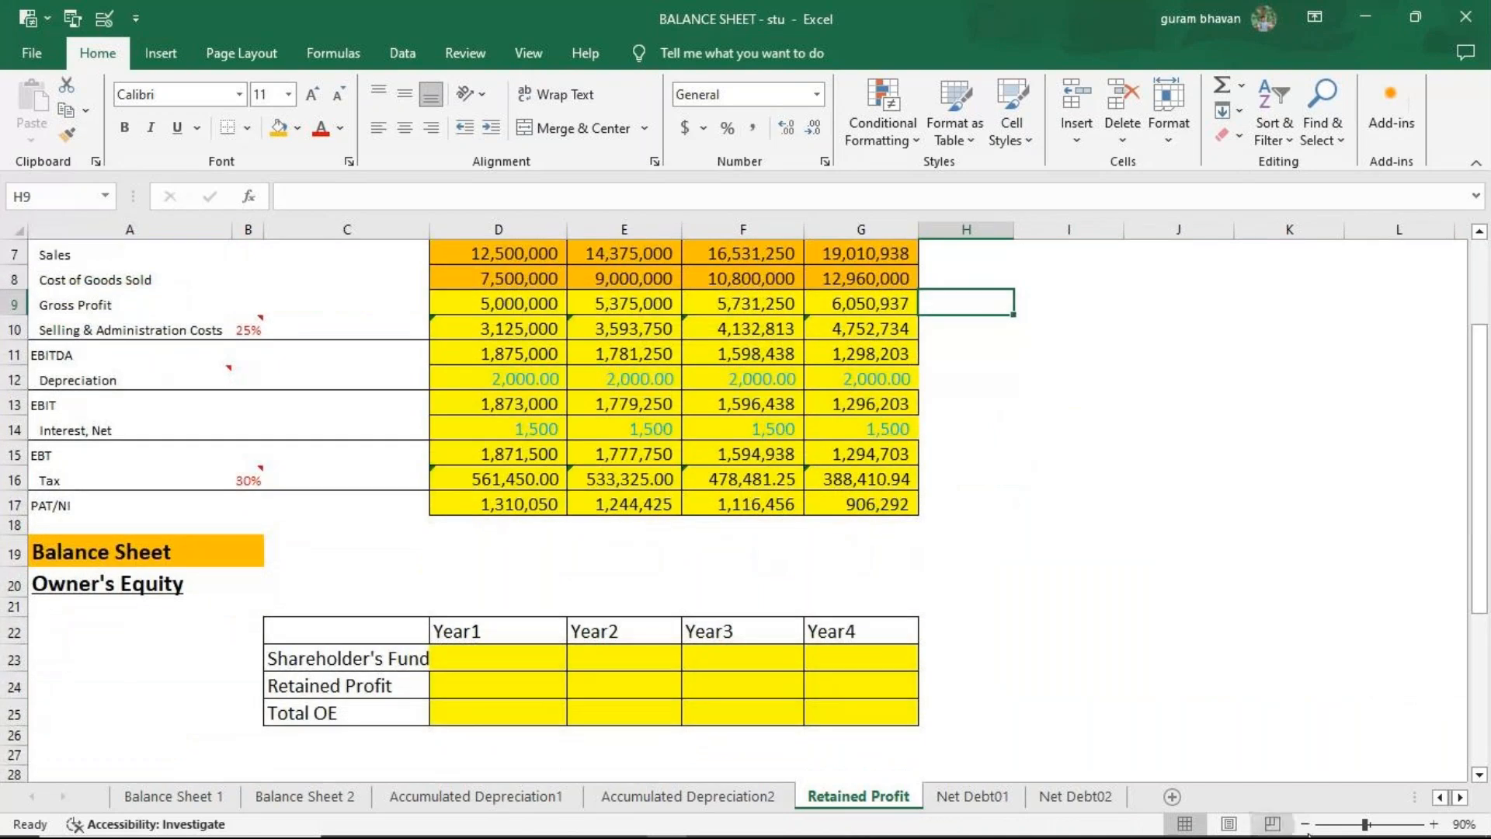
left_click(1305, 823)
scroll(1037, 606, "up", 2)
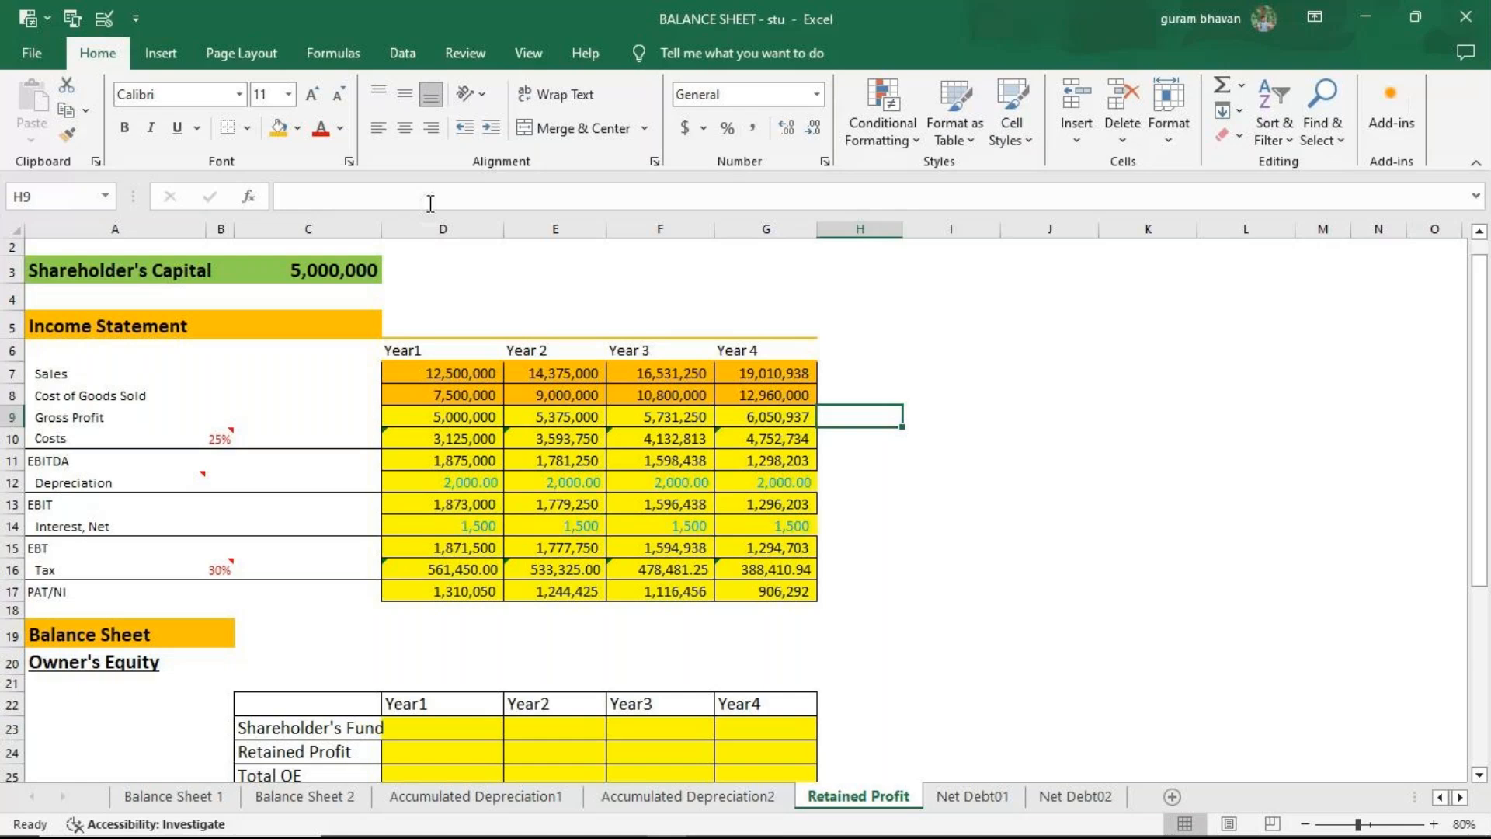
left_click(458, 730)
type("=")
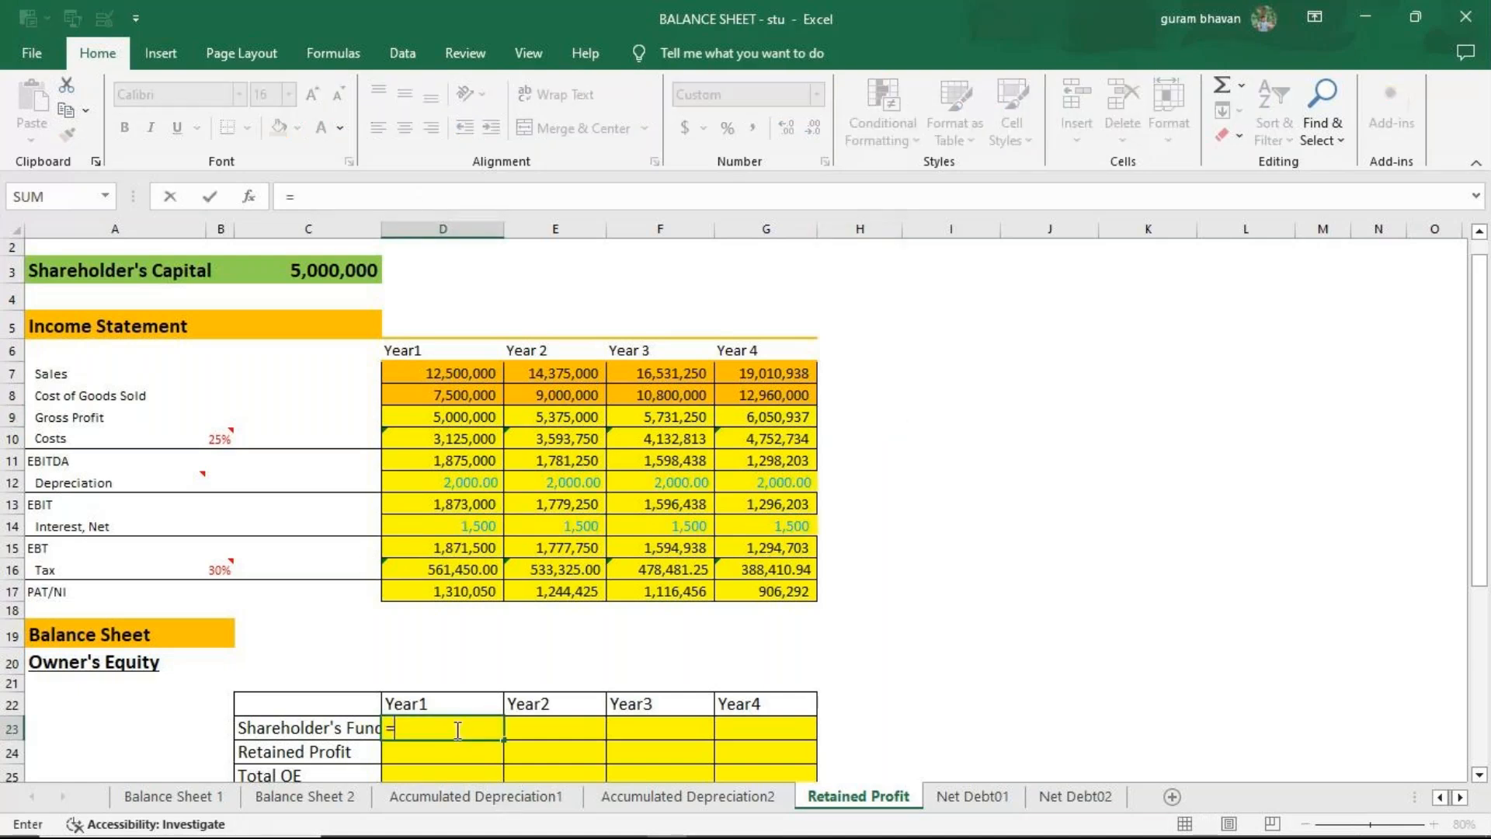
left_click(318, 272)
key("F4")
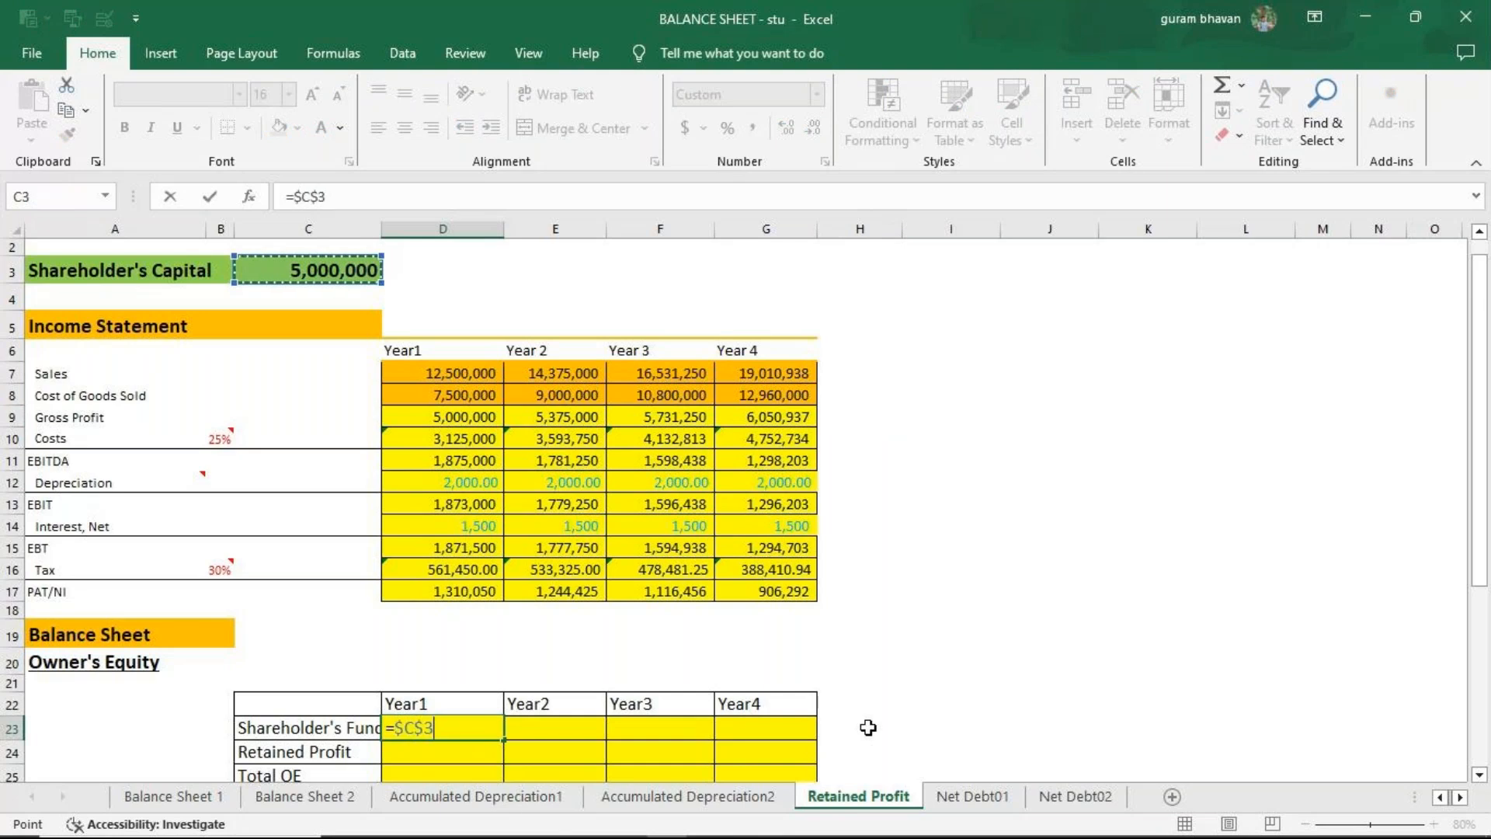
key("Return")
Carry Shareholder's Fund into Year 2 with =D23 in E23 and extend the formula through Year 4.
left_click(528, 727)
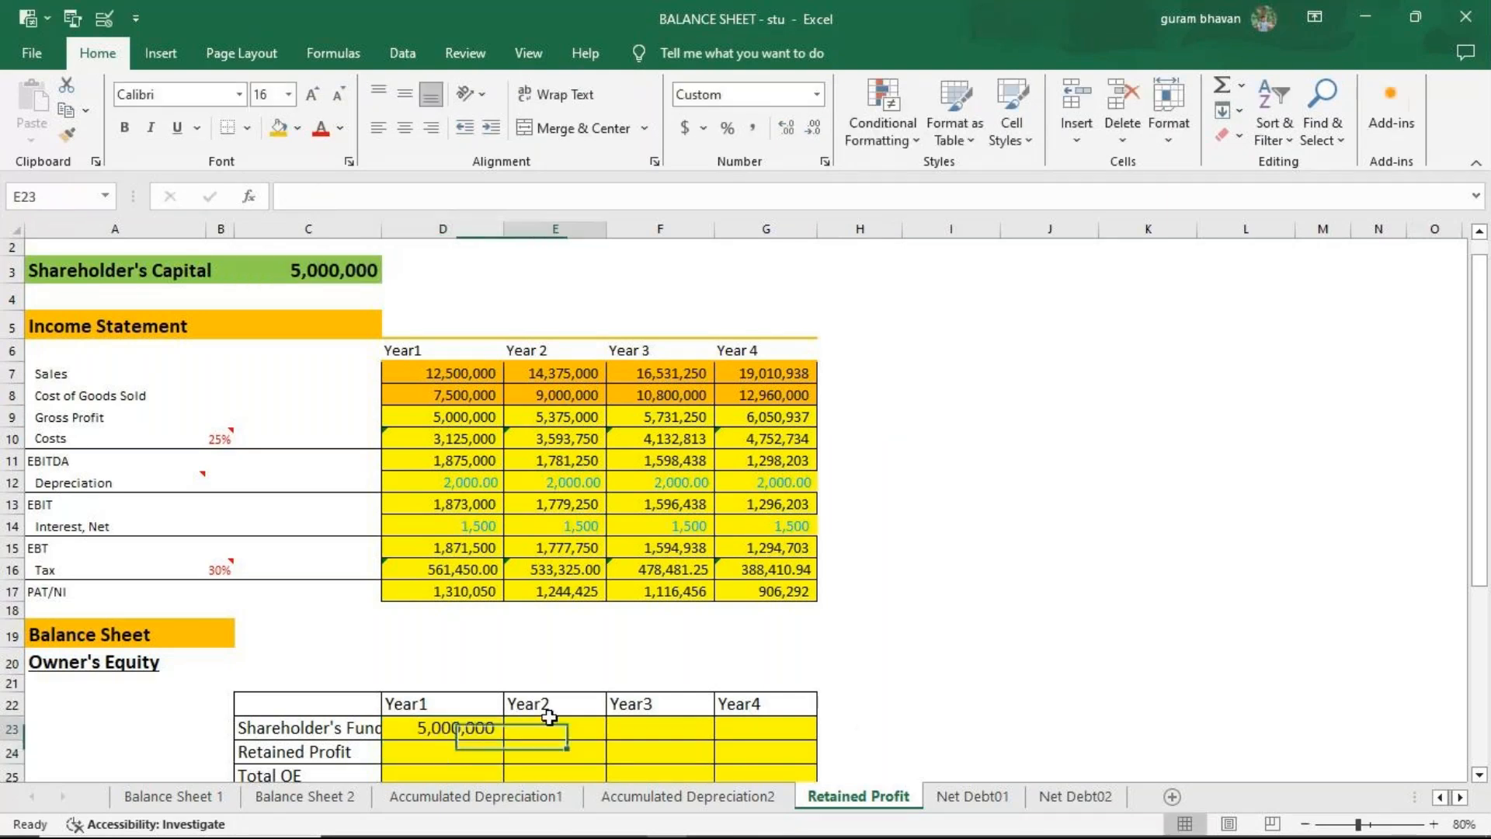
type("=")
key("Left")
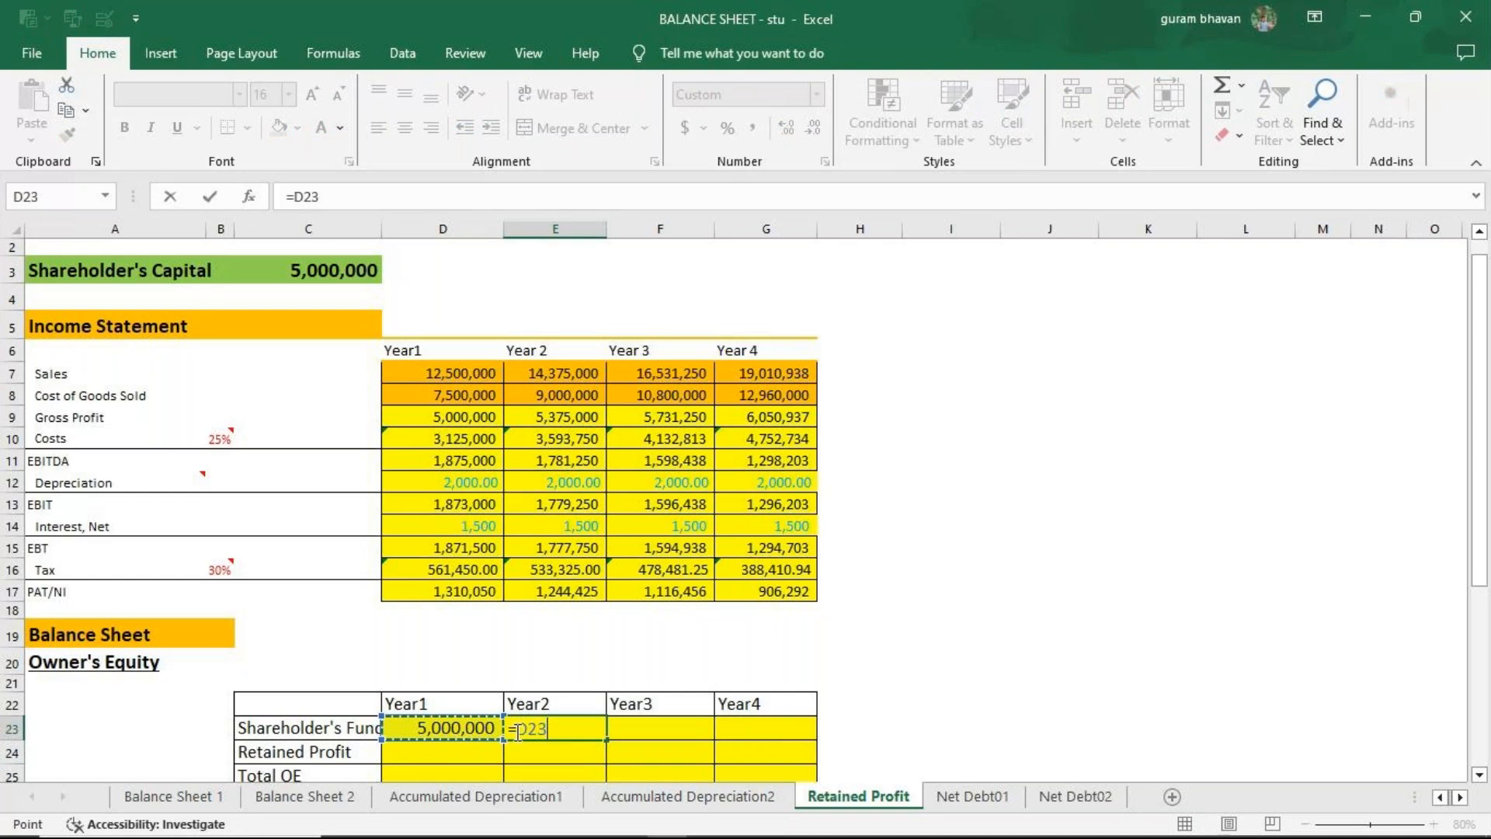
key("Return")
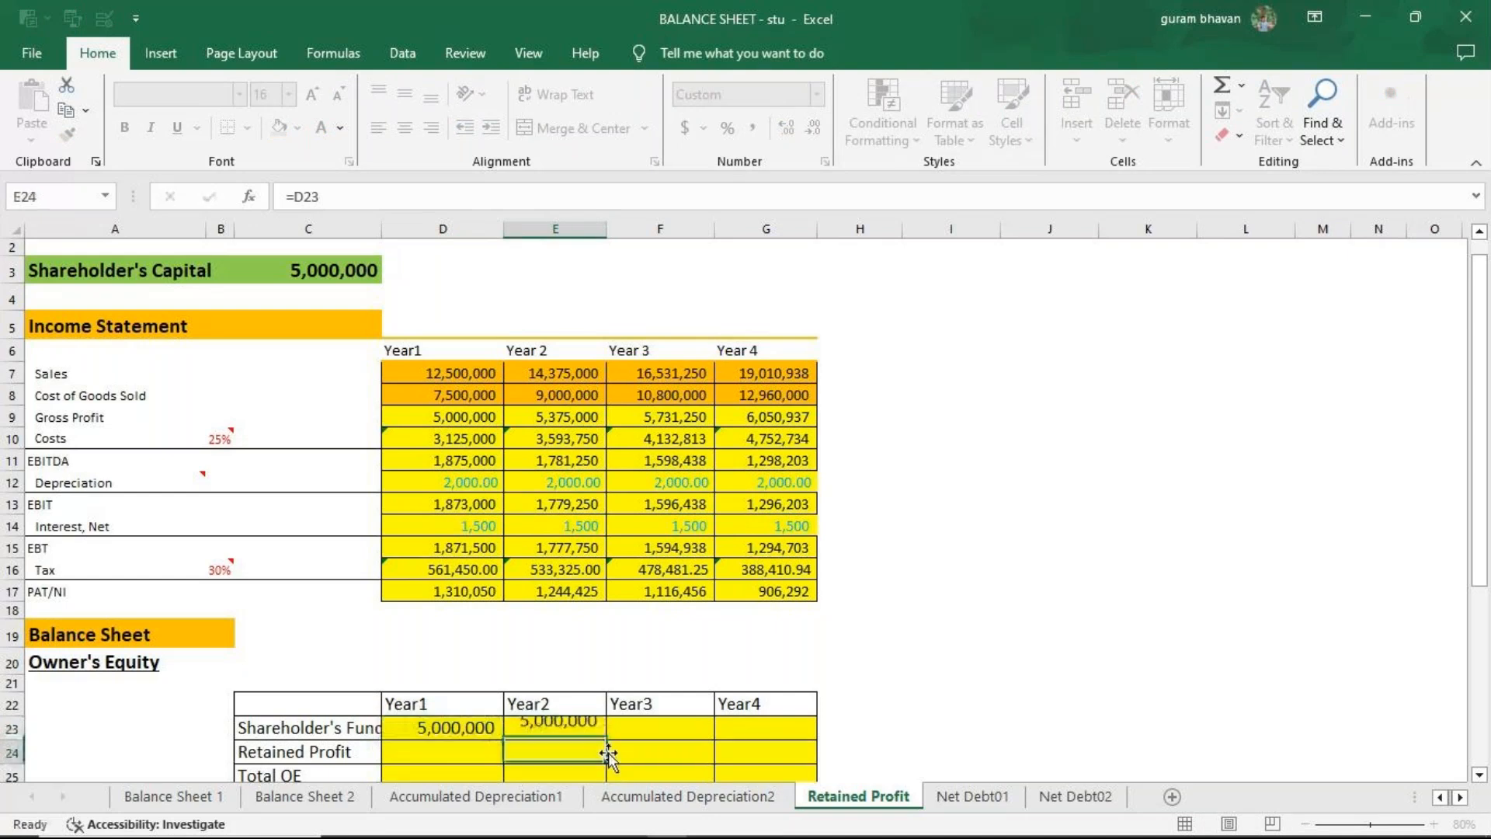
left_click(598, 731)
left_click_drag(606, 739, 811, 744)
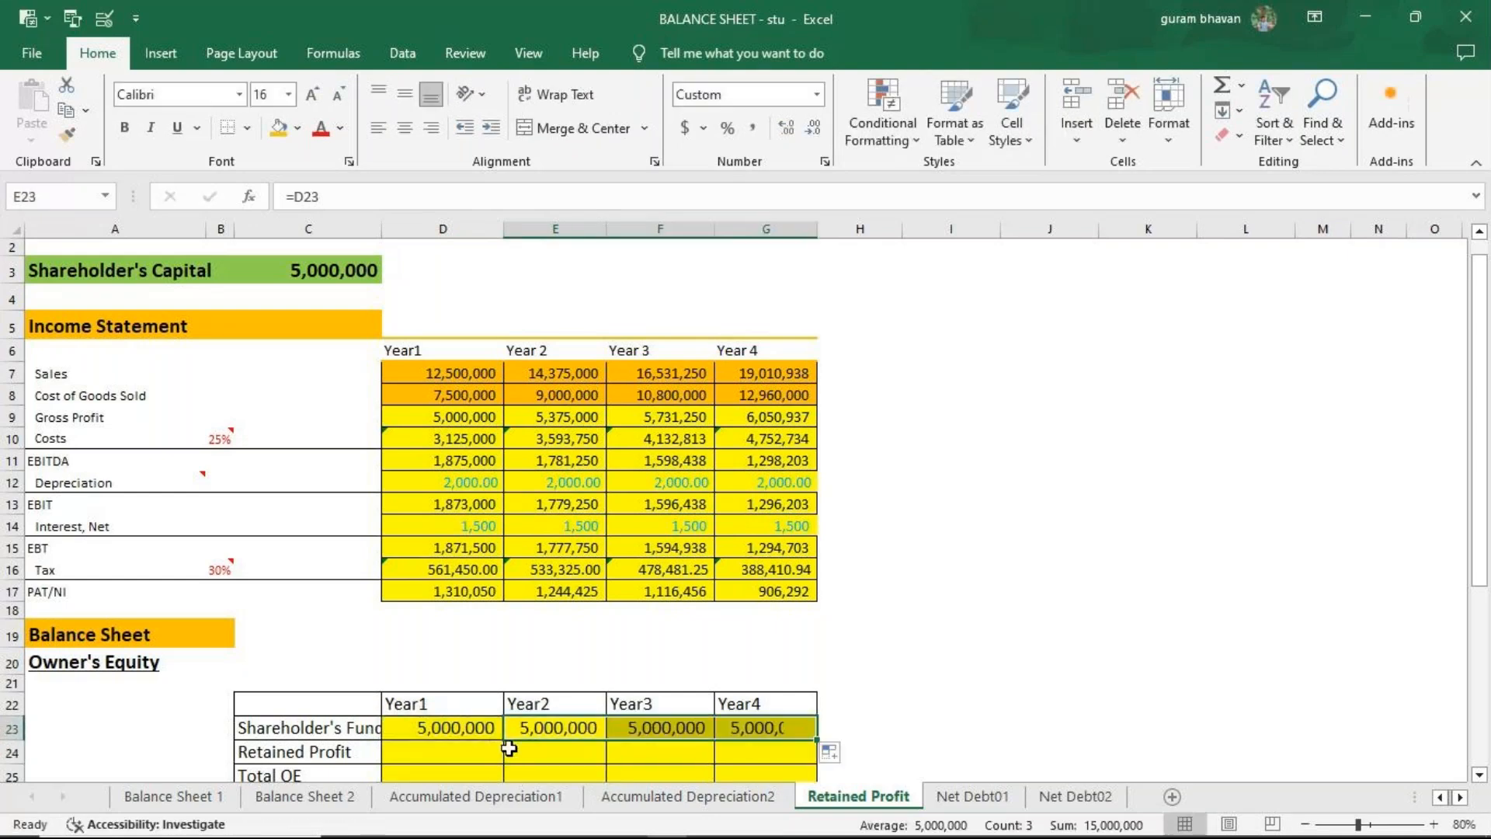
Calculate Year 1 Retained Profit in D24 as =D17+0.
left_click(462, 752)
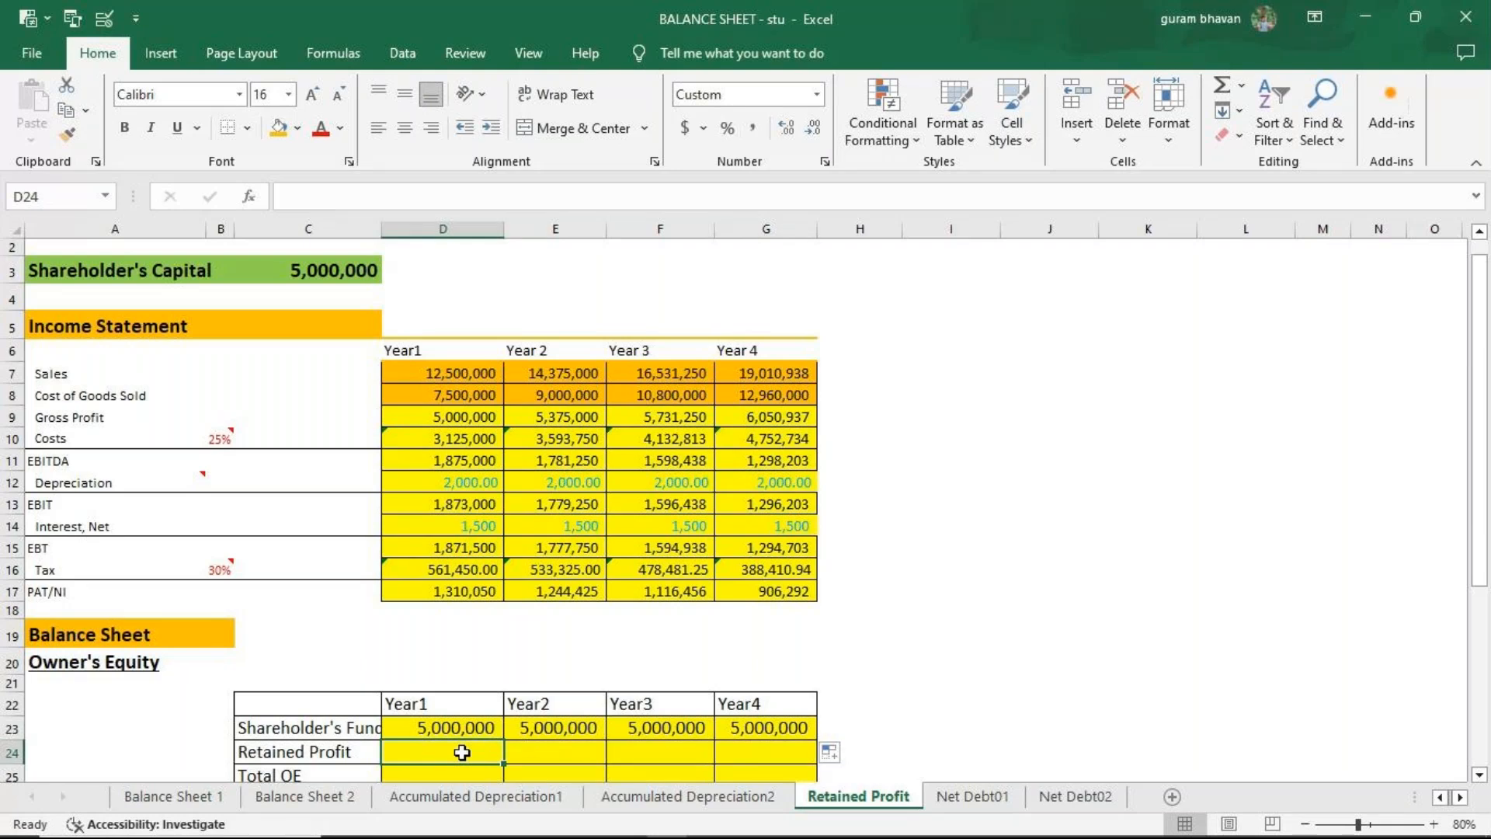
type("=")
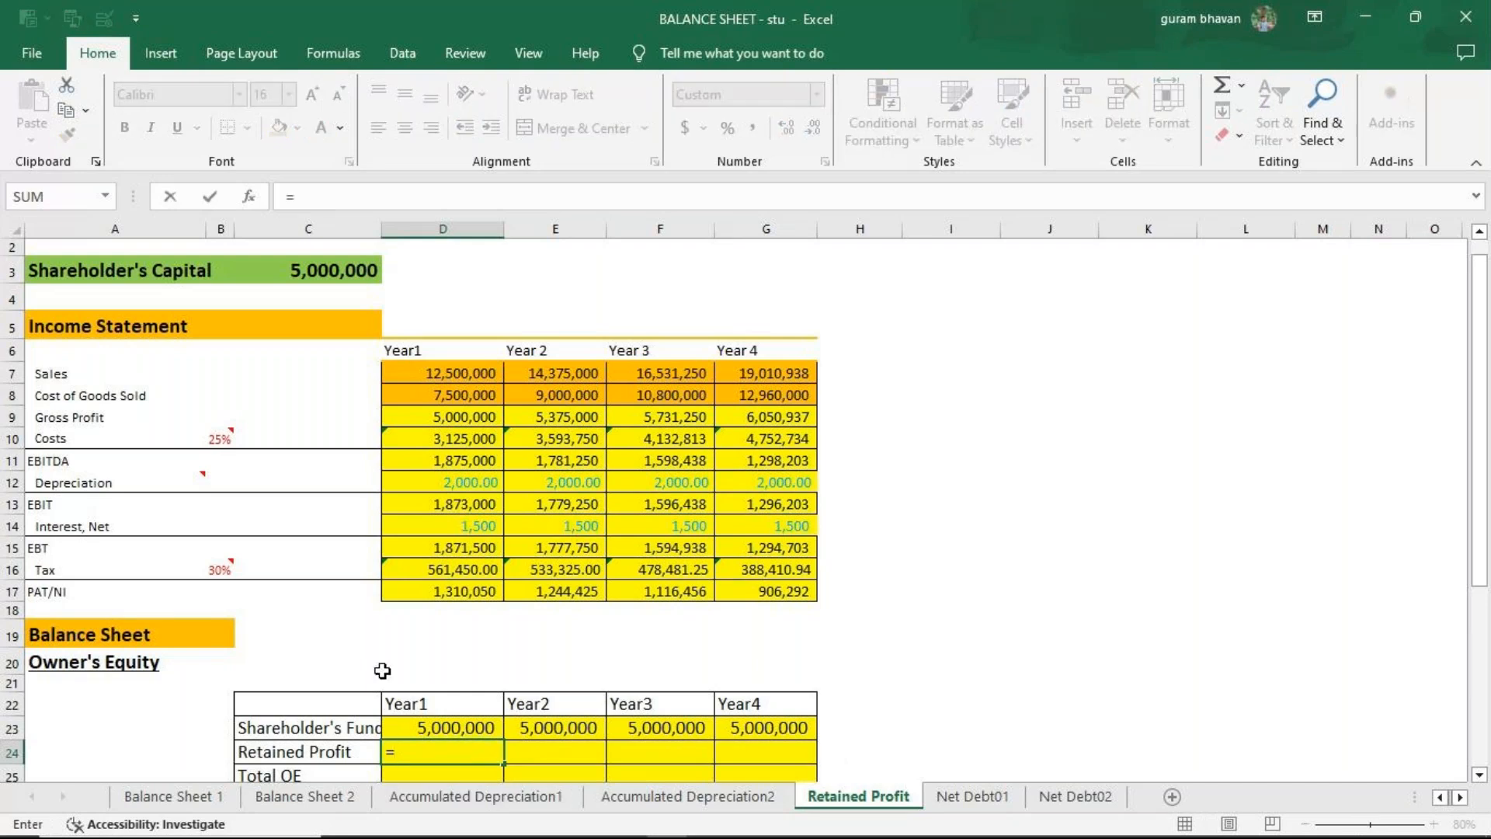
left_click(450, 590)
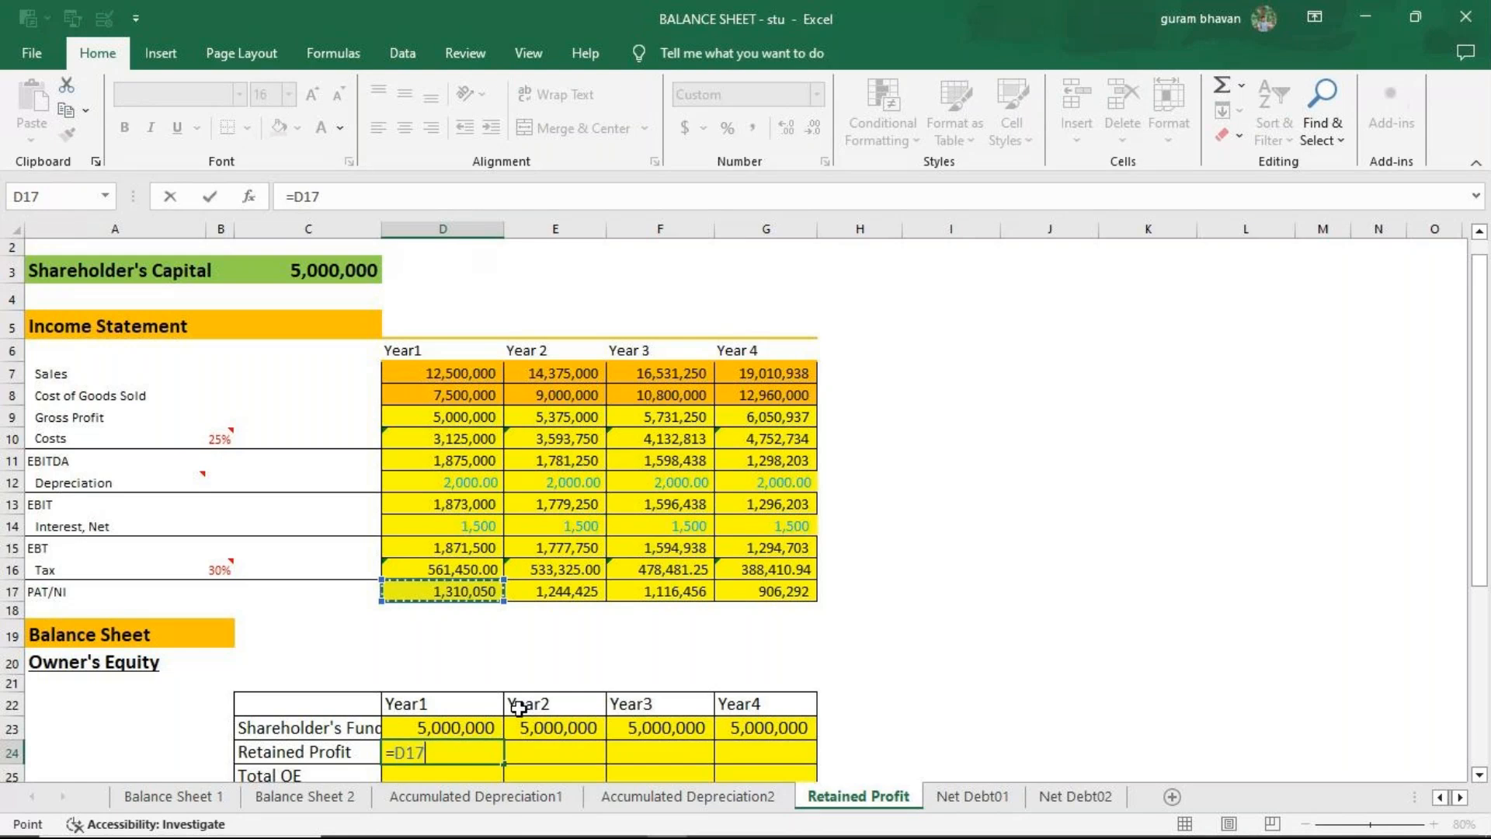
type("+0")
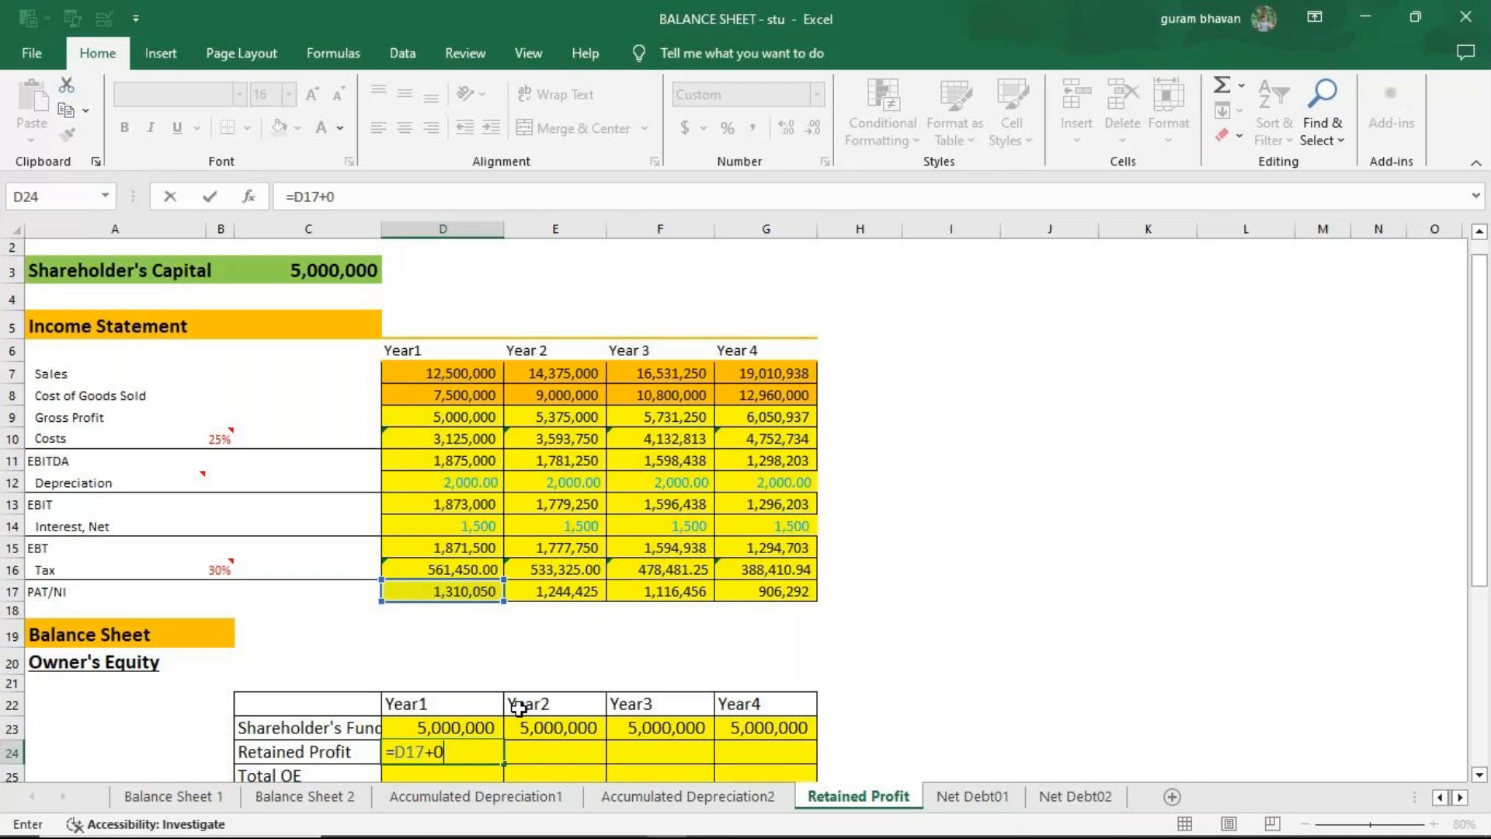
key("Return")
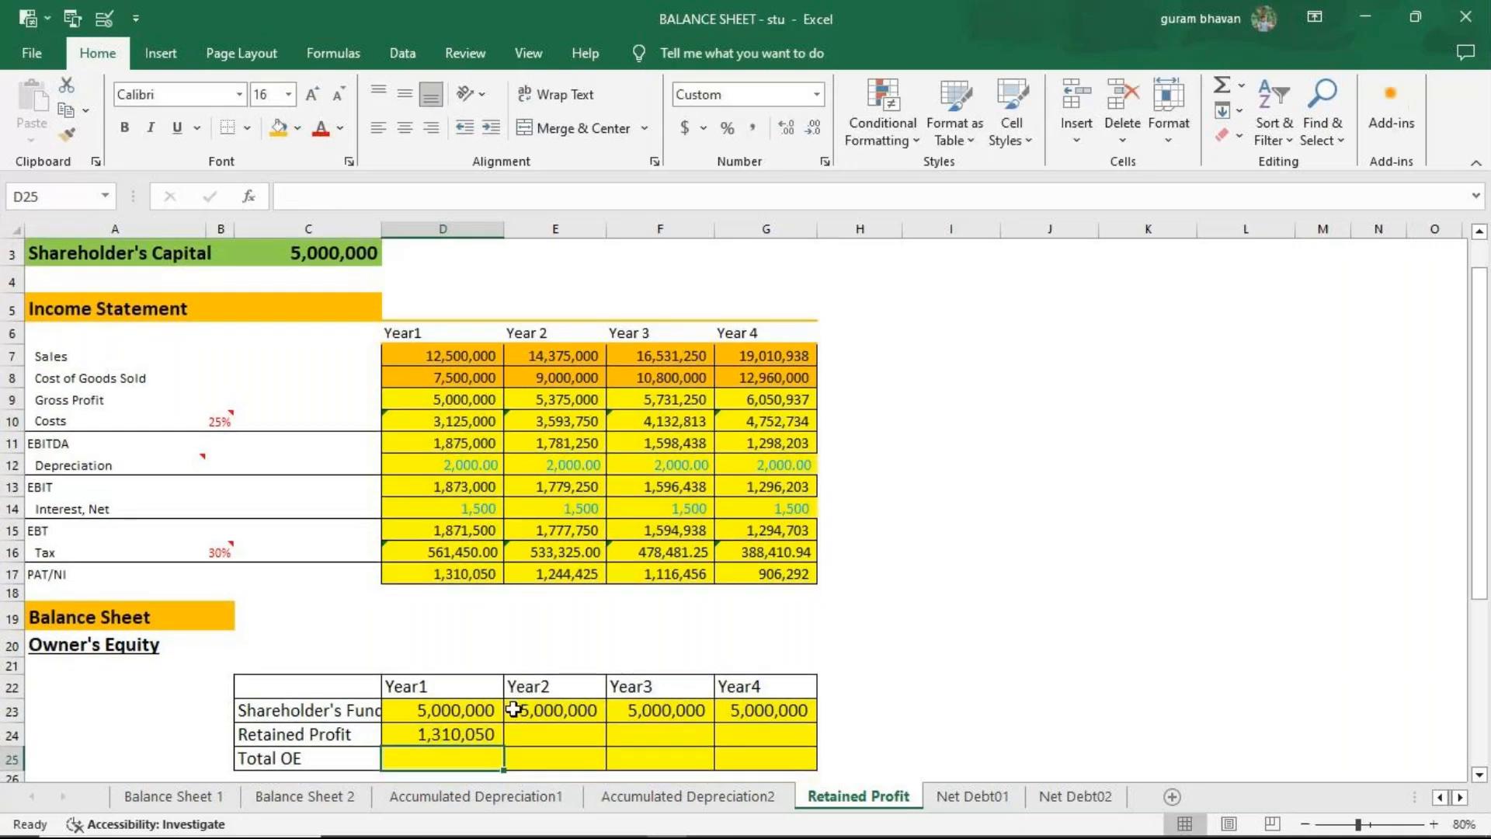
Calculate Year 2 Retained Profit in E24 as =E17+D24 and extend the formula through Year 4.
left_click(558, 731)
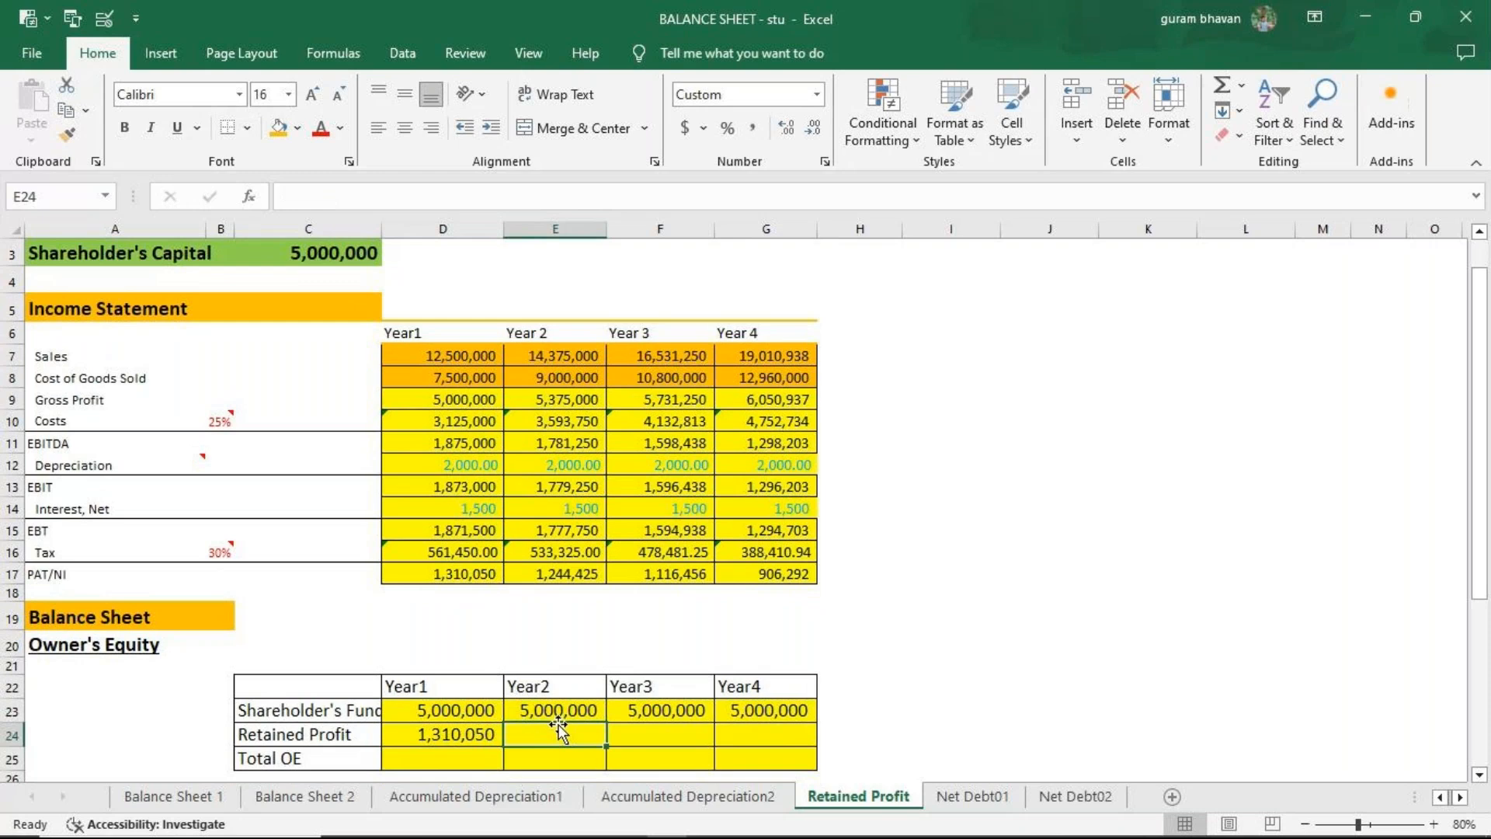
type("=")
left_click(555, 573)
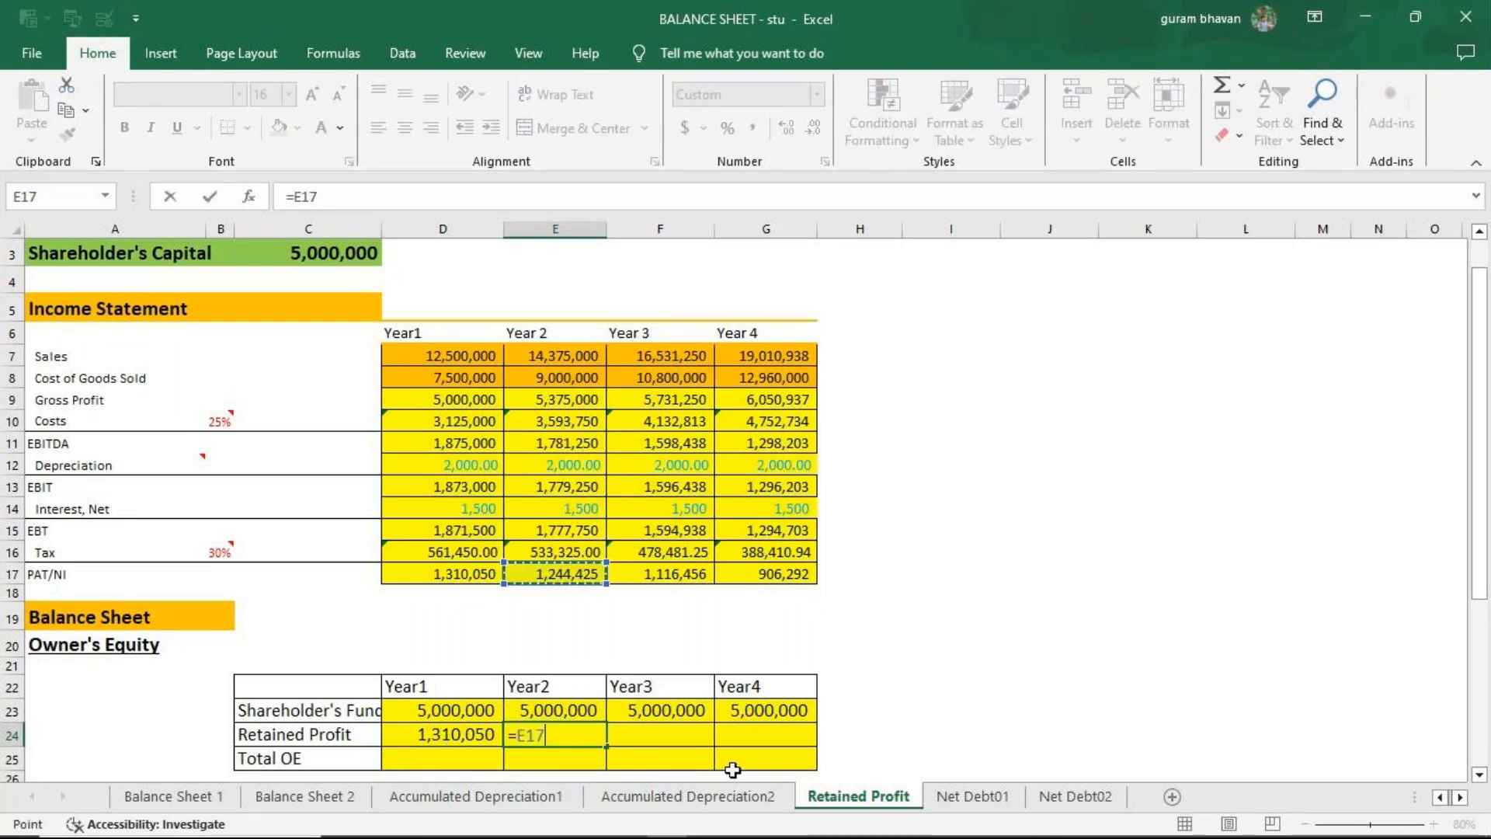
type("+")
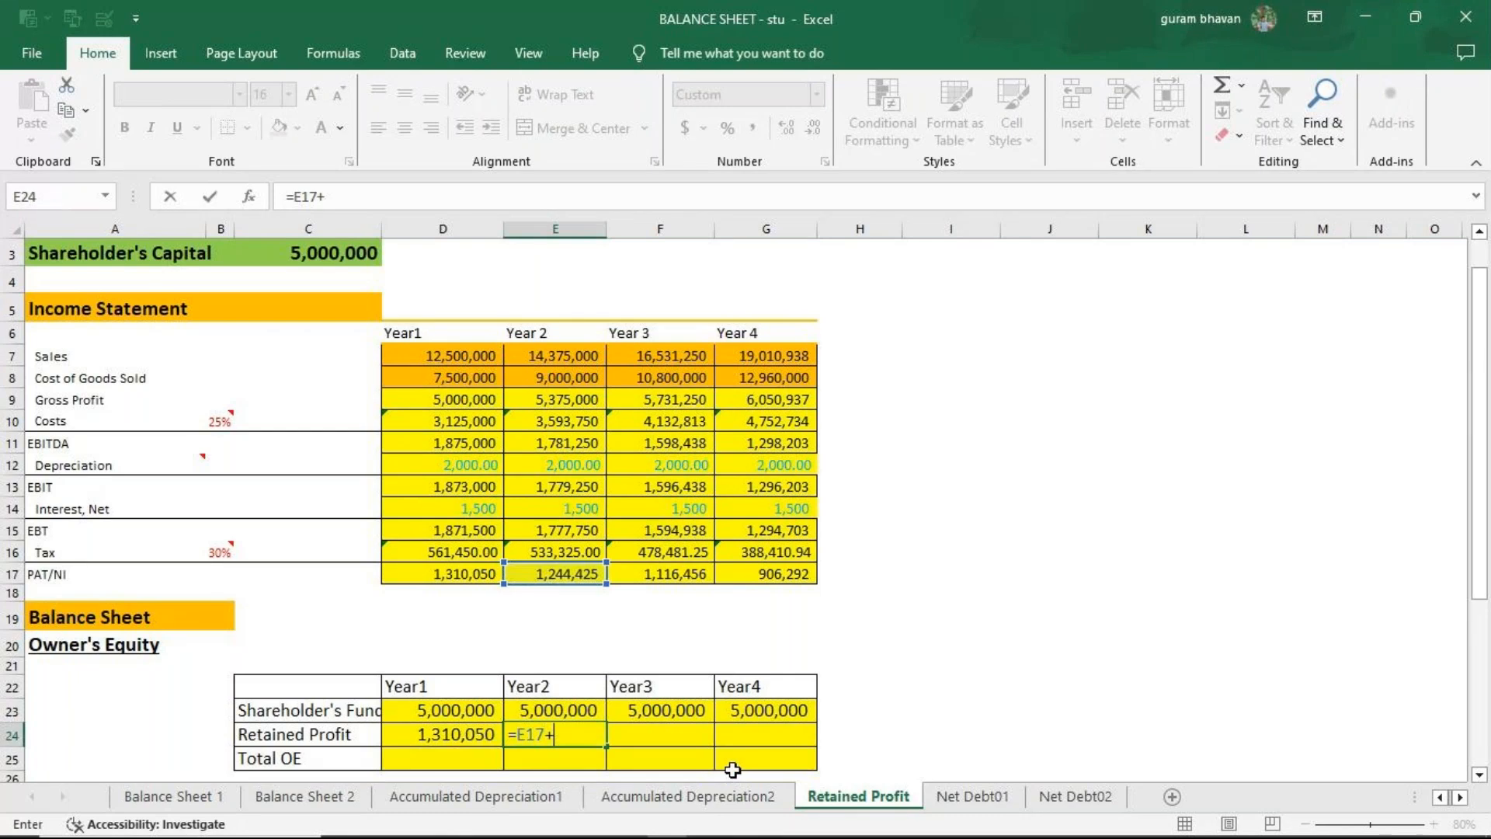
left_click(432, 737)
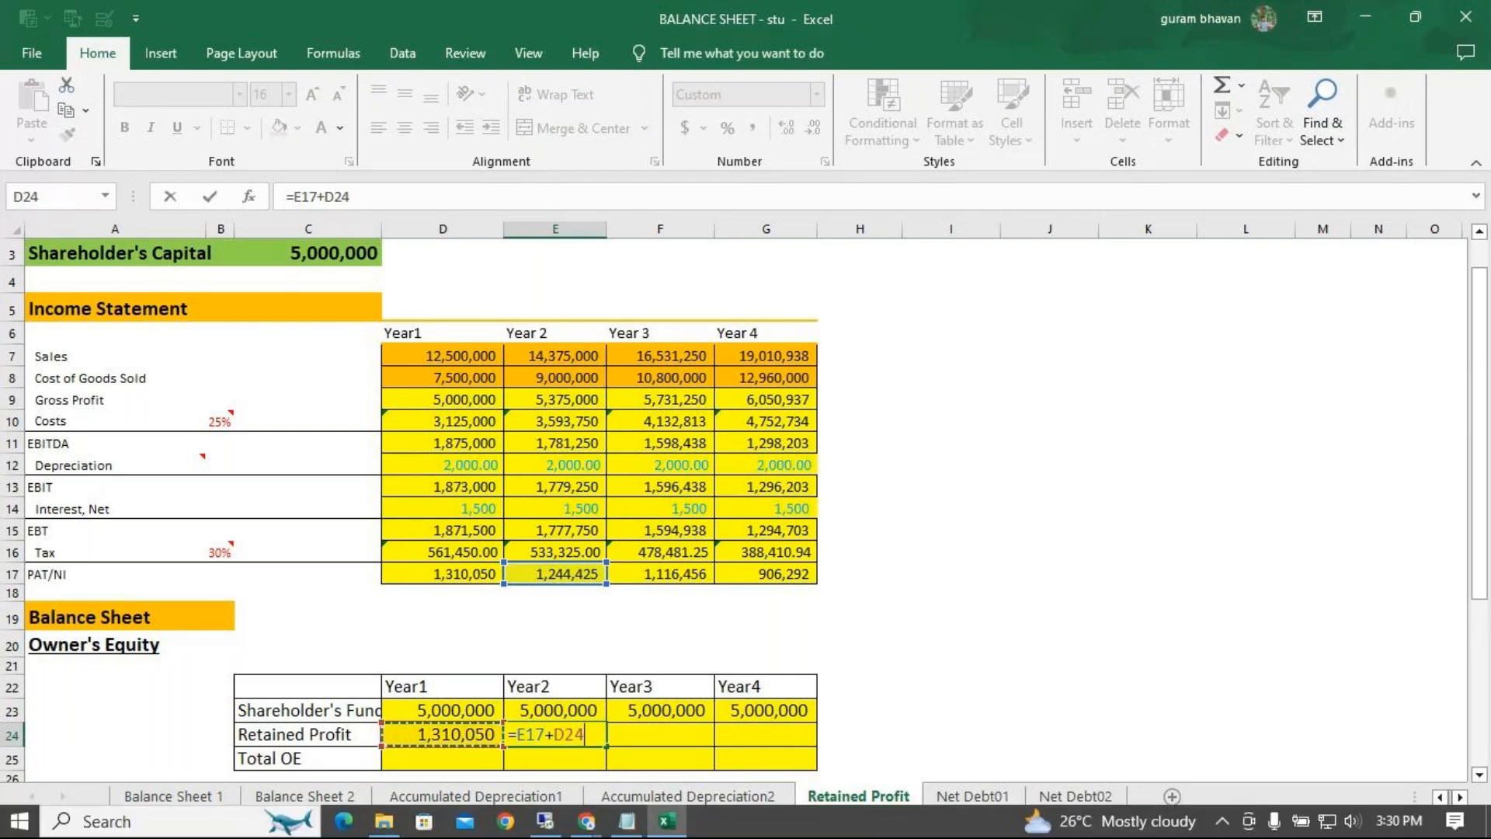
key("Return")
left_click(558, 737)
left_click_drag(606, 747, 780, 742)
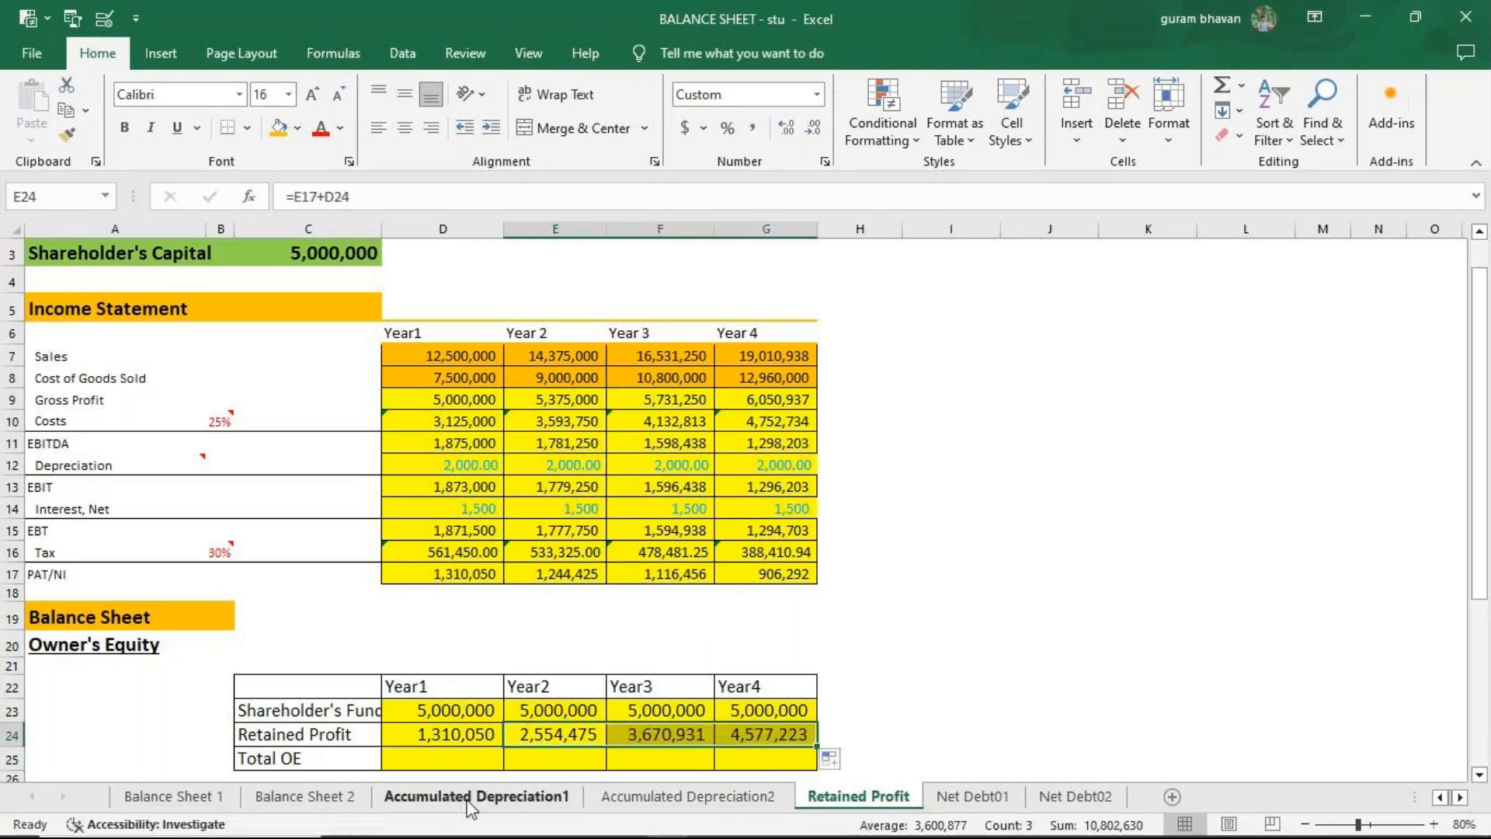
Calculate Year 1 Total OE in D25 as =D23+D24 and extend the formula through Year 4.
left_click(409, 759)
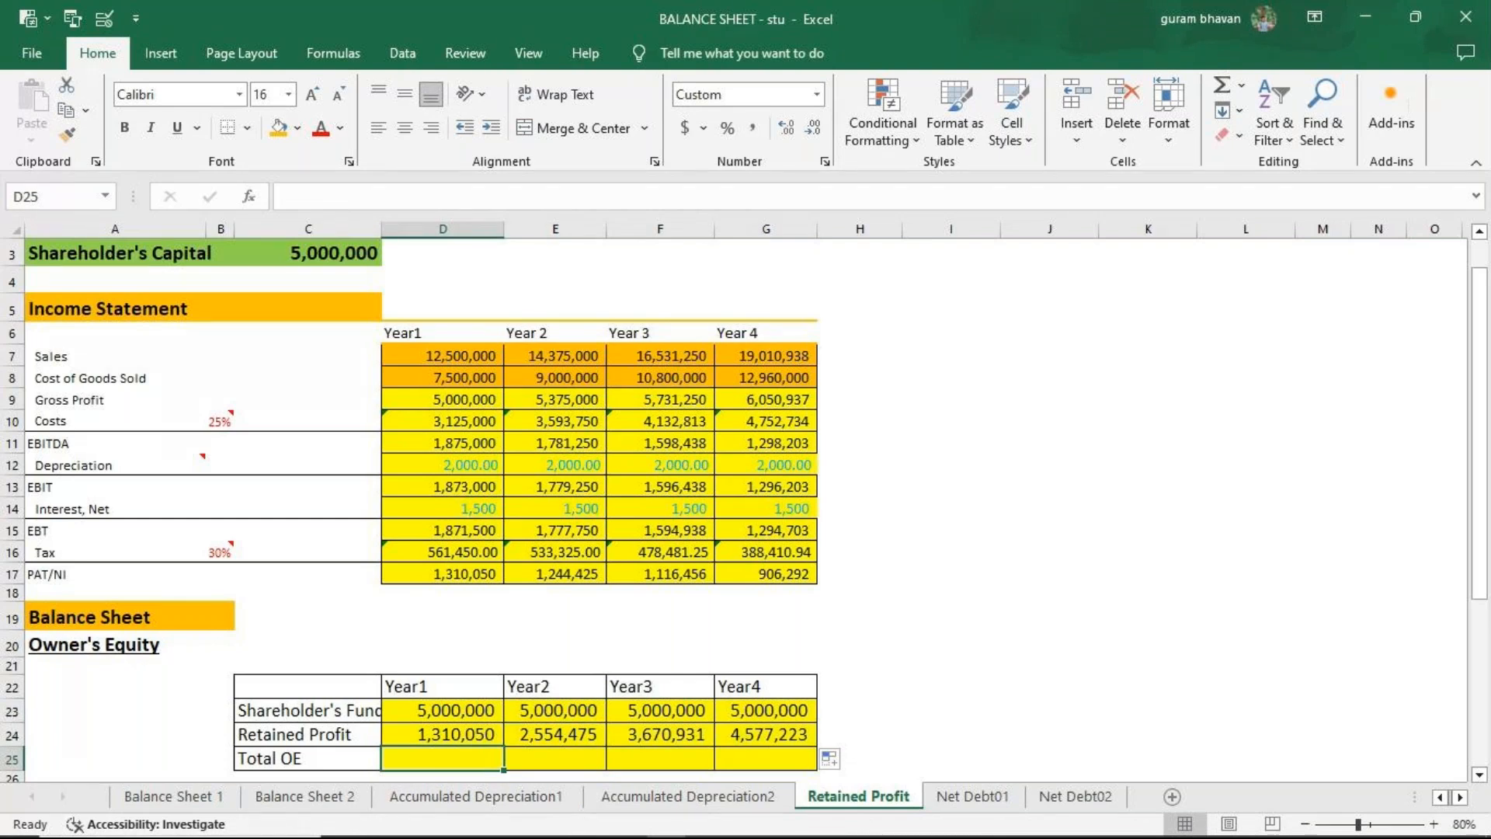
mouse_move(698, 834)
type("=")
left_click(436, 709)
type("+")
left_click(476, 736)
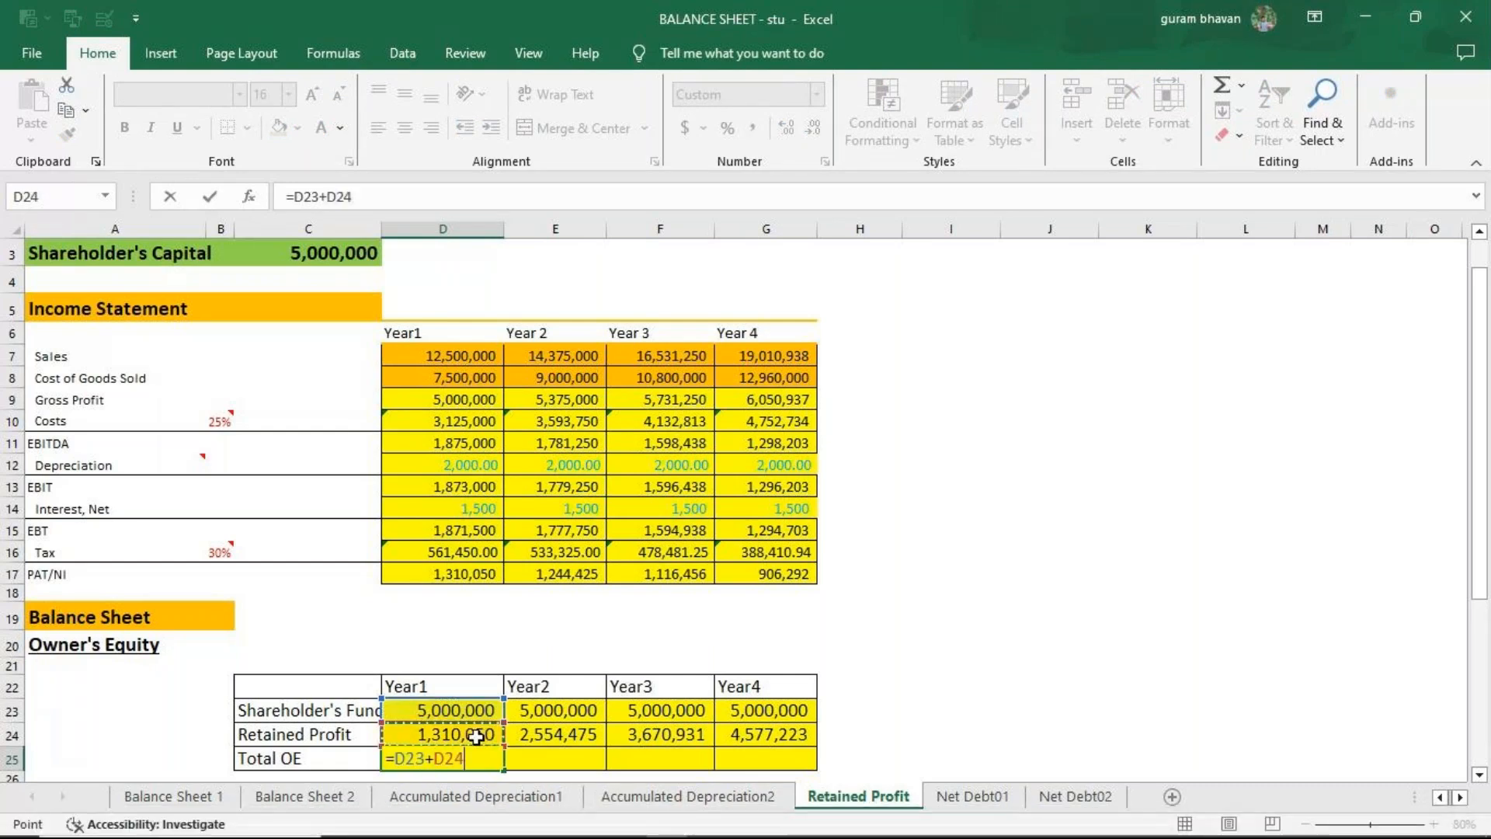
key("Return")
key("Up")
left_click_drag(507, 744, 776, 744)
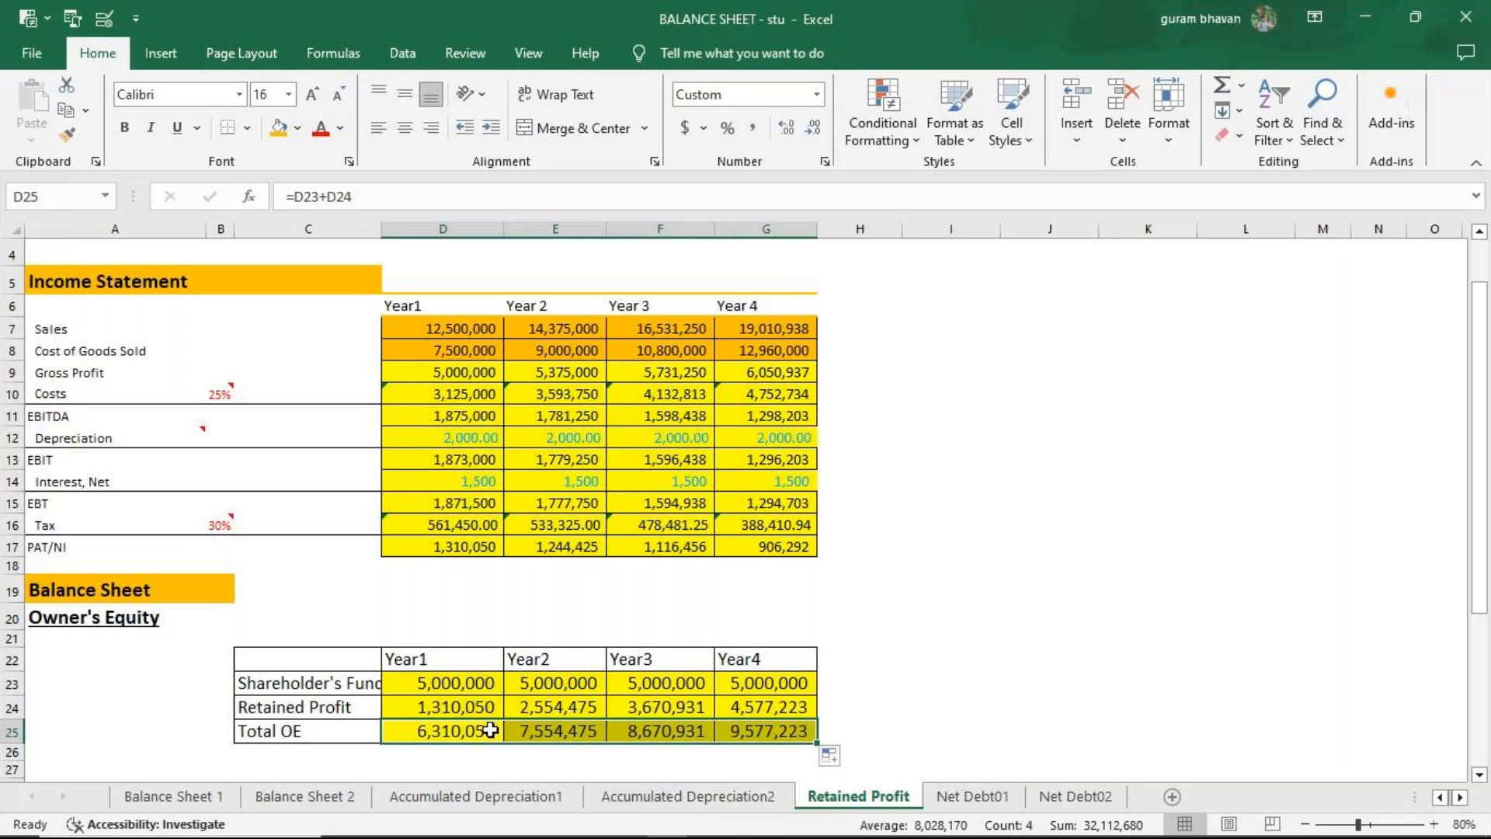
Clear the owner's equity values in D23:G25 and enter =5000000 as the Year 1 Shareholder's Fund in D23.
left_click_drag(461, 688, 776, 732)
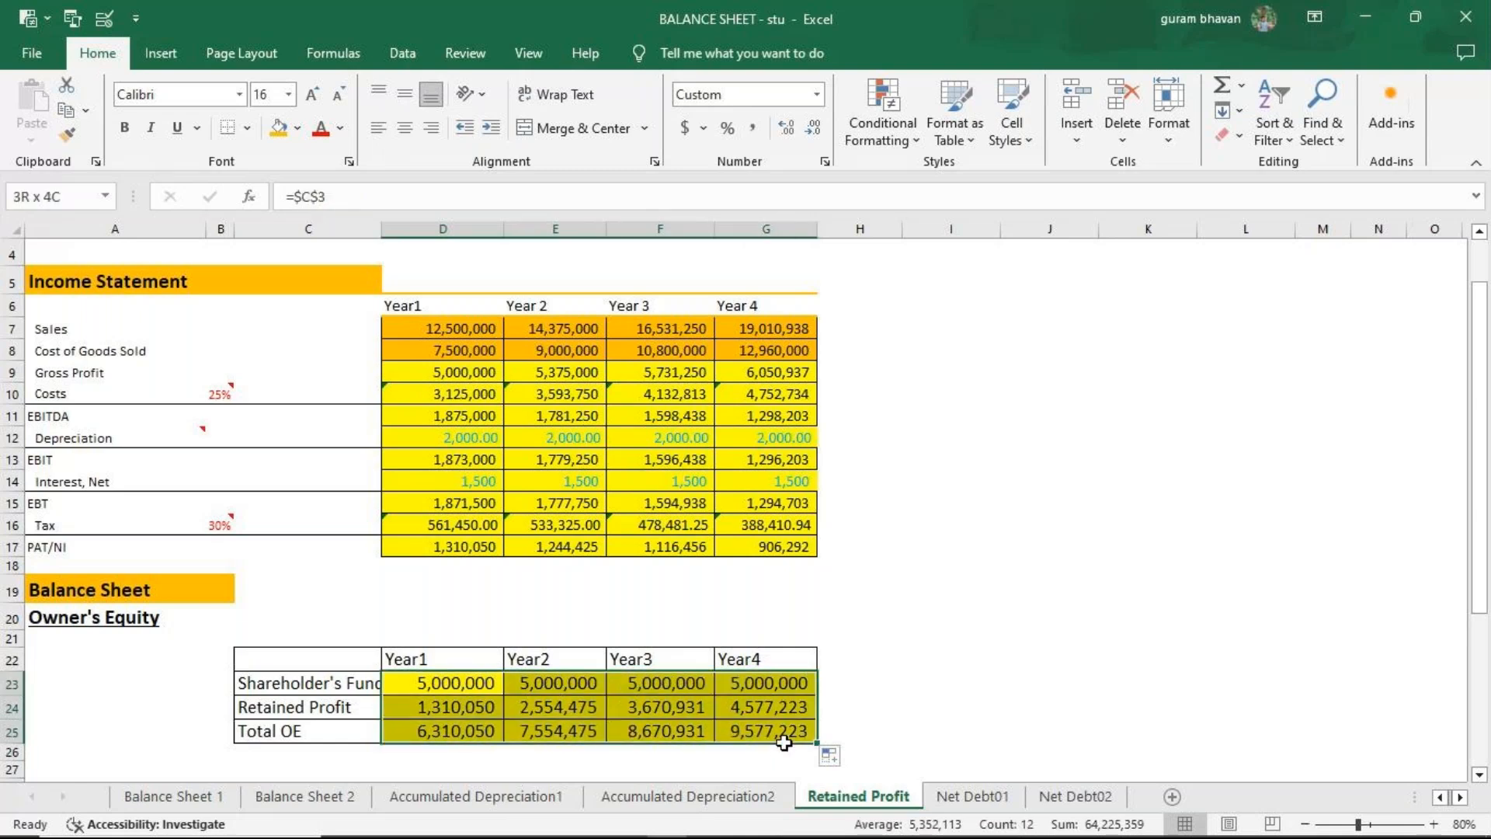
key("Delete")
left_click(418, 677)
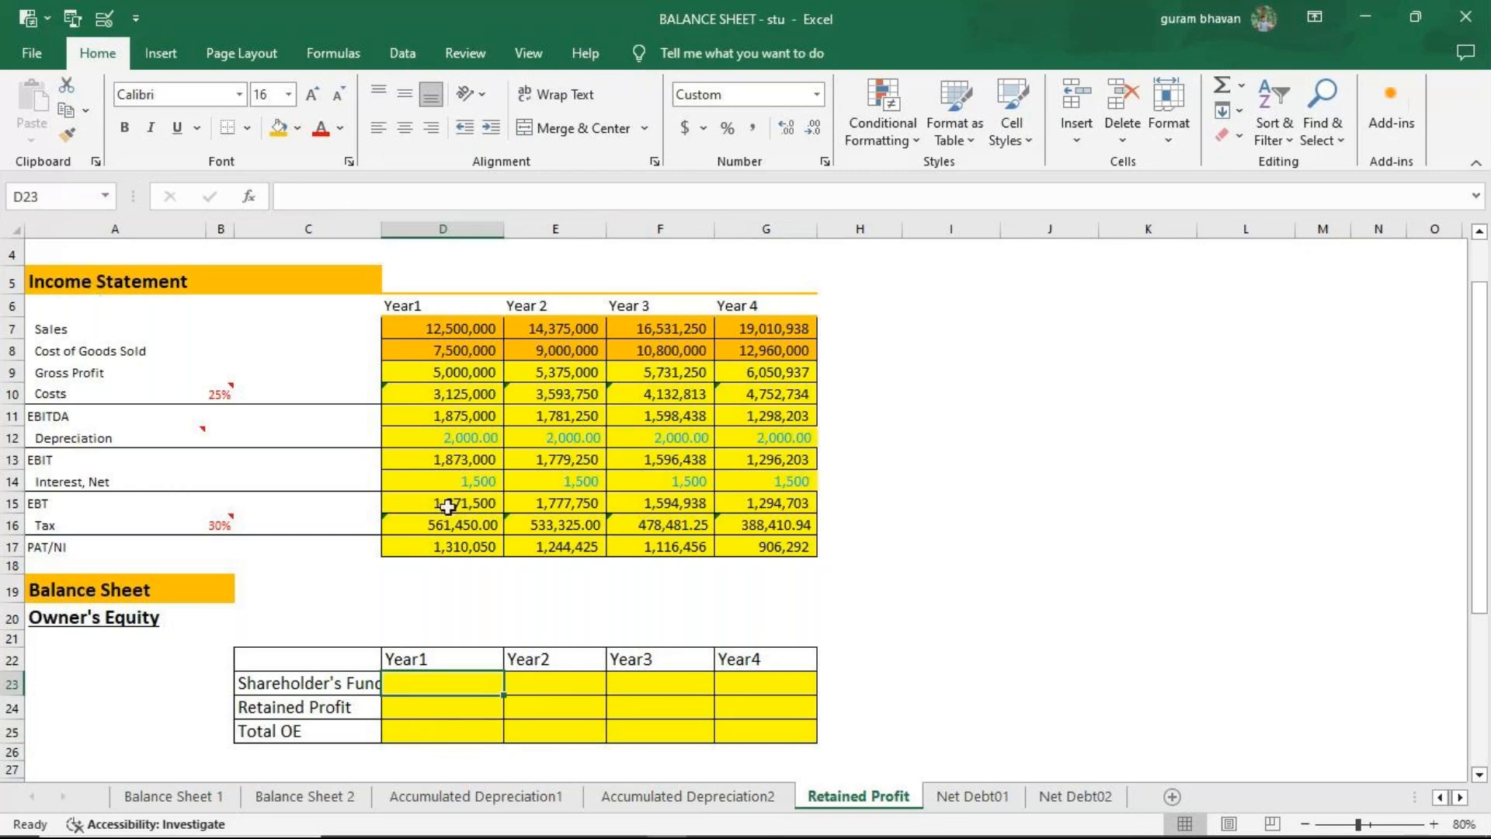
scroll(447, 507, "up", 1)
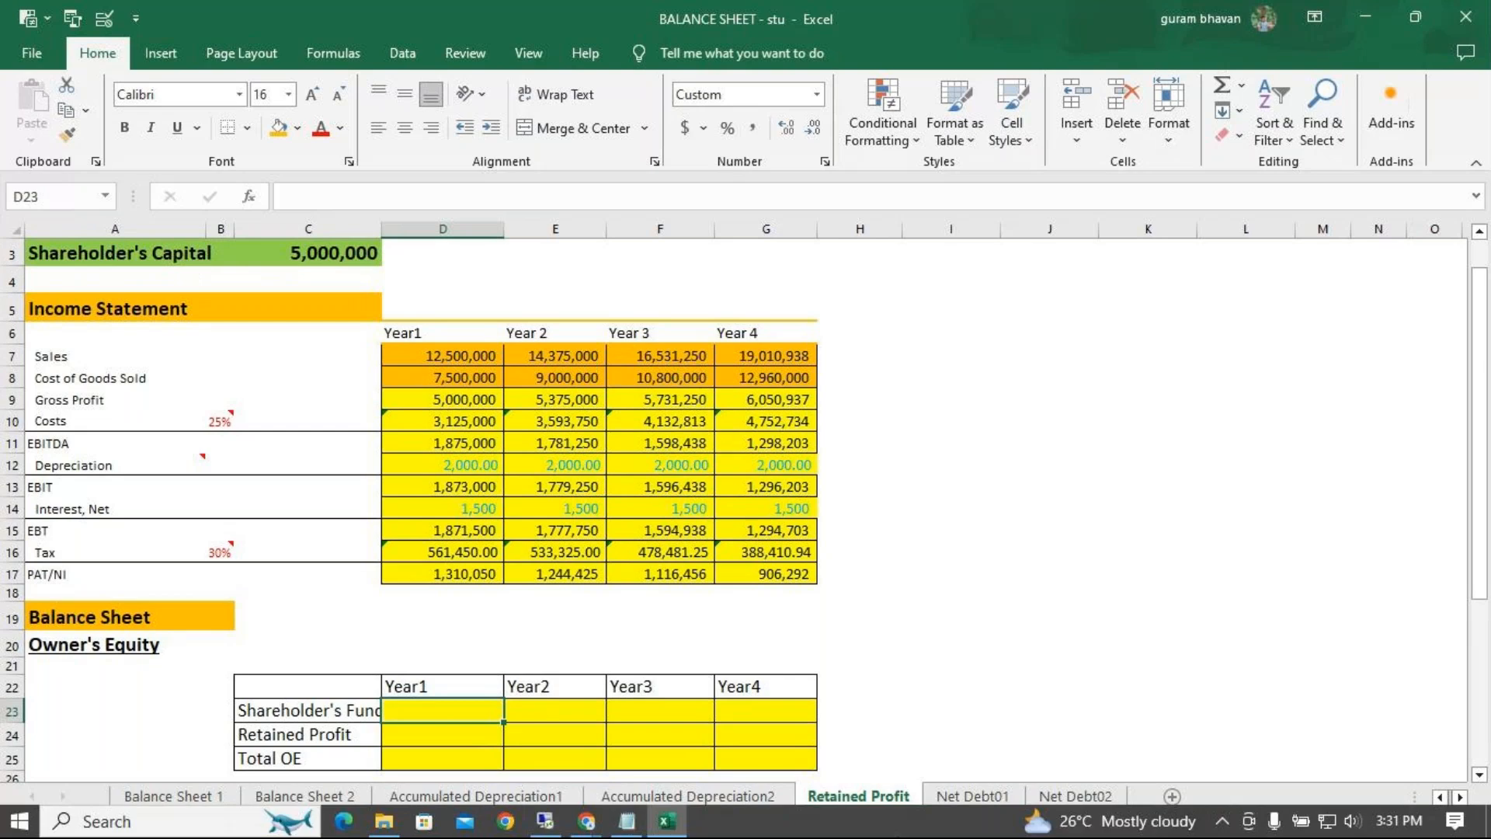
type("=")
left_click(334, 253)
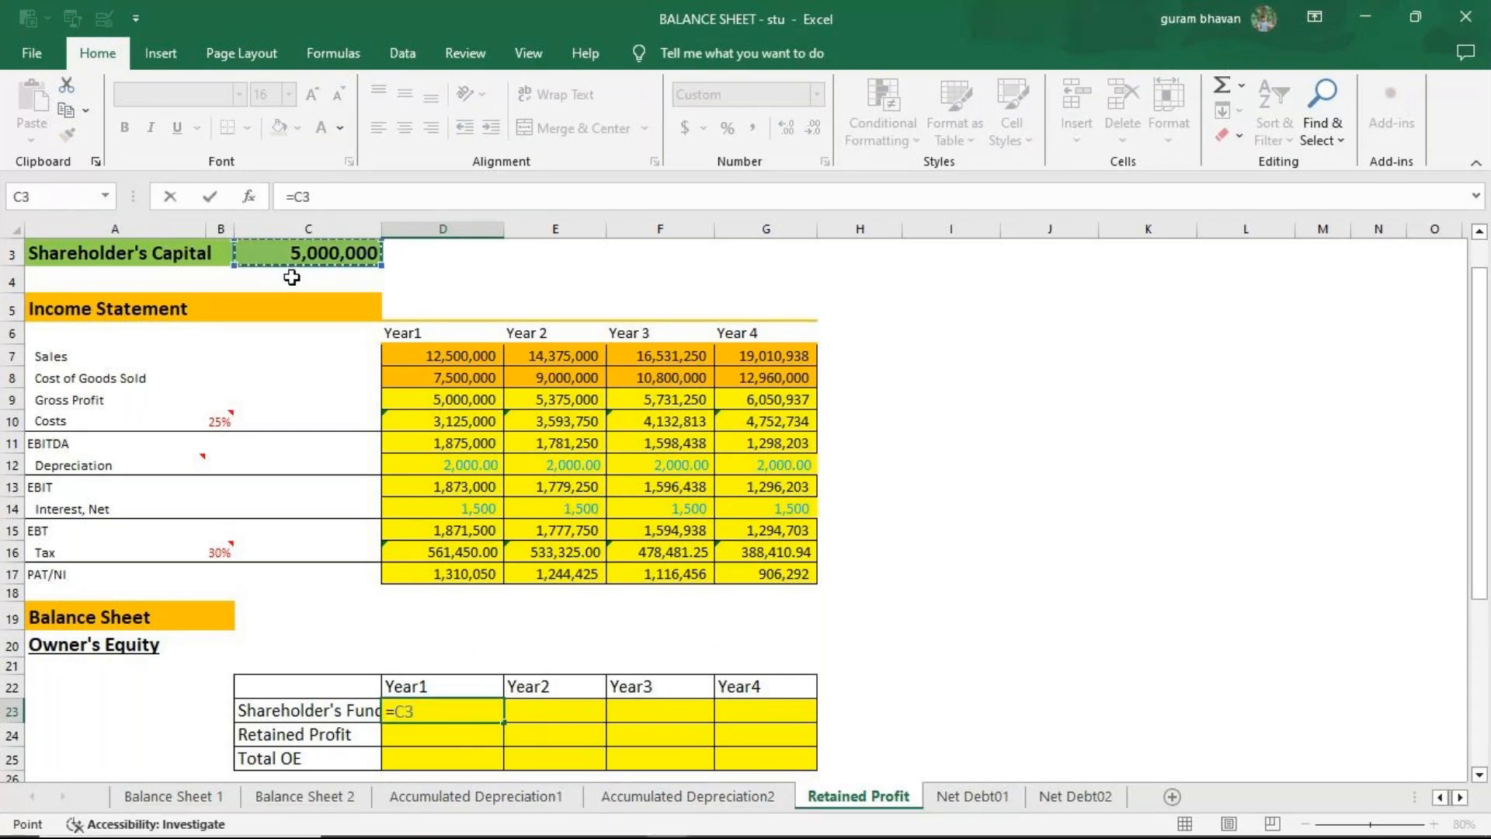
key("BackSpace")
key("BackSpace")
type("5000000")
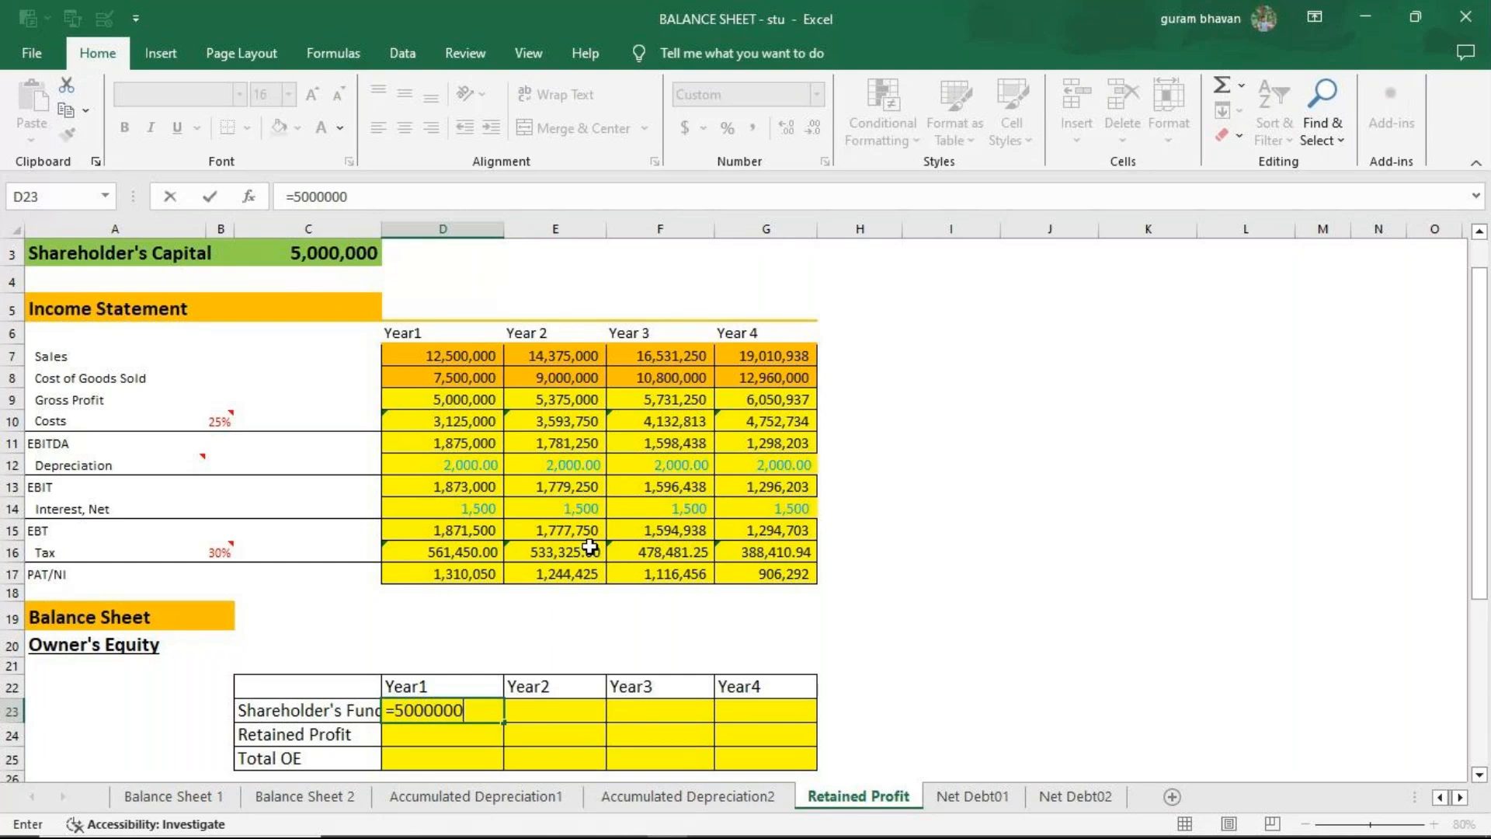
key("Return")
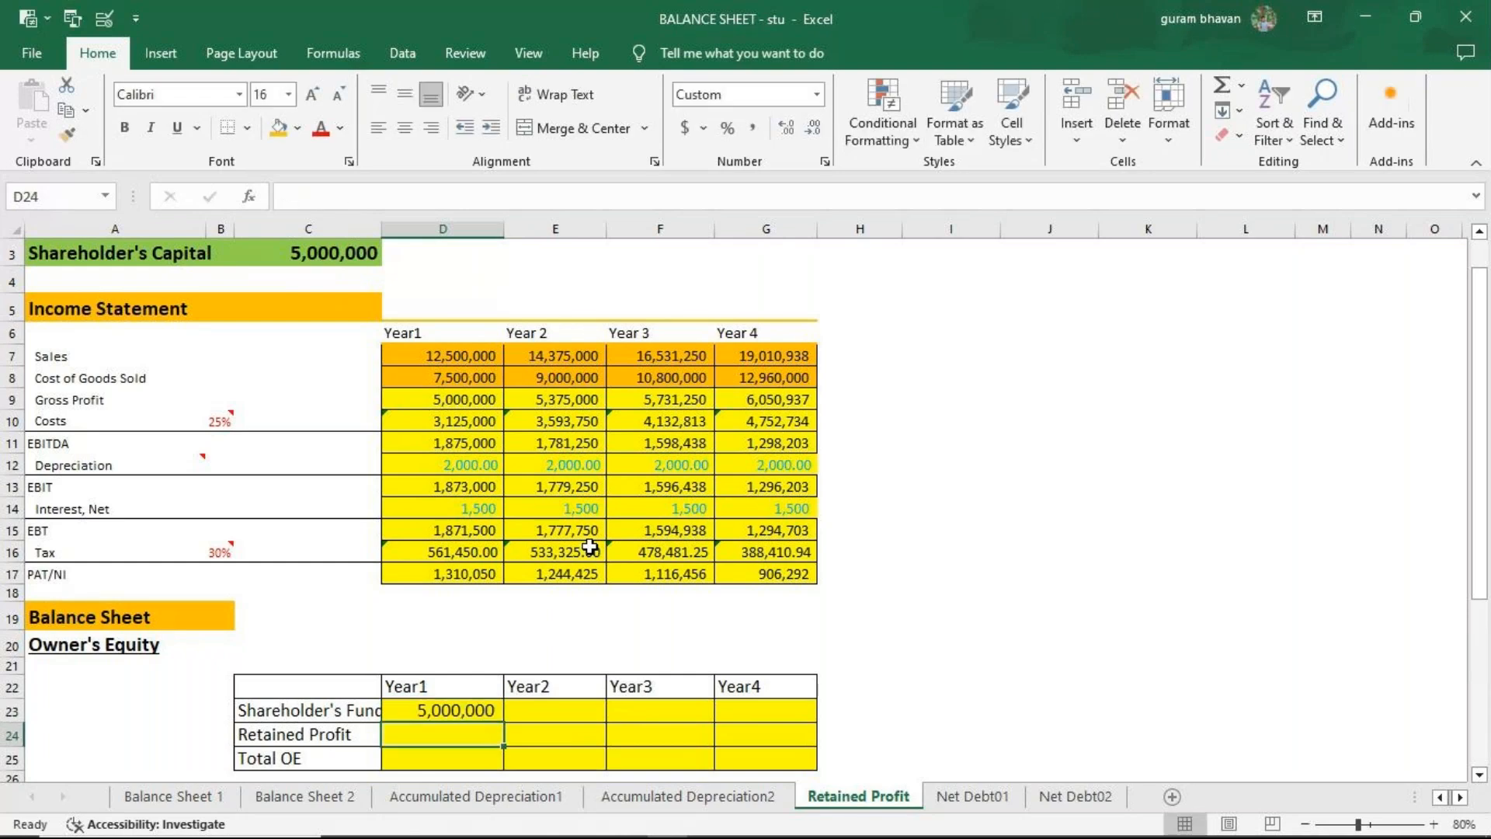
Link Year 2 Shareholder's Fund in E23 to Year 1 with =D23 and extend the formula through Year 4.
left_click(586, 721)
type("=")
left_click(480, 710)
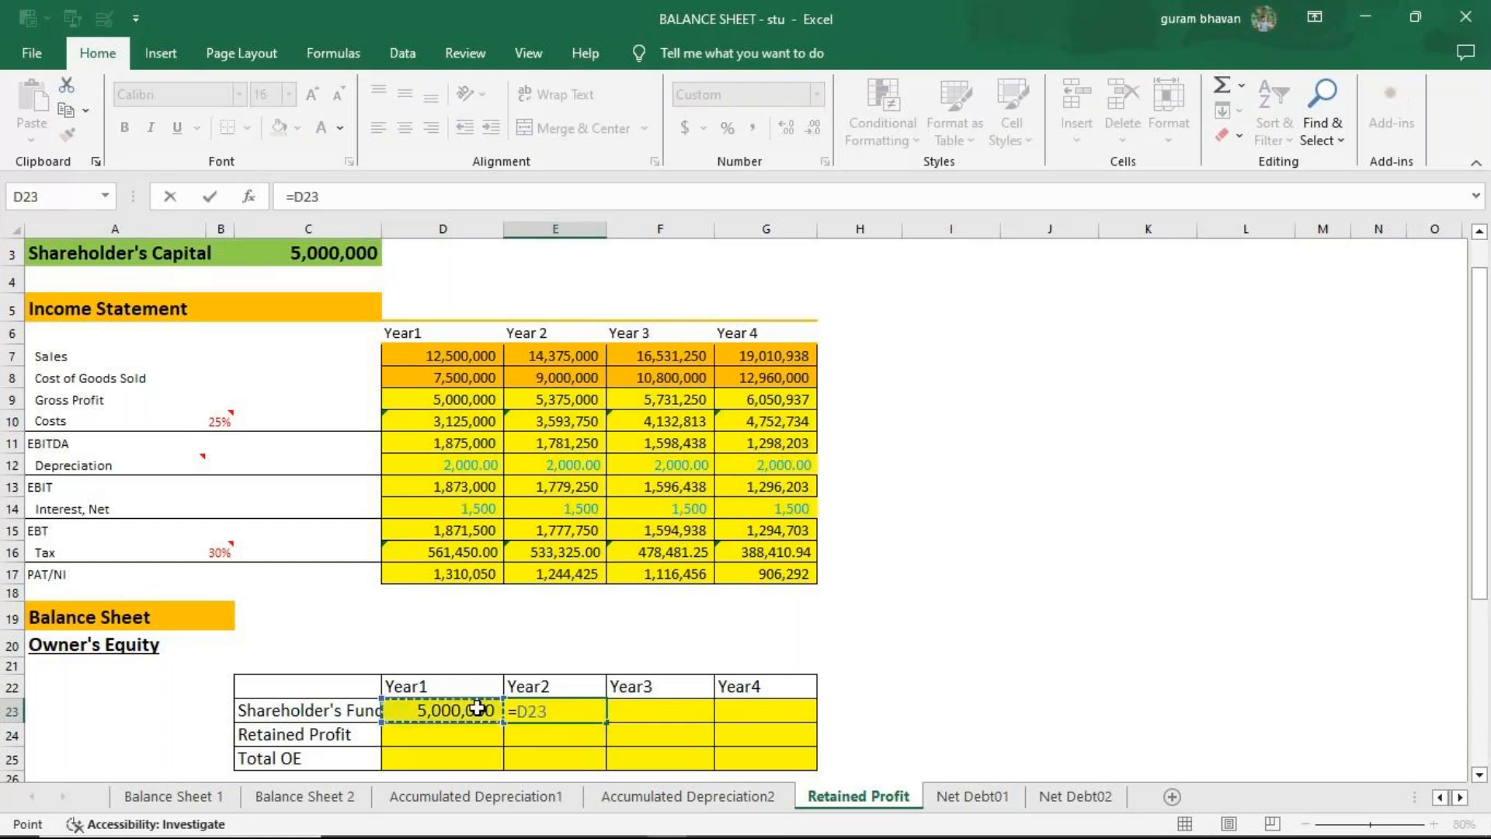
key("Return")
left_click(594, 713)
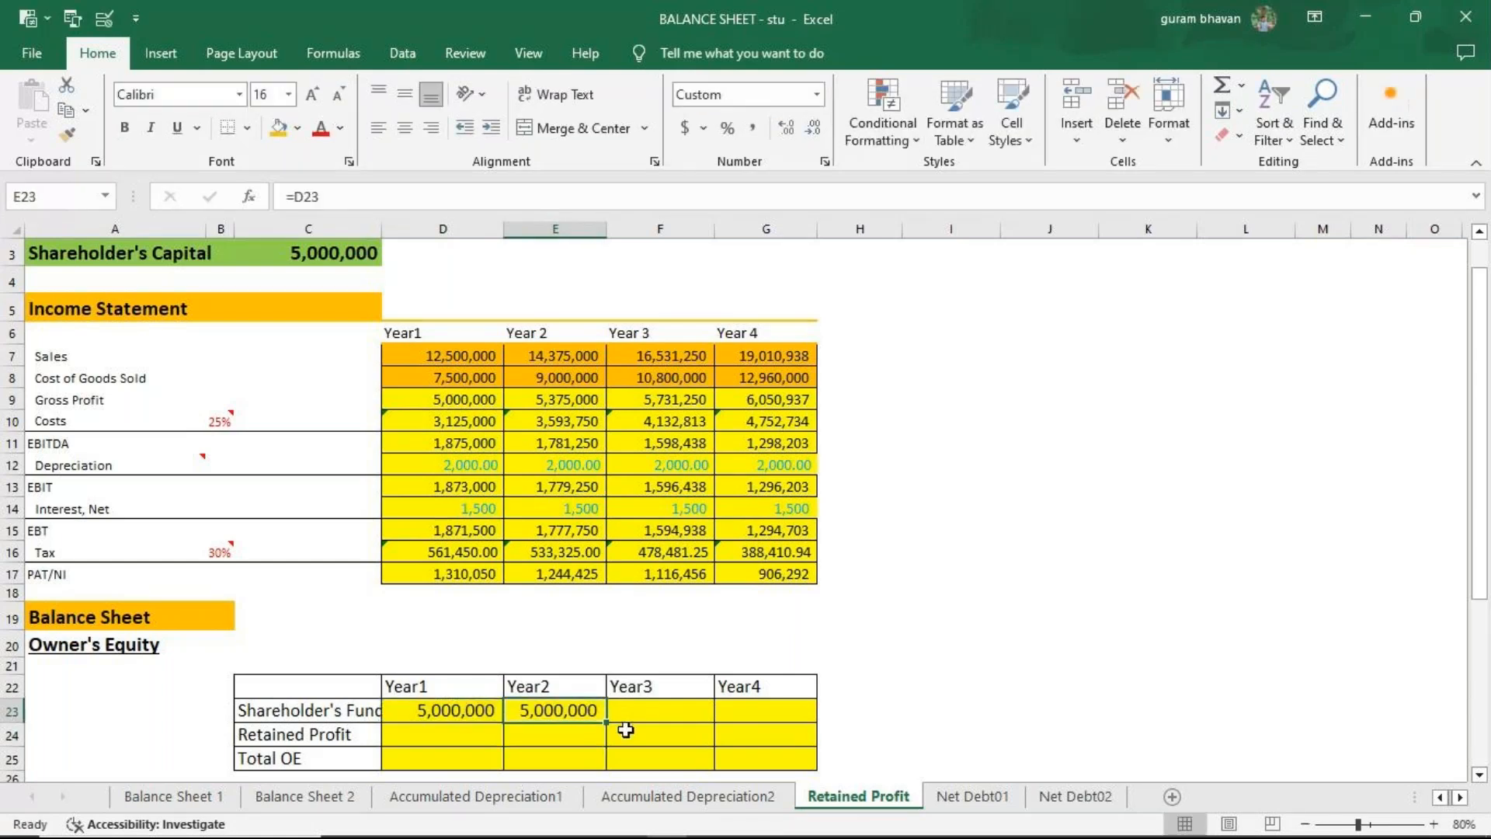
left_click_drag(608, 723, 765, 718)
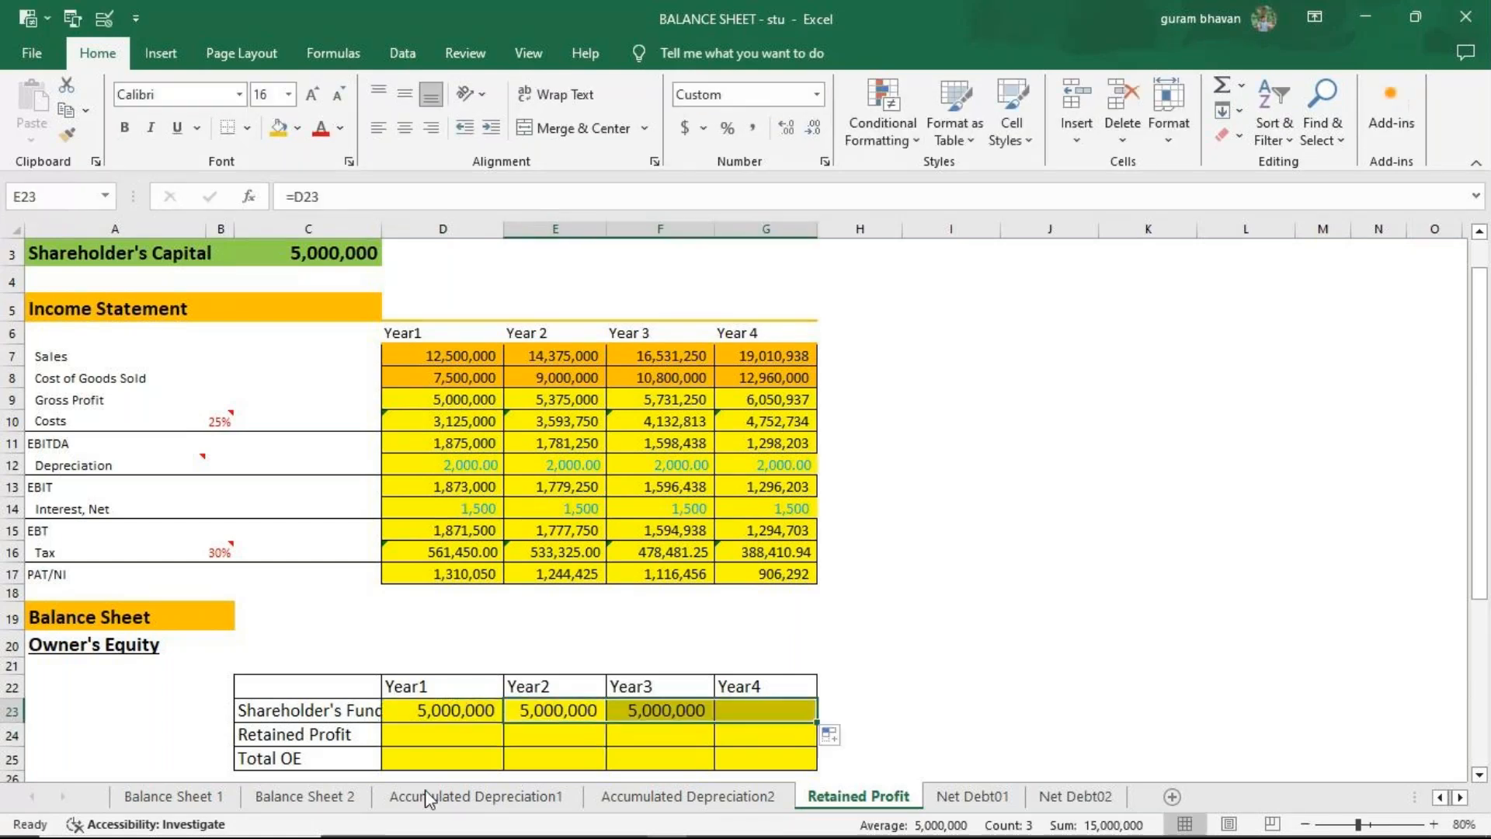
Enter Year 1 Retained Profit in D24 as =D17+0, using that year's PAT/NI.
left_click(435, 742)
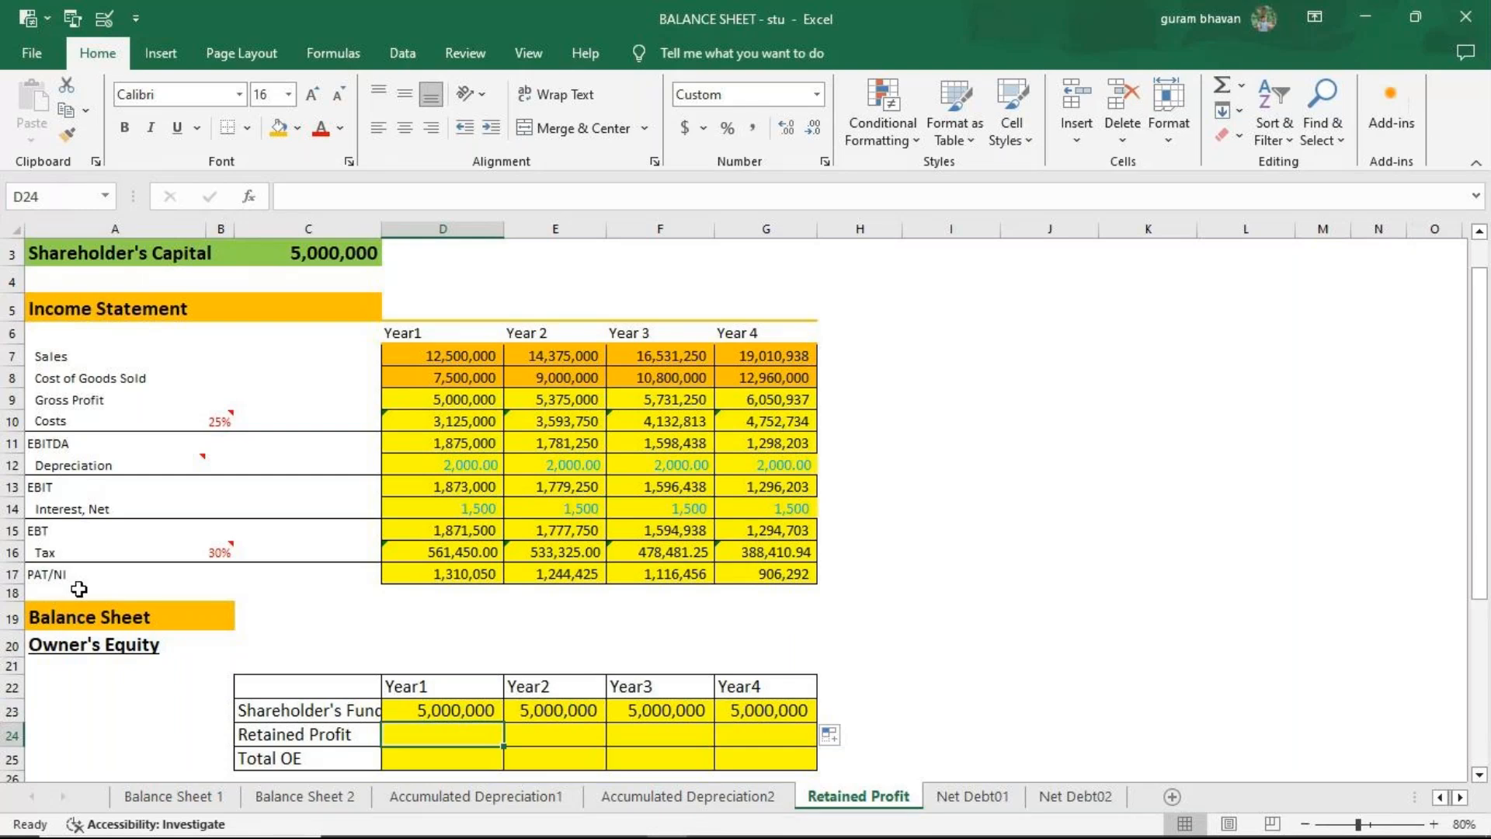
type("=")
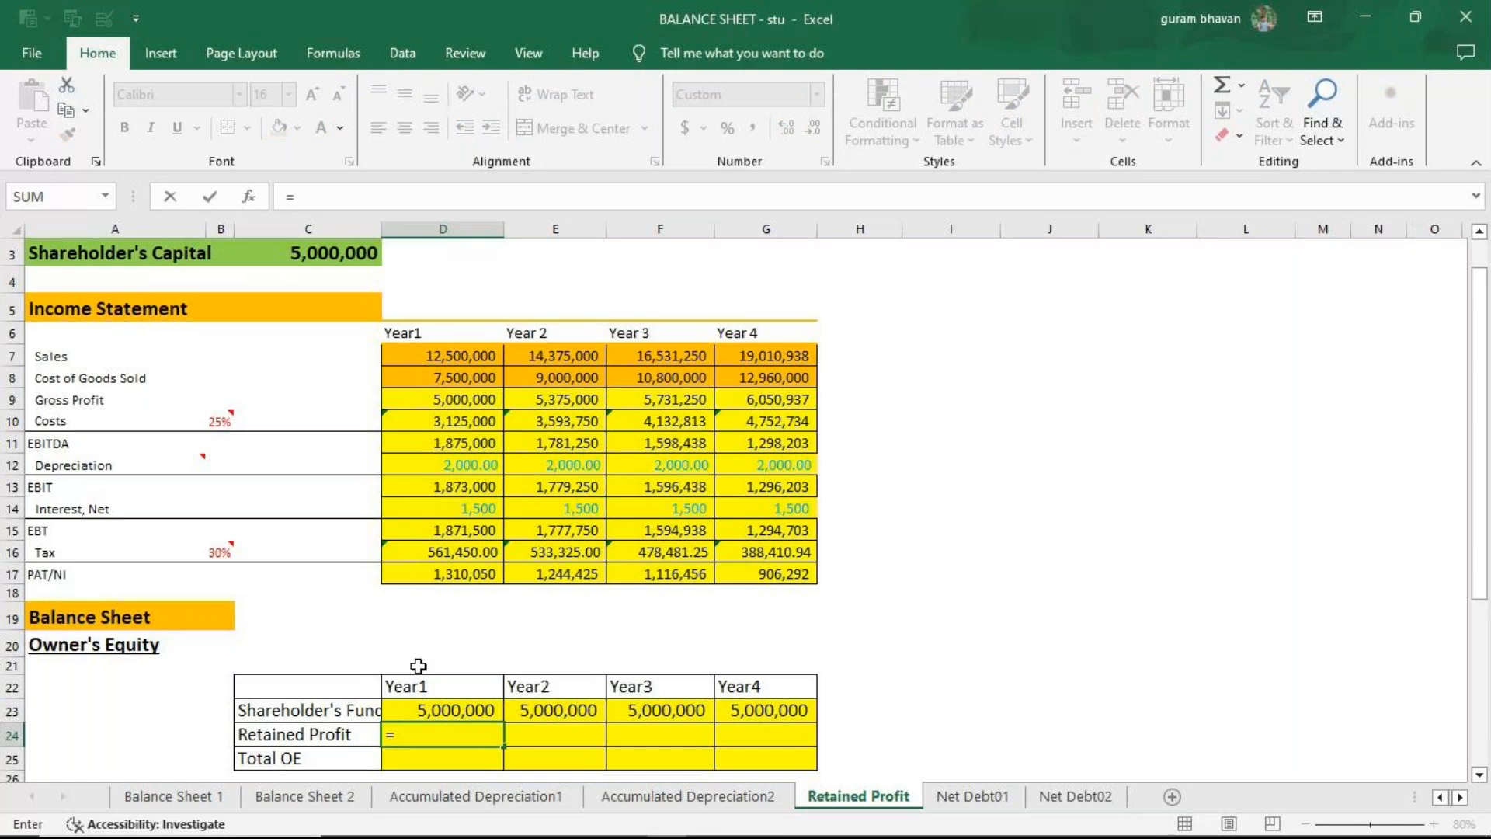
left_click(429, 571)
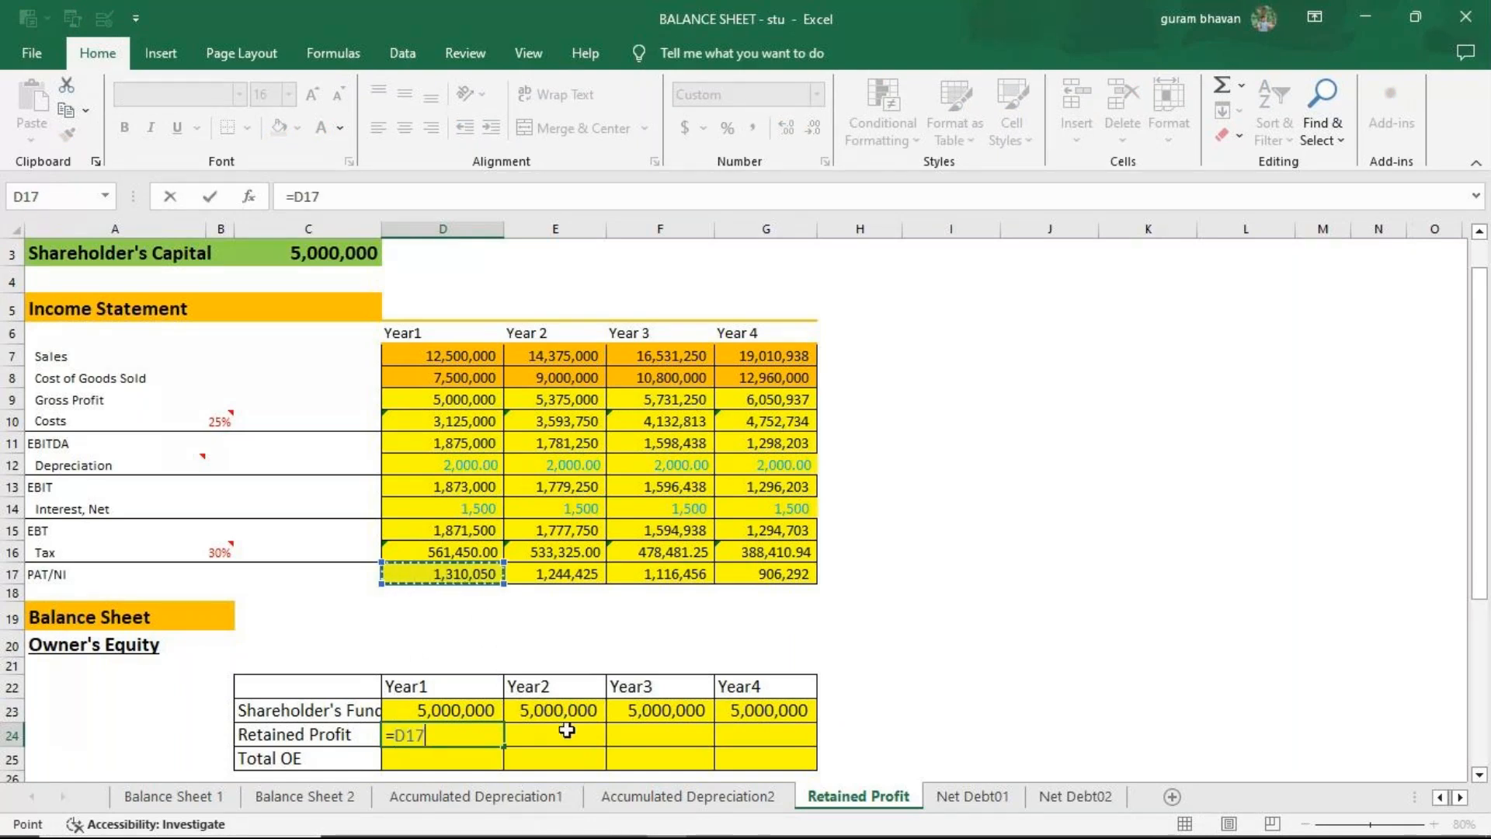
type("+")
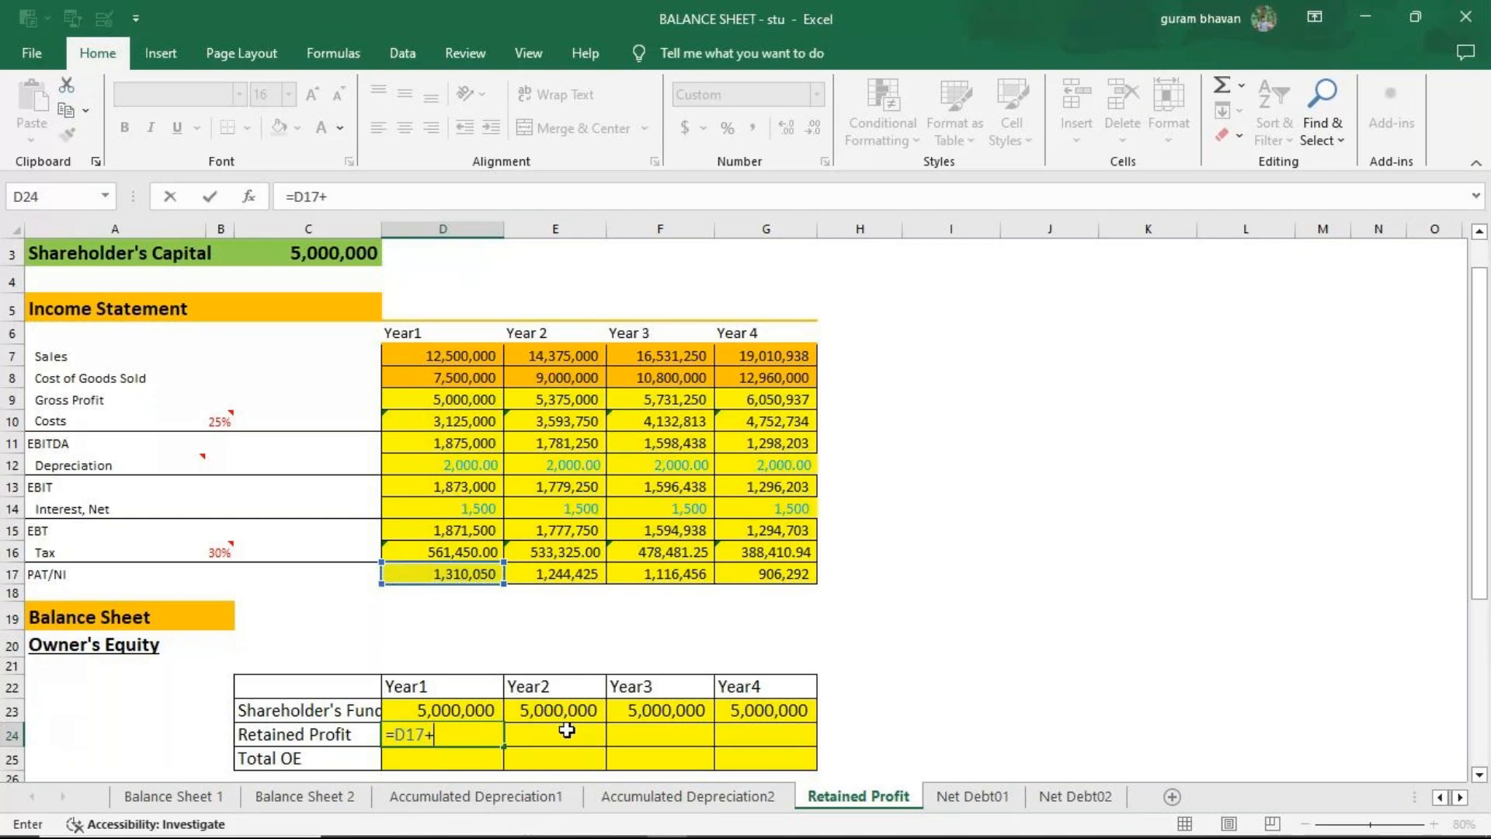
type("0")
key("Return")
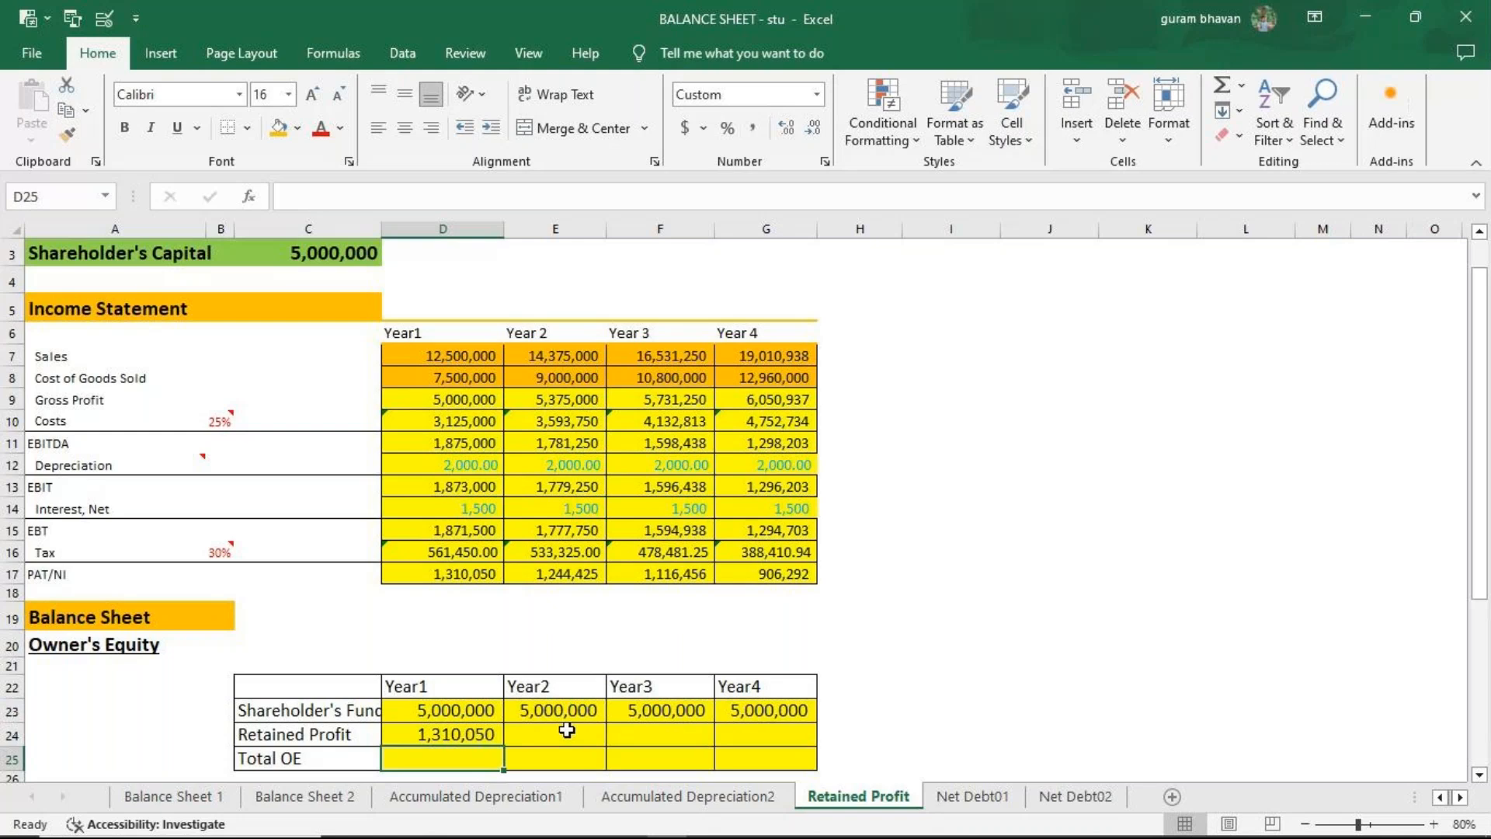
Add Year 2 PAT/NI to the prior retained profit with =E17+D24 in E24 and extend the formula through Year 4.
left_click(567, 730)
type("=")
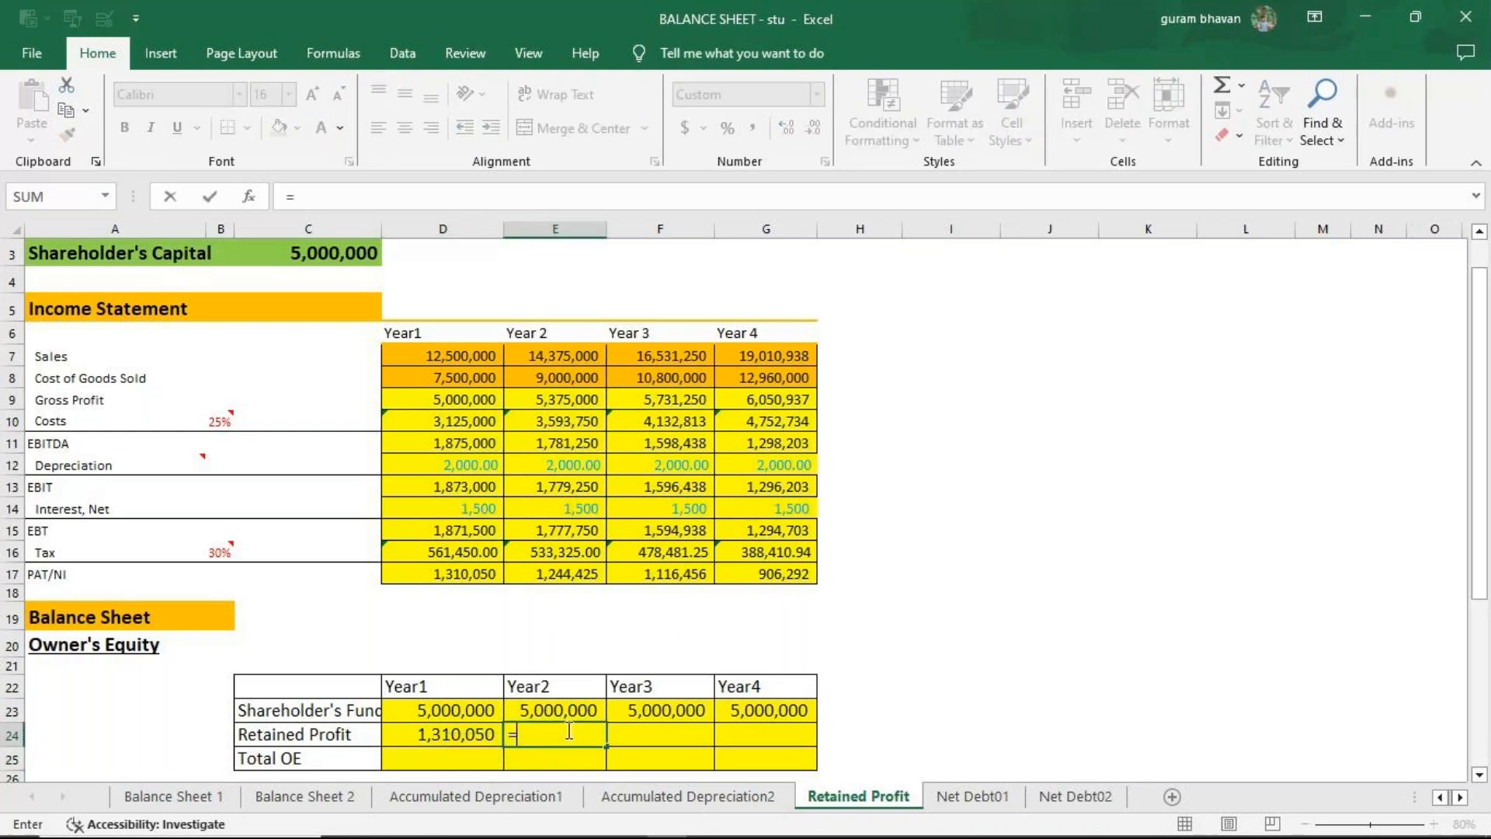
left_click(559, 571)
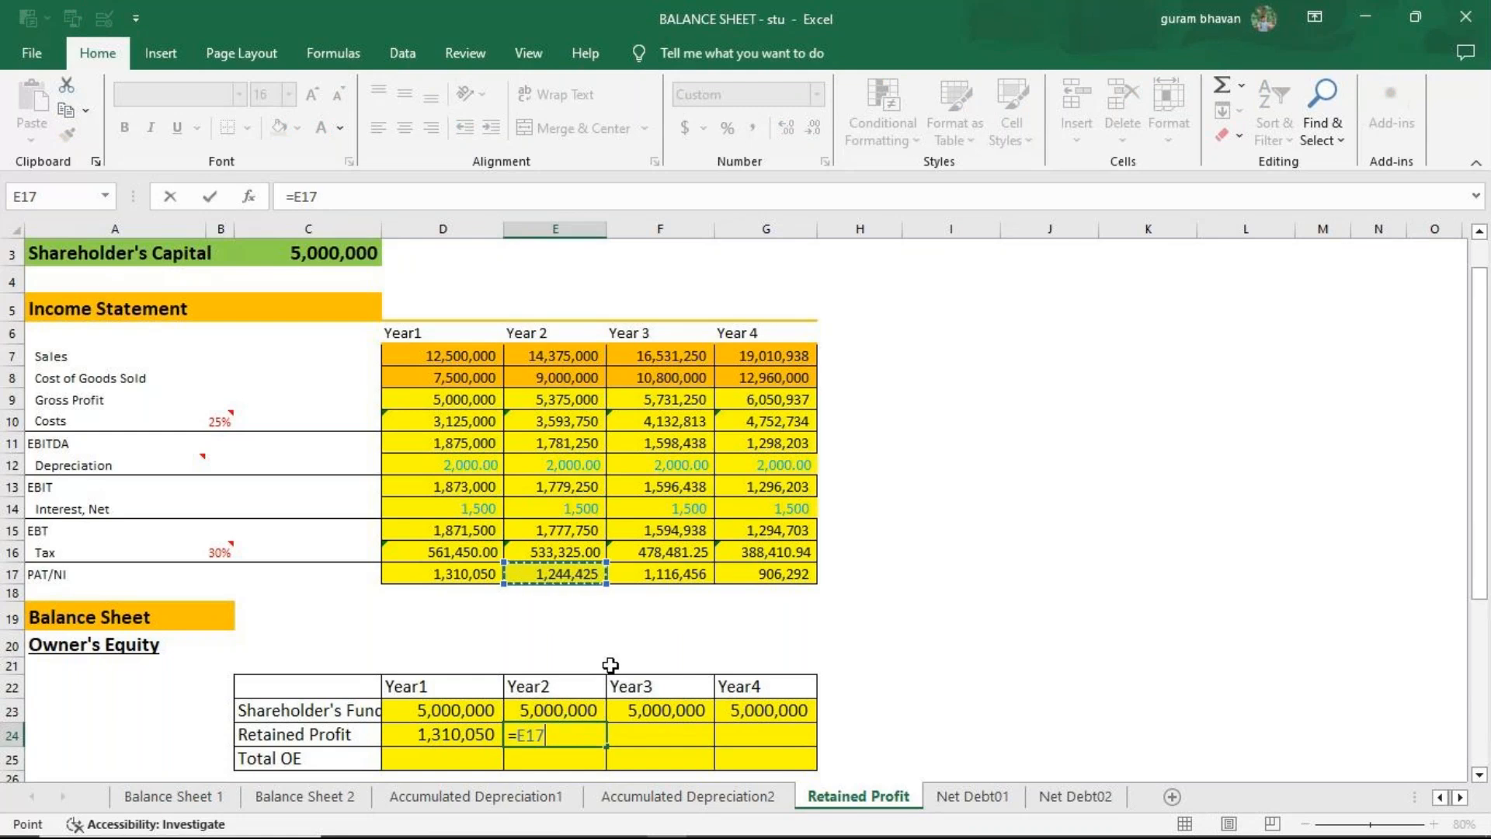
type("+")
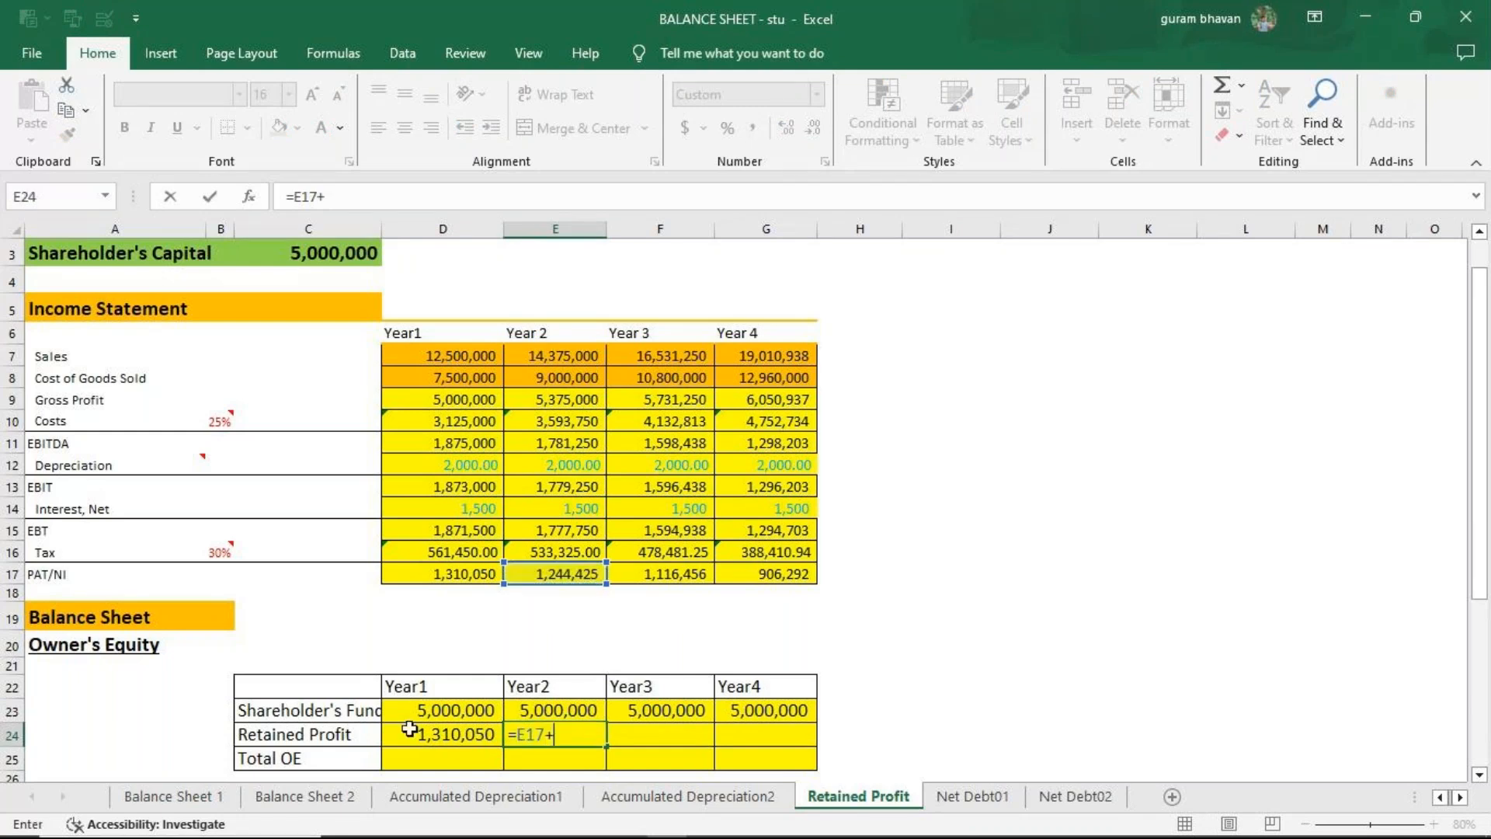
left_click(426, 740)
key("Return")
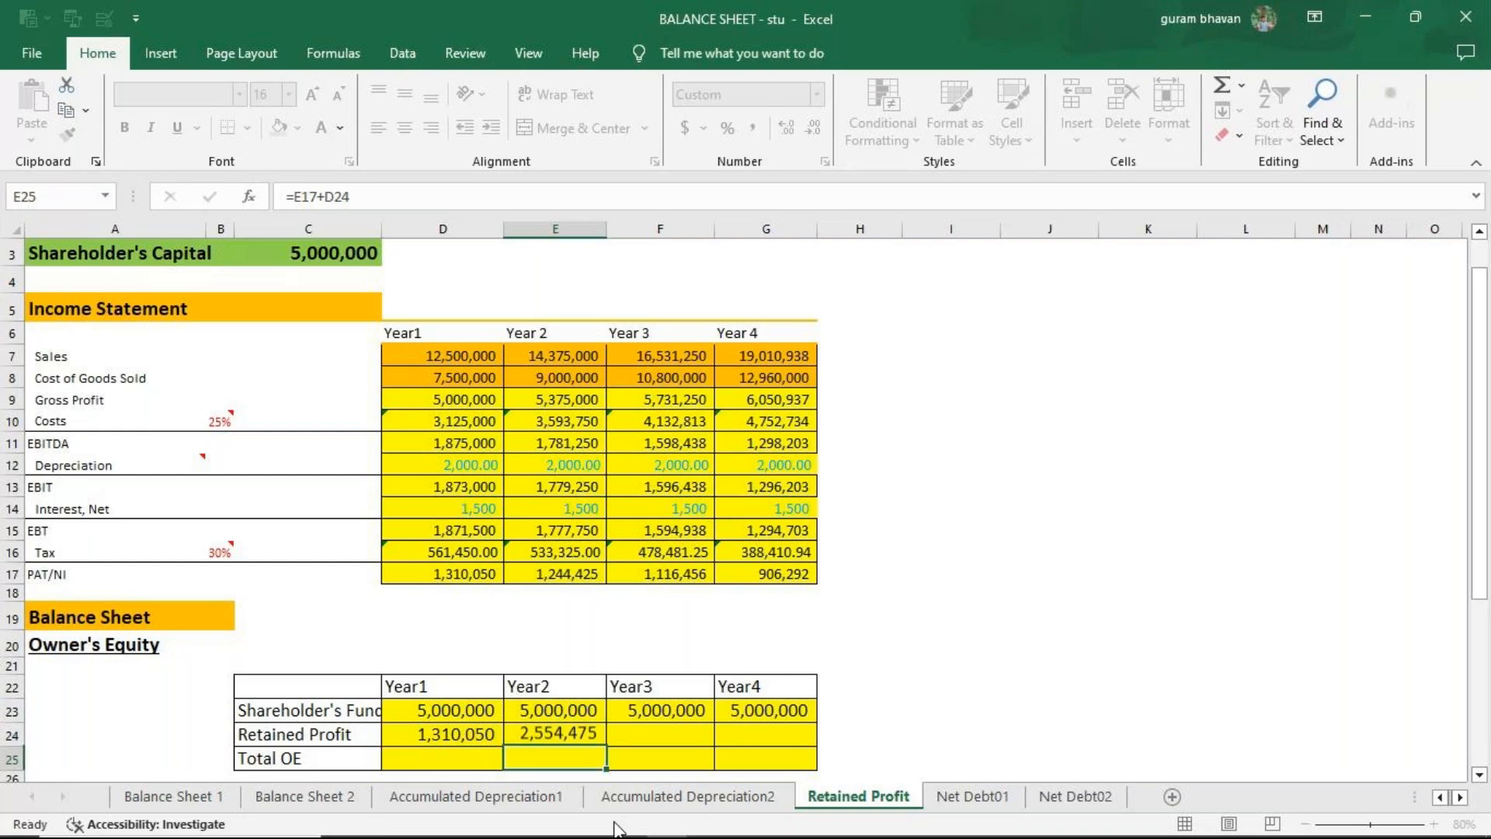
left_click(555, 736)
left_click_drag(606, 747, 740, 744)
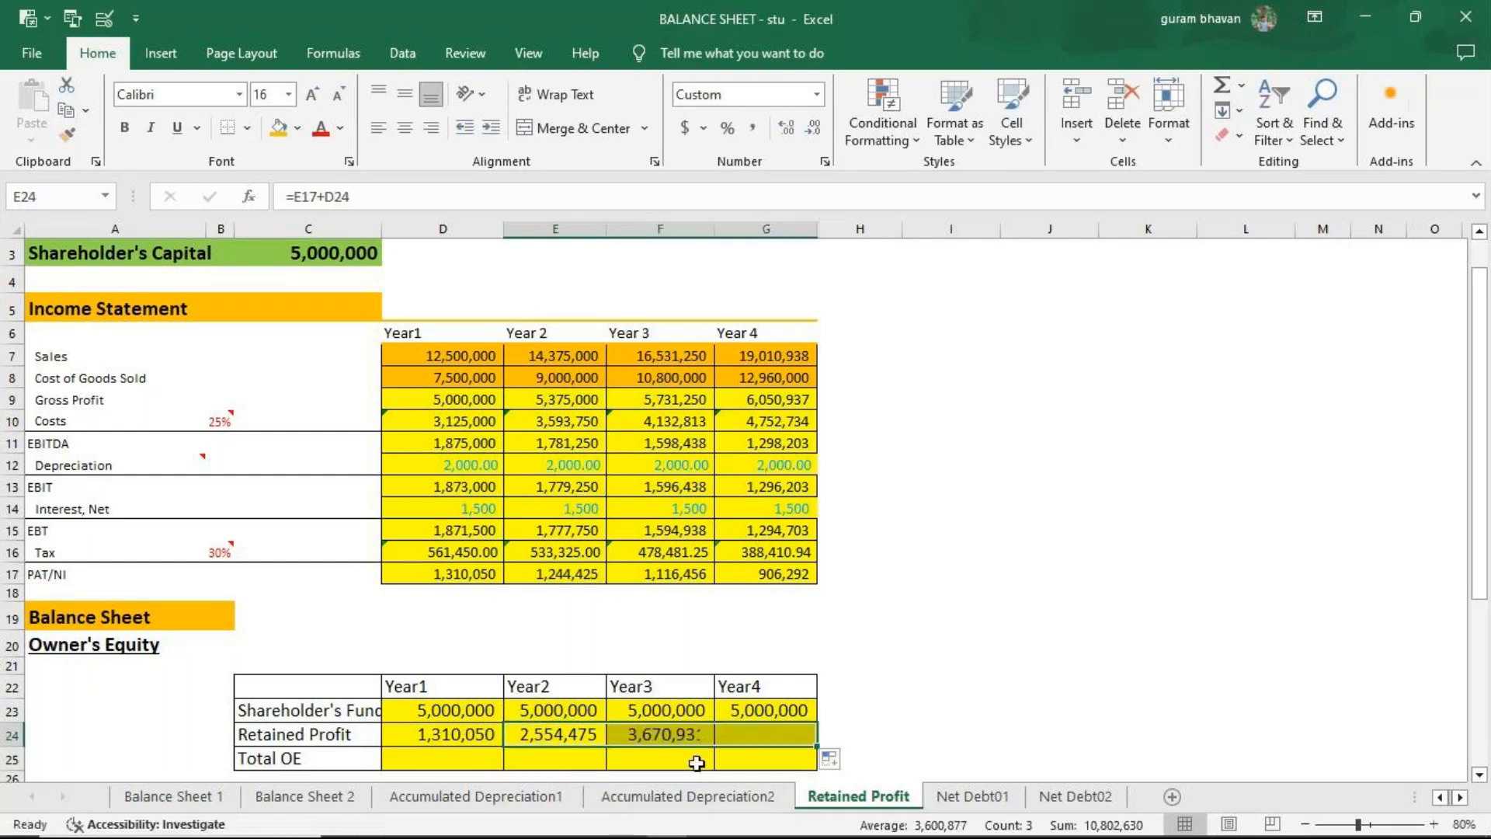
Calculate Year 1 Total OE in D25 as =D23+D24 and fill the formula across to Year 4.
left_click(476, 759)
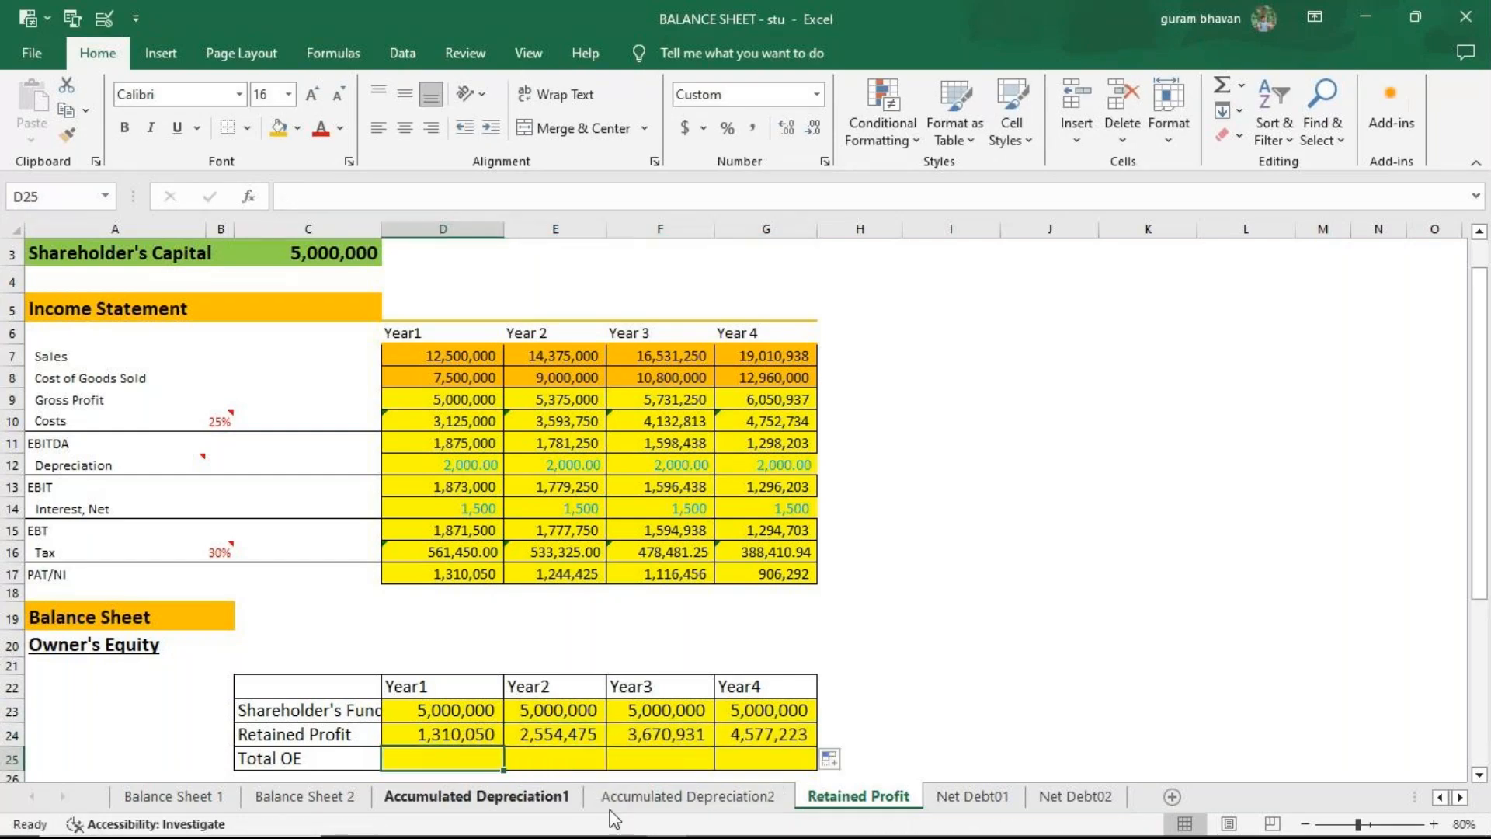
left_click(1479, 774)
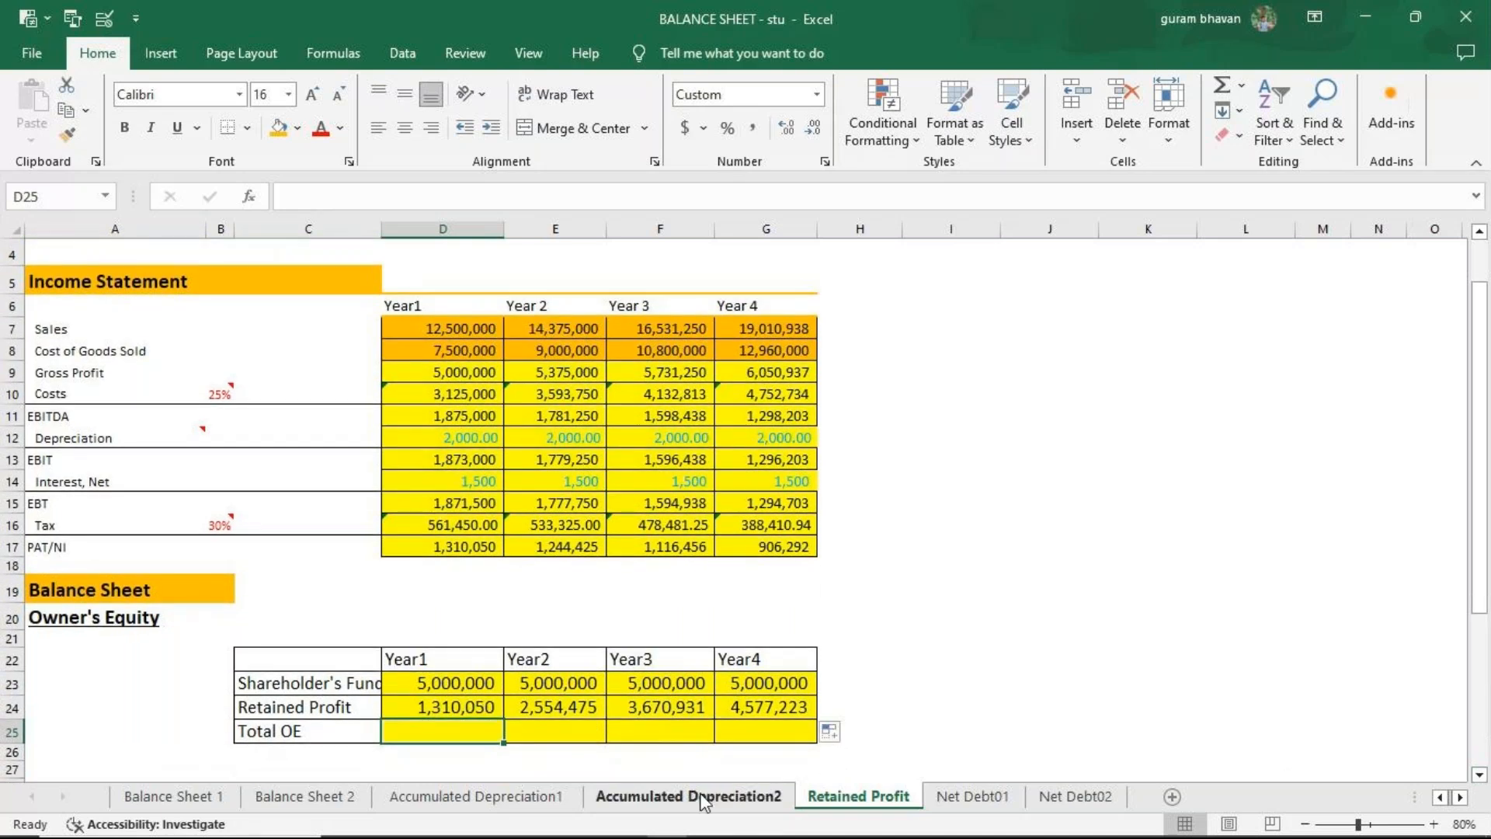
type("=")
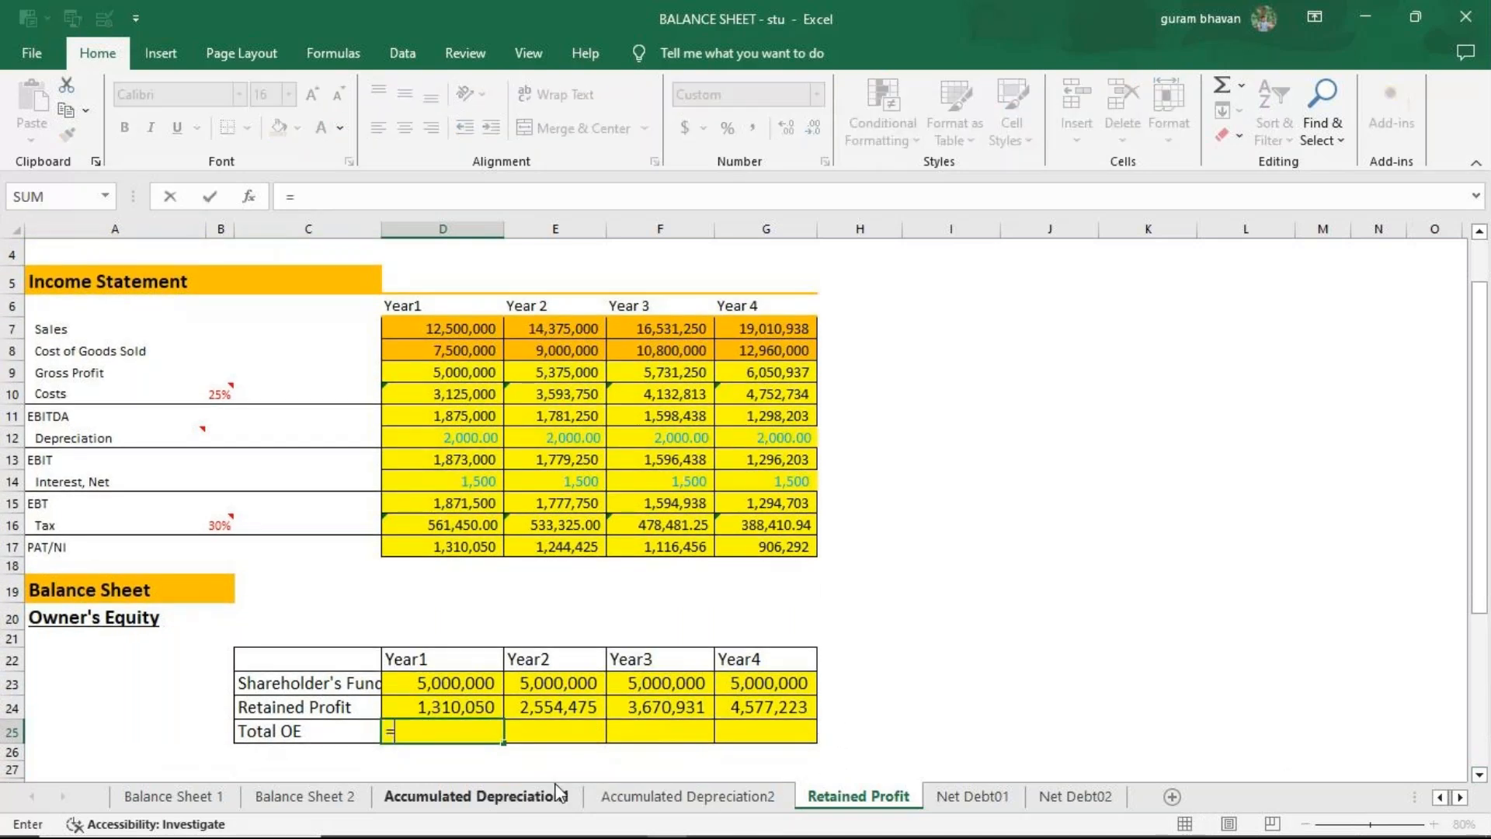
left_click(432, 682)
type("+")
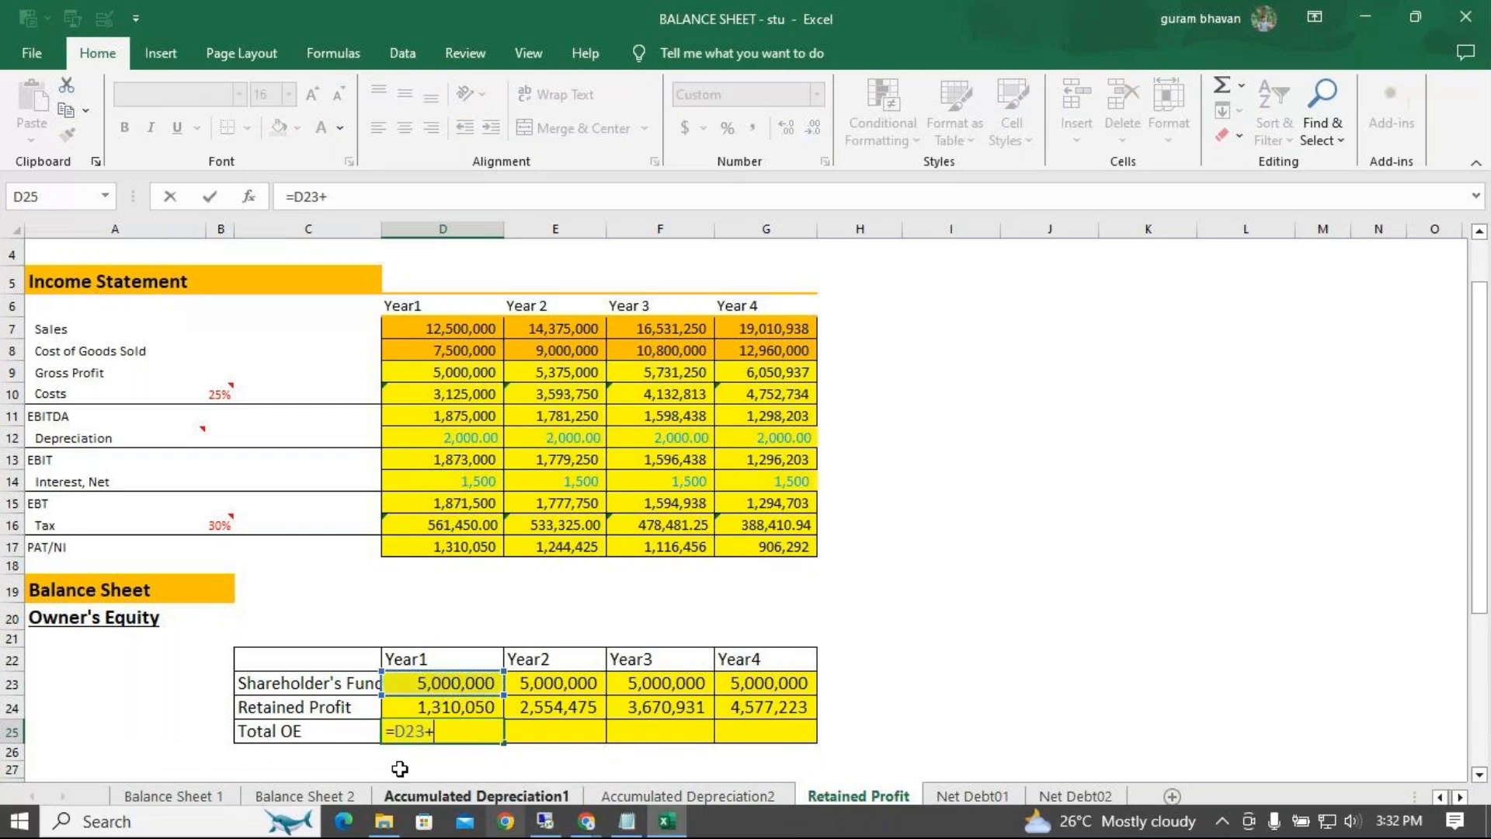
left_click(420, 704)
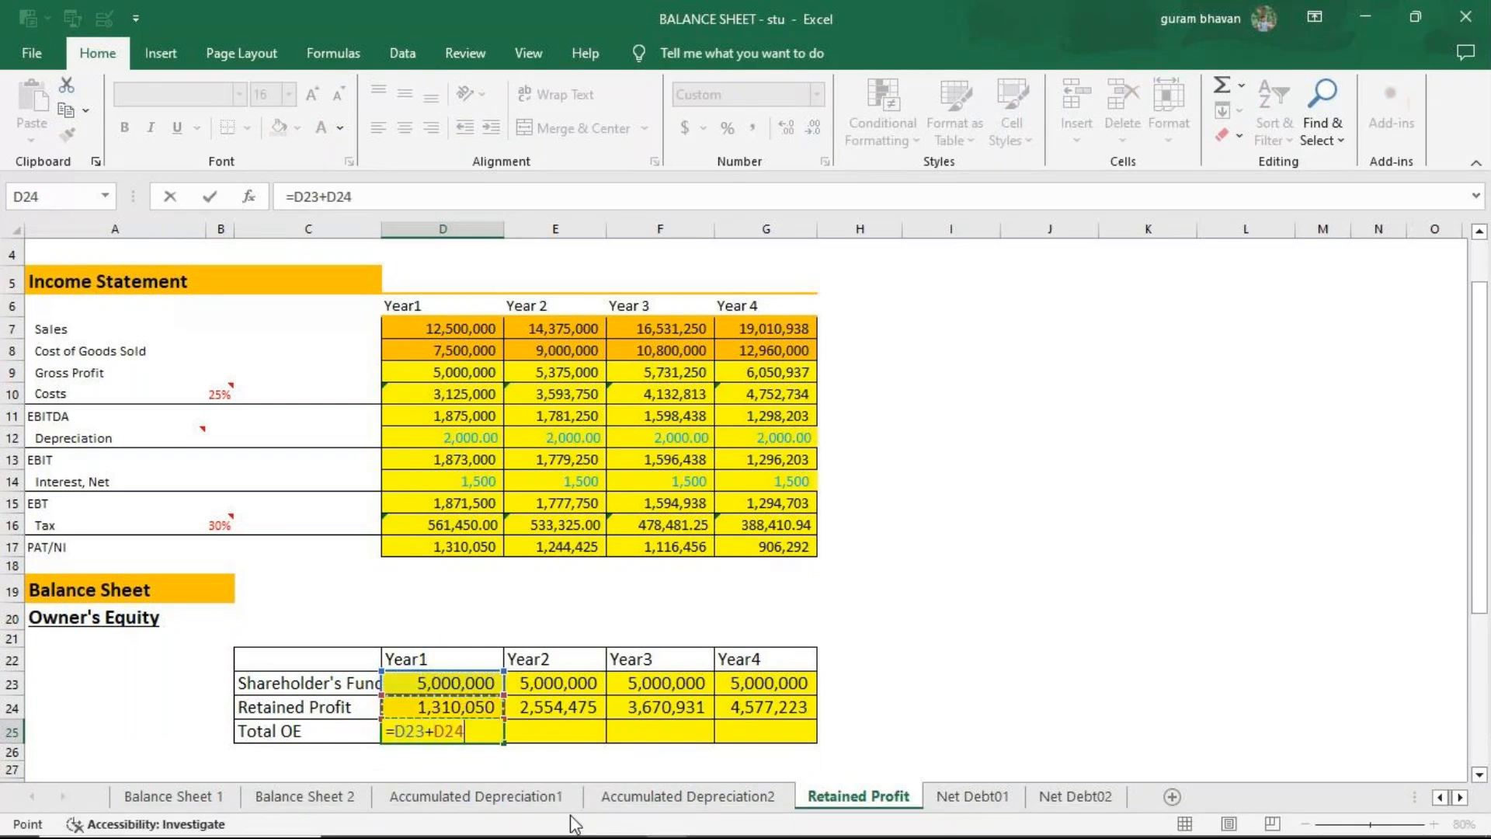
key("Return")
left_click(442, 730)
left_click_drag(504, 743, 777, 733)
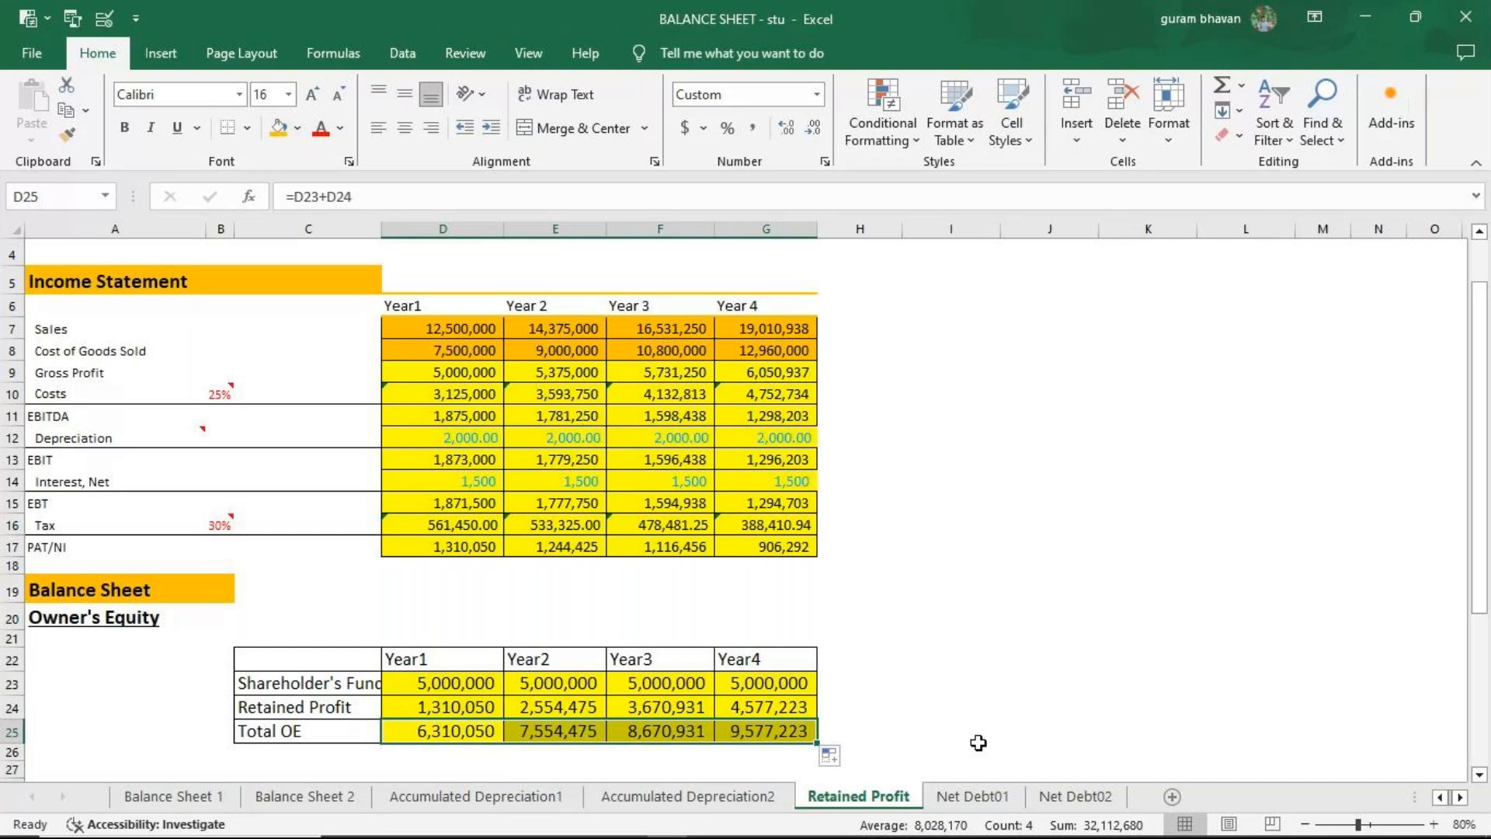
scroll(924, 456, "down", 1)
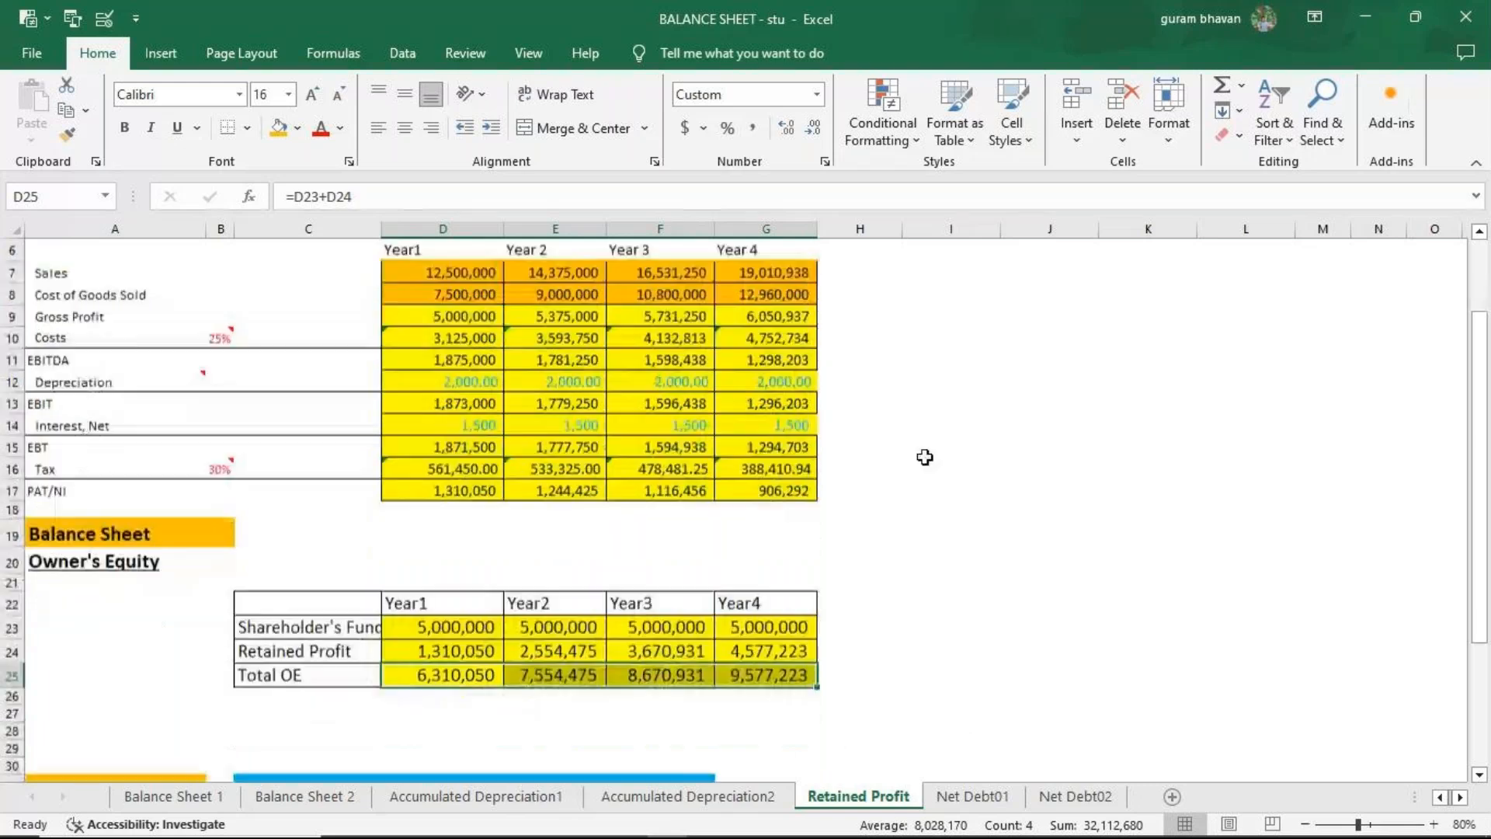
scroll(924, 457, "down", 4)
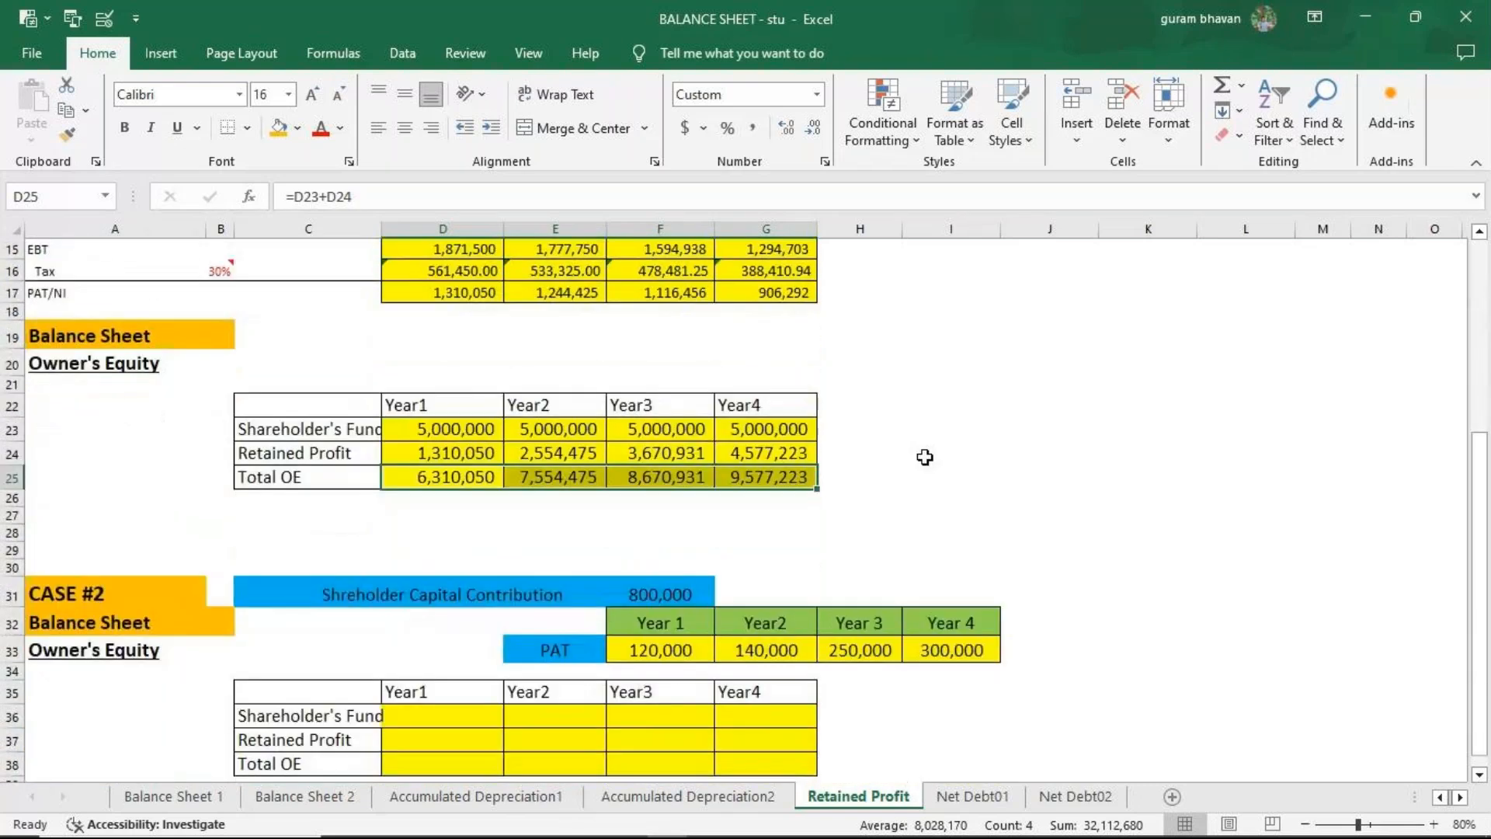
scroll(924, 456, "down", 2)
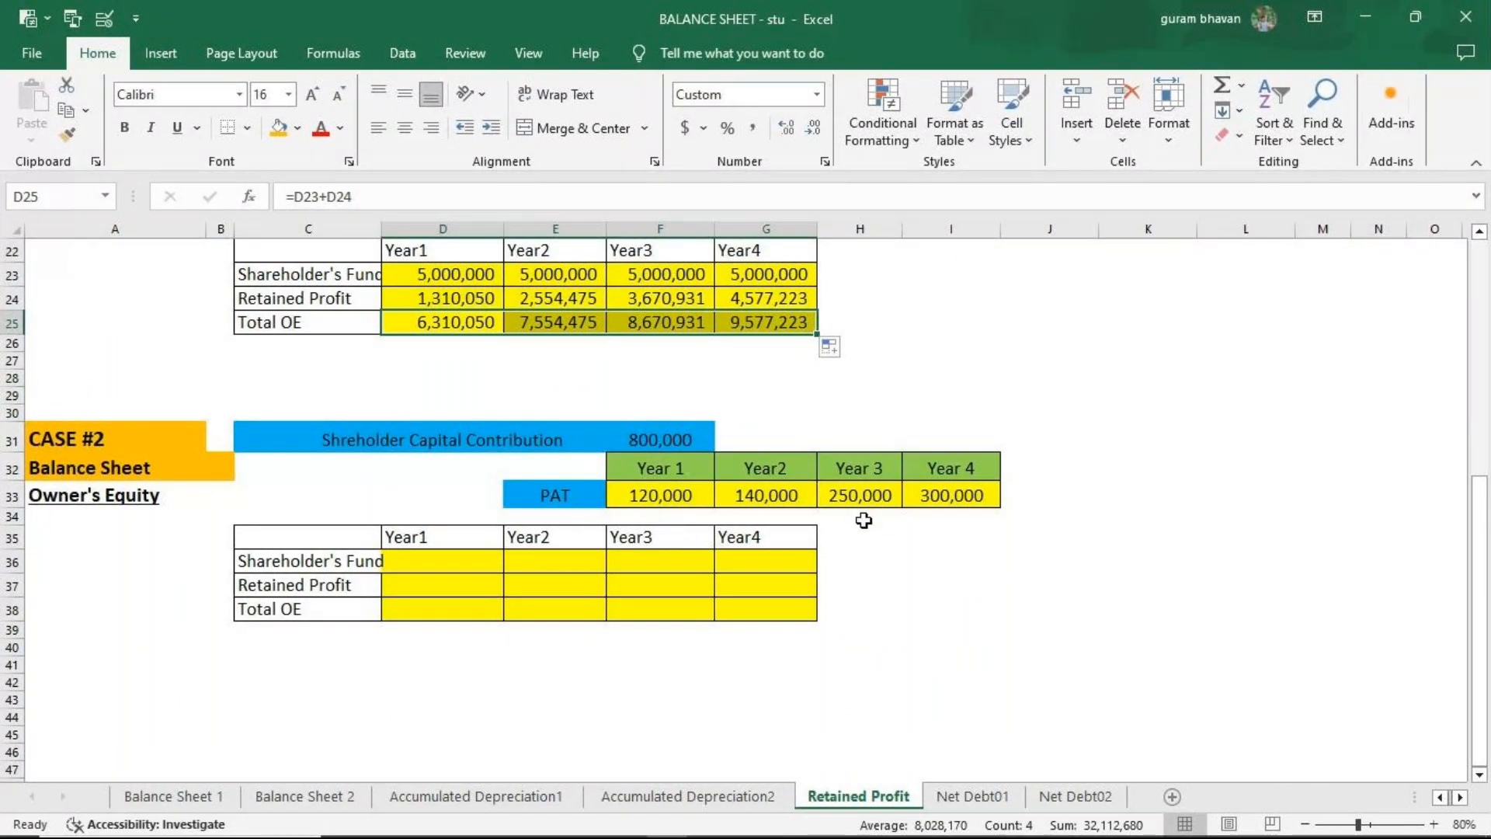
scroll(548, 487, "up", 1)
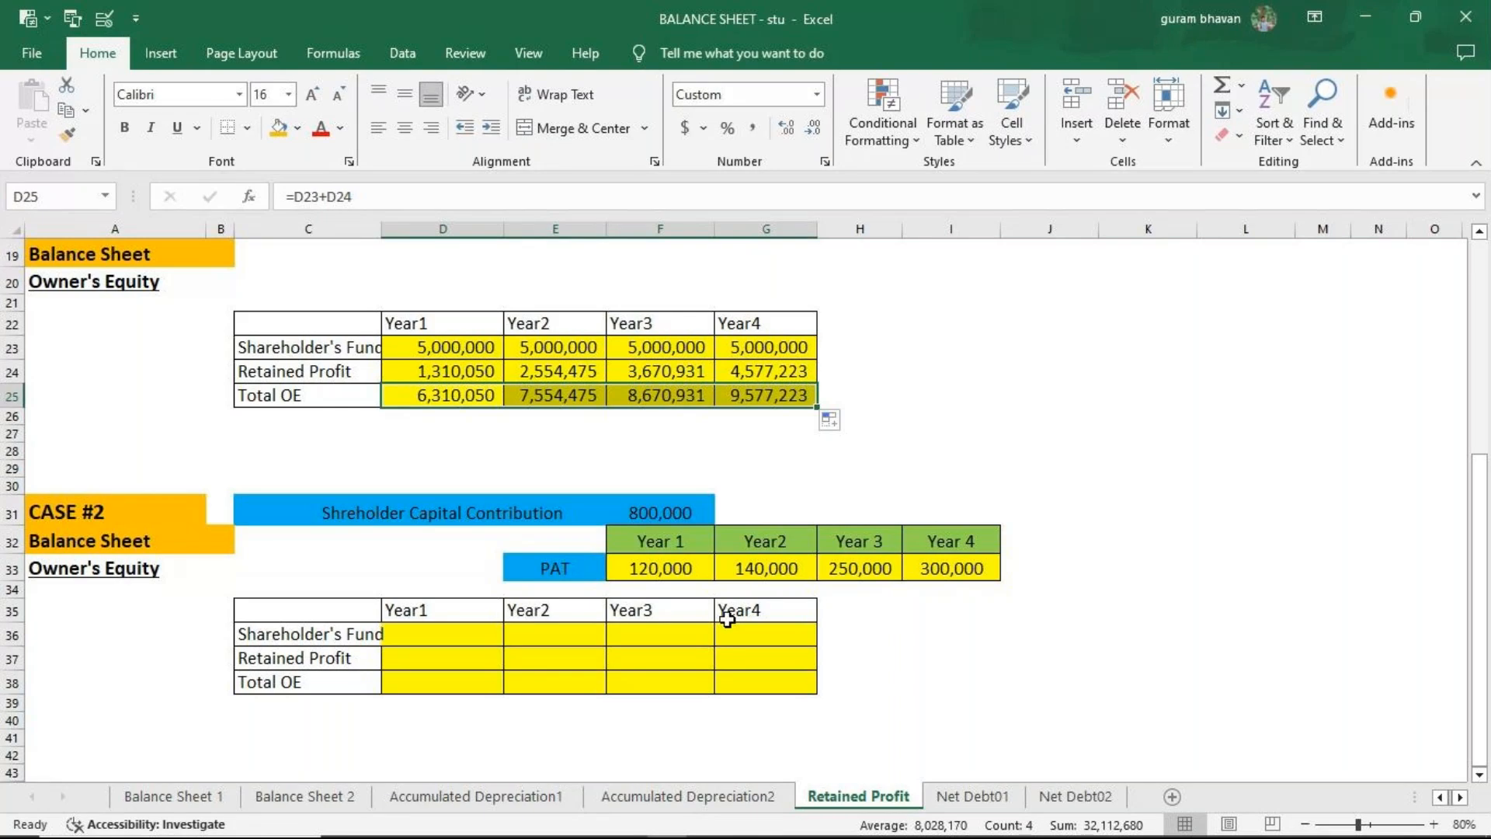
On the Net Debt01 sheet, enter =0 below the Case #1 Debt row for Years 1 to 3 in C9, D9 and E9.
left_click(970, 797)
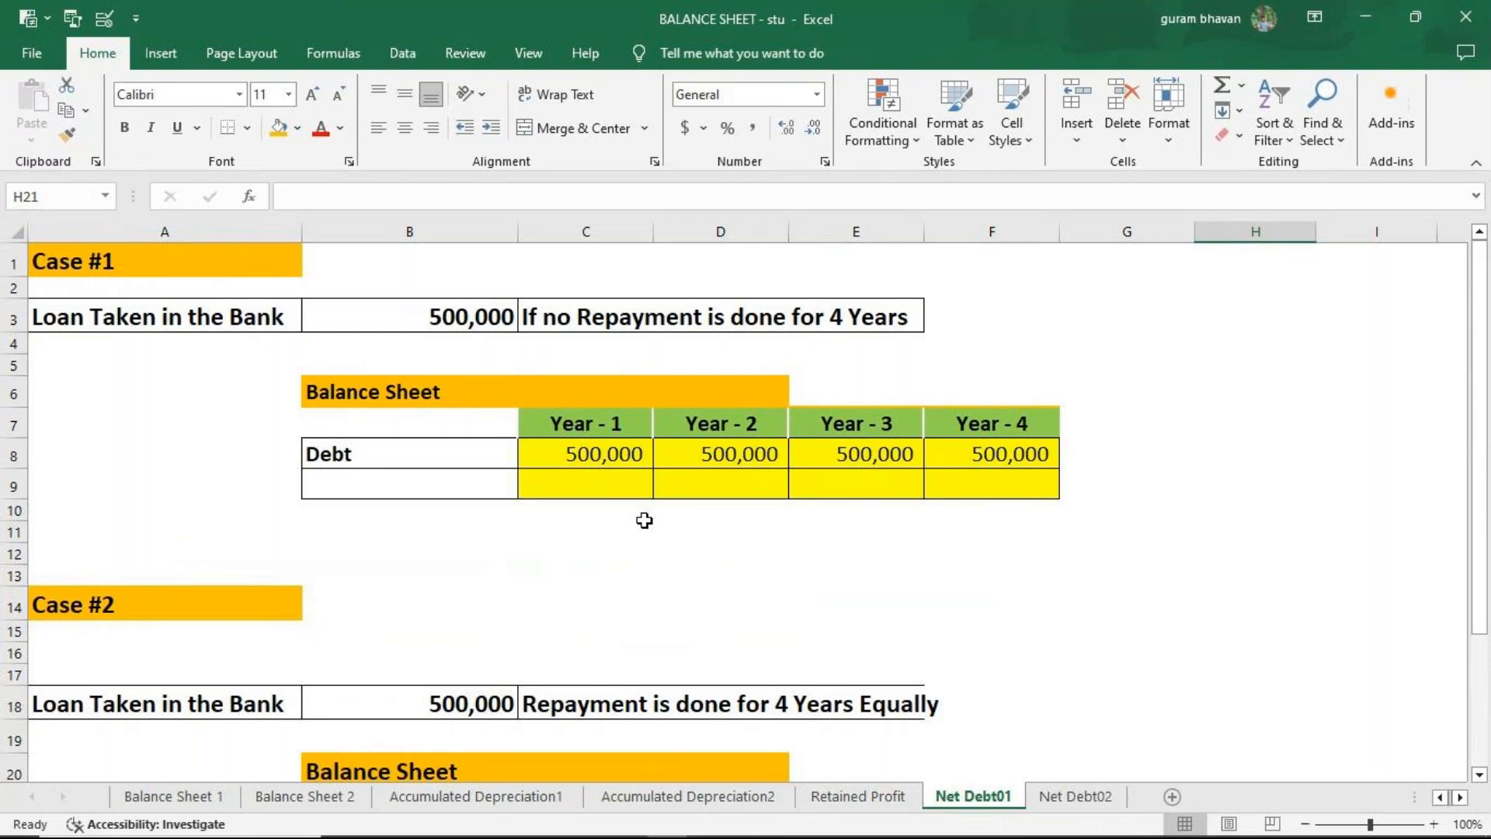
double_click(637, 490)
type("=0")
key("Return")
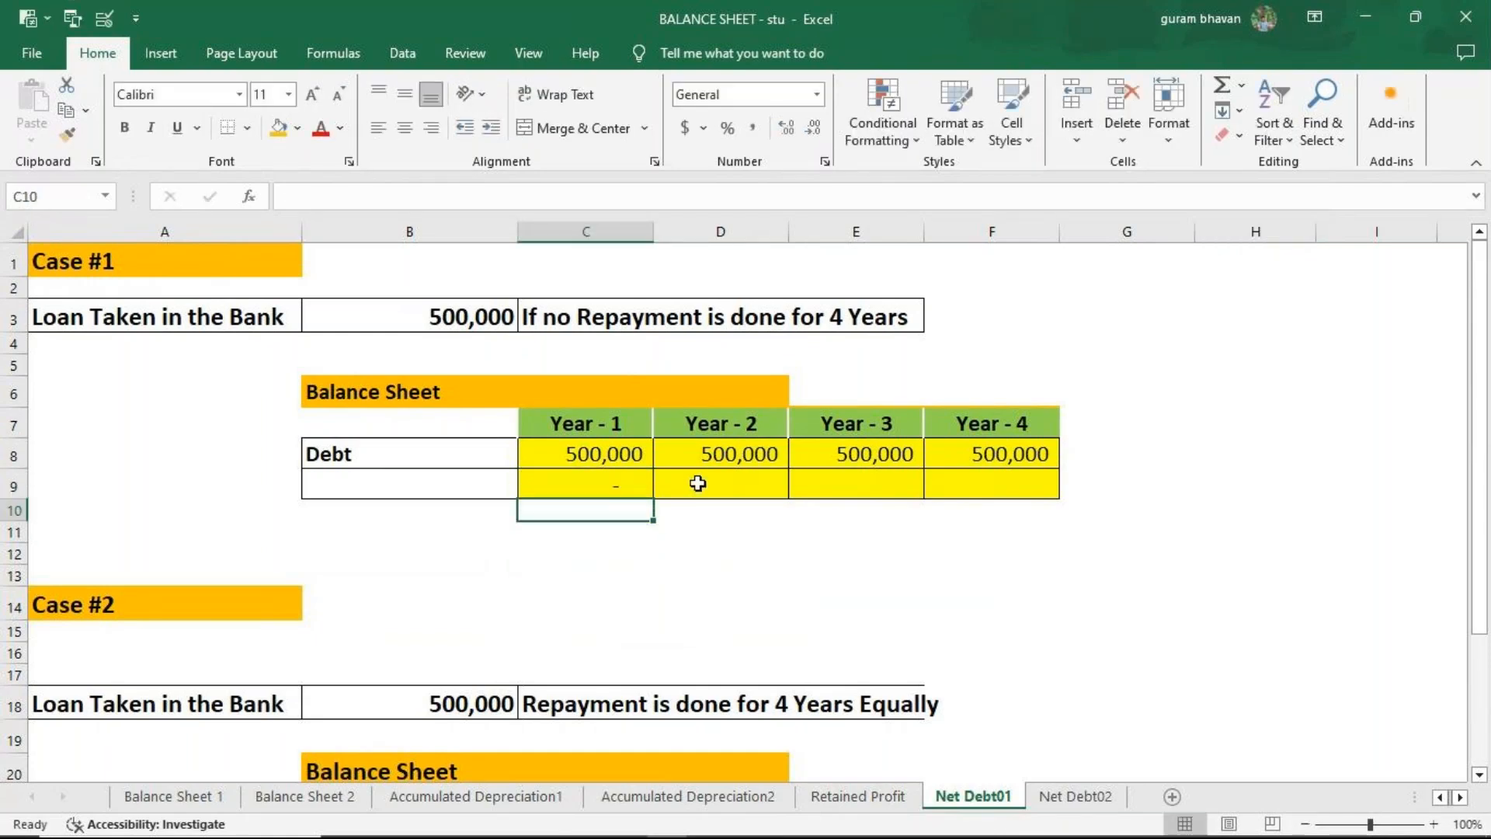
left_click(749, 483)
type("=0")
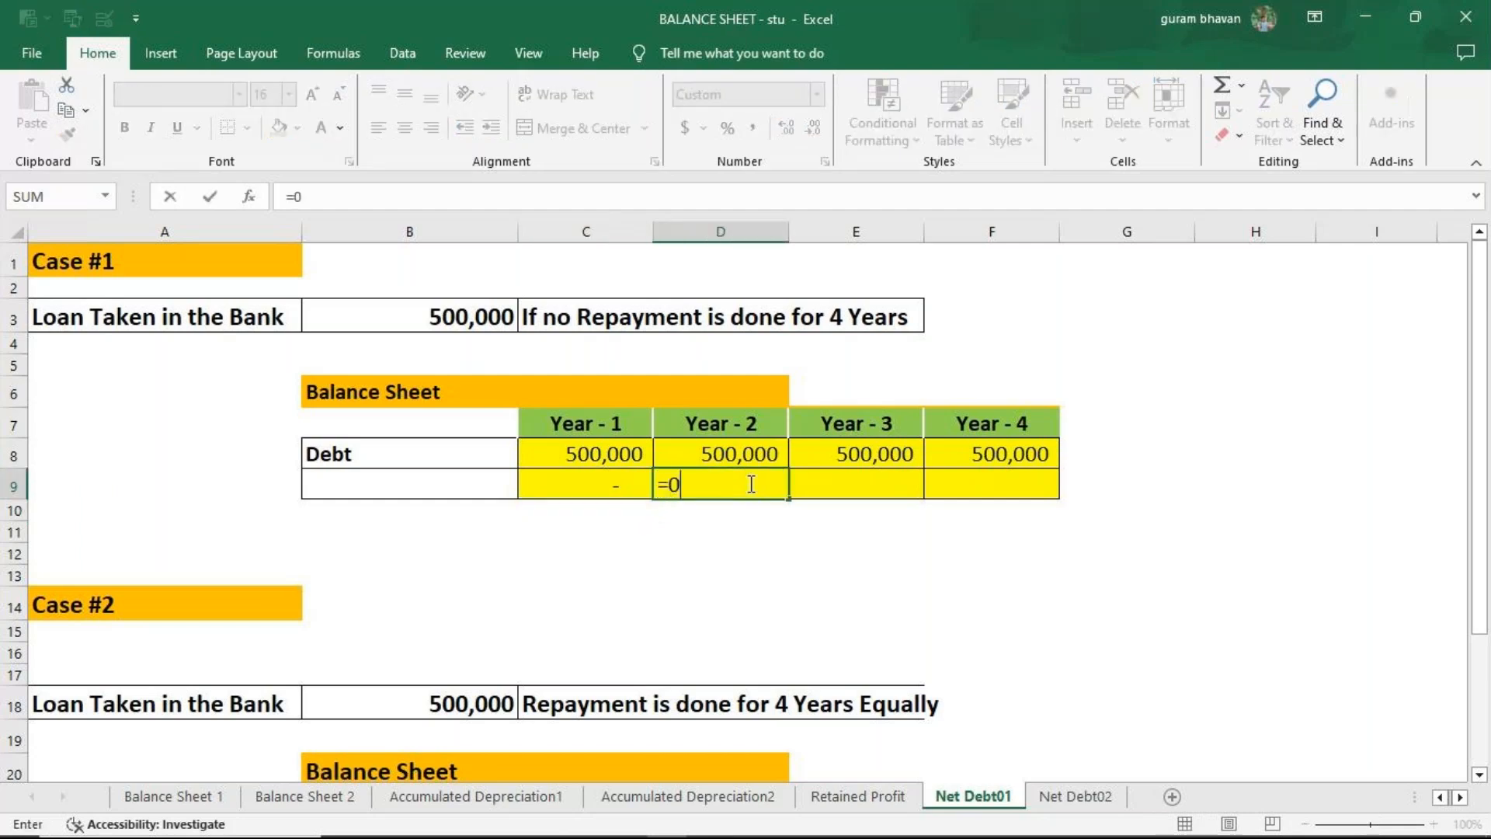
key("Return")
left_click(886, 487)
type("=0")
key("Return")
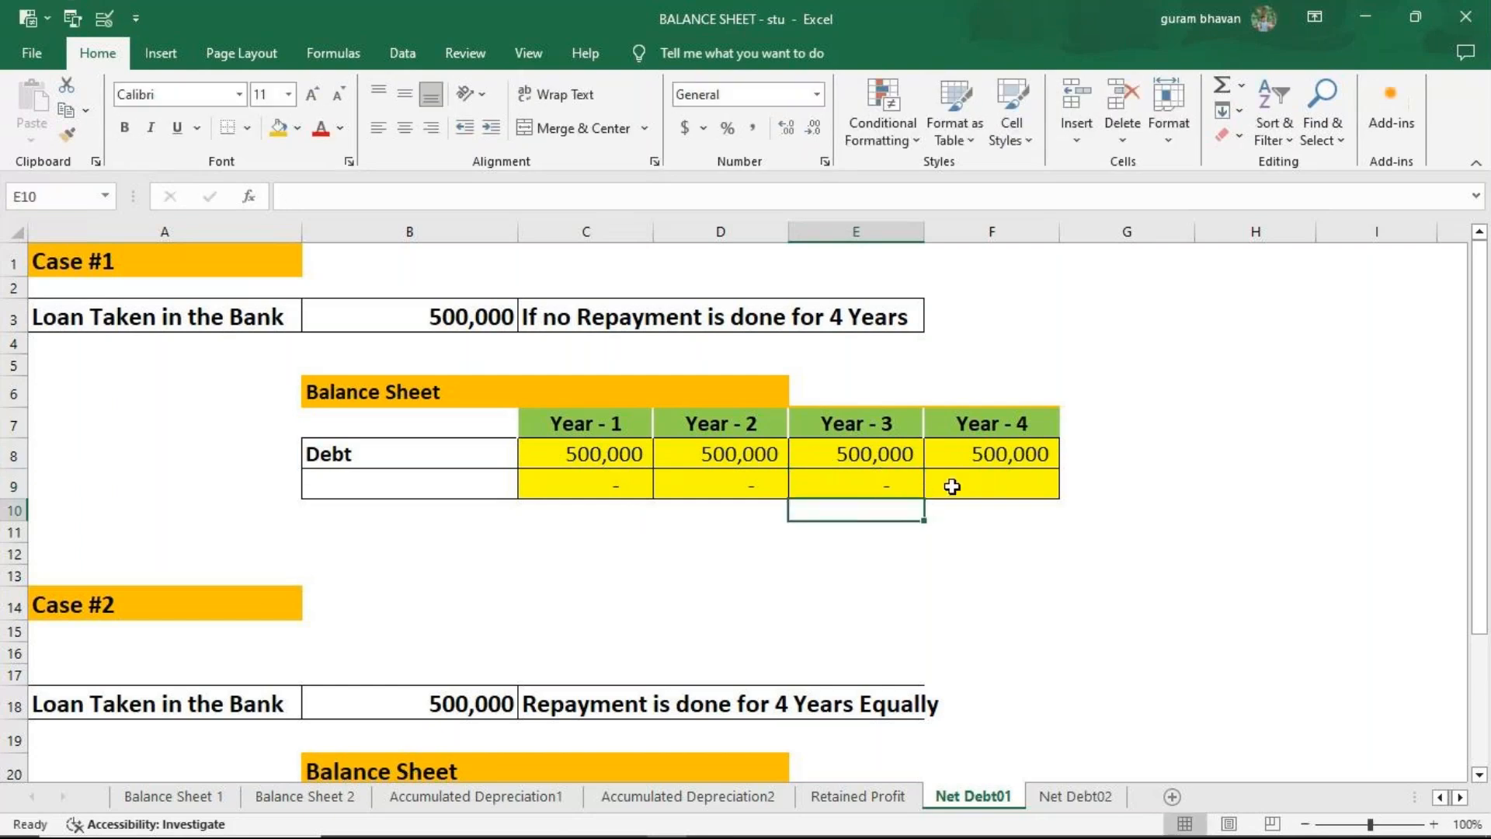
Set the Year 4 cell F9 below the Case #1 Debt row equal to the Year 4 debt with =F8.
left_click(952, 487)
type("=")
key("Up")
key("Return")
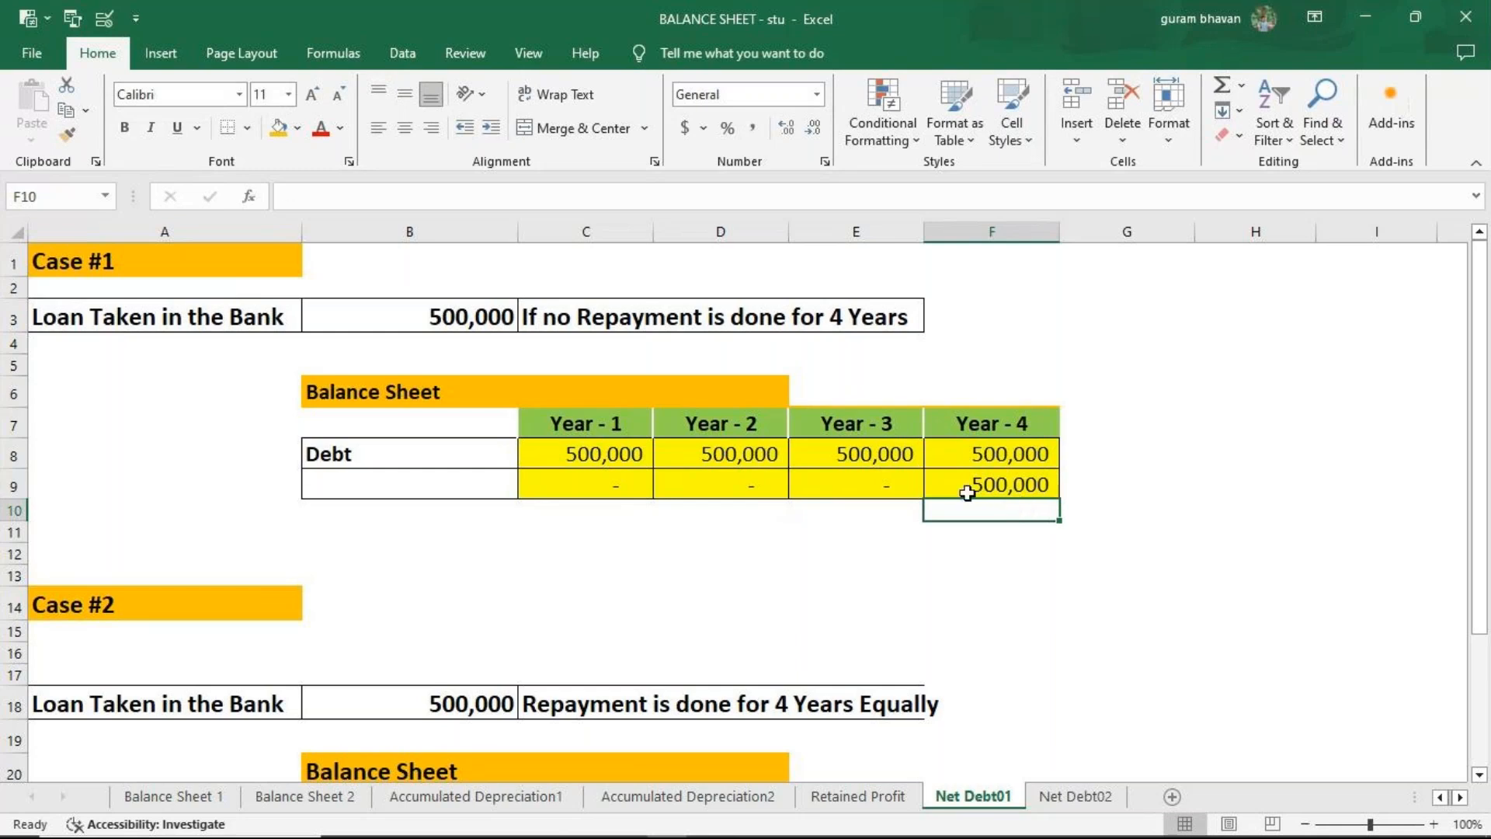
Enter the Case #2 Year 1 Debt in C22 as =500000.
scroll(807, 442, "down", 2)
scroll(807, 443, "down", 1)
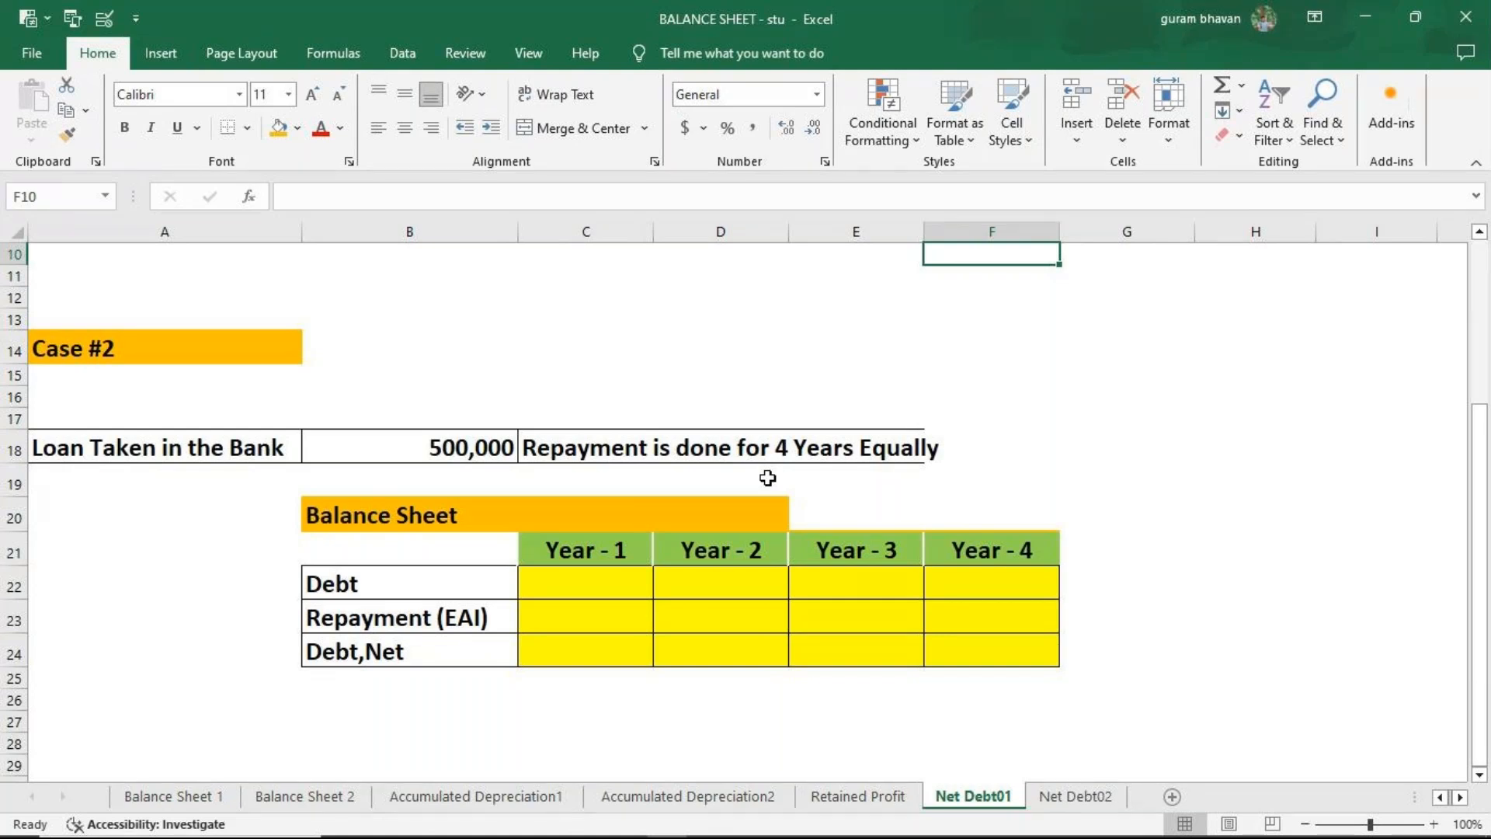
left_click(559, 590)
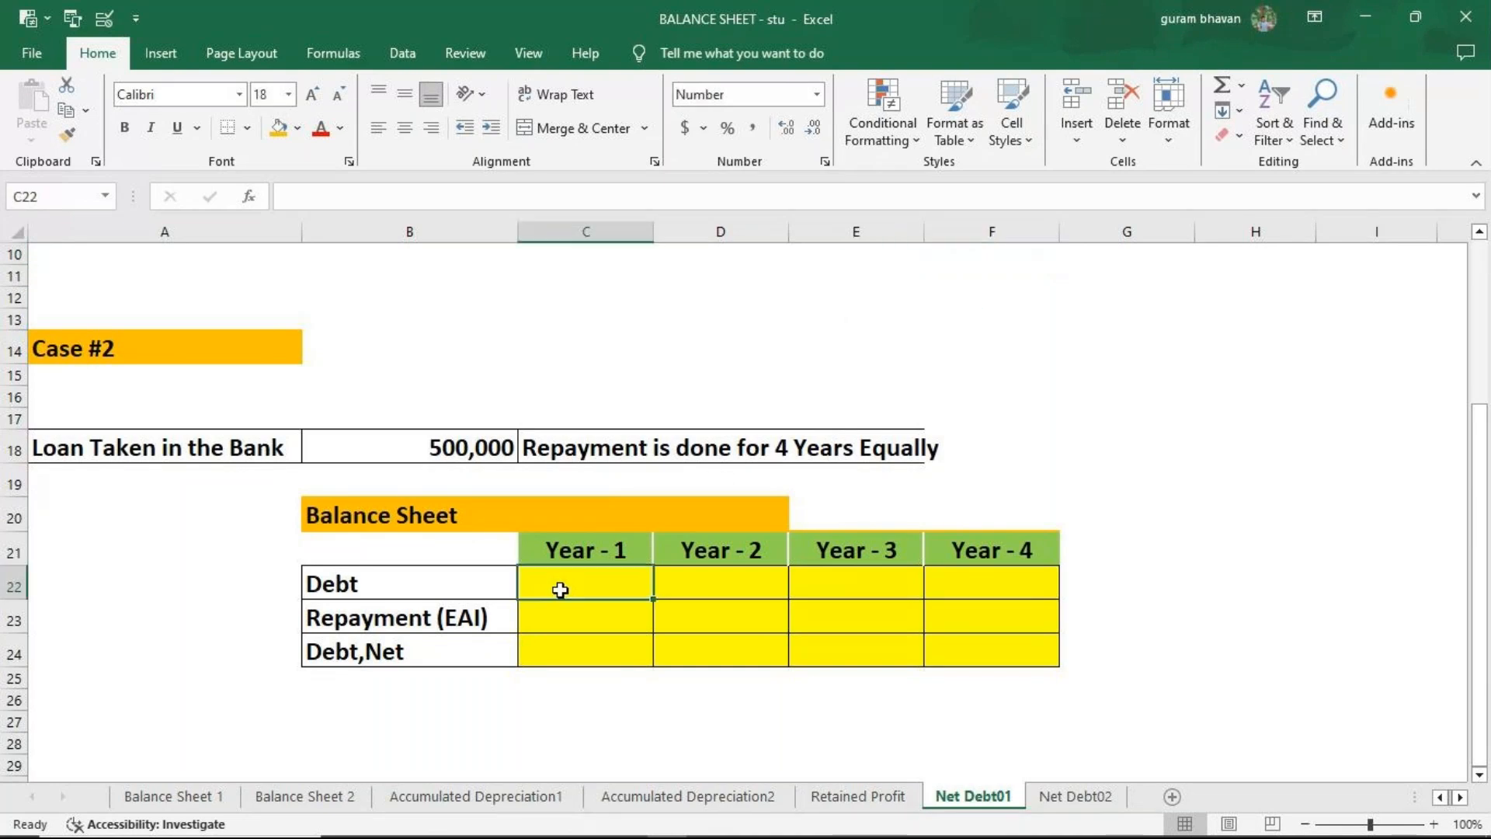
type("=")
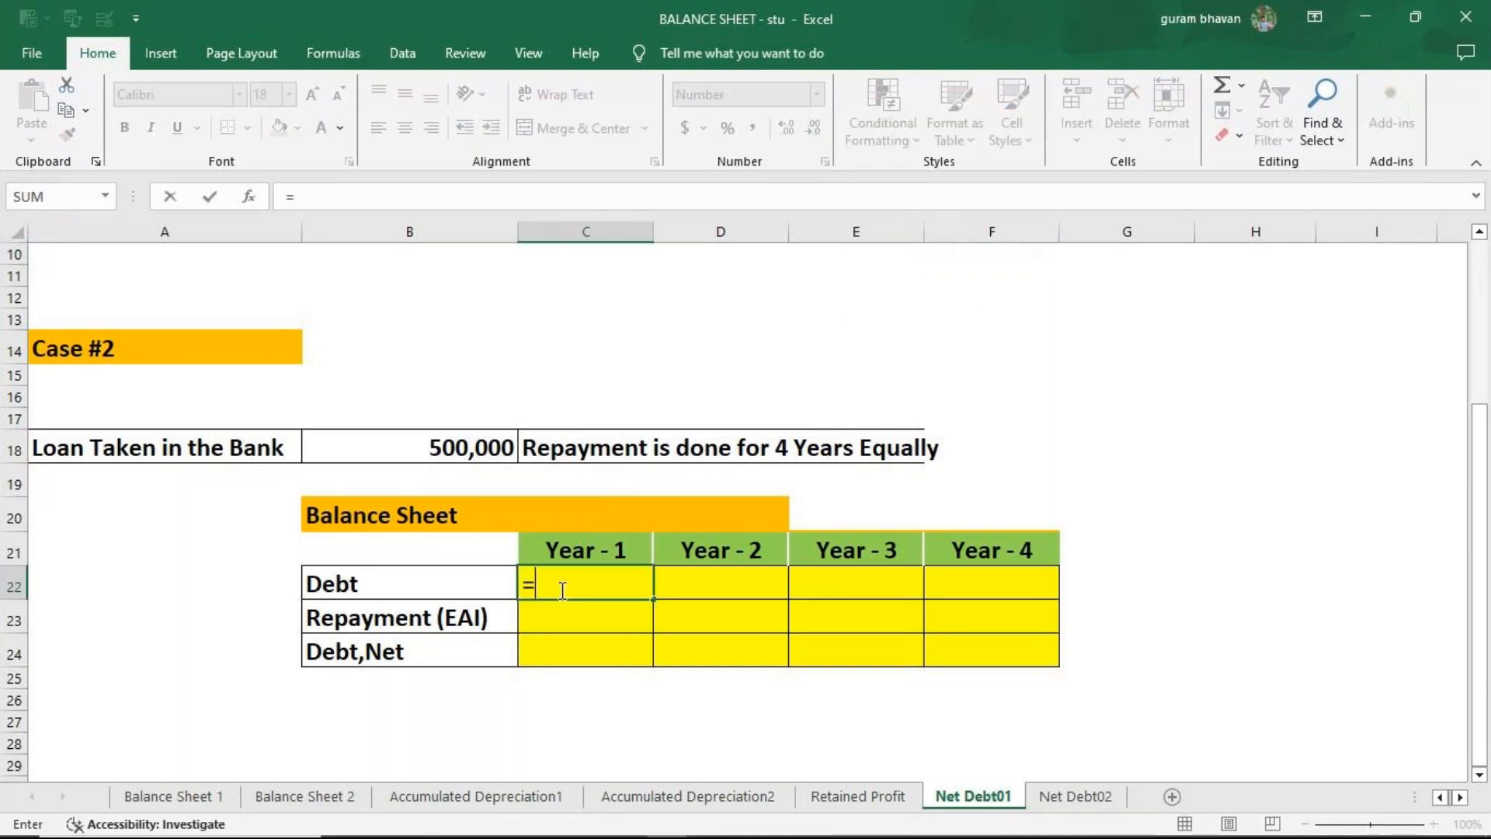
type("50000")
key("Return")
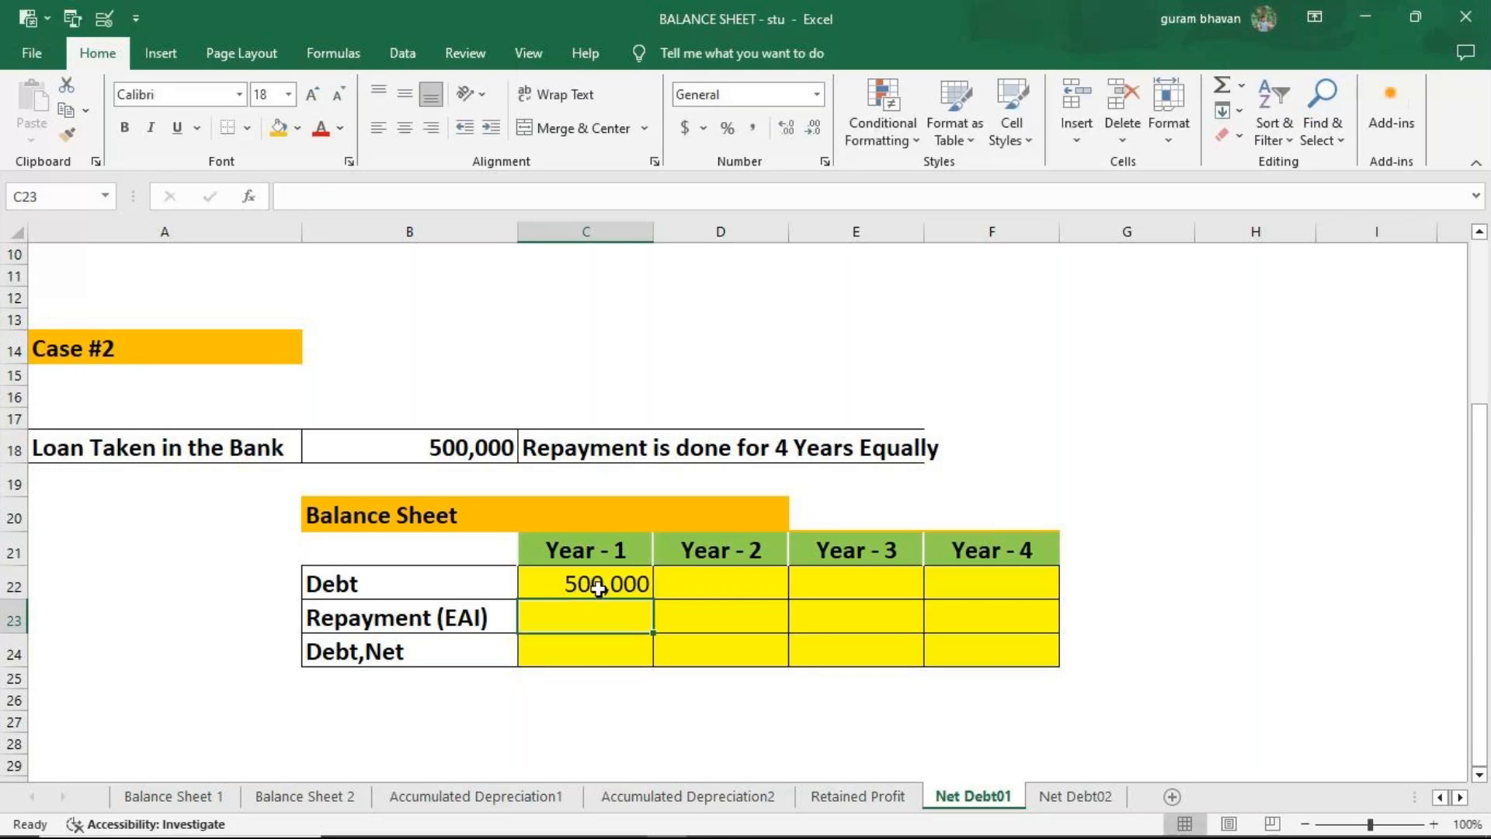
Carry the Case #2 debt forward with =C22 in D22 and fill the formula across to Year 4.
left_click(683, 581)
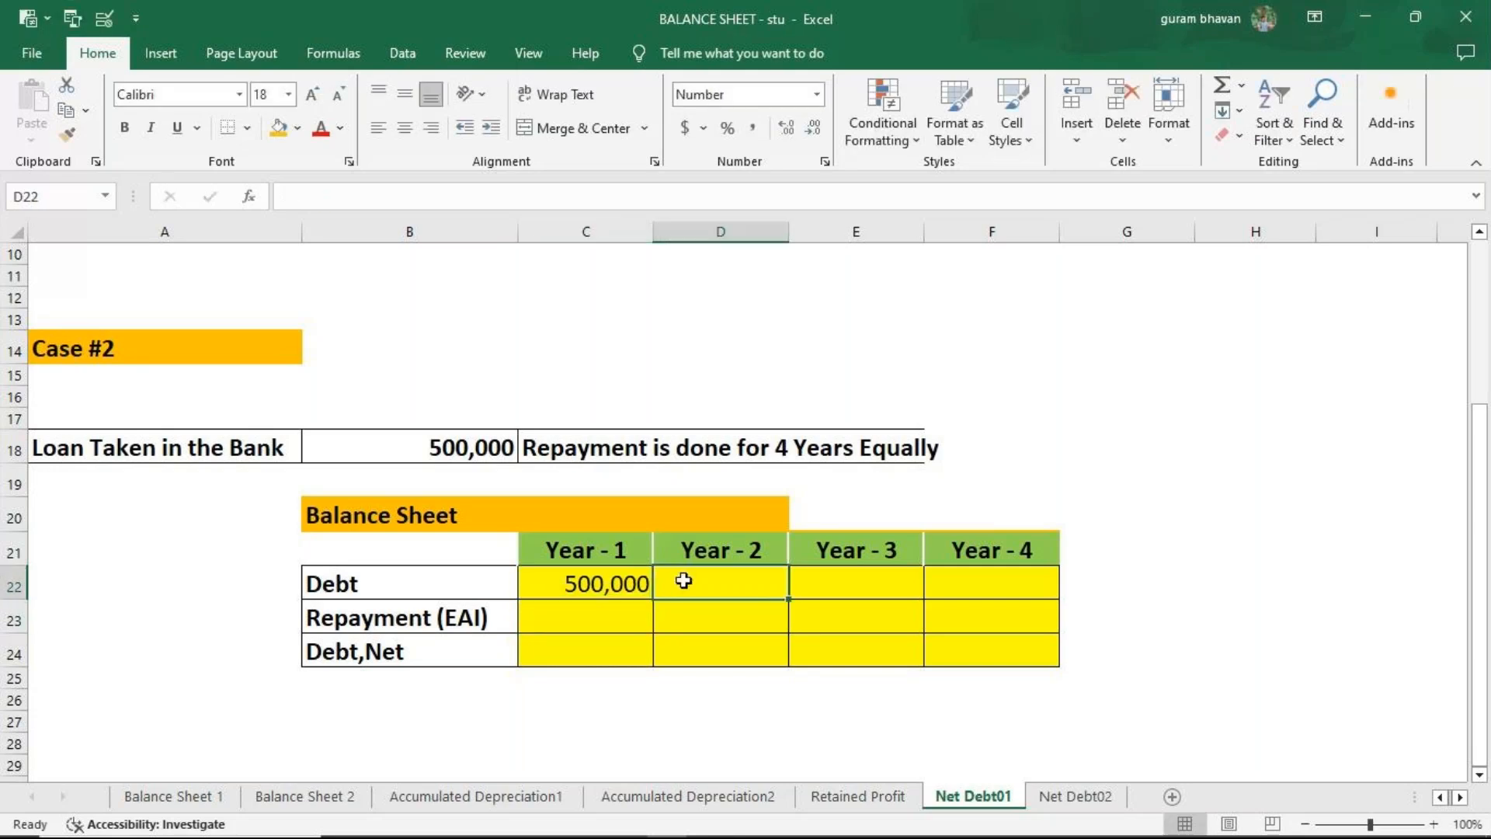
type("=")
key("Left")
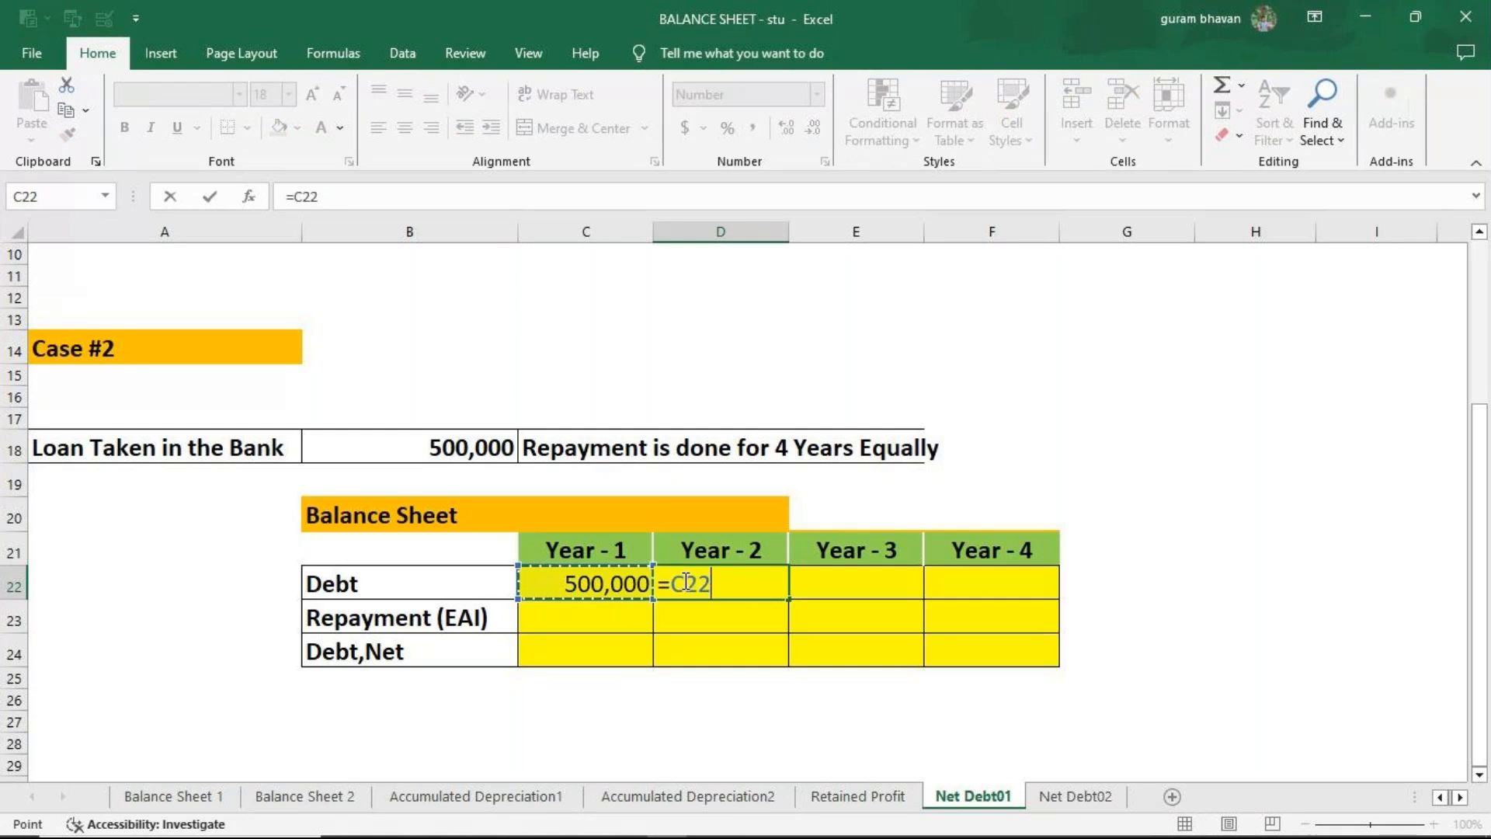
key("Return")
left_click(696, 581)
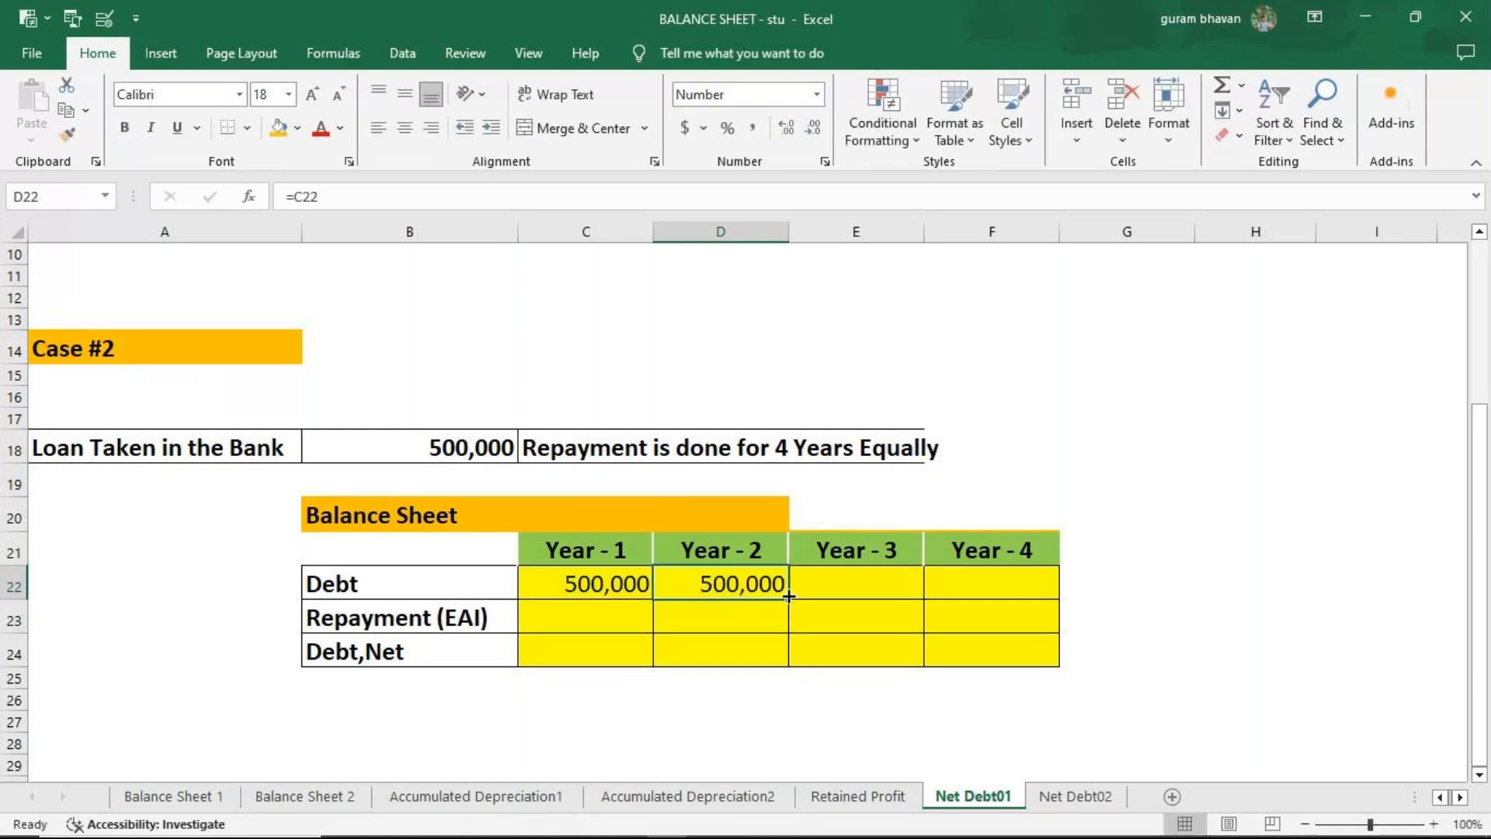
left_click_drag(792, 607, 1052, 617)
Calculate the Year 1 Repayment (EAI) in C23 as =C22/4.
left_click(584, 617)
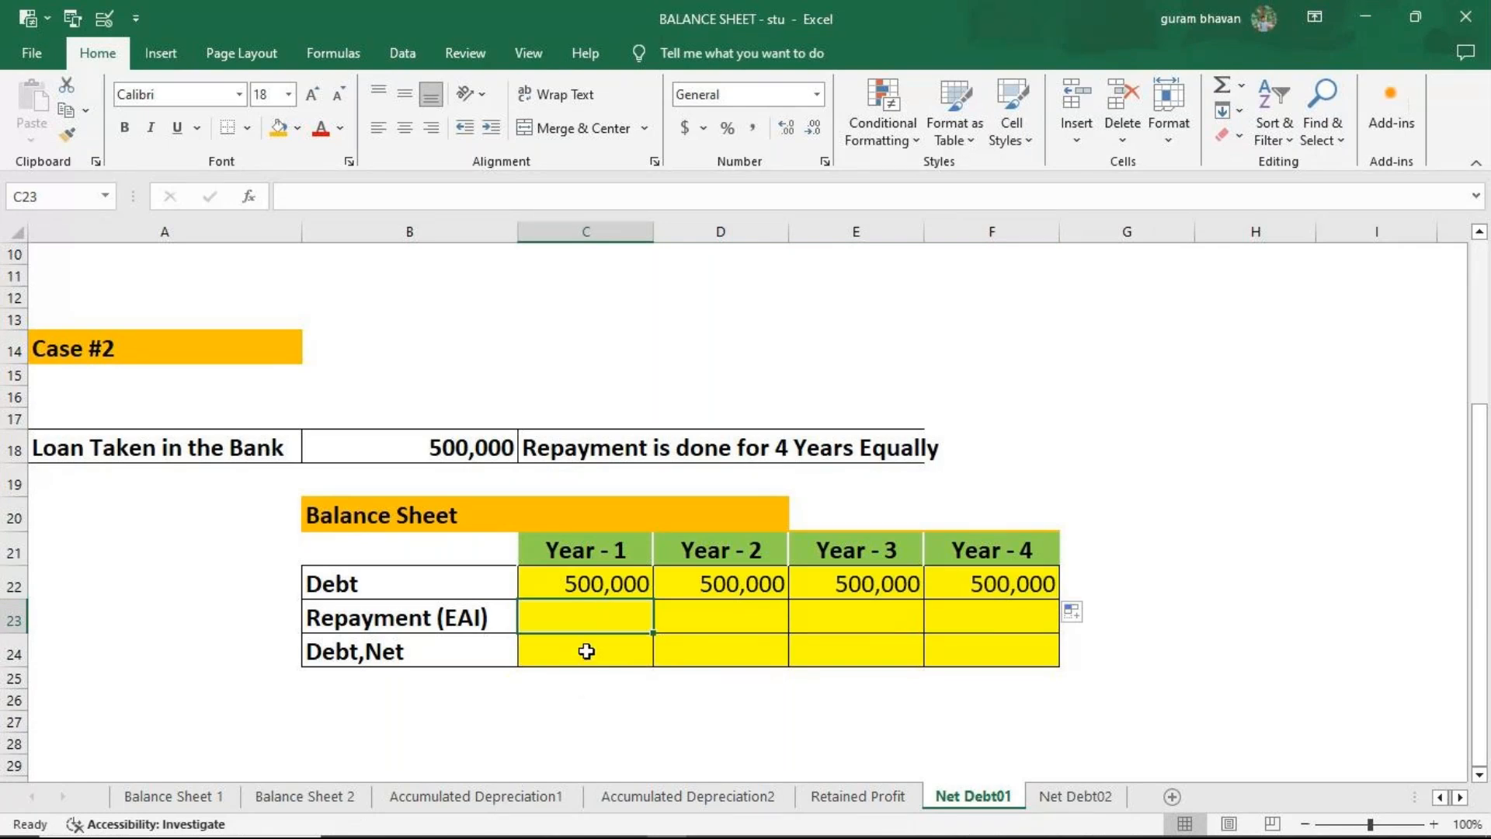
type("=")
left_click(610, 576)
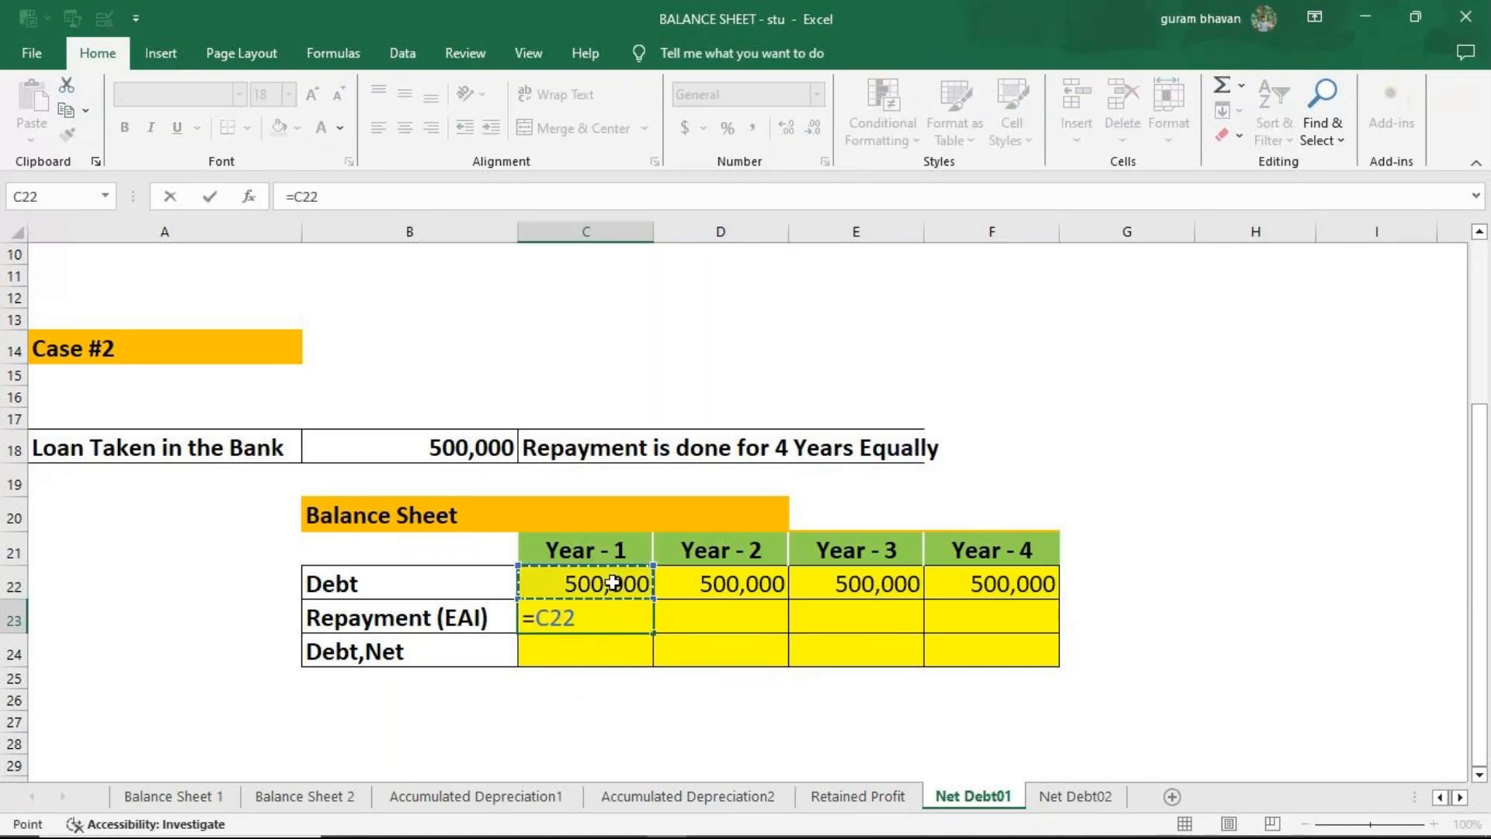
type("/4")
key("Return")
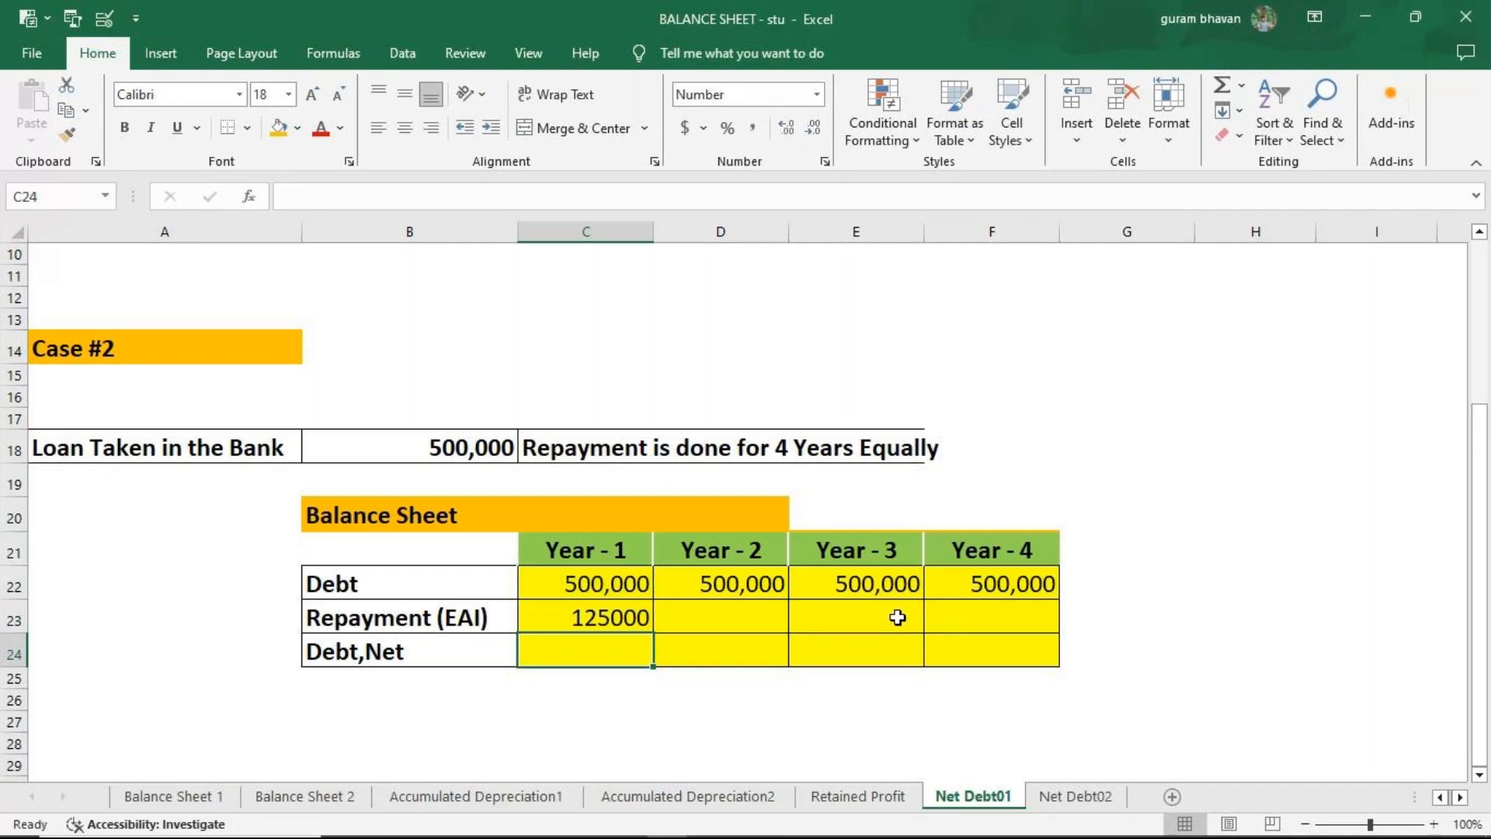
Repeat the yearly repayment with =C23 in D23 and fill the formula across to Year 4.
left_click(769, 612)
type("=")
left_click(622, 613)
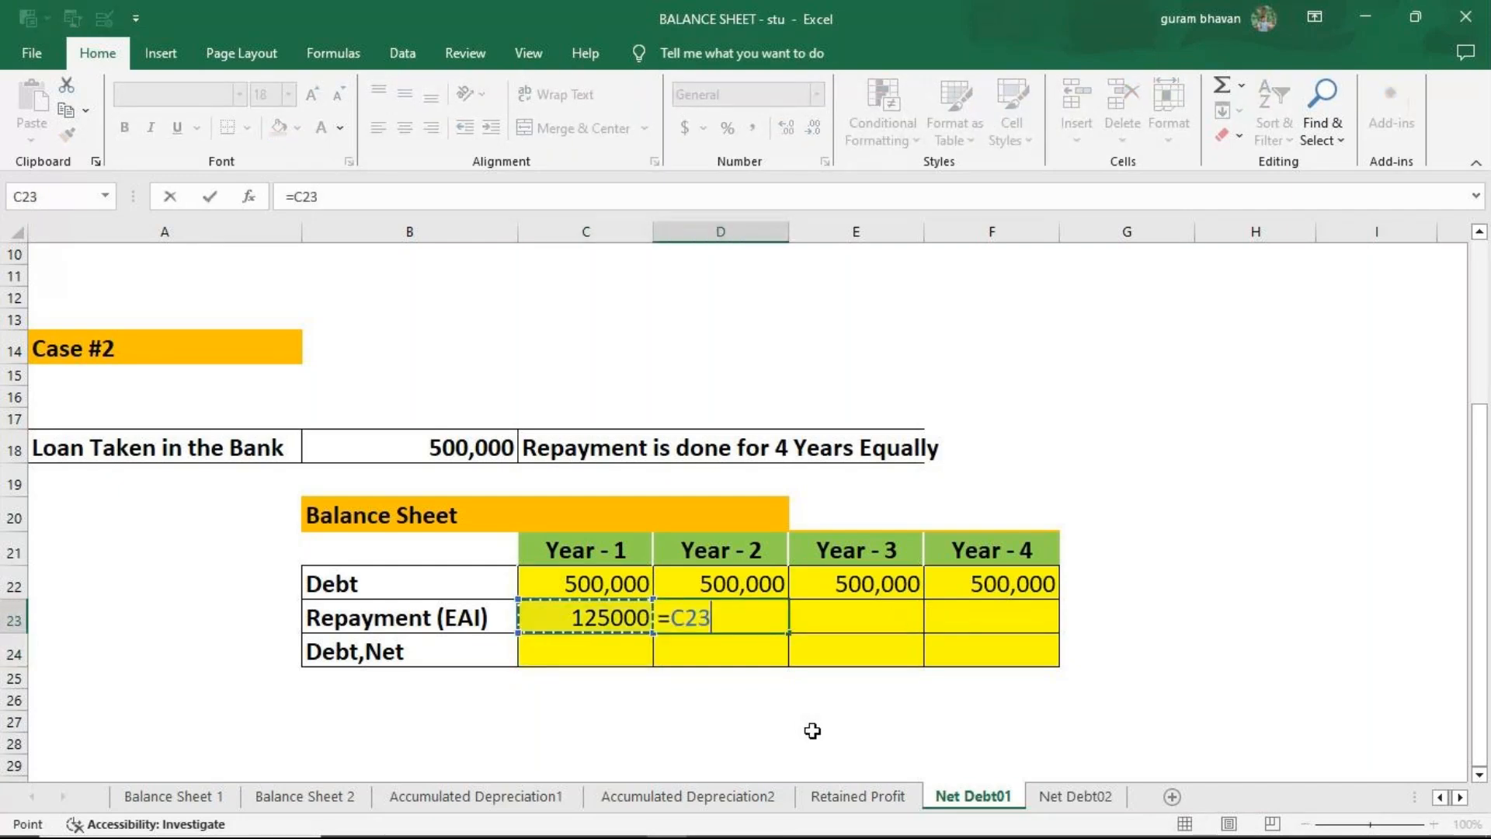
key("Return")
left_click(752, 617)
left_click_drag(781, 636, 974, 638)
Calculate the Year 1 Debt,Net in C24 by subtracting the repayment from the debt with =C22-C23.
left_click(621, 653)
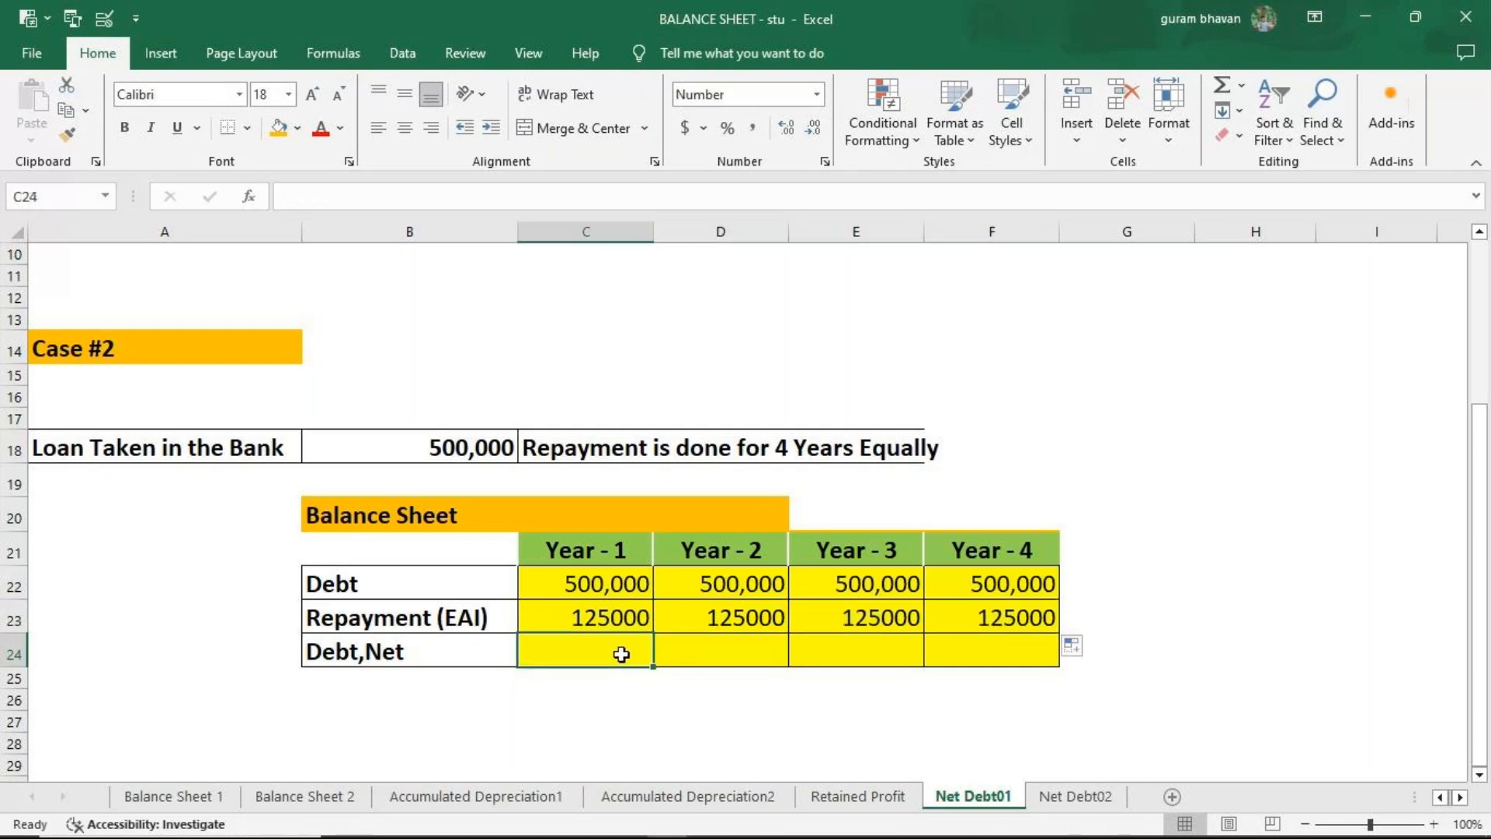
type("=")
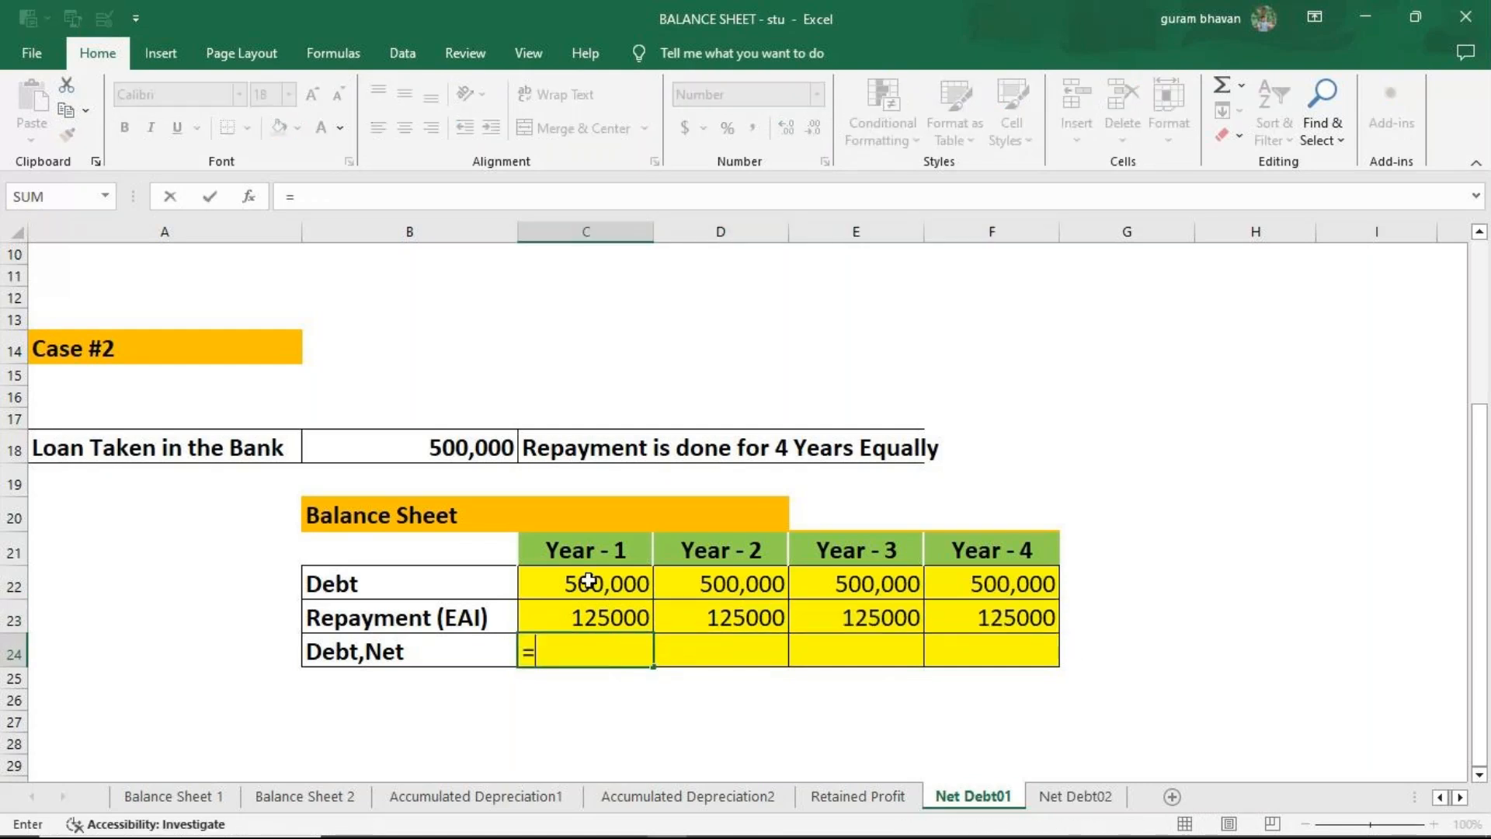
left_click(591, 581)
type("-")
left_click(624, 618)
key("Return")
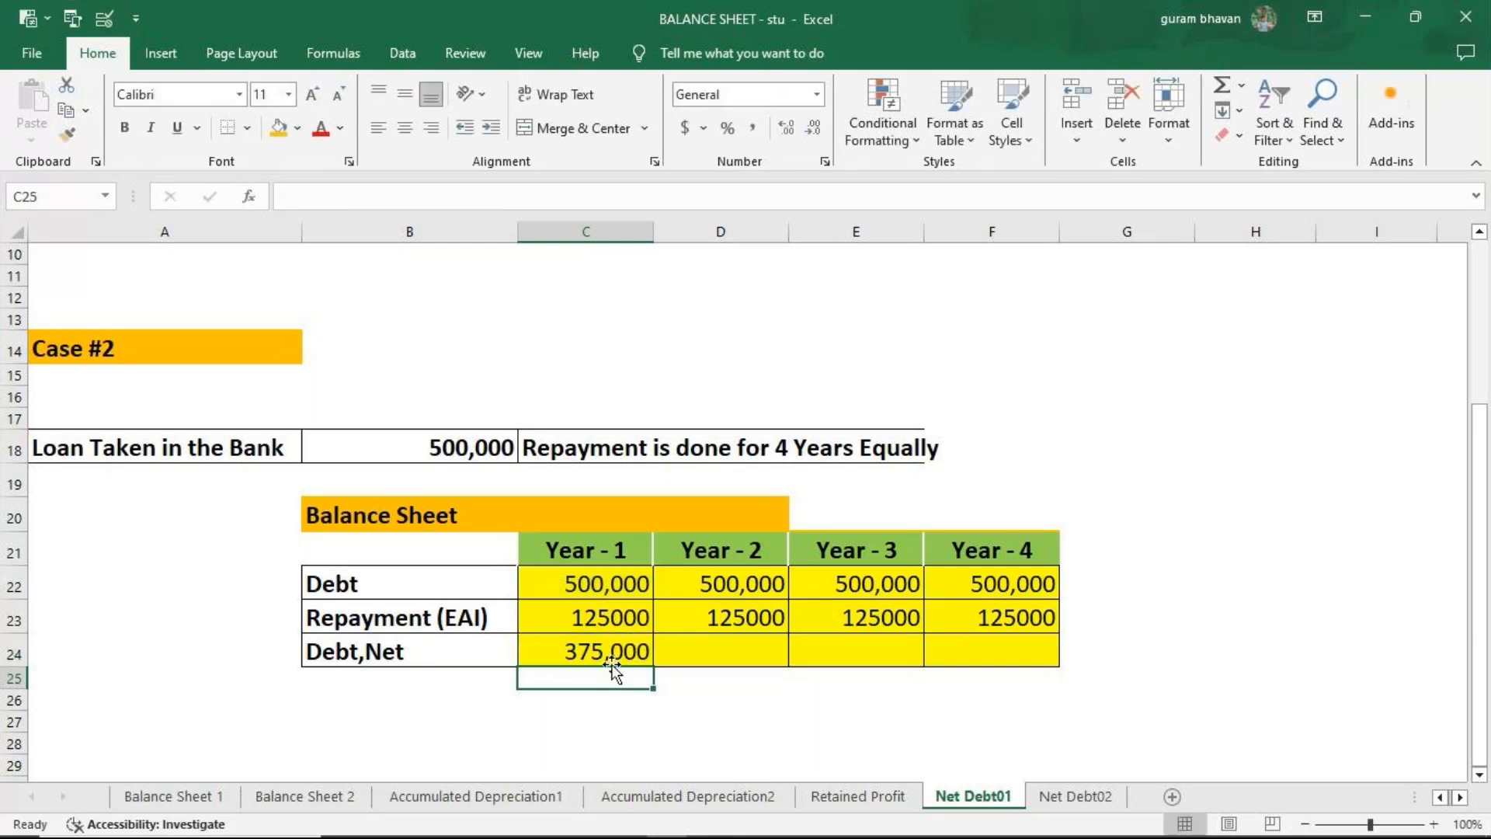
key("Up")
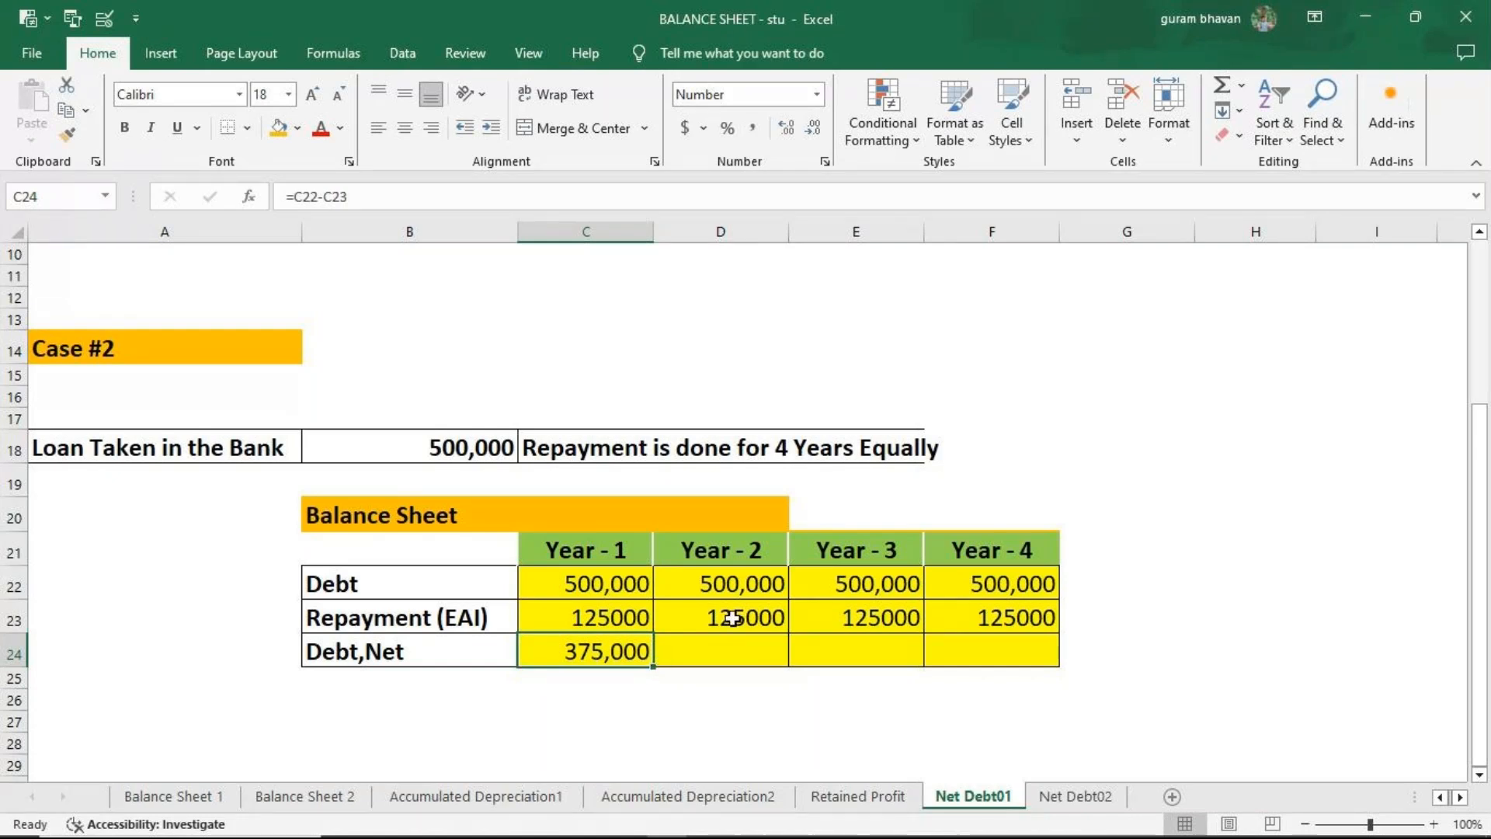
Change the Year 2 Debt in D22 to the Year 1 net debt with =C24.
left_click(732, 590)
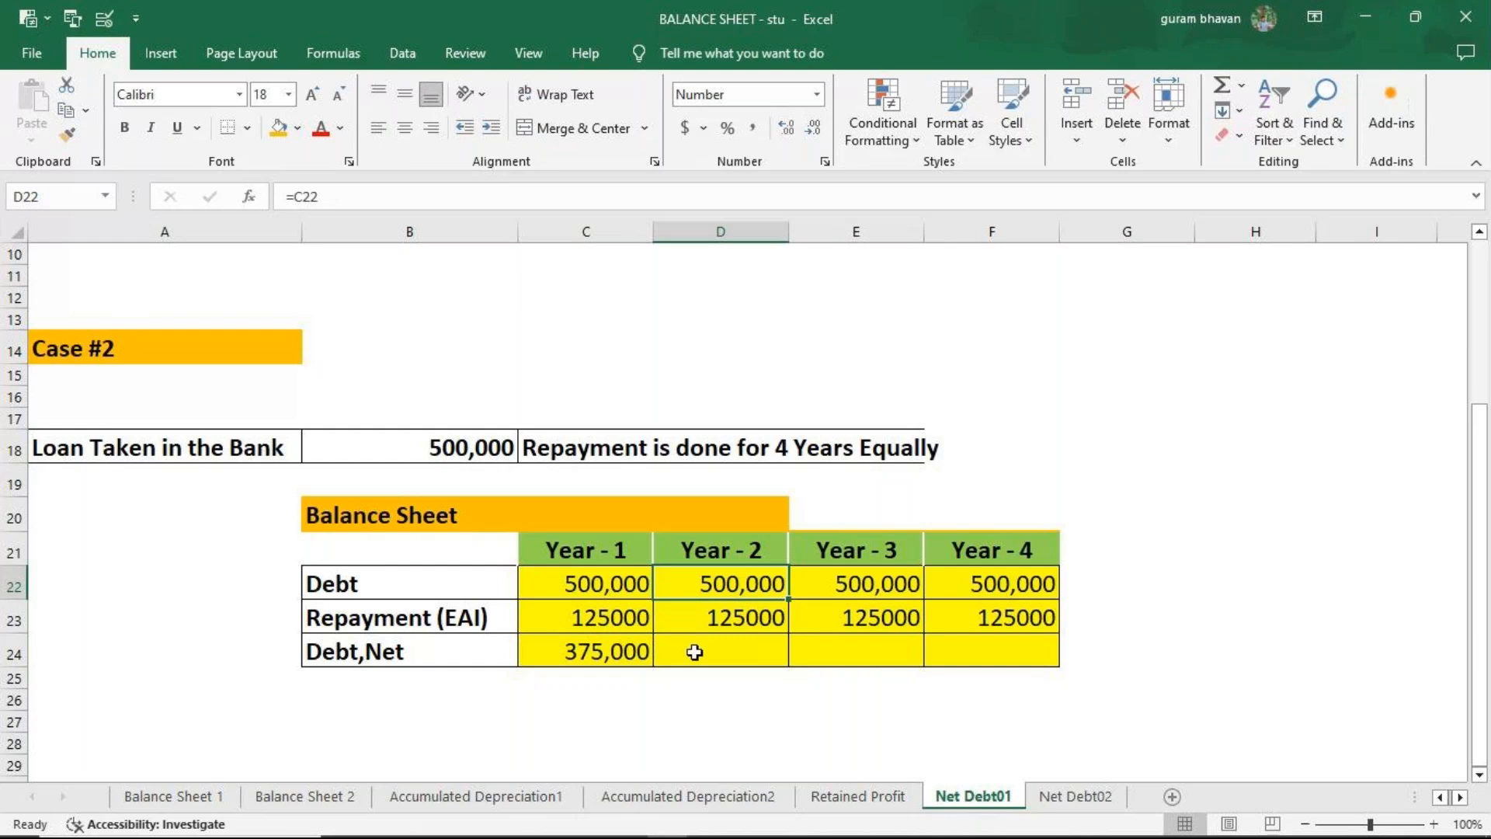
key("F2")
left_click(626, 653)
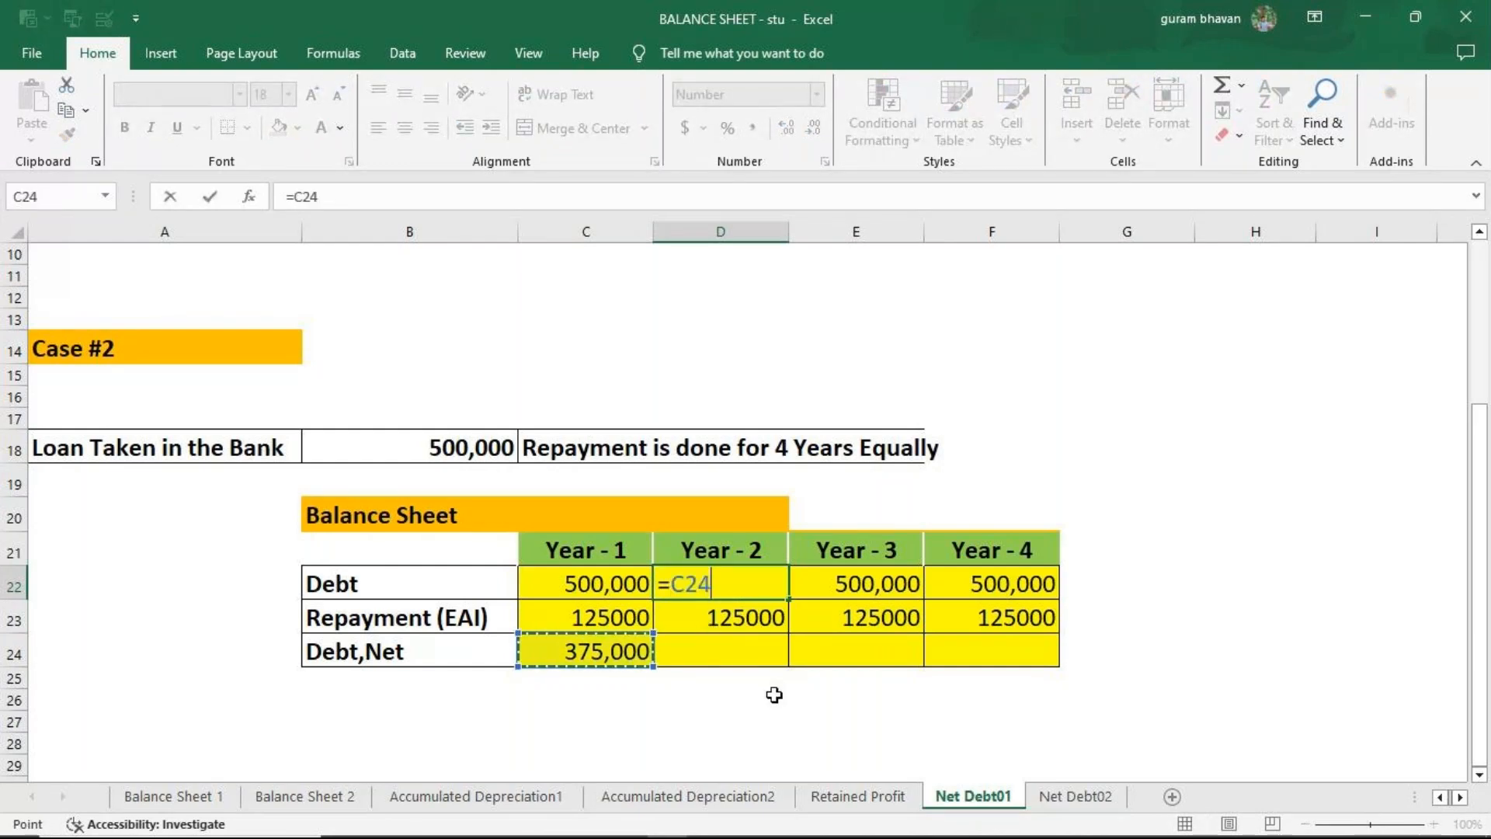
key("Return")
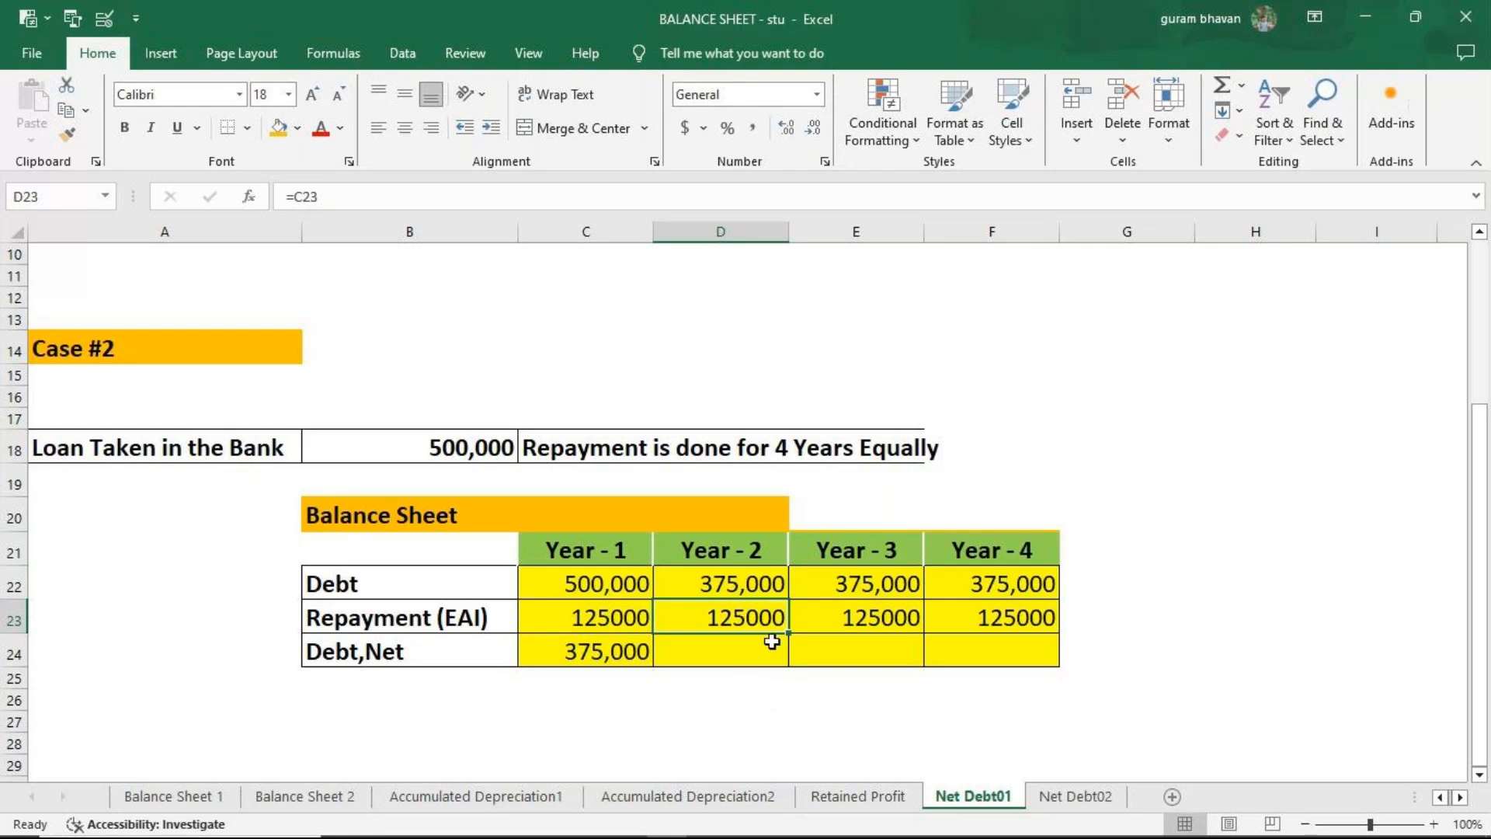
Fill the Debt,Net formula from C24 across to Year 4.
left_click(750, 650)
left_click(594, 660)
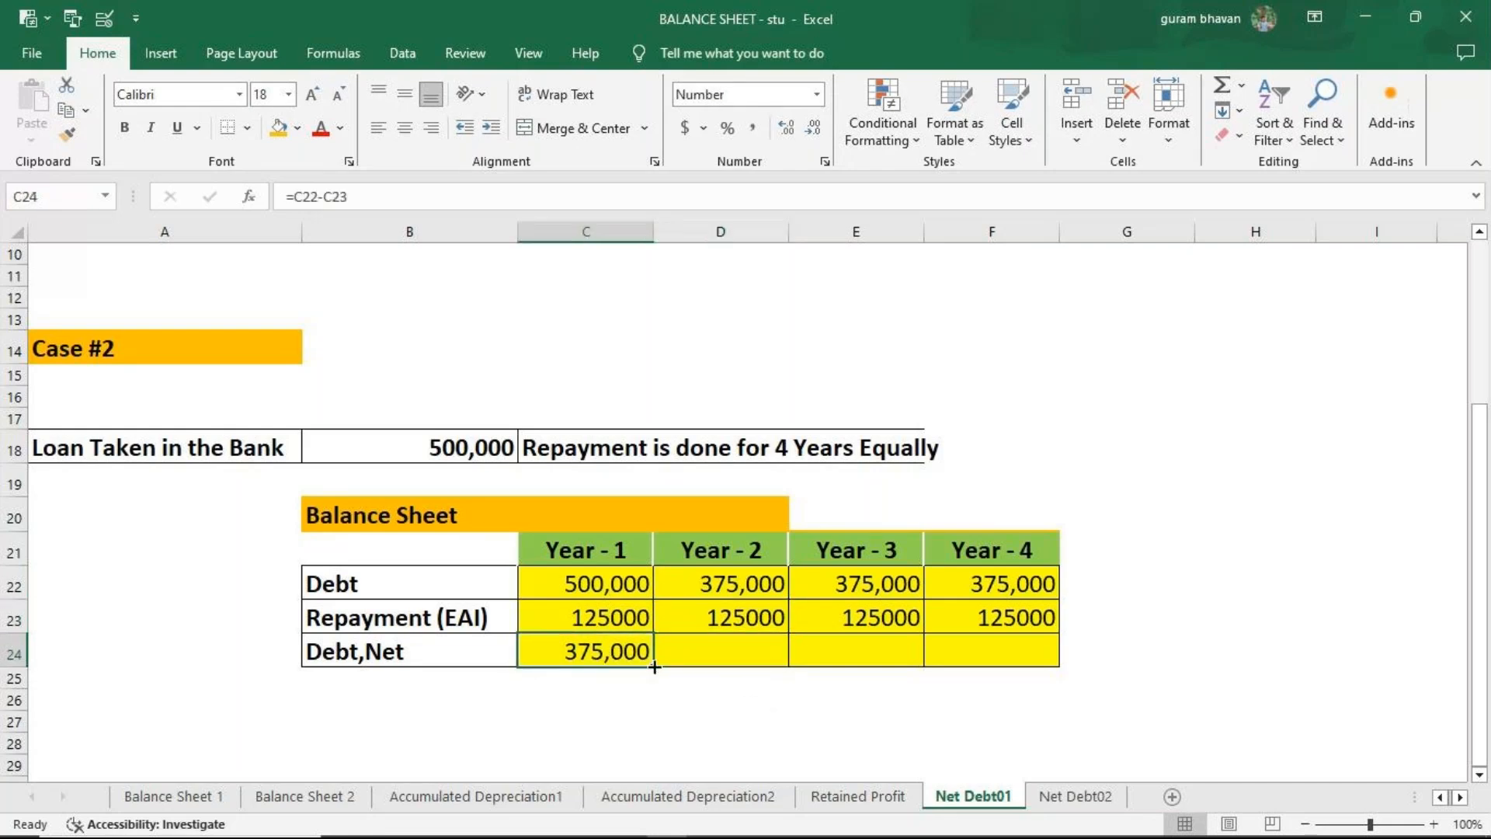
left_click_drag(654, 667, 962, 706)
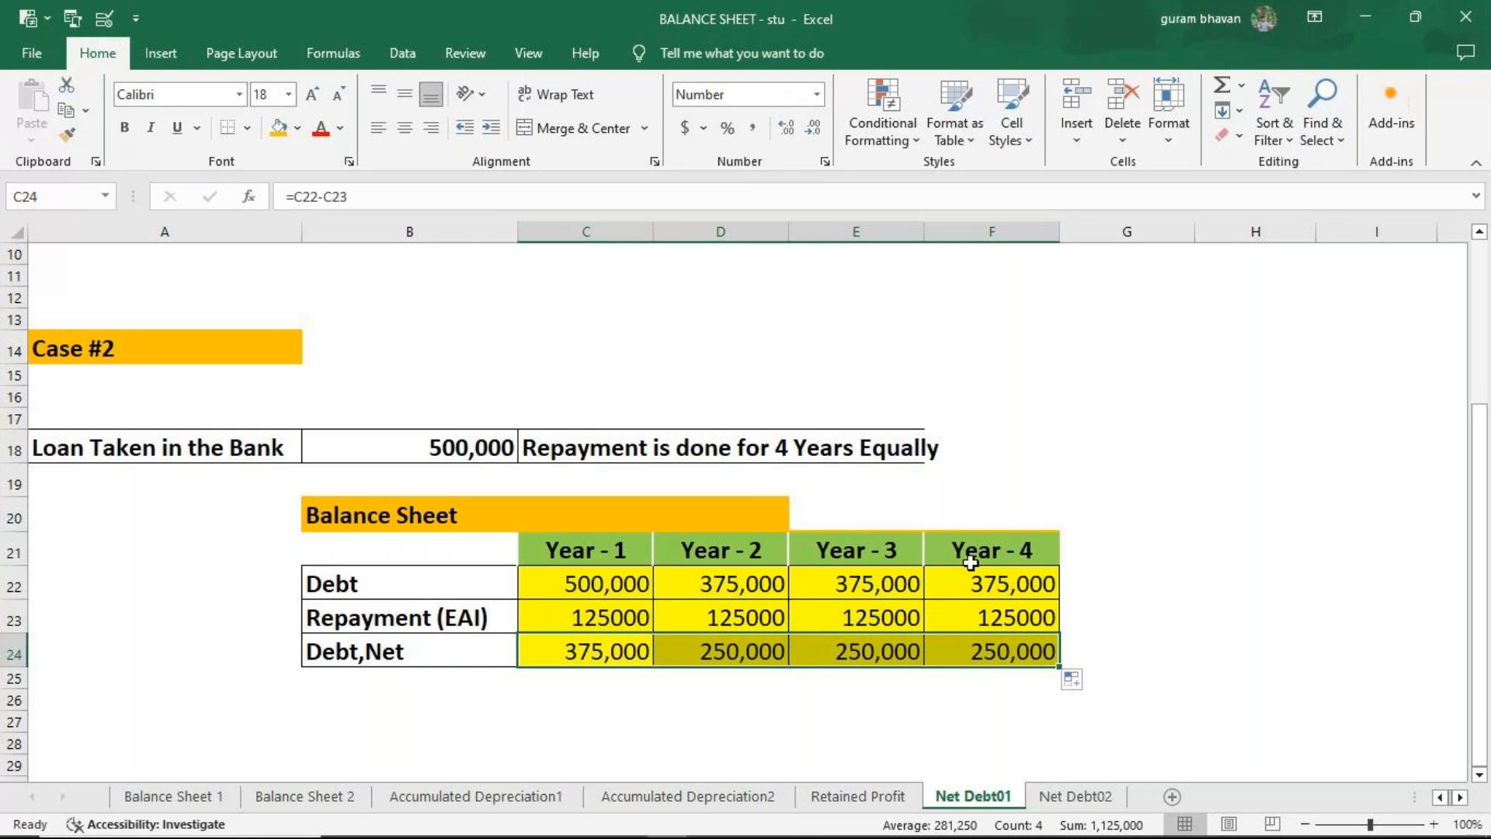
Clear all Debt, Repayment (EAI) and Debt,Net entries of the Case #2 table for Years 1 to 4.
left_click_drag(655, 652, 961, 660)
key("Delete")
left_click_drag(730, 582, 977, 616)
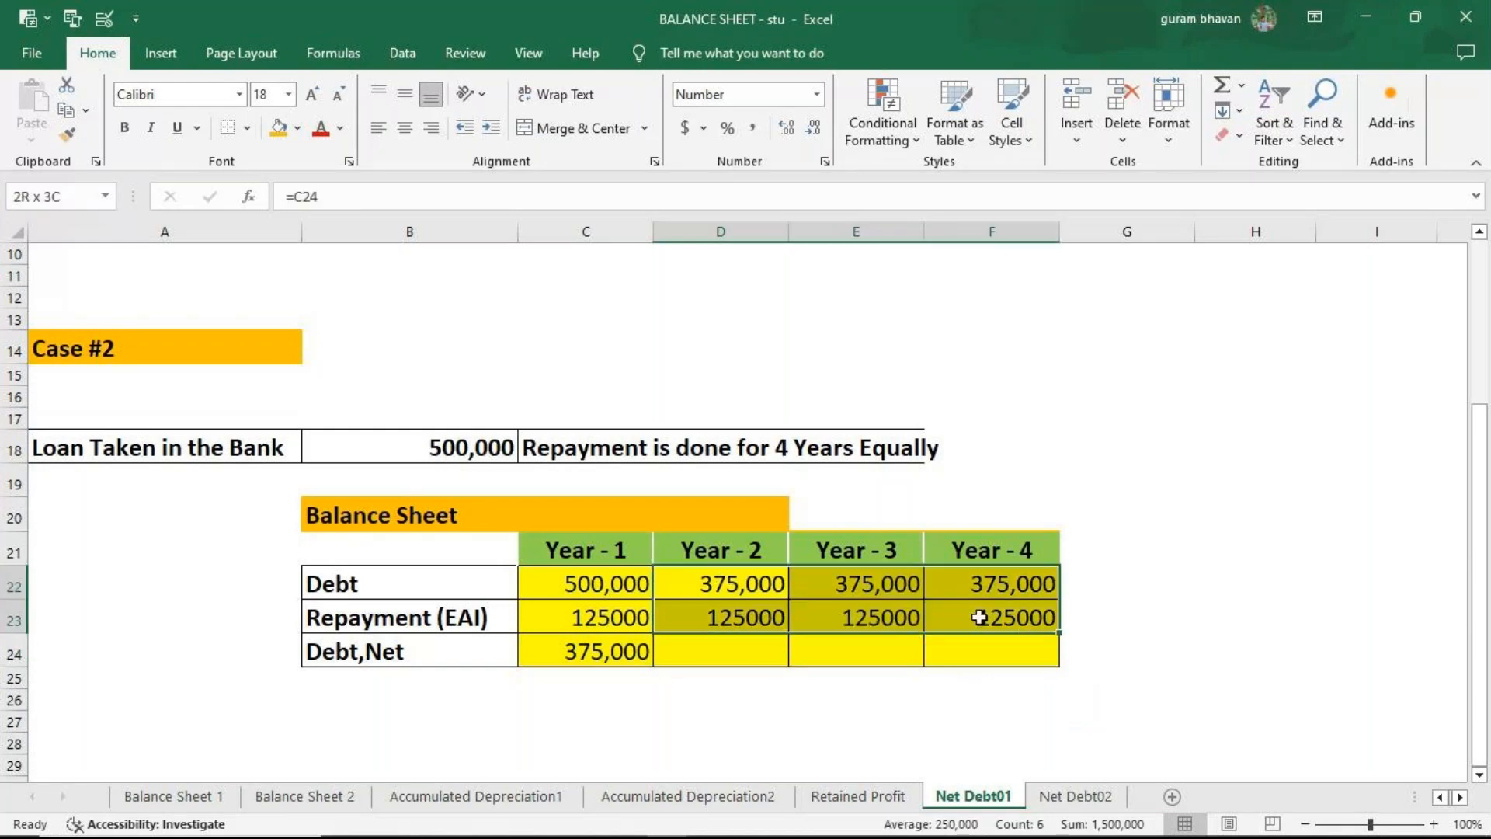
key("Delete")
left_click(678, 578)
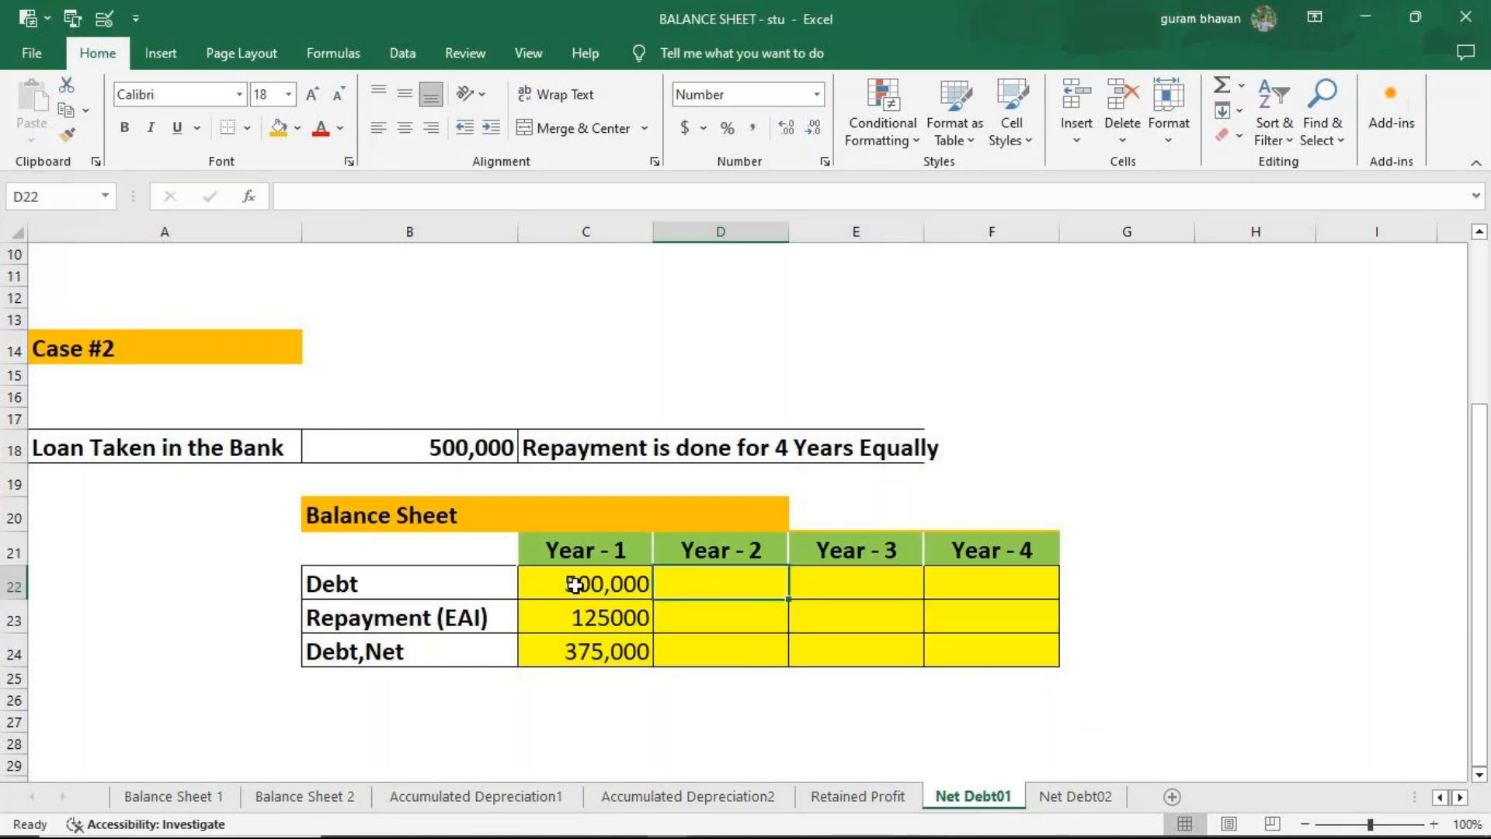
left_click_drag(572, 584, 591, 652)
key("Delete")
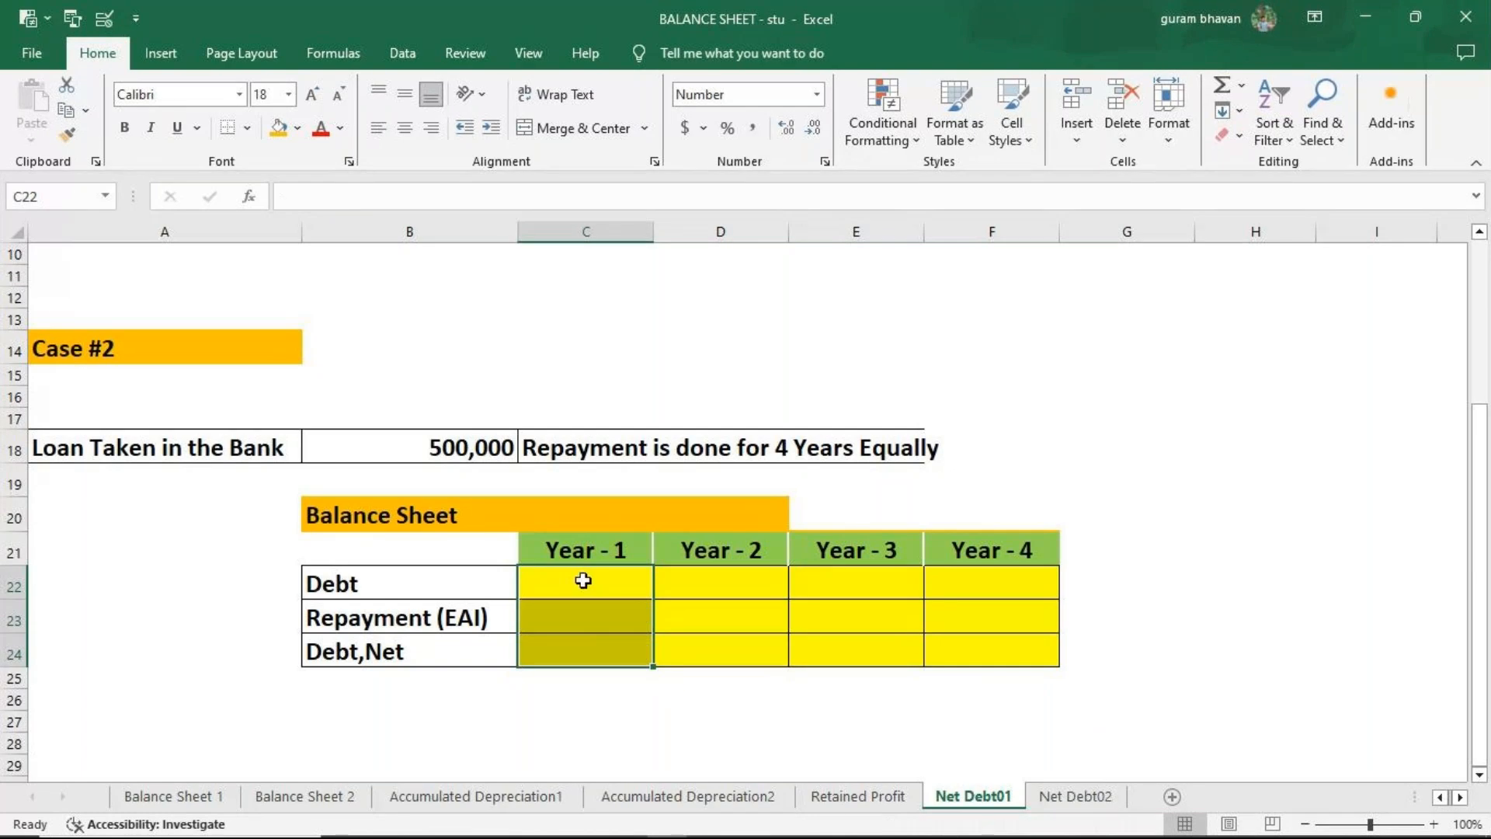
Enter =500000 as the Year 1 Debt in C22 of the emptied Case #2 table.
left_click(583, 580)
type("=50")
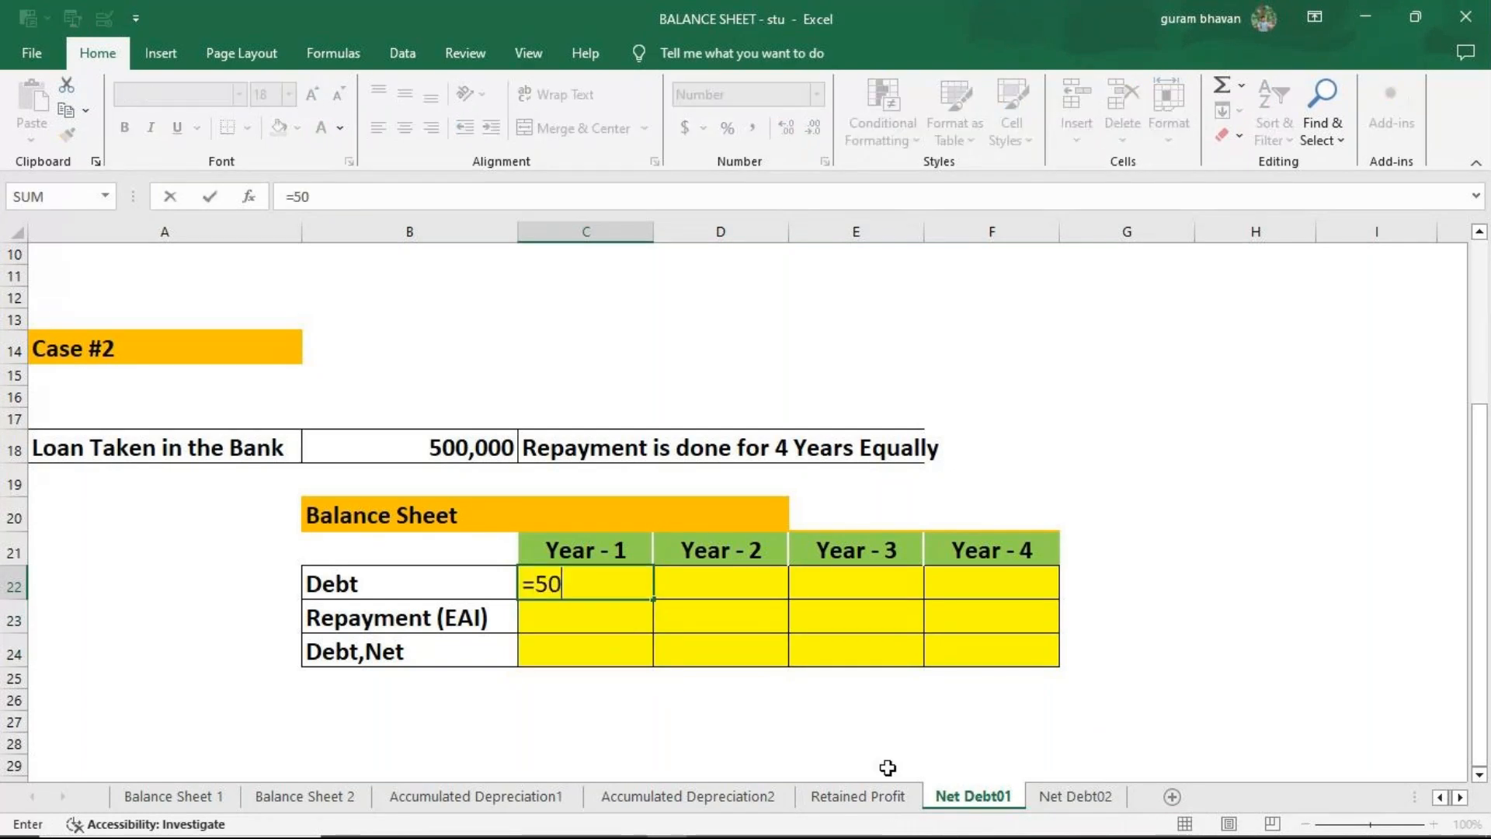
type("0000")
key("Return")
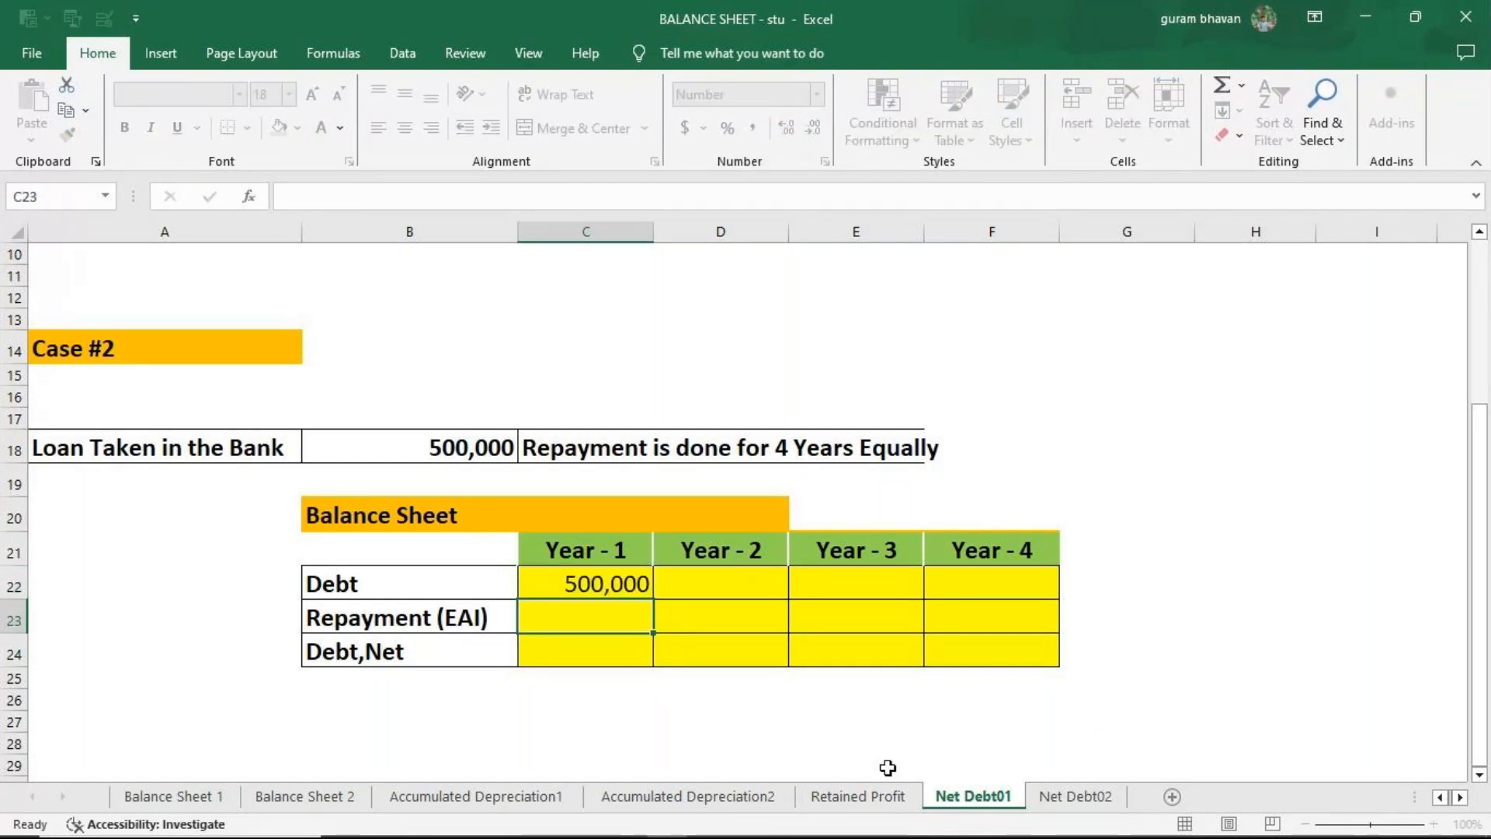
Link the Year 2 Debt in D22 to Year 1 with =C22 and extend it through Year 4.
left_click(674, 579)
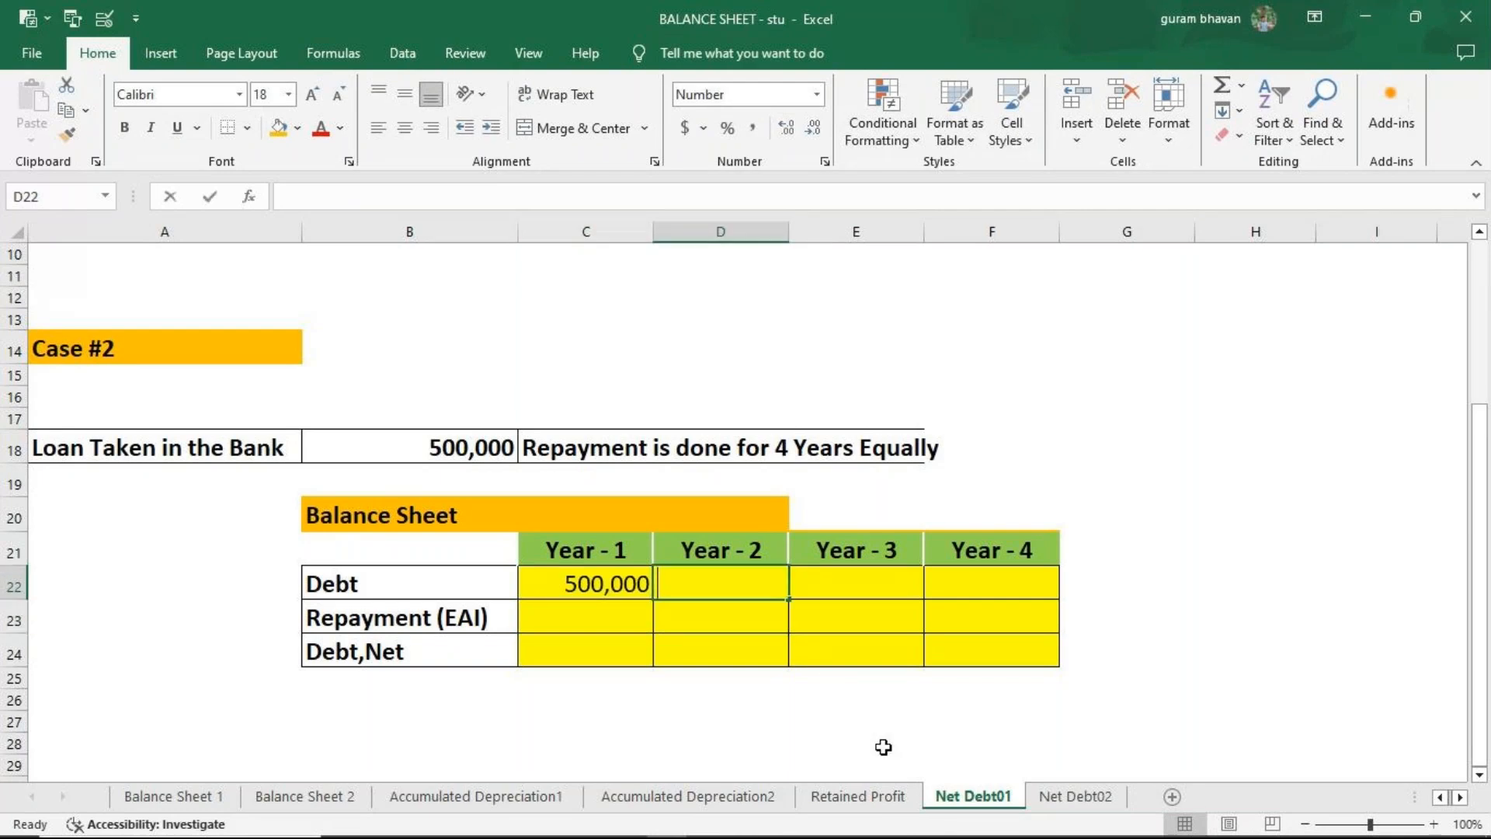
type("=")
left_click(589, 583)
key("Return")
left_click(728, 598)
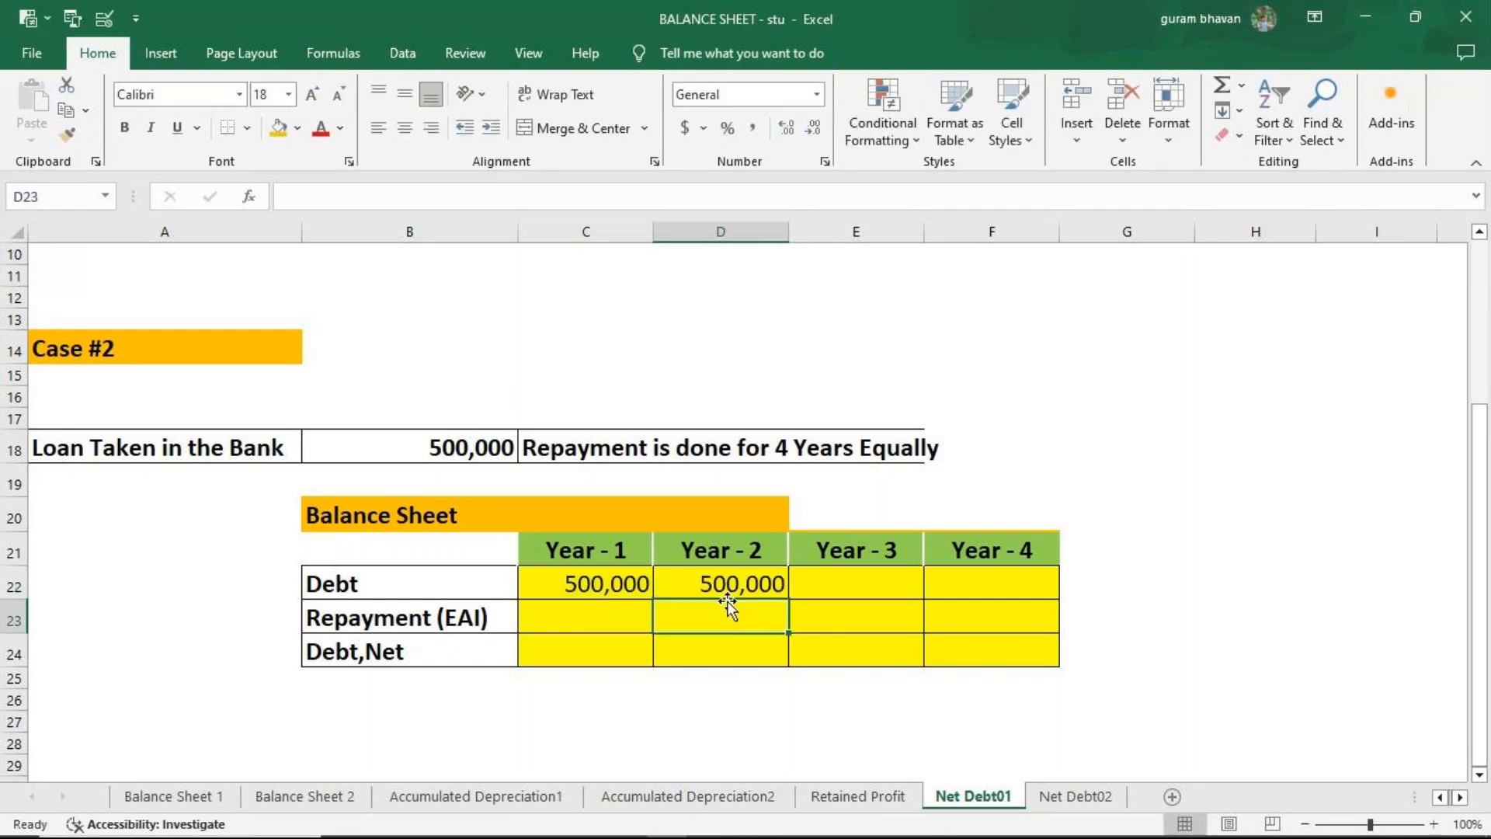
left_click_drag(775, 598, 1045, 596)
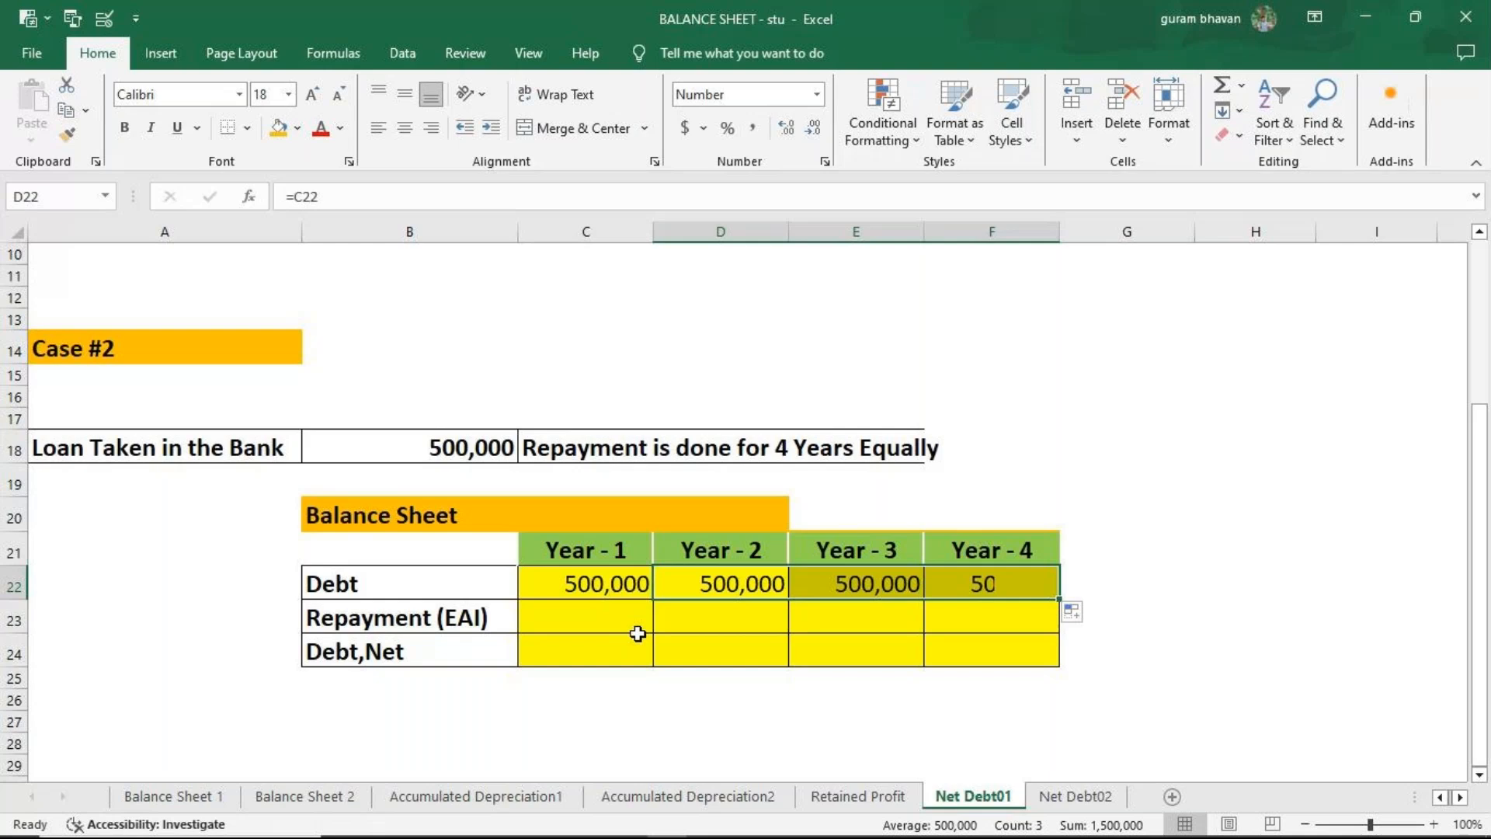
Set the Year 1 Repayment (EAI) in C23 to a quarter of the debt with =C22/4.
left_click(590, 630)
type("=")
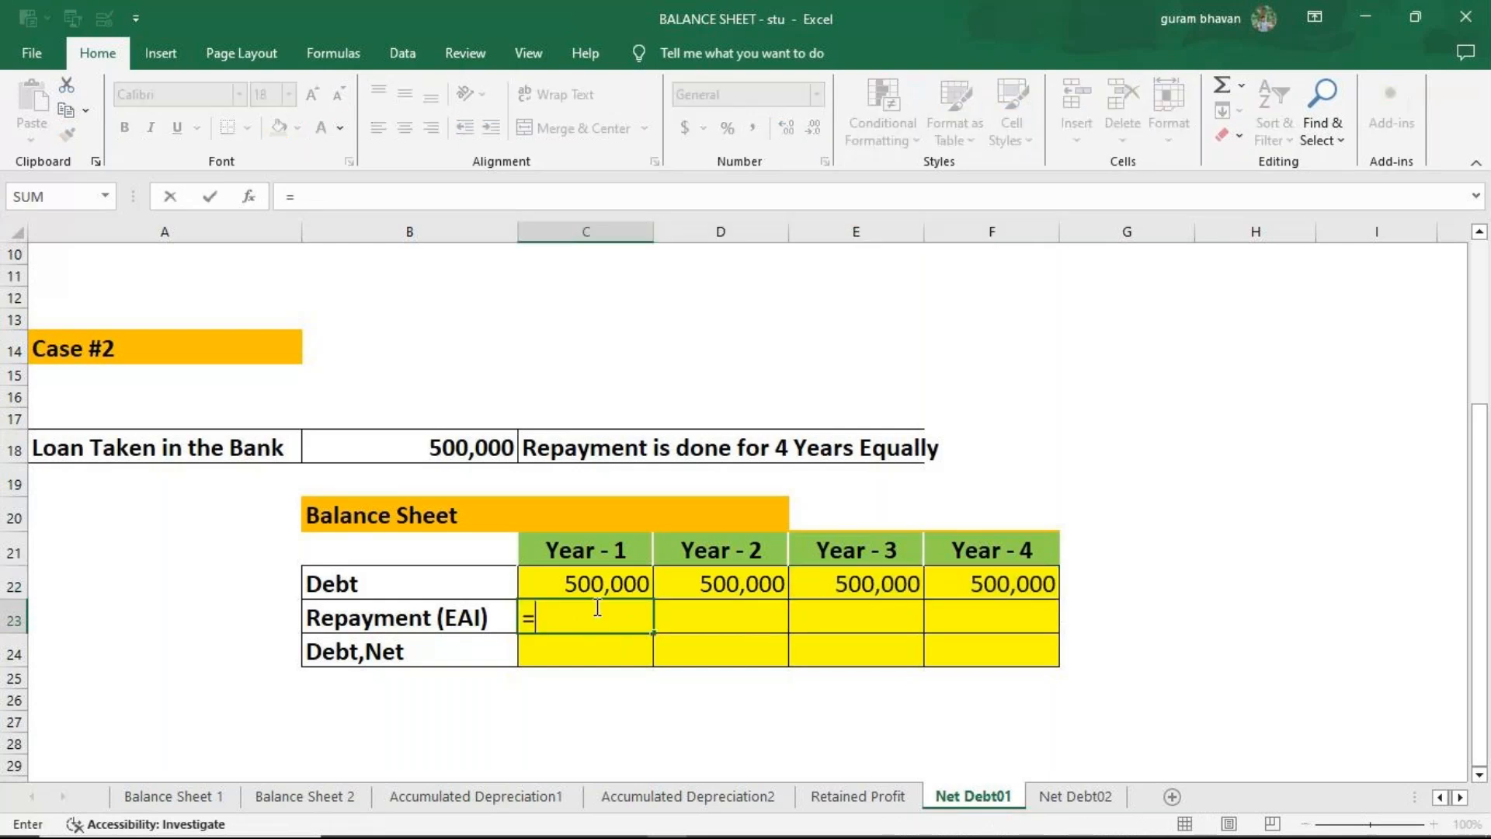
left_click(595, 587)
type("/4")
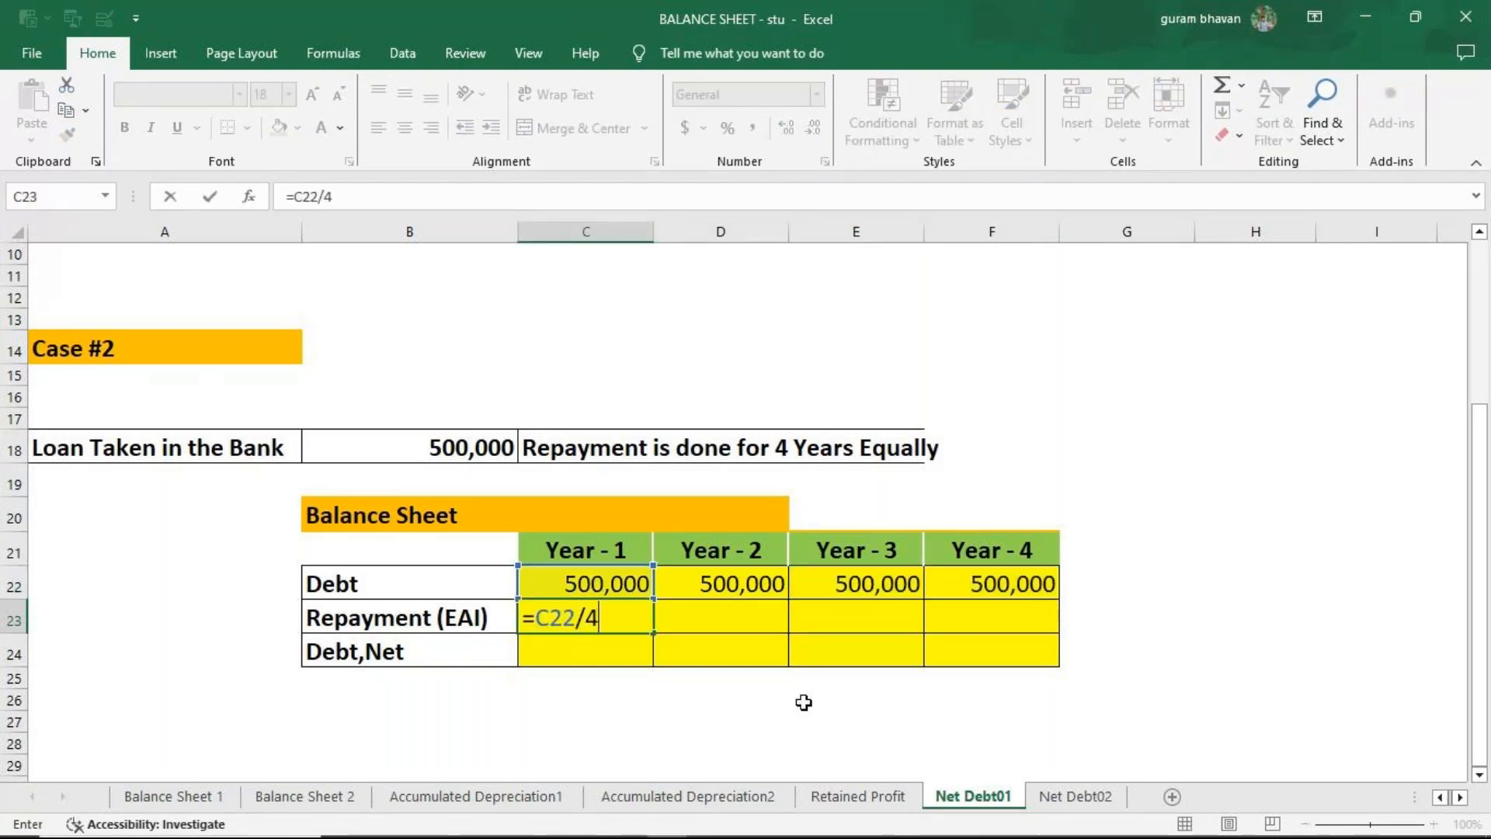
key("Return")
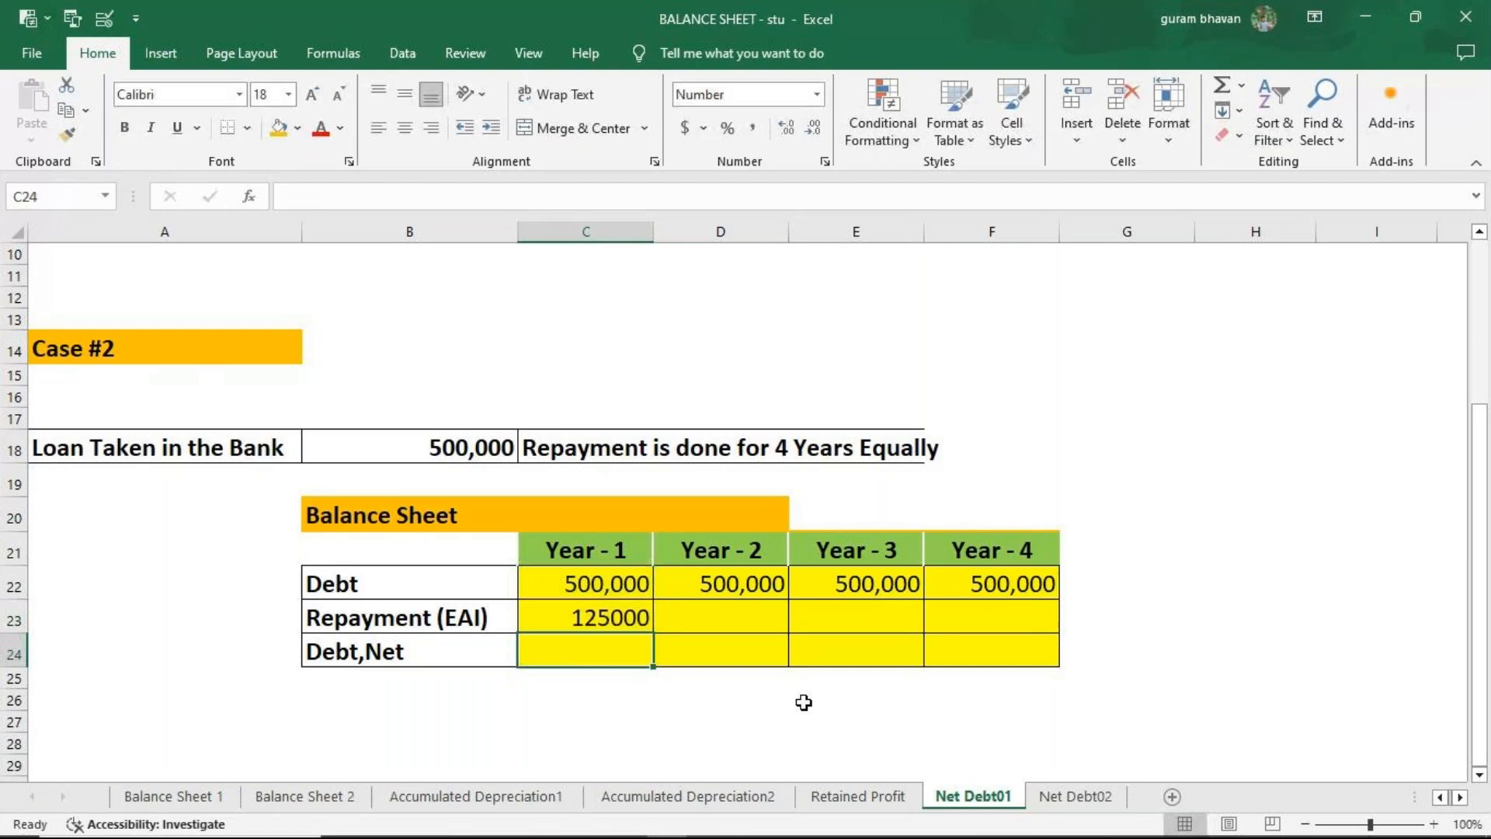
Link the Year 2 Repayment (EAI) in D23 to Year 1 with =C23 and extend it through Year 4.
left_click(704, 614)
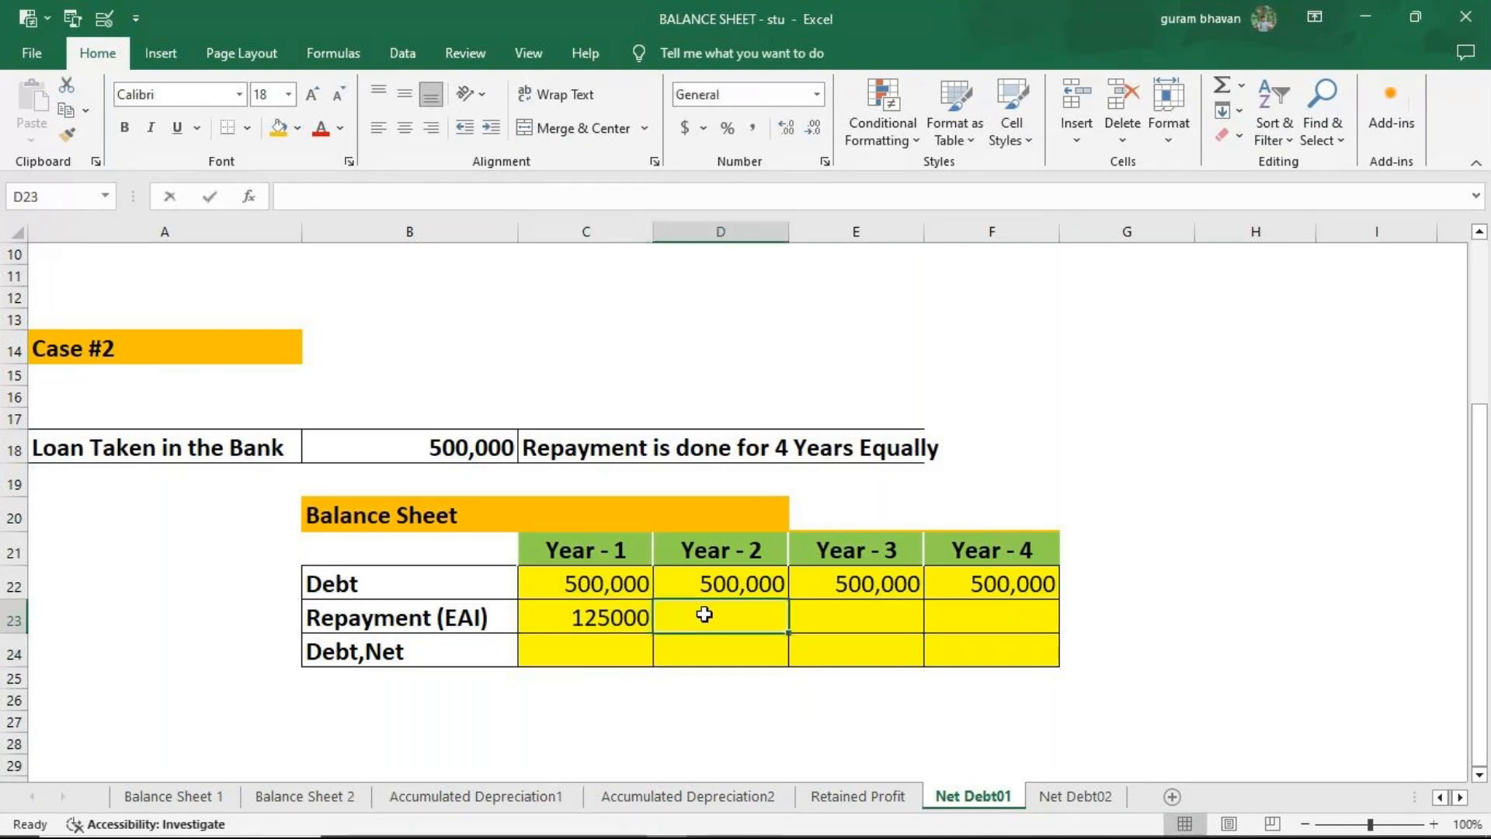
type("=")
left_click(616, 625)
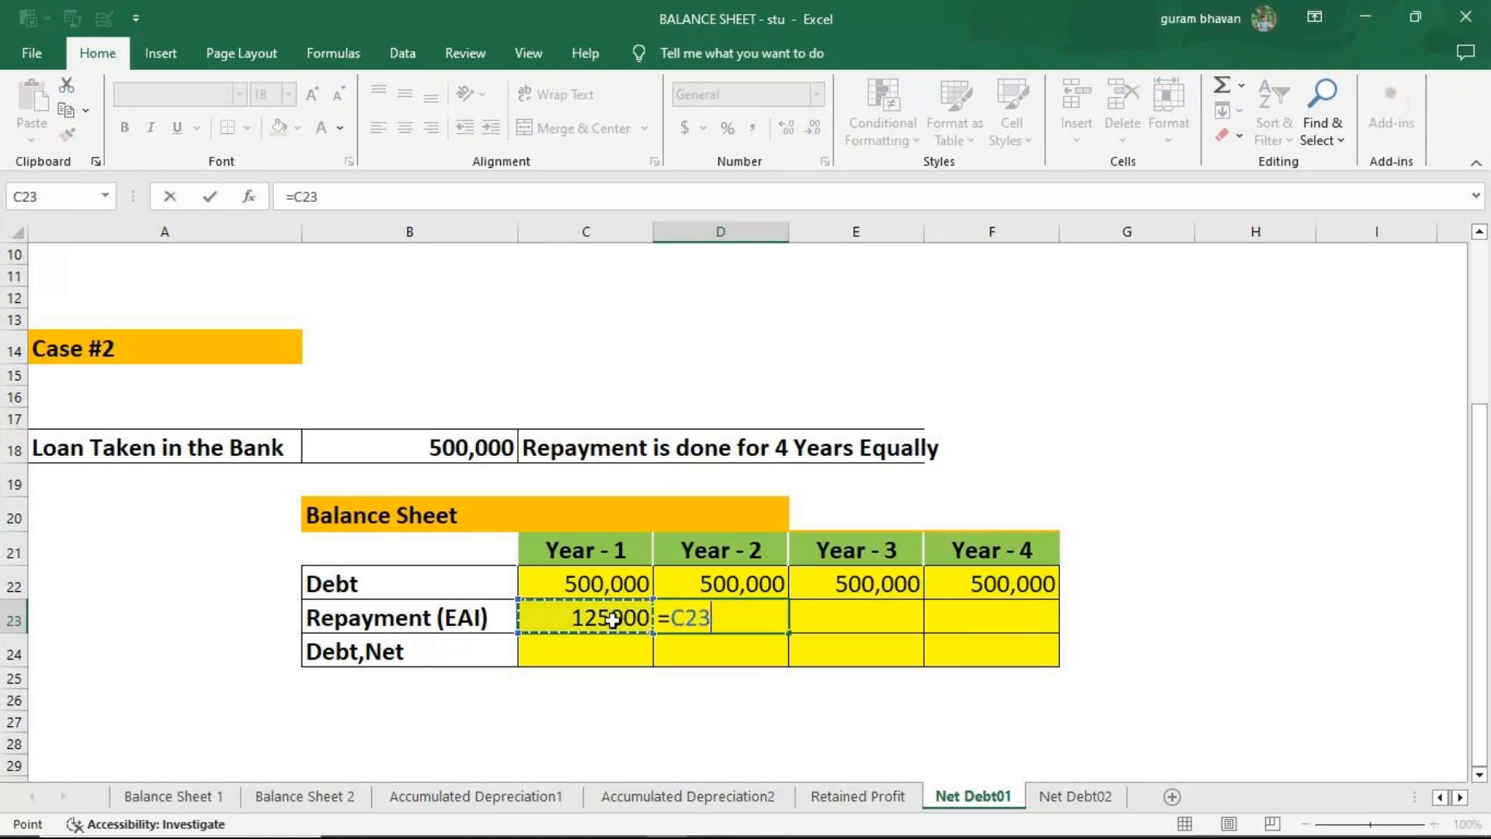
key("Return")
left_click(769, 621)
left_click_drag(790, 627, 1058, 625)
Clear the Case #2 Debt and Repayment (EAI) cells for Years 2 to 4, D22:F23.
left_click_drag(736, 586, 948, 609)
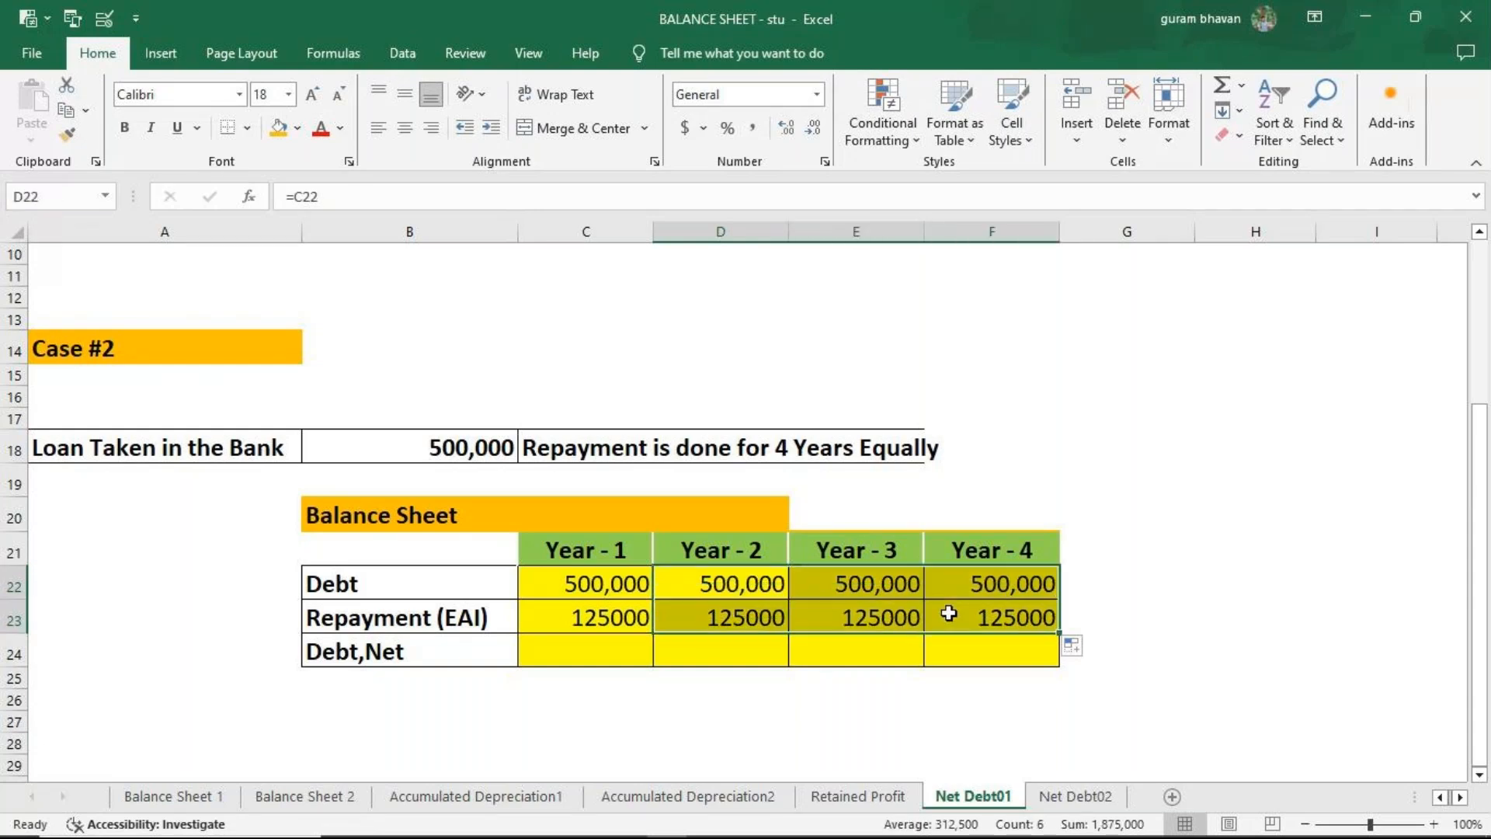
key("Delete")
Calculate the Case #2 Year 1 Debt,Net in C24 as debt minus repayment with =C22-C23.
left_click(629, 649)
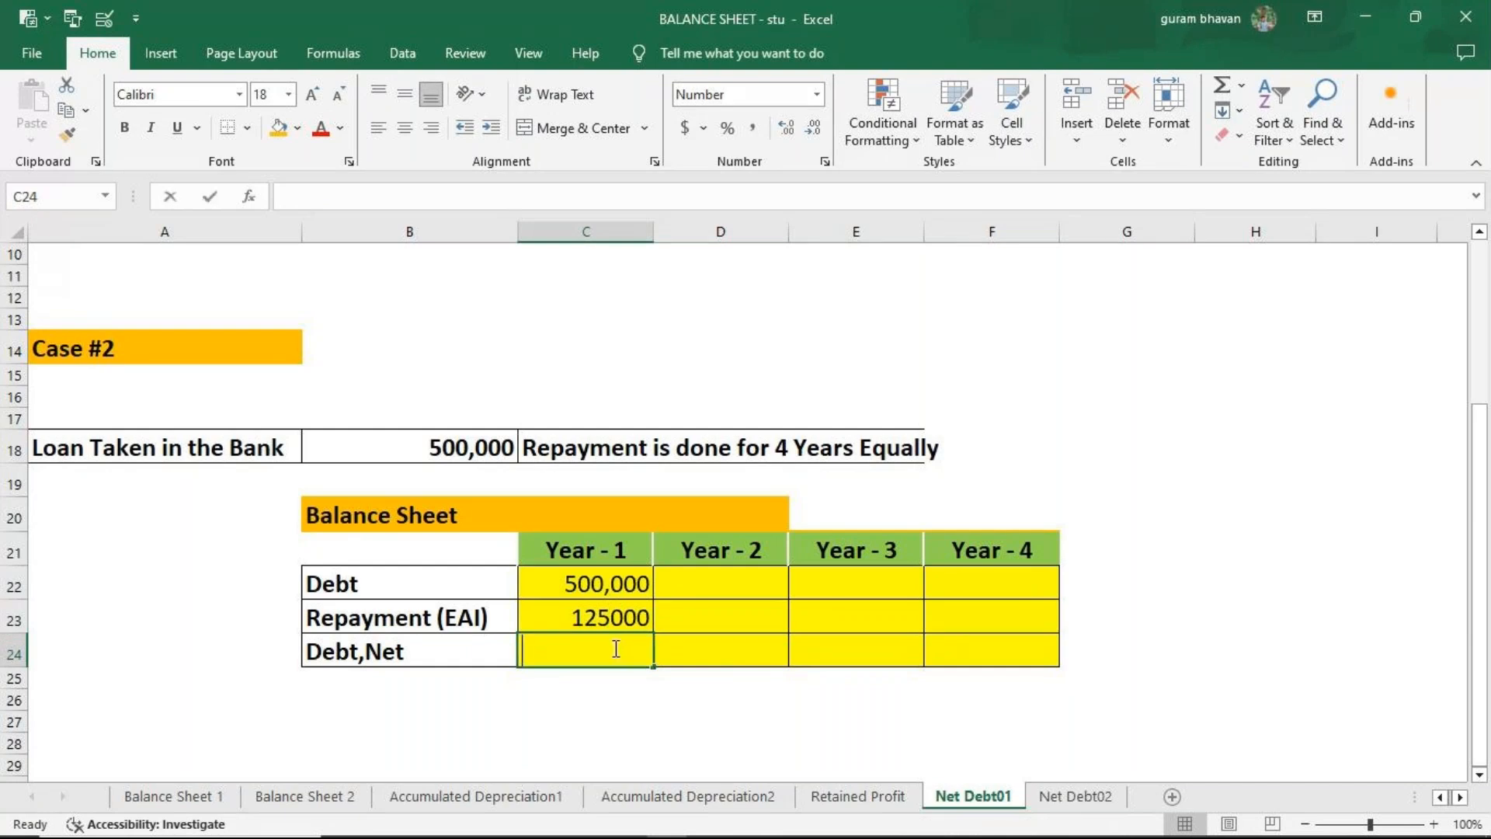
type("=")
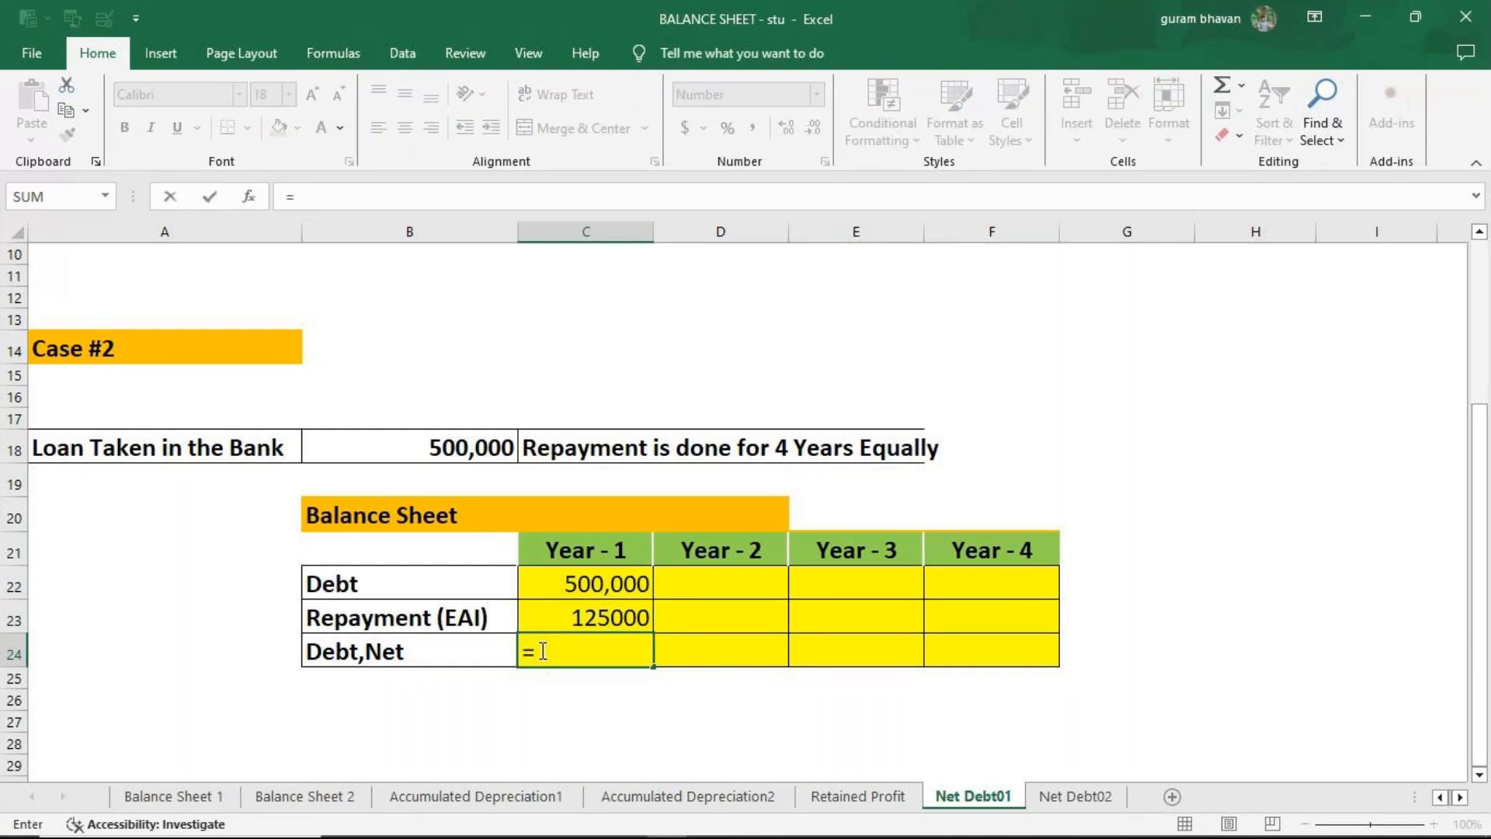
left_click(595, 587)
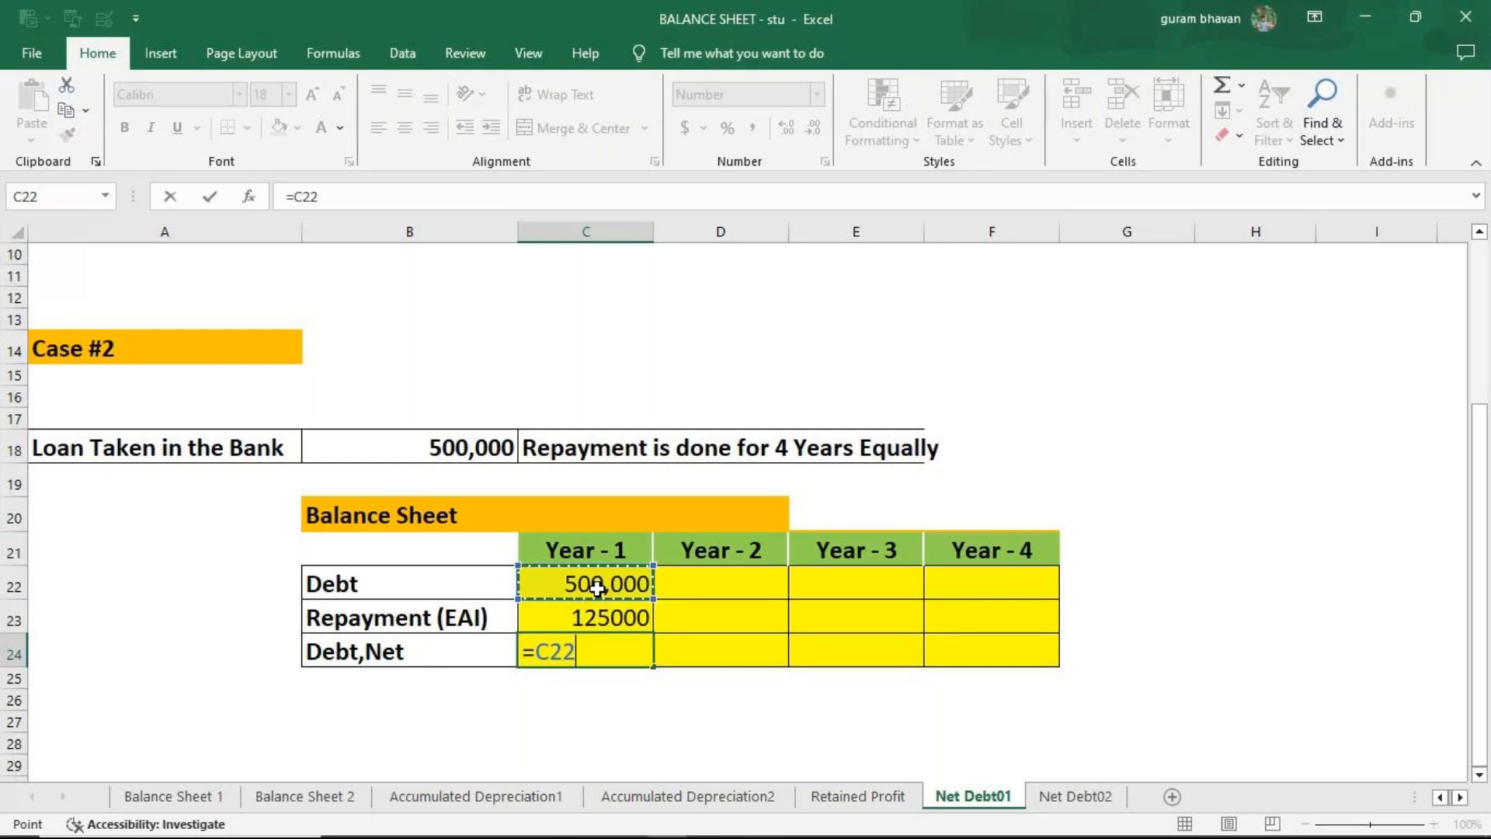
type("-")
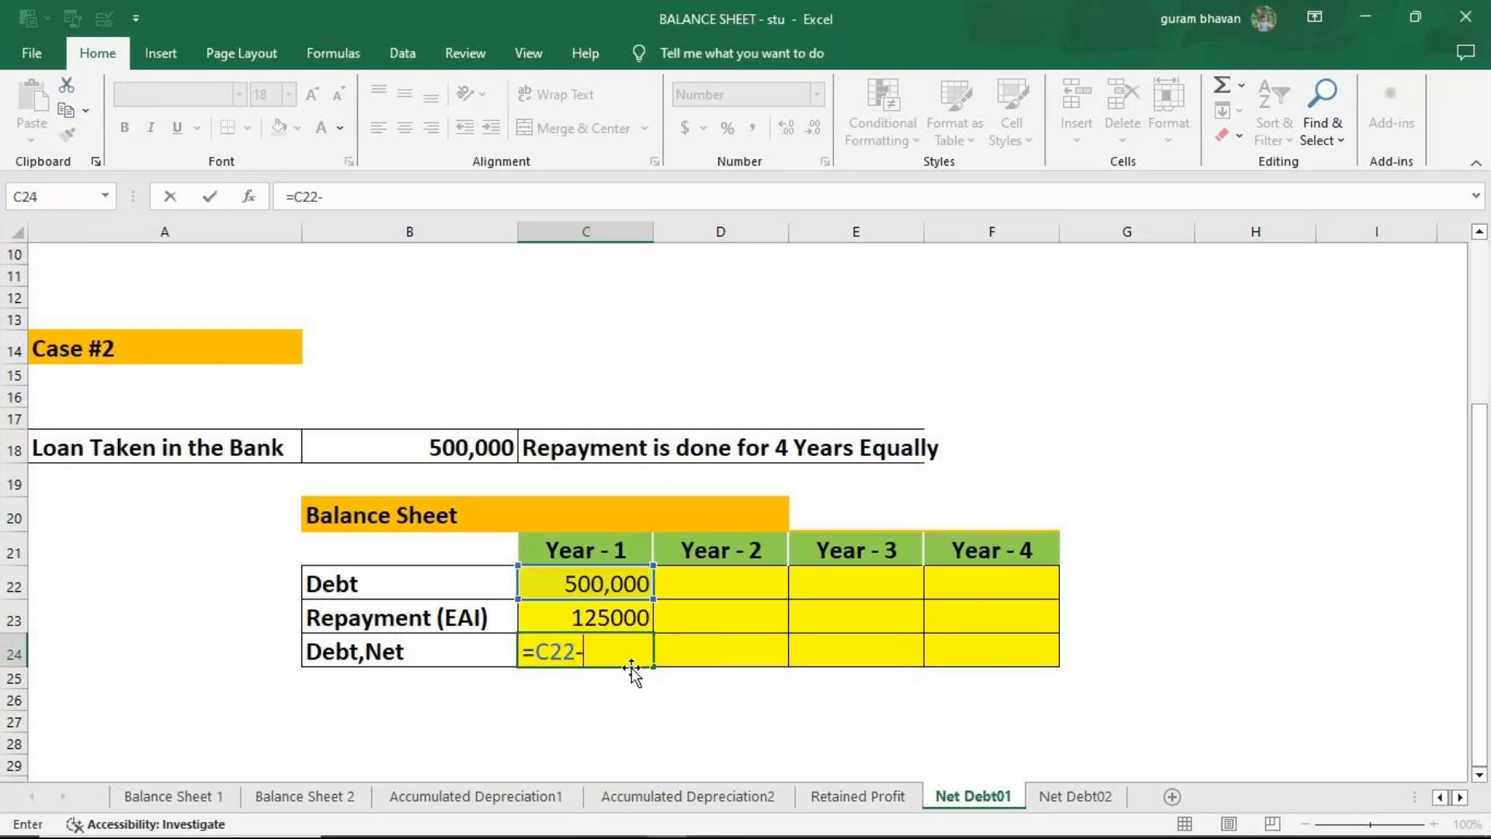
left_click(564, 619)
key("Return")
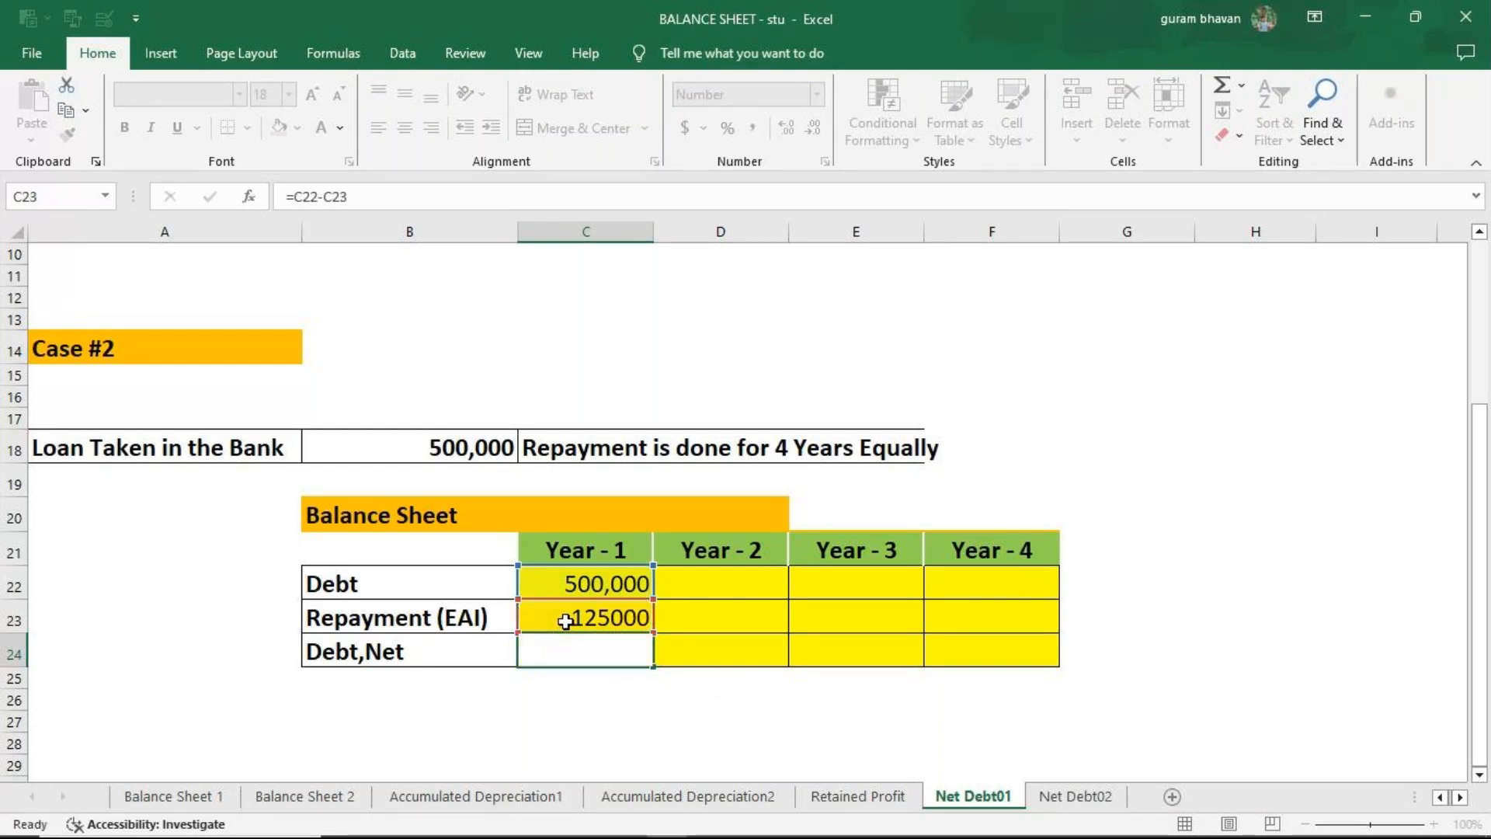
Link the Year 2 Debt in D22 to the Year 1 Debt,Net with =C24 and extend it through Year 4.
left_click(715, 586)
type("=")
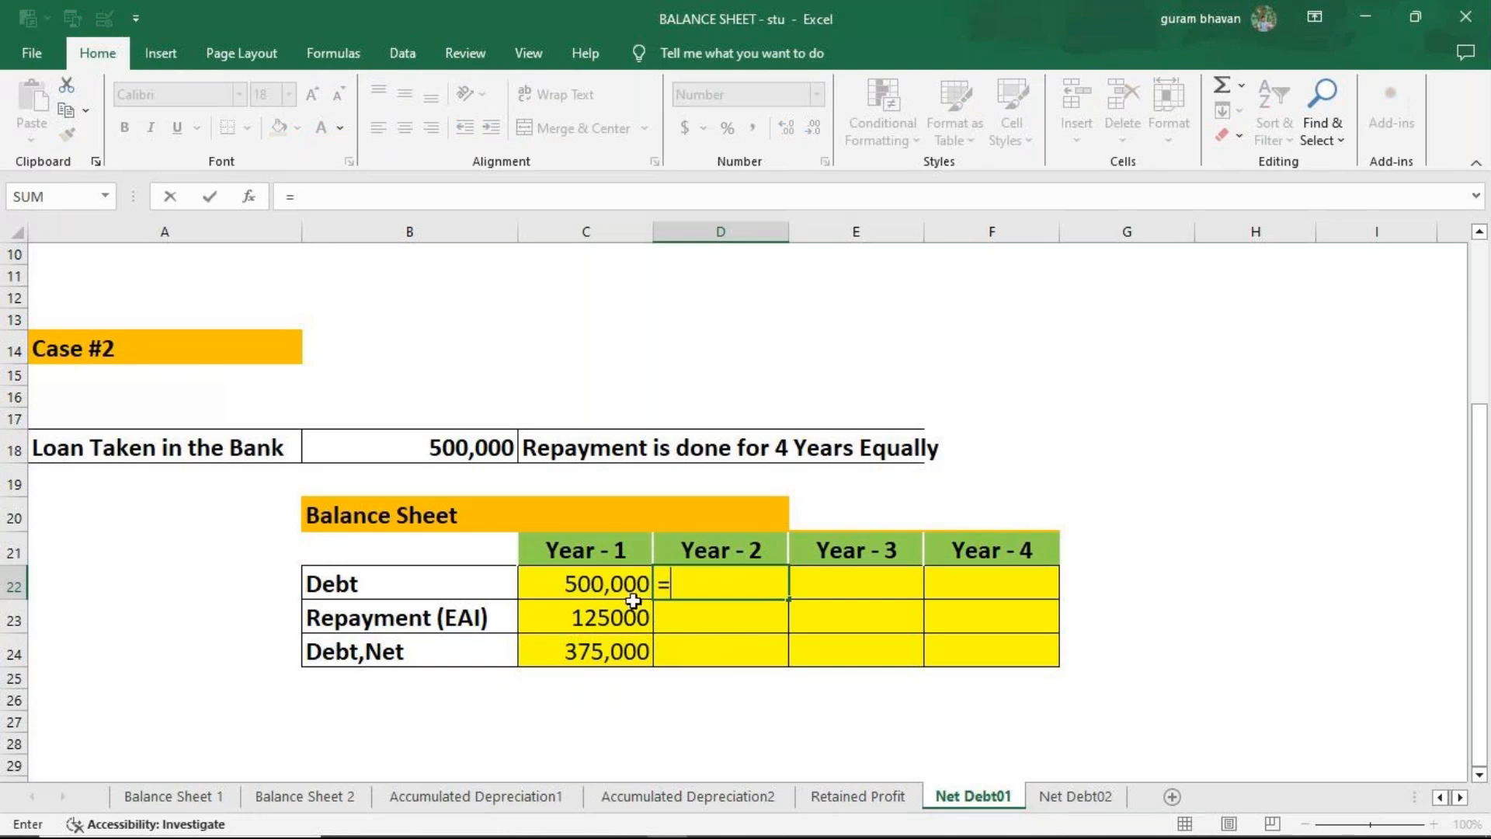
left_click(601, 652)
key("Return")
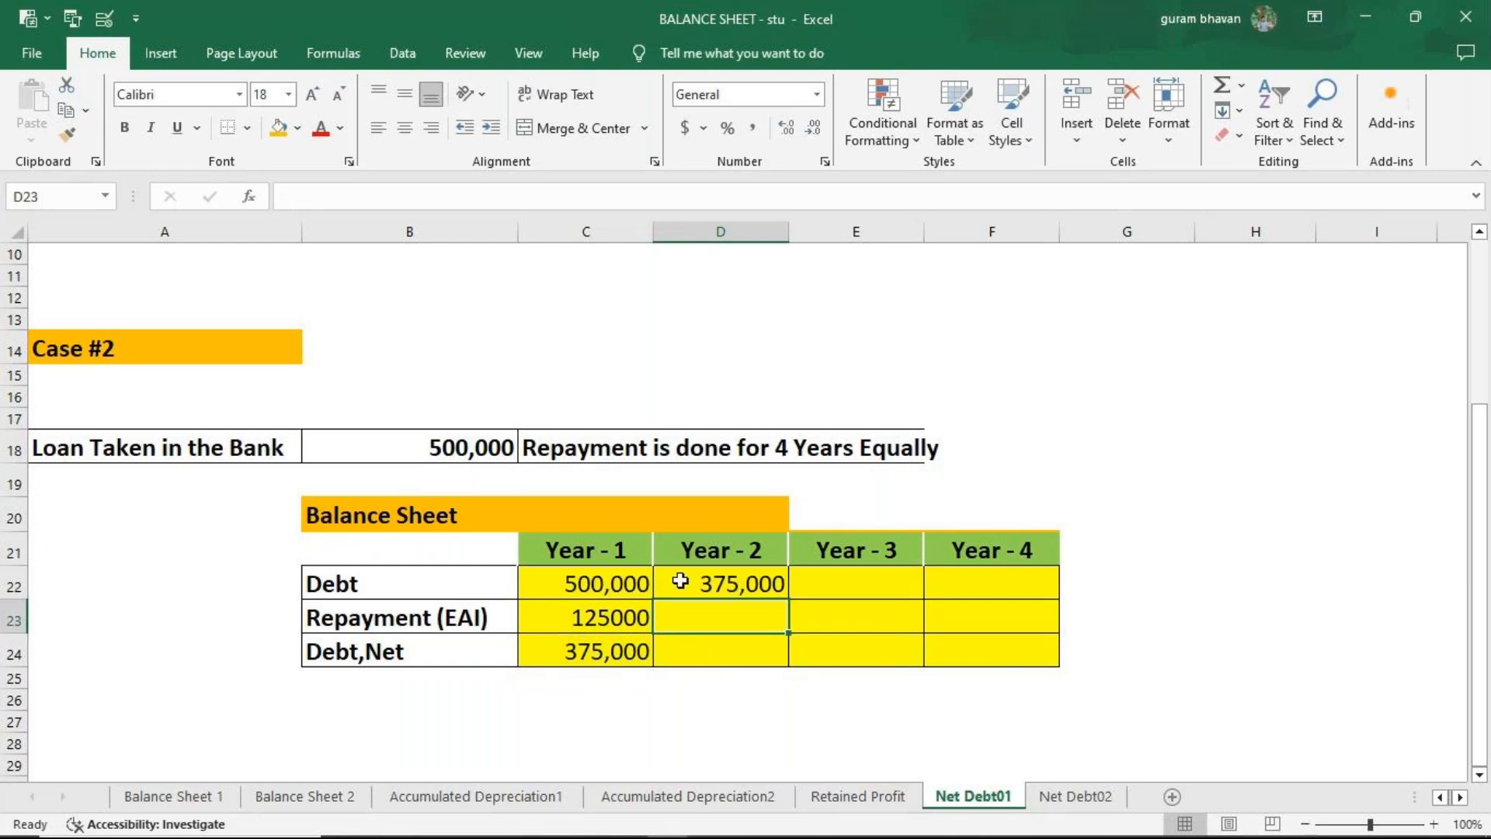
key("Up")
left_click_drag(798, 605, 994, 608)
Carry the Year 1 Repayment (EAI) into D23 with =C23 and fill it across to Year 4.
left_click(744, 633)
type("=")
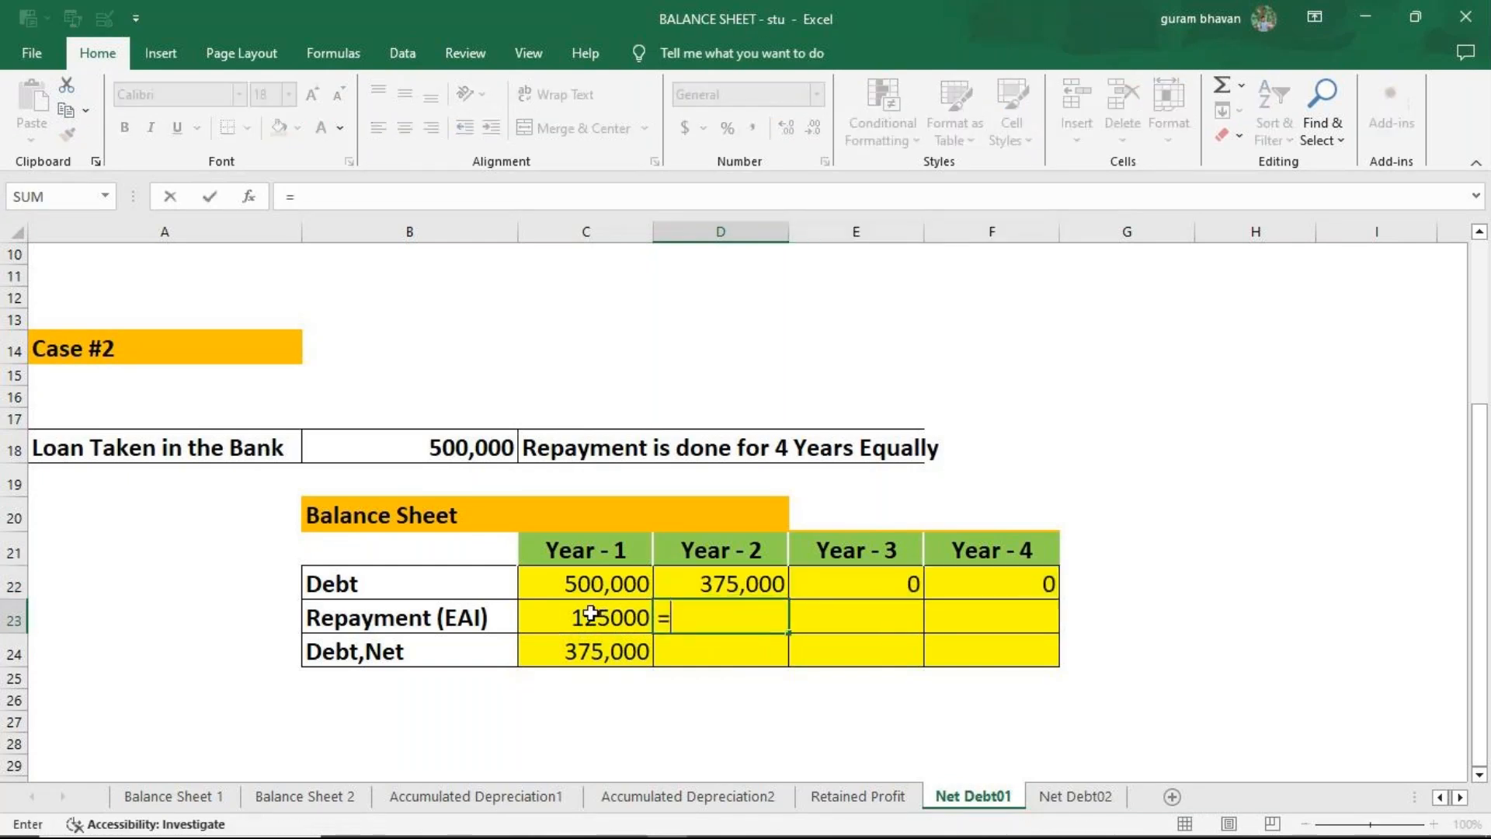
left_click(594, 617)
key("Return")
left_click(768, 610)
left_click_drag(799, 633, 1000, 624)
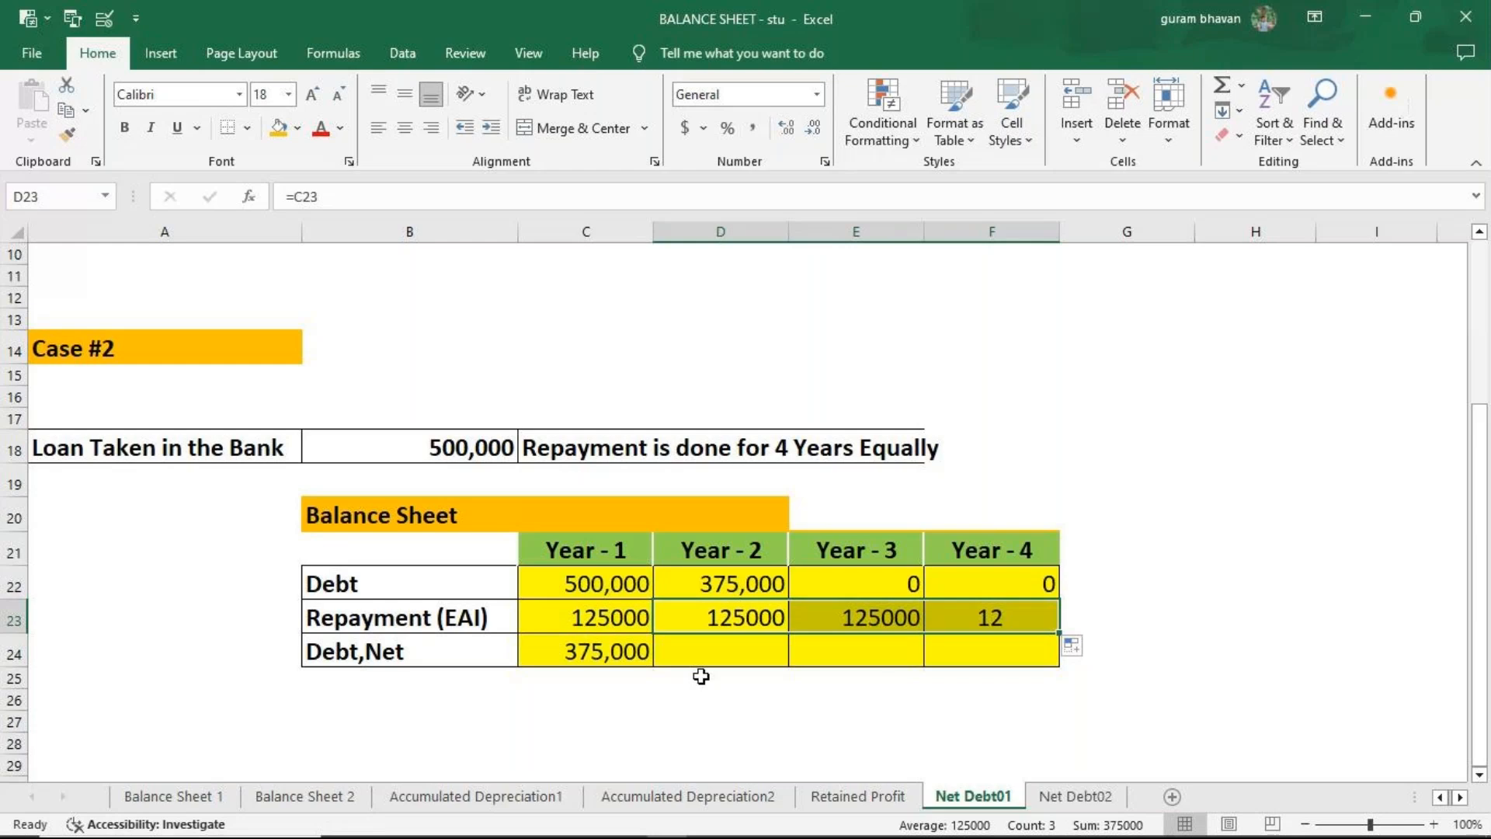
Calculate the Year 2 Debt,Net in D24 with =D22-D23 and extend it through Year 4.
left_click(710, 658)
type("=")
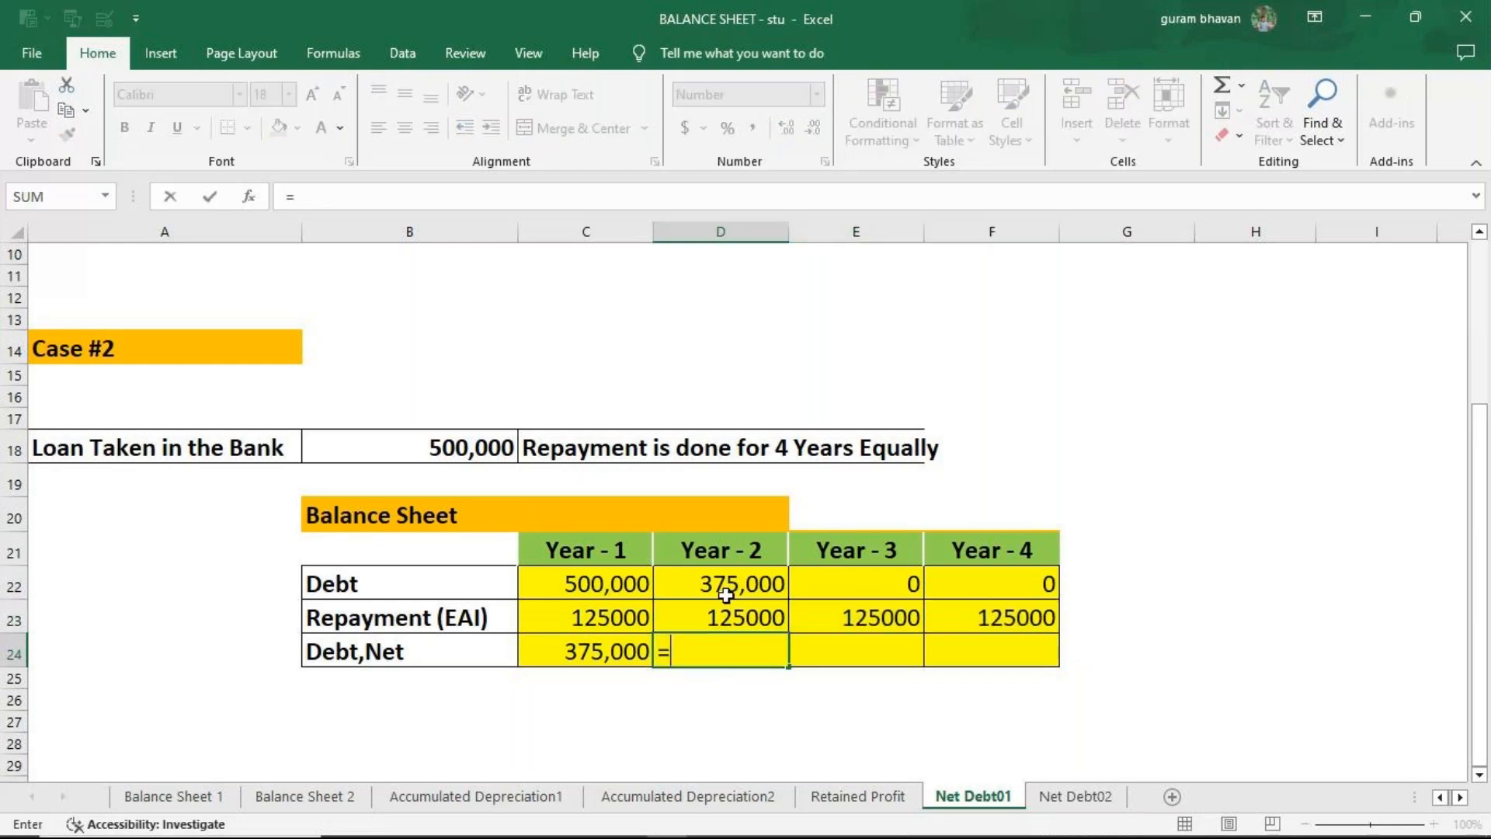
left_click(726, 587)
type("-")
left_click(709, 616)
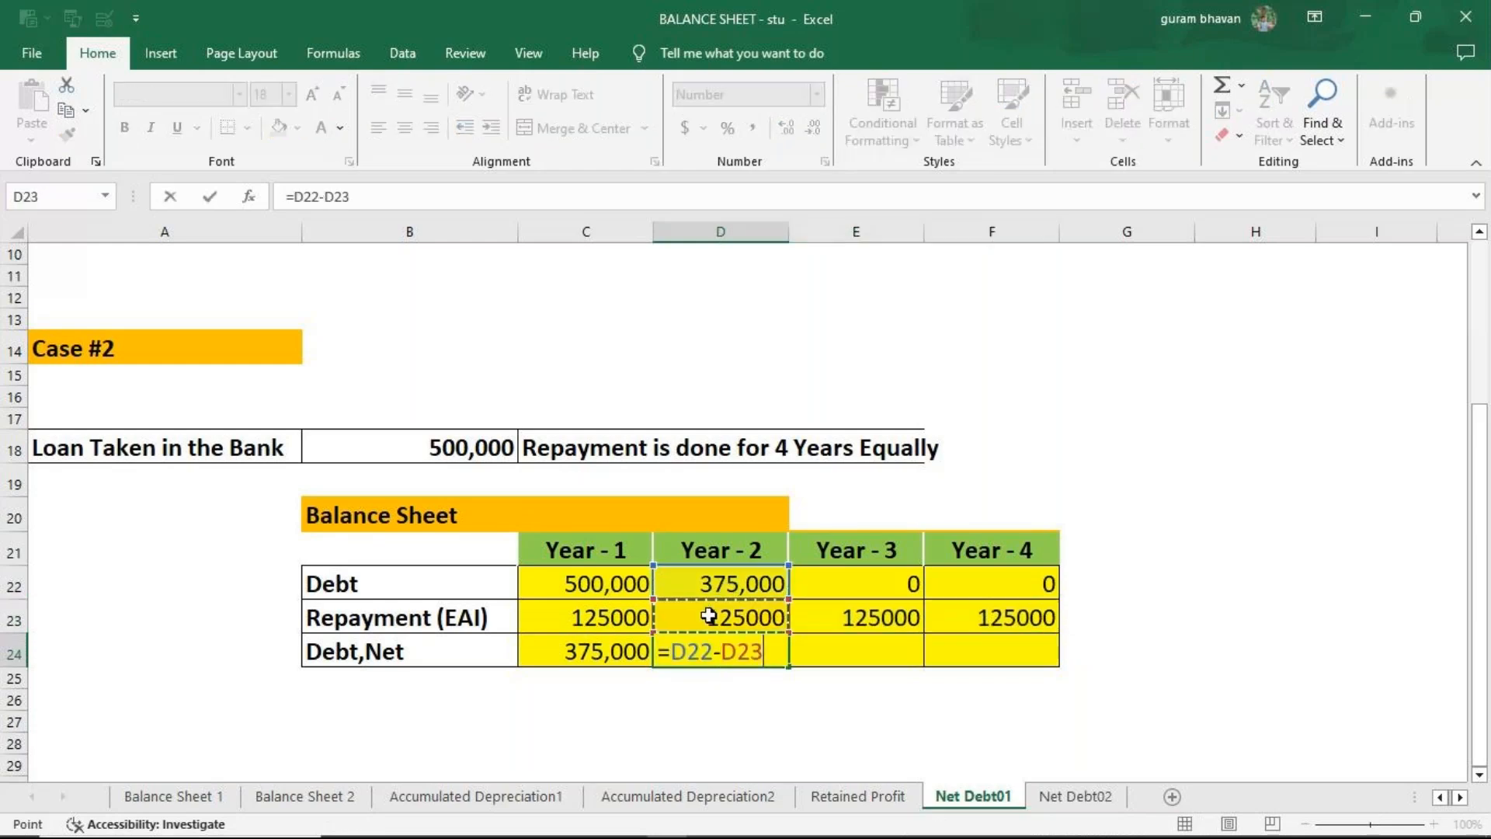
key("Return")
left_click(759, 654)
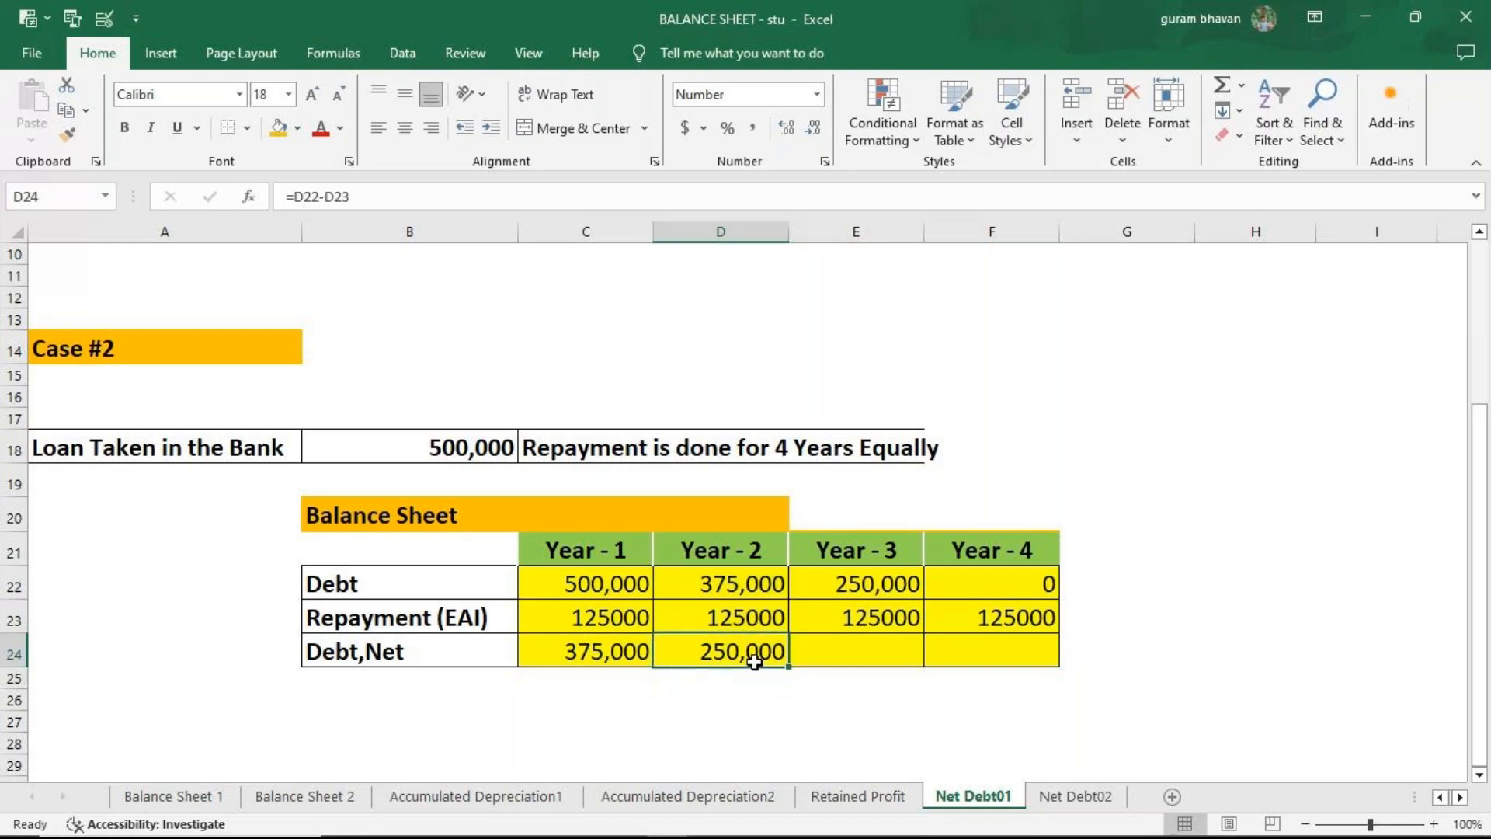
left_click_drag(788, 666, 1056, 665)
left_click(1011, 660)
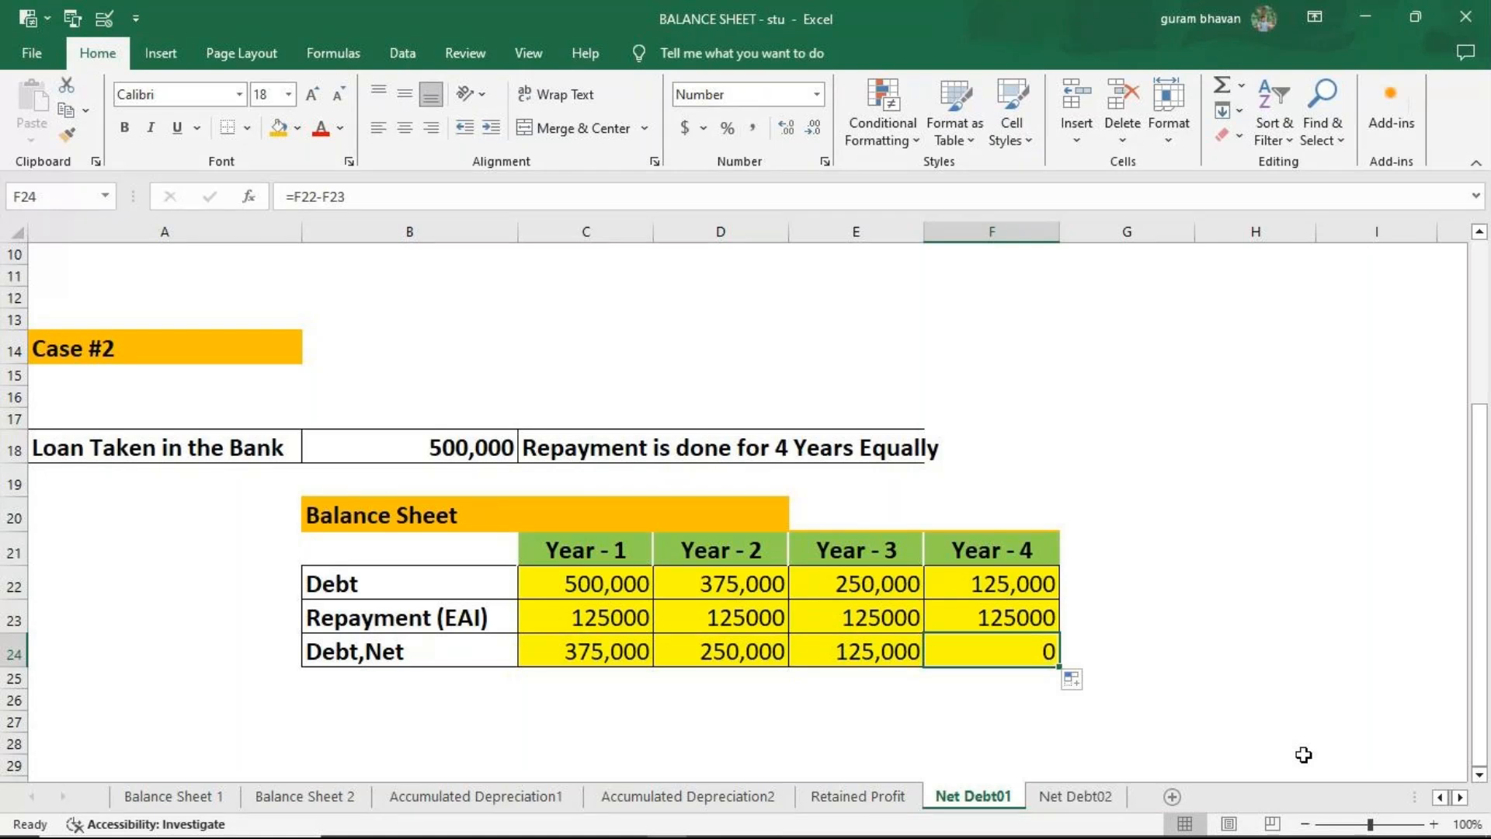
Review the Case #1 cells below the Debt row, C9 to F9, year by year.
scroll(775, 392, "up", 3)
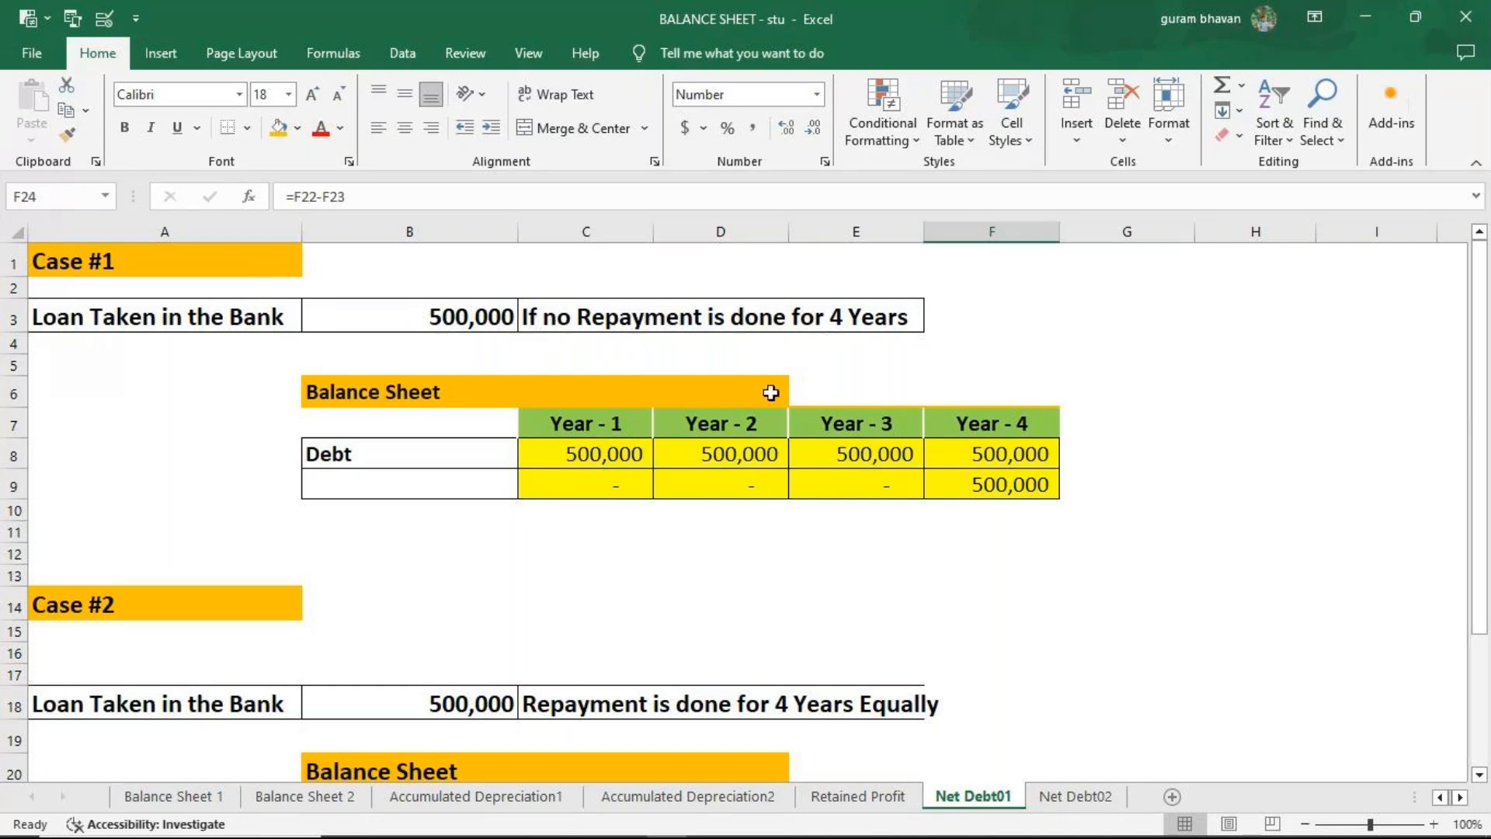
left_click(600, 486)
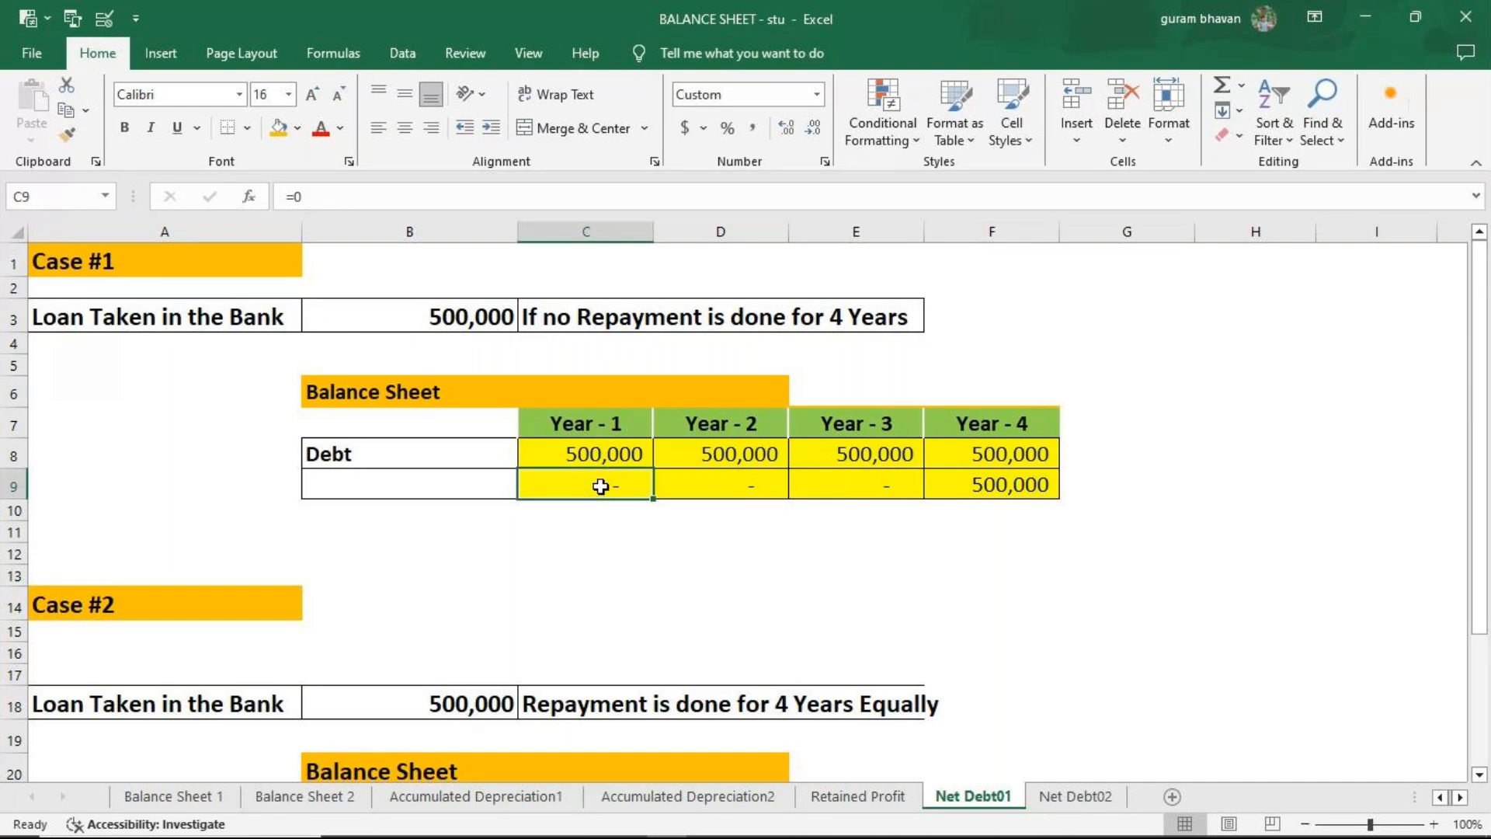
left_click(720, 472)
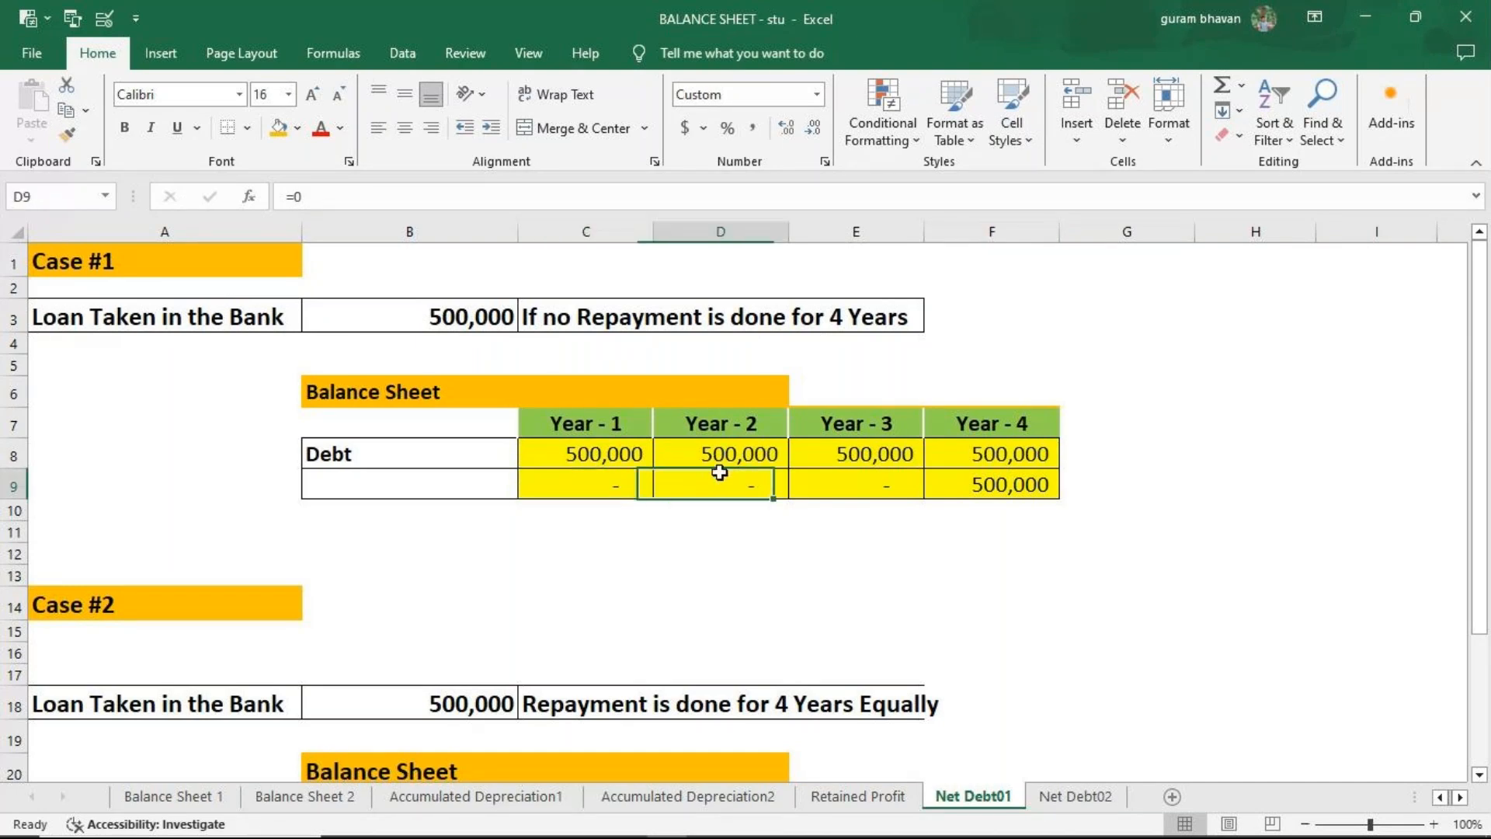
left_click(897, 479)
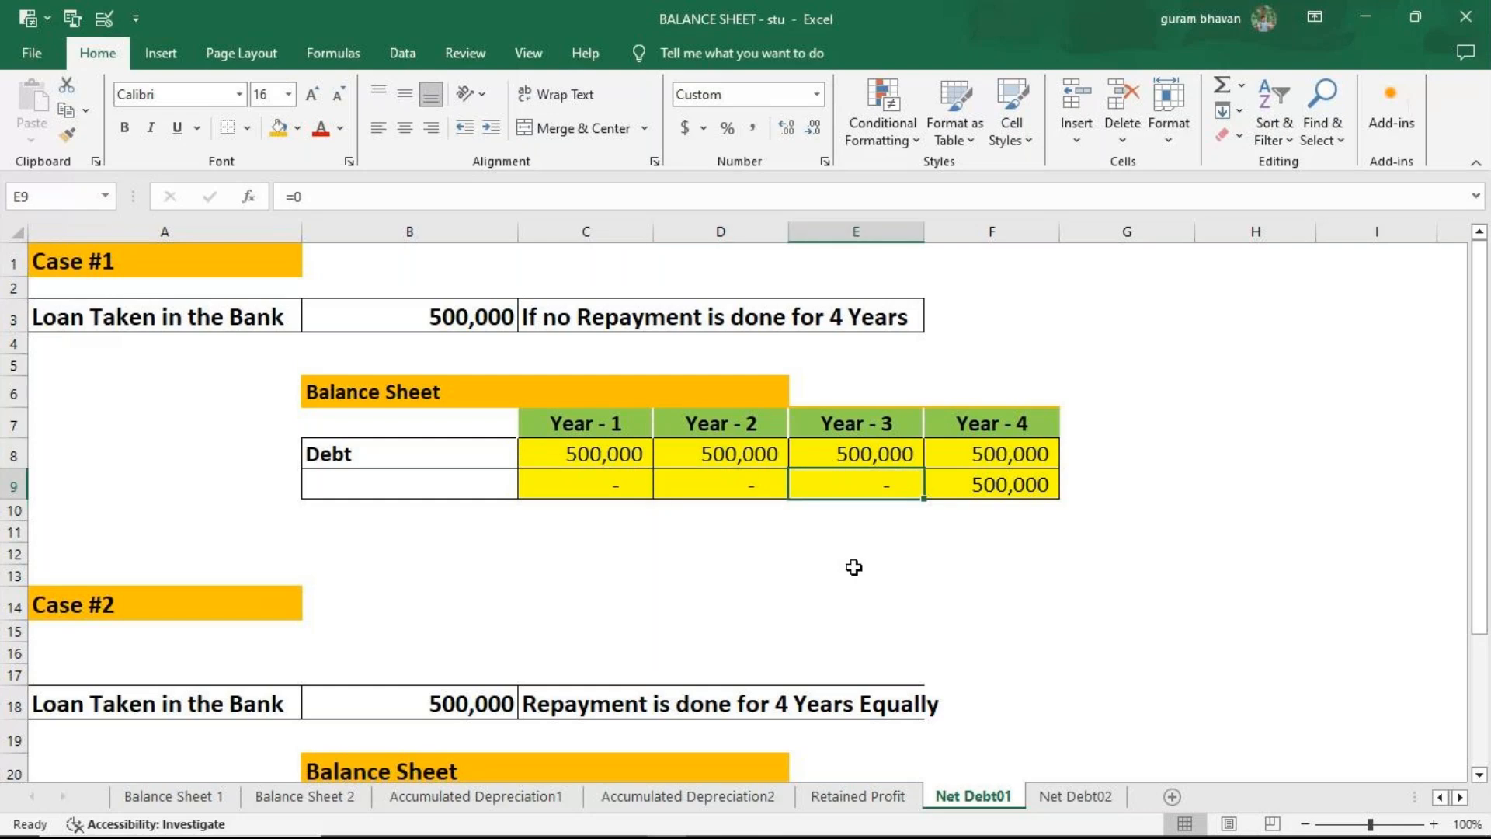
left_click(980, 478)
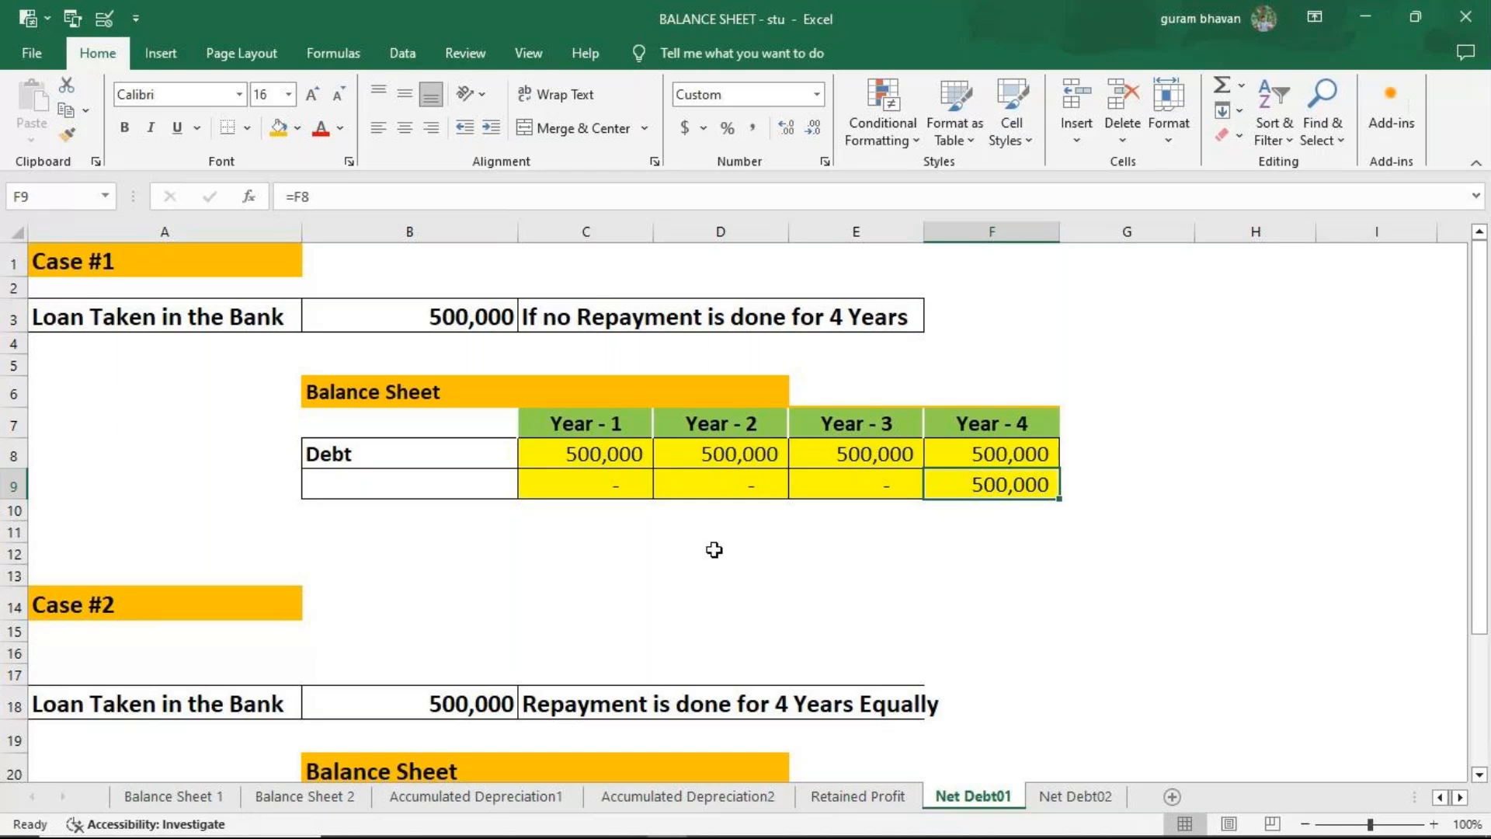
Examine the Case #2 formulas for Debt, Repayment (EAI) and Debt,Net in Years 1 and 2, plus the Year 4 Debt,Net.
scroll(712, 549, "down", 1)
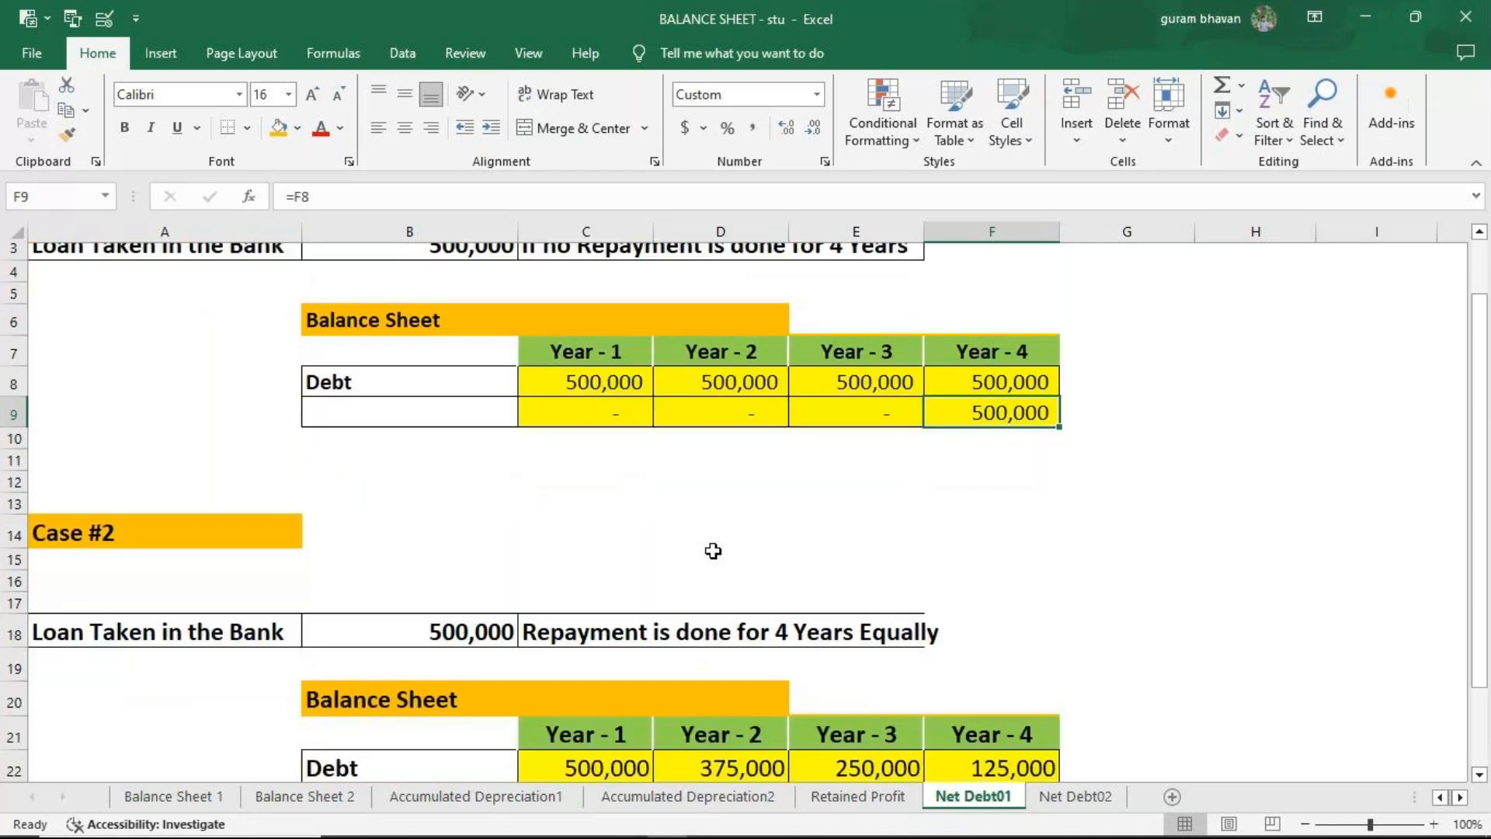
scroll(712, 551, "down", 1)
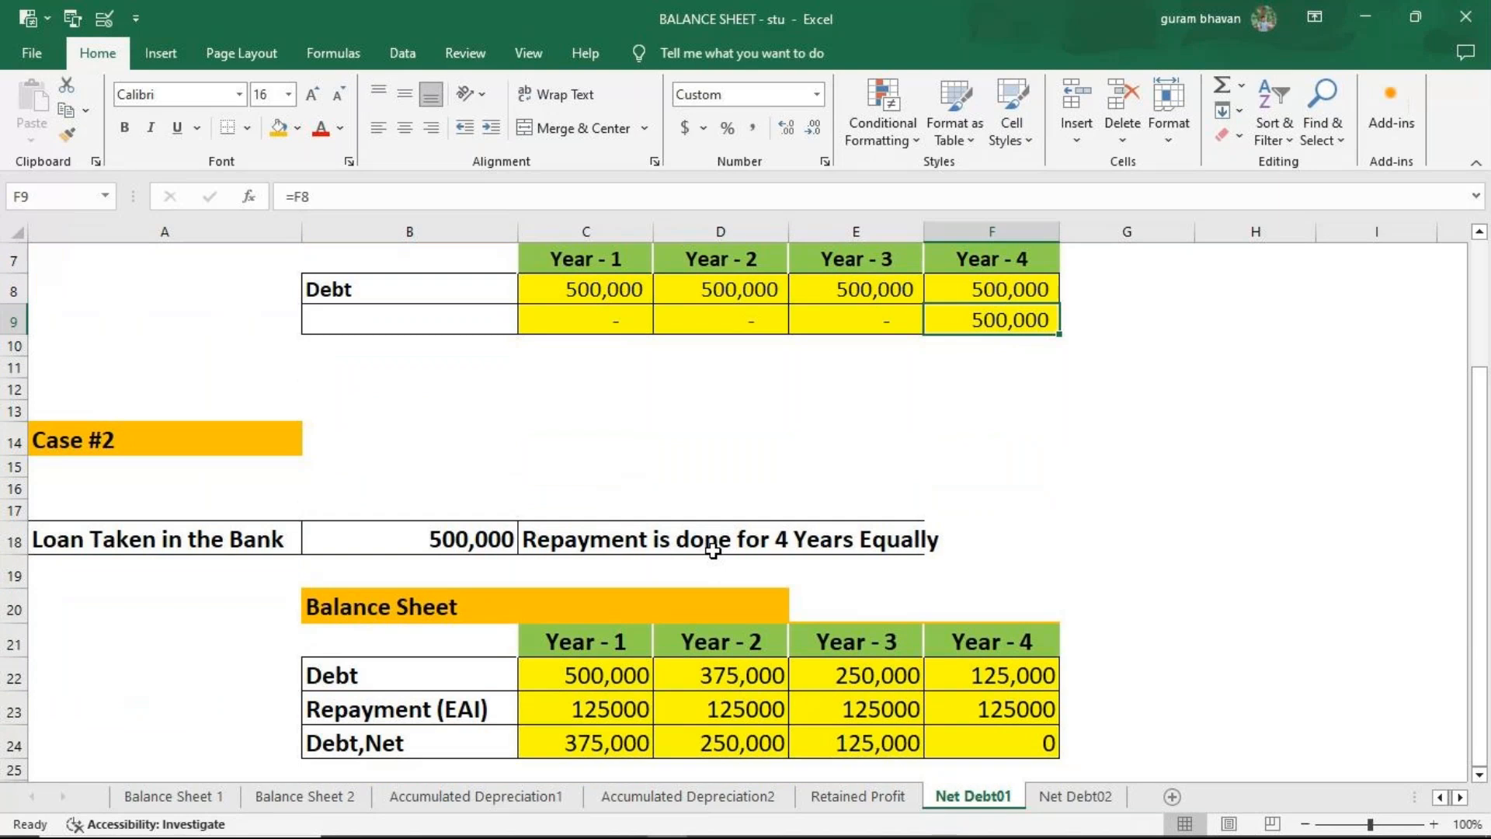
scroll(712, 549, "down", 1)
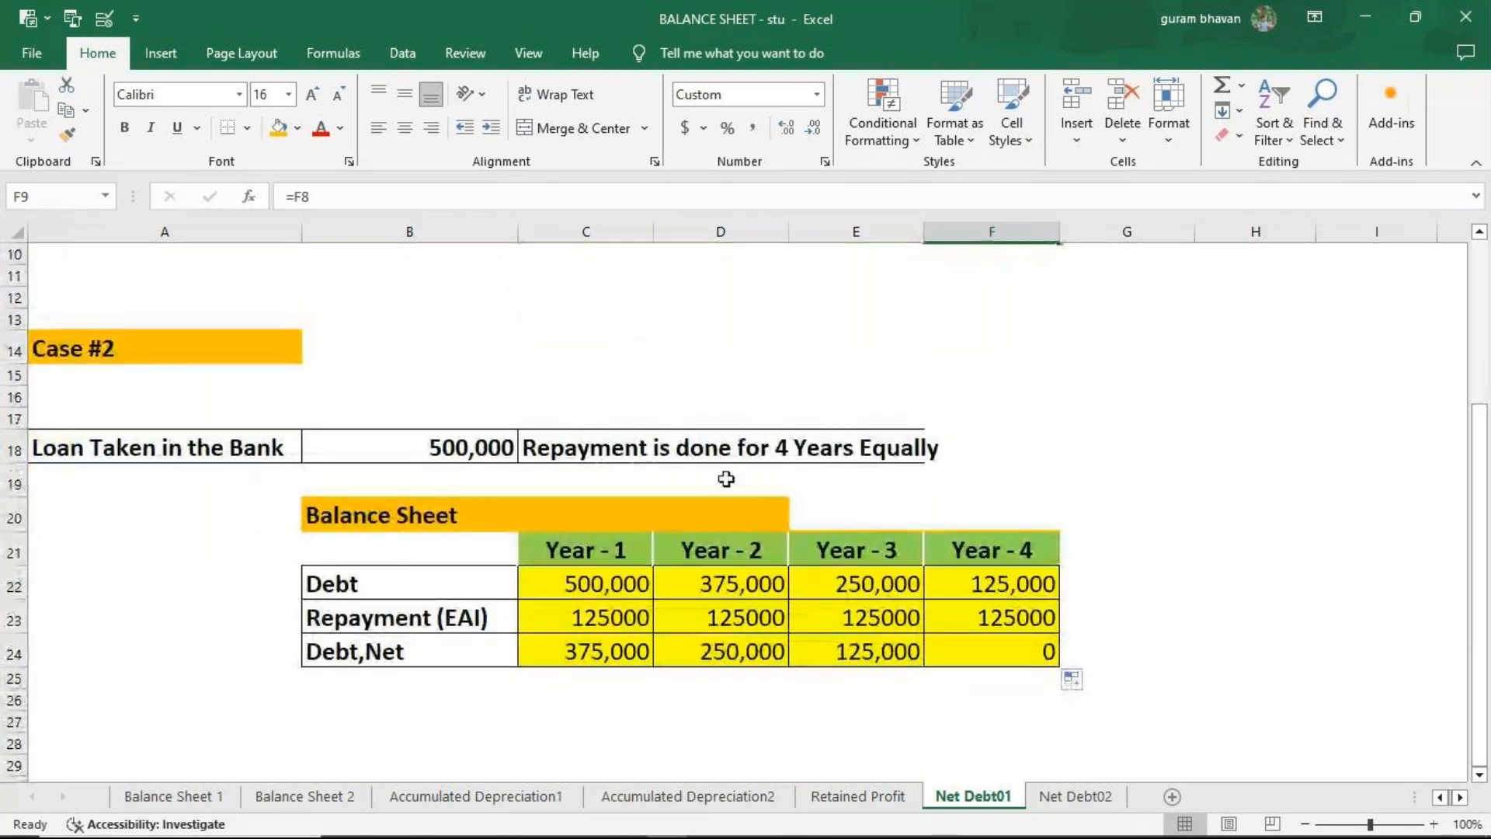
left_click(619, 584)
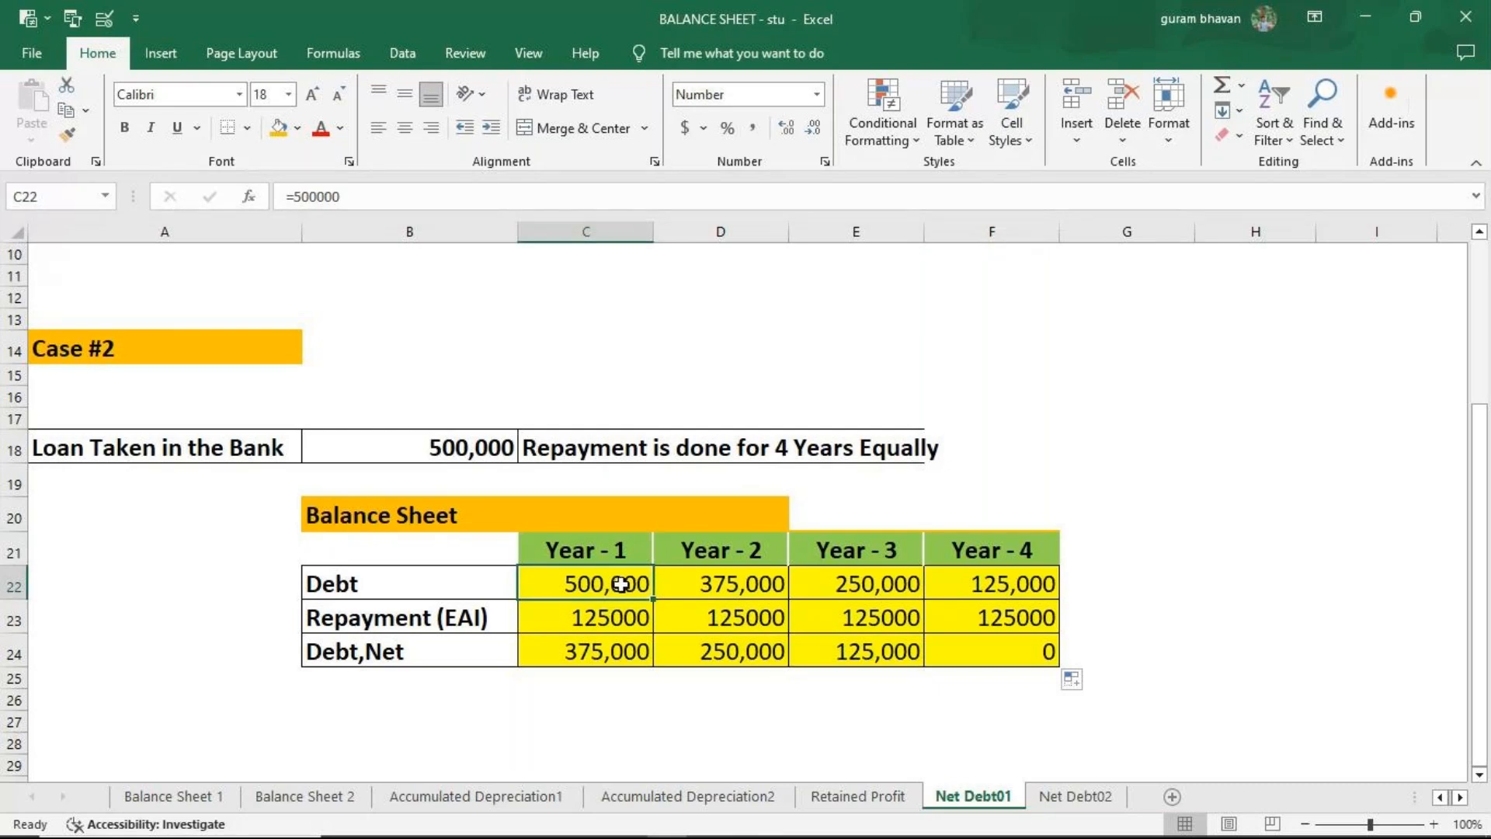
left_click(575, 617)
double_click(575, 618)
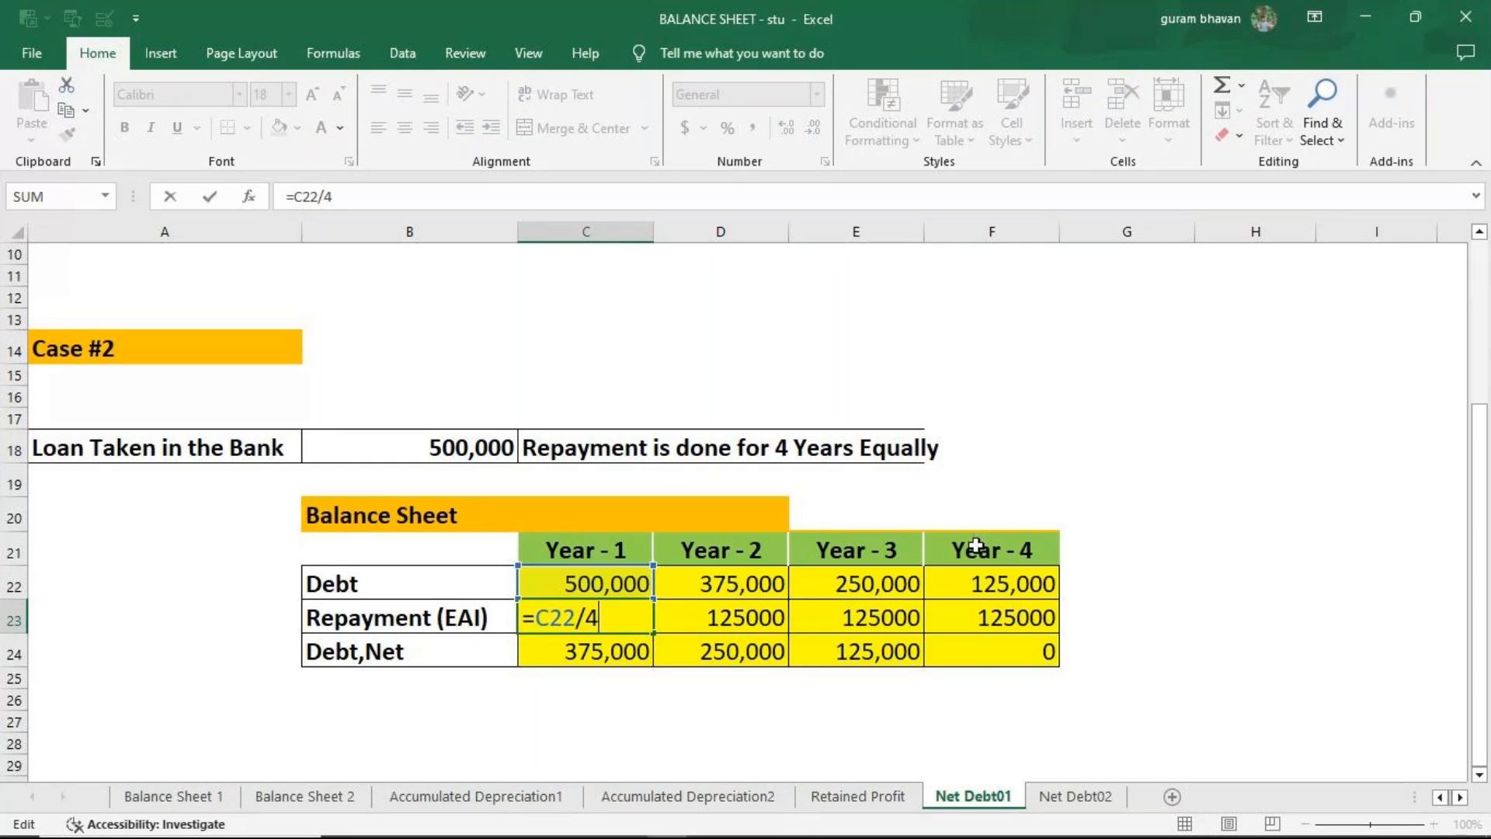
key("Return")
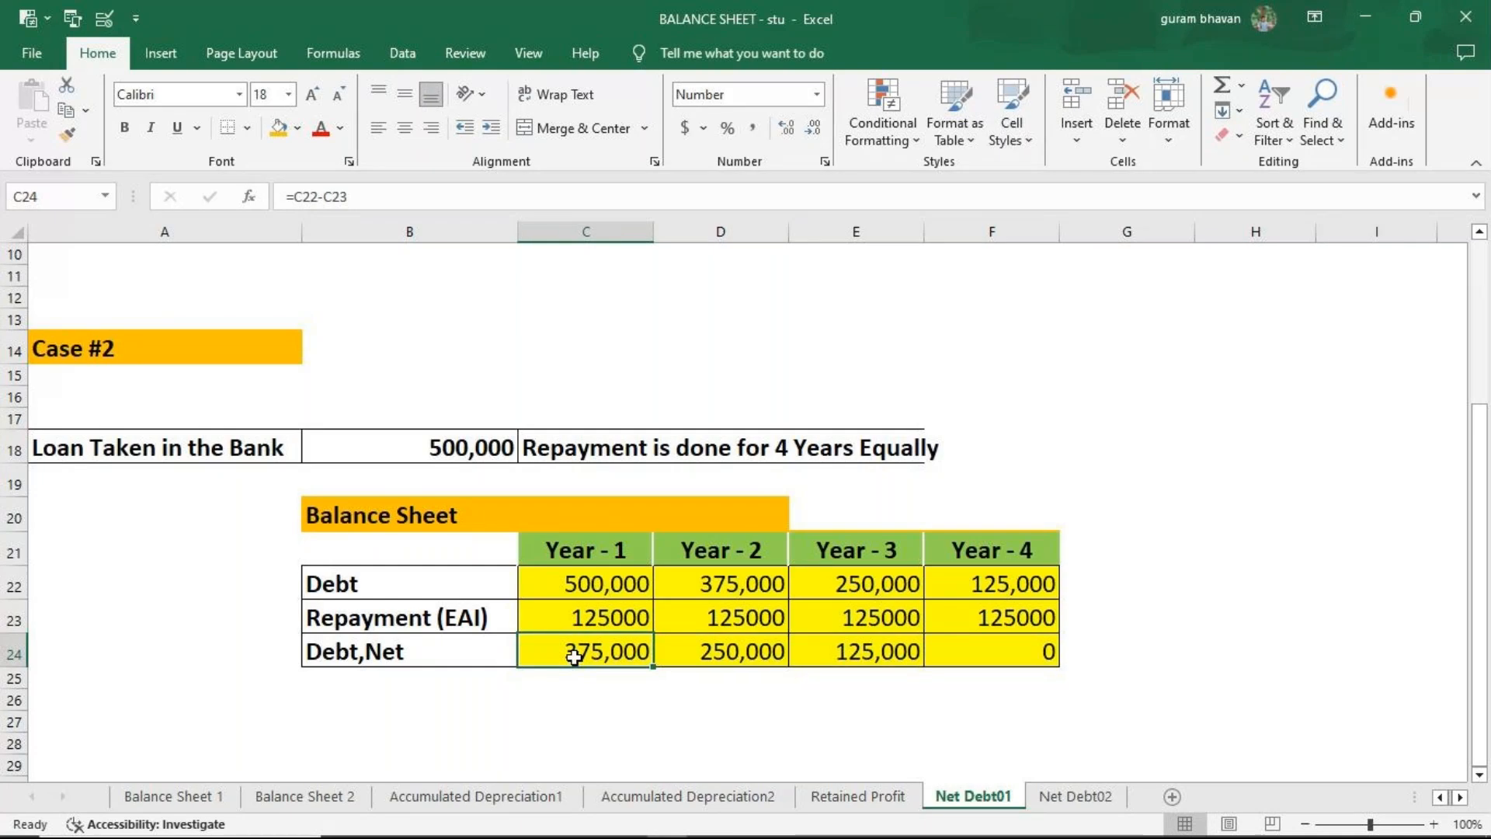
key("F2")
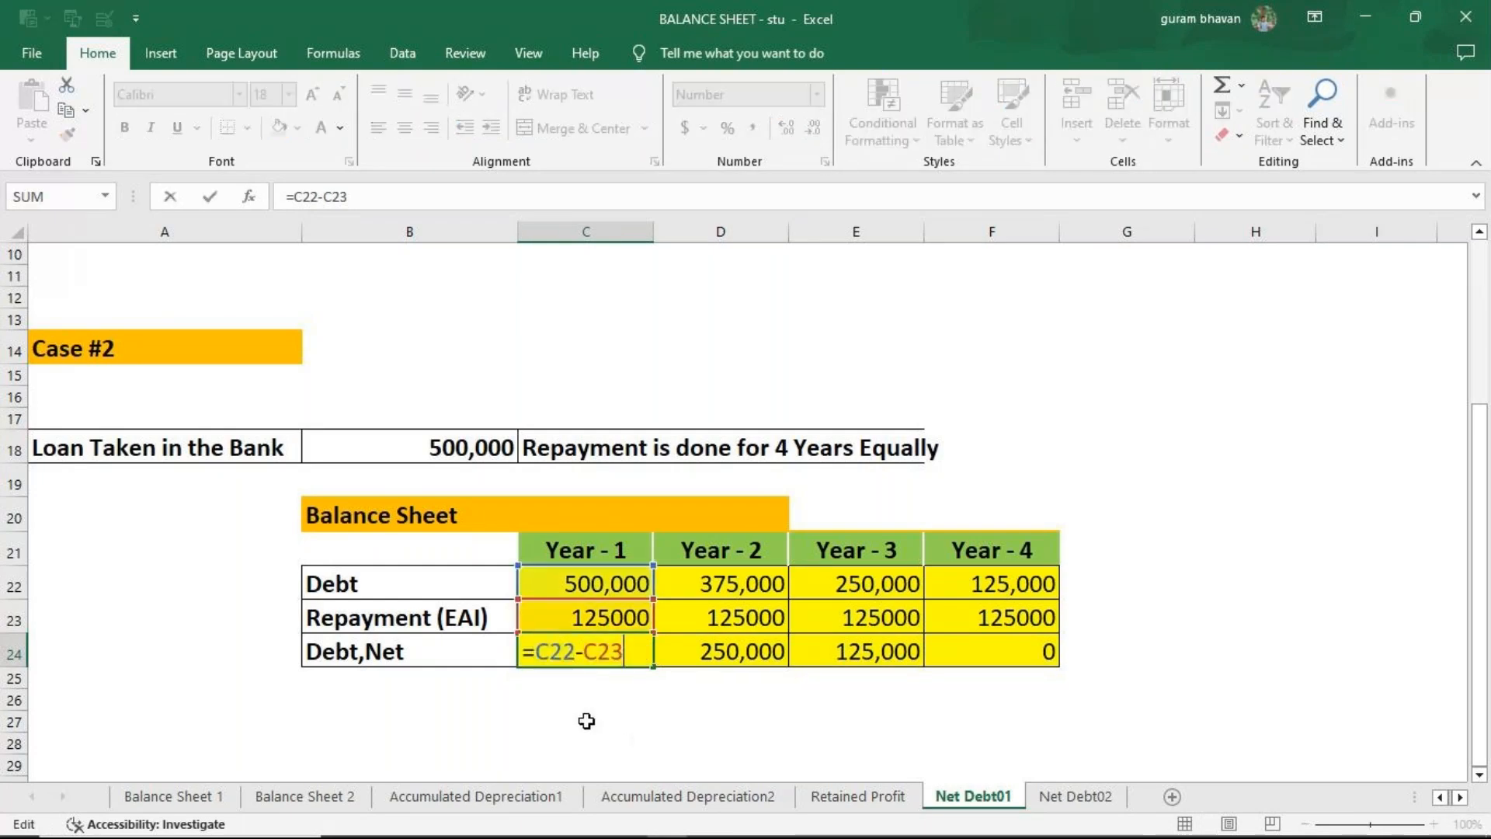
left_click(600, 681)
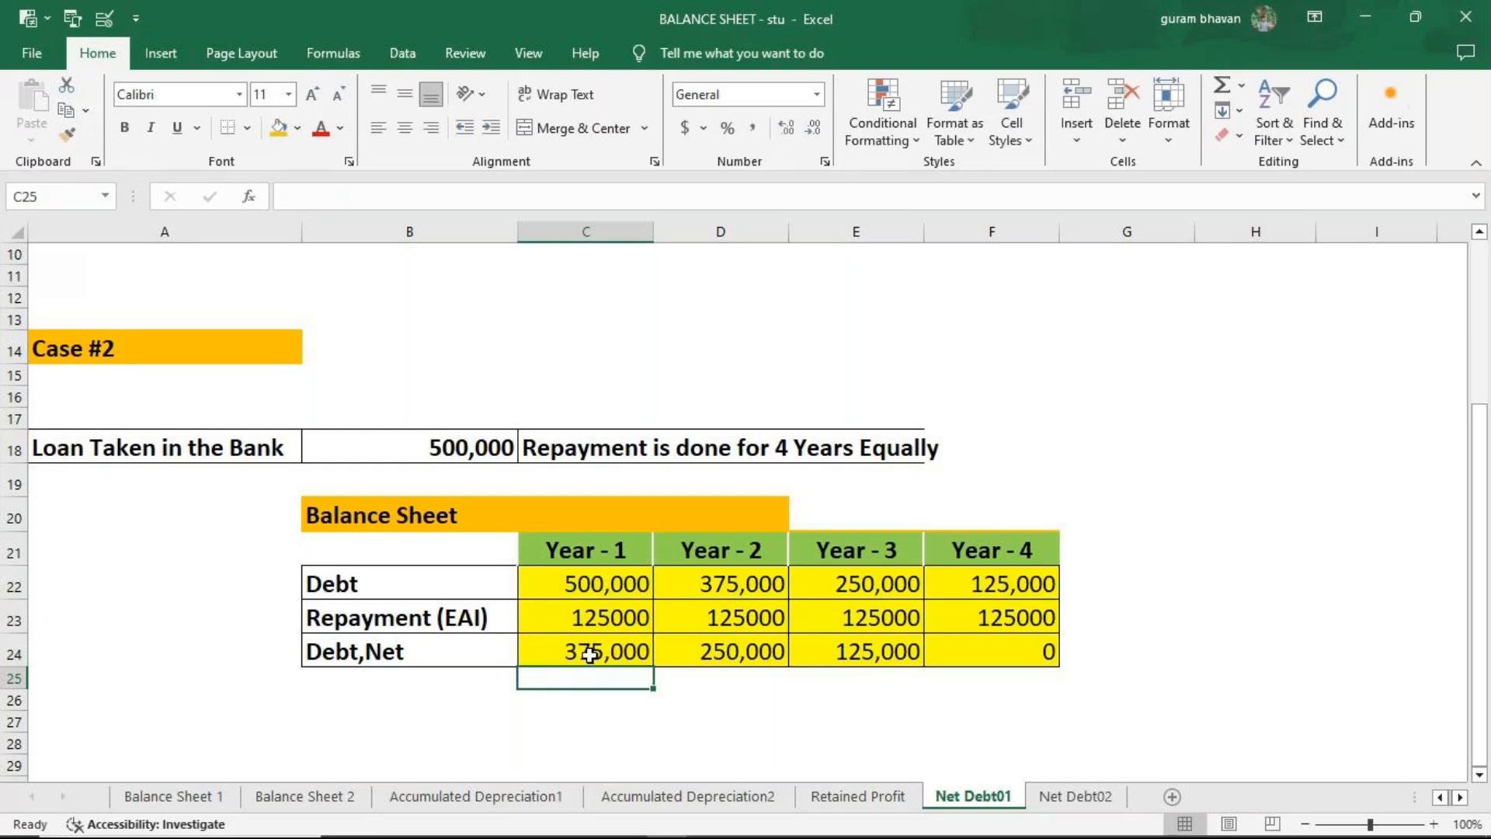
left_click(736, 587)
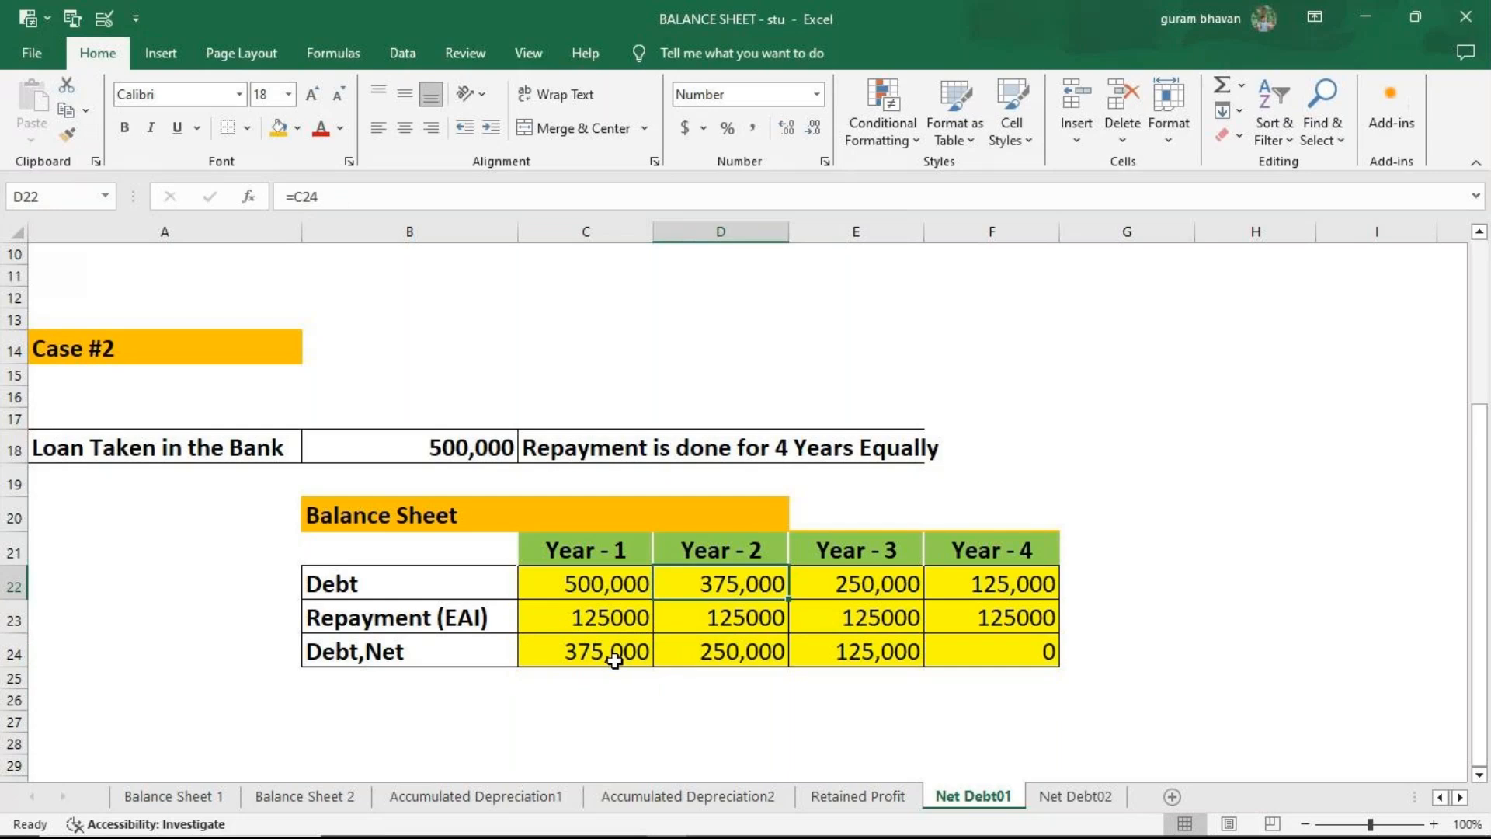
left_click(725, 613)
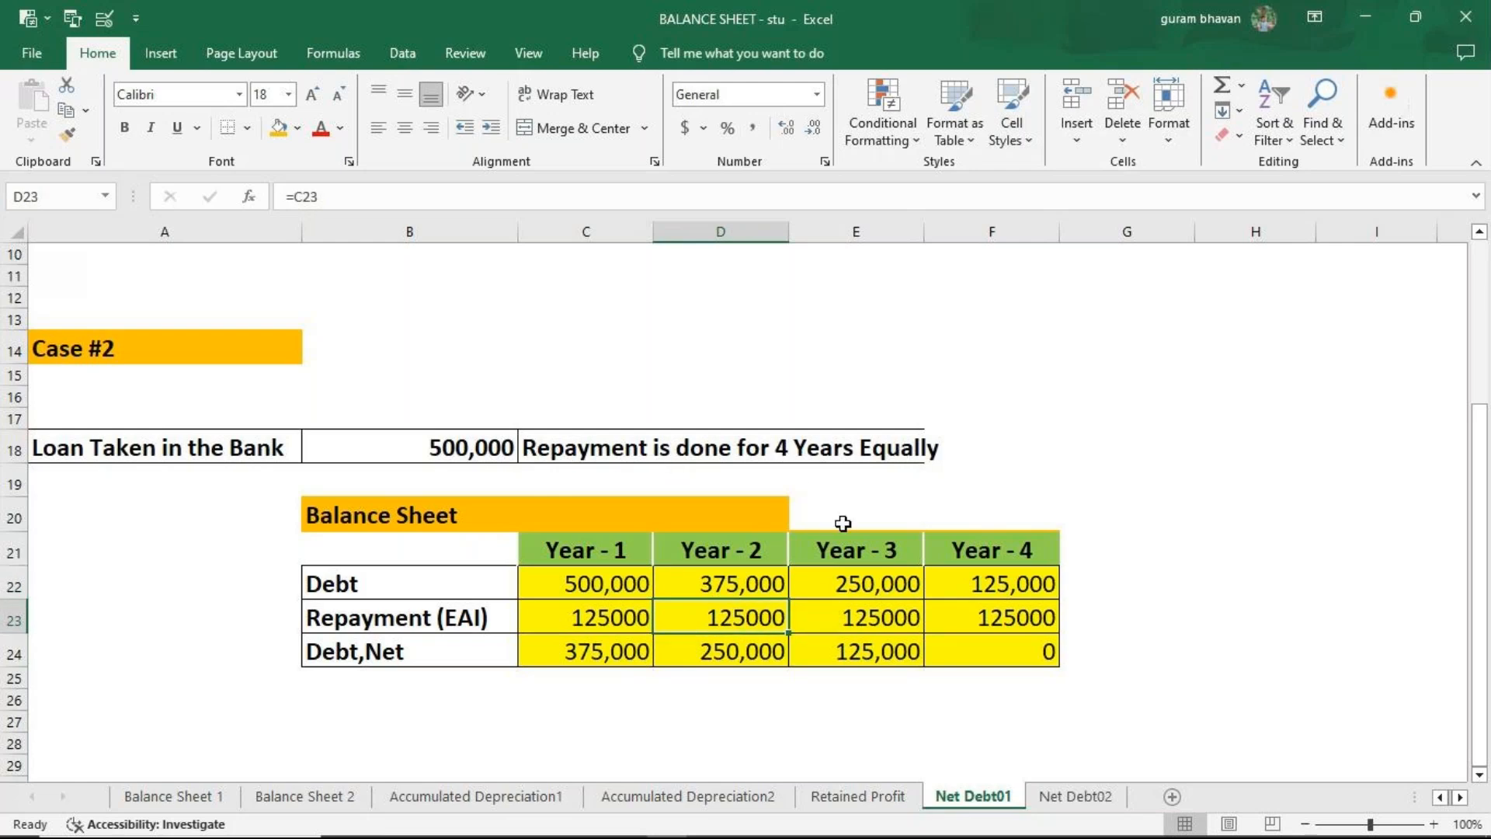
left_click(761, 647)
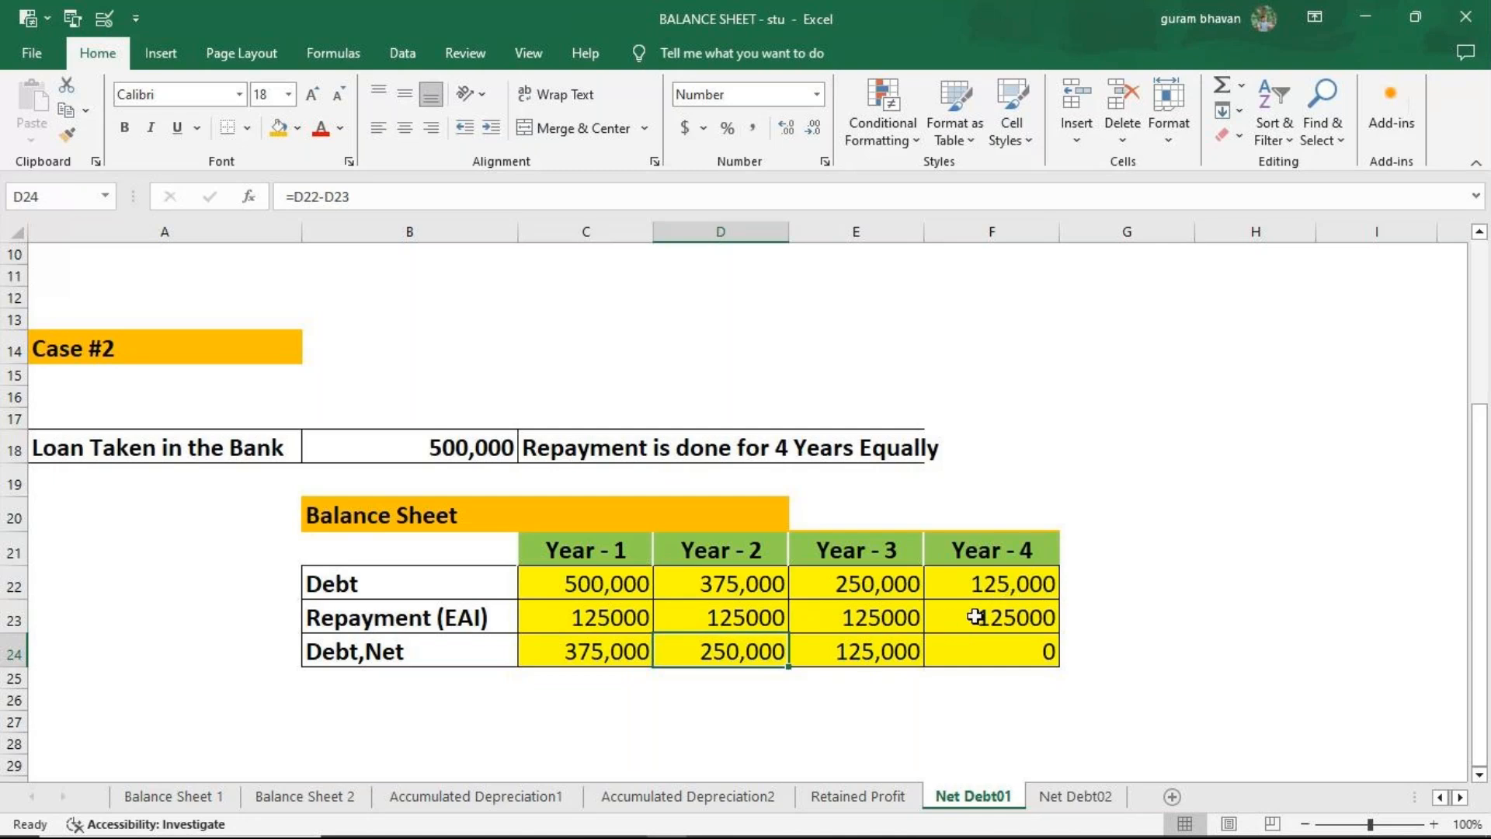
left_click(1035, 655)
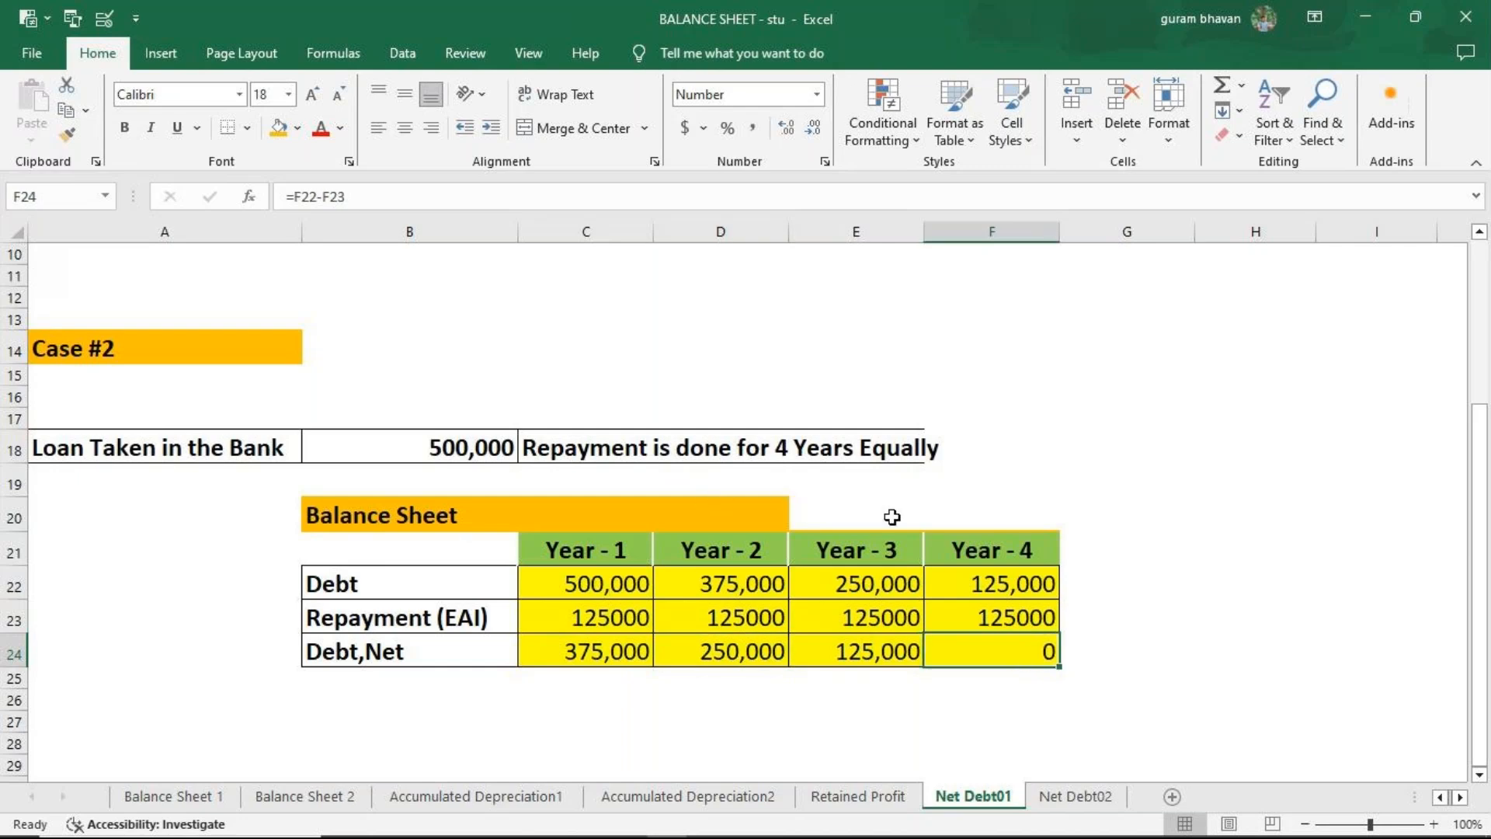
scroll(893, 518, "up", 3)
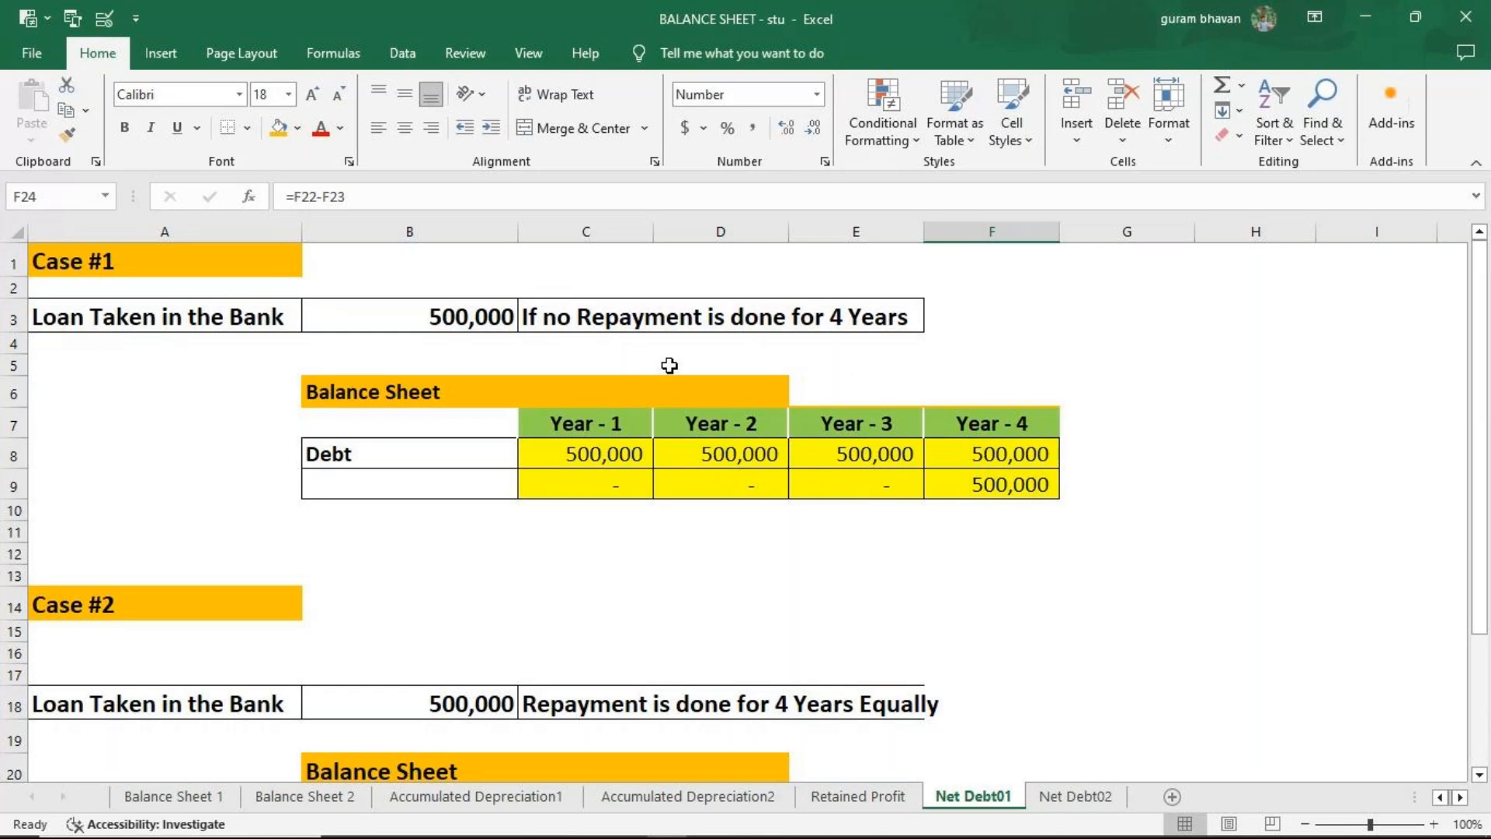
scroll(685, 424, "down", 2)
scroll(685, 426, "down", 1)
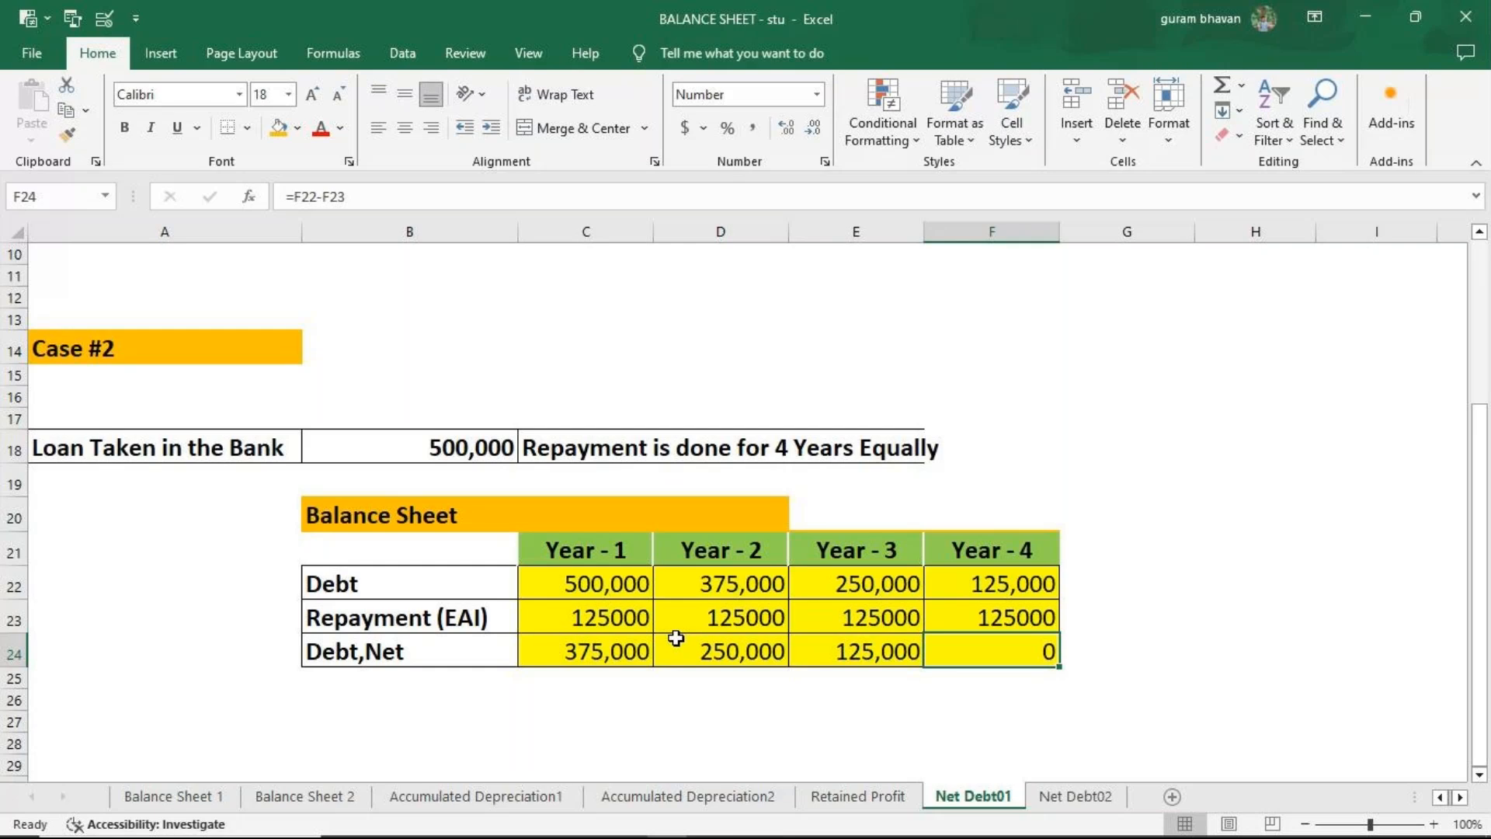
scroll(540, 450, "down", 4)
scroll(540, 452, "up", 6)
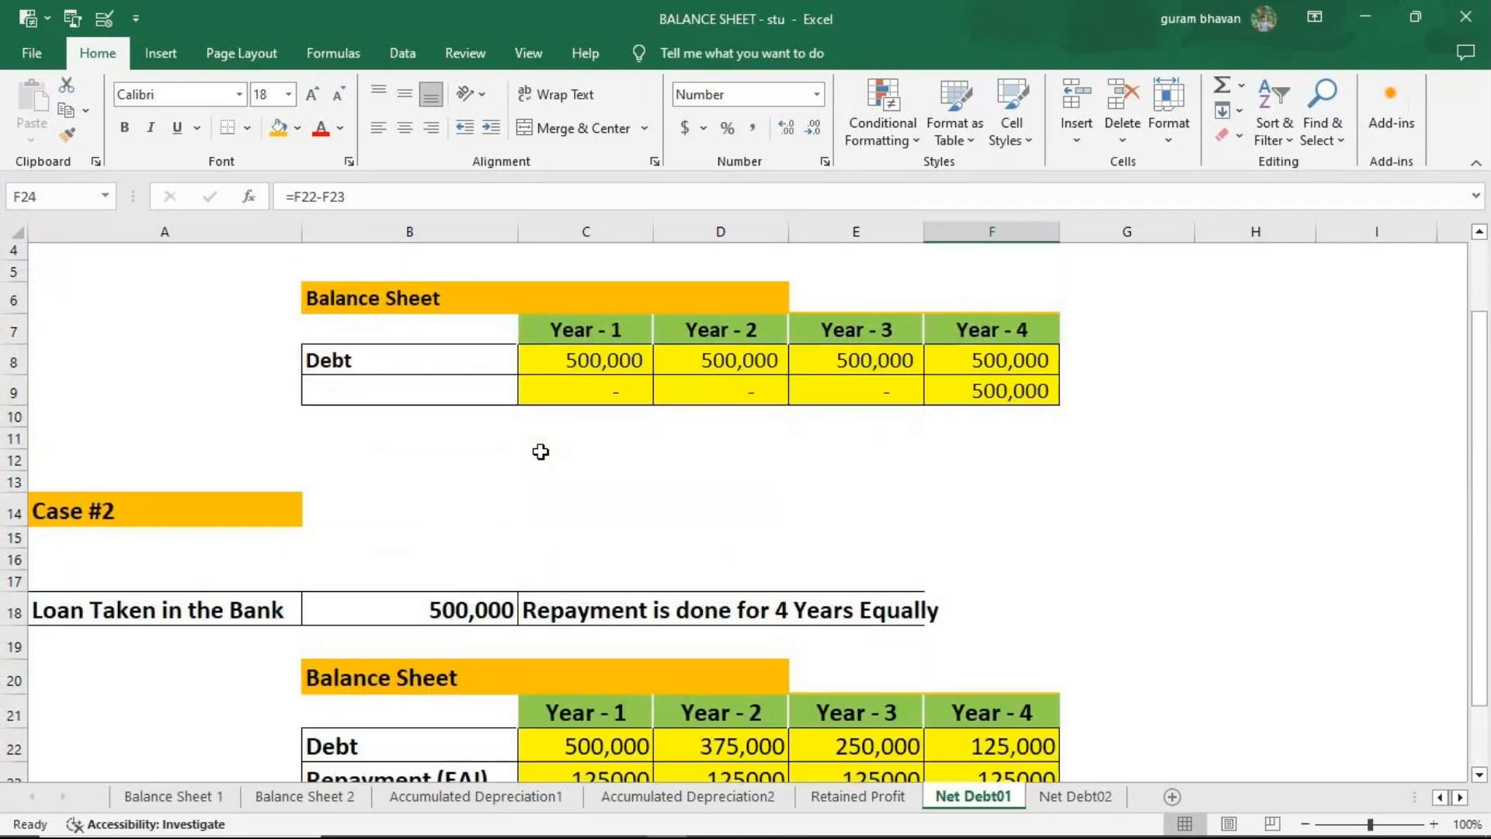
scroll(541, 451, "down", 2)
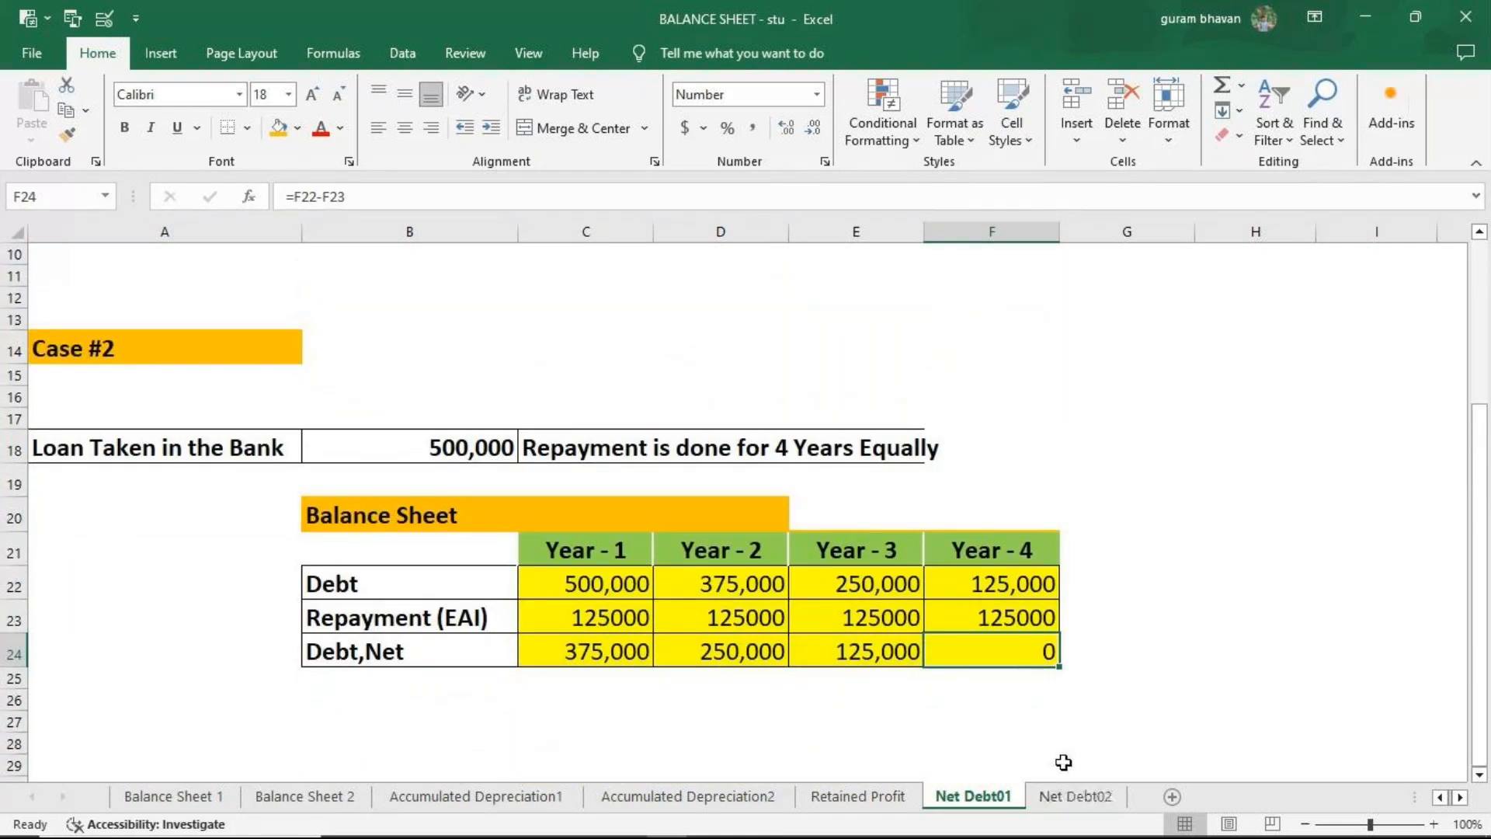
Open the Net Debt02 sheet at its first Debt Schedule.
left_click(1076, 796)
scroll(996, 563, "up", 5)
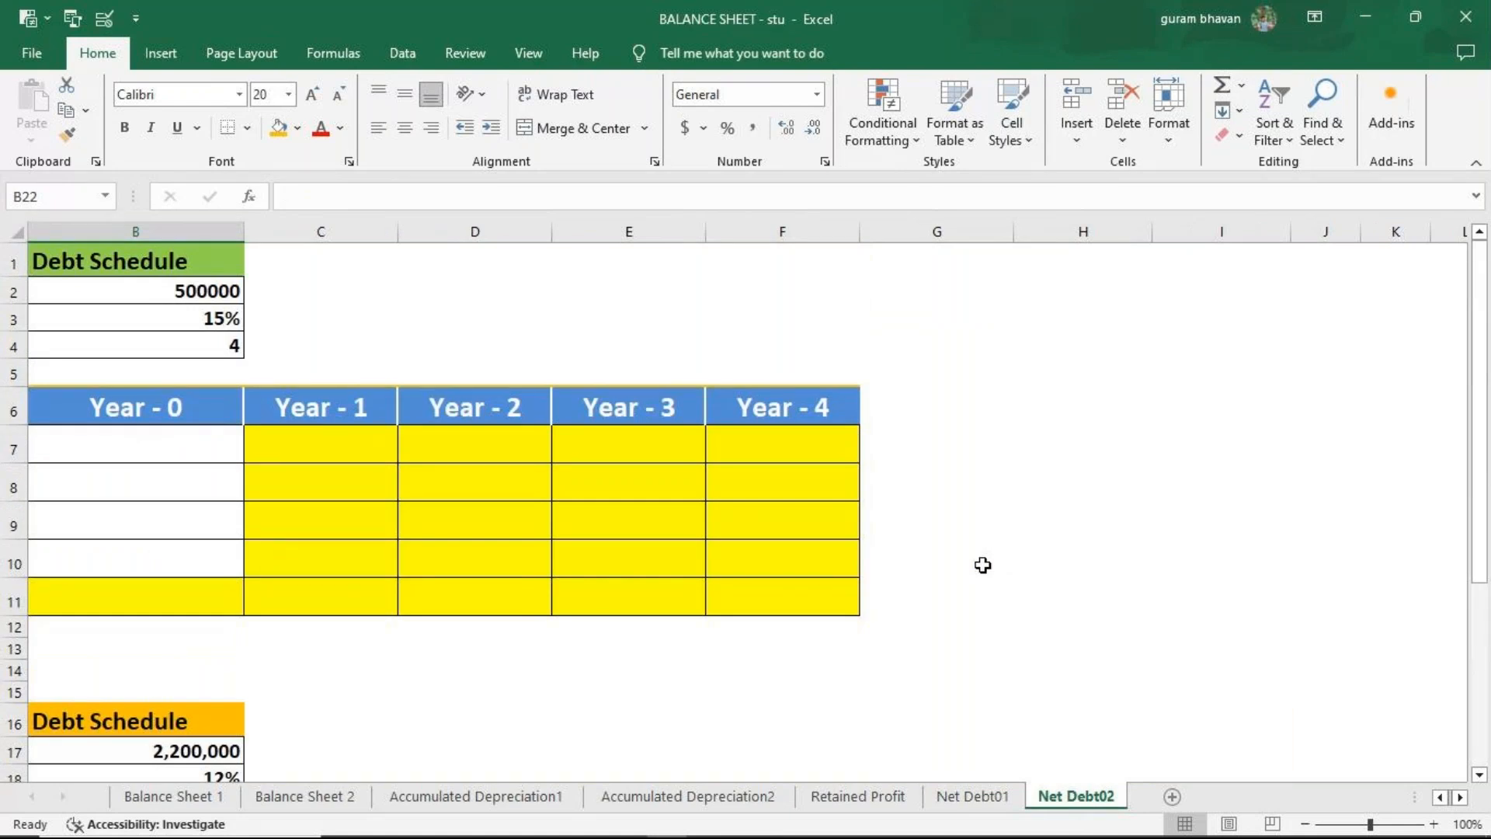
Compare the repayment table of Case #2 on Net Debt01 with the blank Case #1 and Case #2 debt schedules on Net Debt02.
left_click(963, 793)
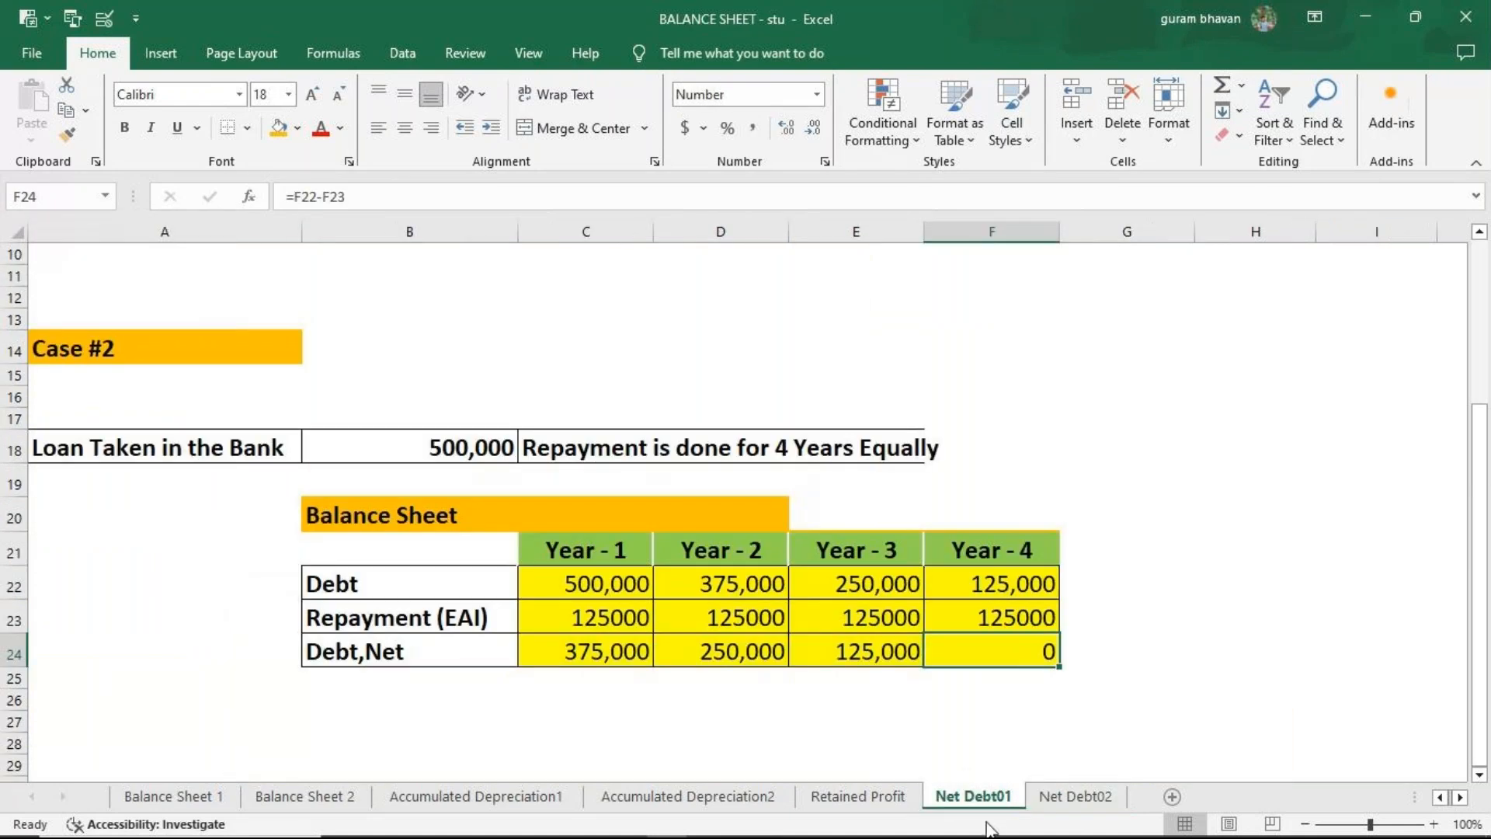
left_click(1068, 796)
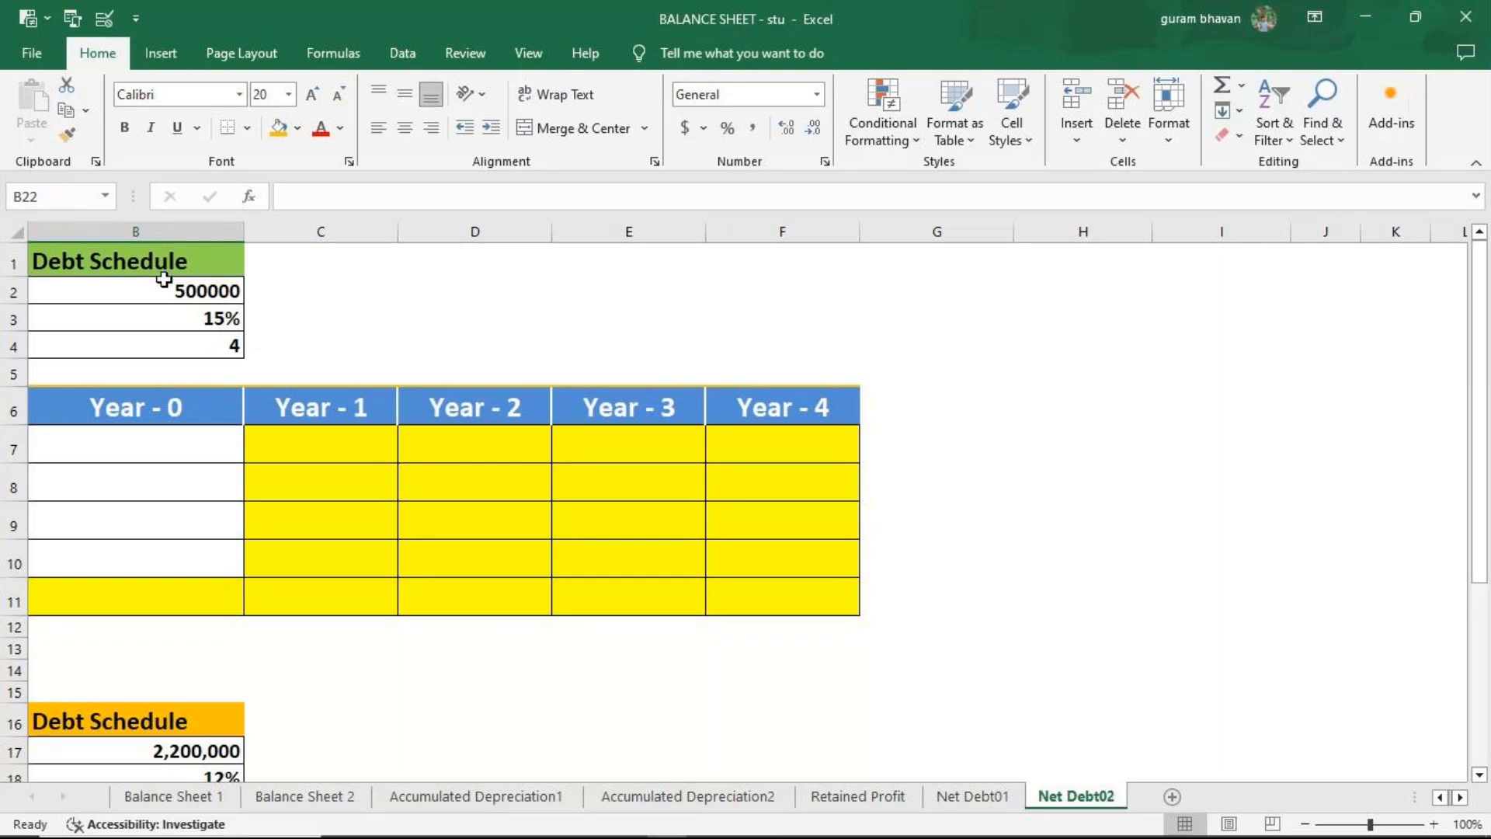
left_click(1442, 797)
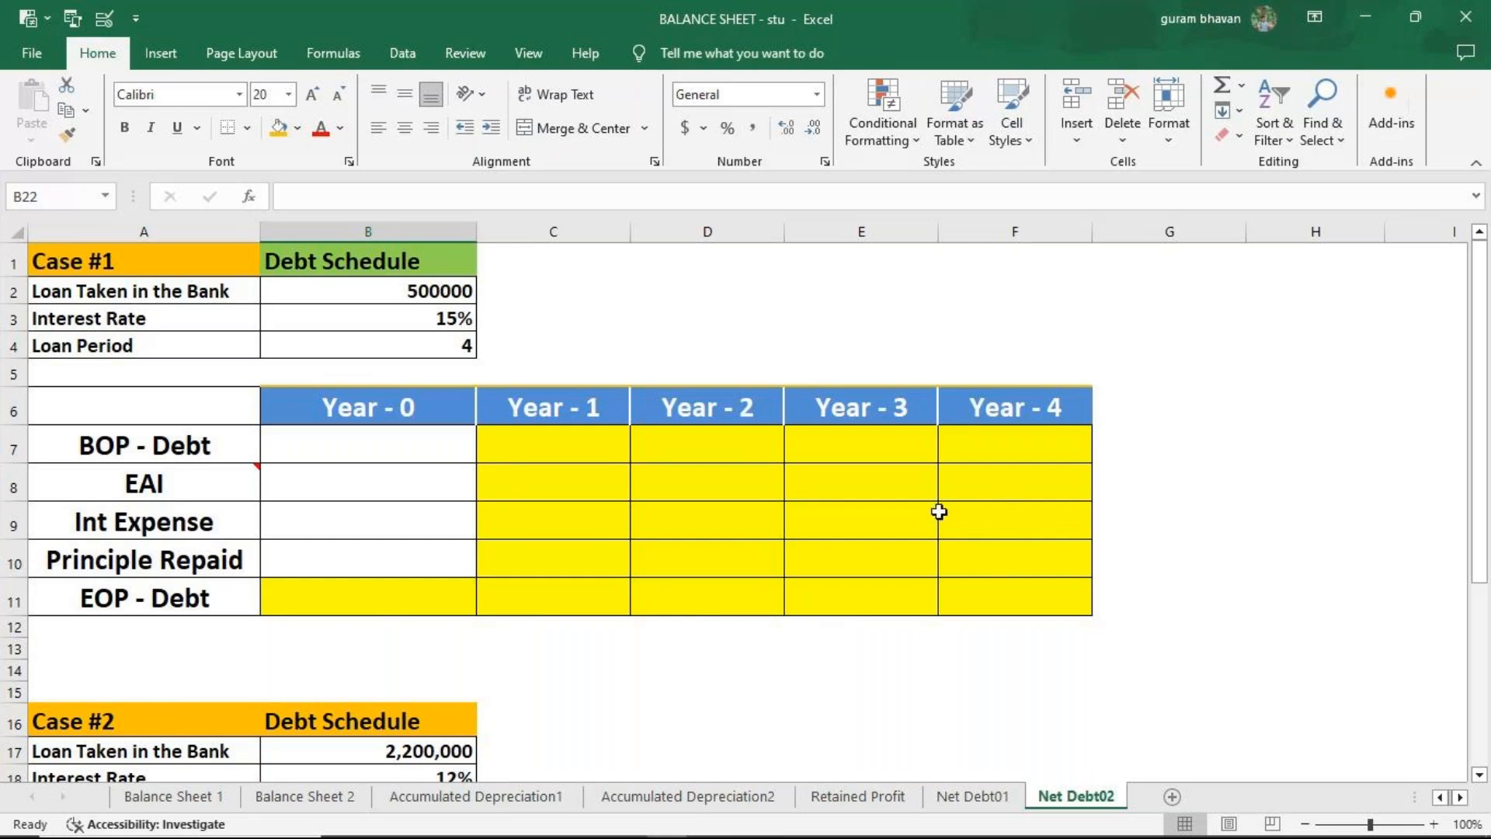
scroll(939, 511, "down", 2)
scroll(938, 511, "down", 3)
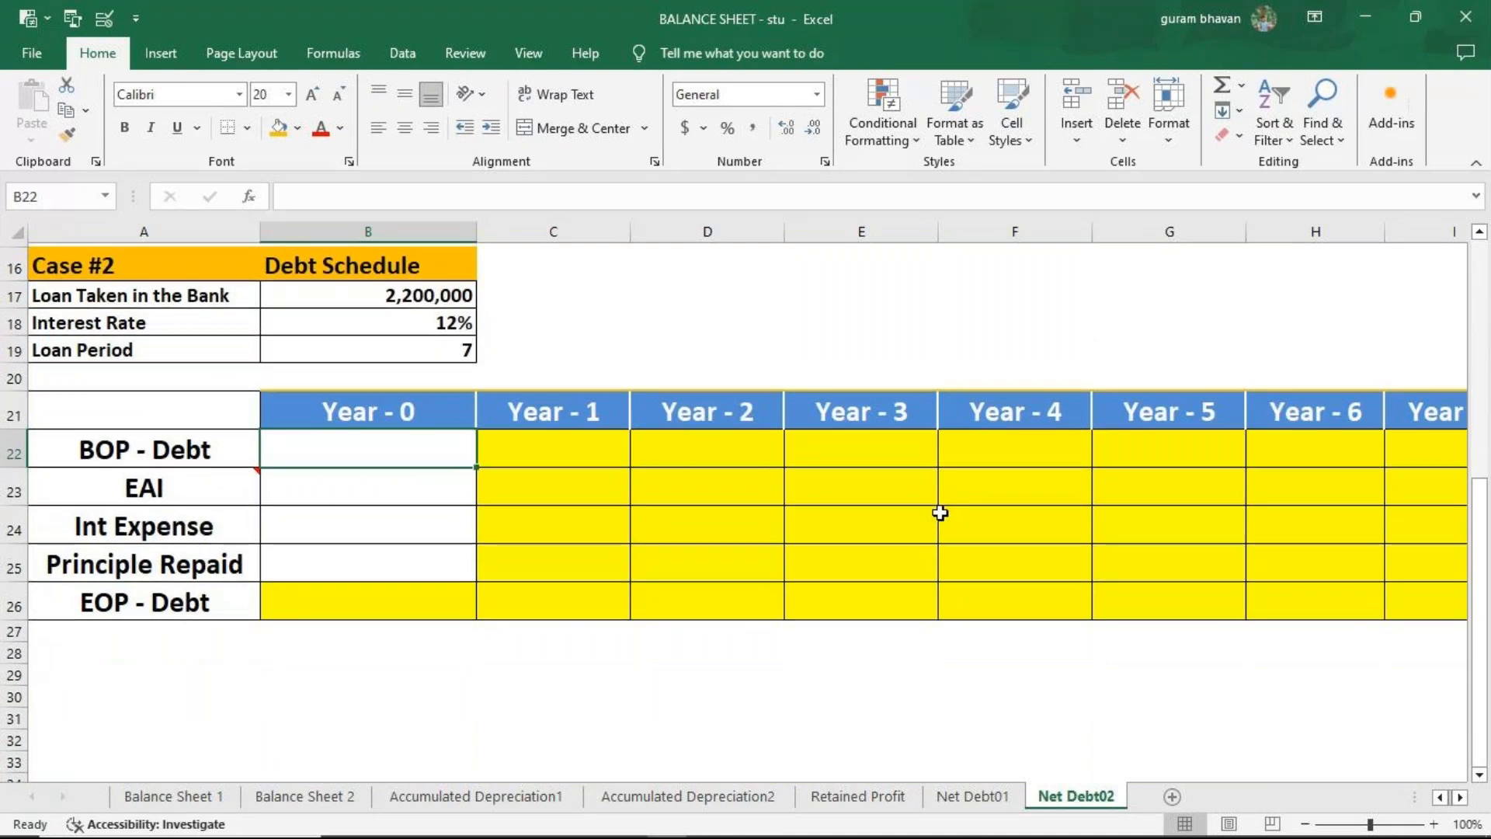
scroll(939, 512, "up", 5)
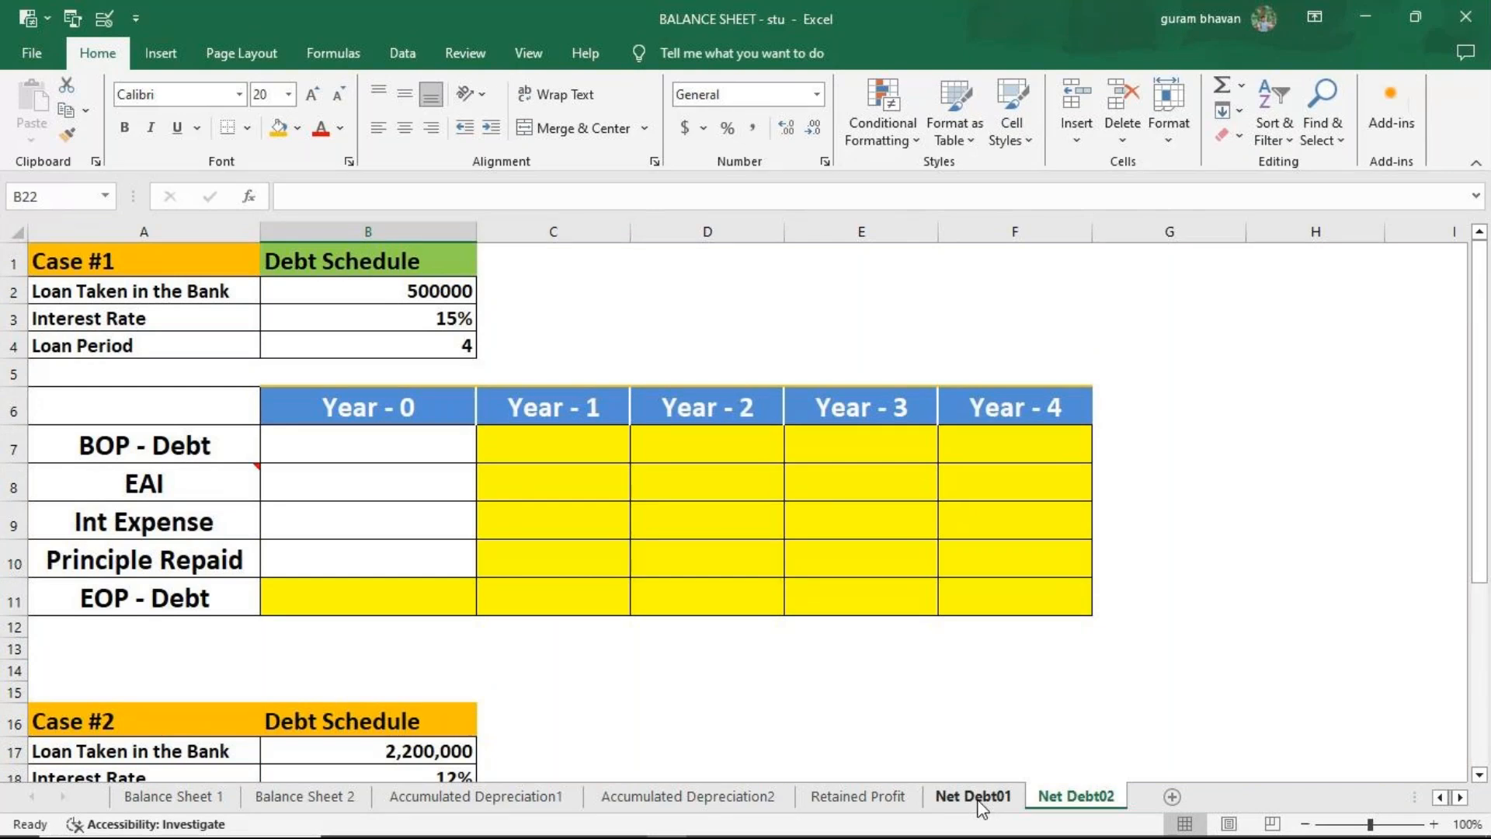
left_click(980, 803)
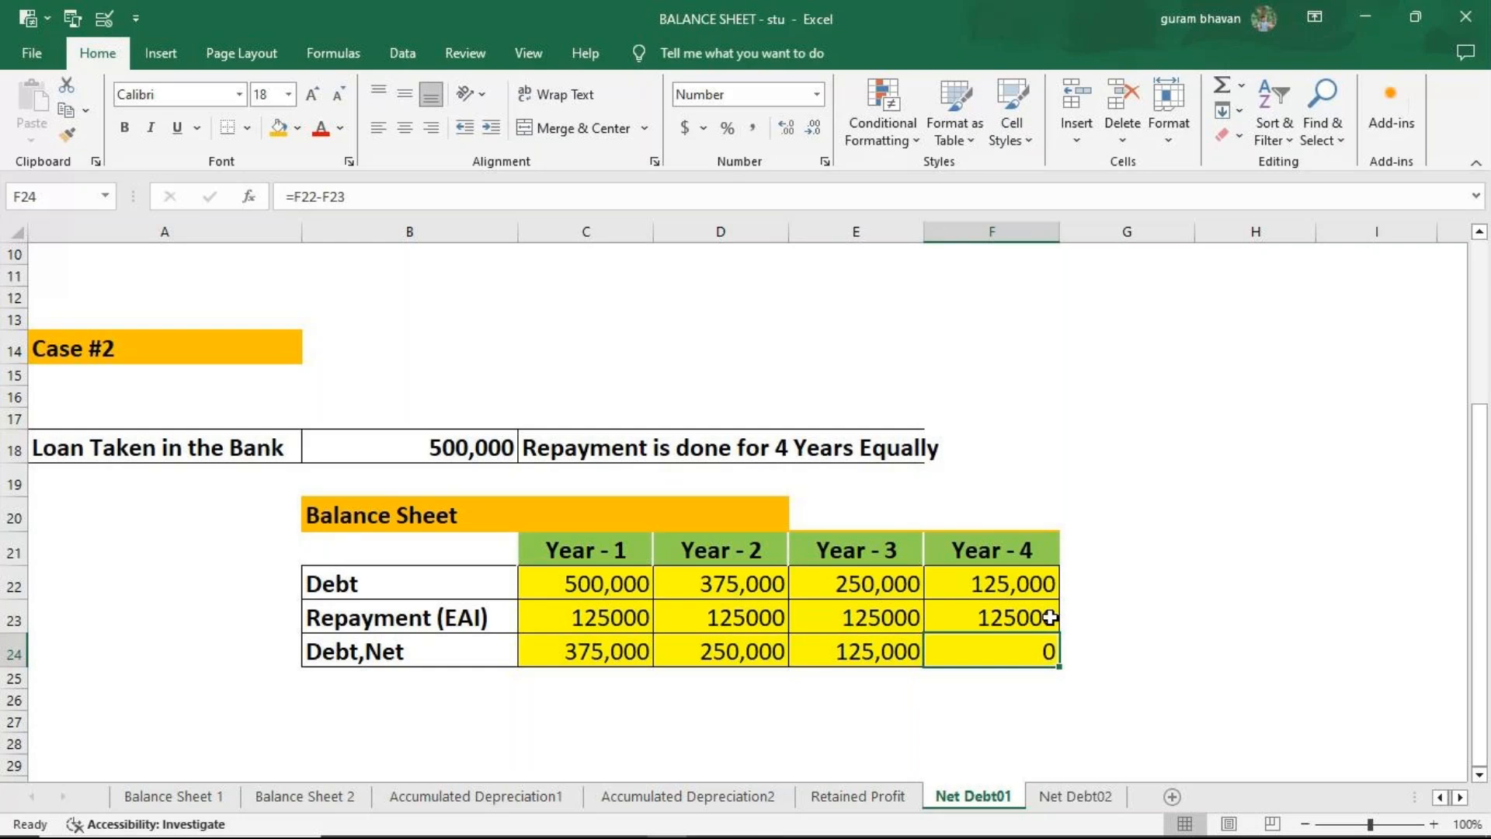
left_click(1104, 804)
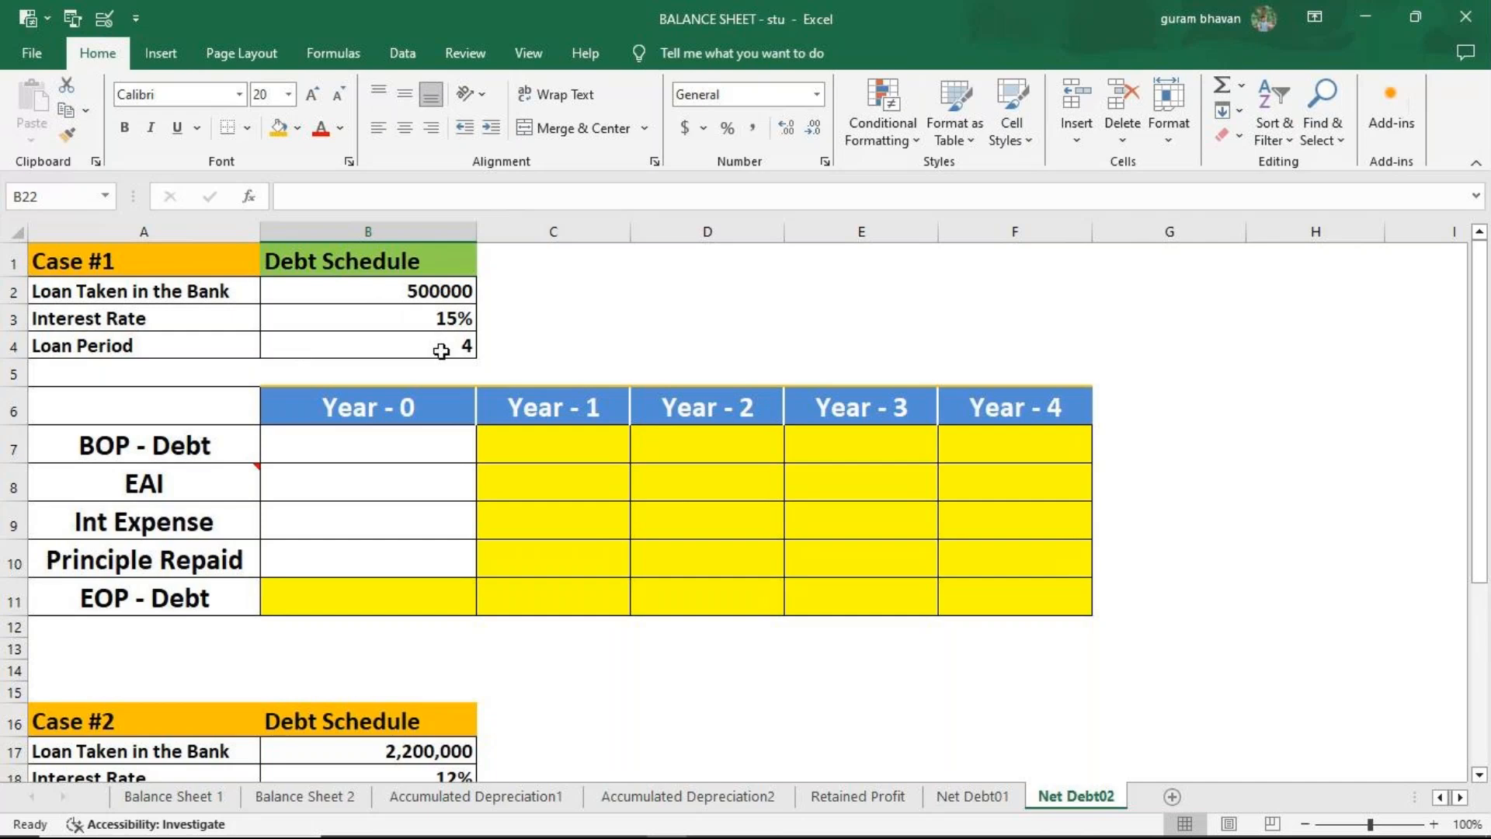
scroll(700, 439, "down", 1)
scroll(700, 439, "down", 4)
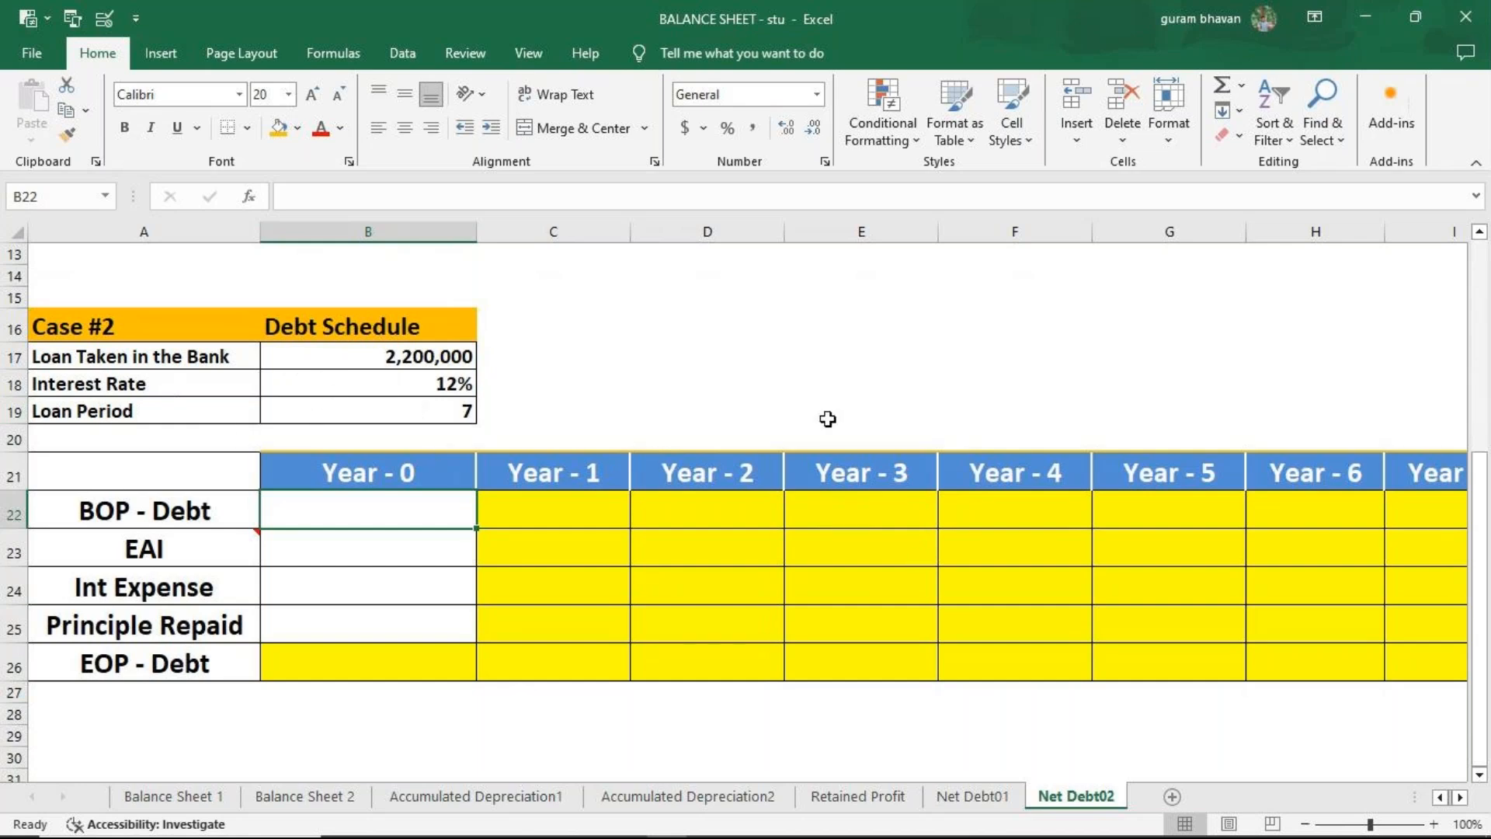
scroll(647, 376, "up", 4)
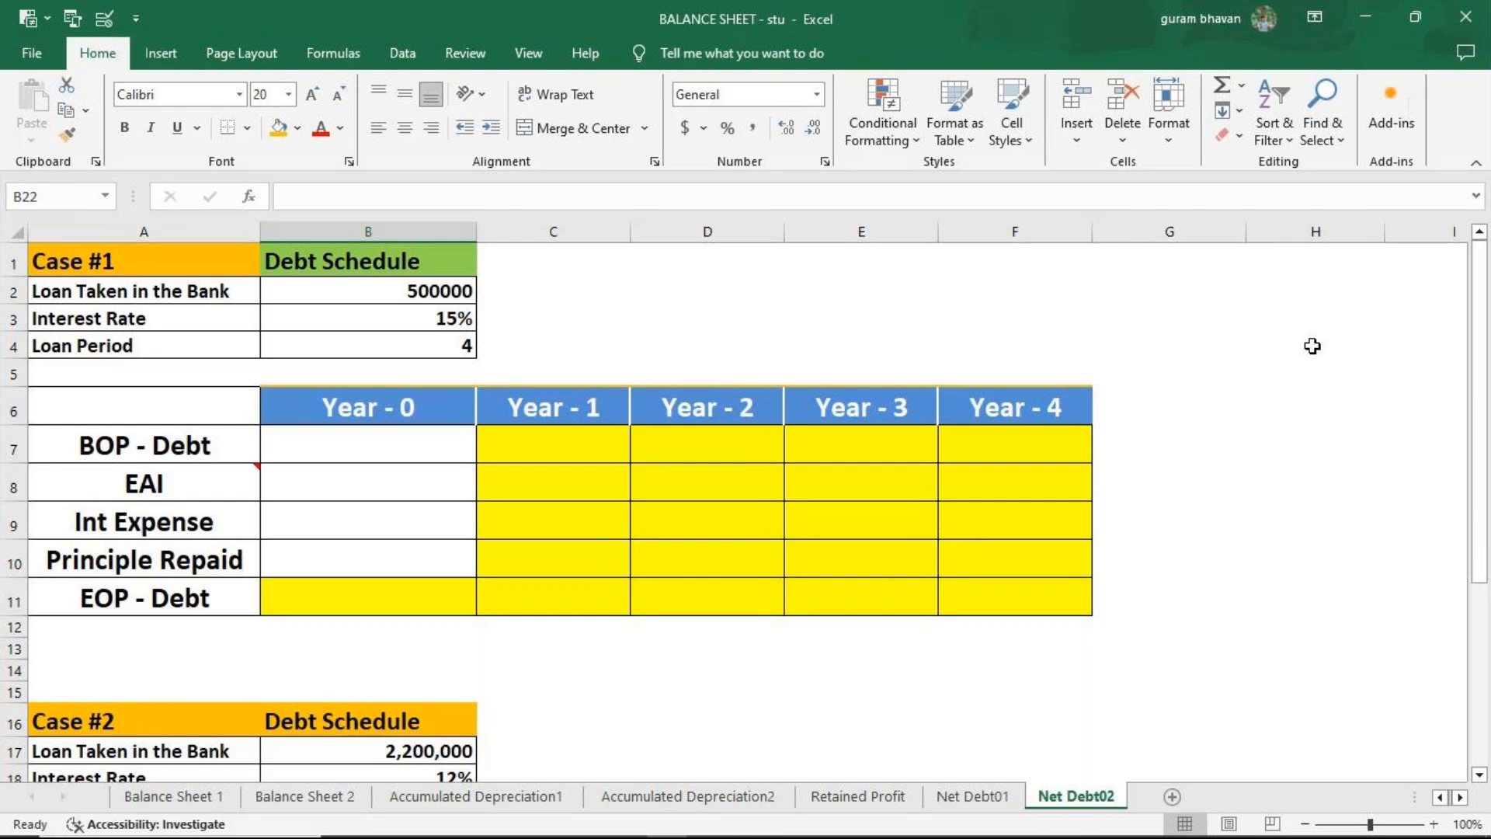
Close the BALANCE SHEET - stu workbook without saving the changes.
left_click(1473, 28)
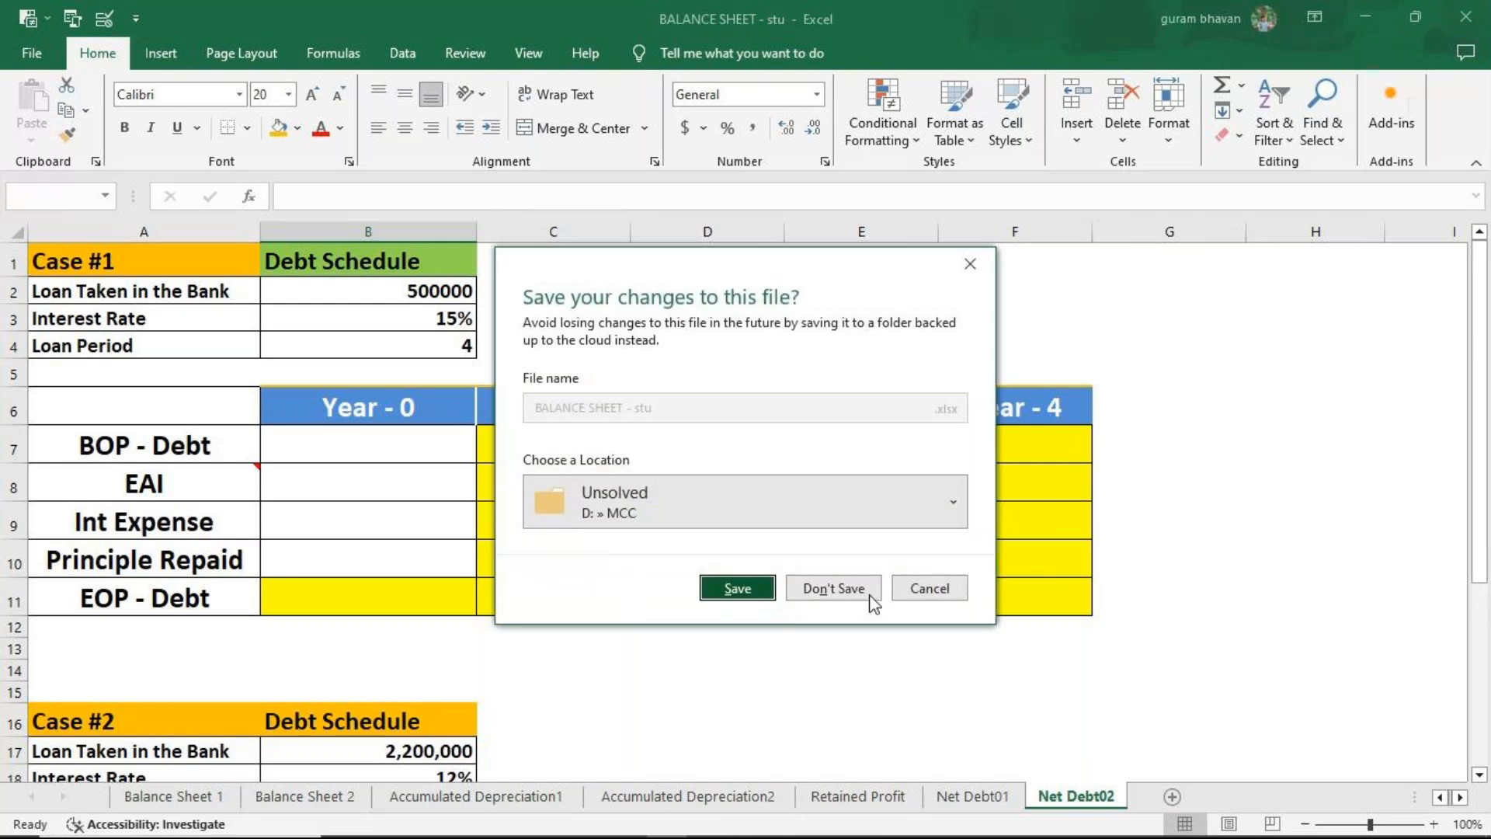
left_click(827, 589)
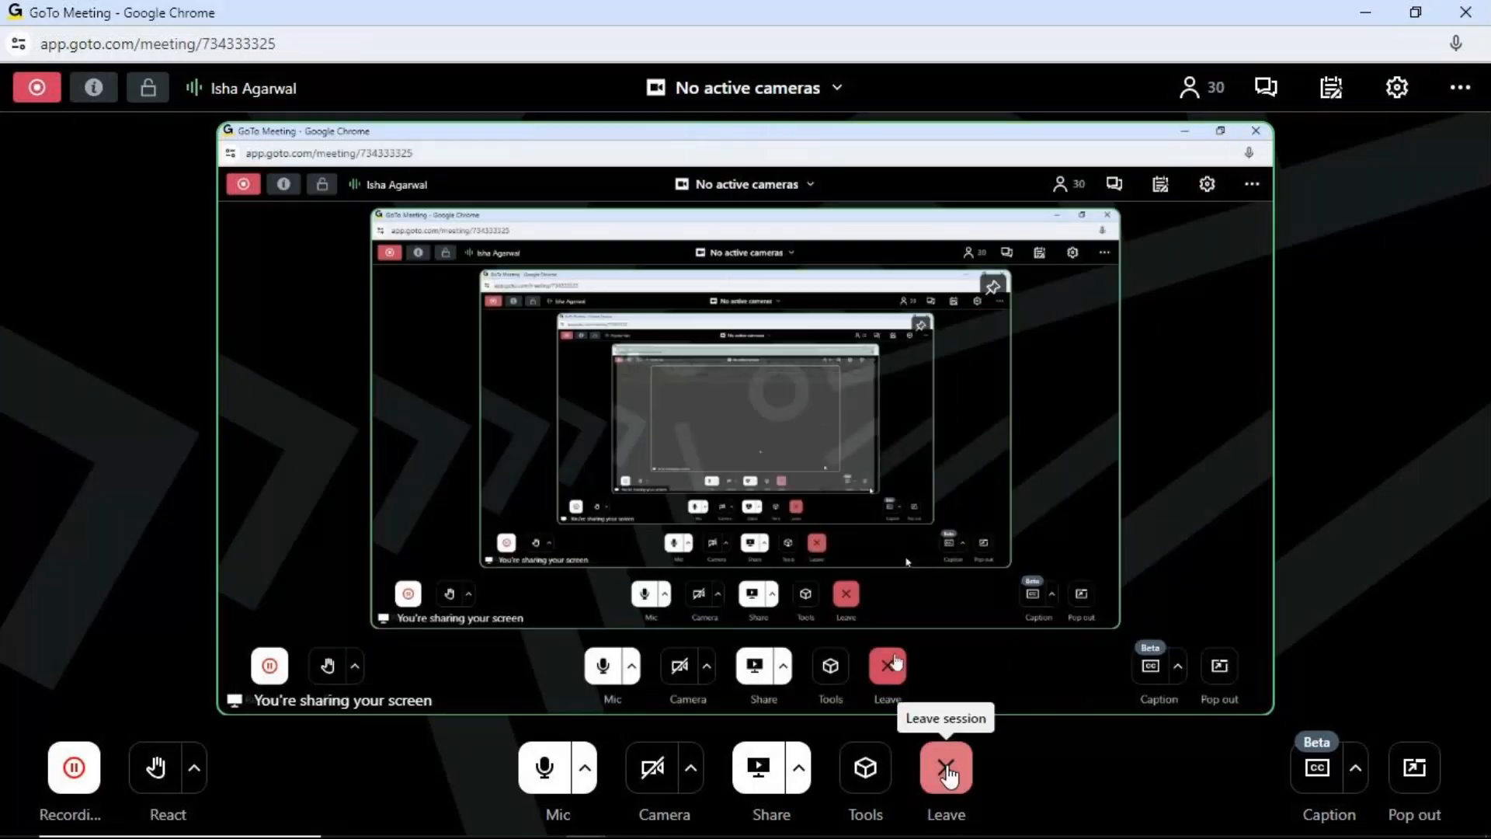